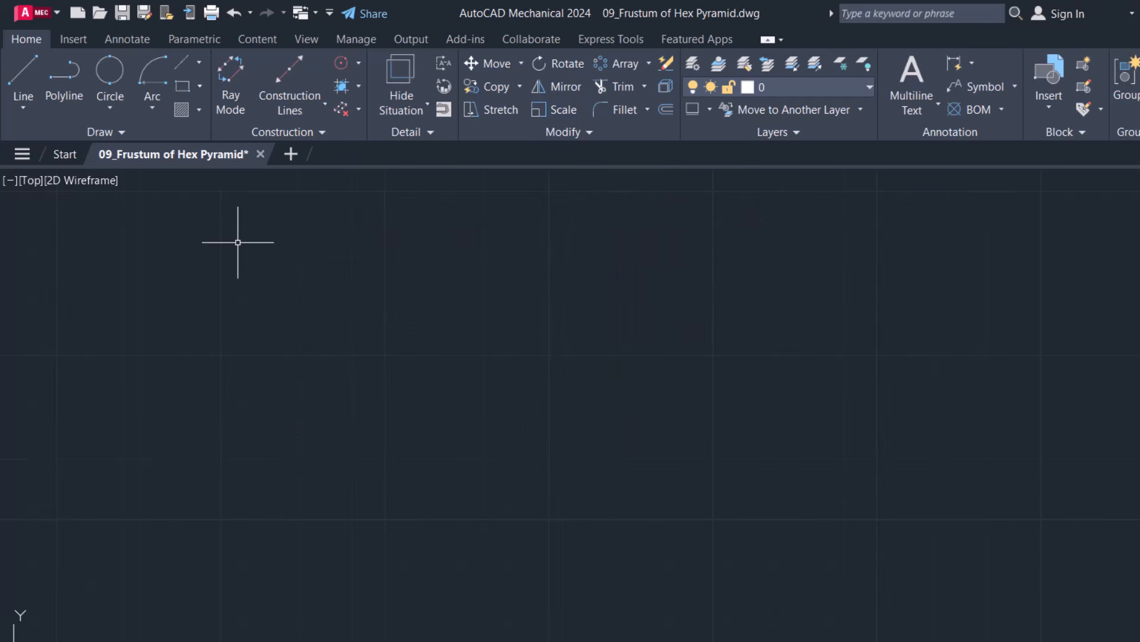
pyautogui.click(122, 130)
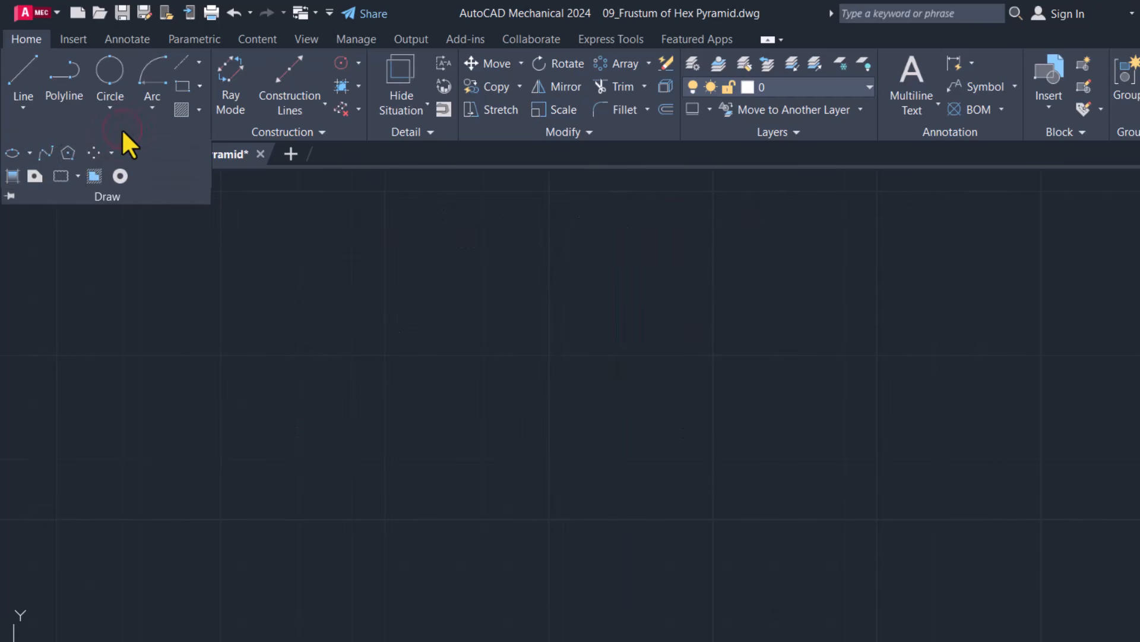
pyautogui.click(67, 153)
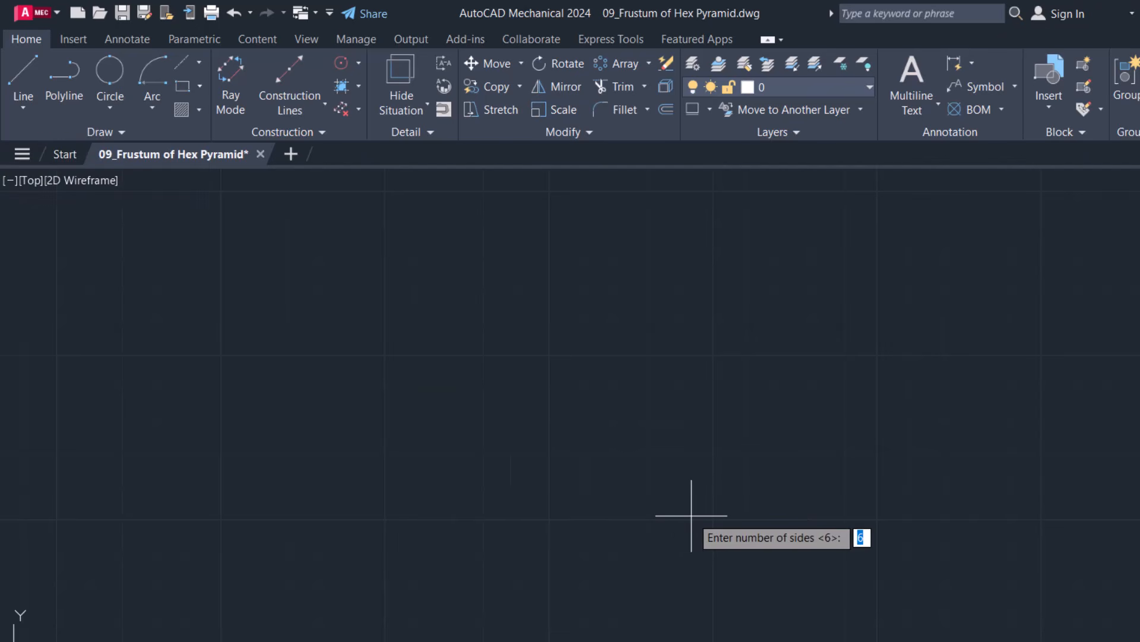
pyautogui.write('6')
pyautogui.press('Return')
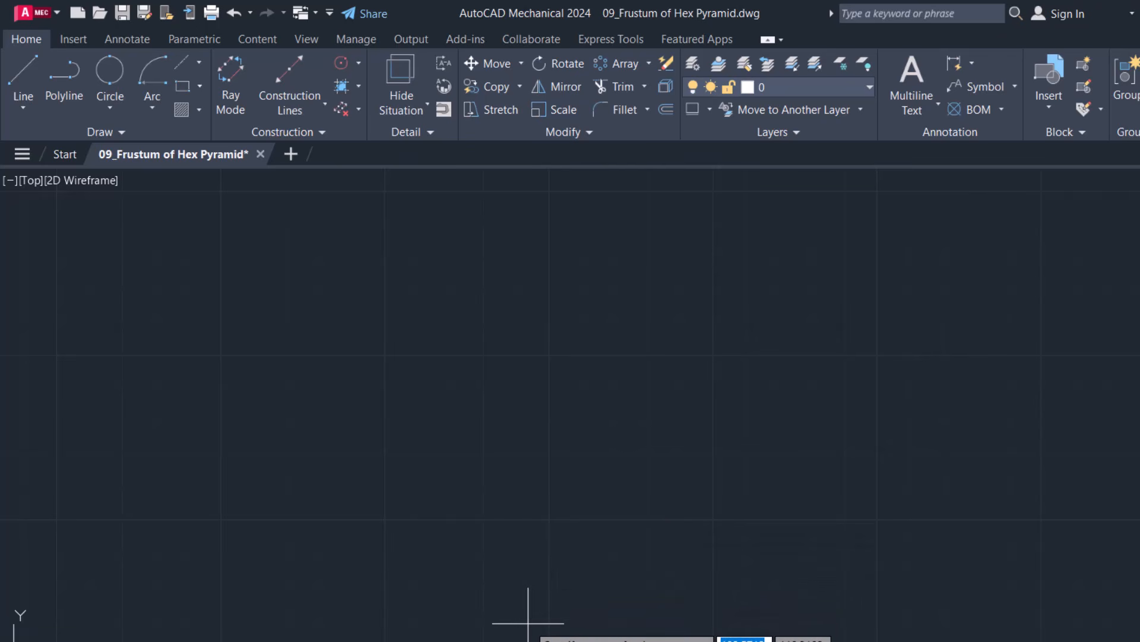
pyautogui.click(500, 630)
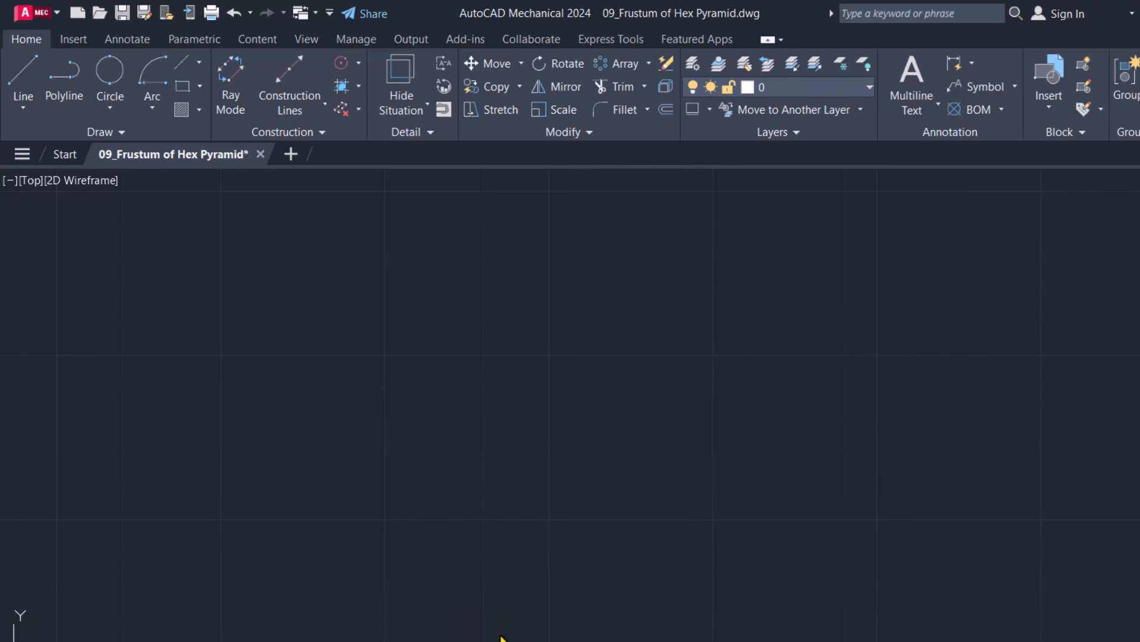
pyautogui.press('Escape')
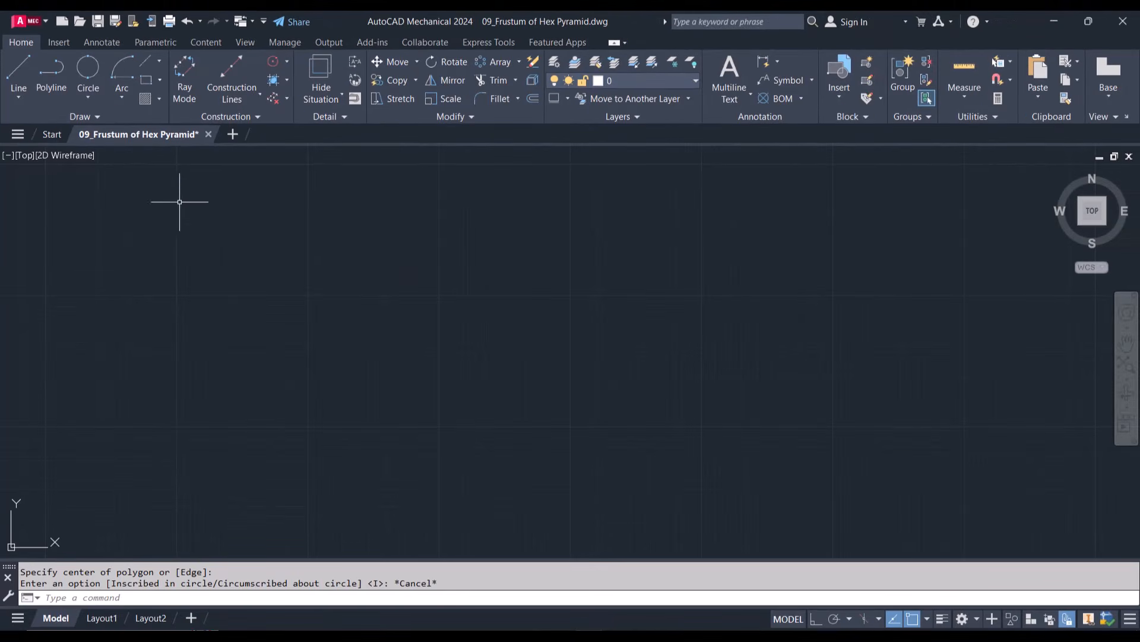
# Step: Draw a 6-sided polygon by its edge with Ortho on, making the horizontal bottom edge 30 units long
pyautogui.click(113, 117)
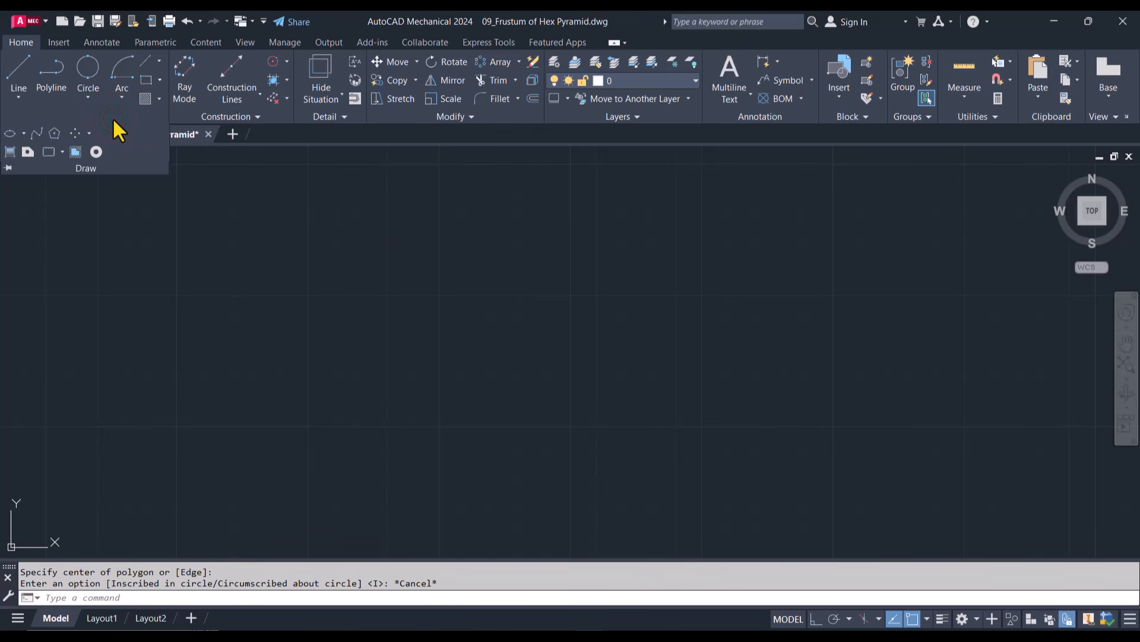
pyautogui.click(56, 133)
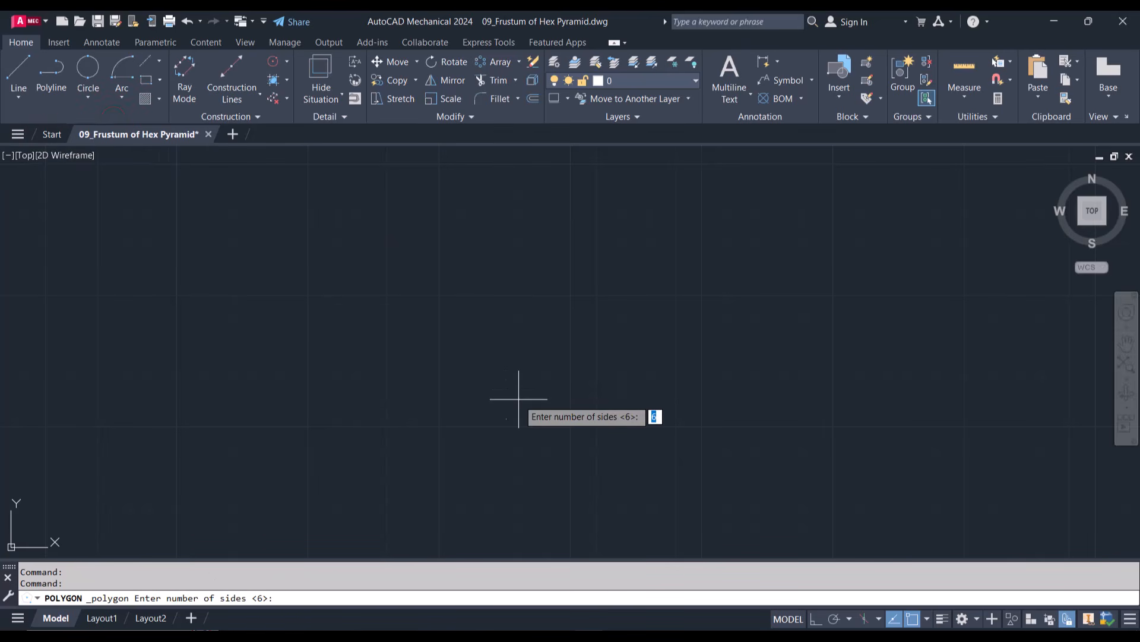
pyautogui.write('6')
pyautogui.press('Return')
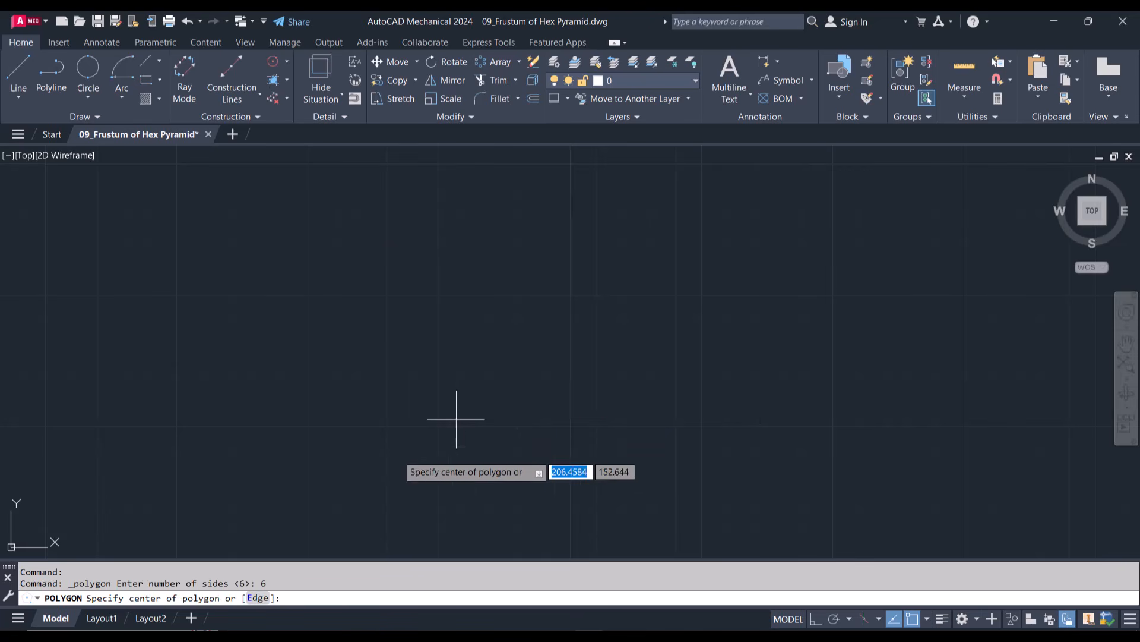
pyautogui.click(258, 598)
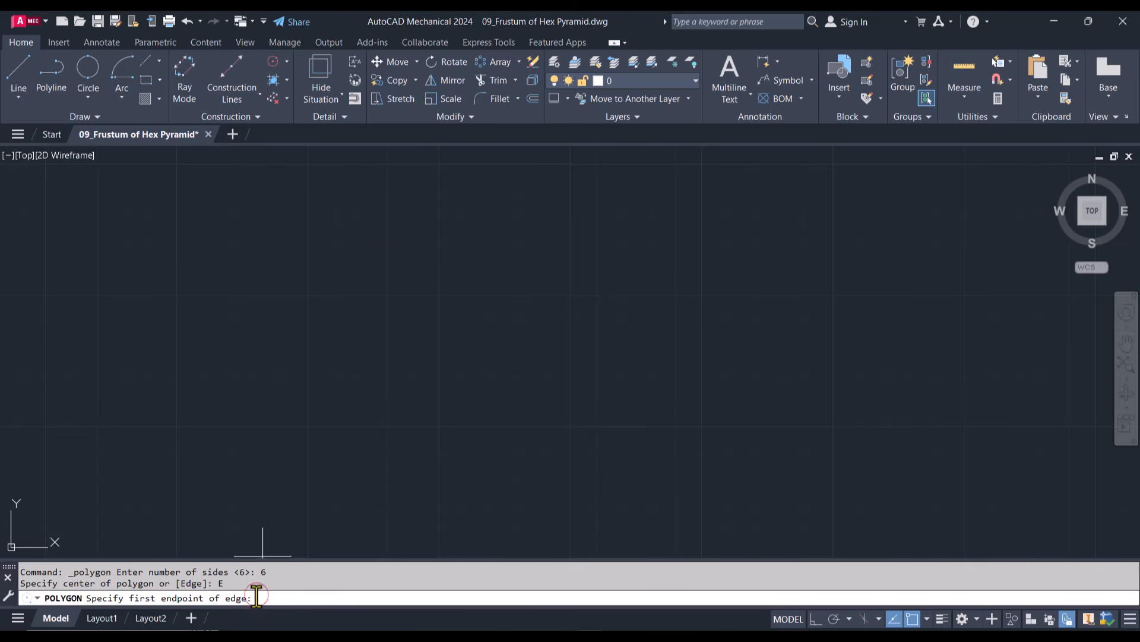
pyautogui.click(370, 516)
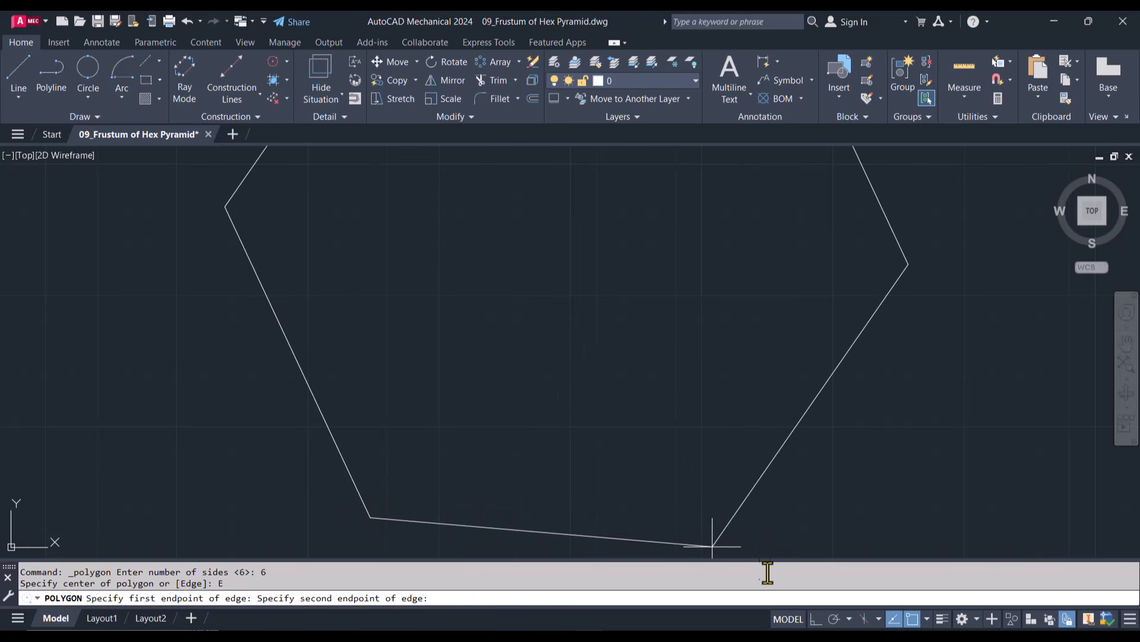
pyautogui.click(816, 618)
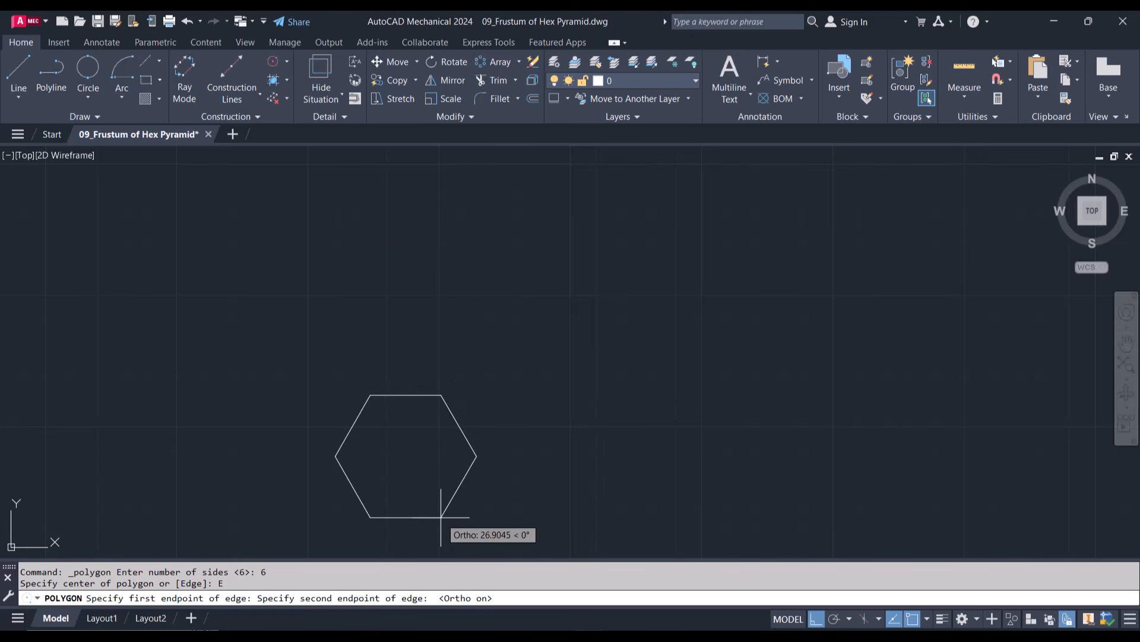
pyautogui.write('30')
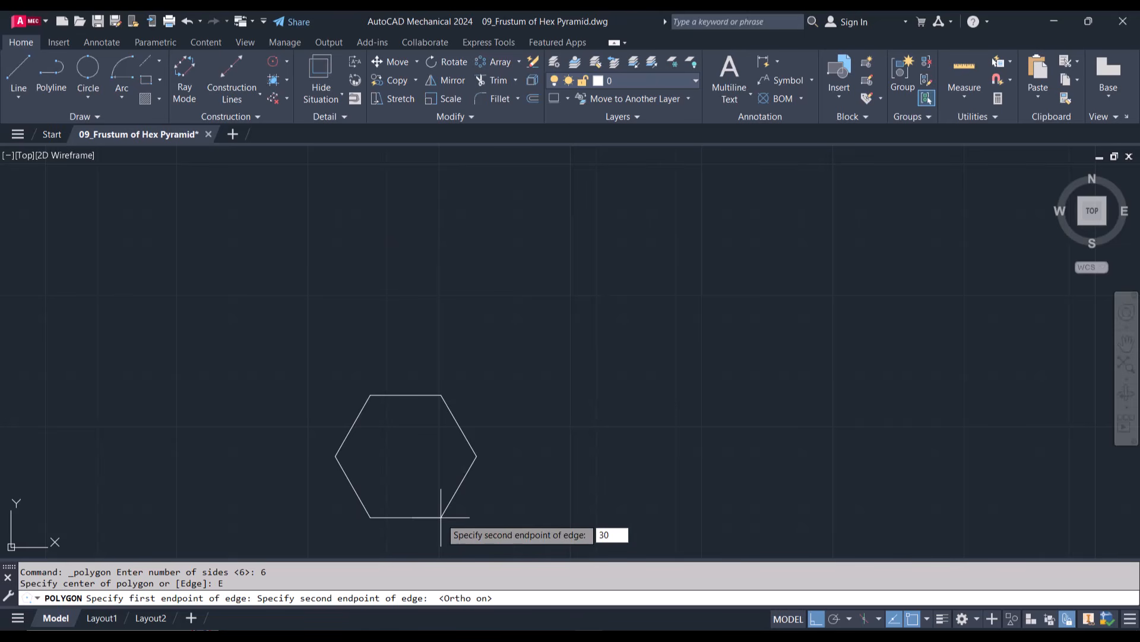
pyautogui.press('Return')
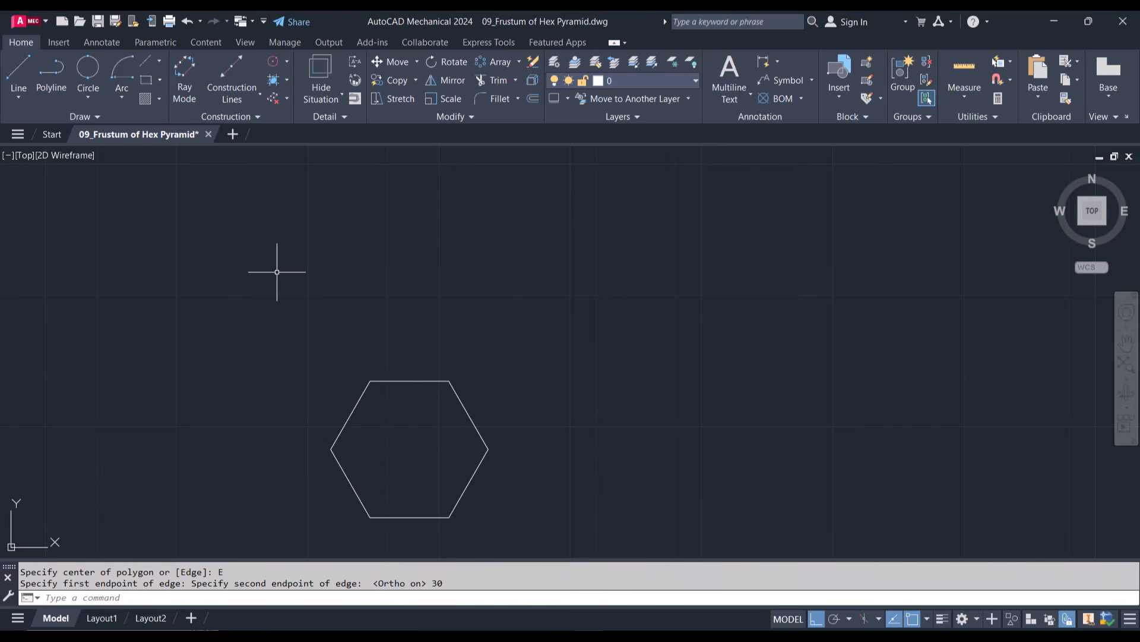
# Step: Draw a horizontal line joining the hexagon's left and right vertices
pyautogui.click(24, 72)
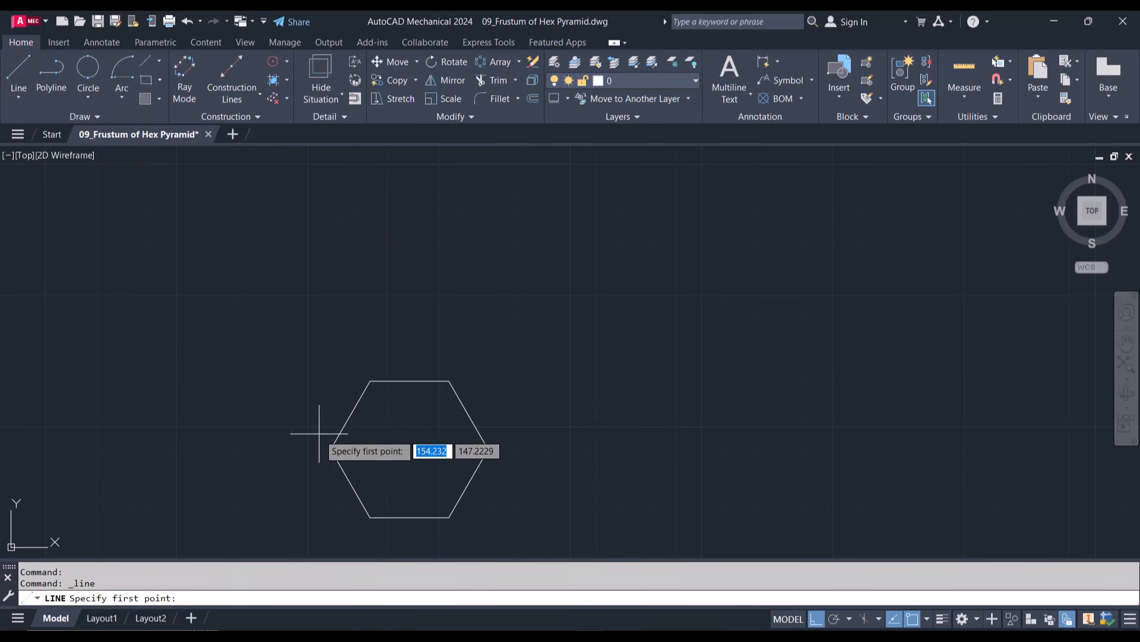
pyautogui.click(331, 448)
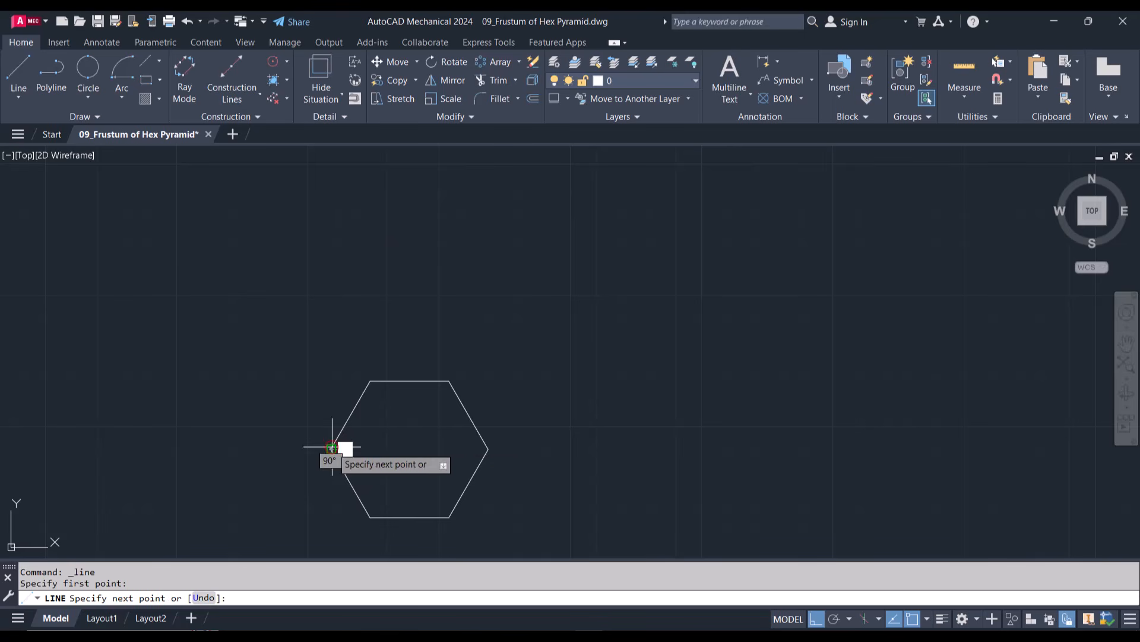
pyautogui.click(490, 450)
pyautogui.press('Escape')
# Step: Draw the two slanted diagonals of the hexagon, from each upper vertex to the opposite lower vertex
pyautogui.press('Return')
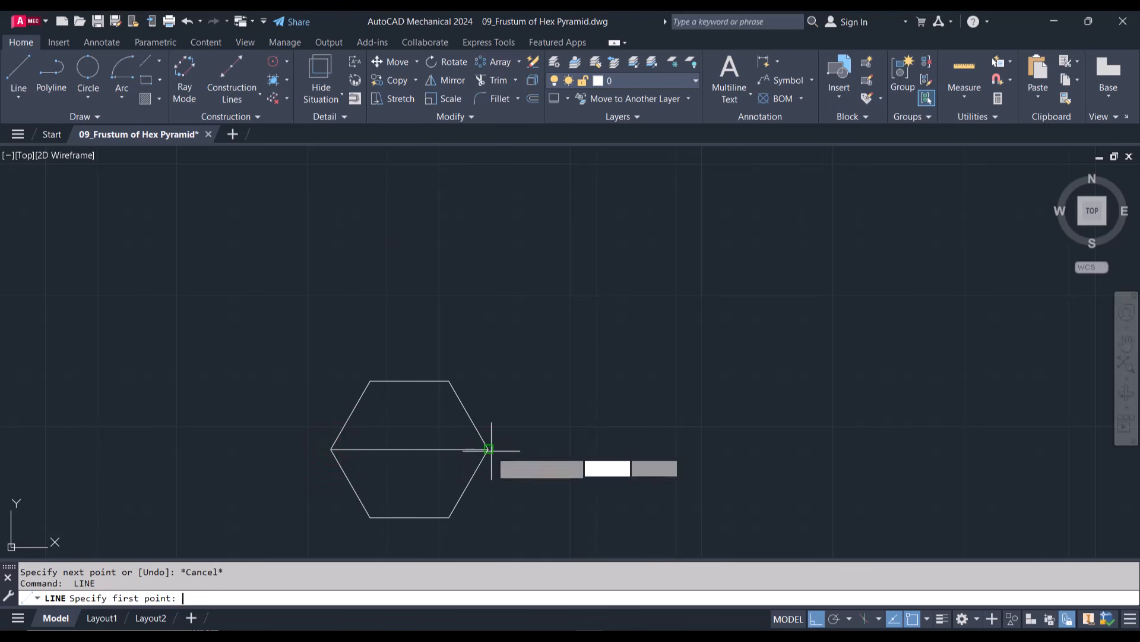
pyautogui.click(450, 381)
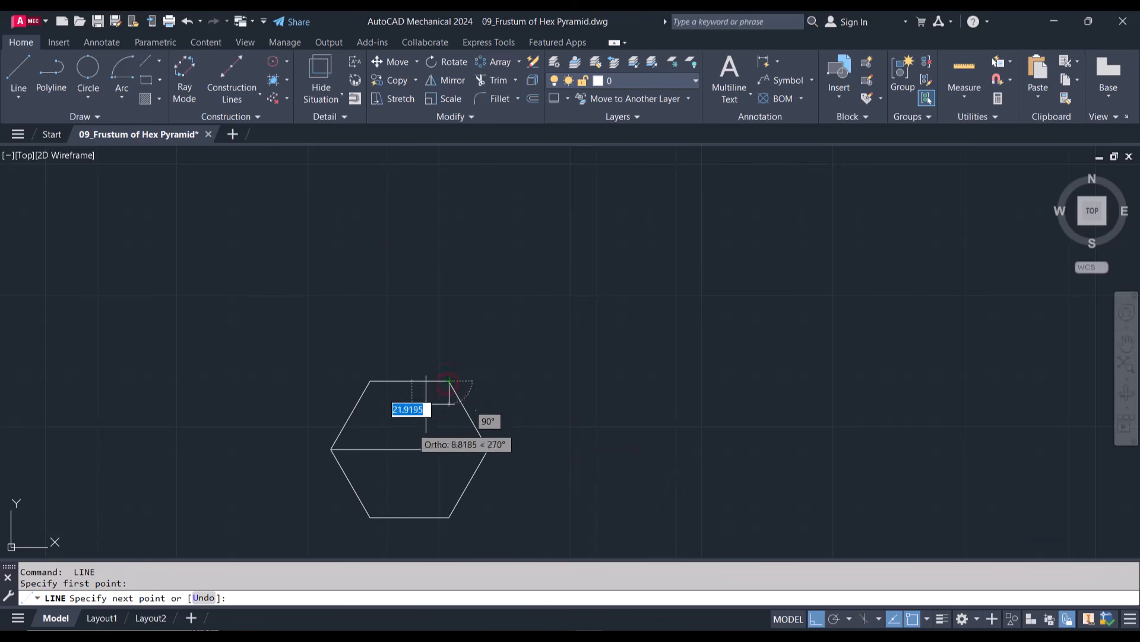
pyautogui.click(370, 516)
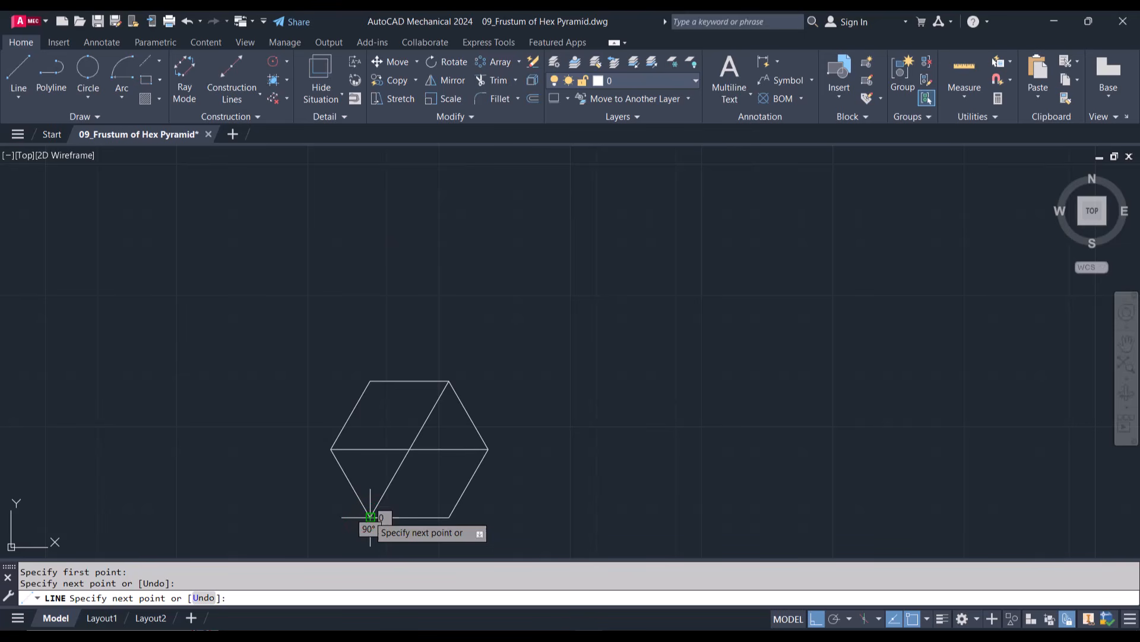
pyautogui.press('Escape')
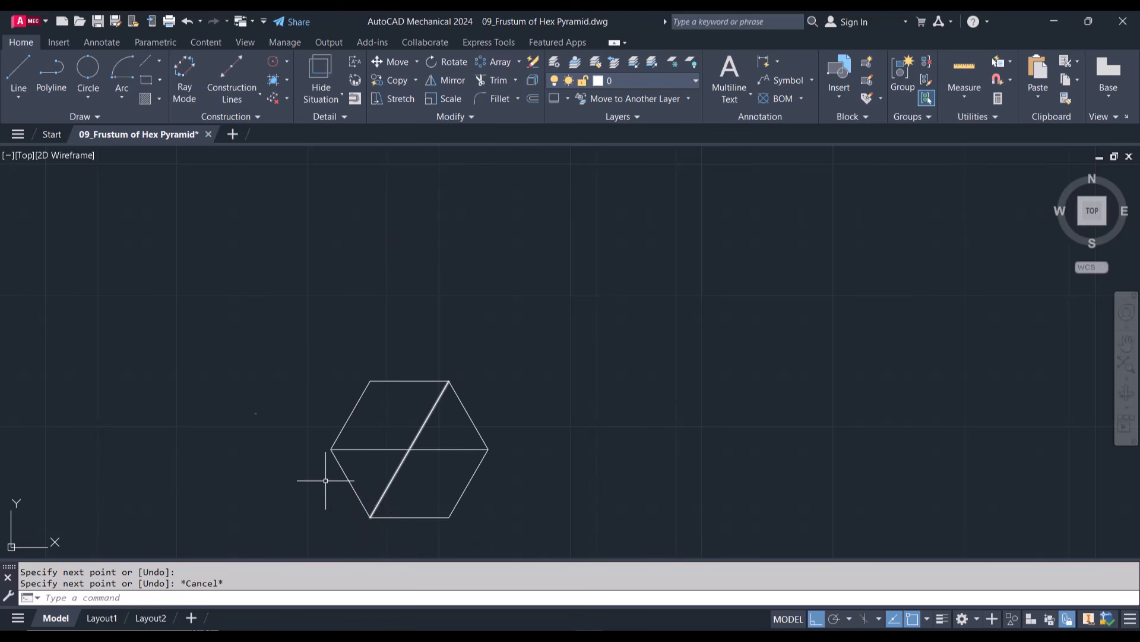
pyautogui.press('Return')
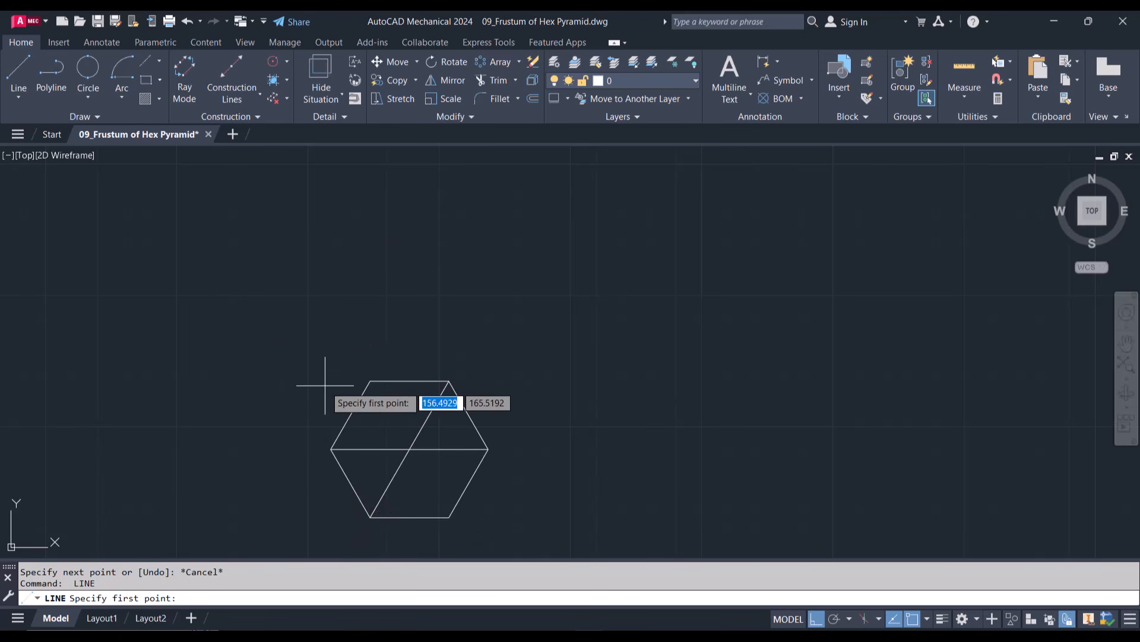
pyautogui.click(372, 382)
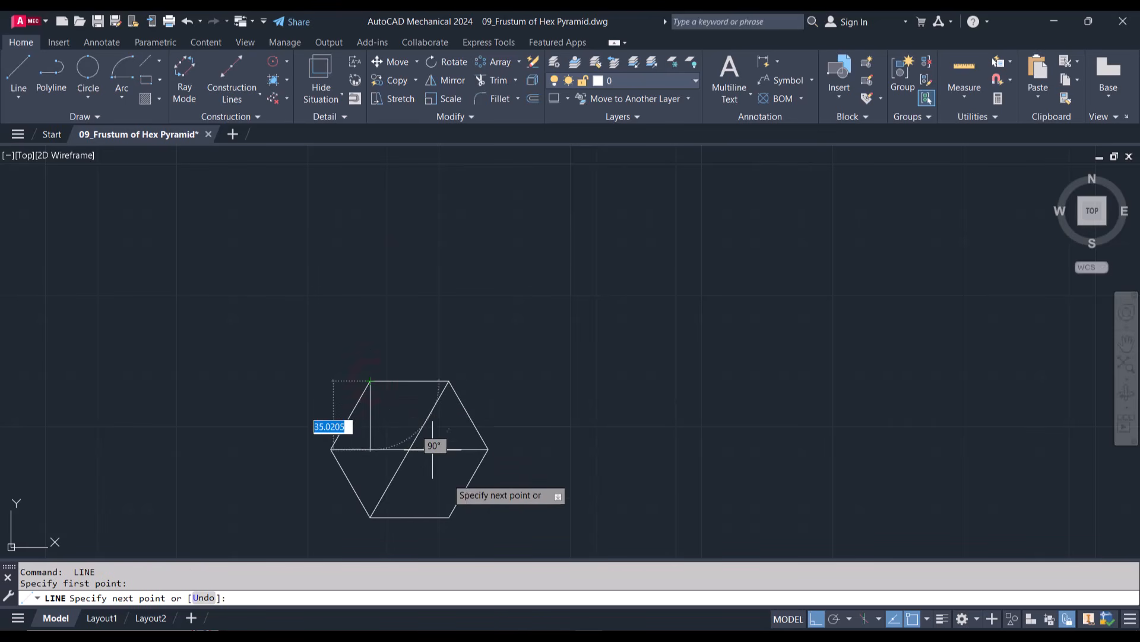
pyautogui.click(449, 517)
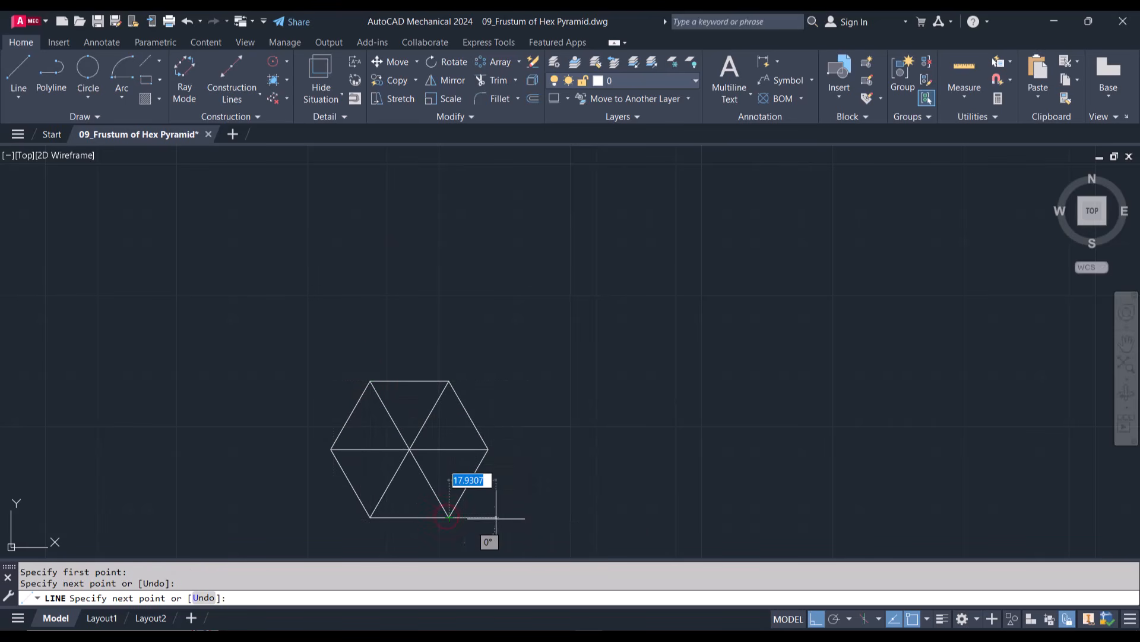
pyautogui.press('Escape')
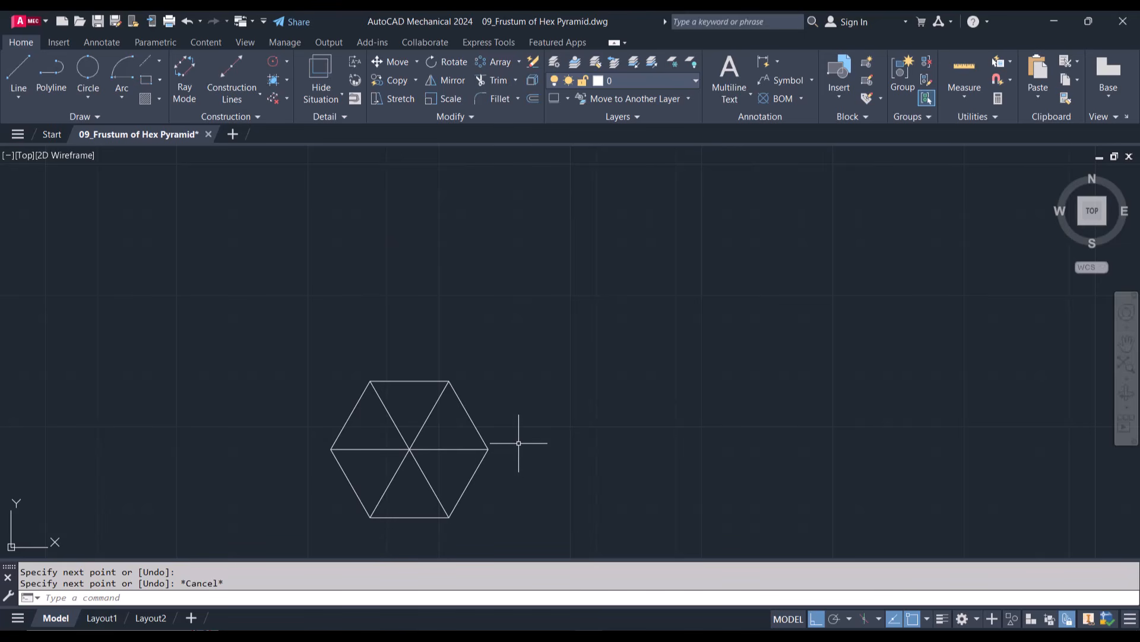
# Step: With object snap off, add the single-line text "a" beside the hexagon's right vertex, height 3 and rotation 0
pyautogui.click(731, 95)
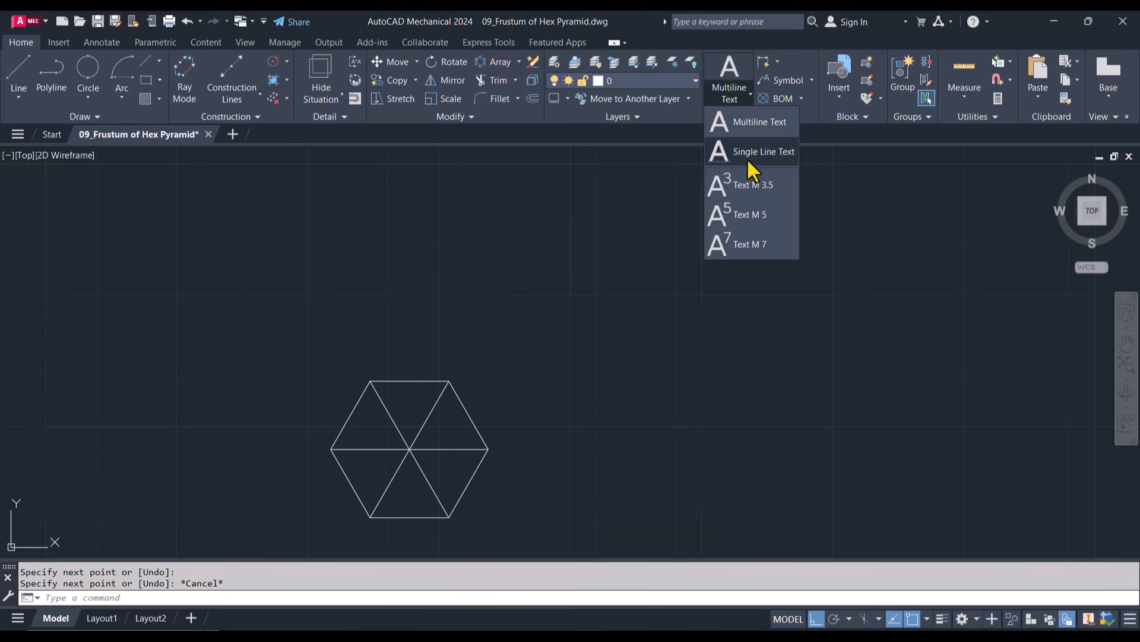
pyautogui.click(749, 159)
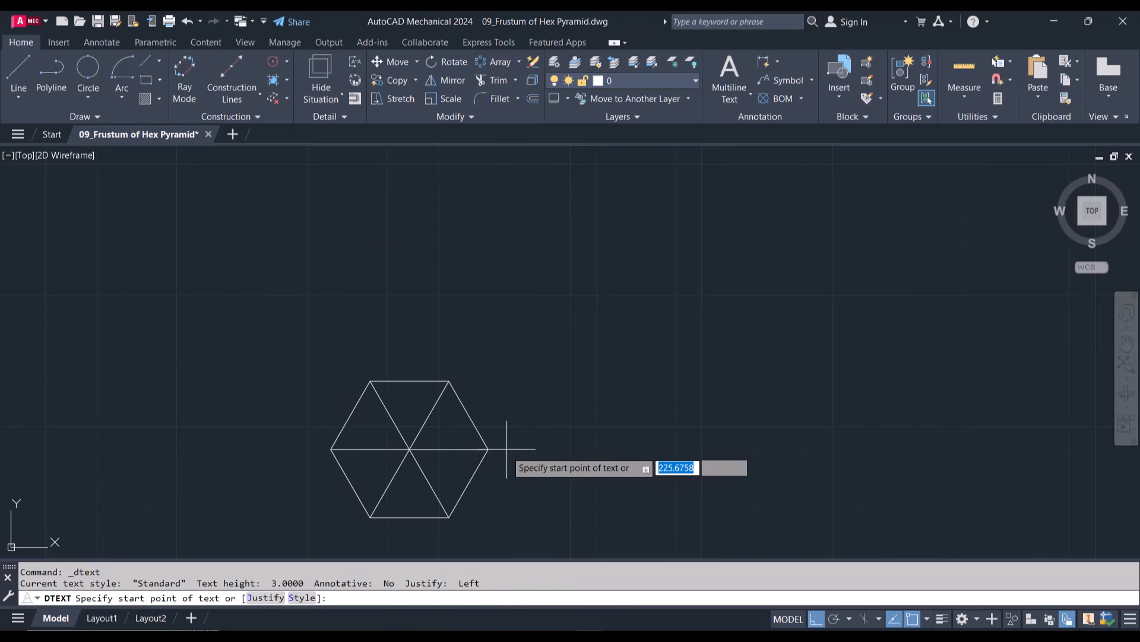
pyautogui.click(914, 620)
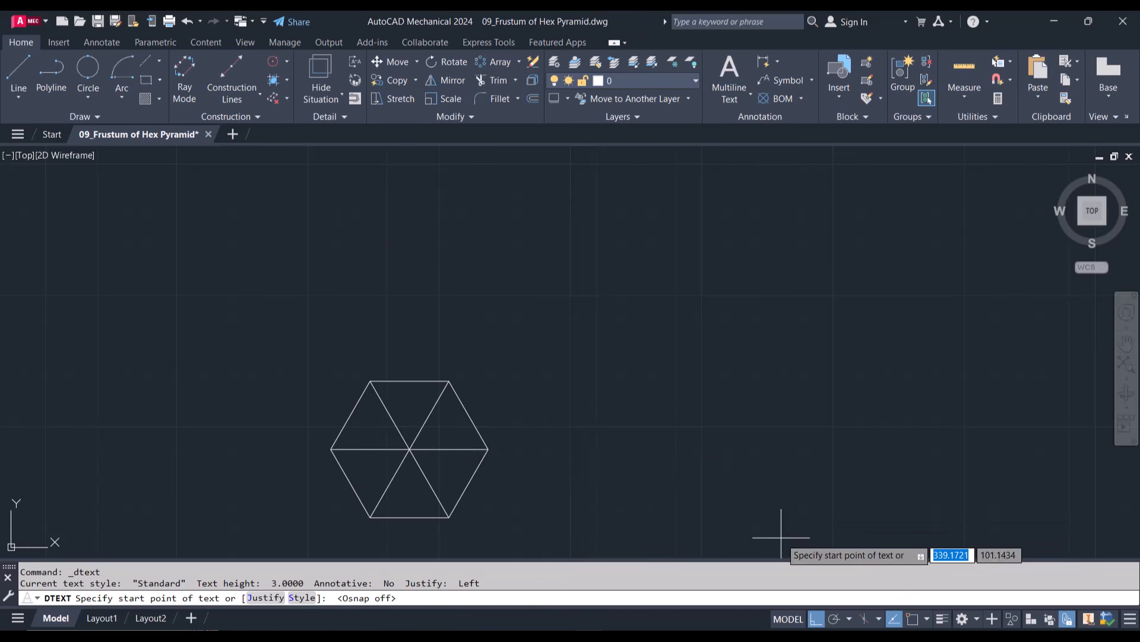
pyautogui.click(491, 458)
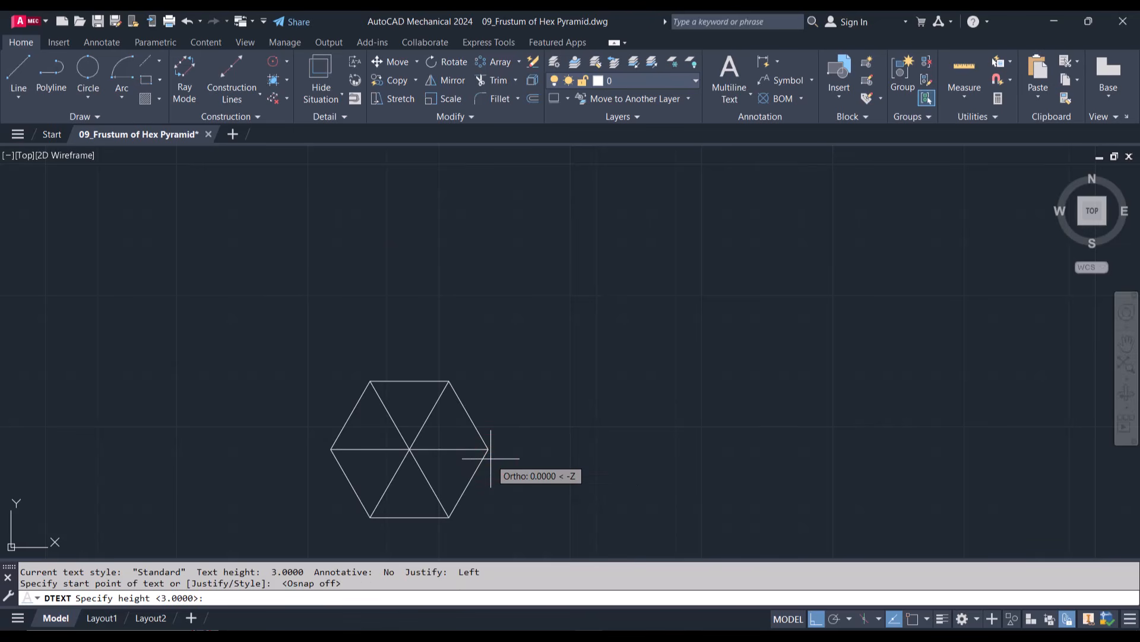
pyautogui.press('Return')
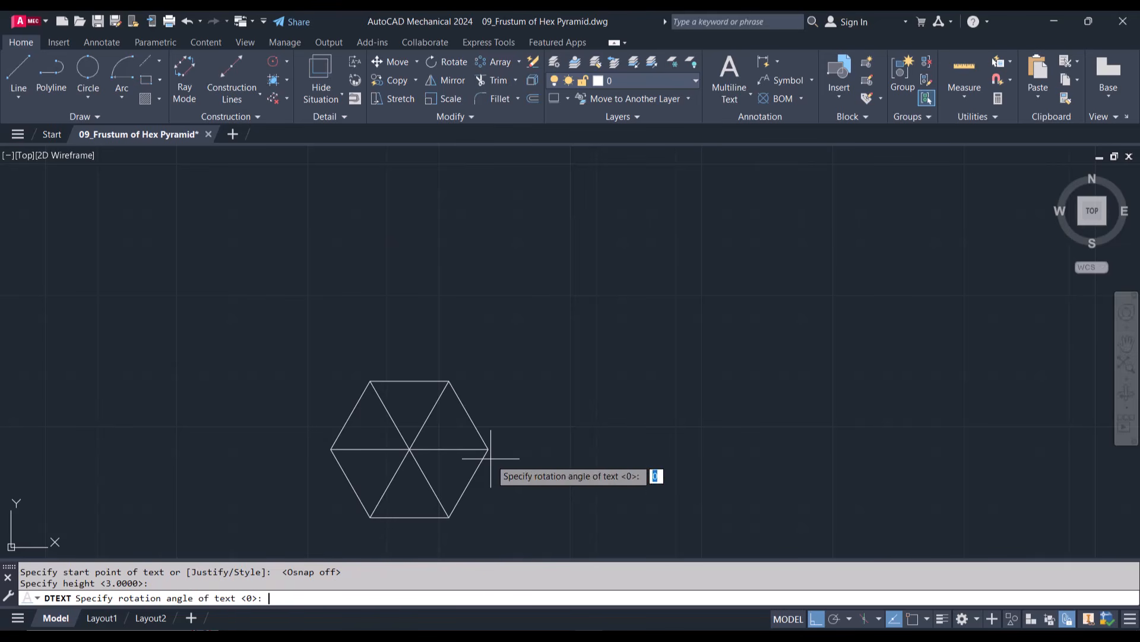
pyautogui.press('Return')
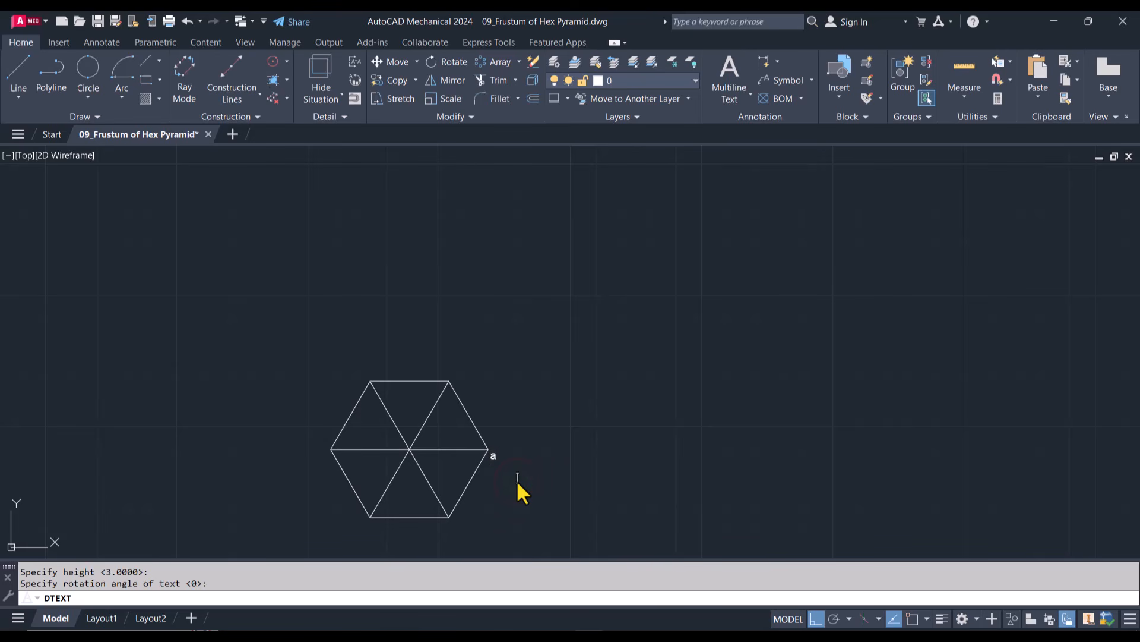
pyautogui.press('Return')
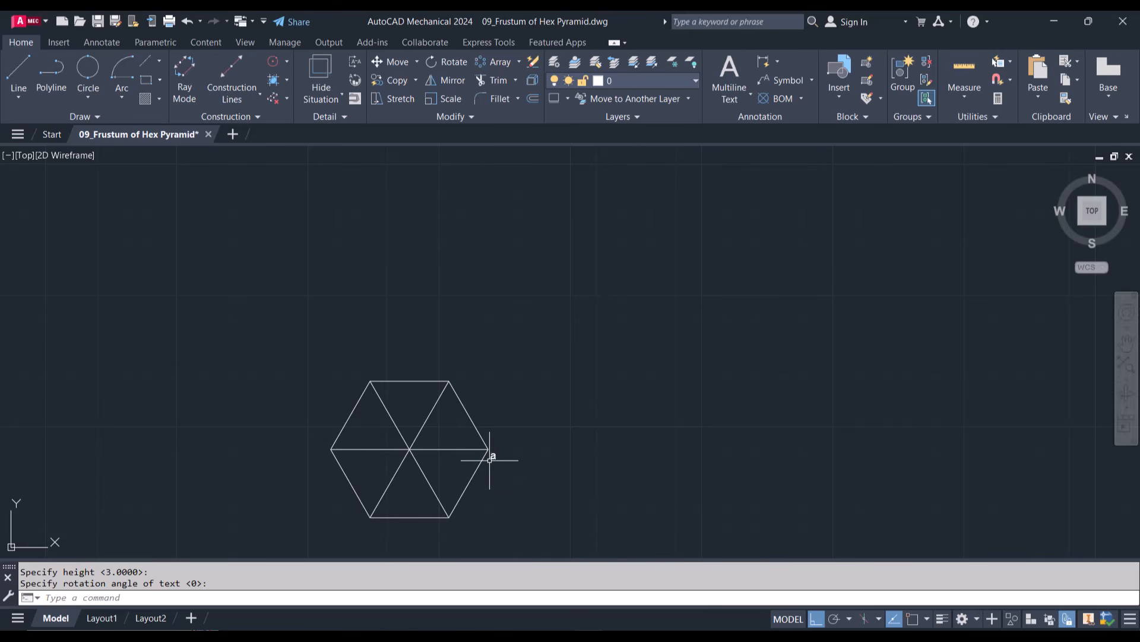
# Step: Polar-array the text "a" around the hexagon's centre as 6 items over 360 degrees, with object snap on and item rotation off
pyautogui.click(490, 458)
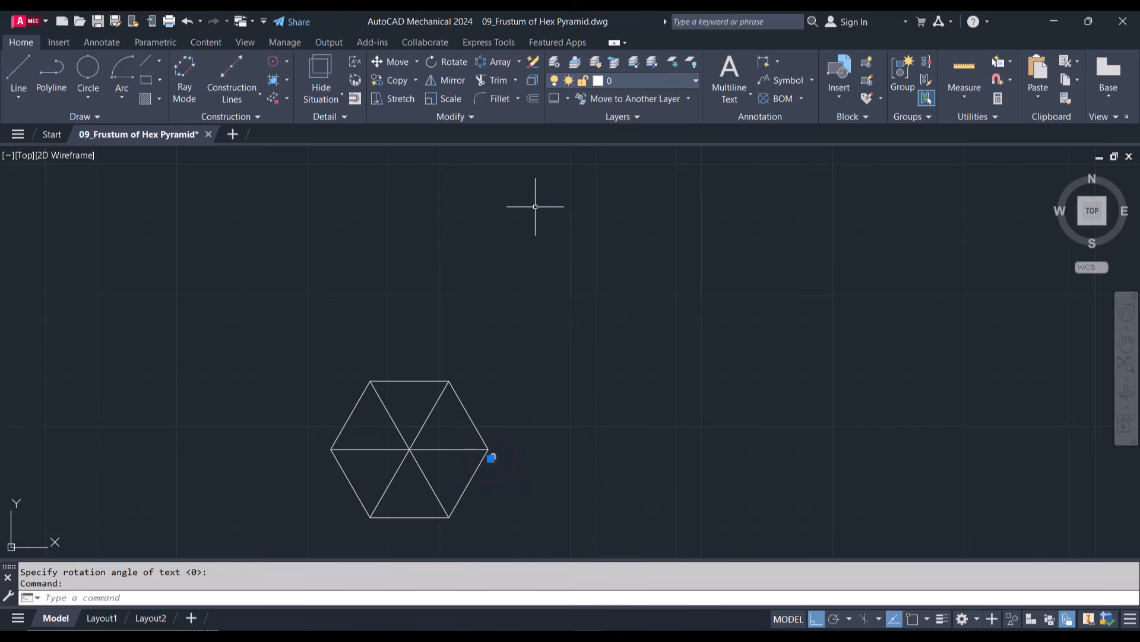
pyautogui.click(518, 62)
pyautogui.click(522, 142)
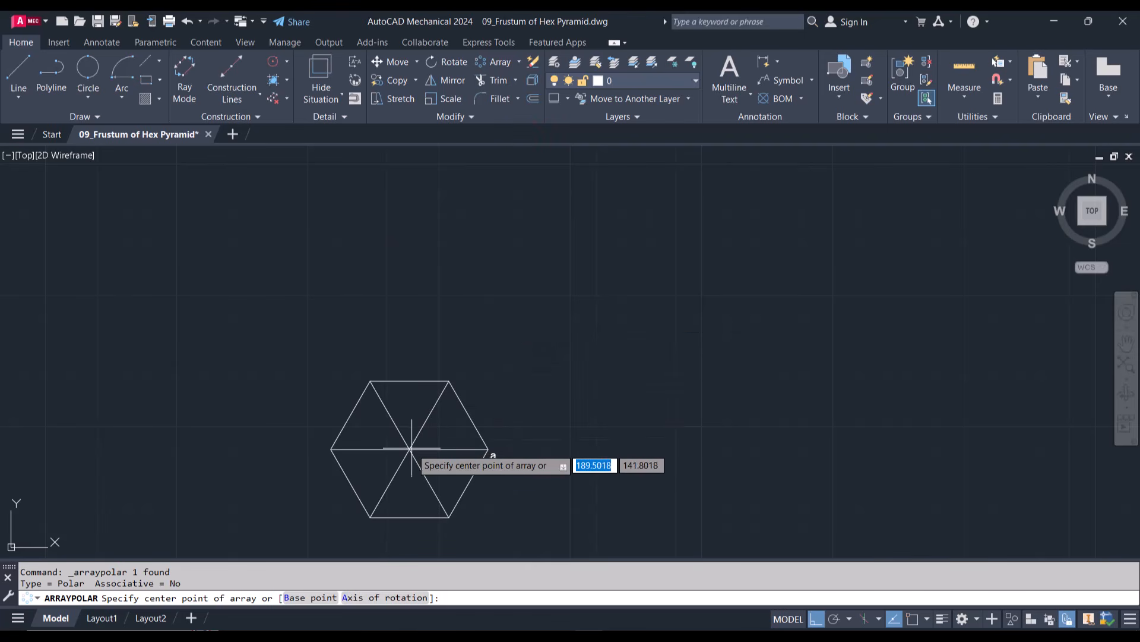
pyautogui.click(913, 621)
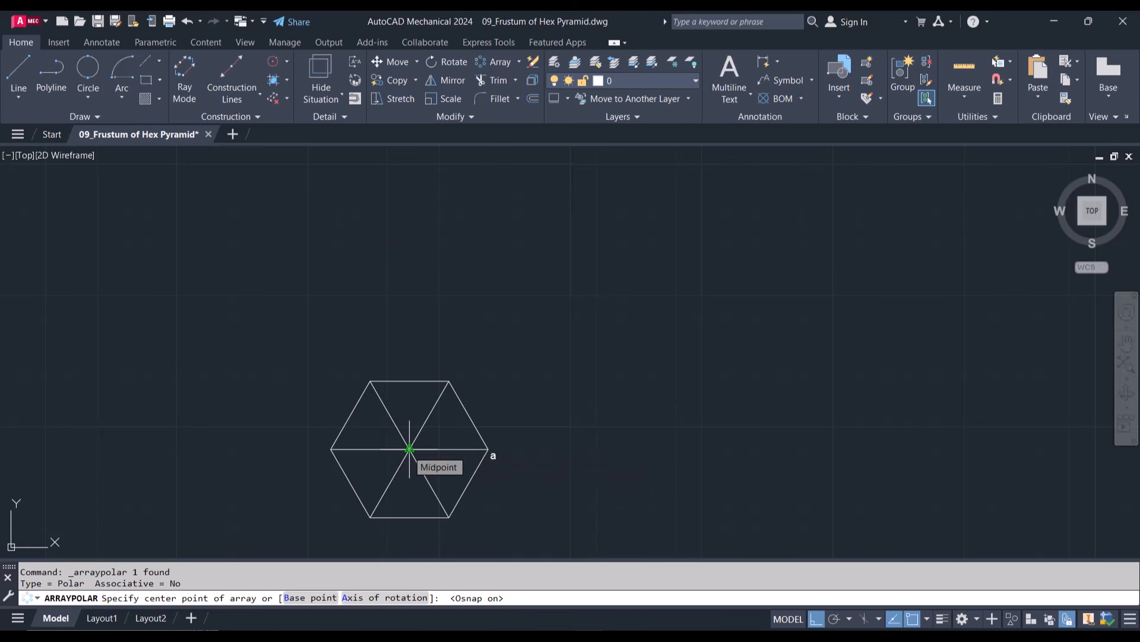
pyautogui.click(409, 449)
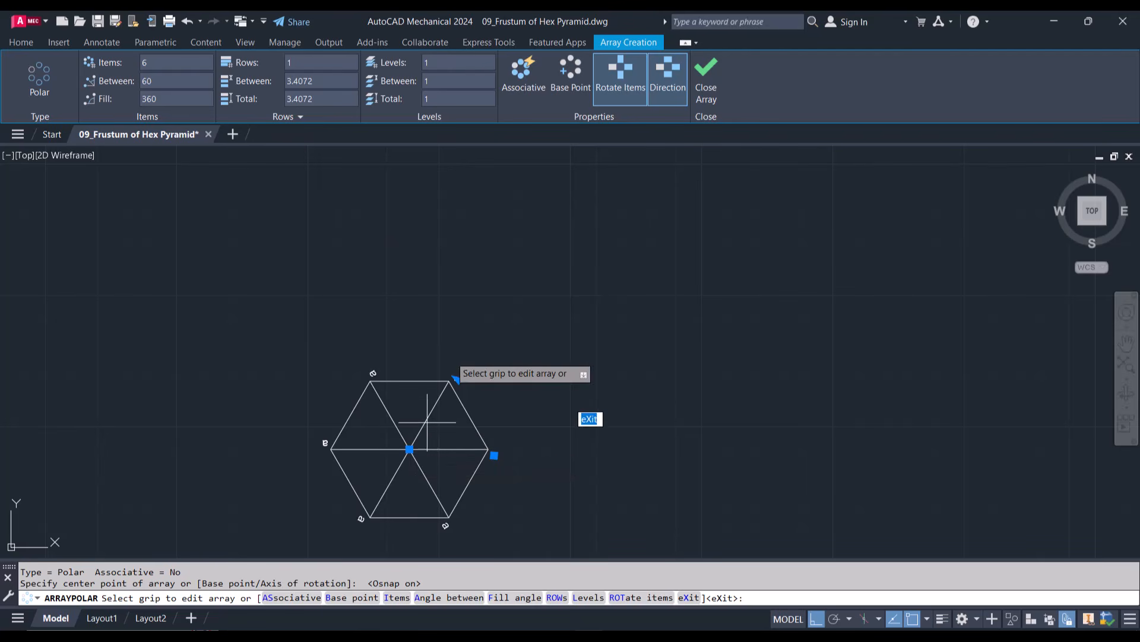
pyautogui.click(619, 84)
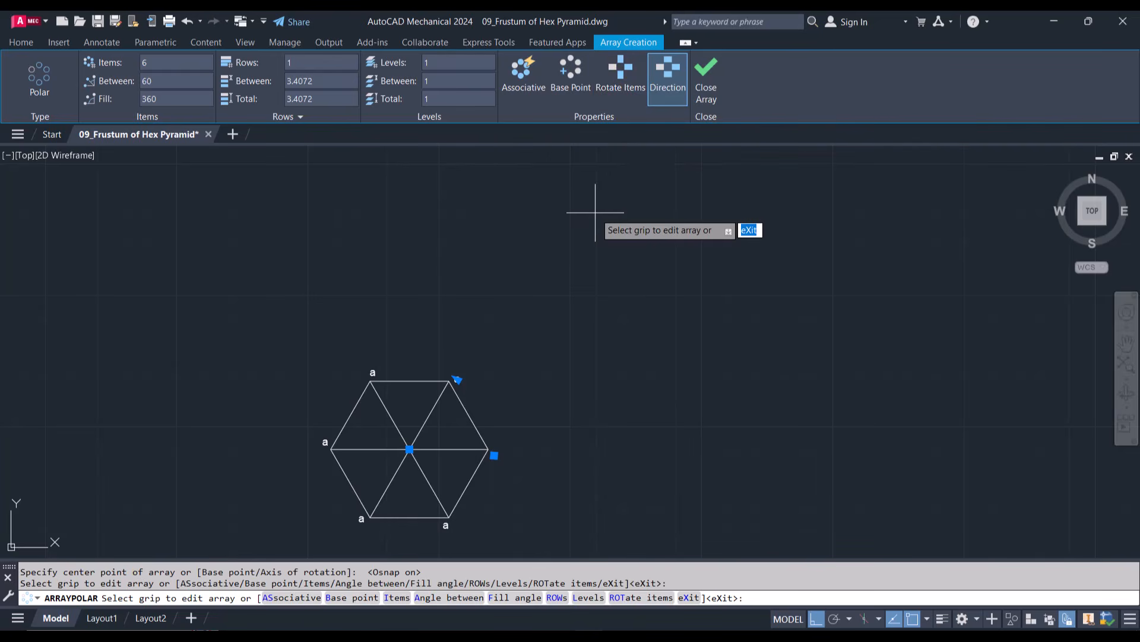
pyautogui.click(703, 70)
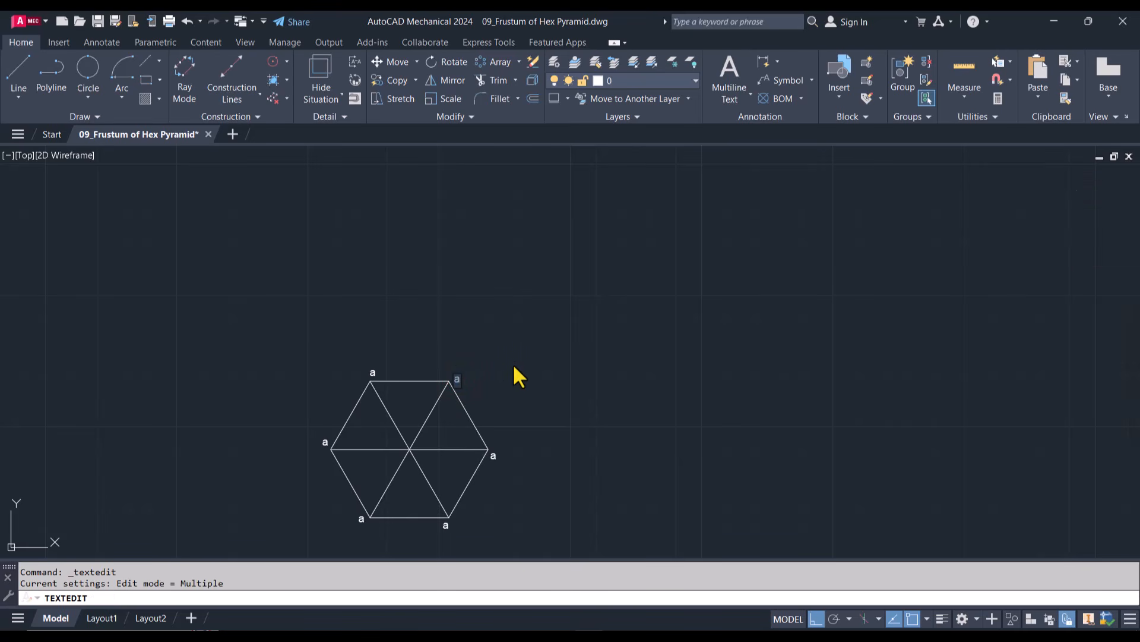
# Step: Relabel the five copied vertex letters counterclockwise from the upper right vertex as b, c, d, e and f
pyautogui.write('b')
pyautogui.click(371, 371)
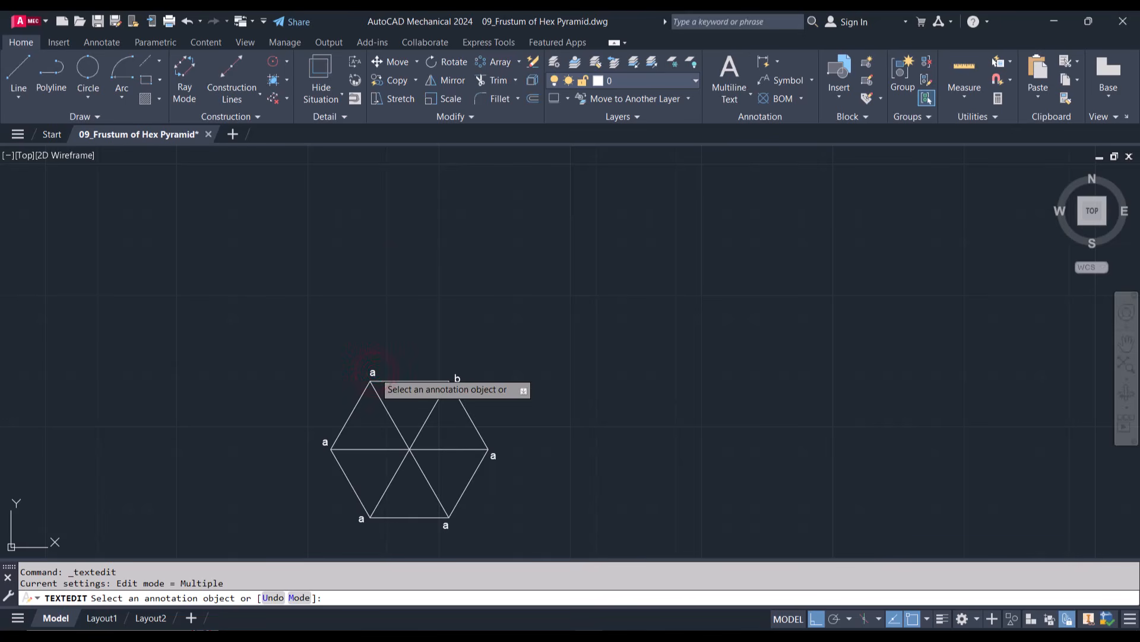
pyautogui.click(372, 372)
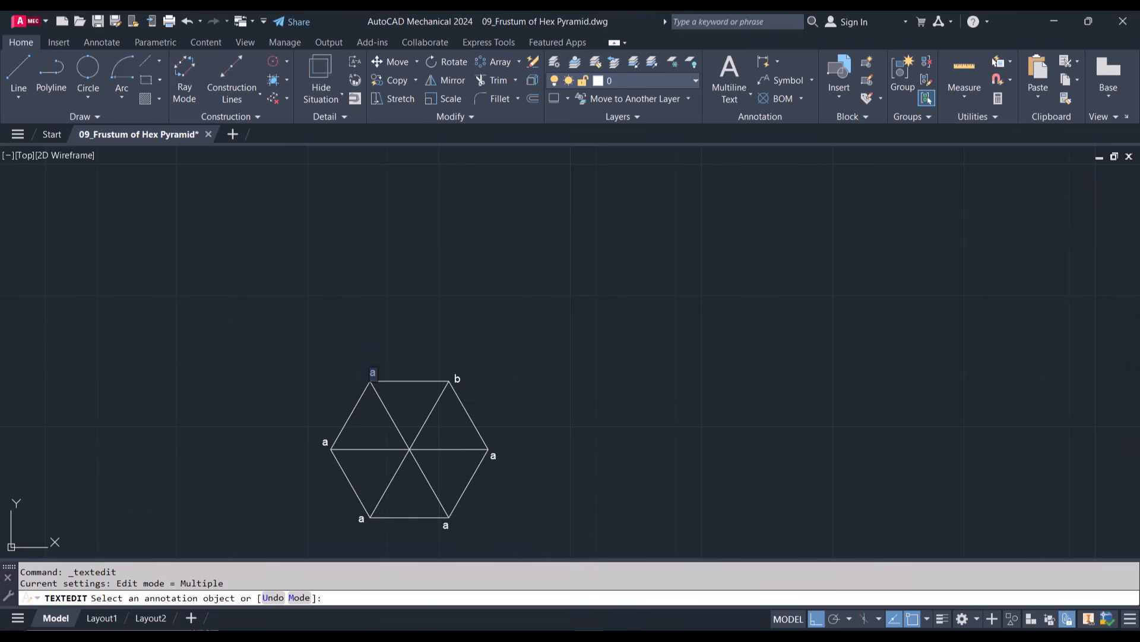
pyautogui.click(325, 444)
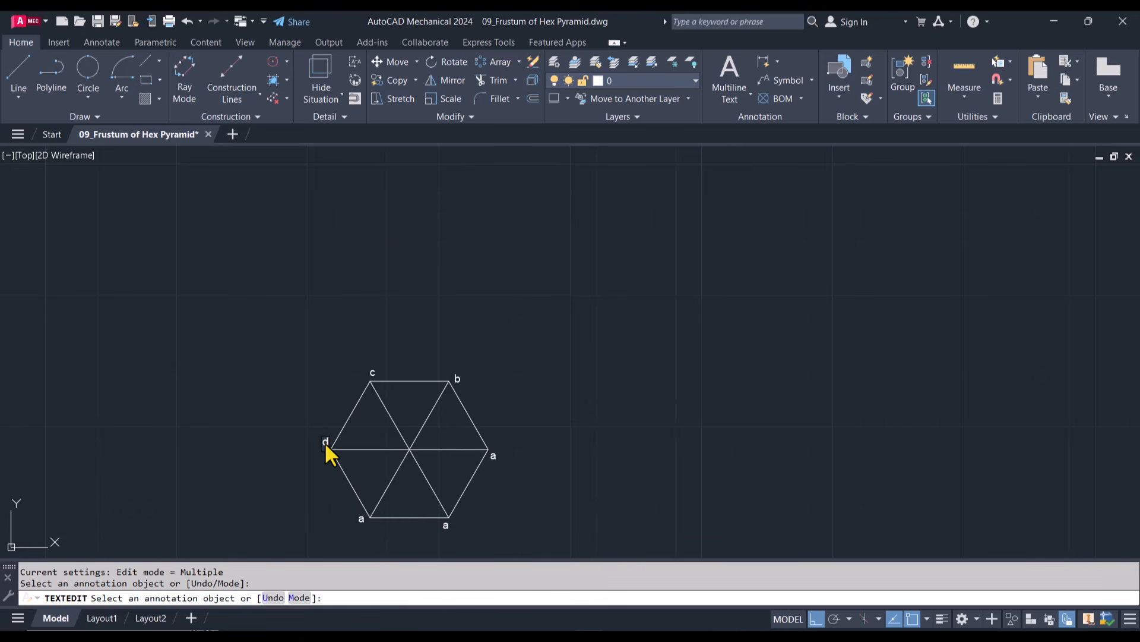
pyautogui.click(361, 519)
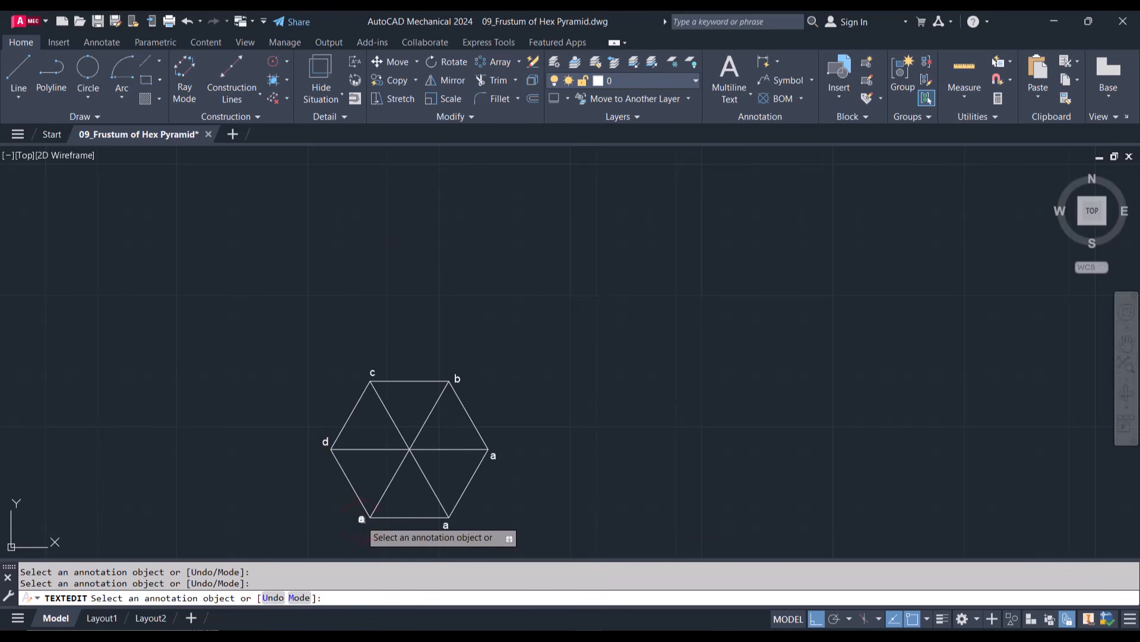
pyautogui.click(362, 519)
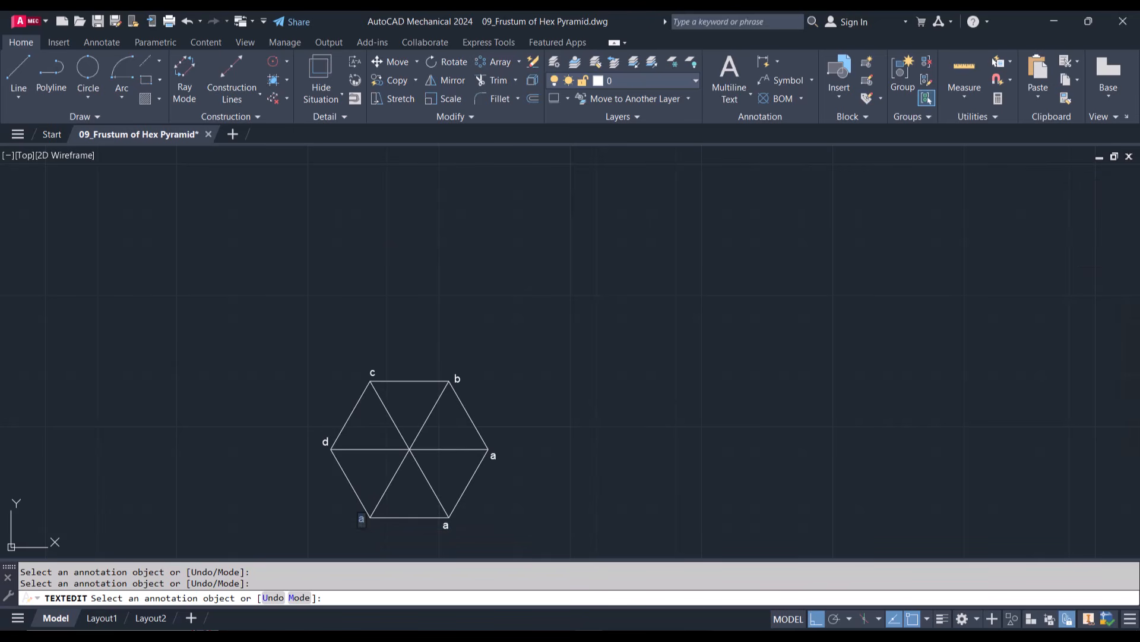
pyautogui.click(446, 525)
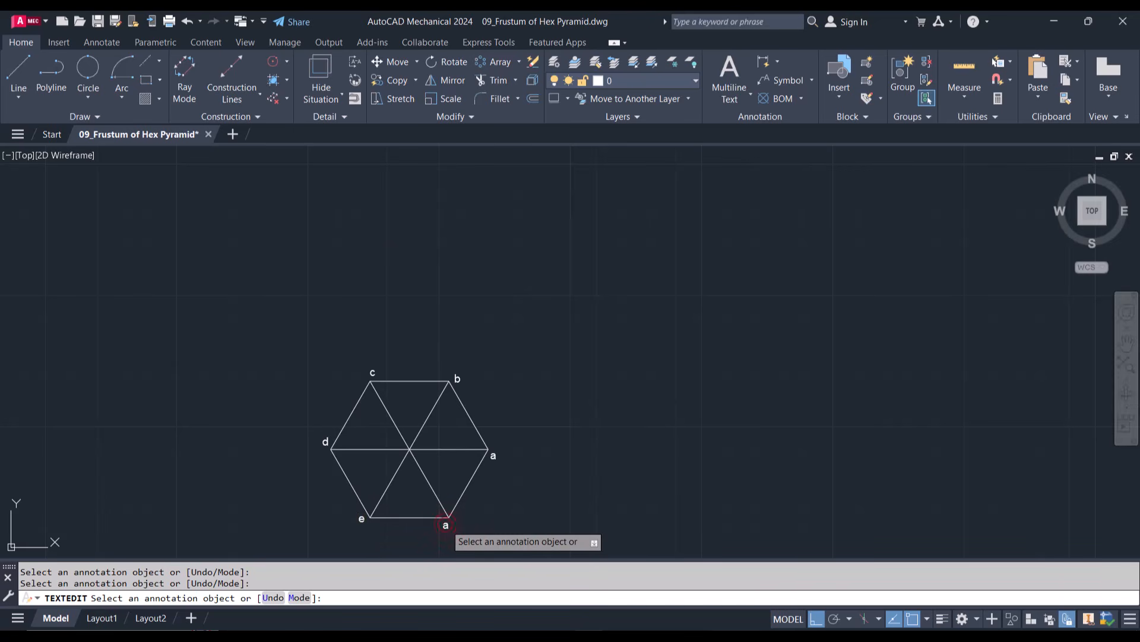
pyautogui.click(446, 525)
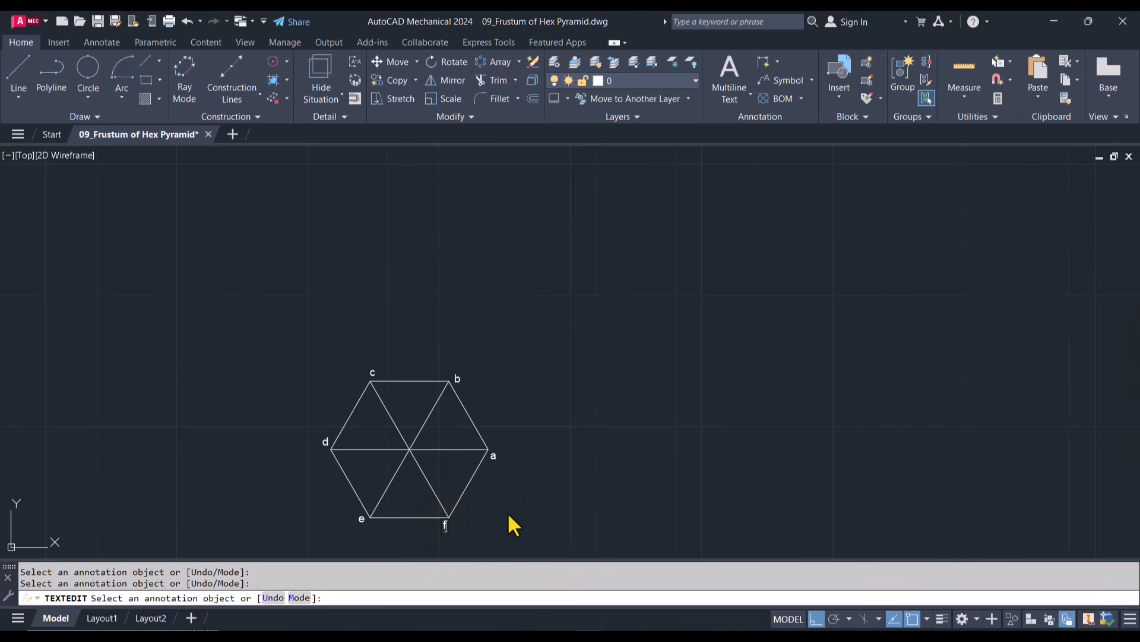
pyautogui.click(568, 489)
pyautogui.press('Escape')
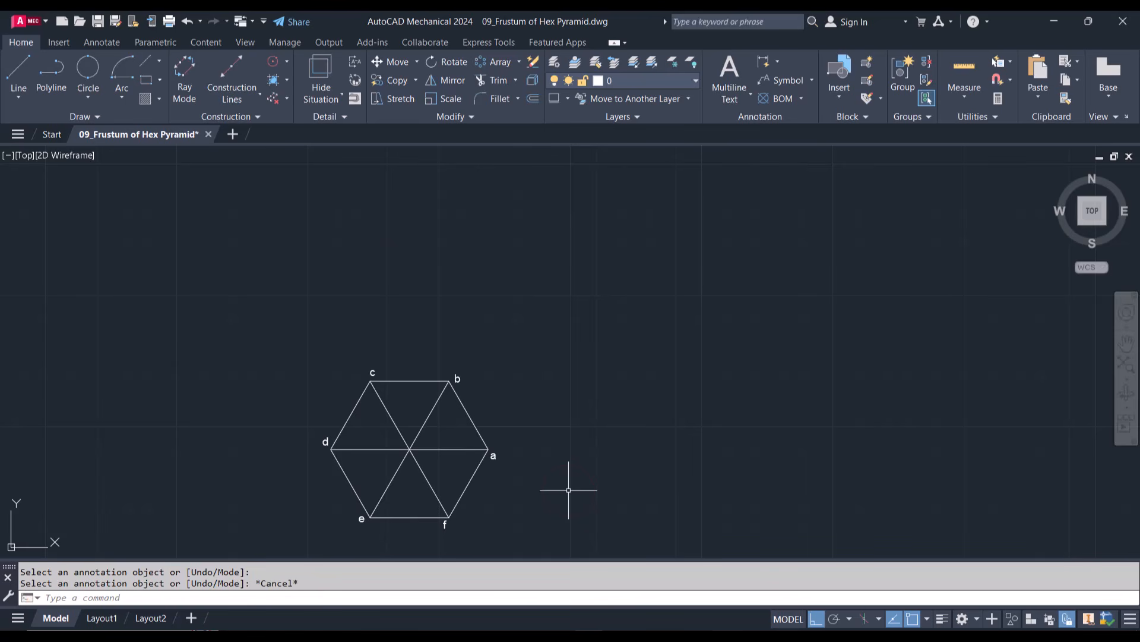
# Step: Draw a 60-unit horizontal base line for the front view, starting 40 units above vertex d and ending directly above vertex a
pyautogui.click(19, 69)
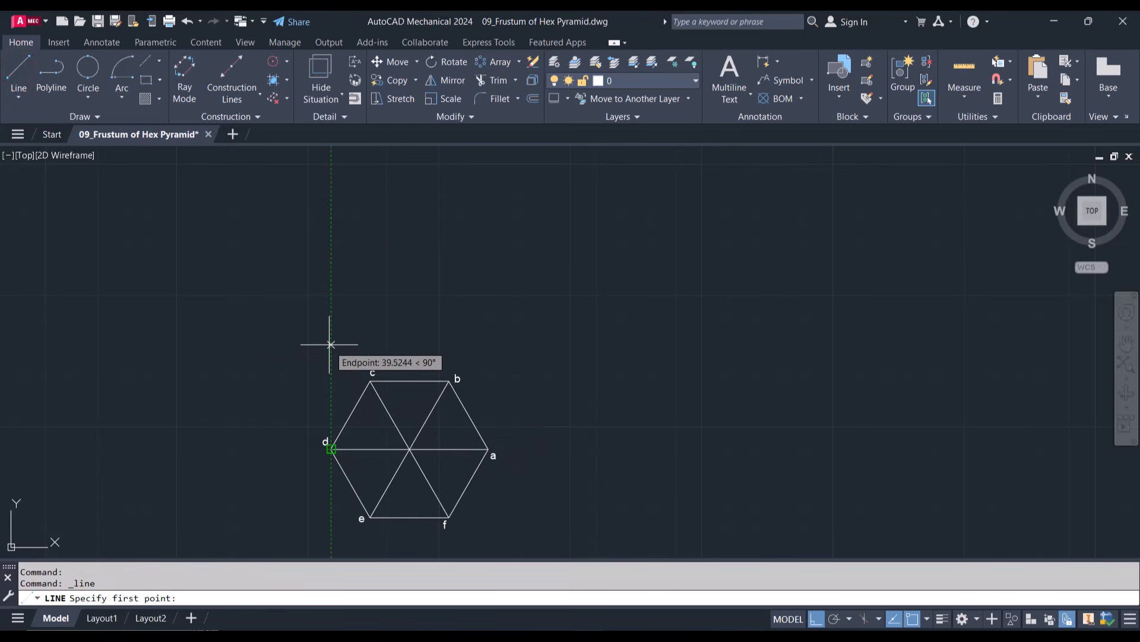
pyautogui.write('40')
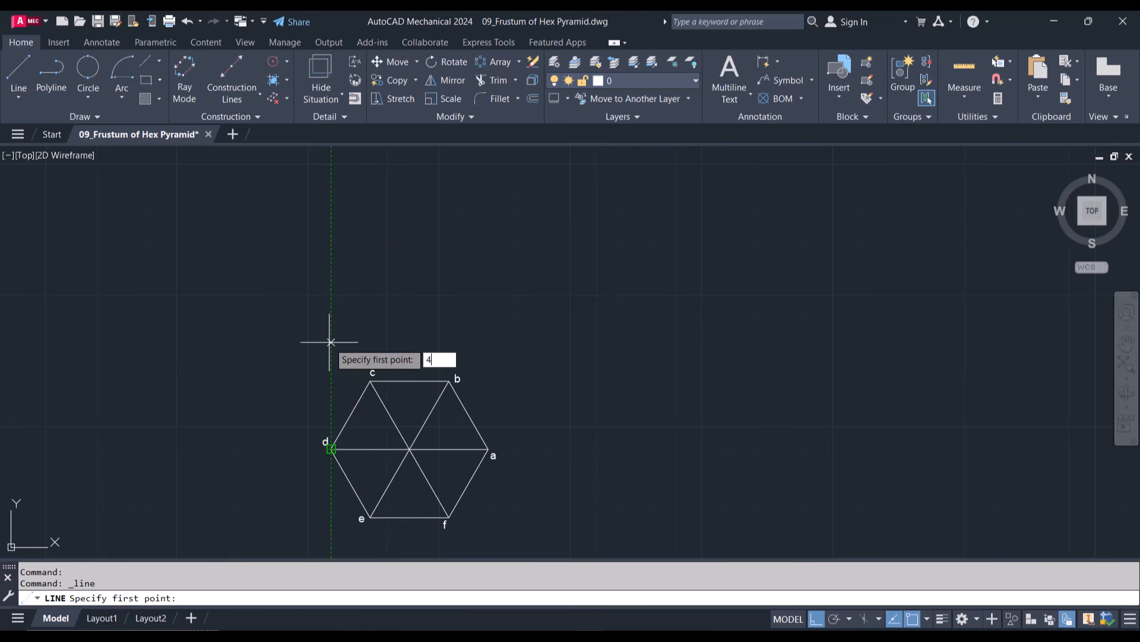
pyautogui.press('Return')
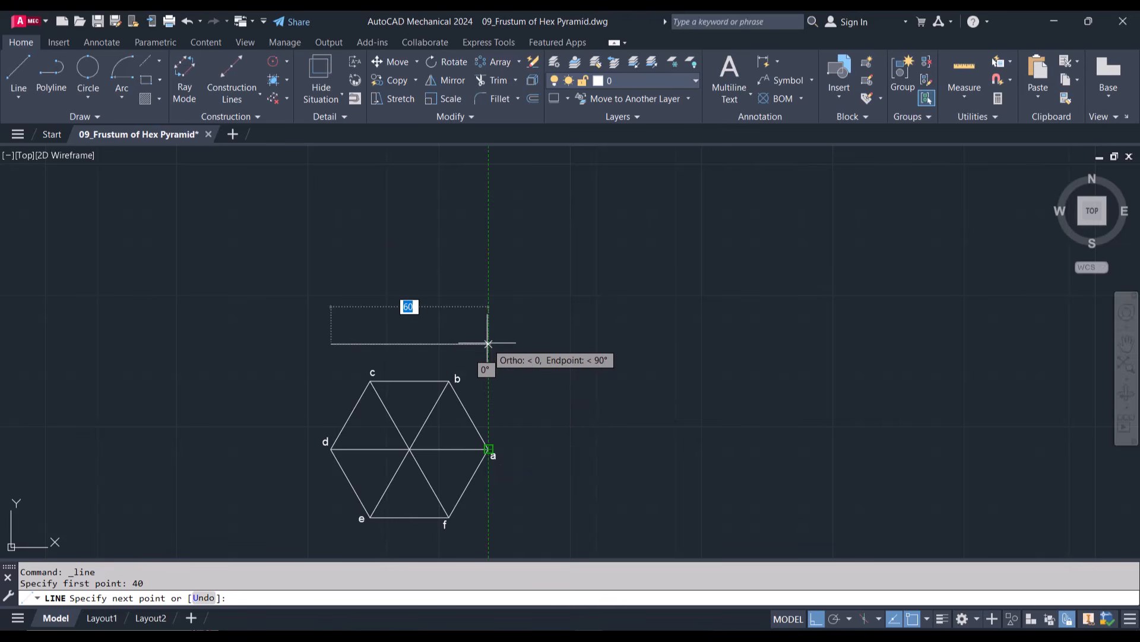
pyautogui.click(488, 343)
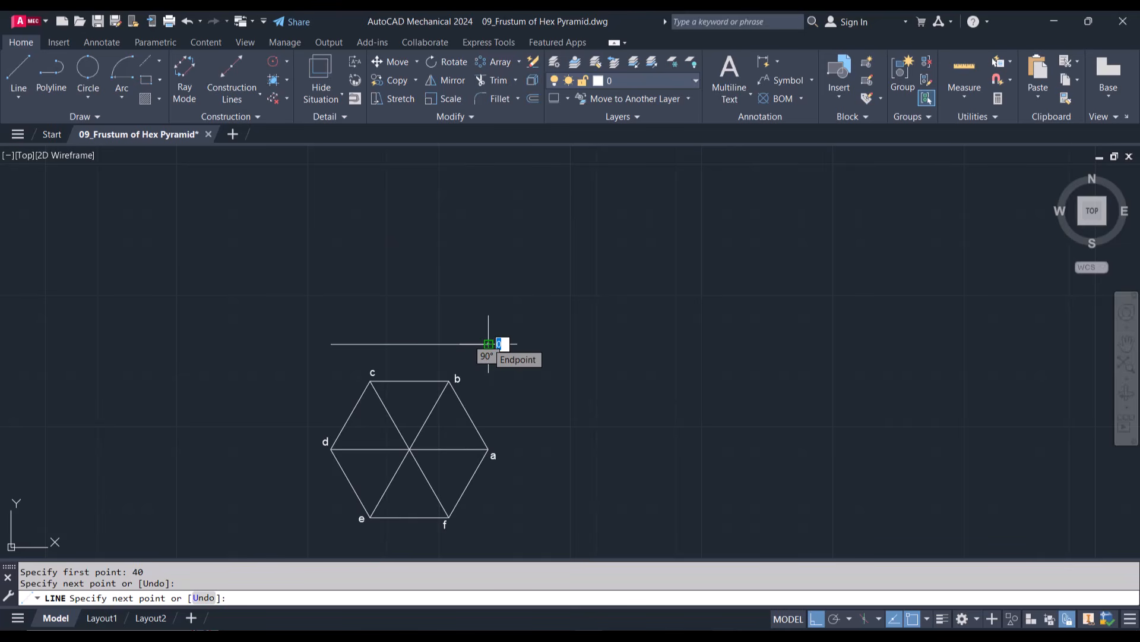
pyautogui.press('Escape')
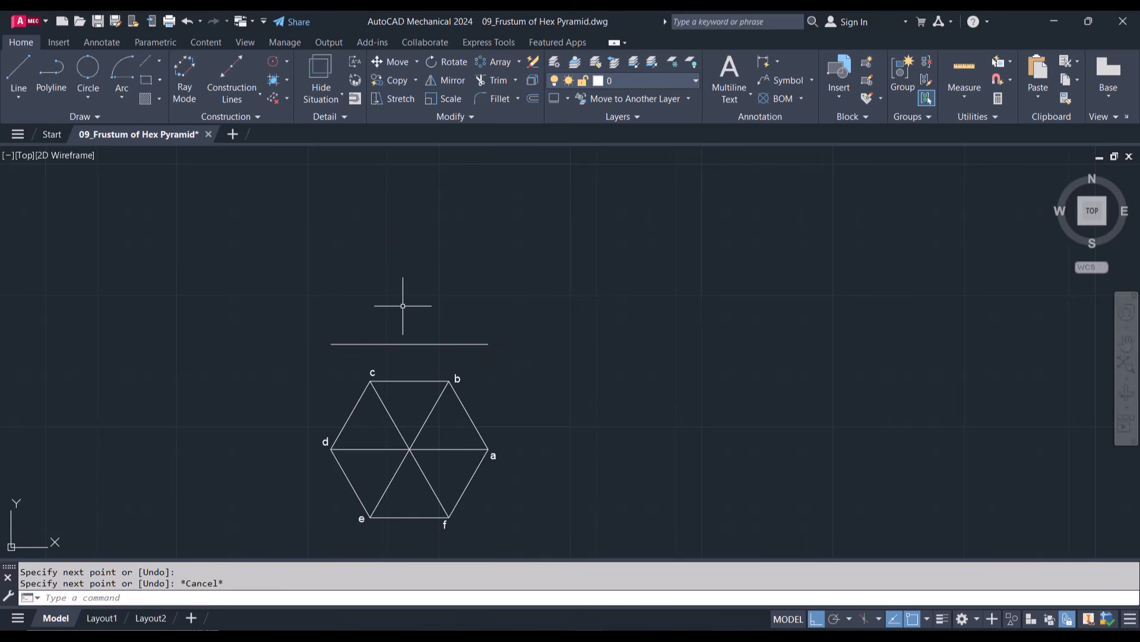
# Step: Draw the pyramid's left slanted edge from an apex 75 units above the base line's midpoint to the base line's left end
pyautogui.write('L')
pyautogui.press('Return')
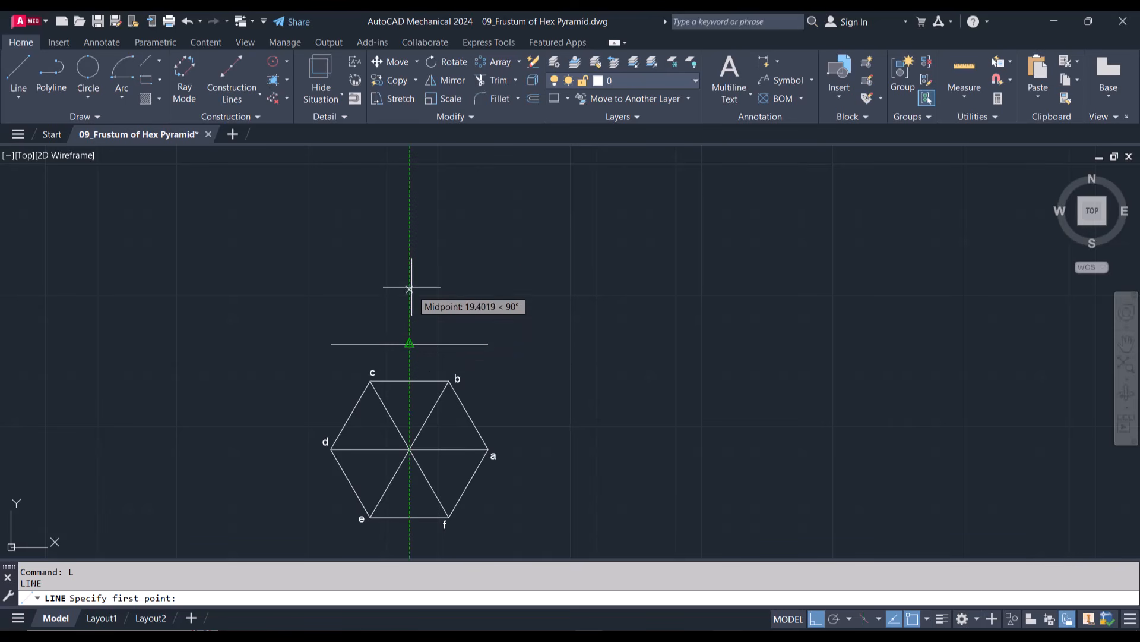
pyautogui.write('75')
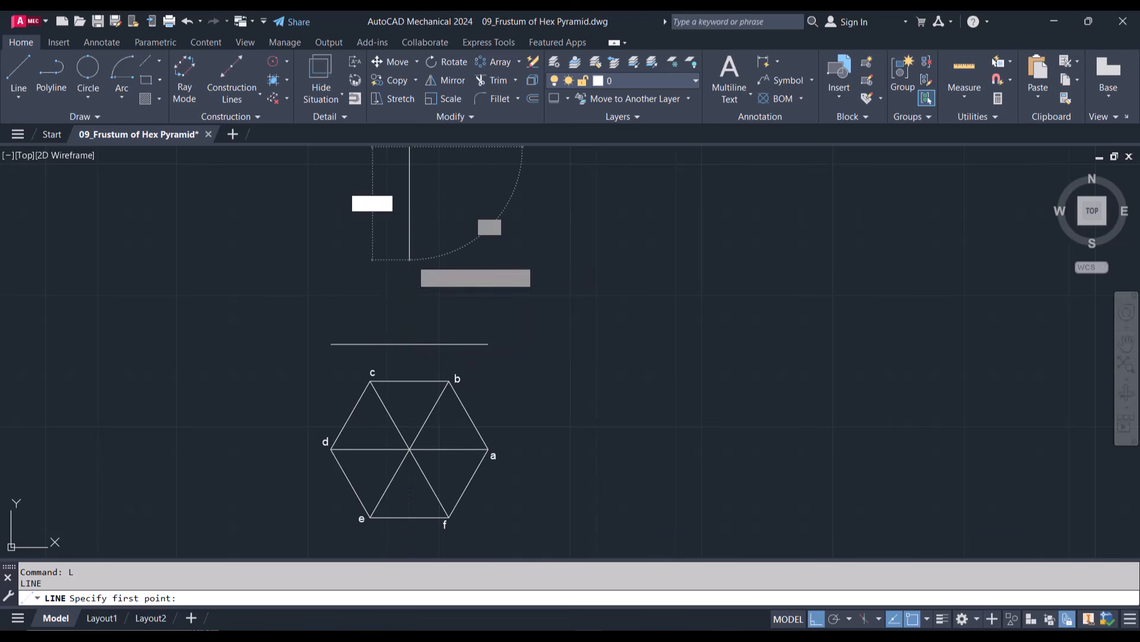
pyautogui.press('Return')
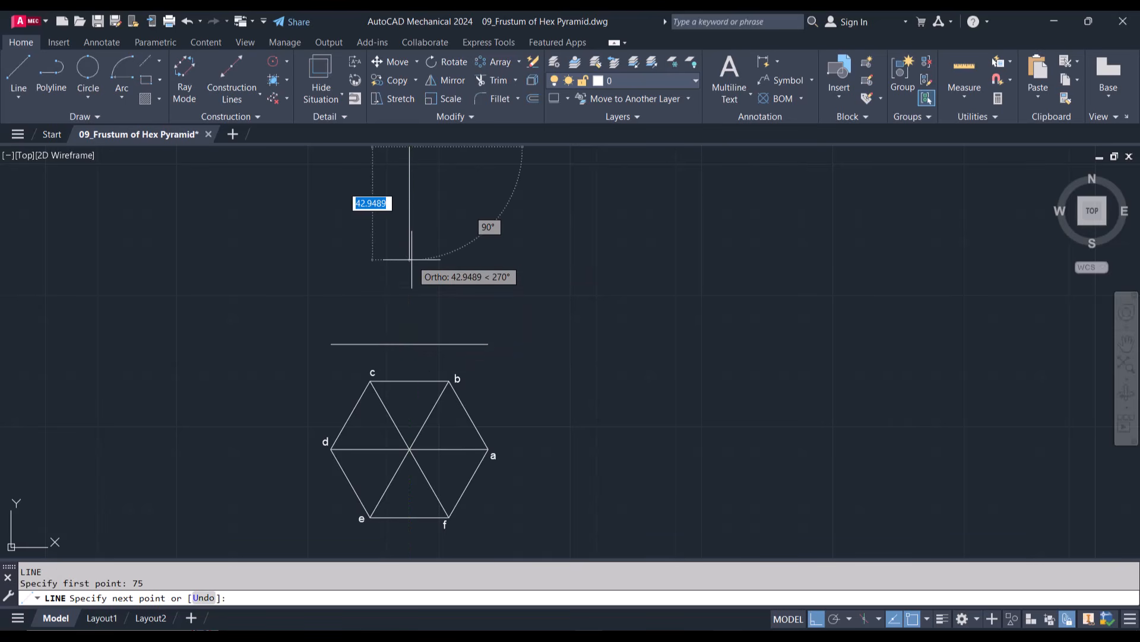
pyautogui.click(331, 343)
pyautogui.click(488, 344)
pyautogui.press('Escape')
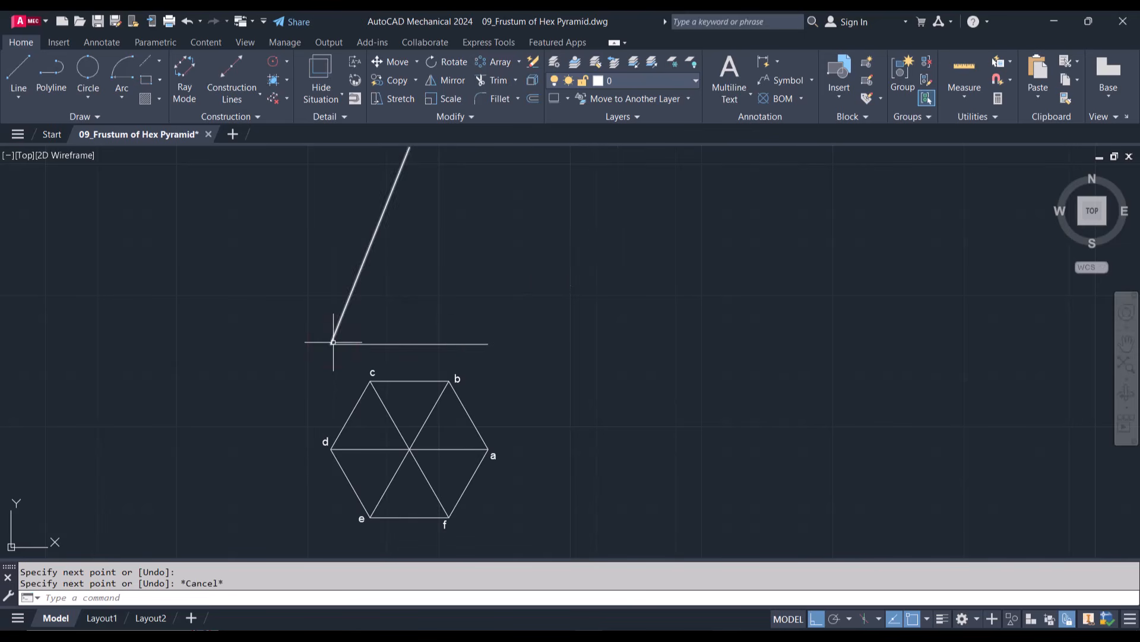
# Step: Draw the pyramid's right slanted edge from the apex to the right end of the base line
pyautogui.scroll(-3, 476, 300)
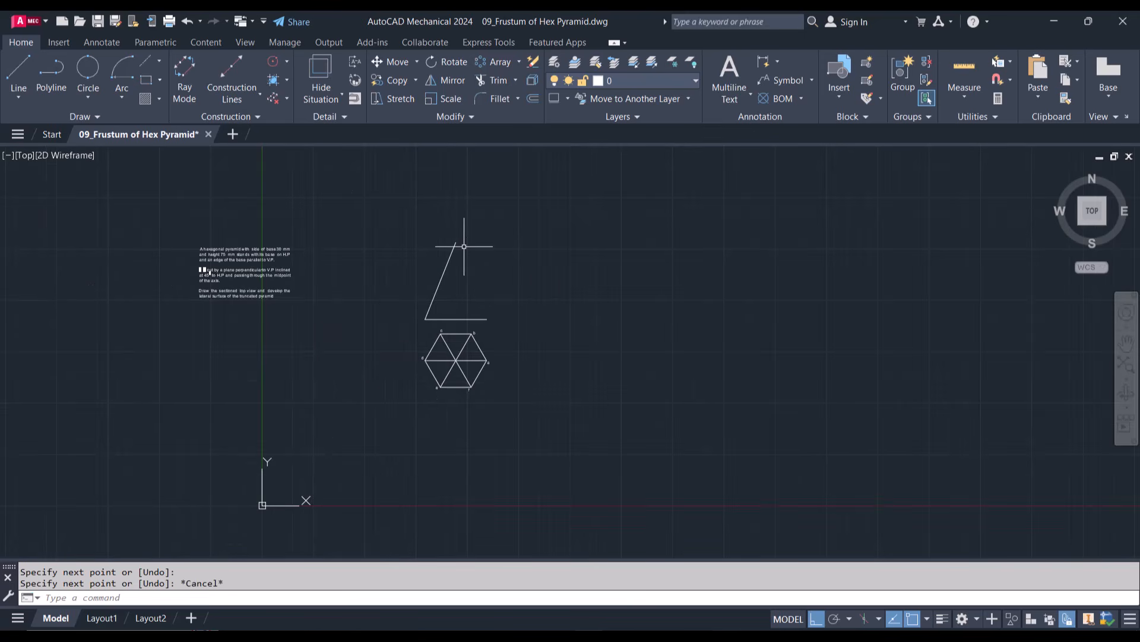
pyautogui.scroll(2, 464, 246)
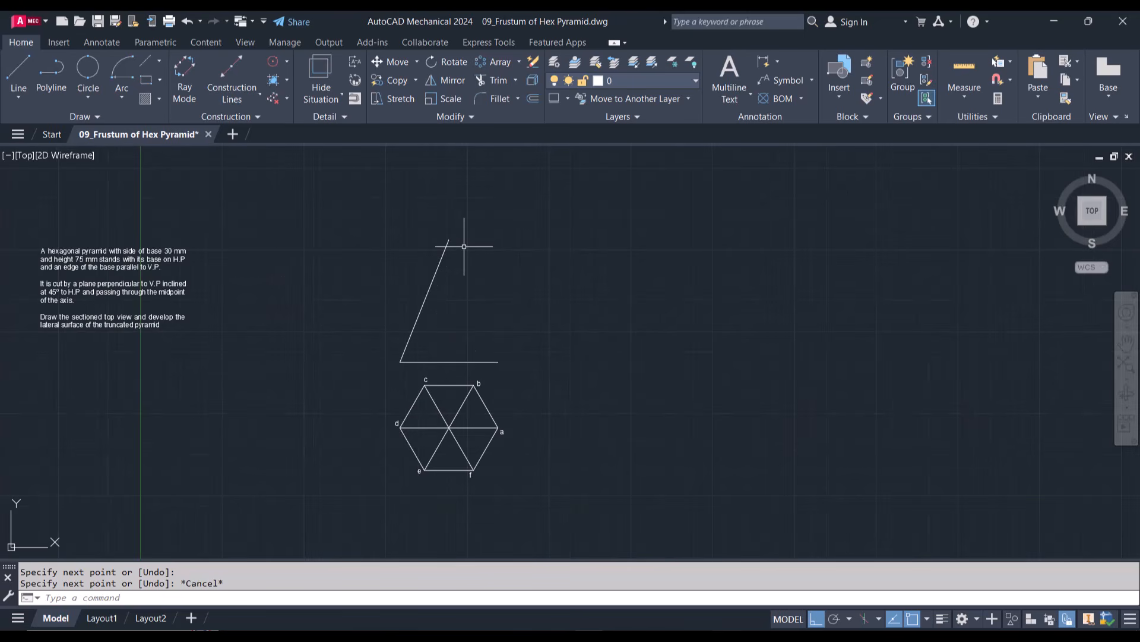
pyautogui.write('l')
pyautogui.press('Return')
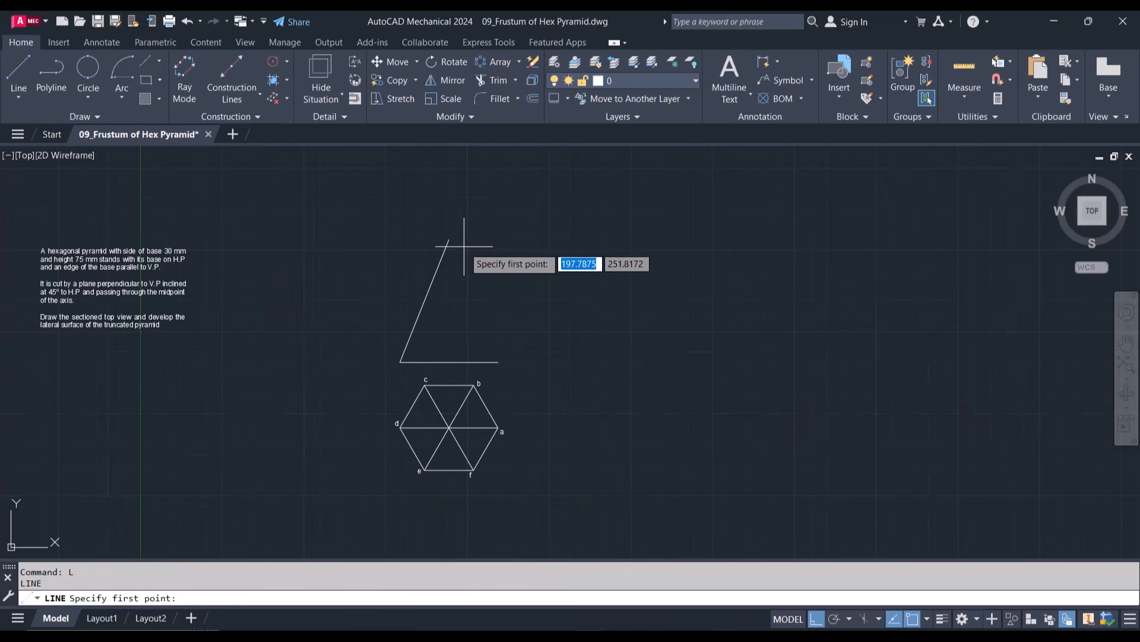
pyautogui.click(450, 239)
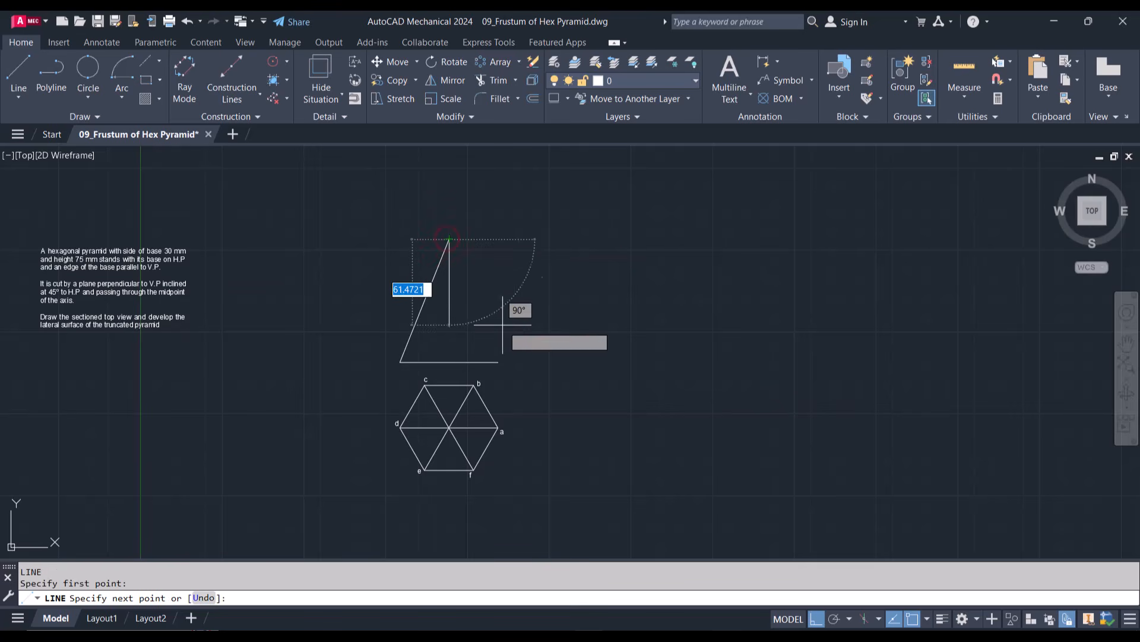
pyautogui.click(499, 361)
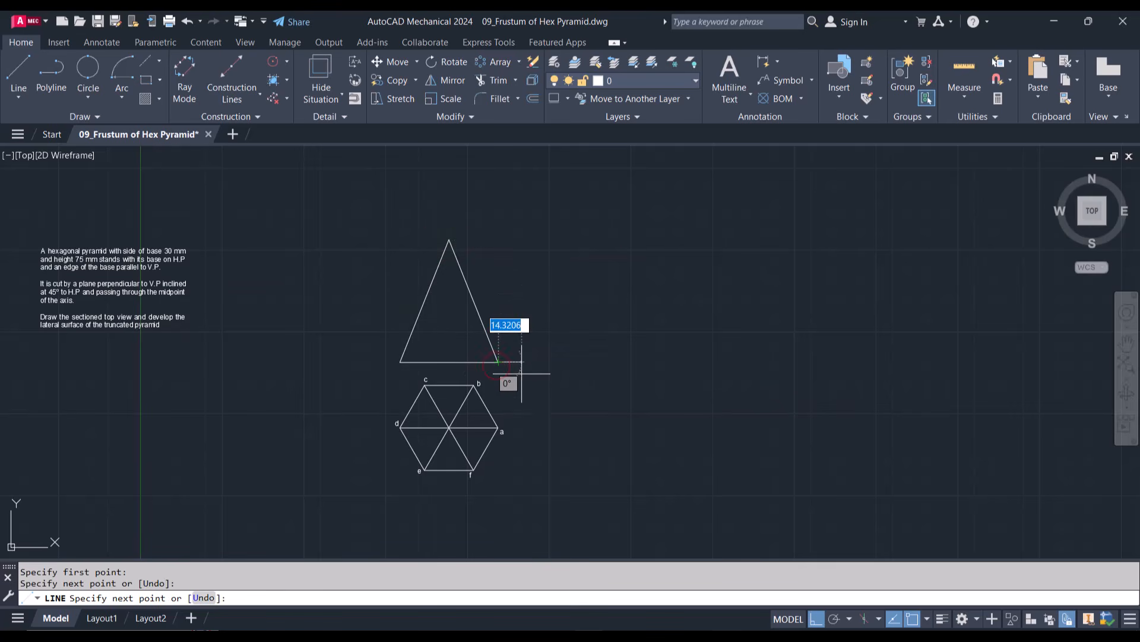
pyautogui.press('Escape')
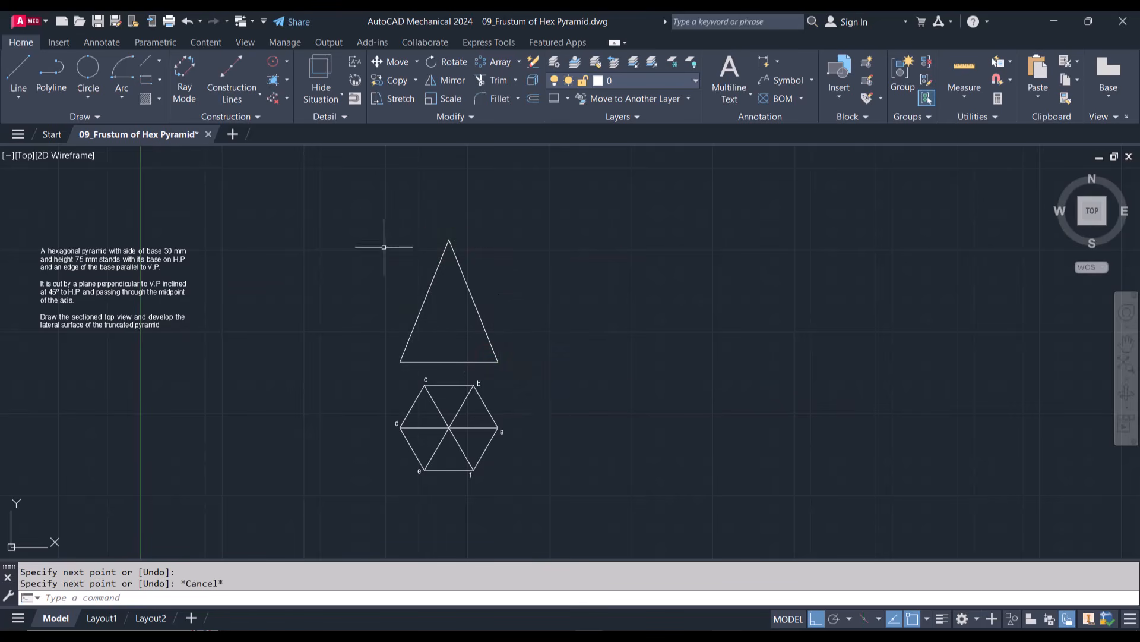
# Step: Add a vertical centerline in the front view from the apex to the midpoint of the base line
pyautogui.click(146, 62)
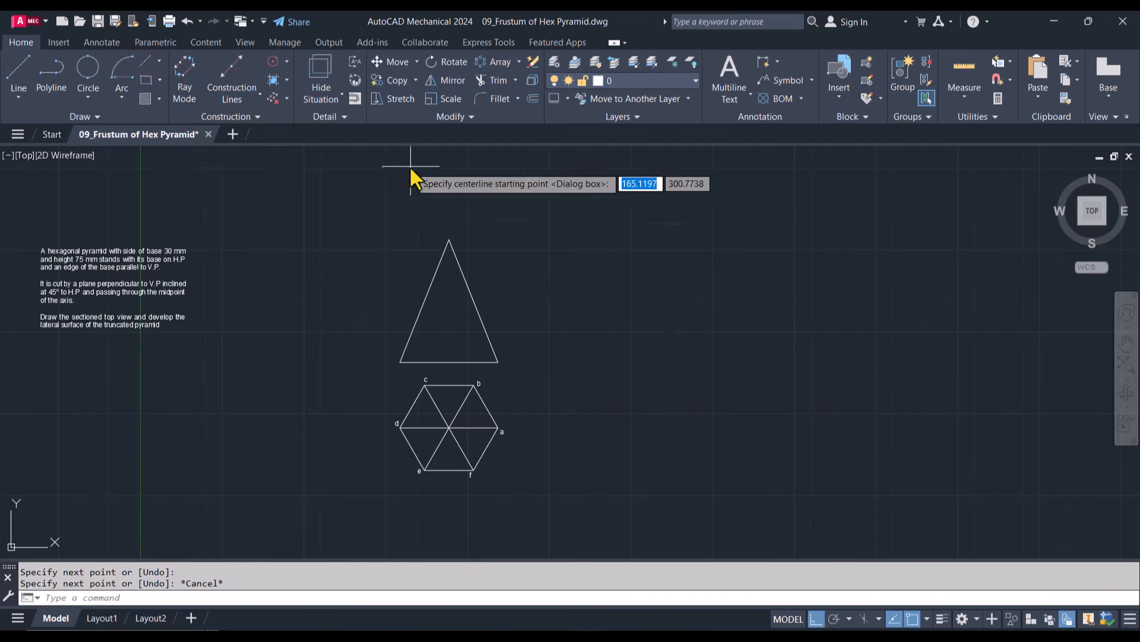
pyautogui.click(450, 239)
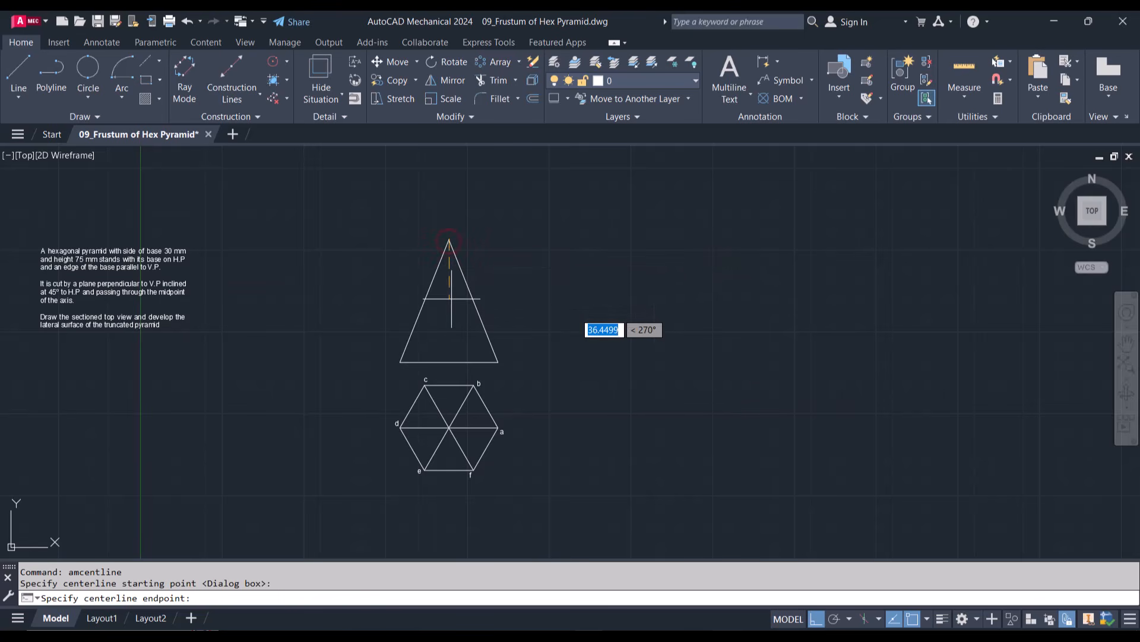
pyautogui.click(448, 361)
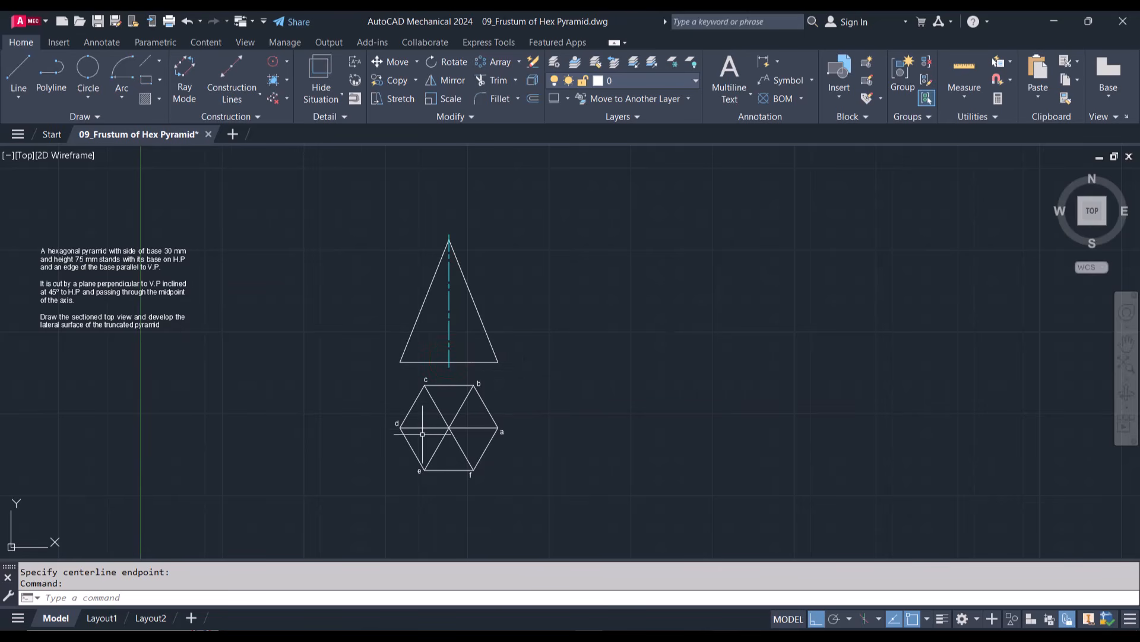
# Step: Make AM_5 the current layer
pyautogui.scroll(2, 422, 434)
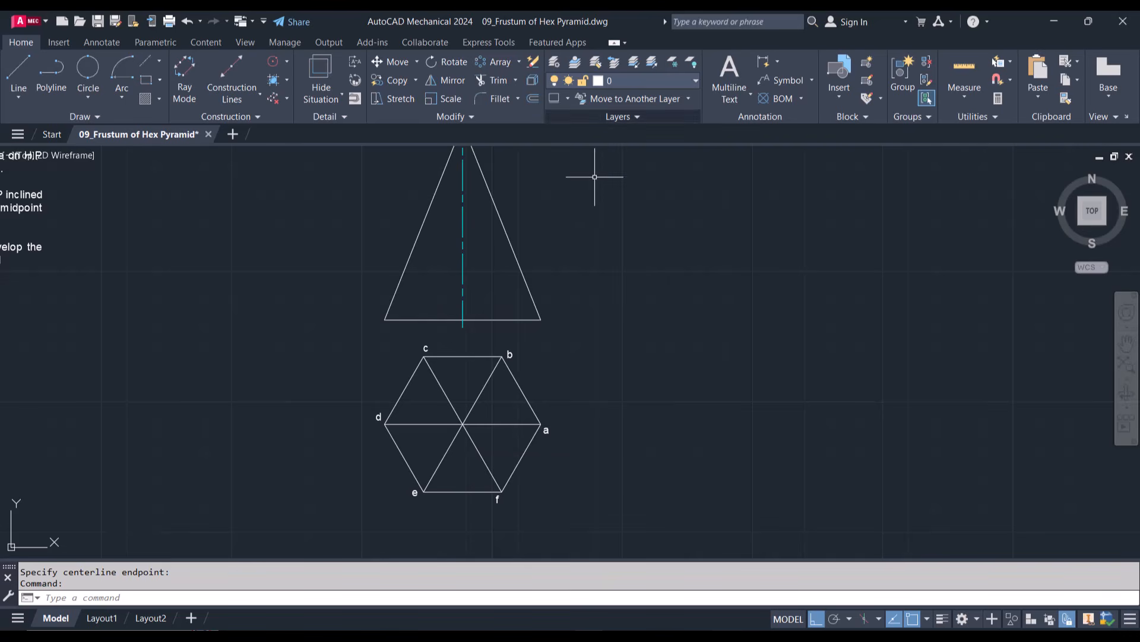
pyautogui.click(628, 76)
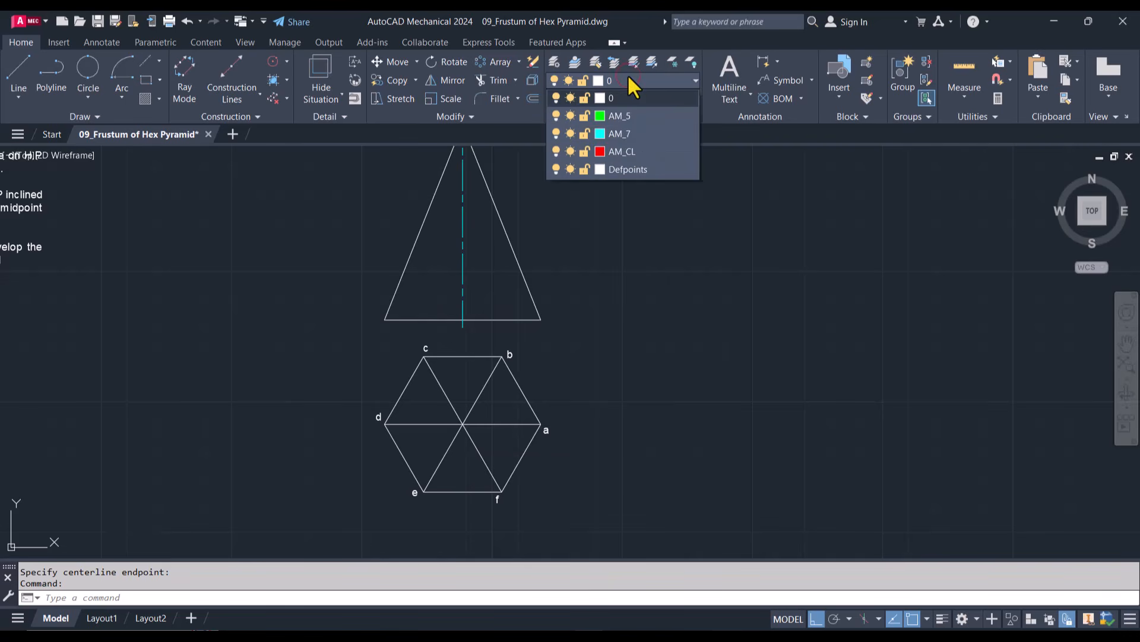
pyautogui.click(628, 116)
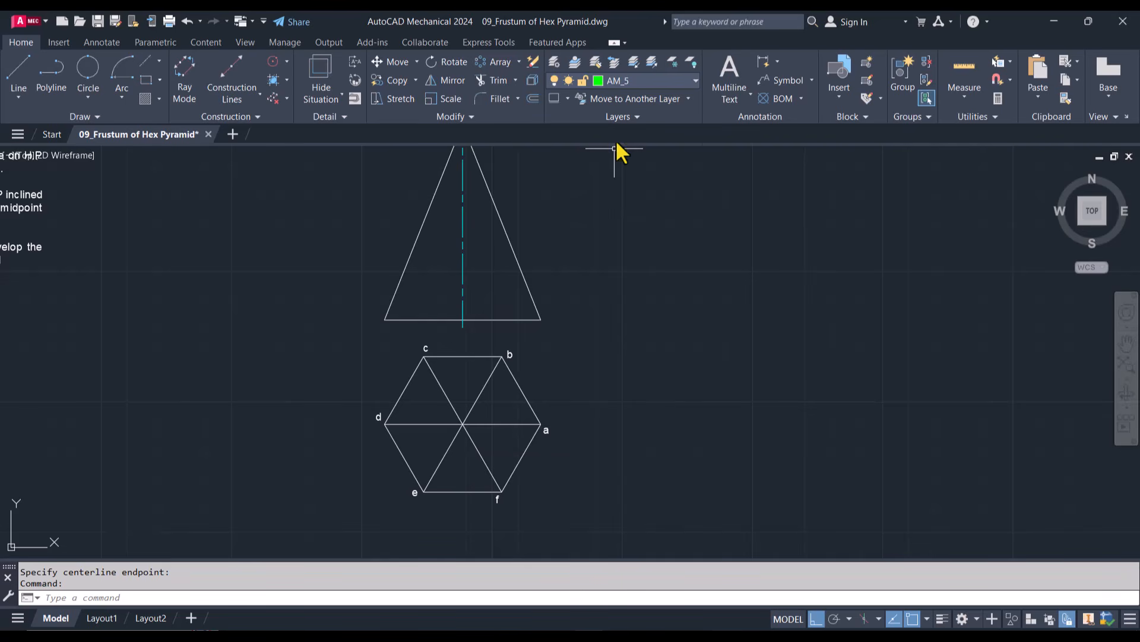
pyautogui.click(20, 72)
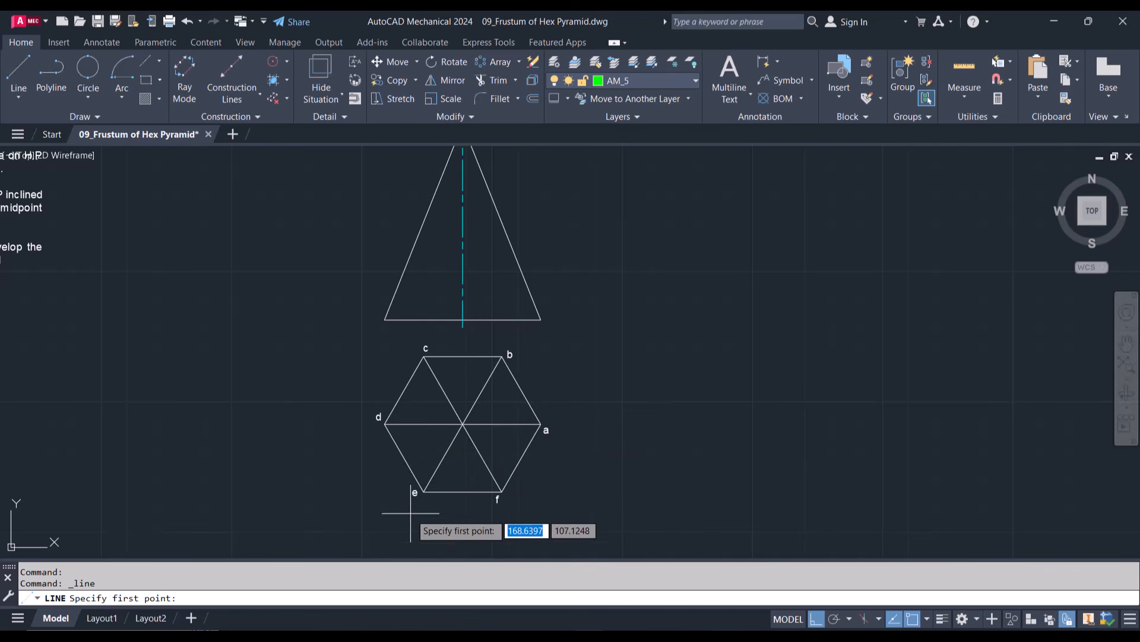
pyautogui.click(424, 491)
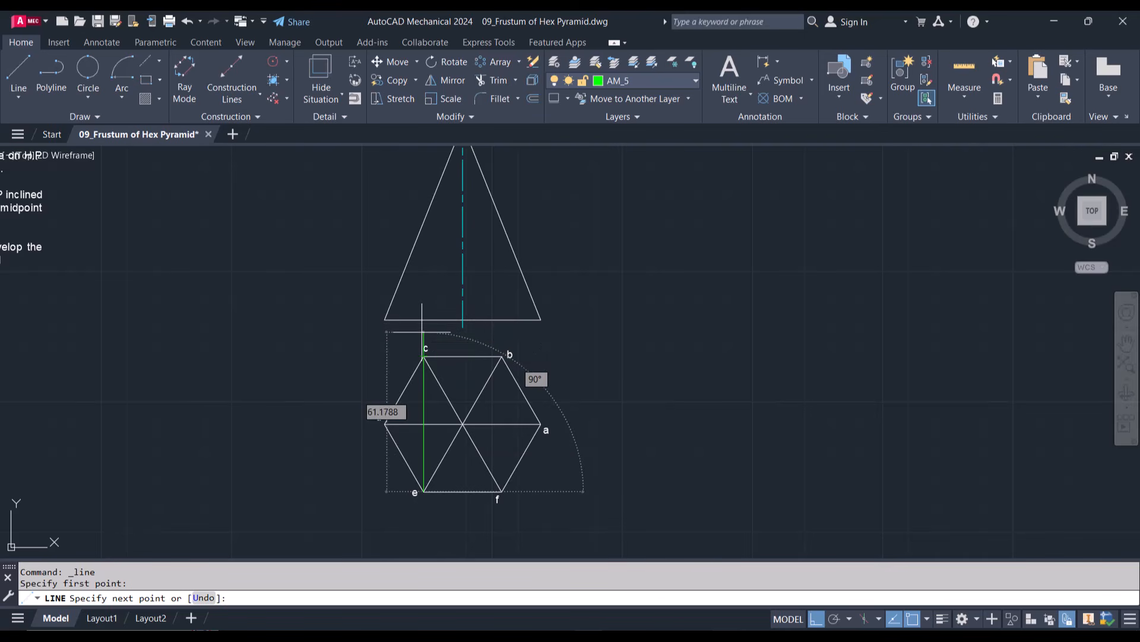
pyautogui.press('Escape')
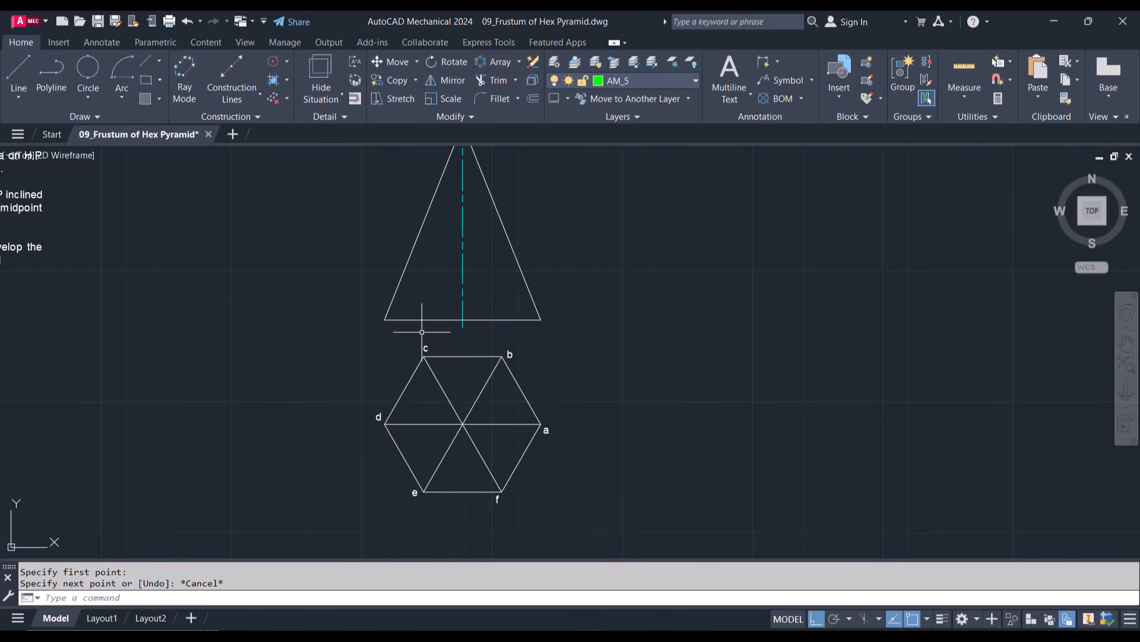
# Step: Draw a line in the front view from the base-line point directly above corner c to the pyramid's apex
pyautogui.click(20, 73)
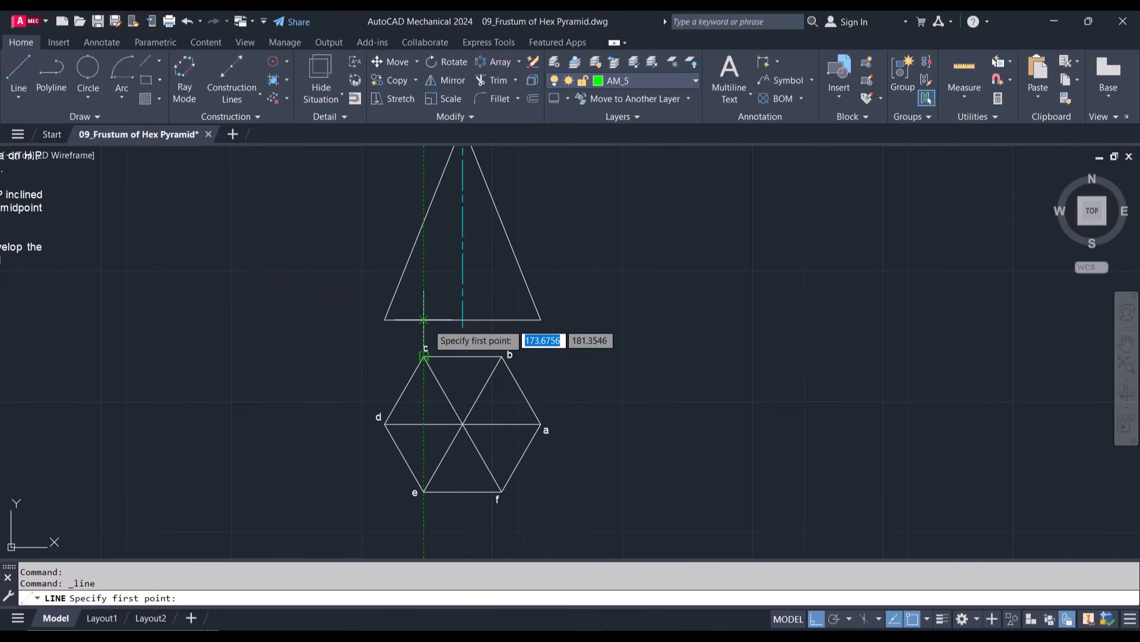
pyautogui.click(426, 320)
pyautogui.scroll(-2, 425, 320)
pyautogui.scroll(-2, 426, 321)
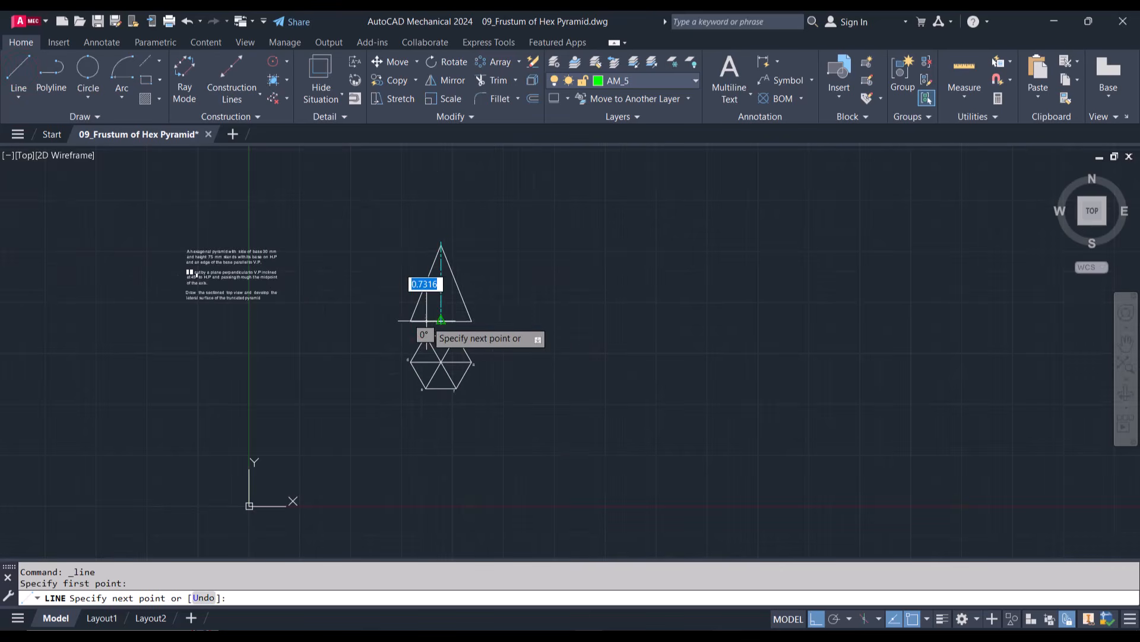
pyautogui.scroll(8, 445, 236)
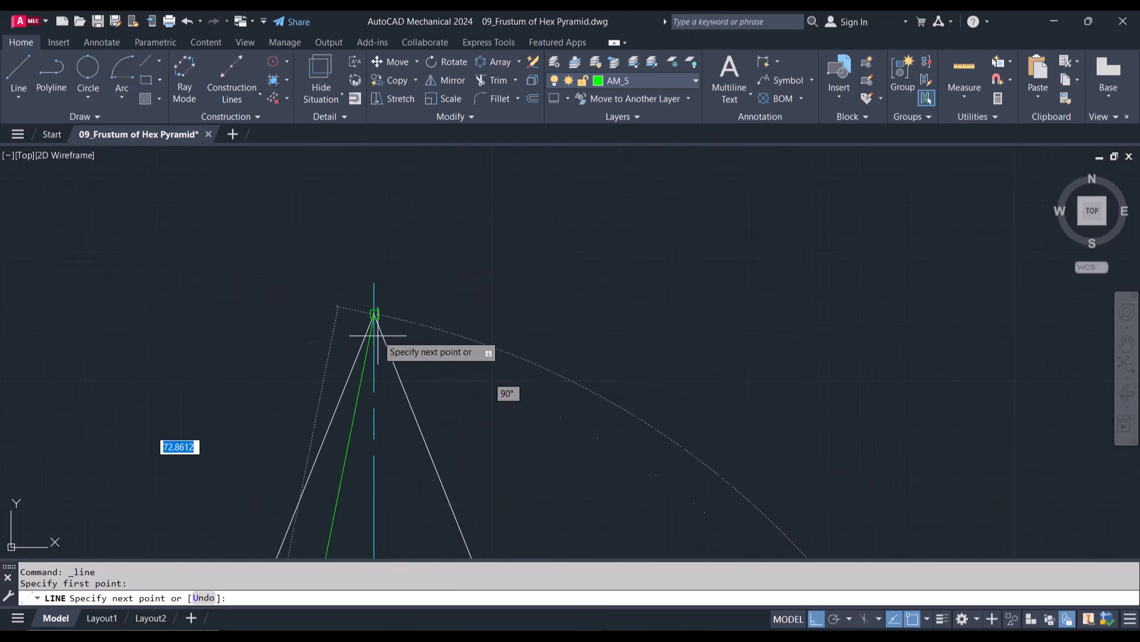
pyautogui.click(374, 315)
pyautogui.scroll(-6, 374, 315)
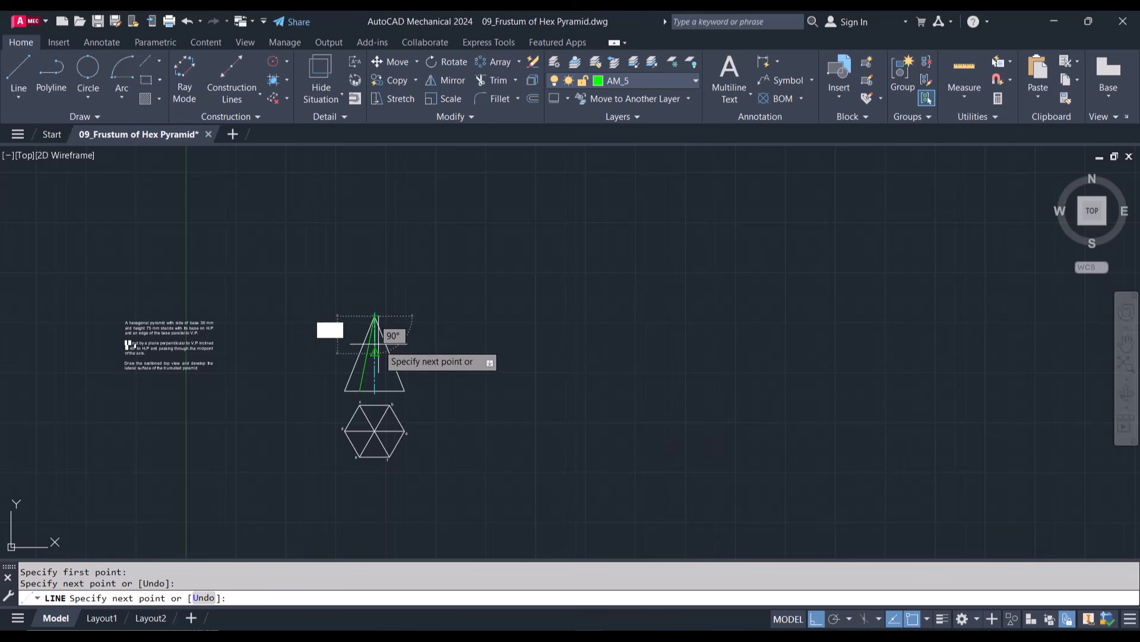
pyautogui.press('Escape')
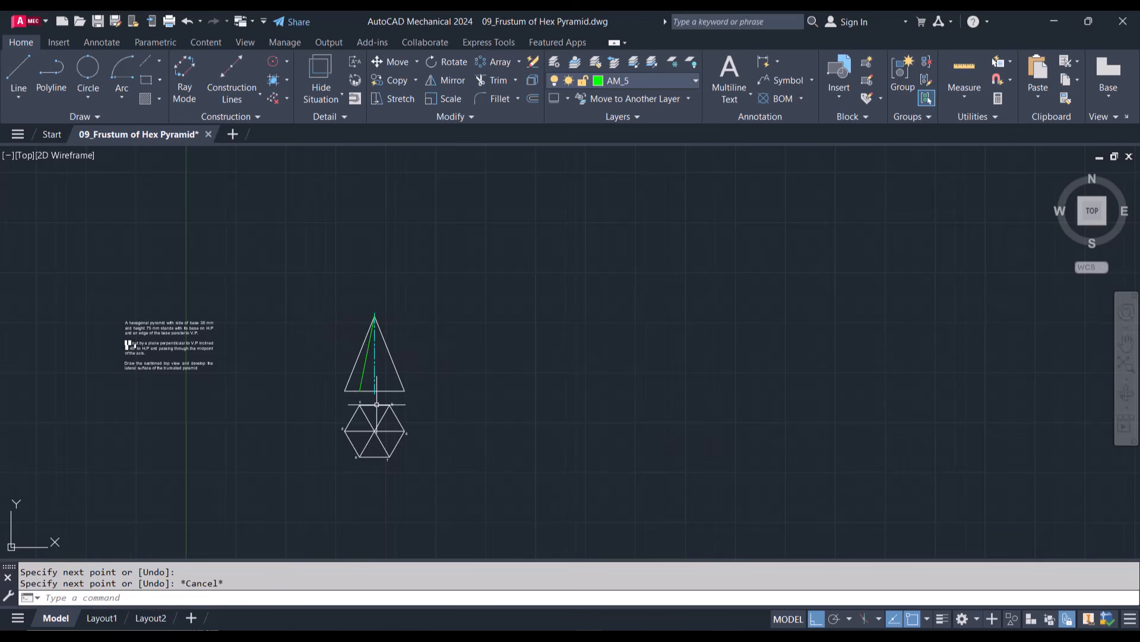
# Step: Draw a line in the front view from the base-line point directly above corner b to the pyramid's apex
pyautogui.scroll(3, 379, 433)
pyautogui.write('L')
pyautogui.press('Return')
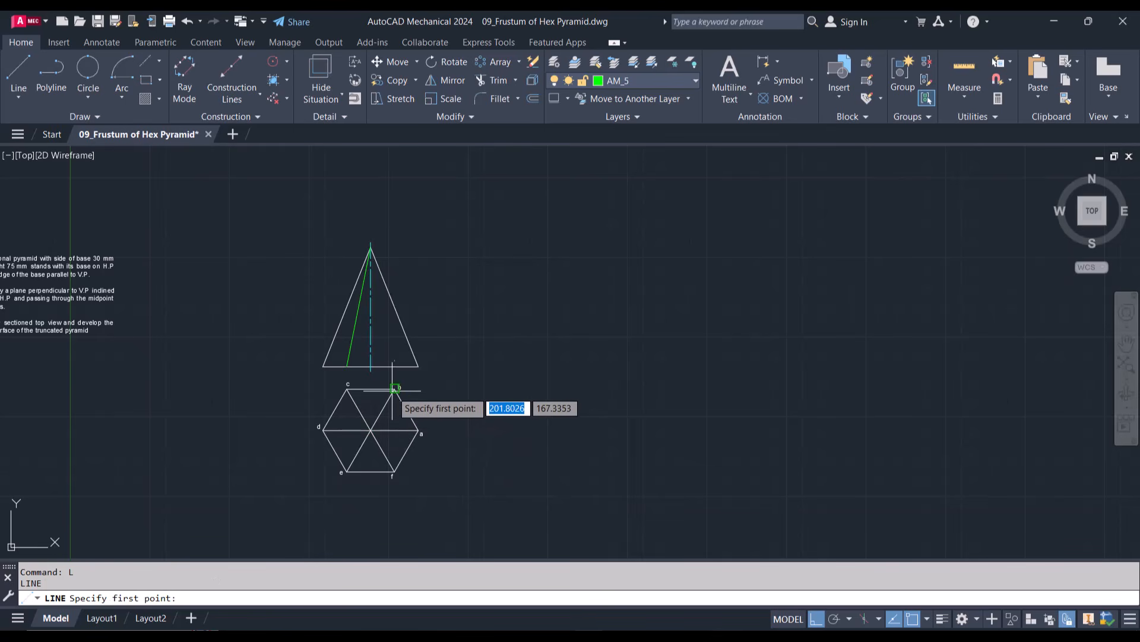
pyautogui.click(394, 367)
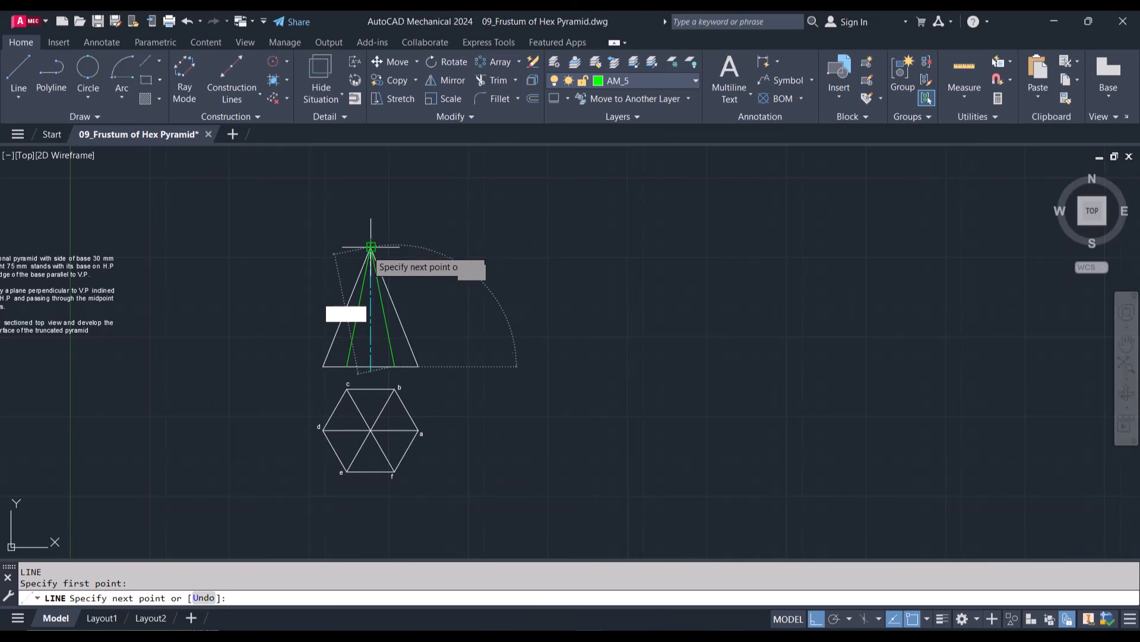
pyautogui.scroll(5, 371, 243)
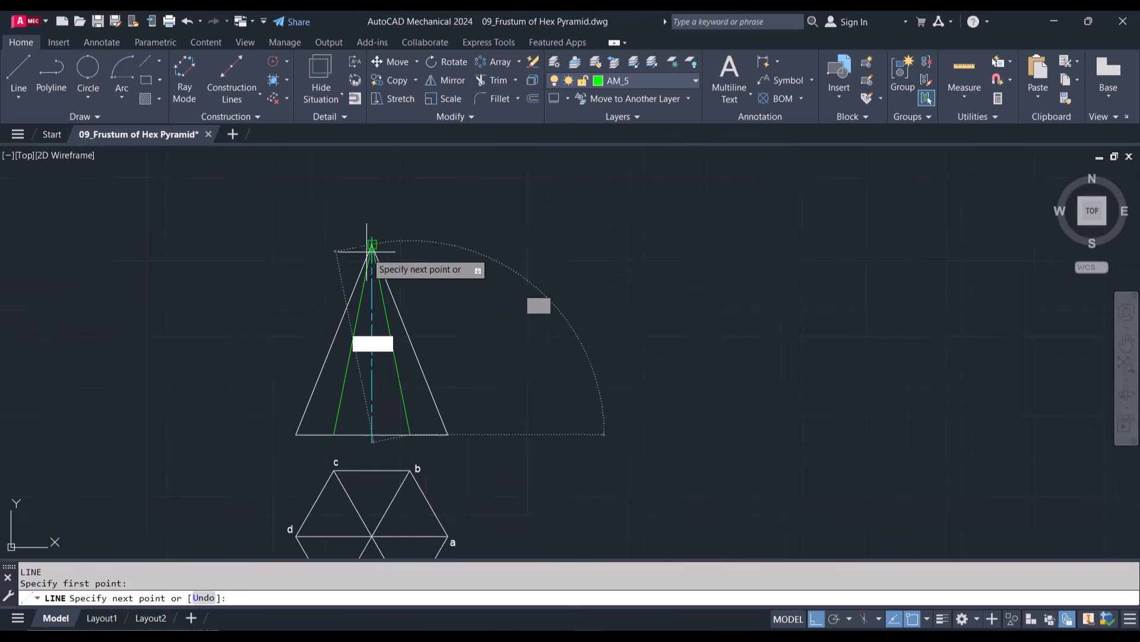
pyautogui.click(389, 205)
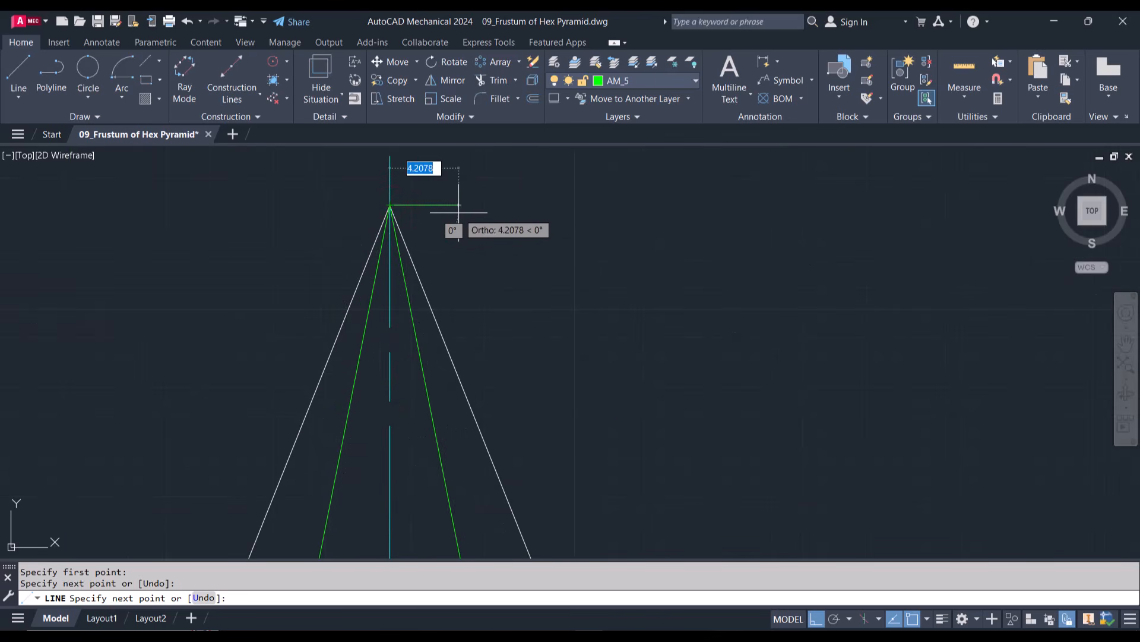
pyautogui.press('Escape')
pyautogui.scroll(-3, 458, 212)
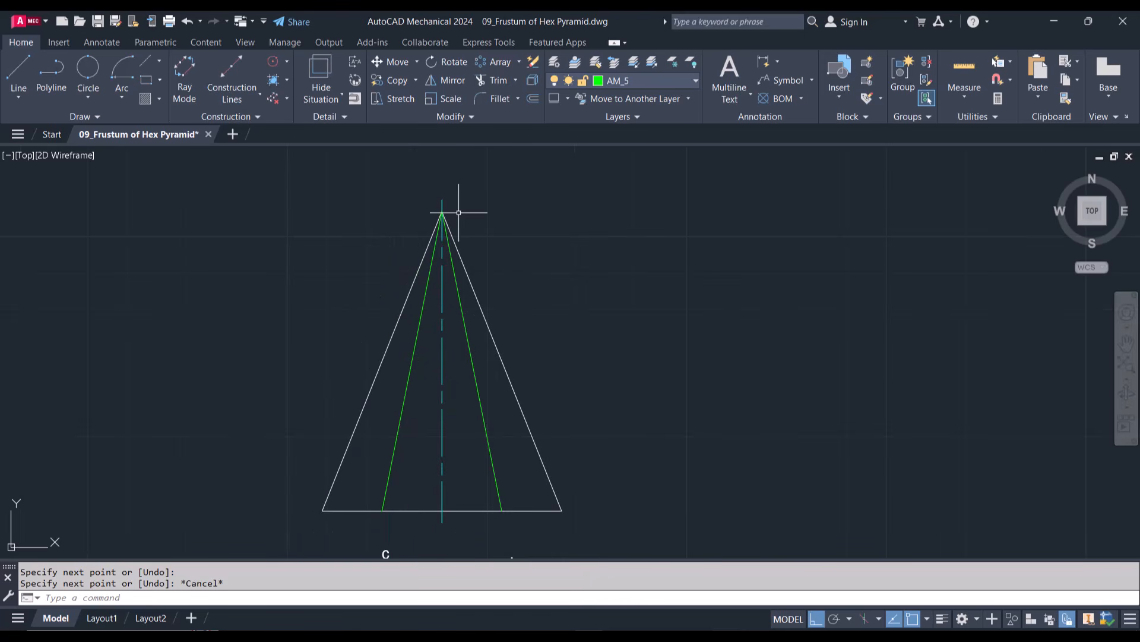
# Step: Add a multiline text label "d1" with the 1 as a subscript just below the left end of the front view's base line
pyautogui.scroll(-2, 459, 212)
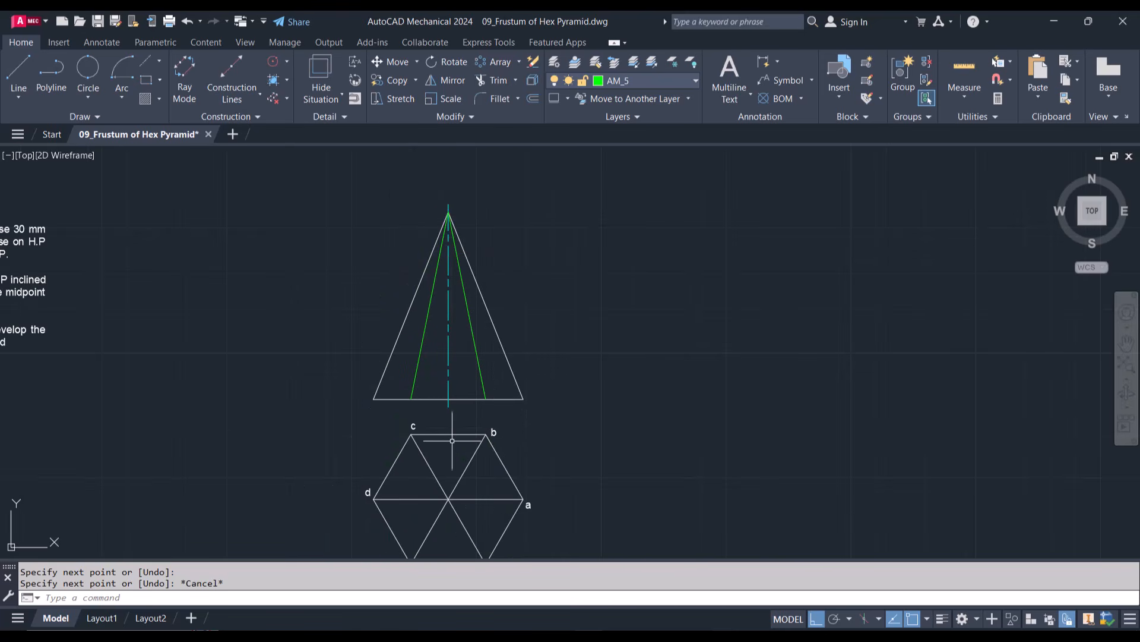
pyautogui.scroll(4, 448, 437)
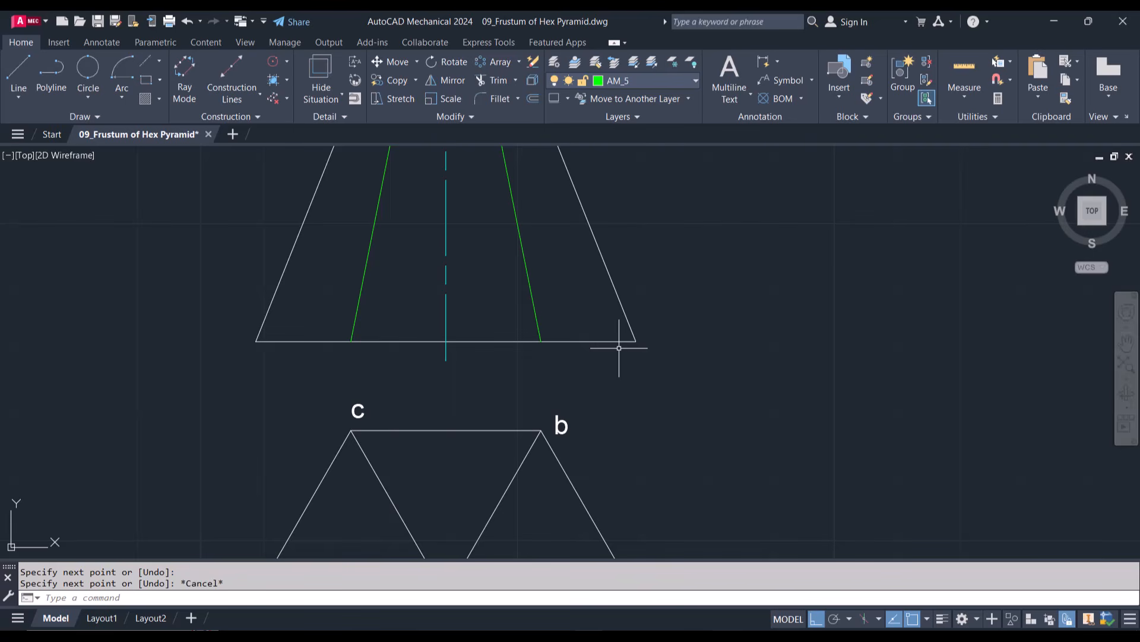
pyautogui.scroll(-4, 619, 347)
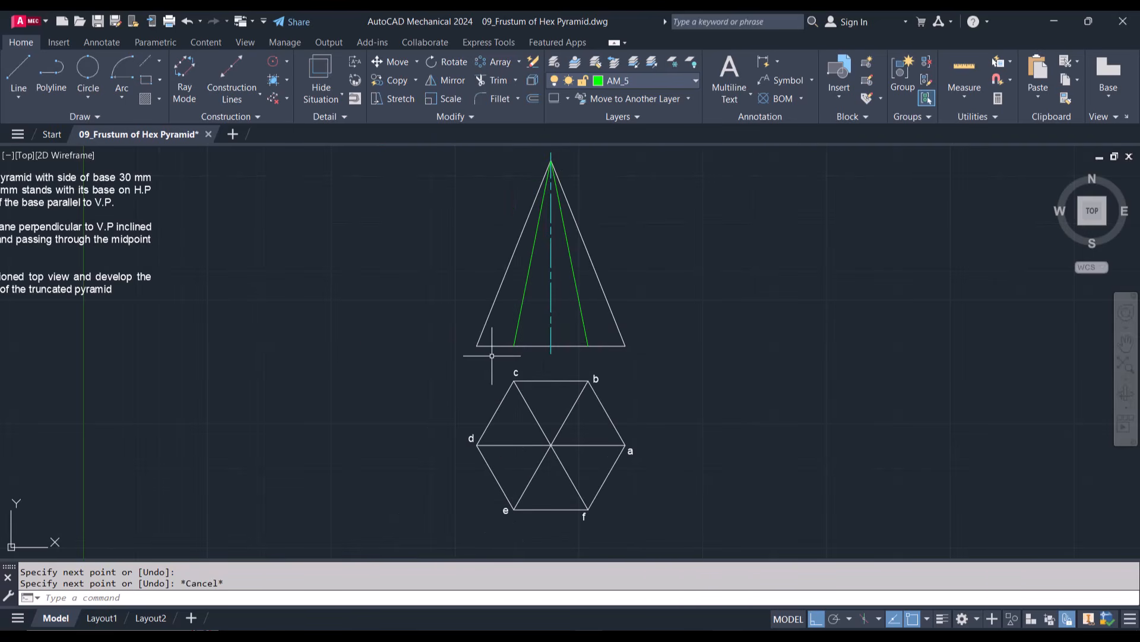
pyautogui.scroll(2, 491, 355)
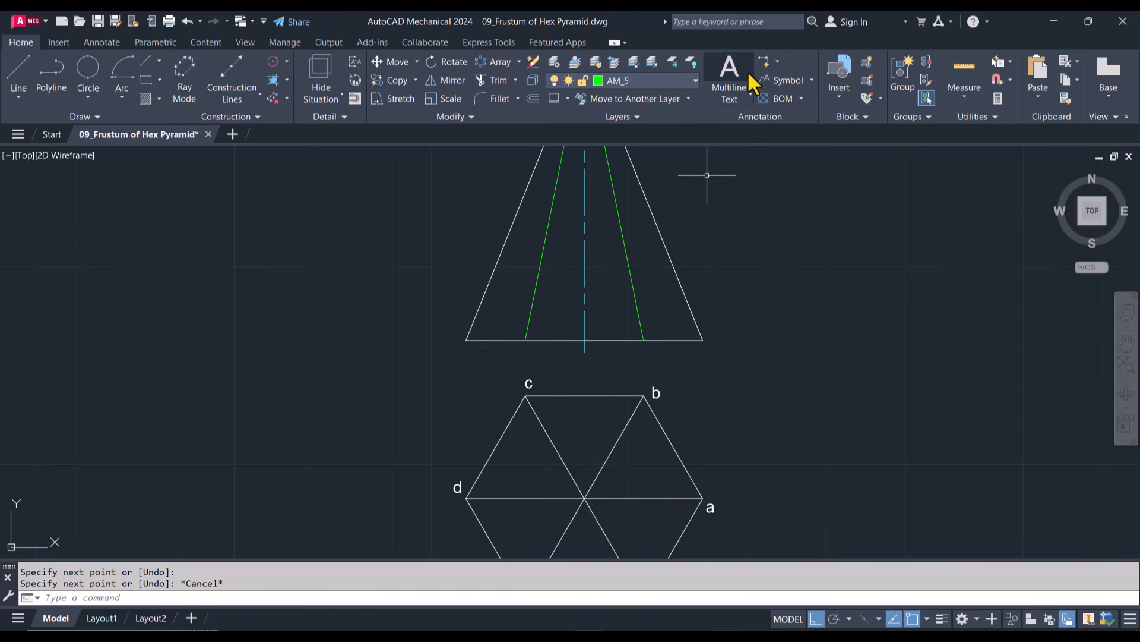
pyautogui.click(749, 93)
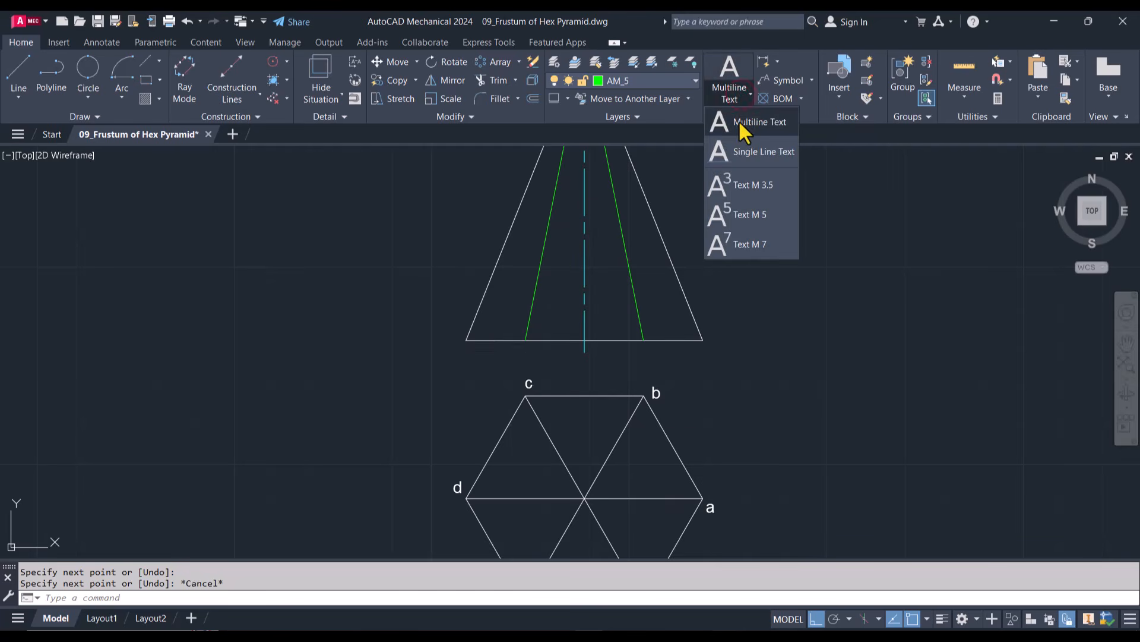
pyautogui.click(743, 126)
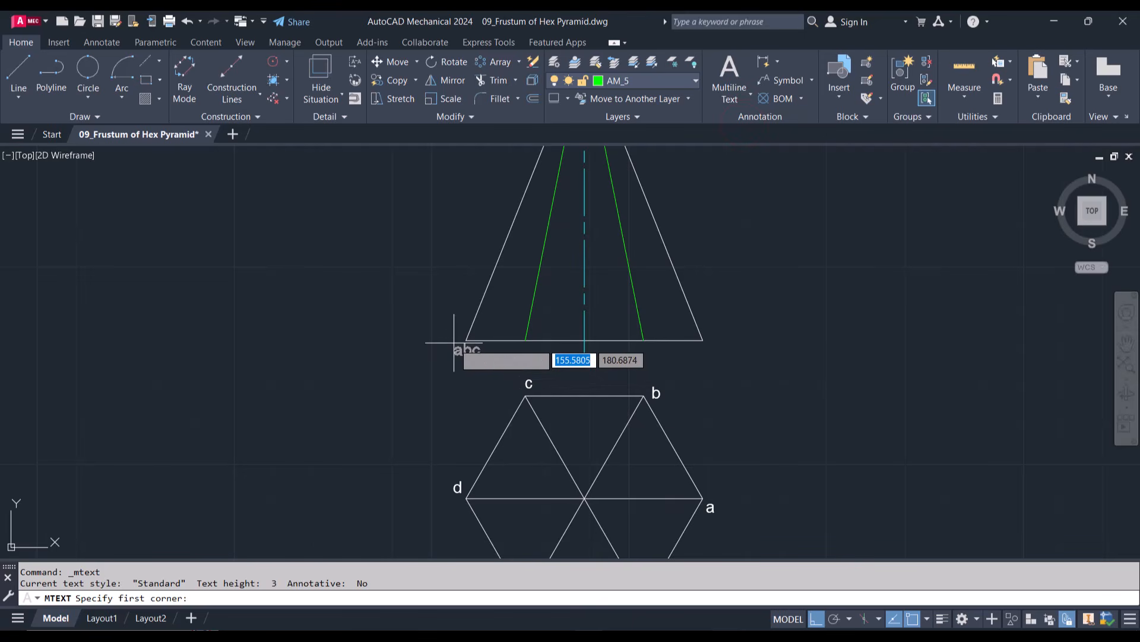
pyautogui.click(454, 343)
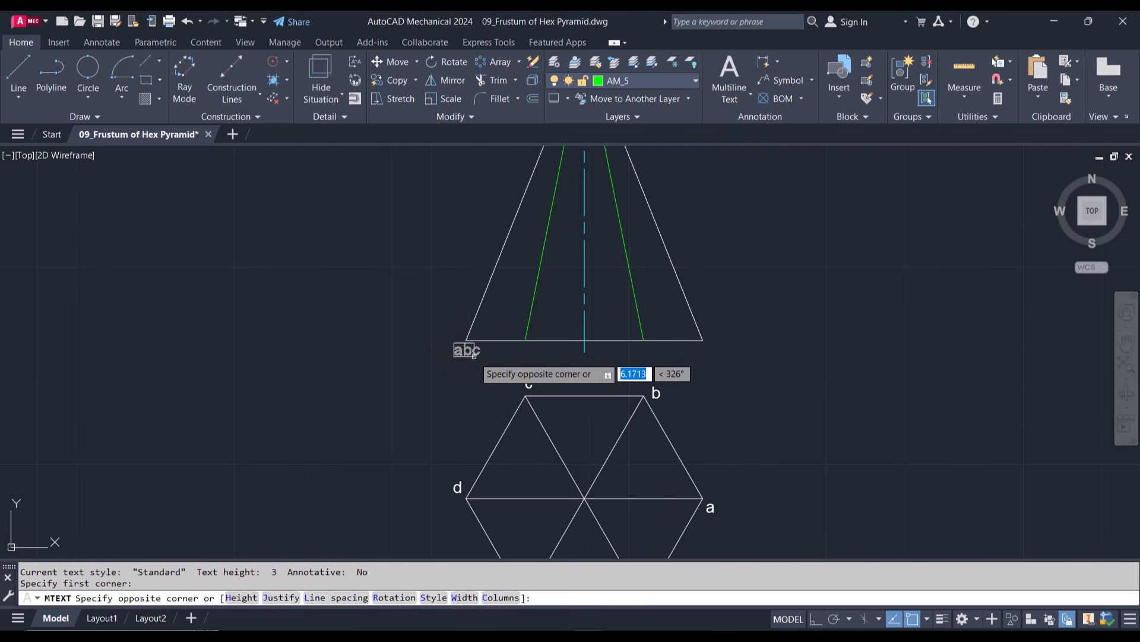
pyautogui.click(473, 355)
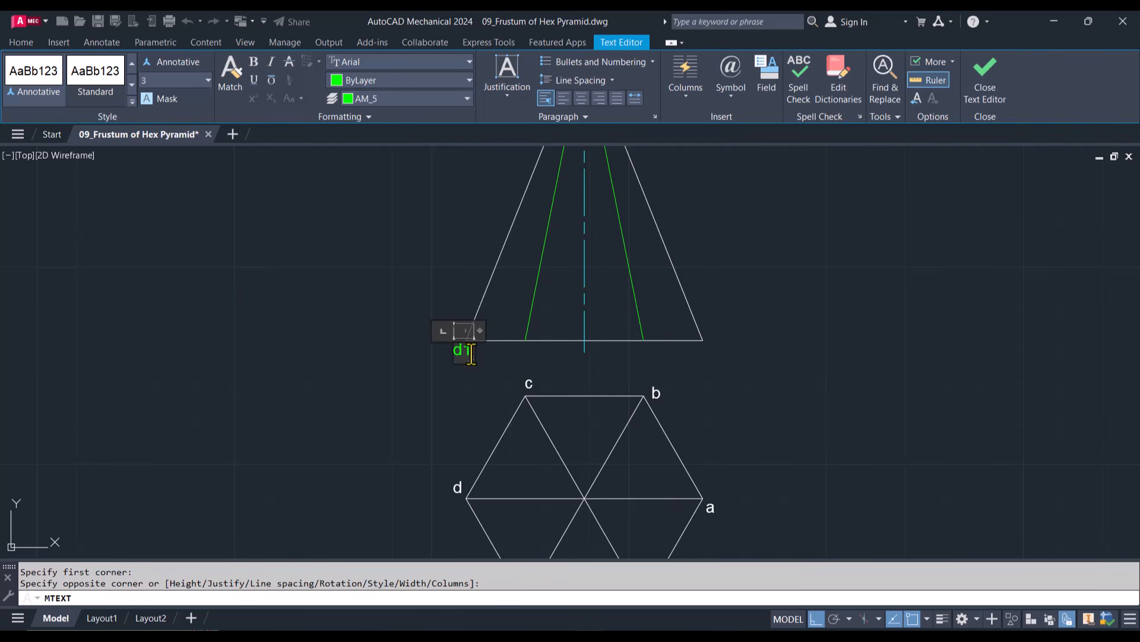
pyautogui.moveTo(471, 352); pyautogui.dragTo(464, 350)
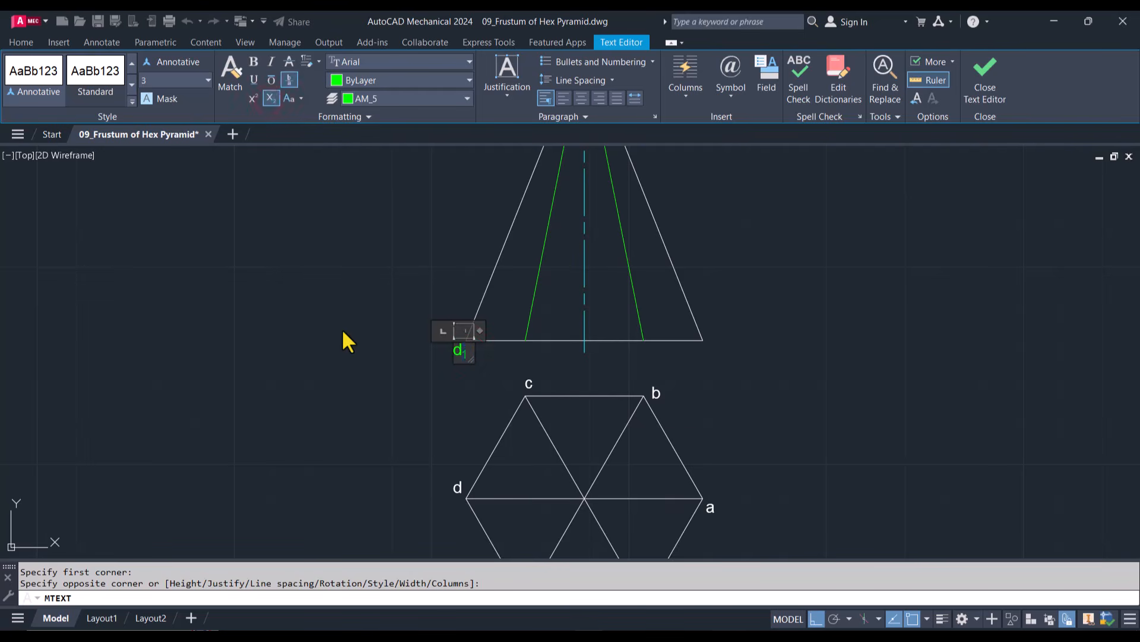
pyautogui.click(460, 400)
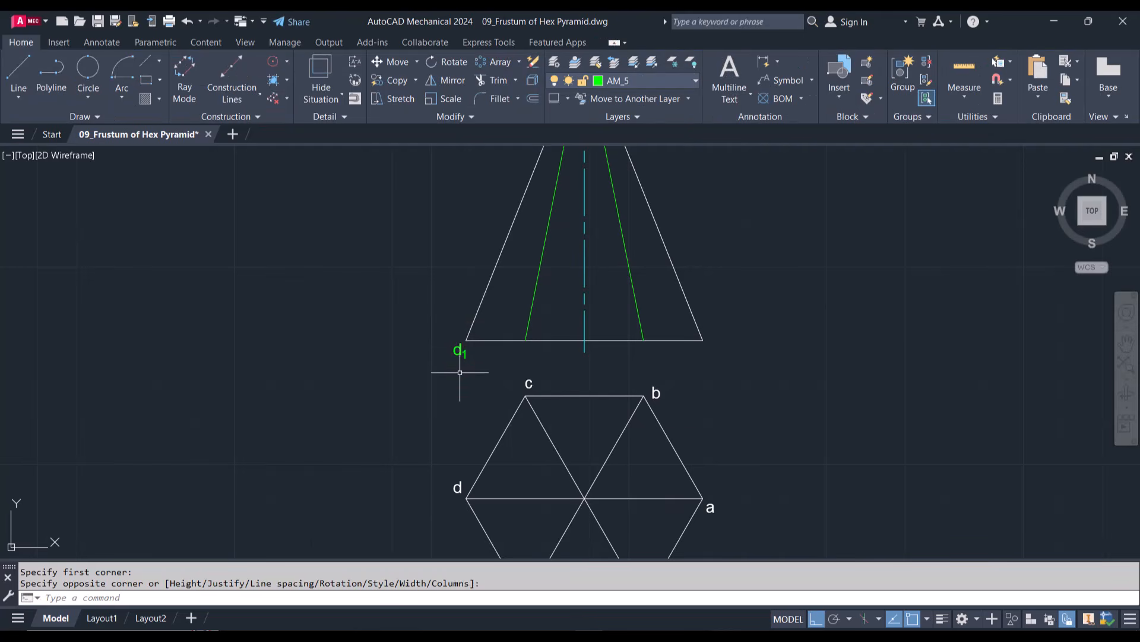
# Step: Copy the d1 label below the two inner edge points and the right end of the base line, erasing the misplaced extra copy
pyautogui.click(458, 349)
pyautogui.write('co')
pyautogui.press('Return')
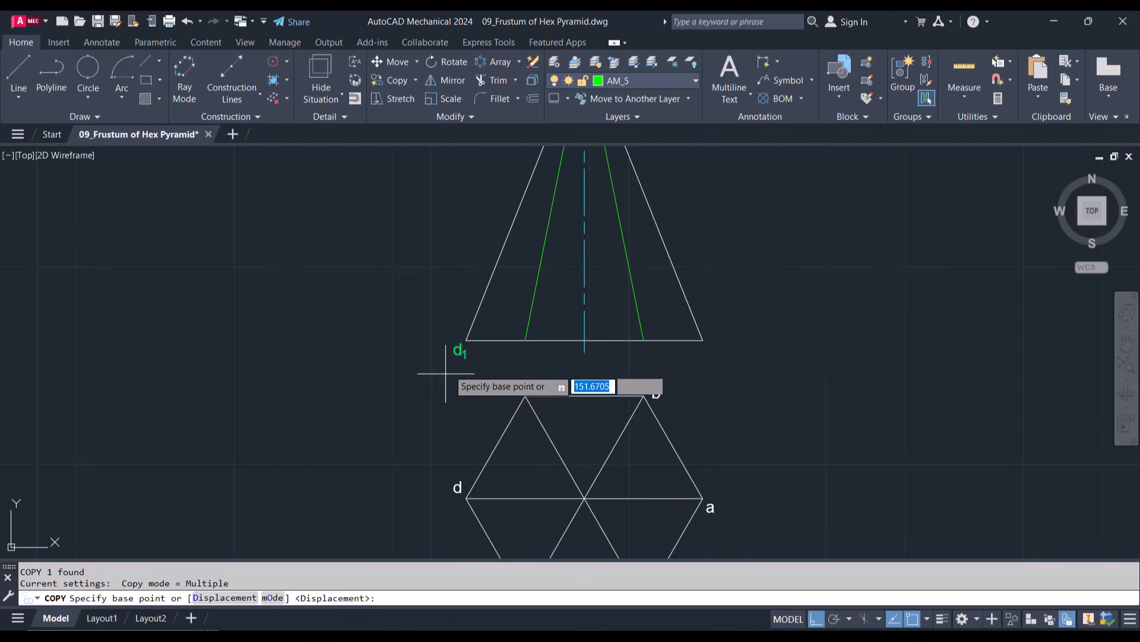
pyautogui.click(456, 352)
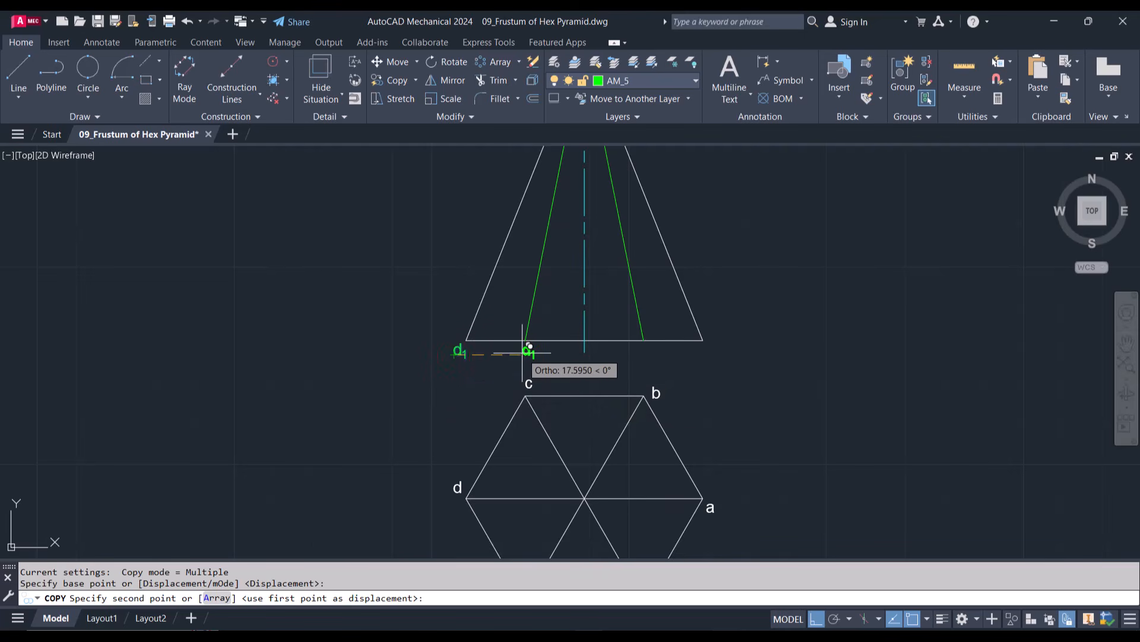
pyautogui.click(525, 352)
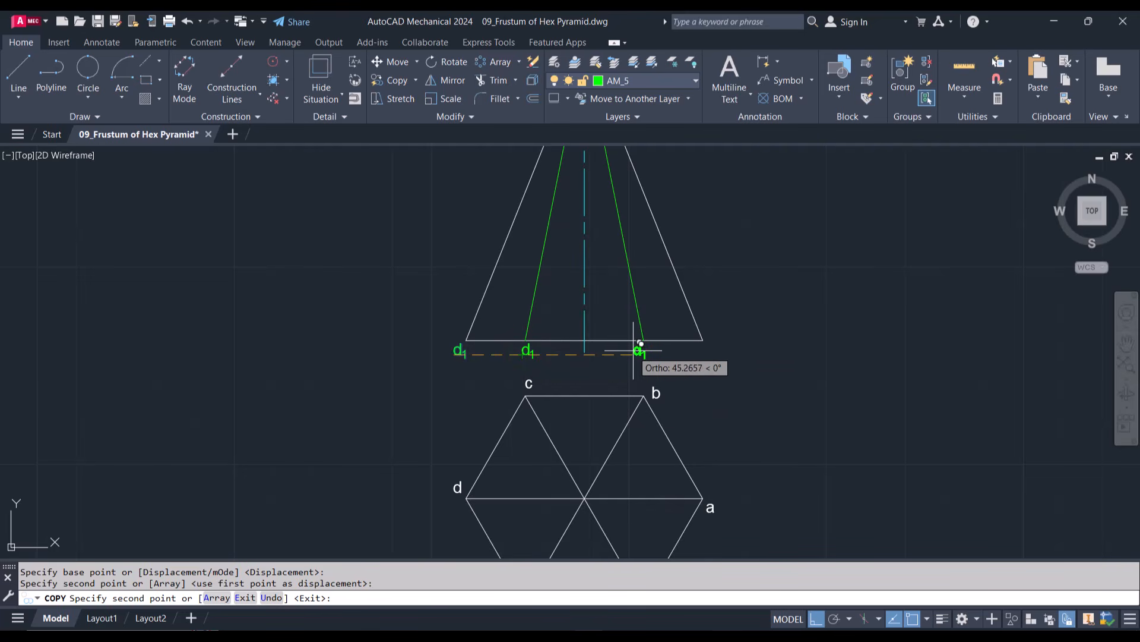
pyautogui.click(644, 344)
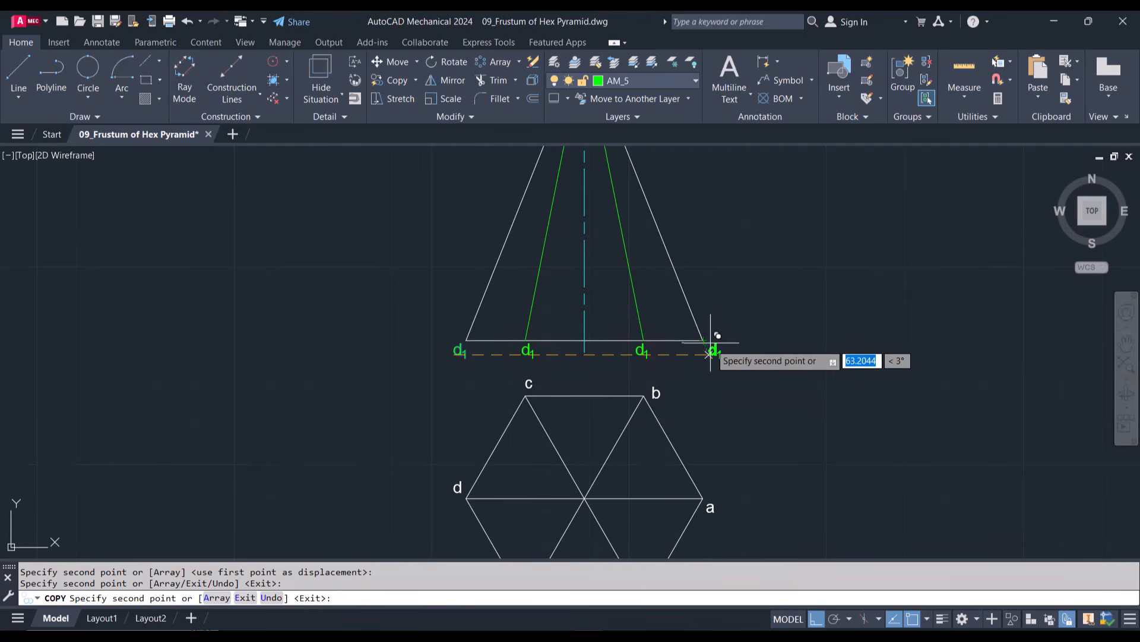
pyautogui.click(701, 345)
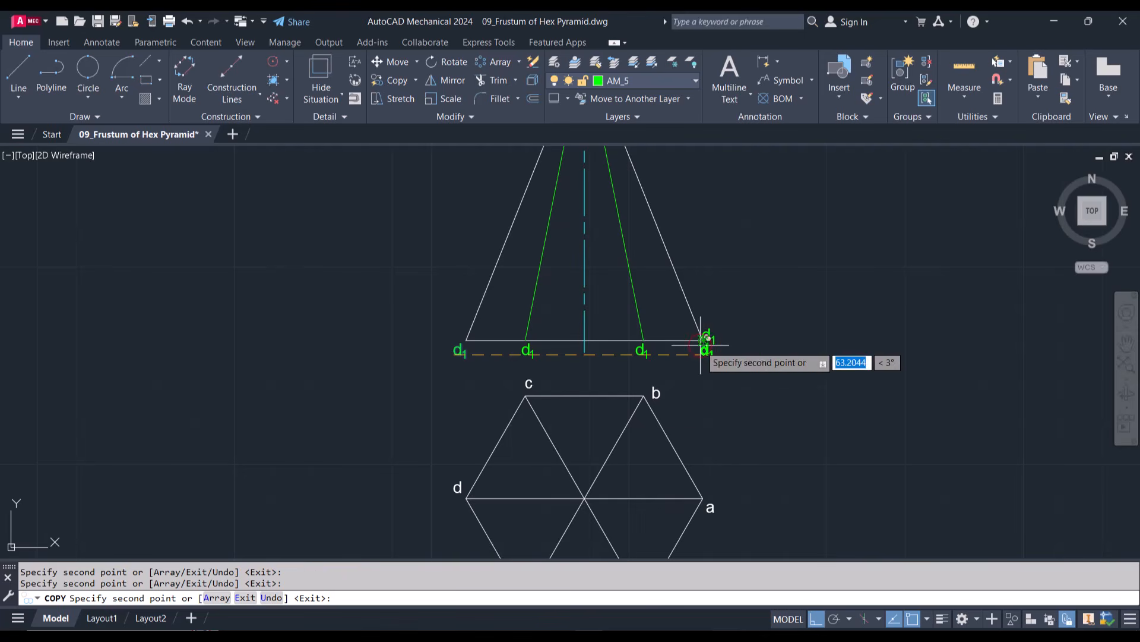
pyautogui.click(712, 355)
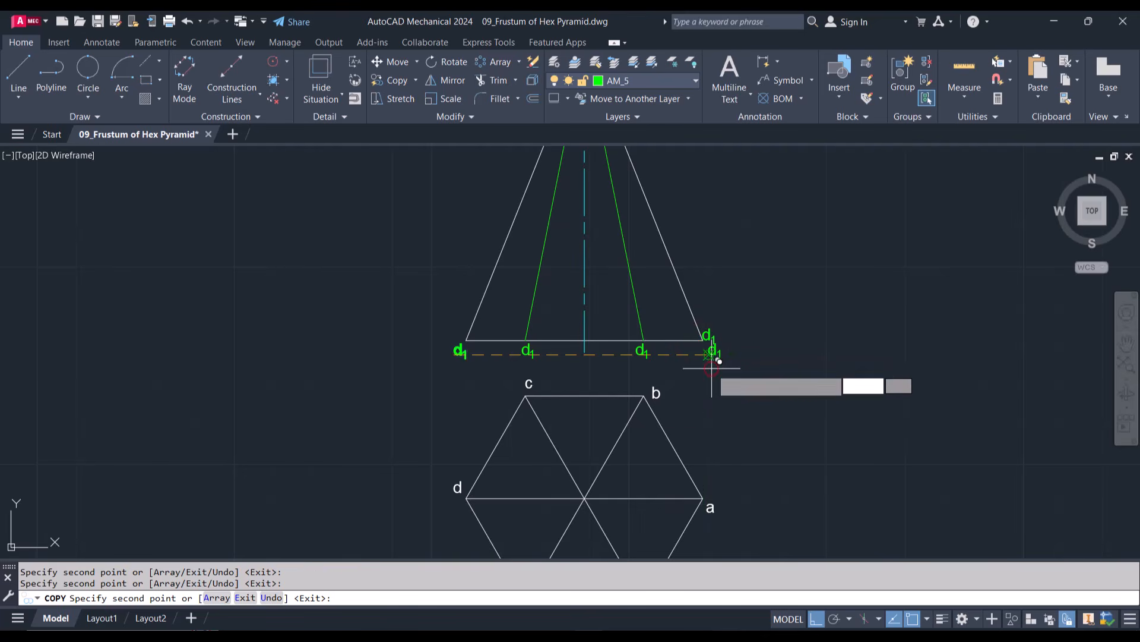
pyautogui.press('Escape')
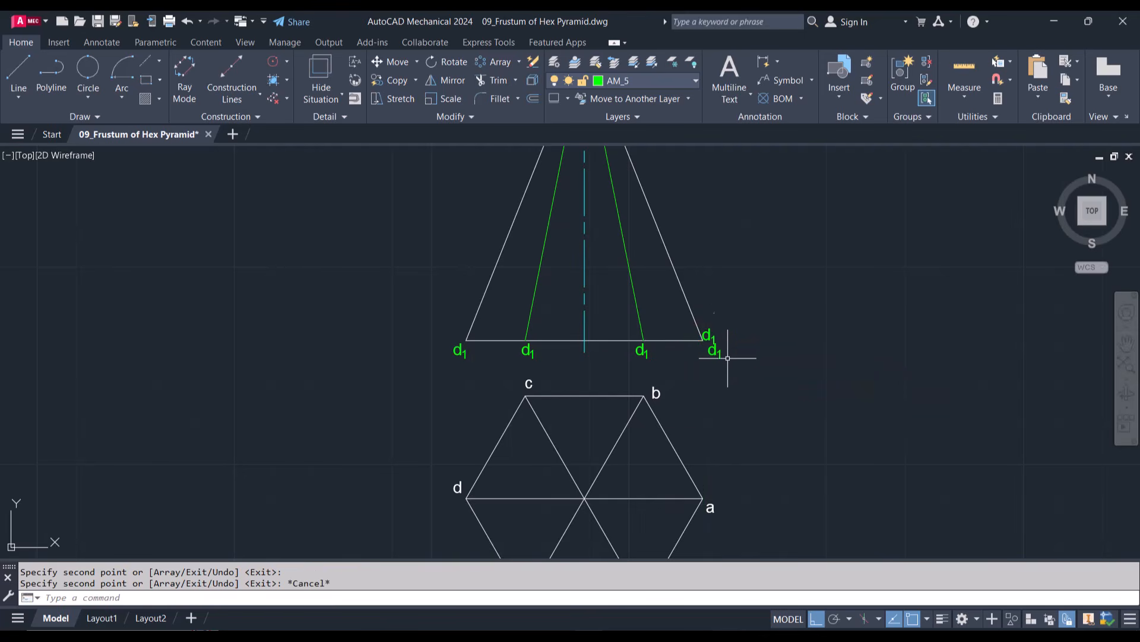
pyautogui.click(705, 333)
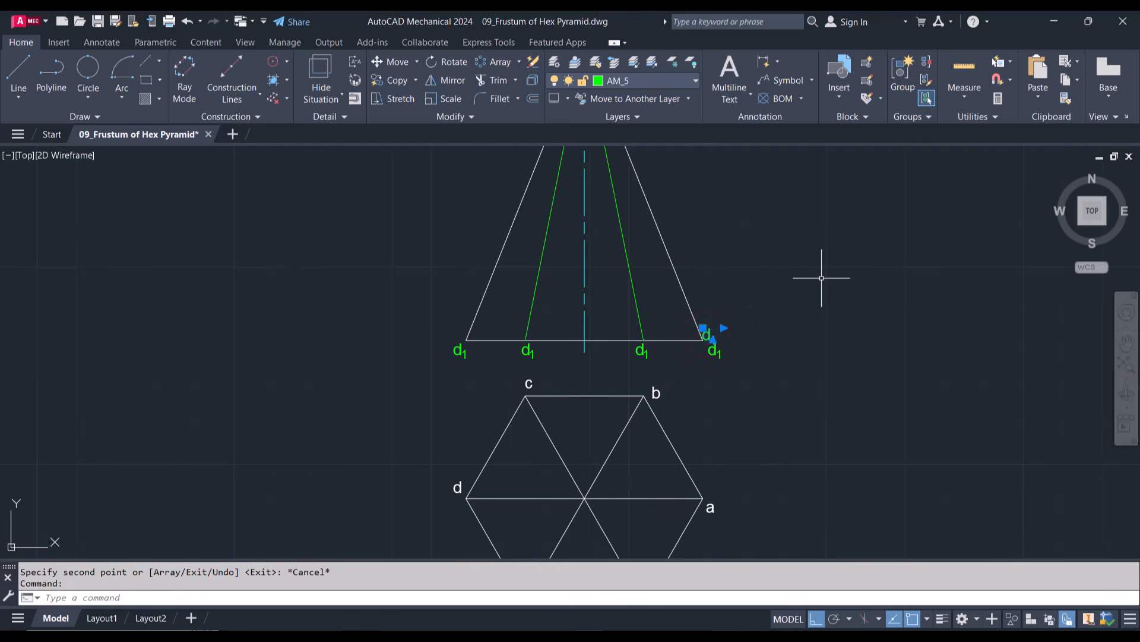
pyautogui.press('Delete')
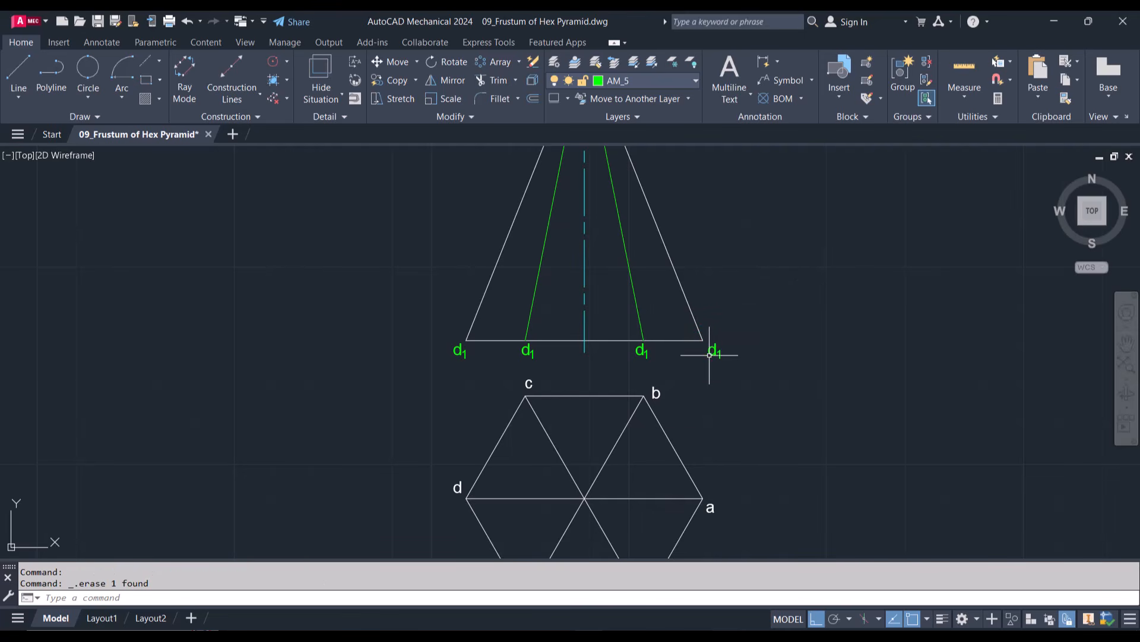
# Step: Change the copied label at the right end of the front view's base line to a1, keeping the subscript
pyautogui.doubleClick(713, 351)
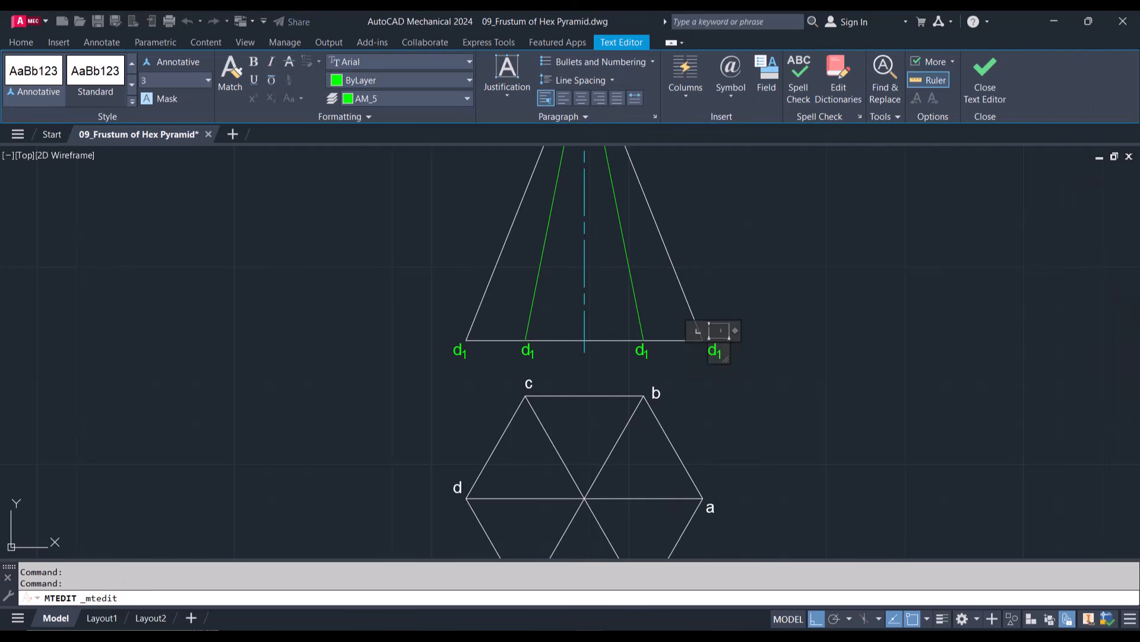
pyautogui.write('a')
pyautogui.click(642, 354)
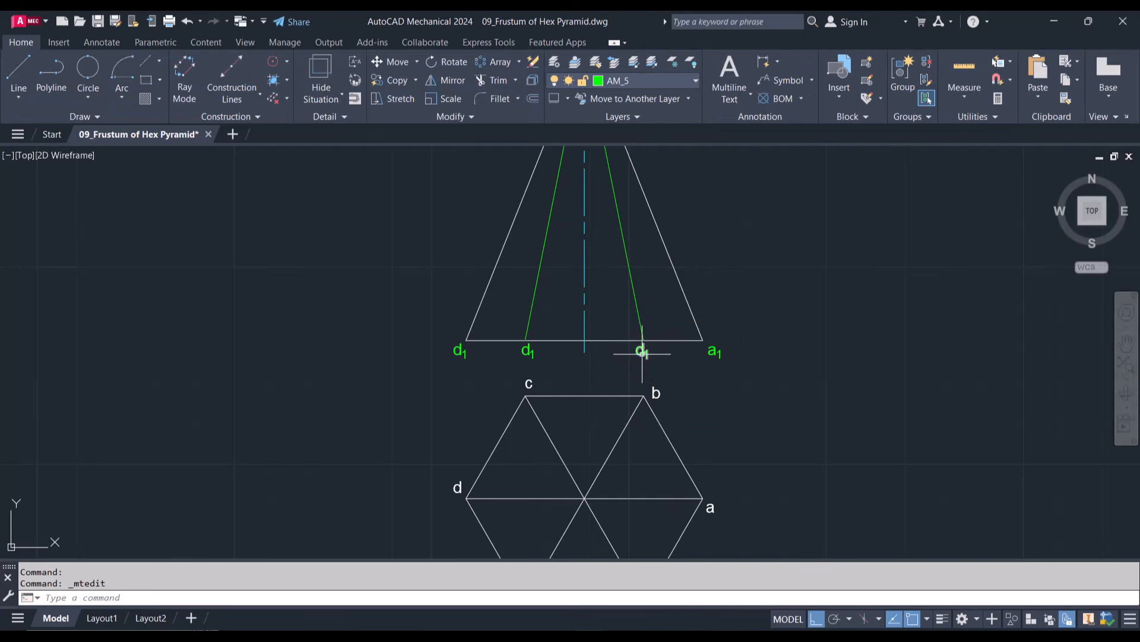
pyautogui.scroll(-2, 642, 353)
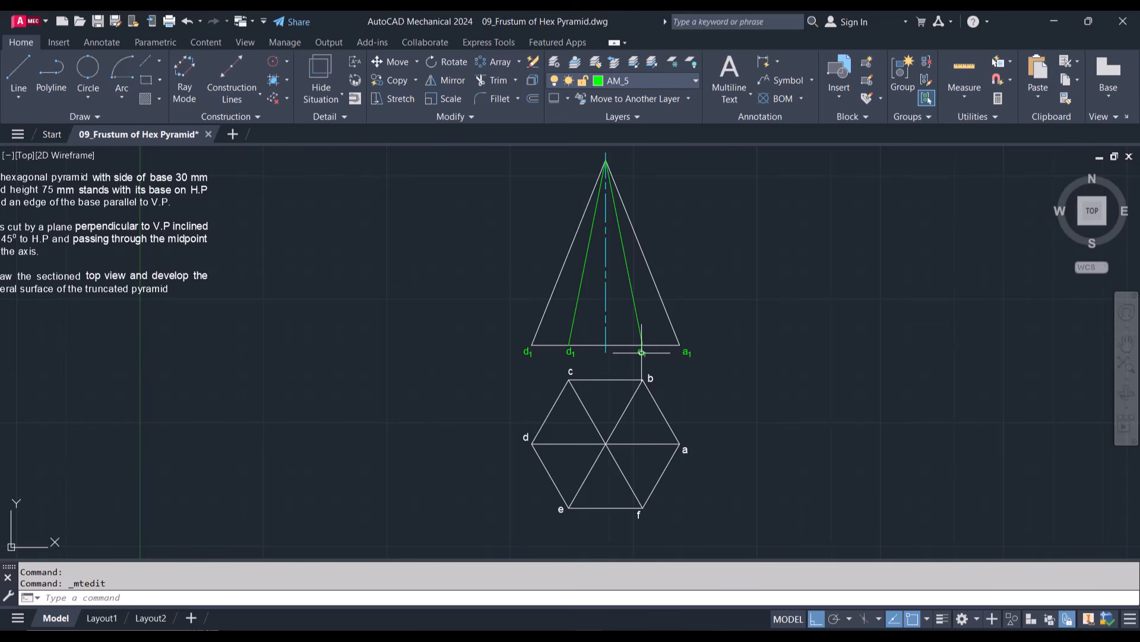
# Step: Change the copied label below the right inner edge point of the front view to "b1,f1", with both 1s as subscripts
pyautogui.scroll(2, 642, 352)
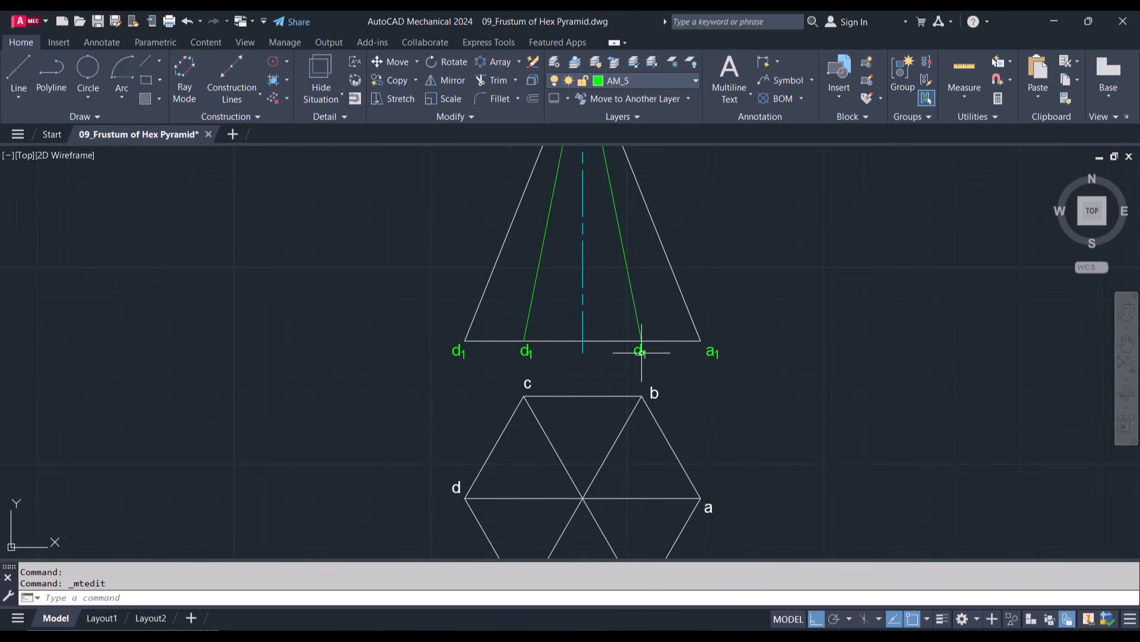
pyautogui.doubleClick(641, 353)
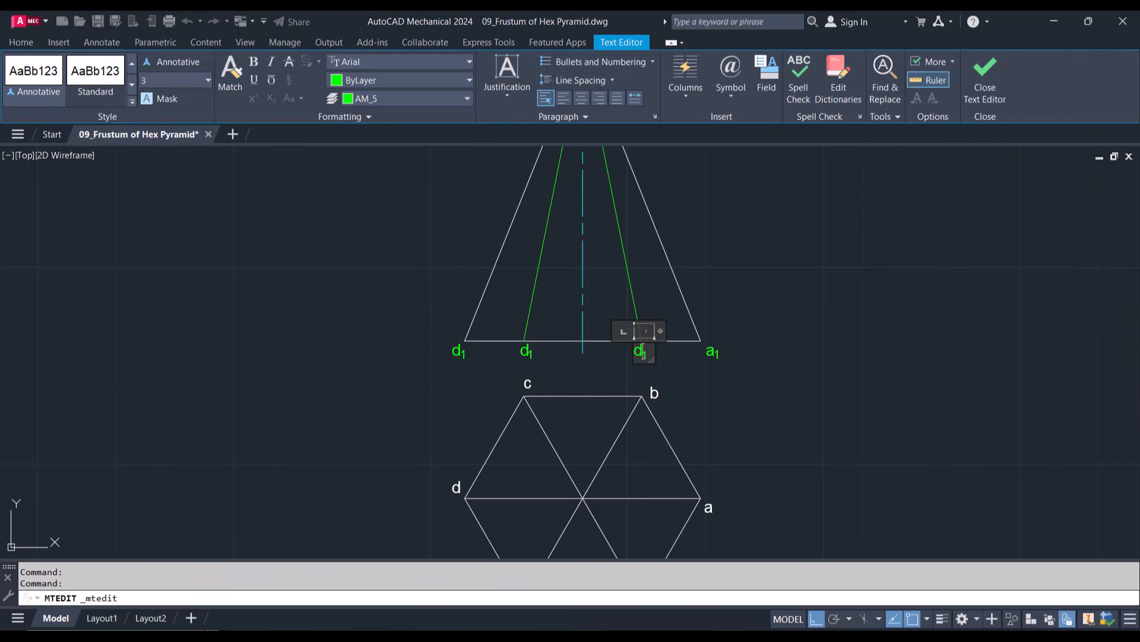
pyautogui.press('BackSpace')
pyautogui.write('b1,f1')
pyautogui.hotkey('shift', 'Left')
pyautogui.click(270, 98)
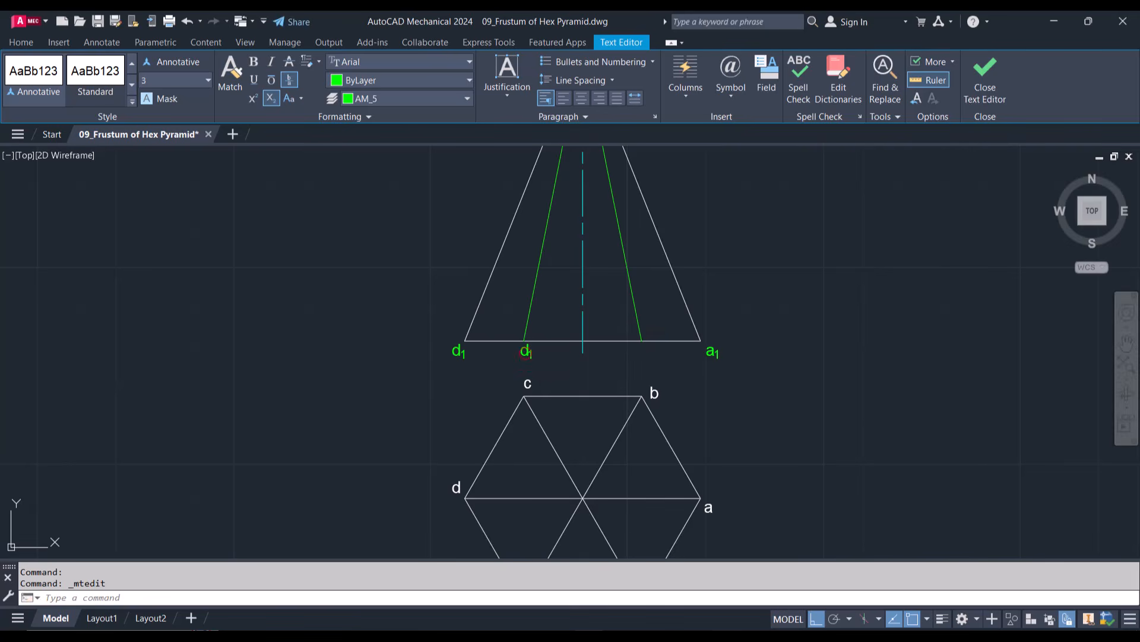
pyautogui.click(525, 352)
pyautogui.scroll(-3, 525, 351)
pyautogui.scroll(-2, 526, 352)
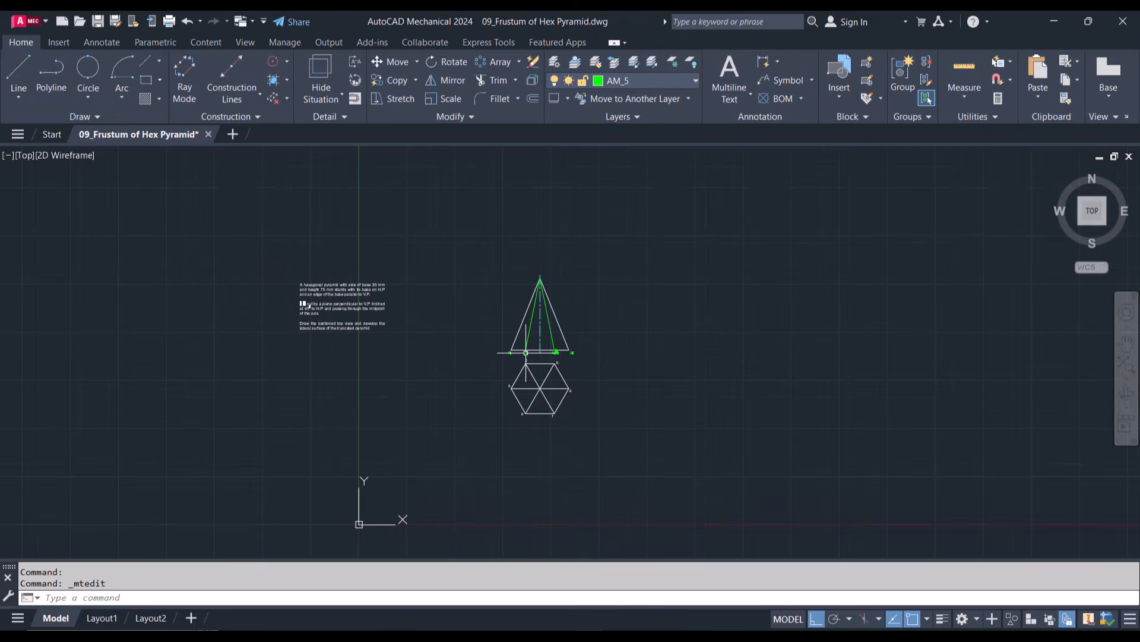
# Step: Change the copied label below the left inner edge point of the front view to "c1,e1", with both 1s as subscripts
pyautogui.scroll(5, 526, 352)
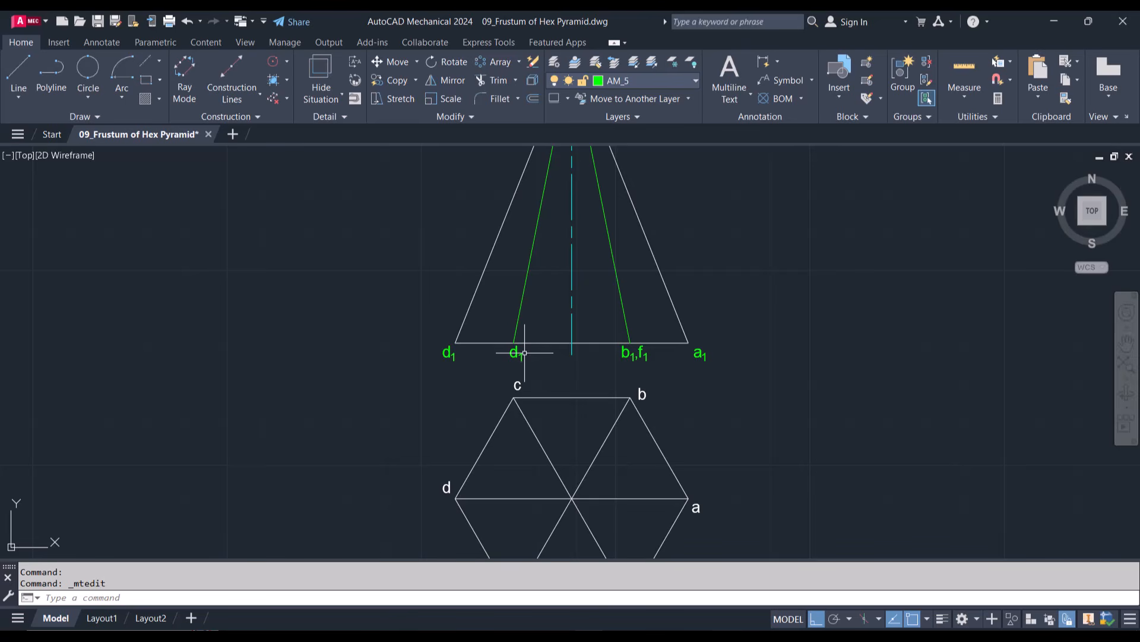
pyautogui.click(515, 353)
pyautogui.press('Escape')
pyautogui.click(521, 356)
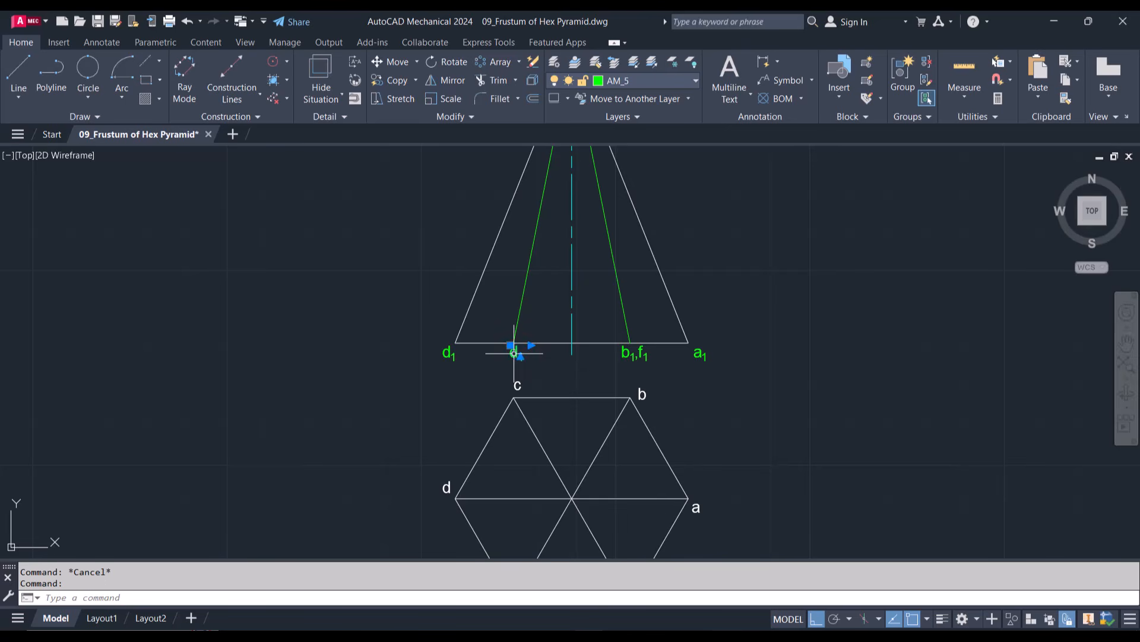
pyautogui.doubleClick(521, 355)
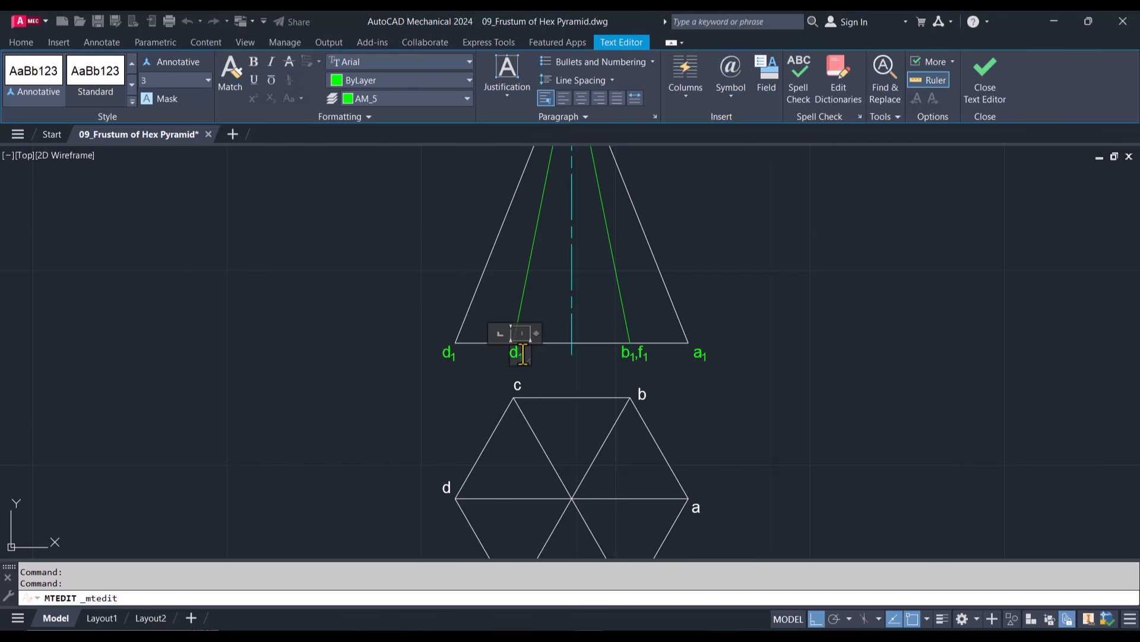
pyautogui.write('c1,e1')
pyautogui.hotkey('shift', 'Left')
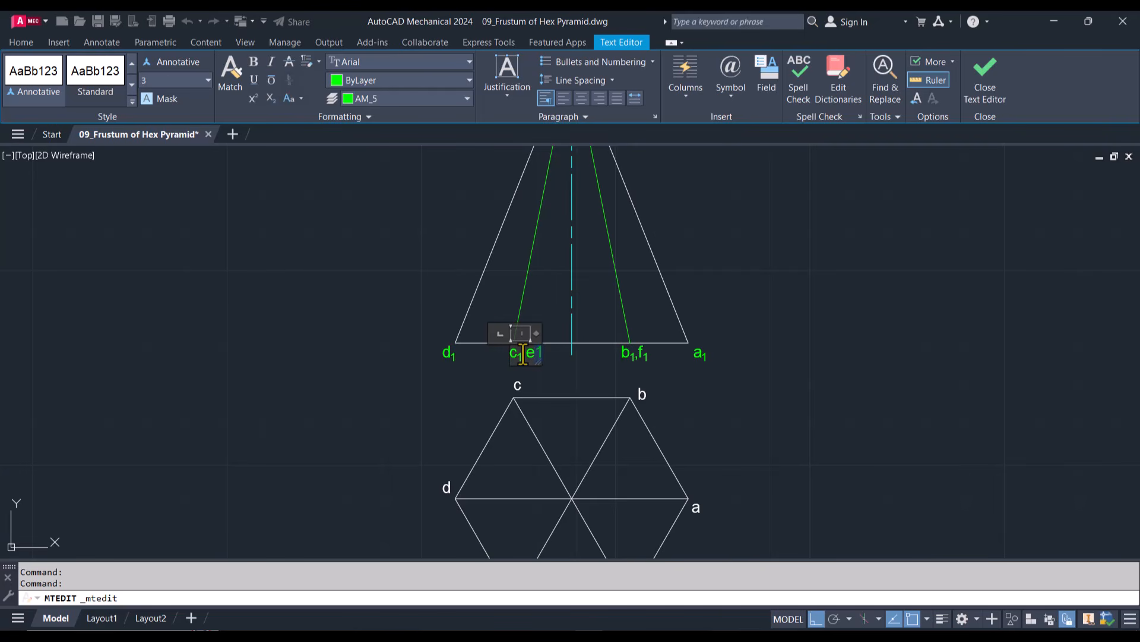
pyautogui.click(271, 98)
pyautogui.click(436, 401)
pyautogui.scroll(-4, 436, 402)
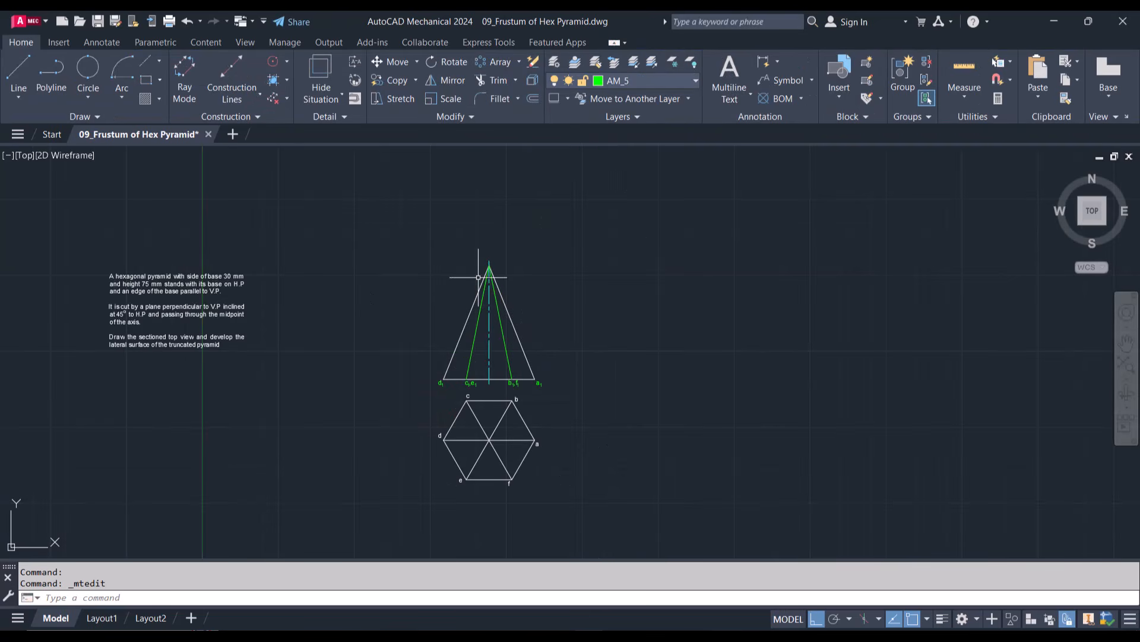
# Step: Copy the top view's corner label a to just beside the hexagon's centre, with object snap turned off
pyautogui.scroll(2, 478, 277)
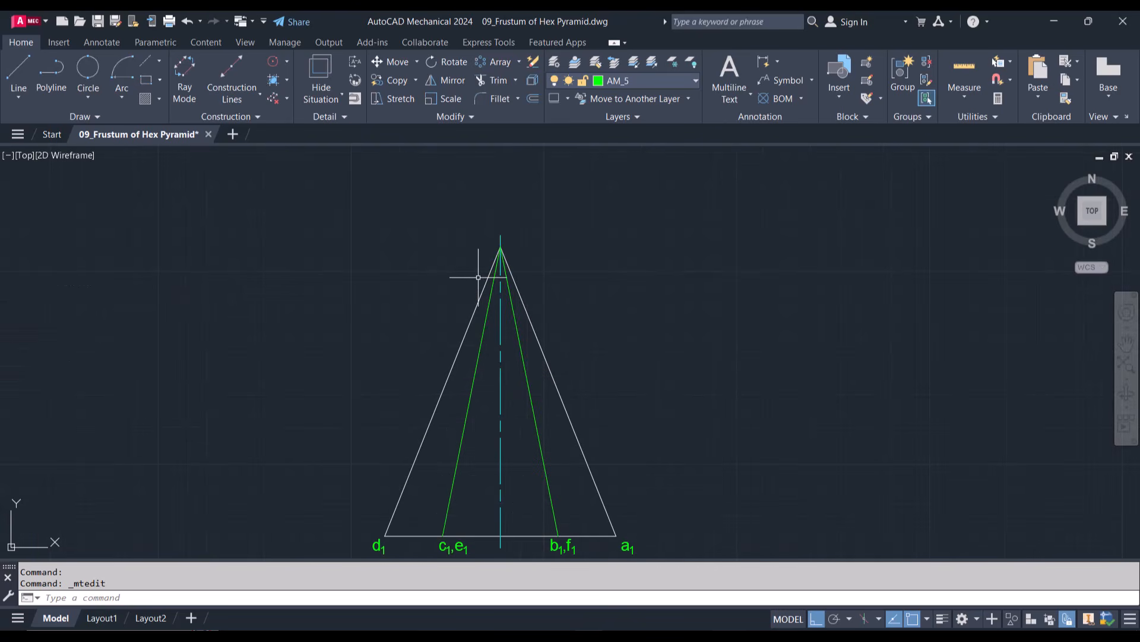
pyautogui.scroll(-4, 517, 288)
pyautogui.scroll(4, 540, 392)
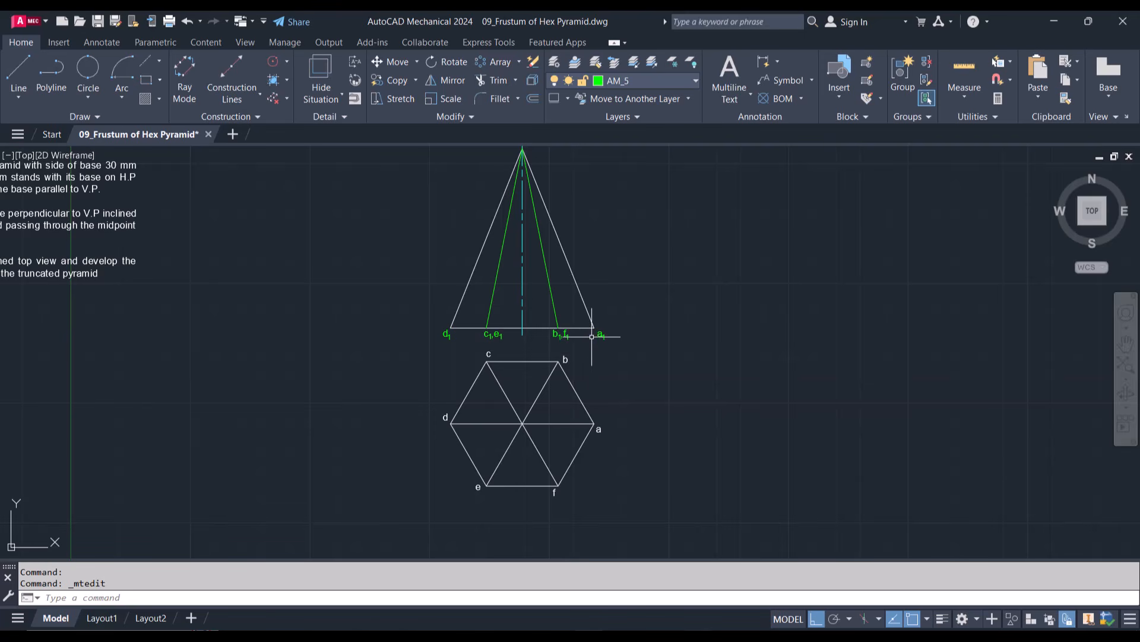
pyautogui.click(598, 430)
pyautogui.write('Co')
pyautogui.press('Return')
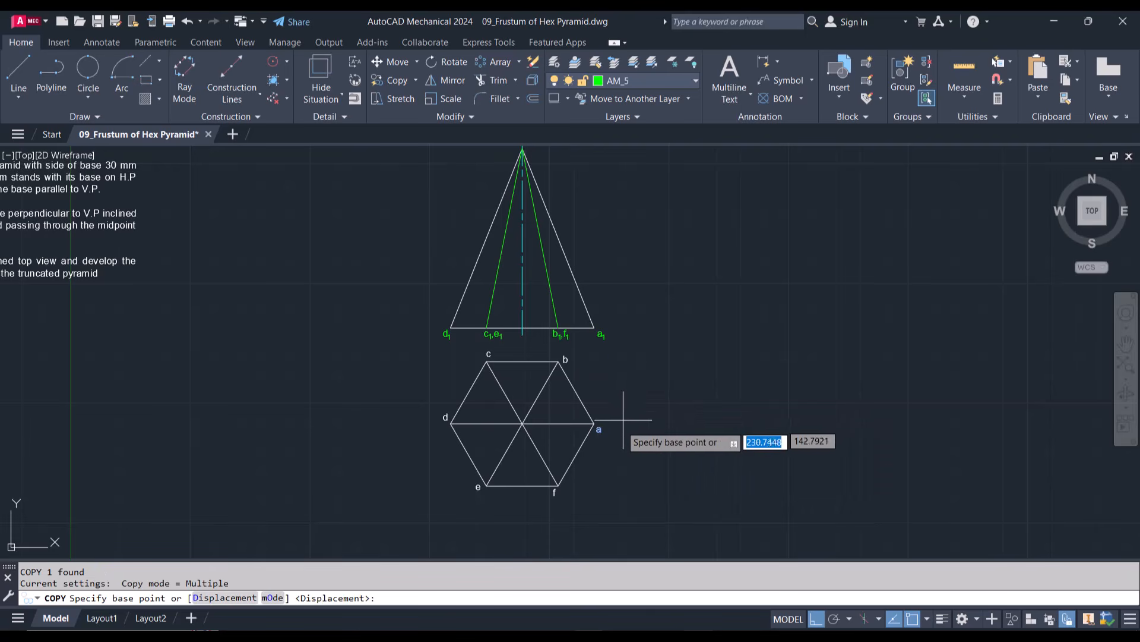
pyautogui.click(601, 428)
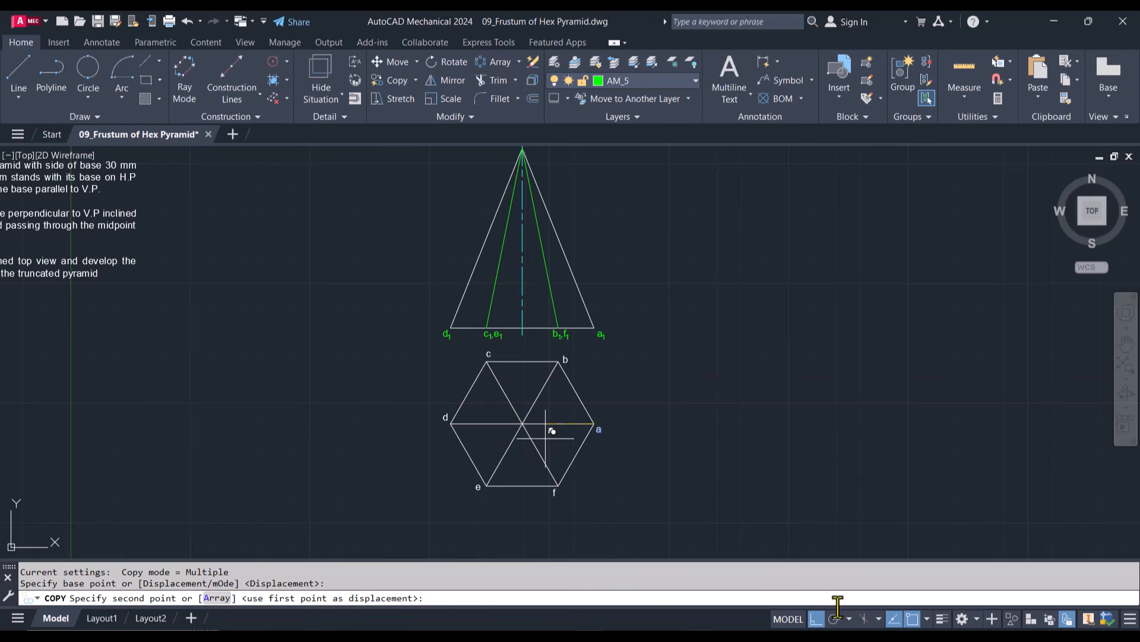
pyautogui.click(913, 618)
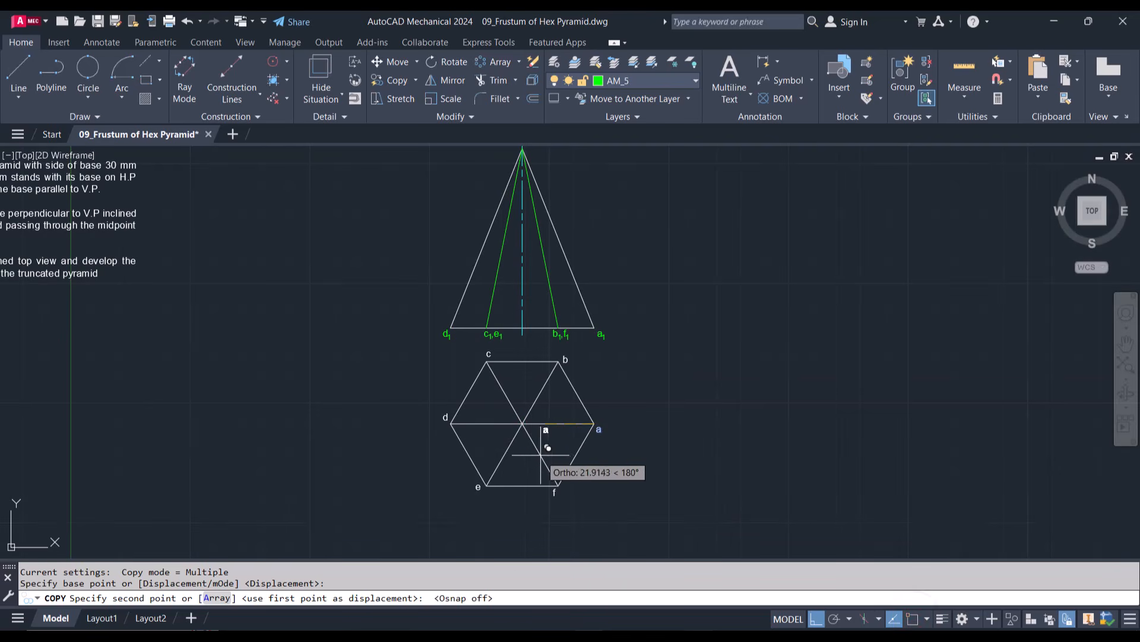
pyautogui.click(531, 432)
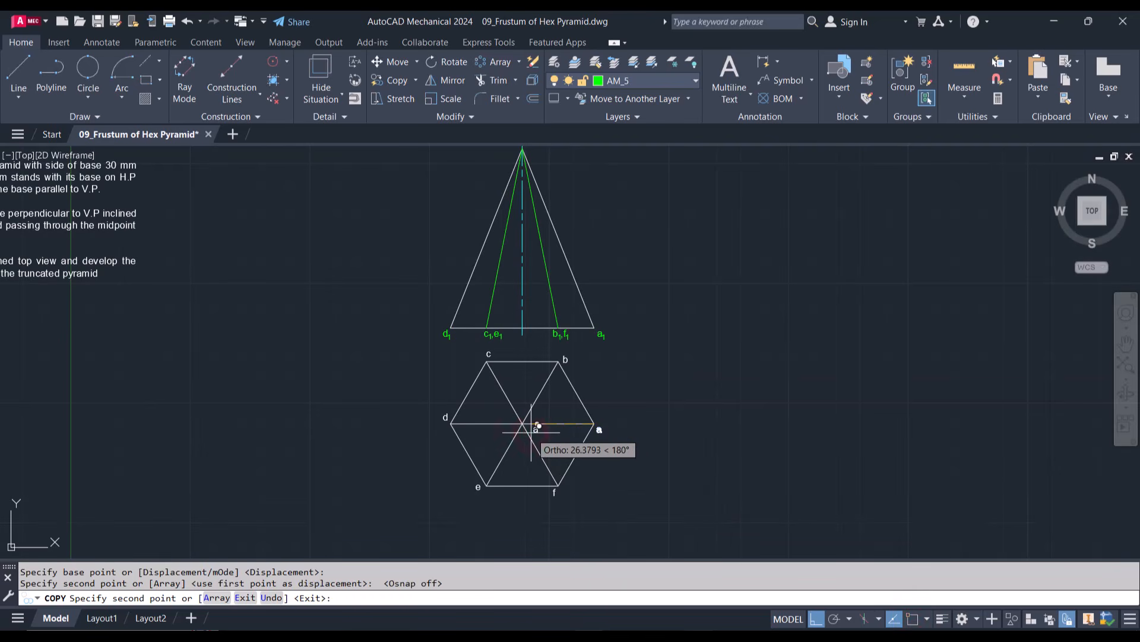
pyautogui.press('Escape')
# Step: Change the copied label beside the hexagon's centre to "o" and end text editing
pyautogui.click(534, 431)
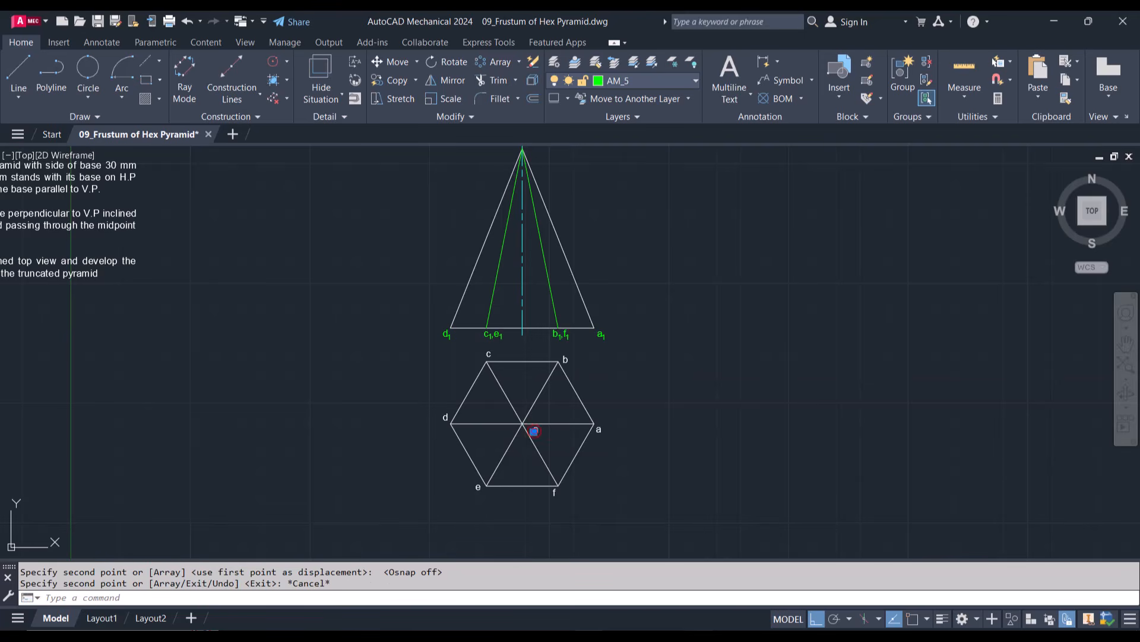
pyautogui.doubleClick(534, 431)
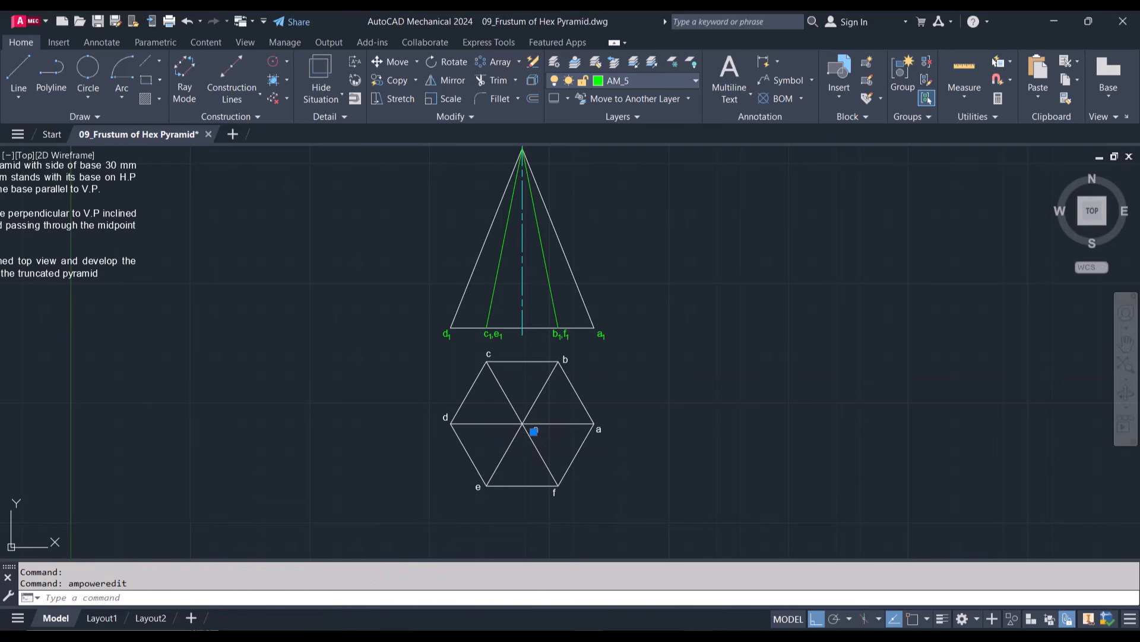
pyautogui.press('BackSpace')
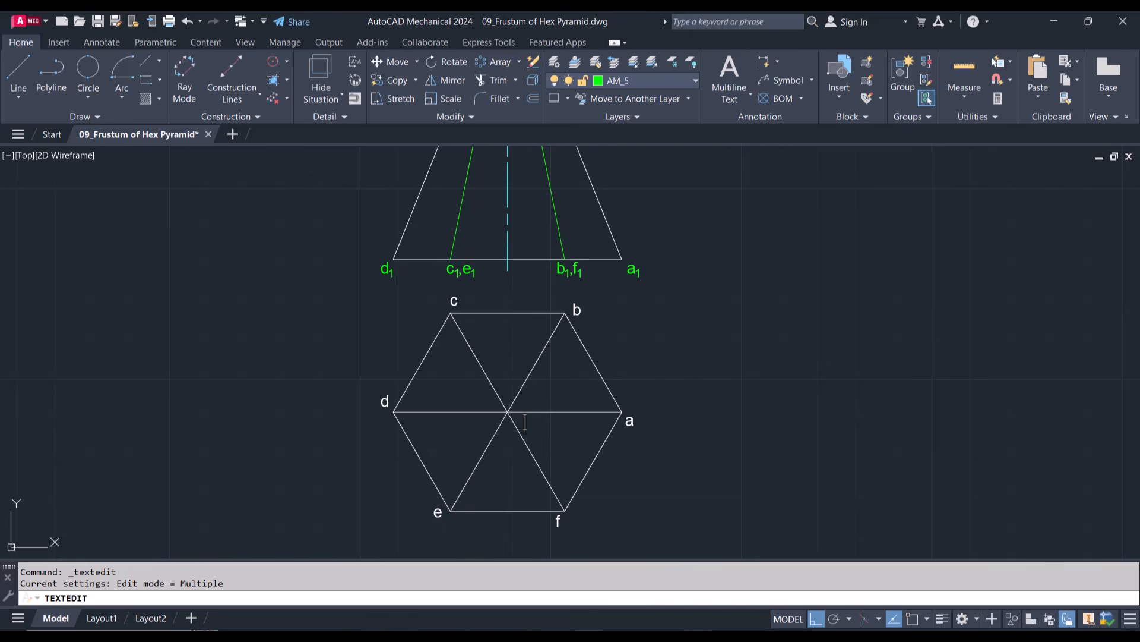
pyautogui.write('o')
pyautogui.click(642, 354)
pyautogui.scroll(-4, 642, 350)
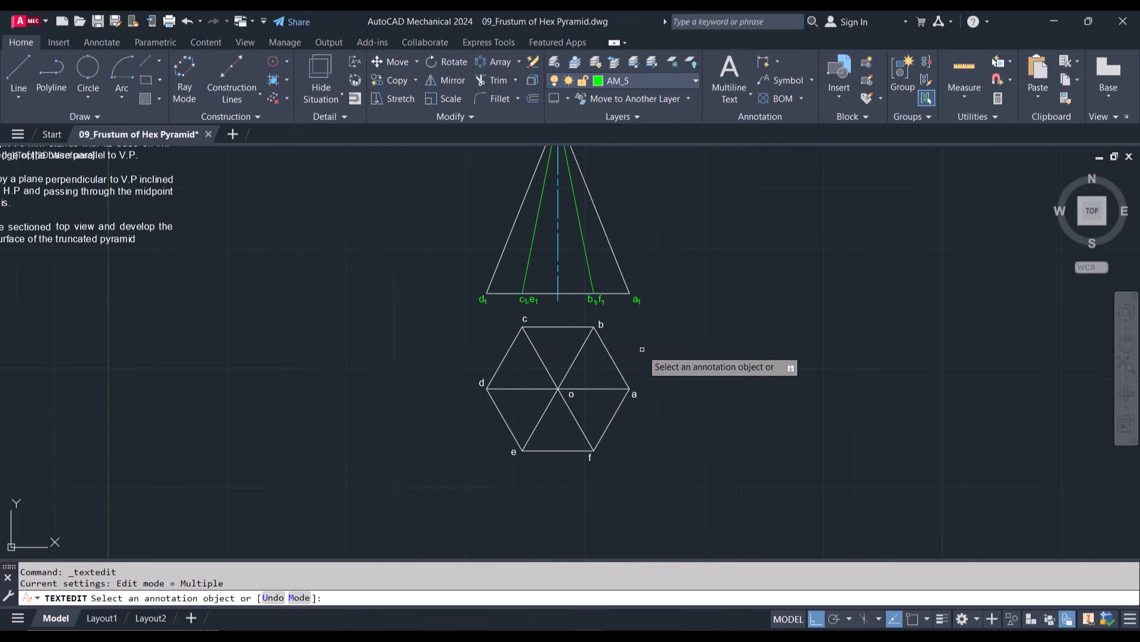
pyautogui.press('Escape')
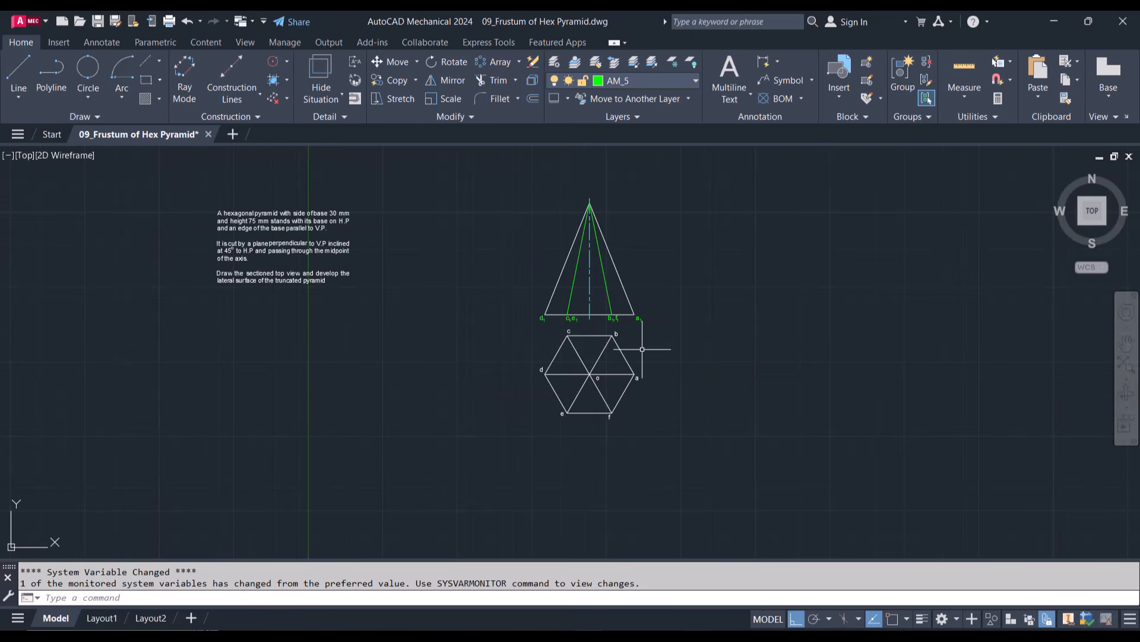
# Step: Copy the front view's a1 label to just beside the pyramid's apex, with ortho mode turned off
pyautogui.scroll(4, 630, 313)
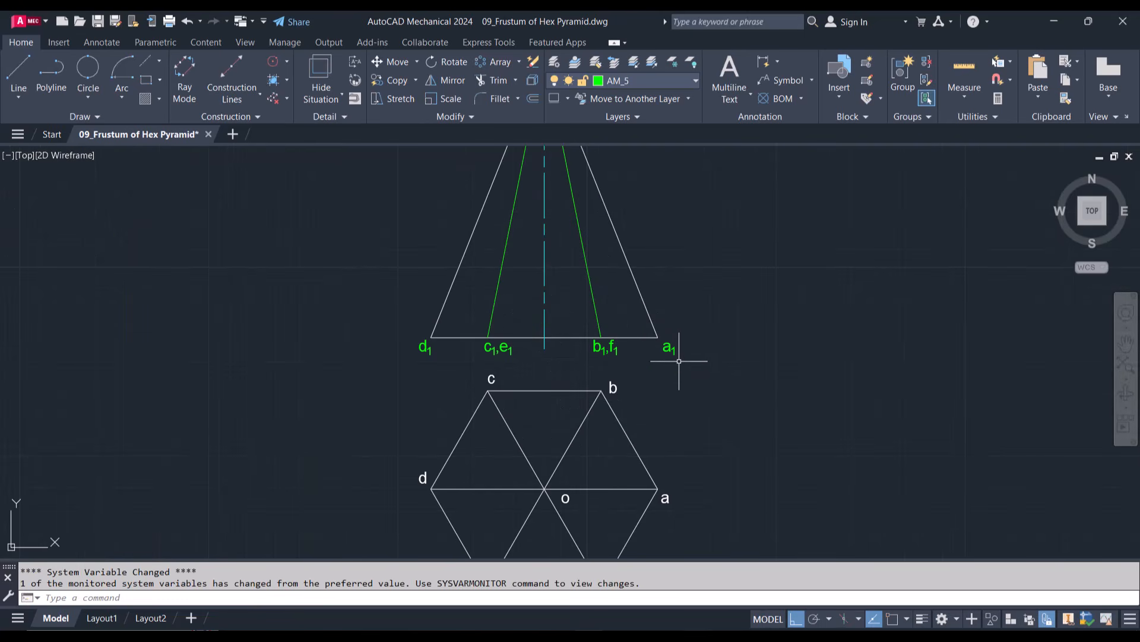
pyautogui.click(670, 349)
pyautogui.write('co')
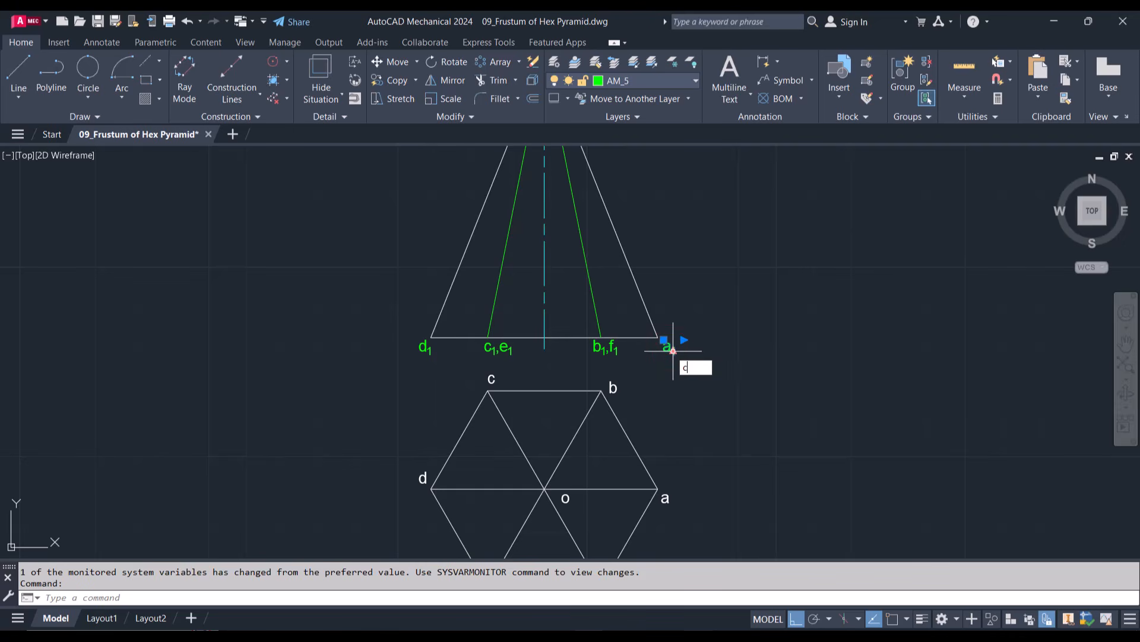
pyautogui.press('Return')
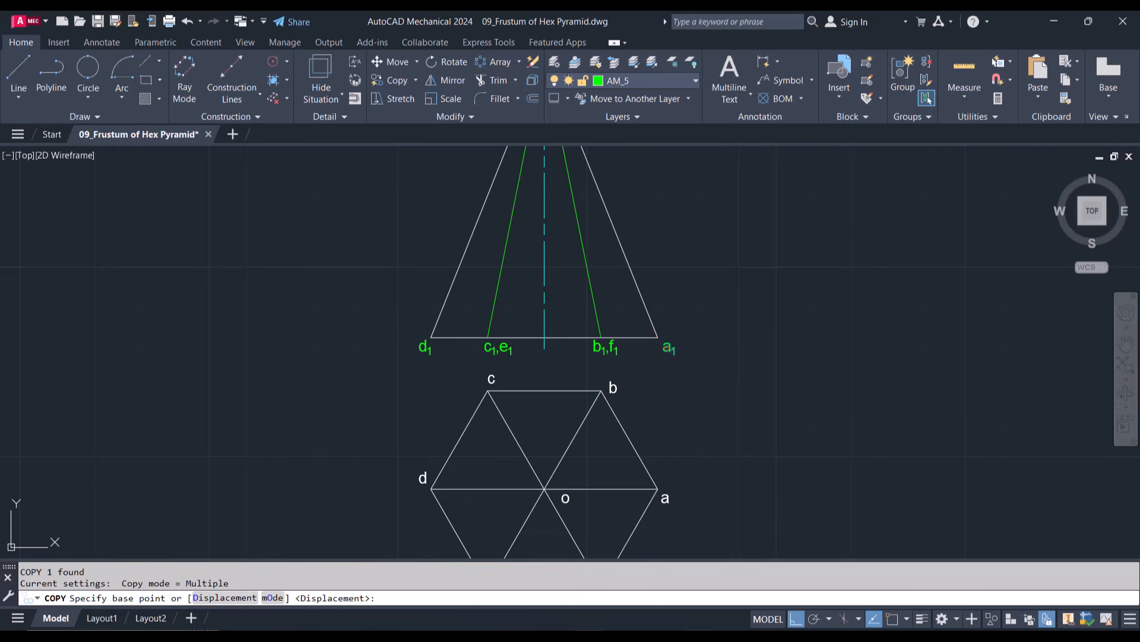
pyautogui.click(670, 350)
pyautogui.scroll(-4, 669, 349)
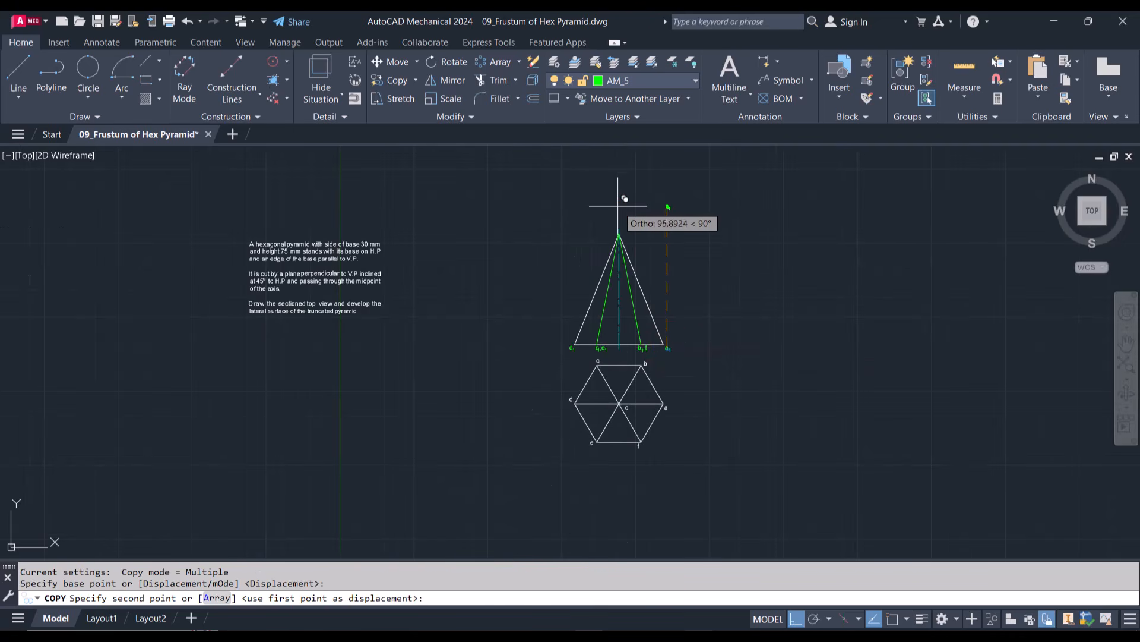
pyautogui.click(796, 618)
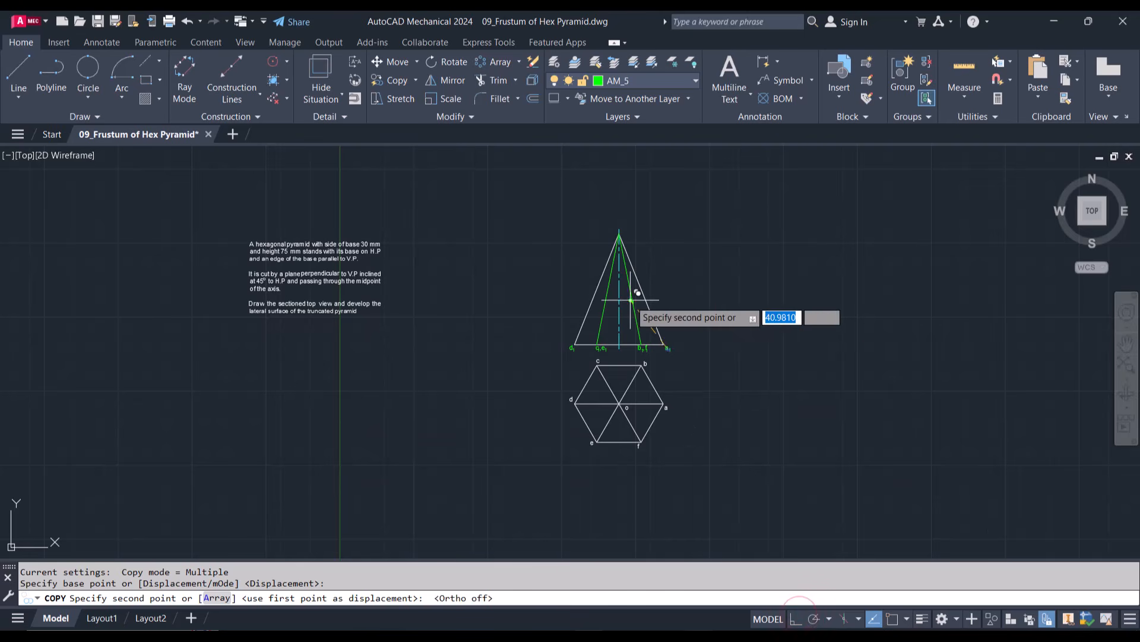
pyautogui.scroll(5, 618, 215)
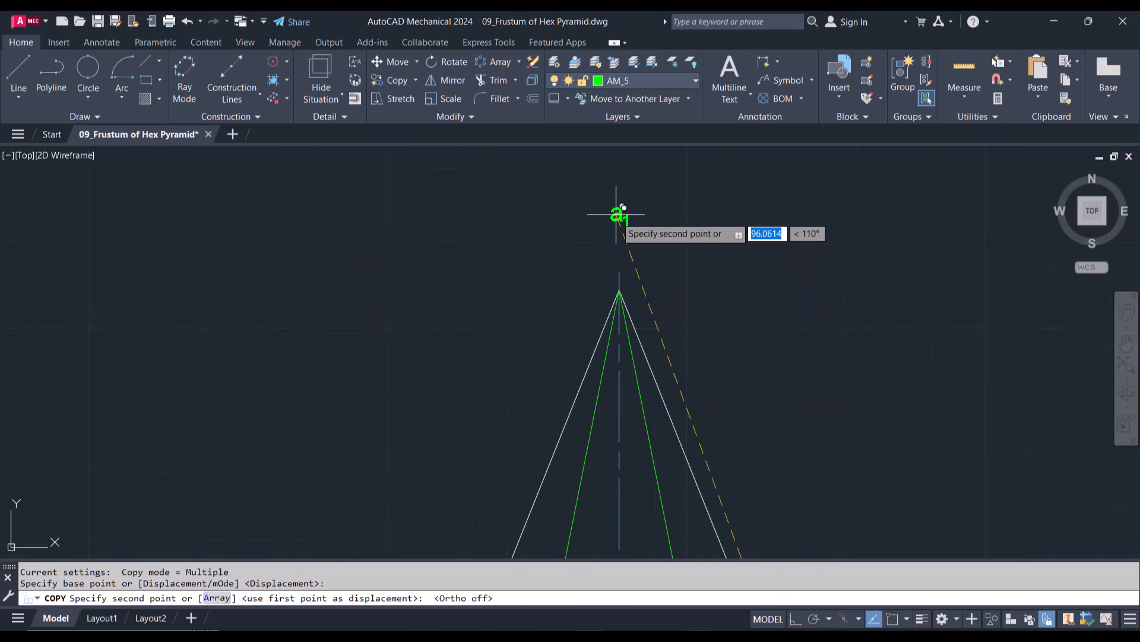
pyautogui.click(604, 282)
pyautogui.press('Escape')
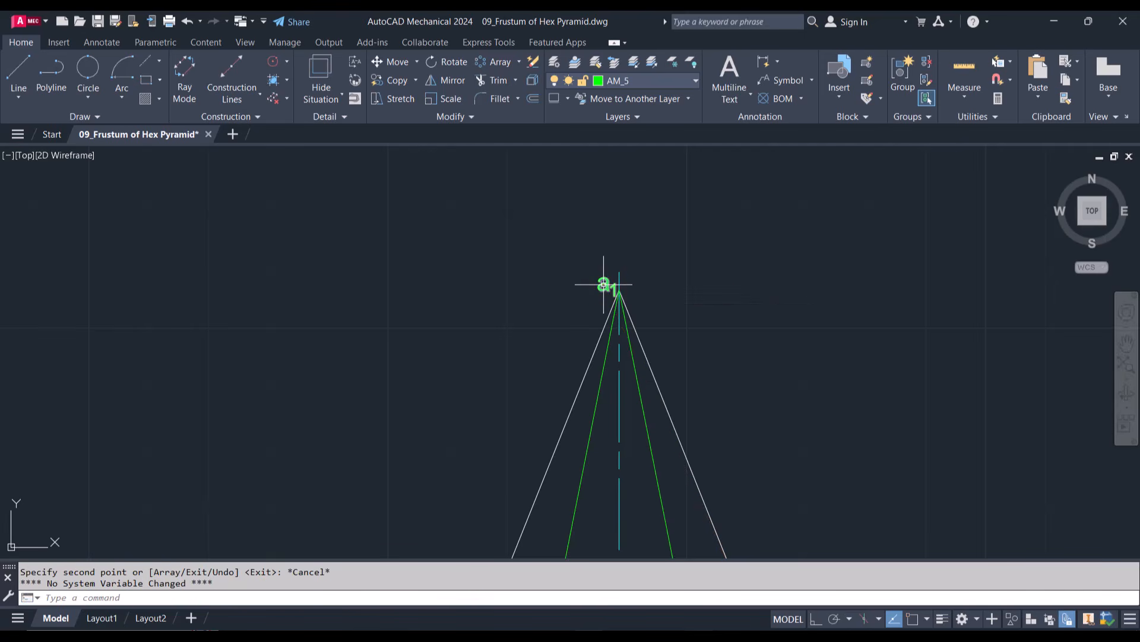
# Step: Change the copied label at the front view's apex to o1, keeping the 1 as a subscript
pyautogui.doubleClick(604, 284)
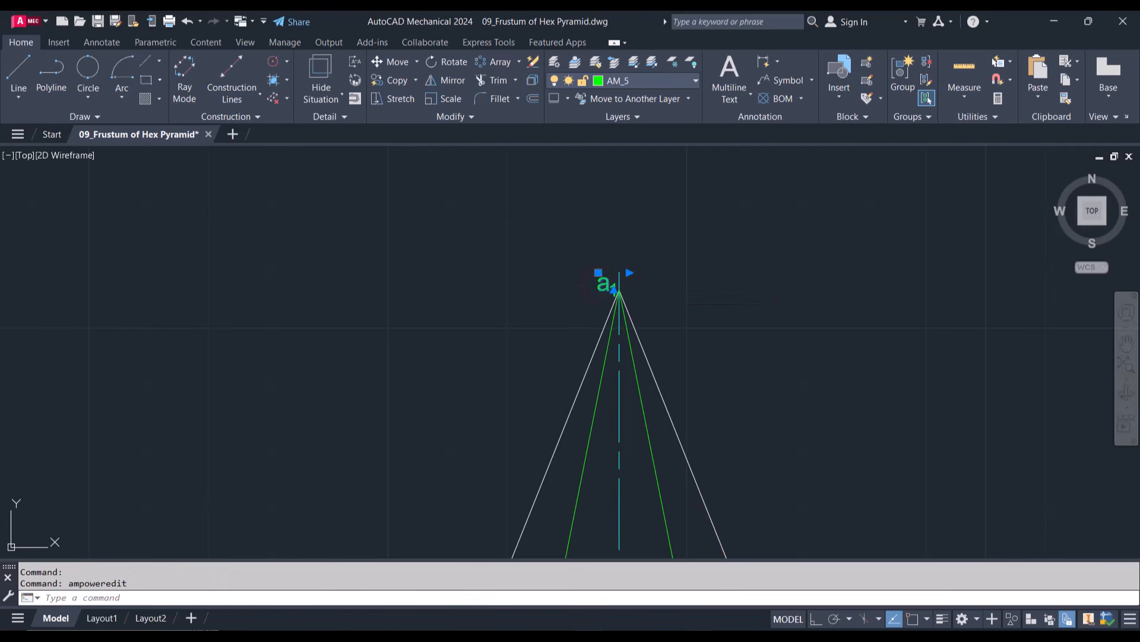
pyautogui.press('BackSpace')
pyautogui.write('o')
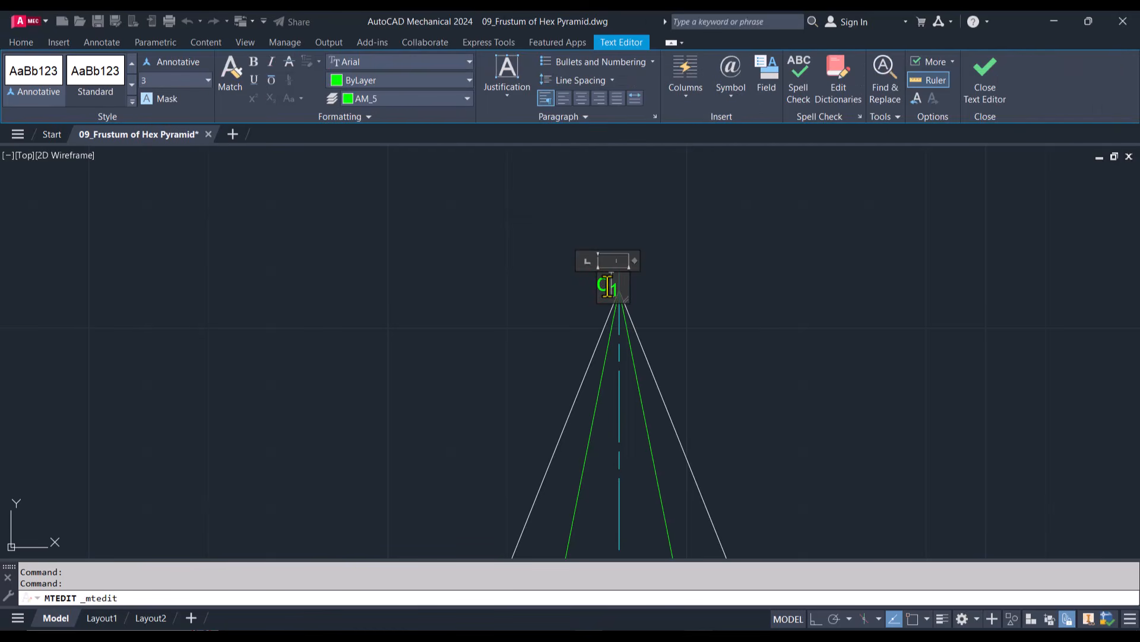
pyautogui.click(704, 287)
pyautogui.scroll(-4, 705, 286)
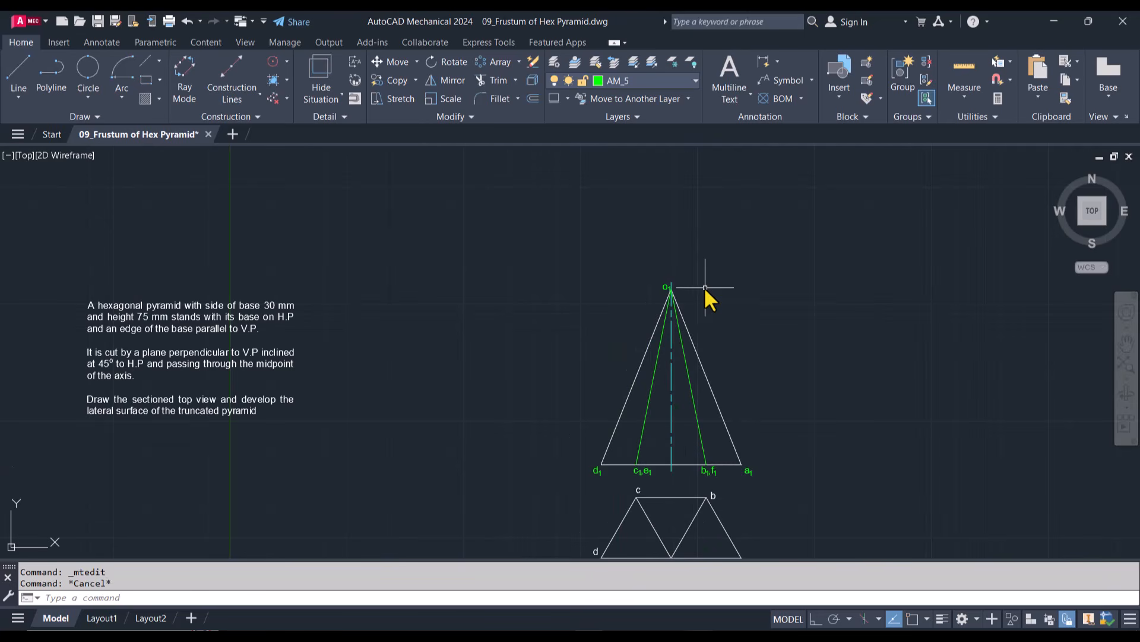
# Step: Make AM_CL the current layer
pyautogui.scroll(2, 815, 450)
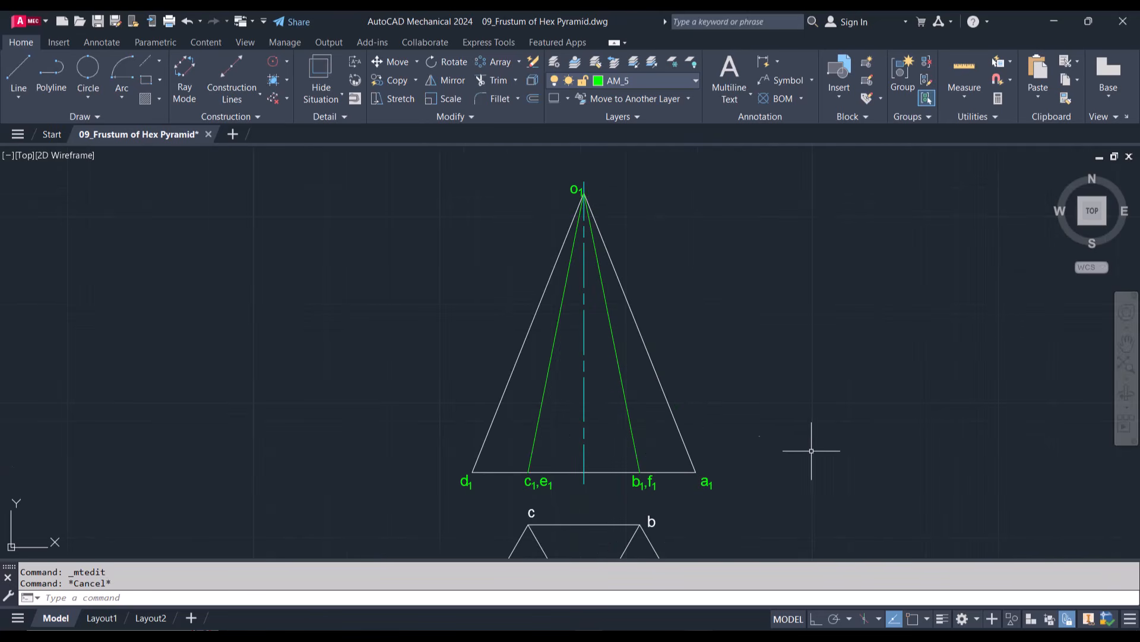
pyautogui.click(641, 81)
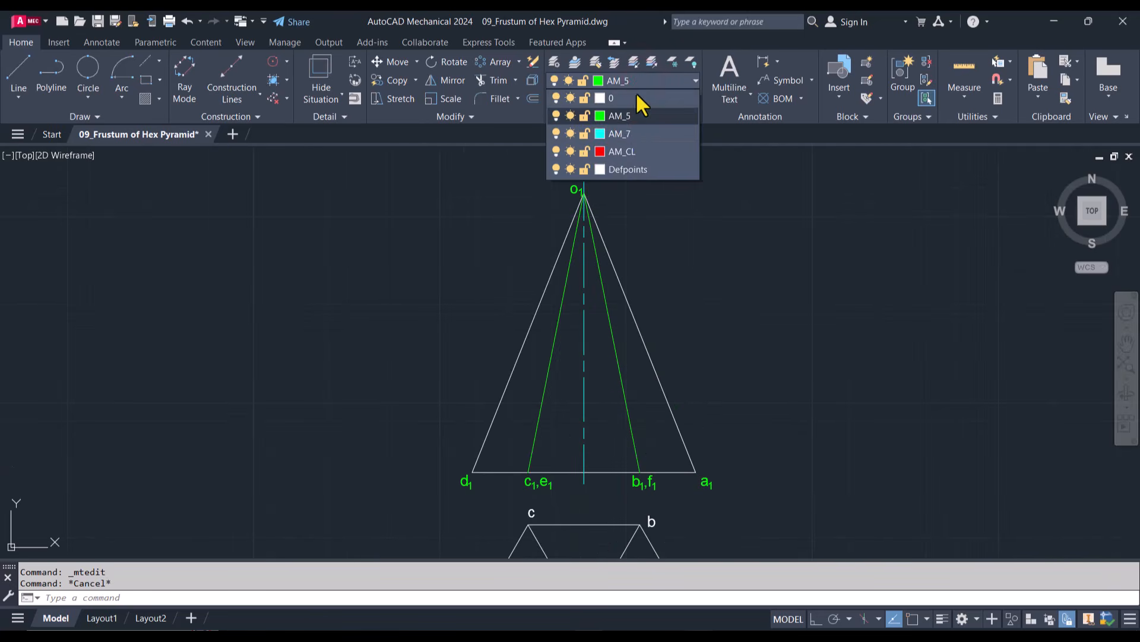
pyautogui.click(632, 151)
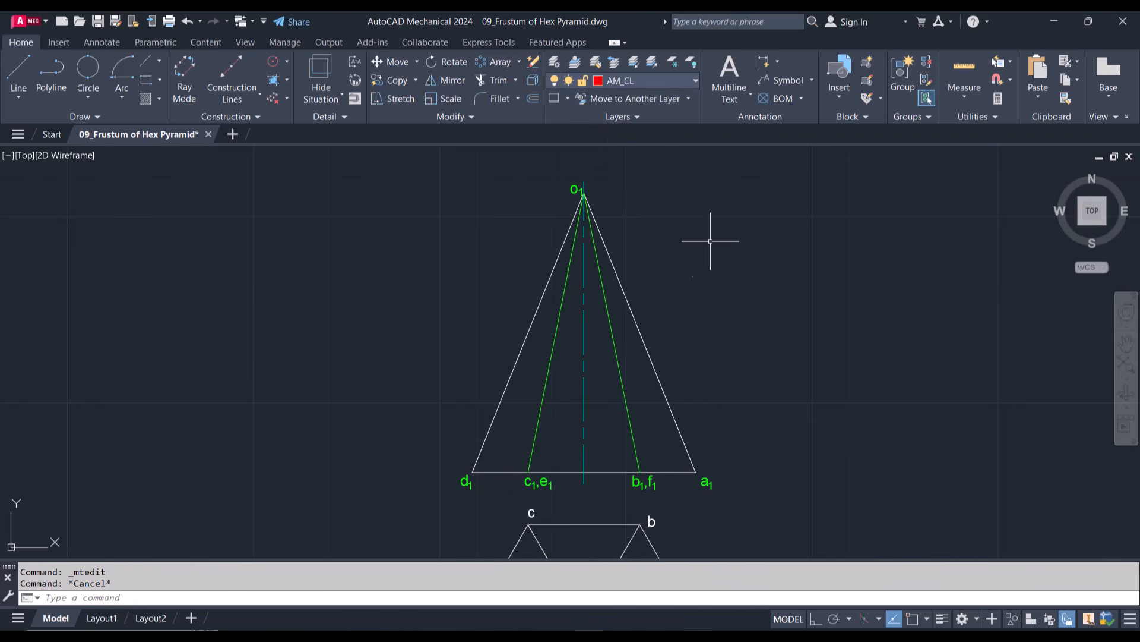
# Step: Draw a 75 mm line sloping down at 45° from a point 37.5 mm above the front view's base midpoint, with object snap on
pyautogui.click(18, 72)
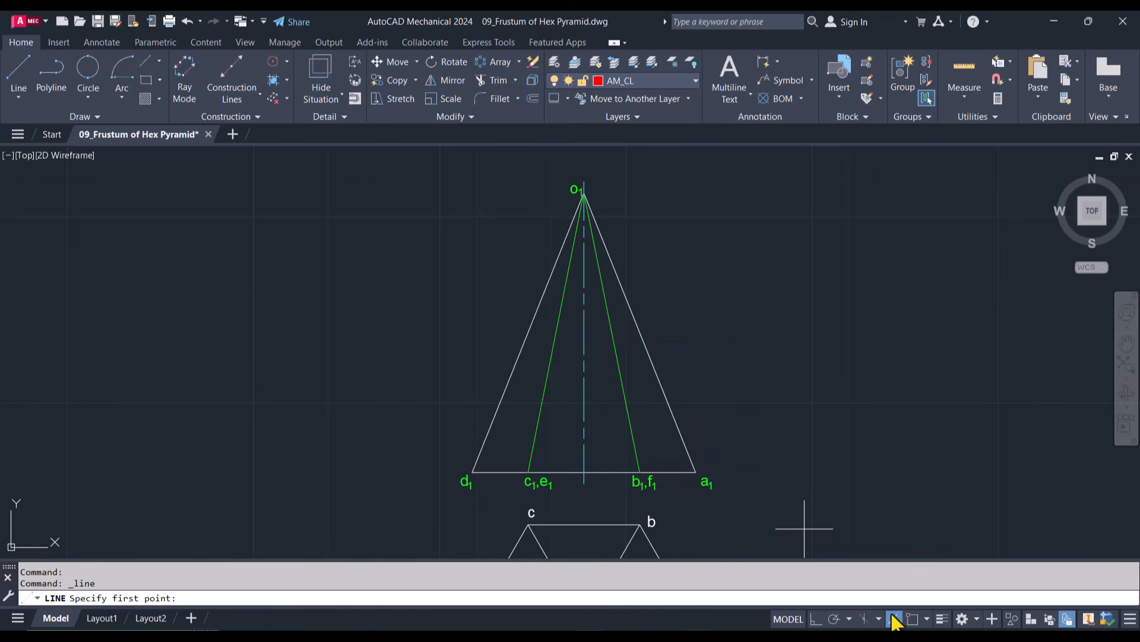
pyautogui.click(912, 618)
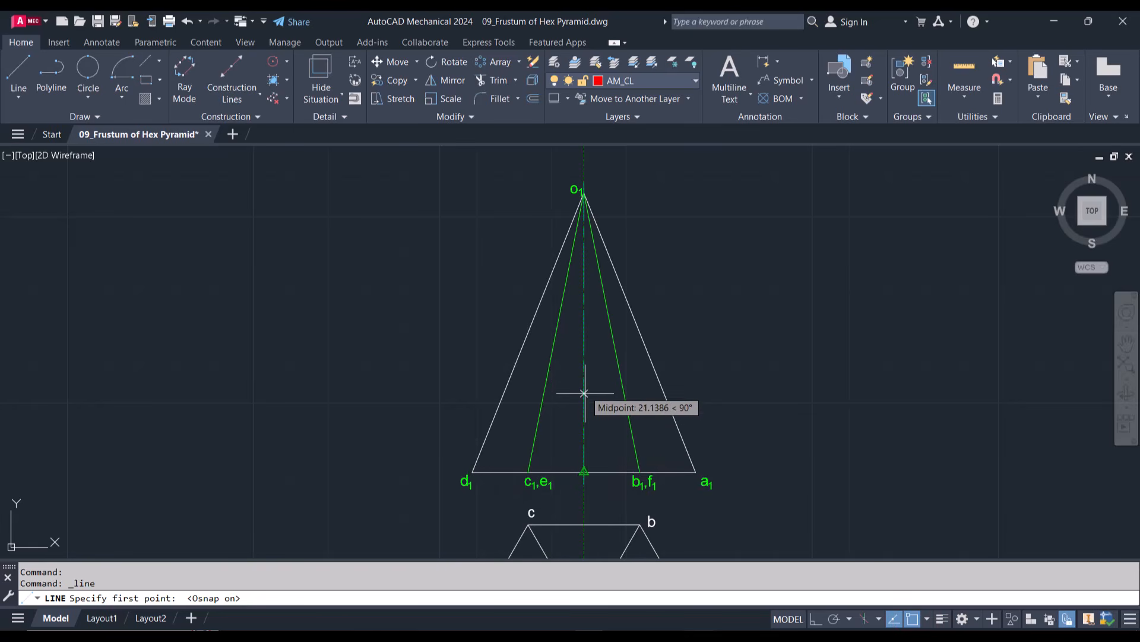
pyautogui.write('37')
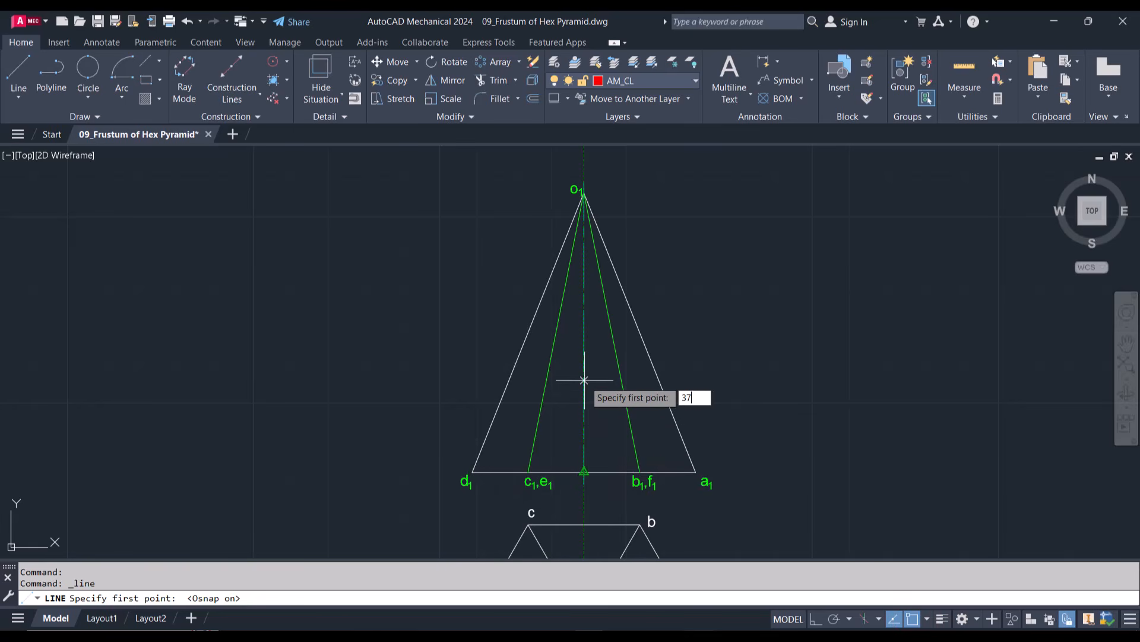
pyautogui.write('.5')
pyautogui.press('Return')
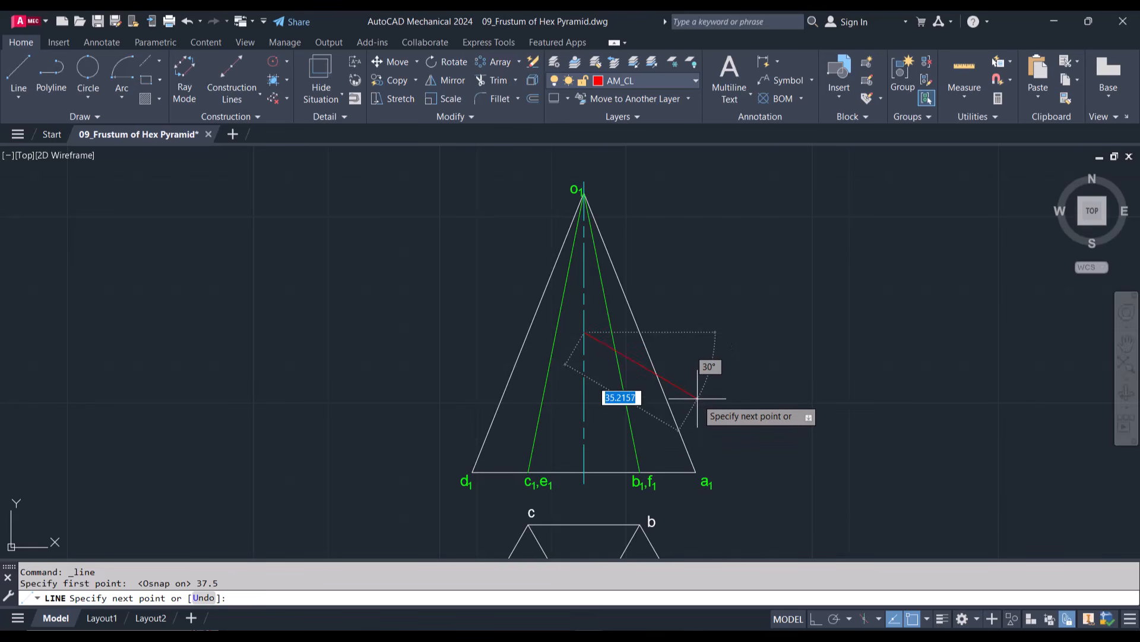
pyautogui.press('Tab')
pyautogui.write('45')
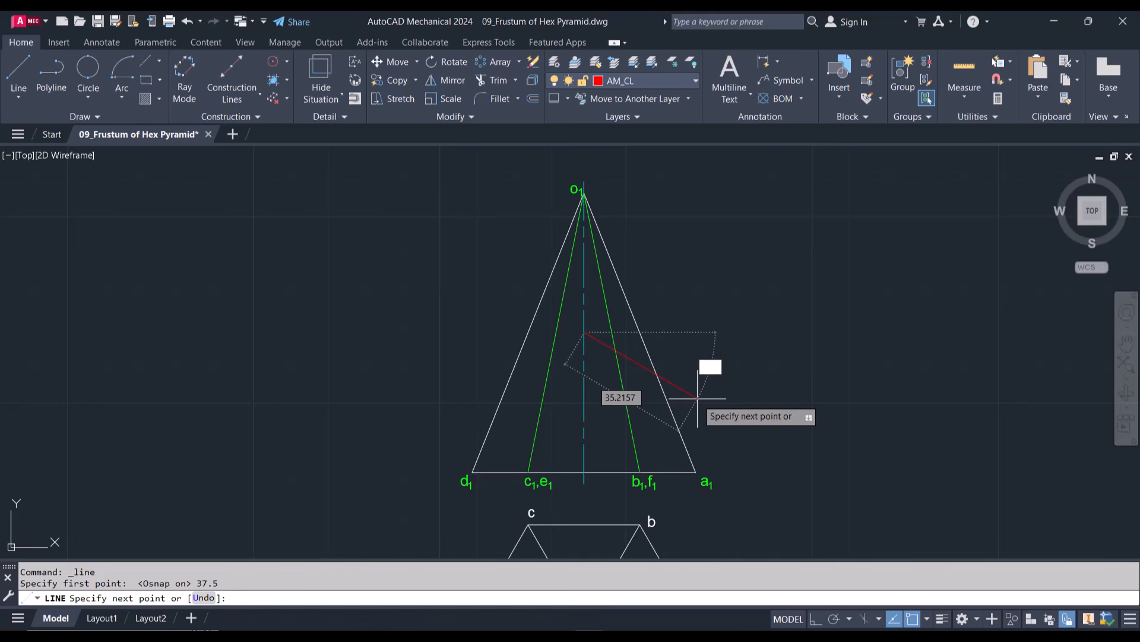
pyautogui.press('Tab')
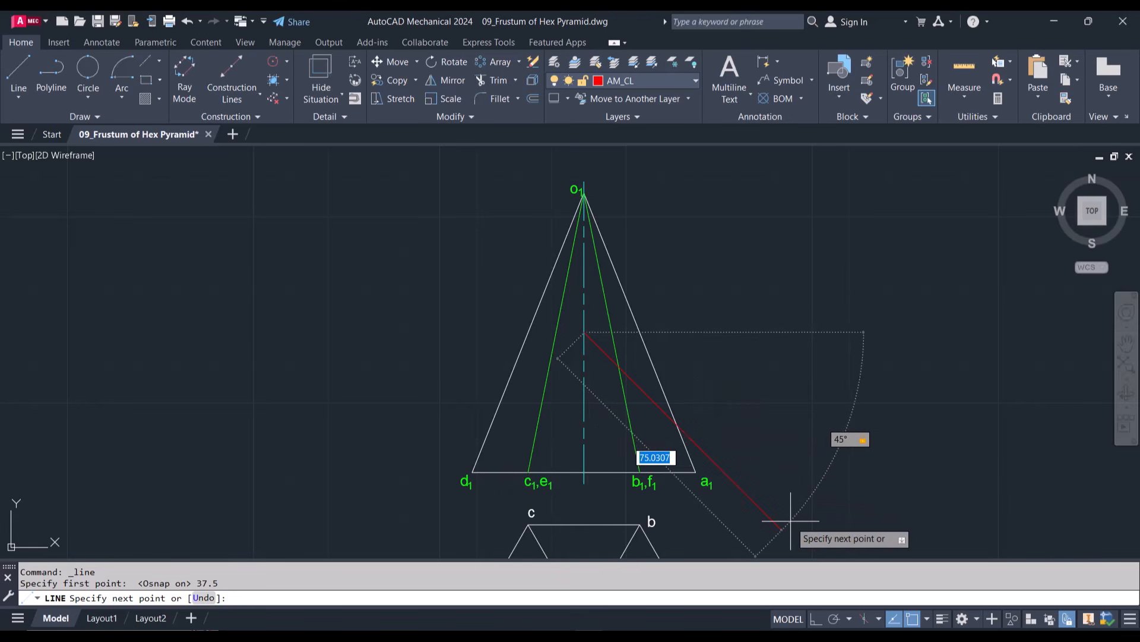
pyautogui.press('BackSpace')
pyautogui.press('Return')
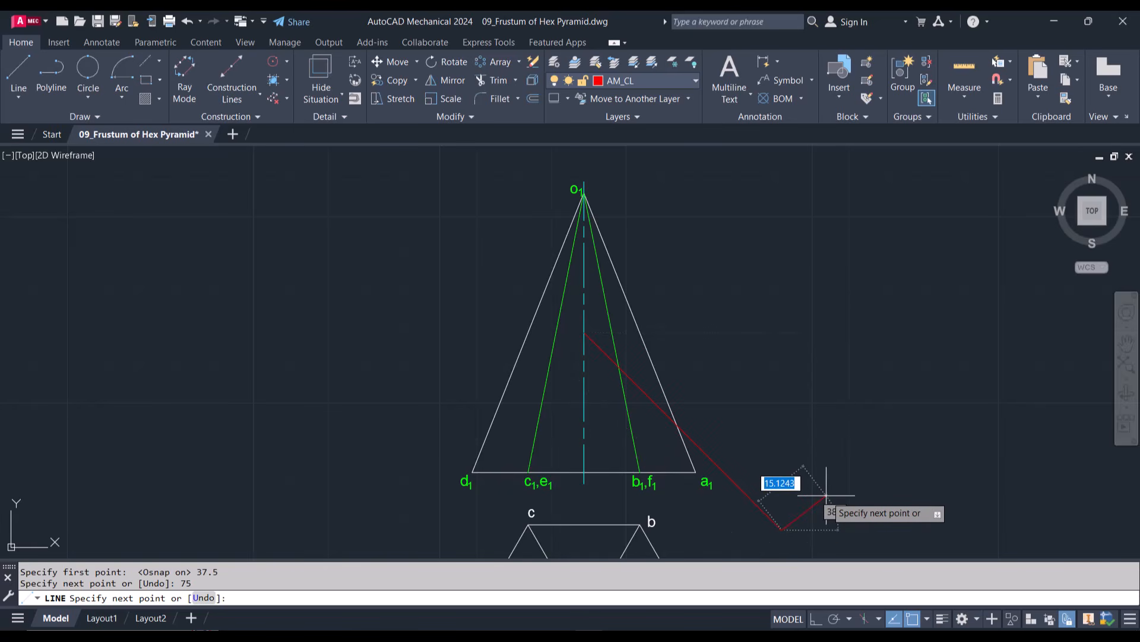
pyautogui.press('Escape')
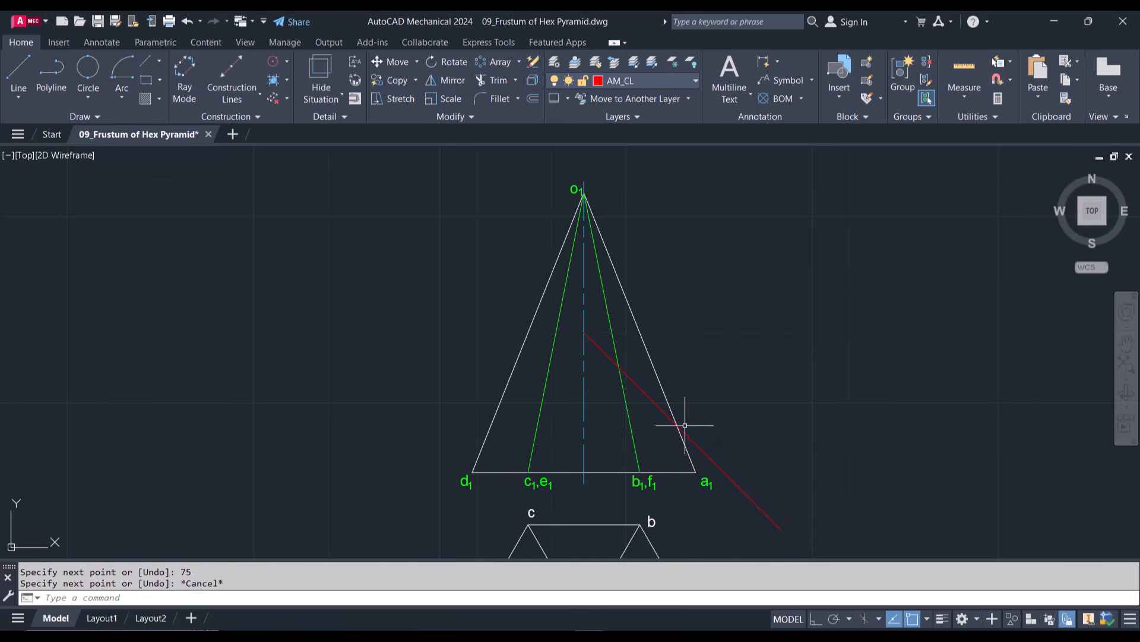
# Step: Move the red 45° line so its midpoint lies on the midpoint of the pyramid's axis
pyautogui.click(698, 428)
pyautogui.click(691, 438)
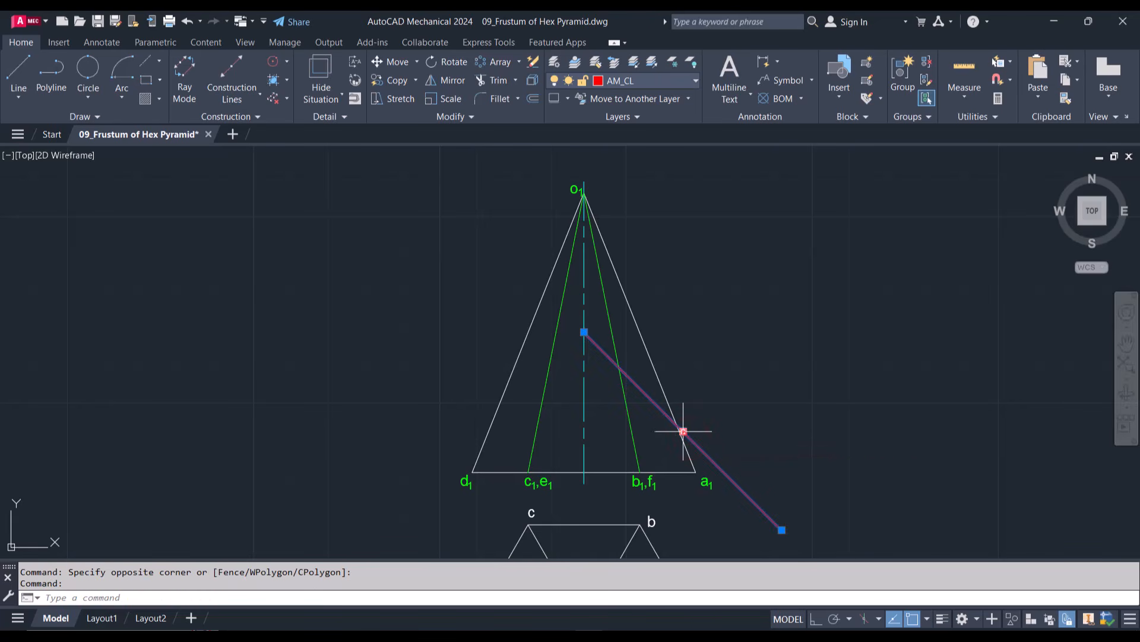
pyautogui.click(683, 431)
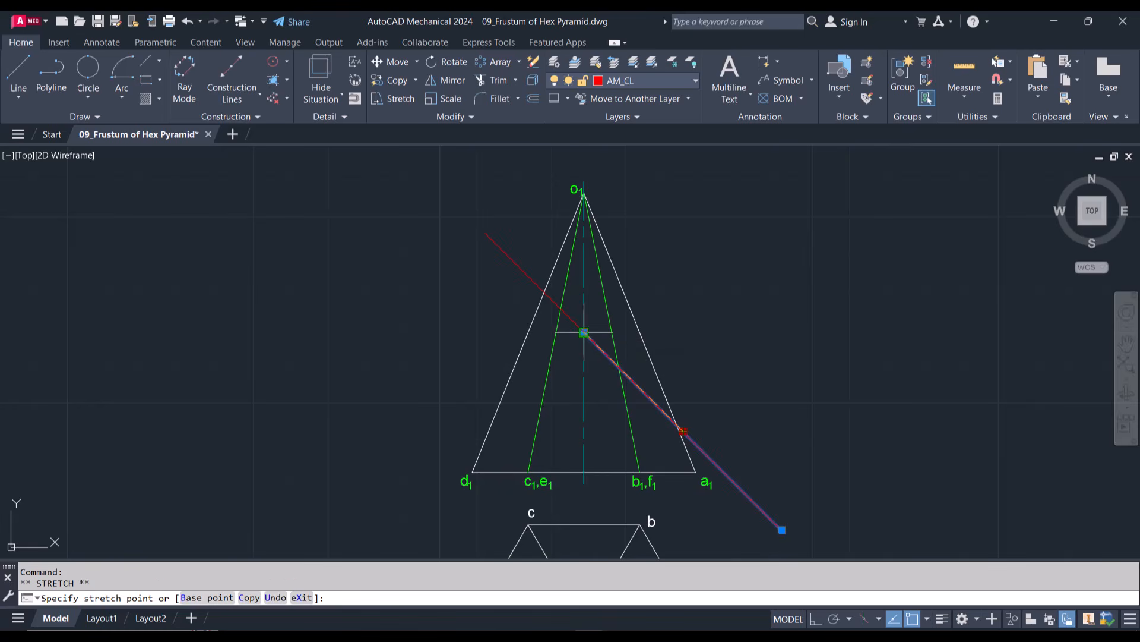
pyautogui.click(584, 332)
pyautogui.press('Escape')
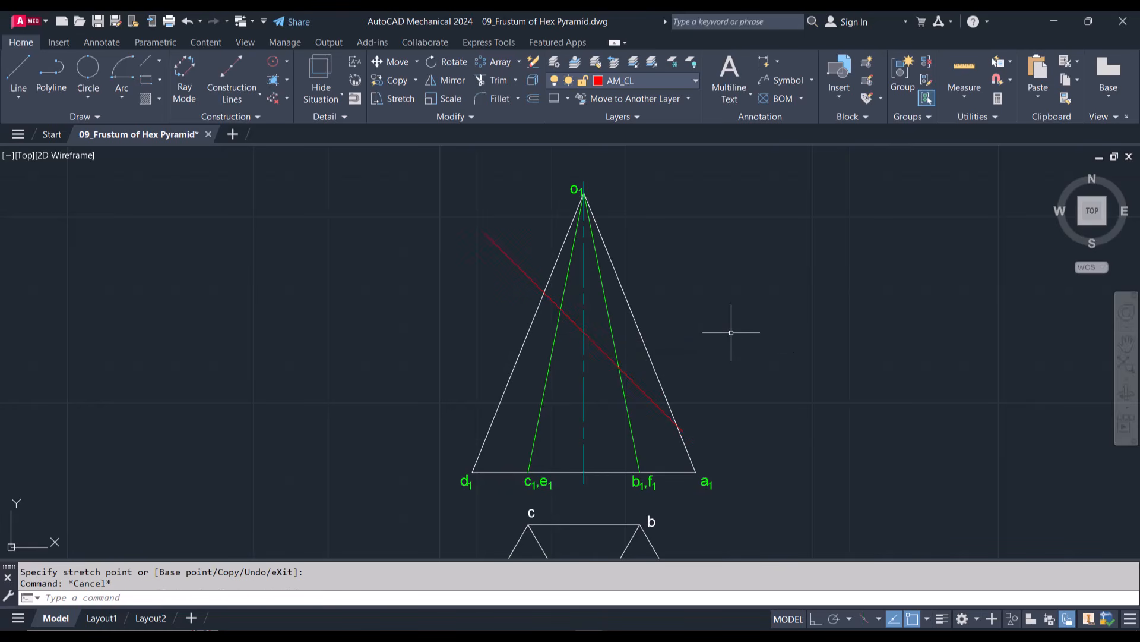
# Step: Stretch the lower end of the red cutting-plane line outward by 10 mm
pyautogui.click(603, 349)
pyautogui.click(584, 332)
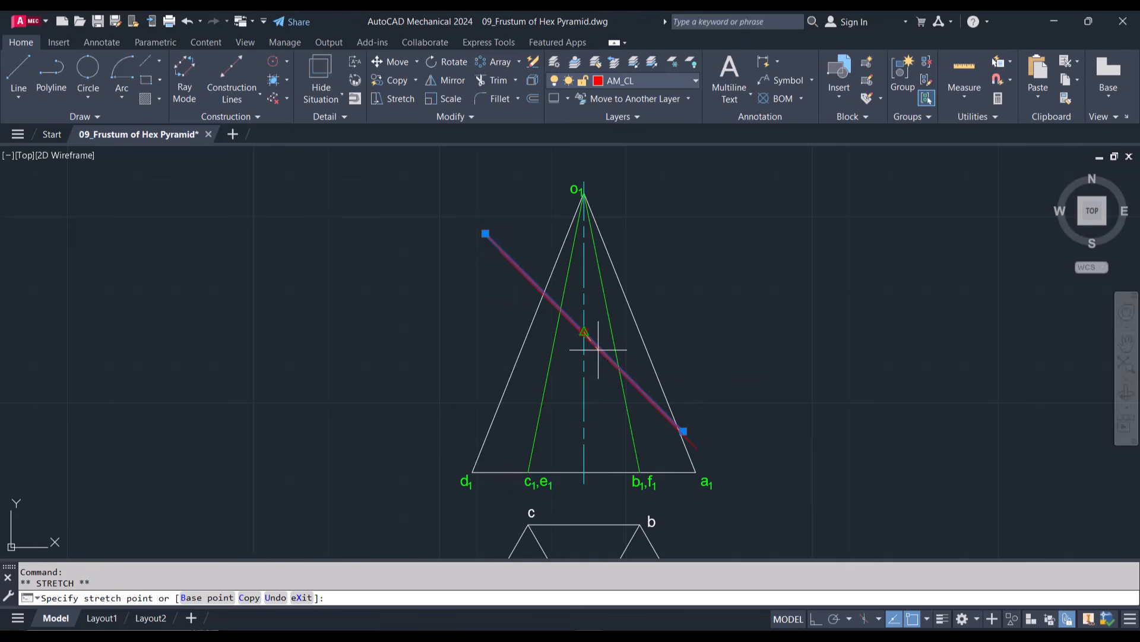
pyautogui.press('Escape')
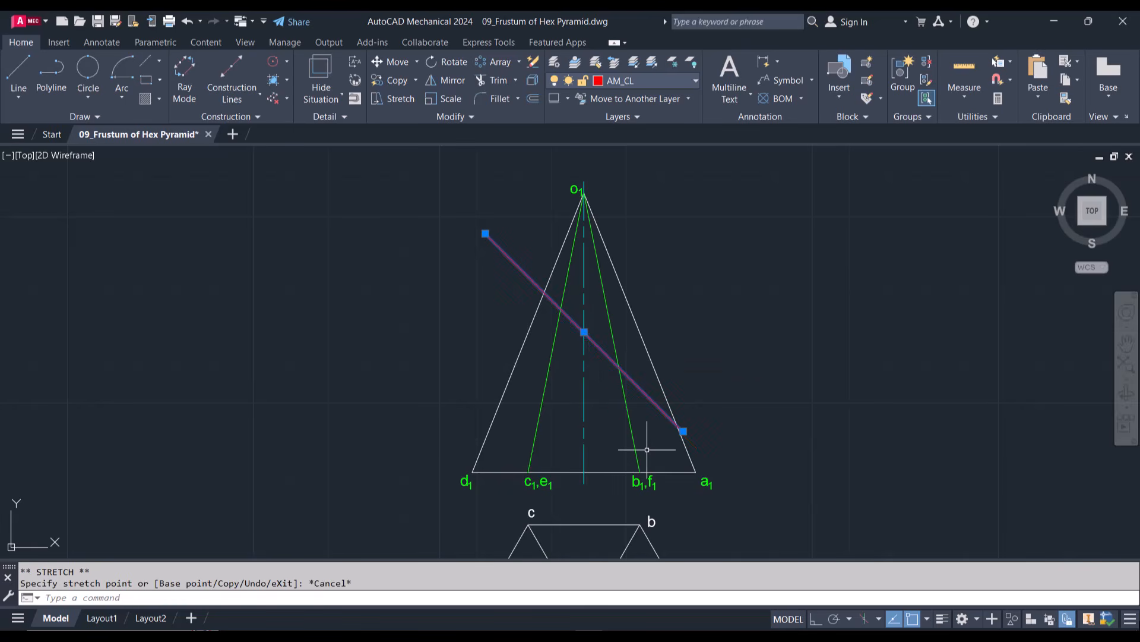
pyautogui.press('Escape')
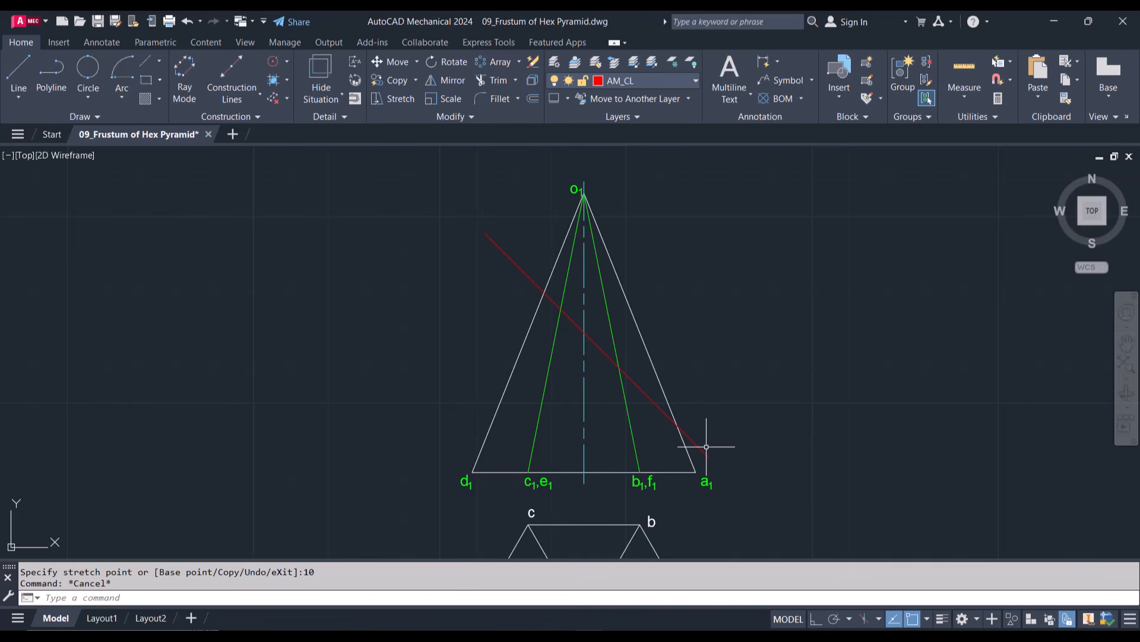
# Step: Copy the top view's corner label c beside both points where the cutting-plane line crosses the front view's outer edges
pyautogui.scroll(-1, 584, 214)
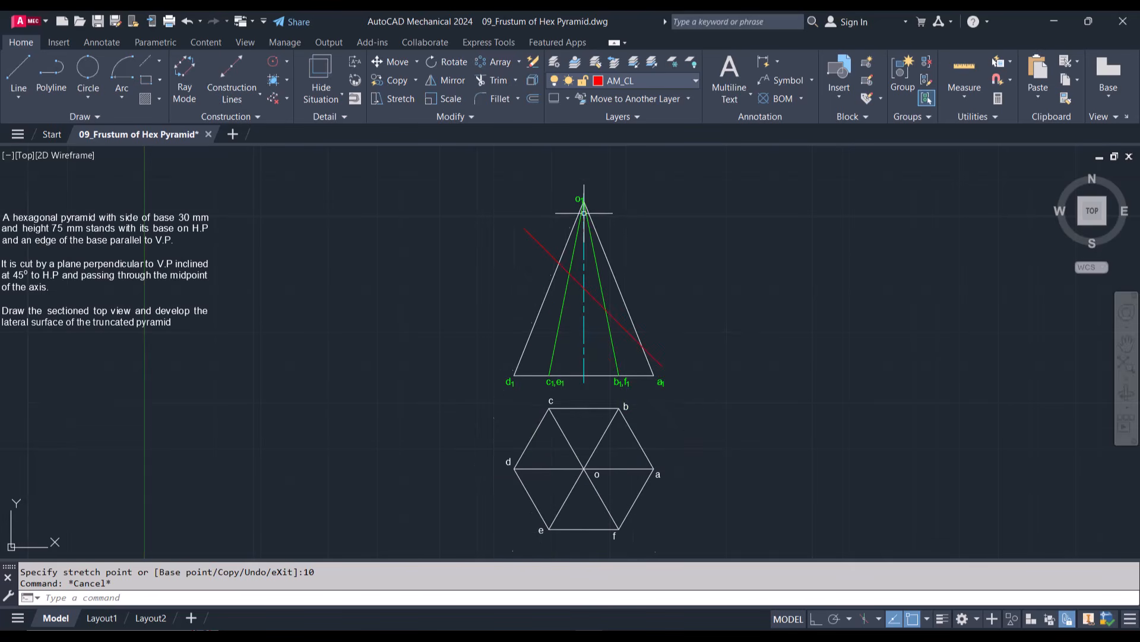
pyautogui.scroll(5, 573, 389)
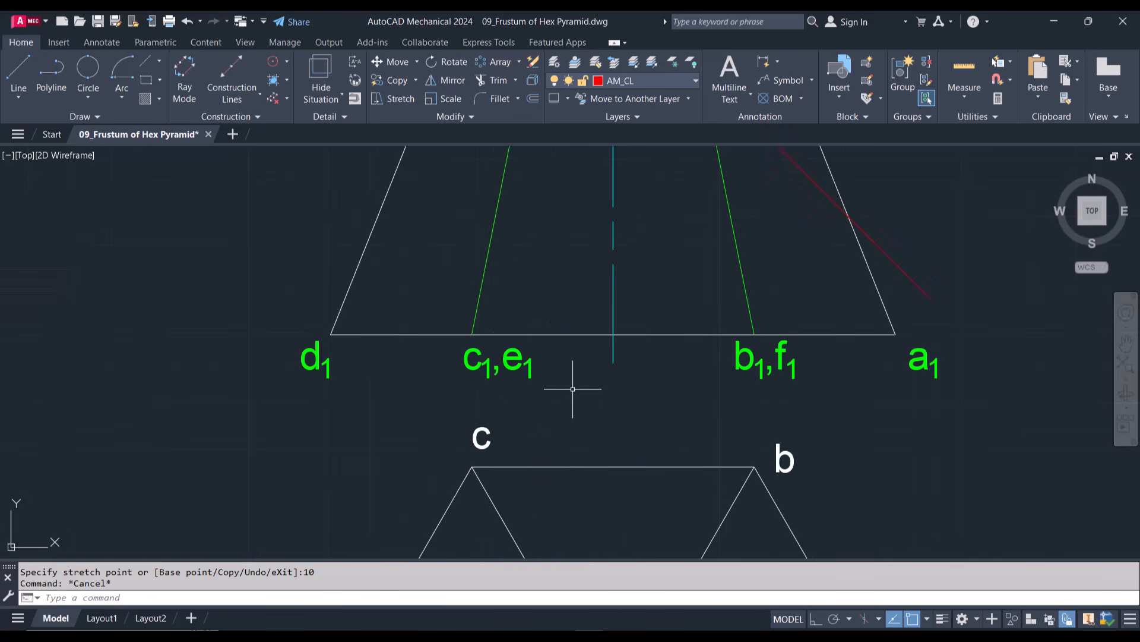
pyautogui.click(483, 429)
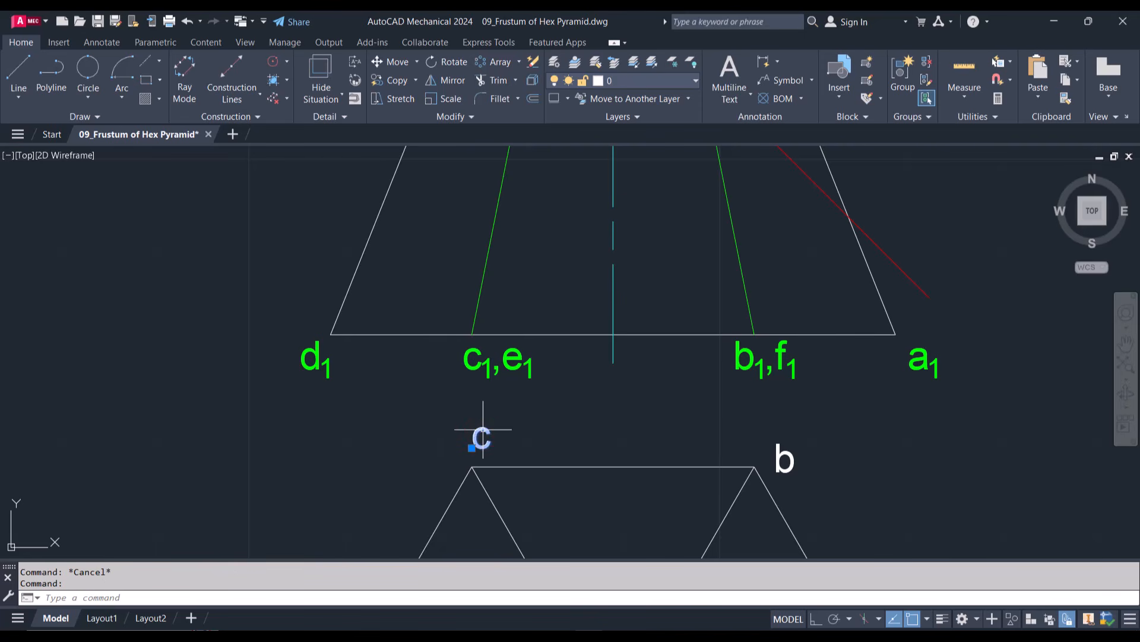
pyautogui.hotkey('ctrl', 'c')
pyautogui.scroll(-3, 480, 433)
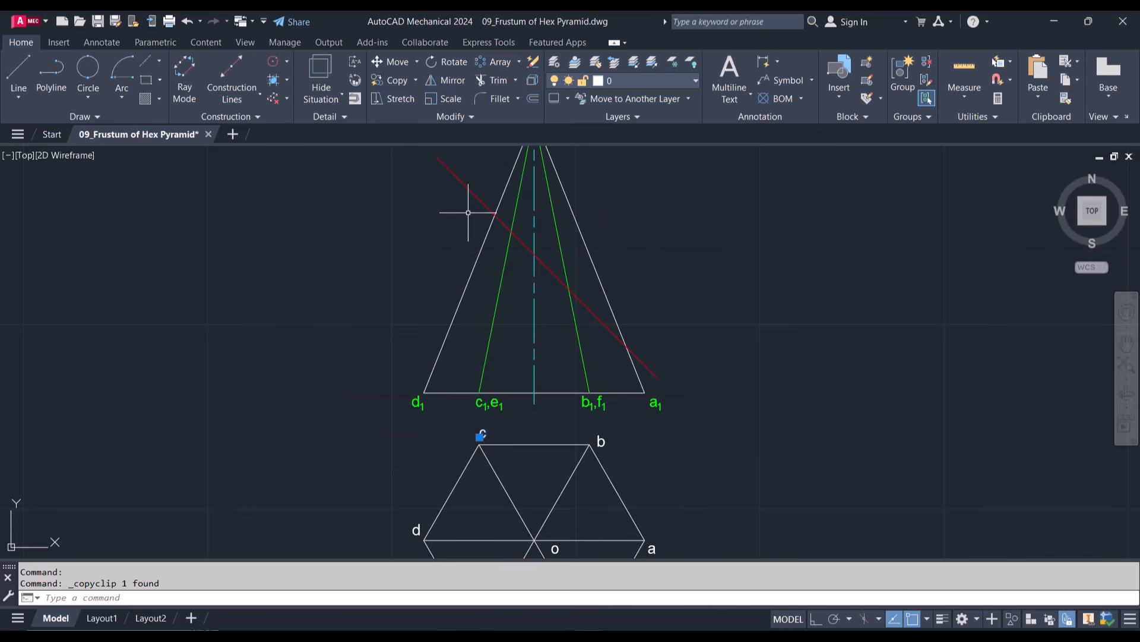
pyautogui.hotkey('ctrl', 'v')
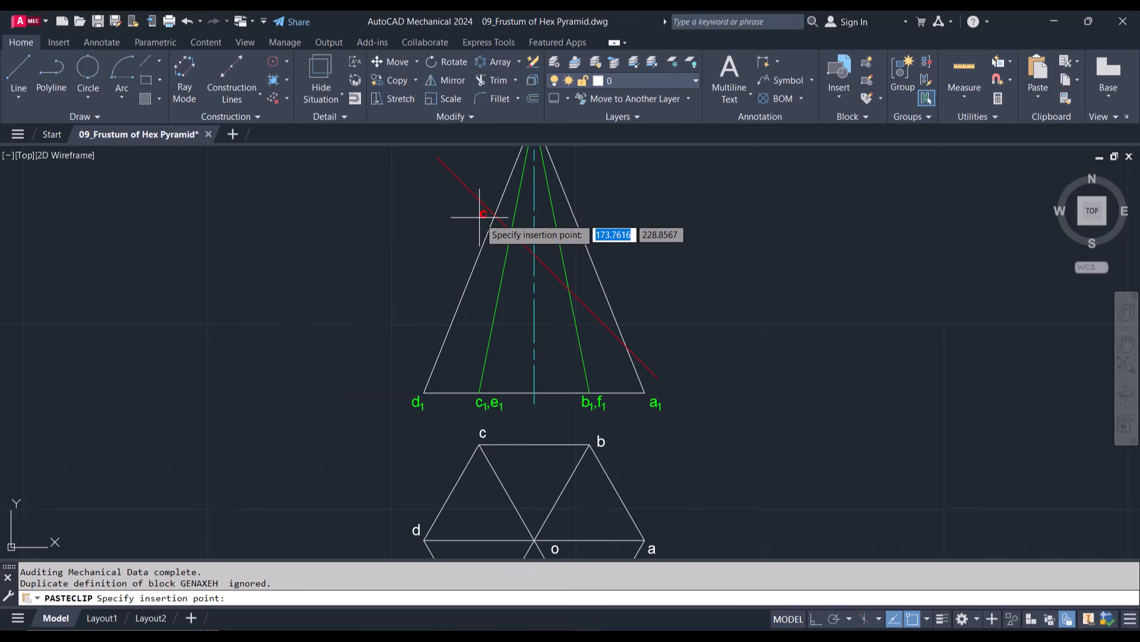
pyautogui.click(480, 217)
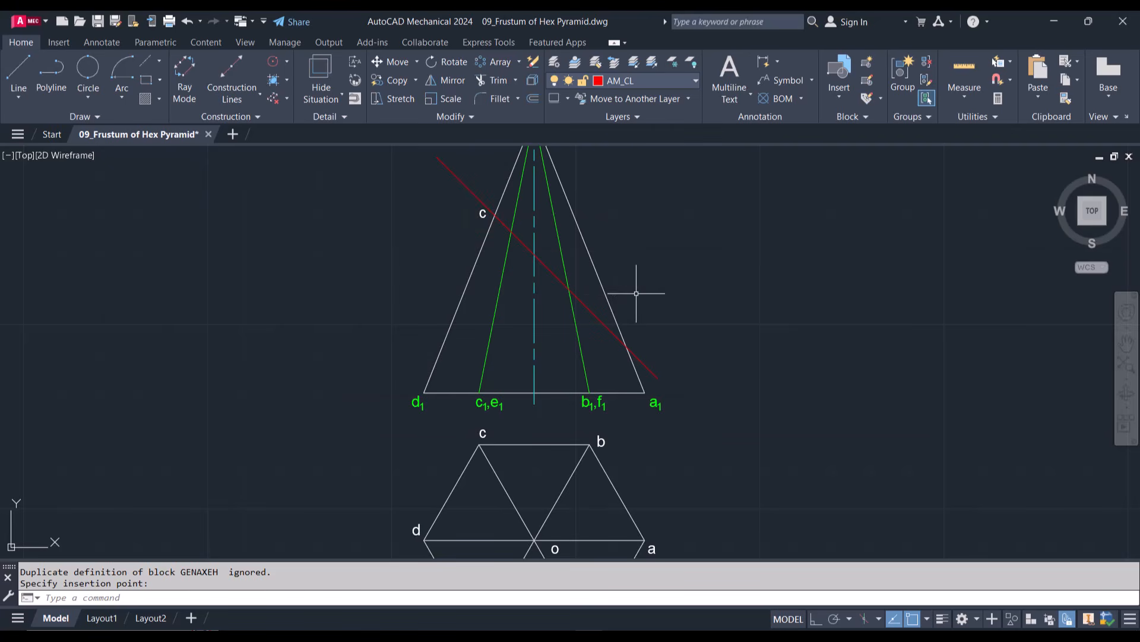
pyautogui.hotkey('ctrl', 'v')
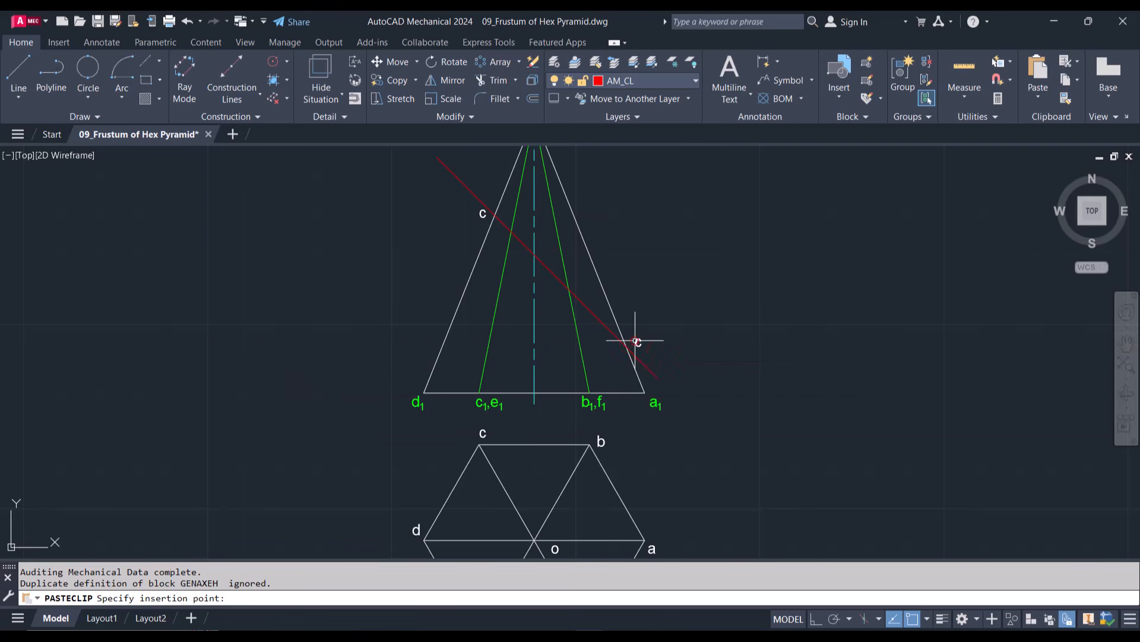
pyautogui.click(634, 345)
pyautogui.press('Escape')
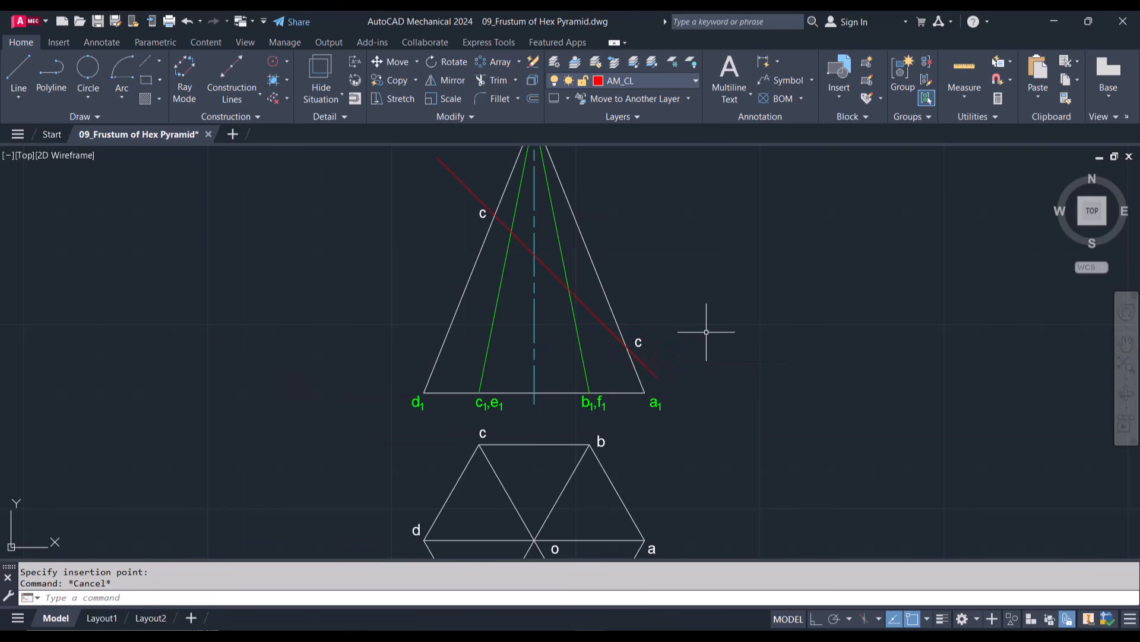
# Step: Change both copied c labels on the cutting-plane line to "x" and end text editing
pyautogui.doubleClick(637, 343)
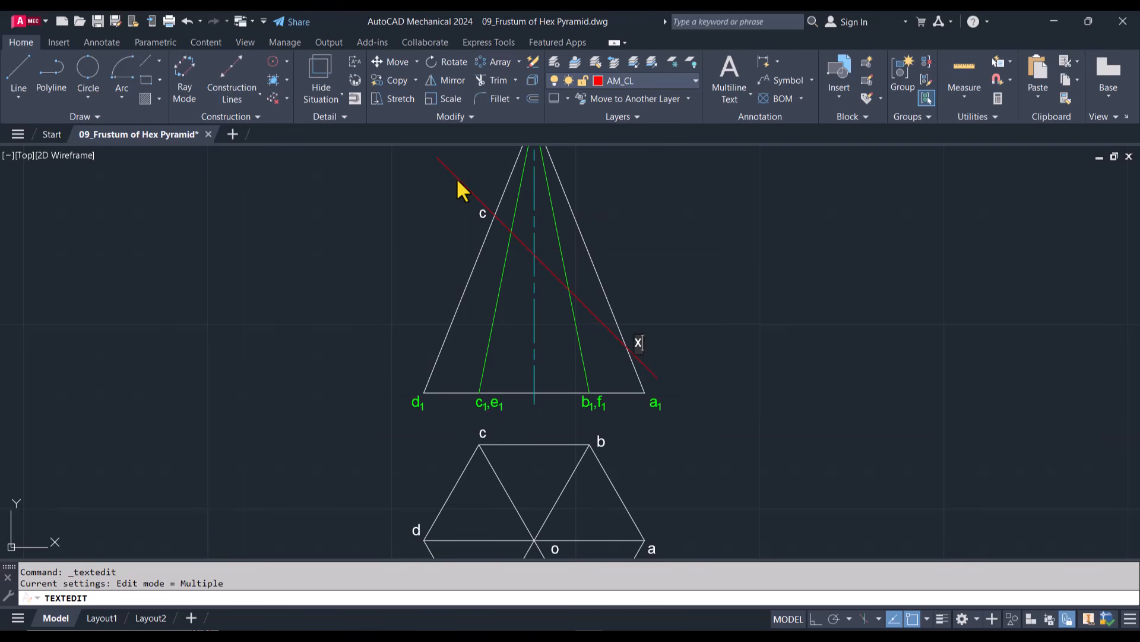
pyautogui.click(482, 215)
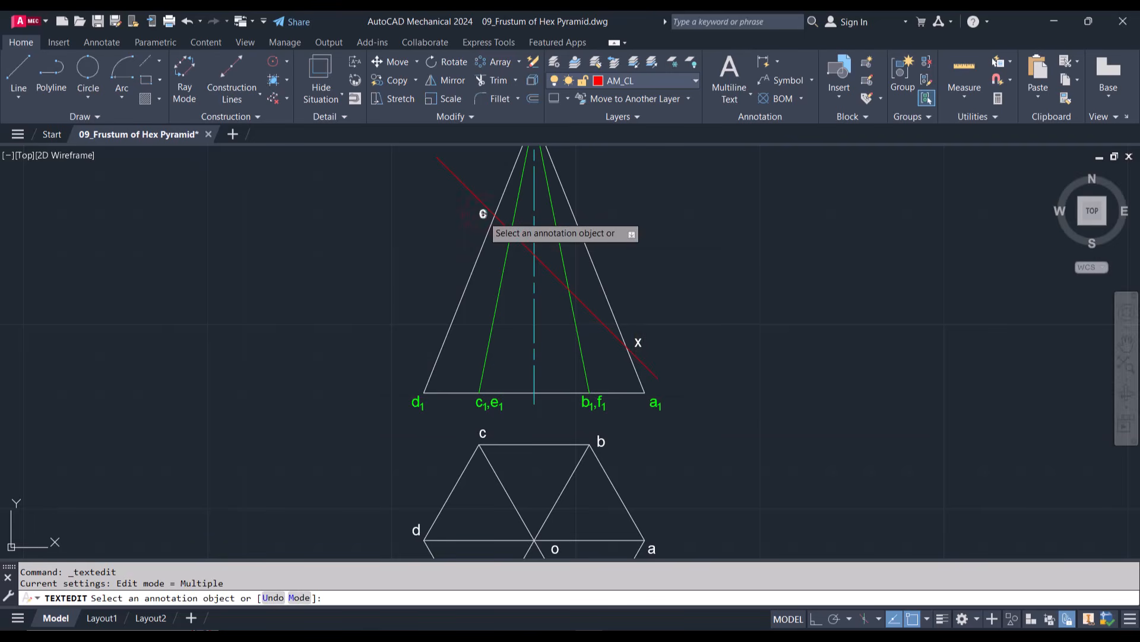
pyautogui.click(483, 214)
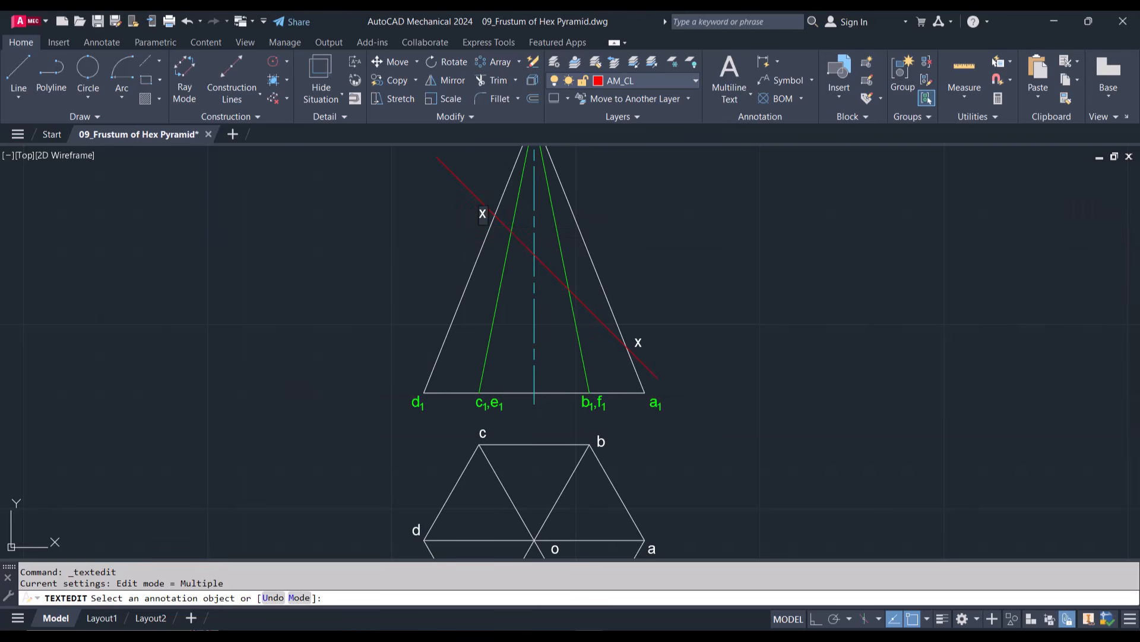
pyautogui.click(433, 210)
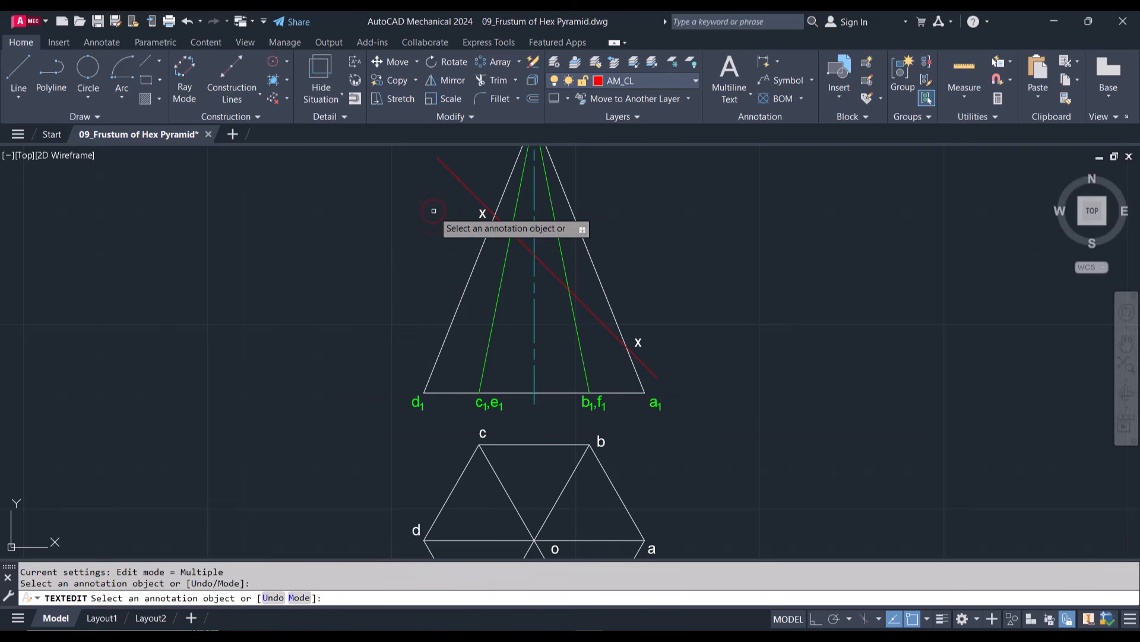
pyautogui.press('Escape')
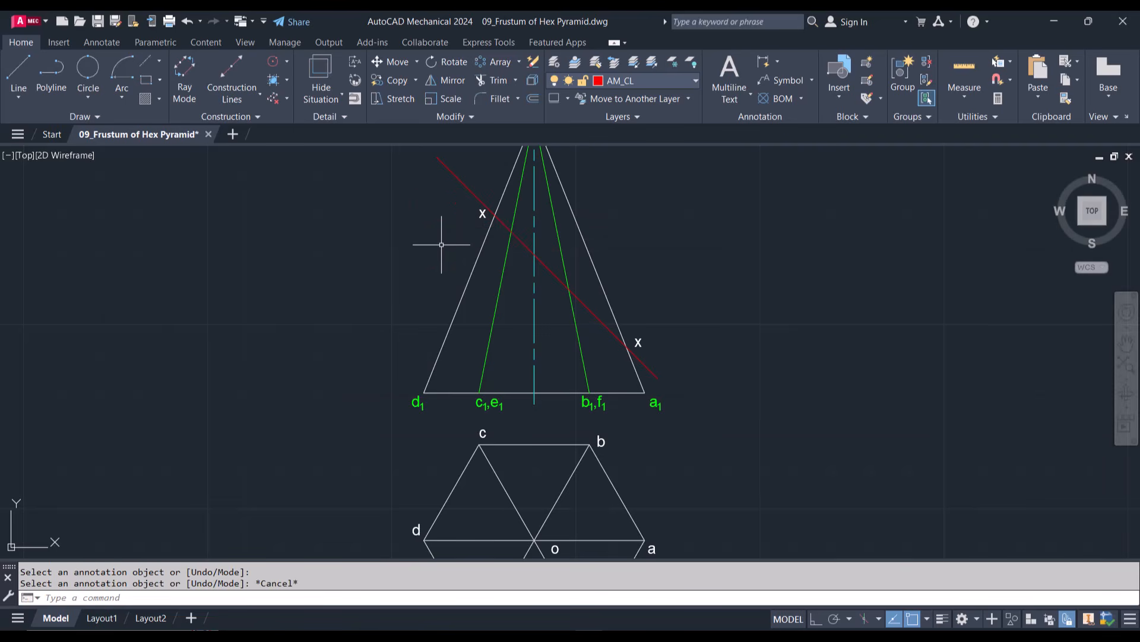
pyautogui.scroll(-4, 442, 245)
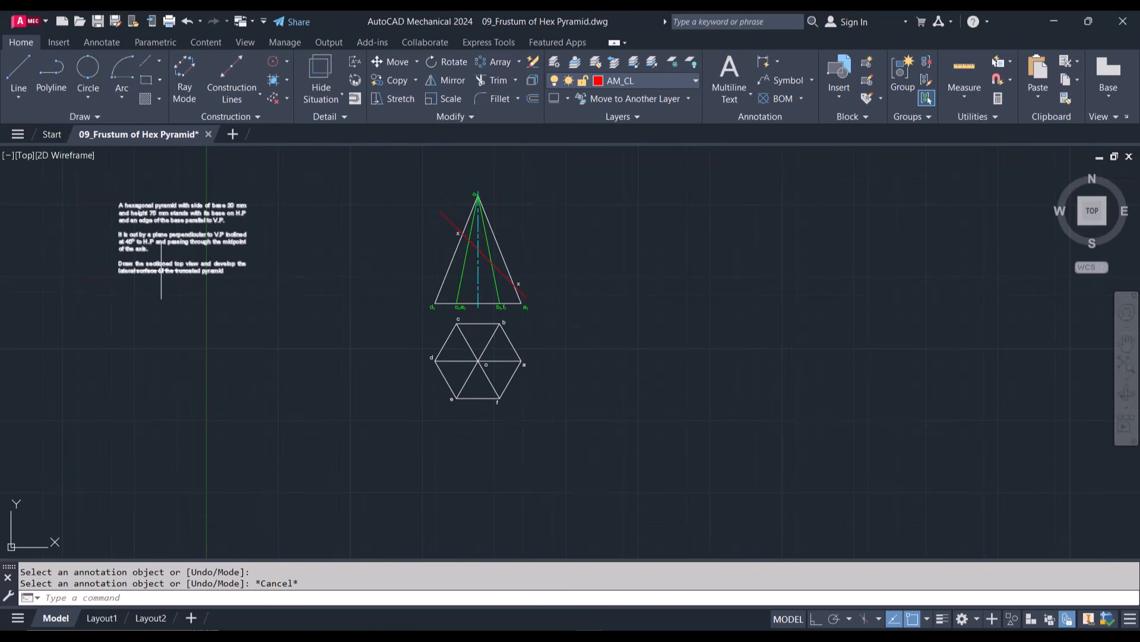
pyautogui.scroll(2, 161, 270)
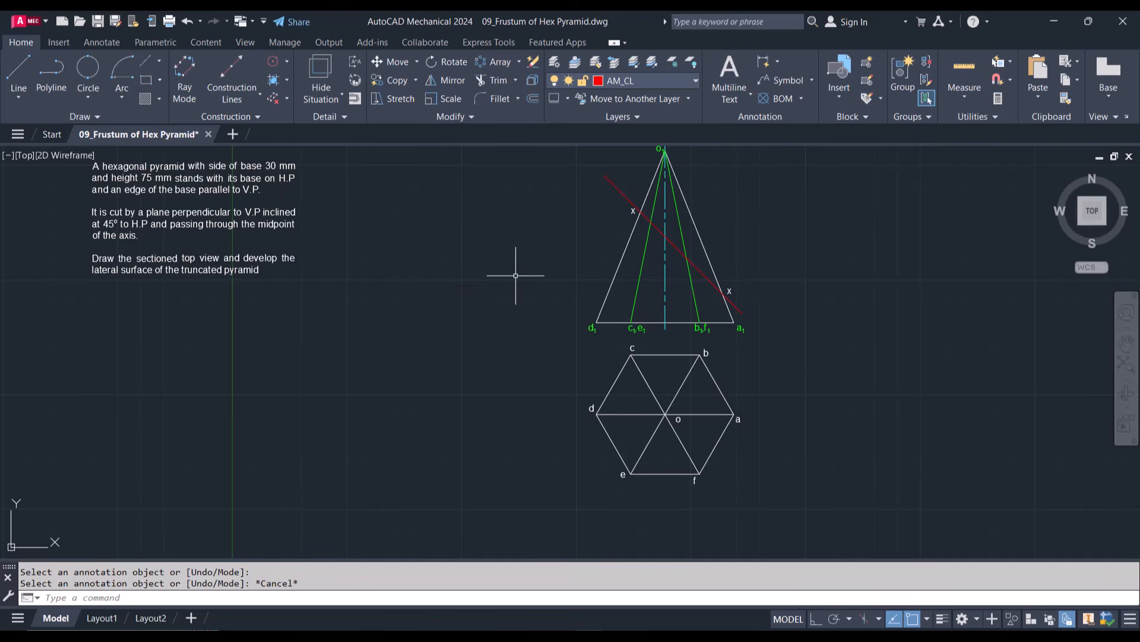
pyautogui.scroll(1, 630, 232)
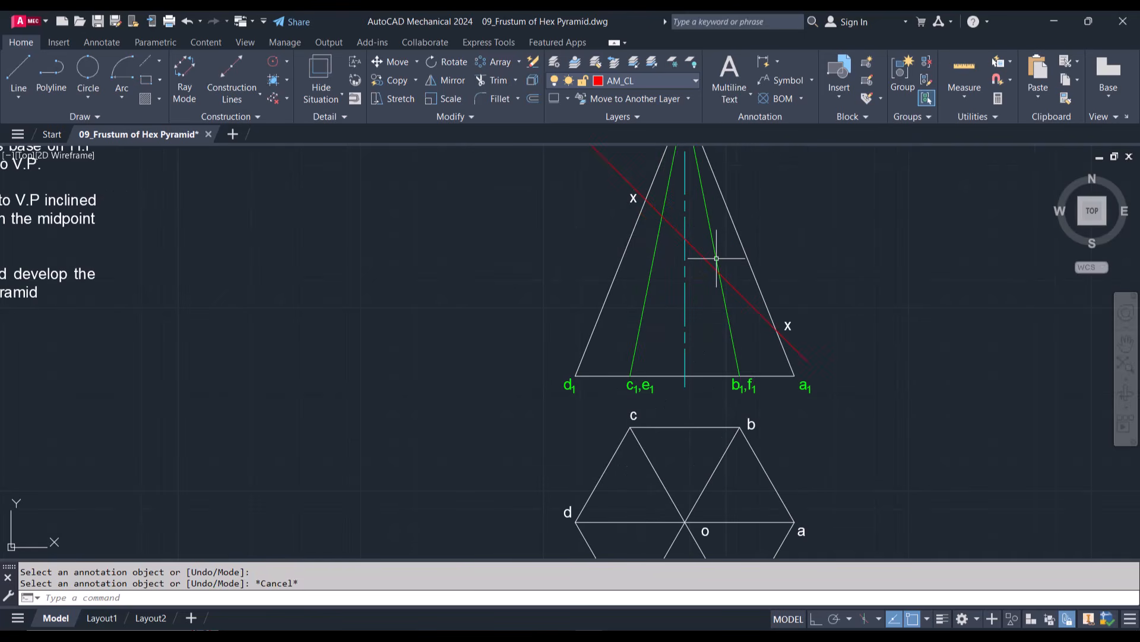
pyautogui.click(735, 288)
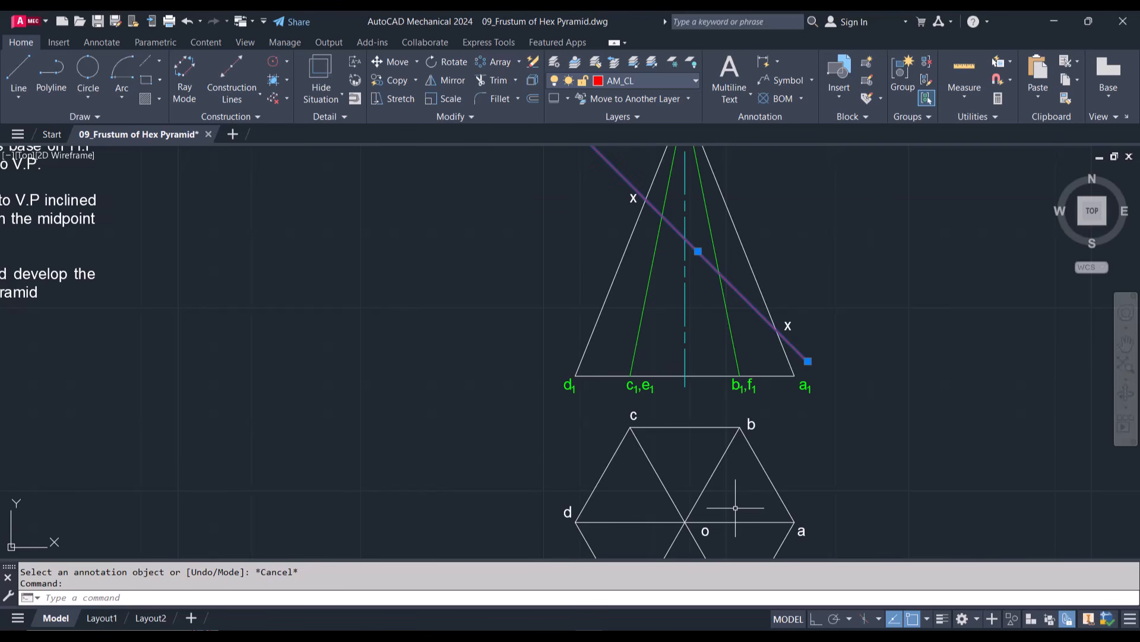
pyautogui.press('Escape')
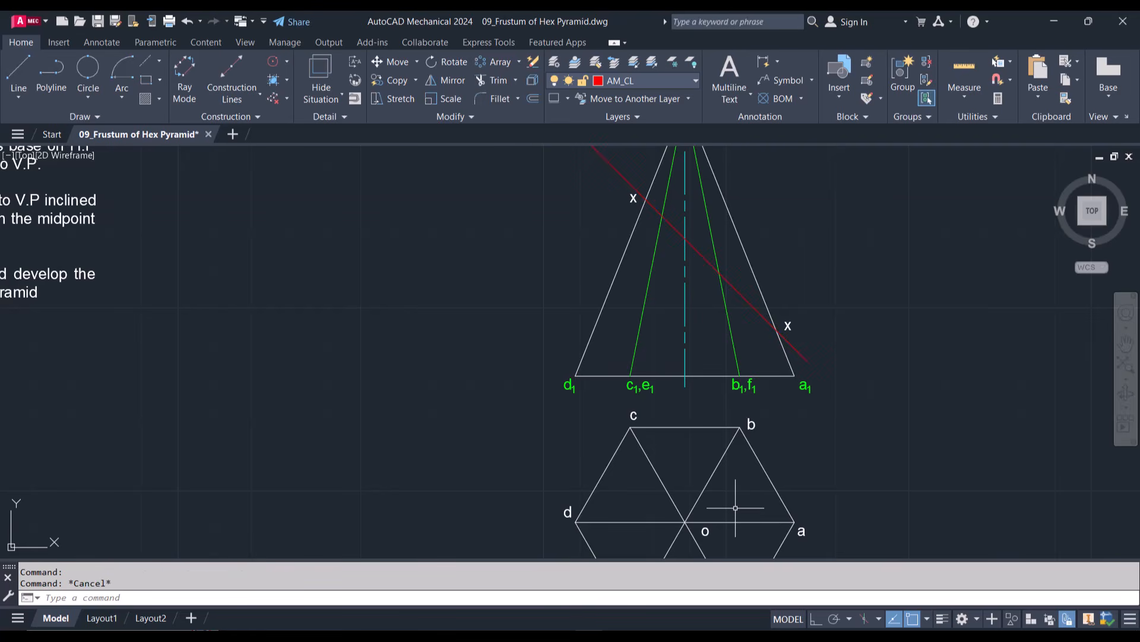
# Step: Draw a horizontal construction line through the midpoint of the pyramid's axis in the front view
pyautogui.scroll(-2, 777, 327)
pyautogui.click(233, 83)
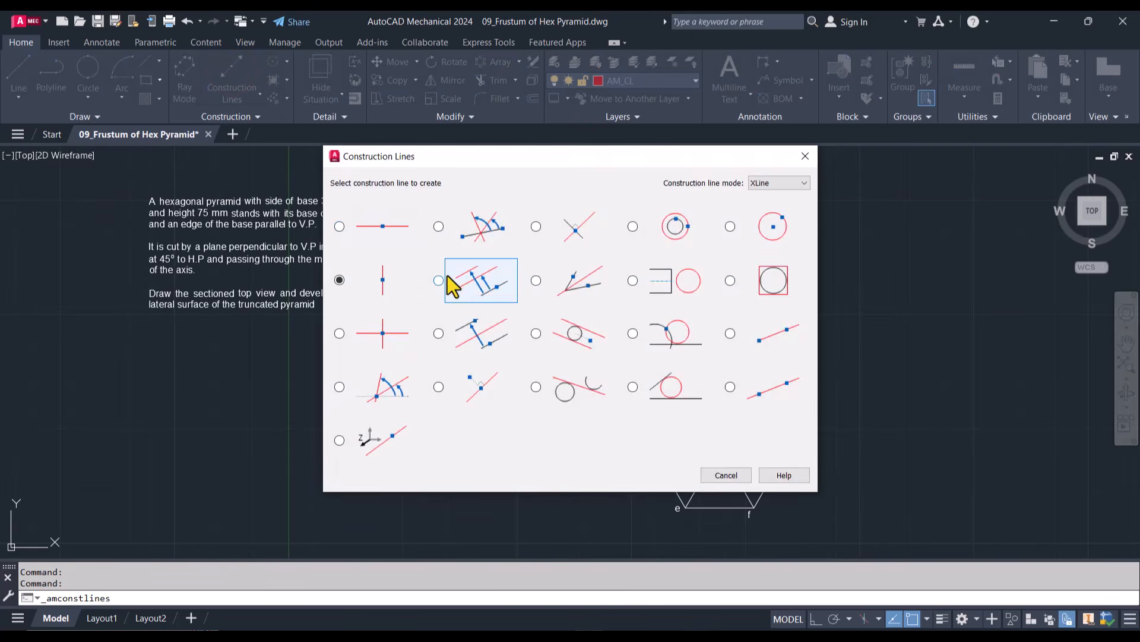
pyautogui.click(372, 234)
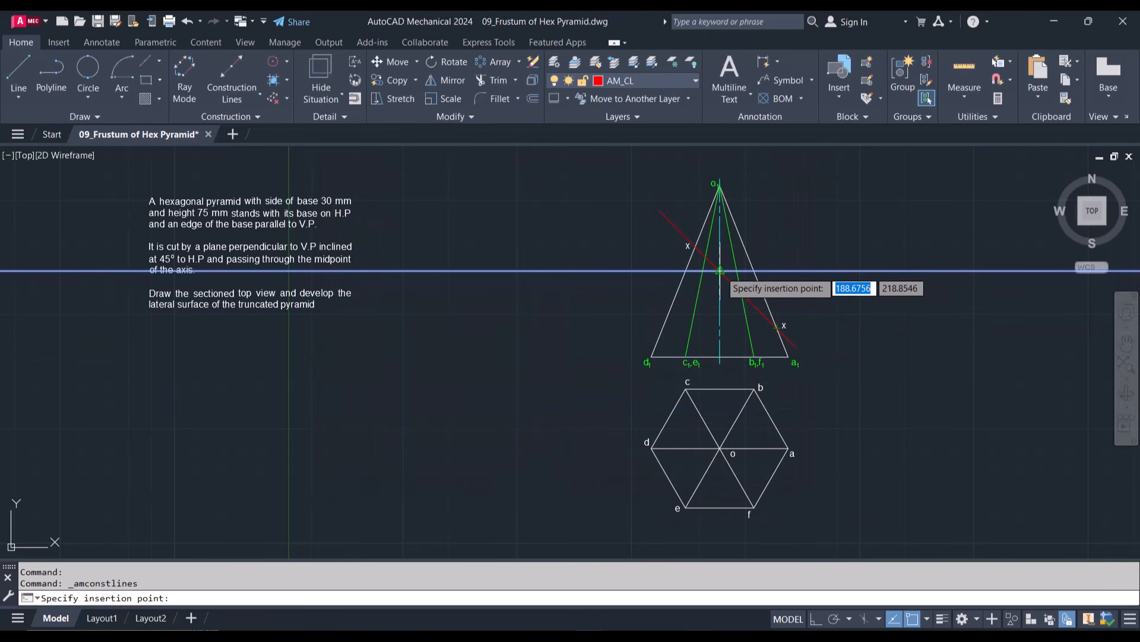
pyautogui.click(720, 270)
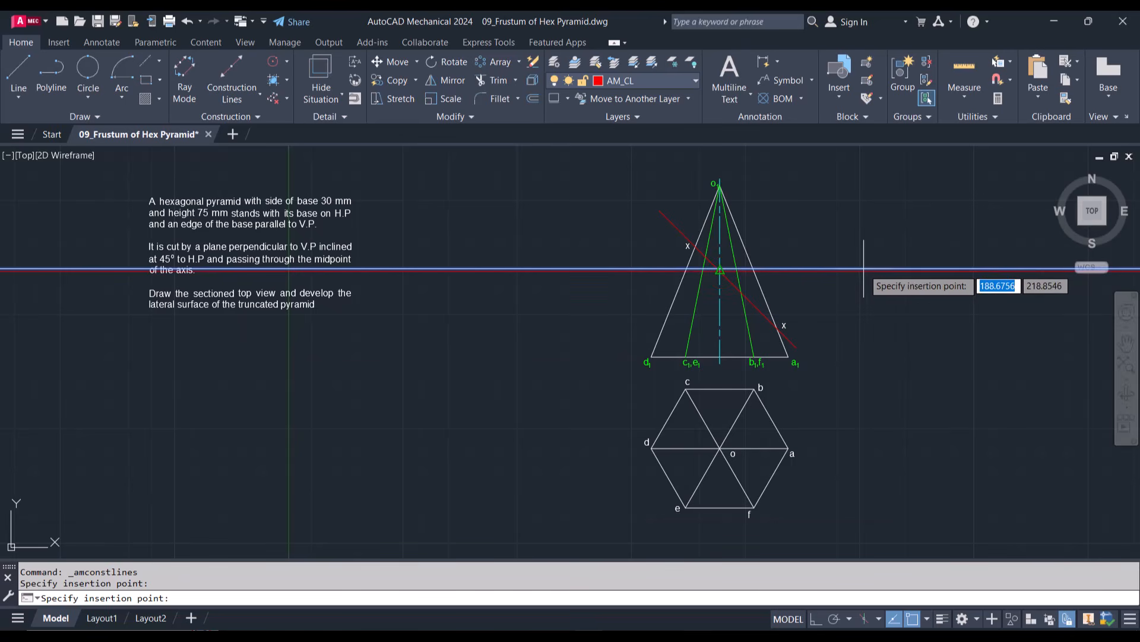
pyautogui.press('Escape')
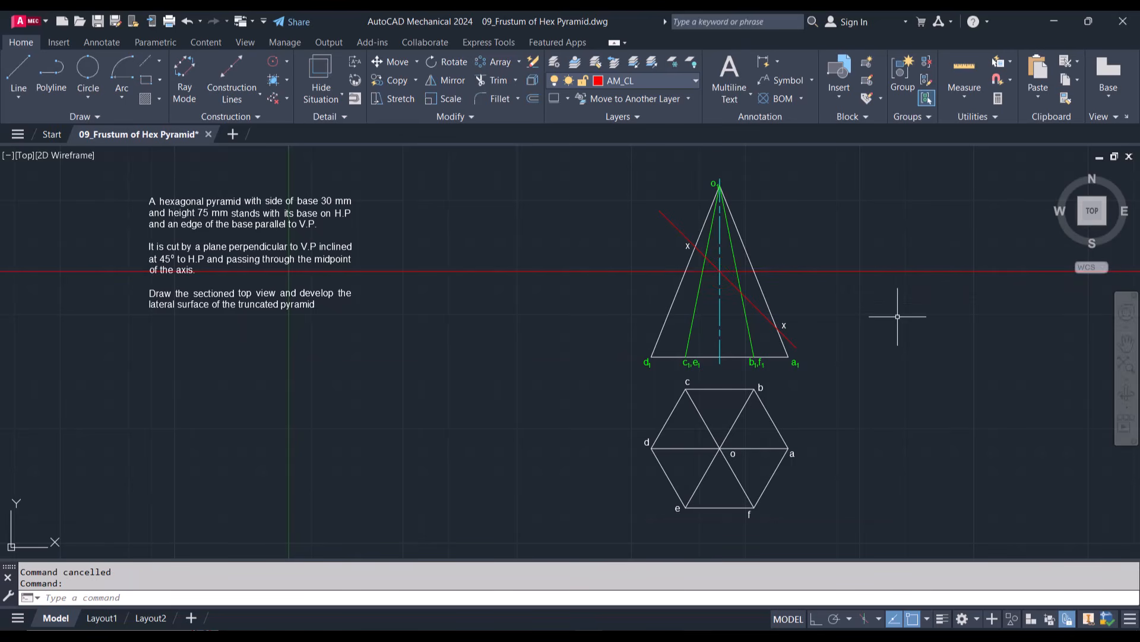
# Step: Add an angular dimension between the horizontal construction line and the cutting-plane line, placed outside the front view near the line's upper end
pyautogui.click(778, 61)
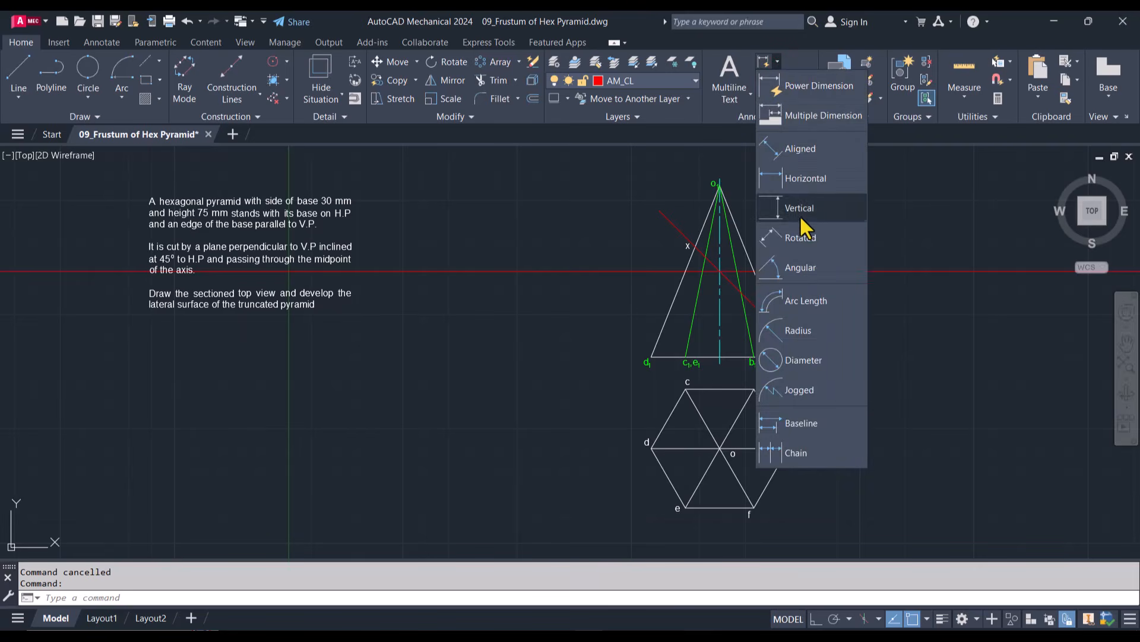
pyautogui.click(805, 268)
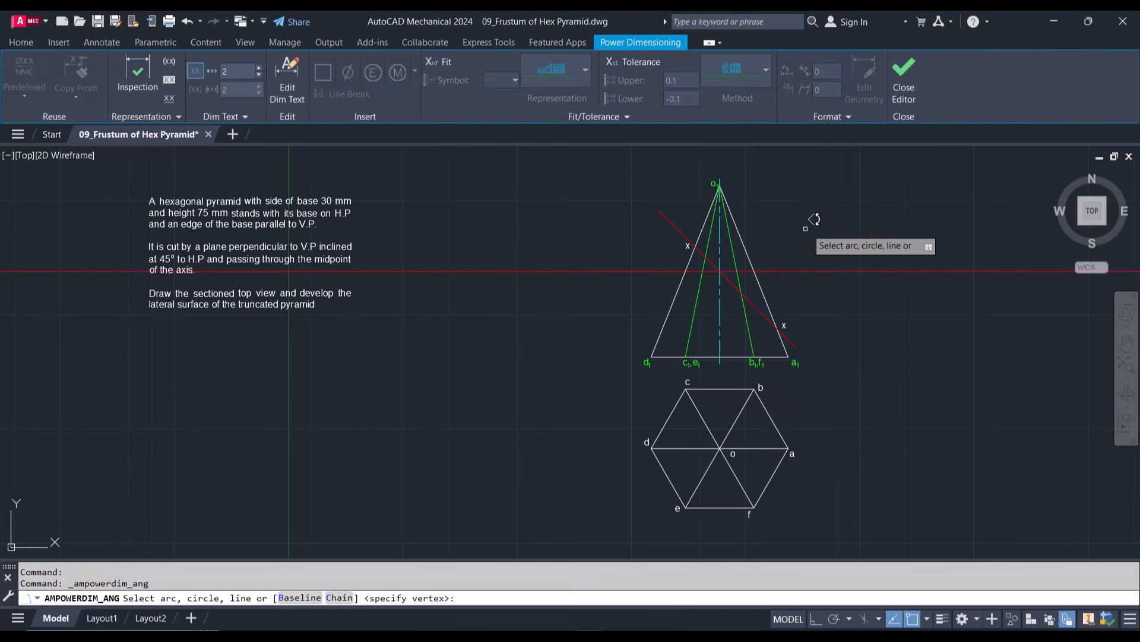
pyautogui.click(790, 272)
pyautogui.click(762, 295)
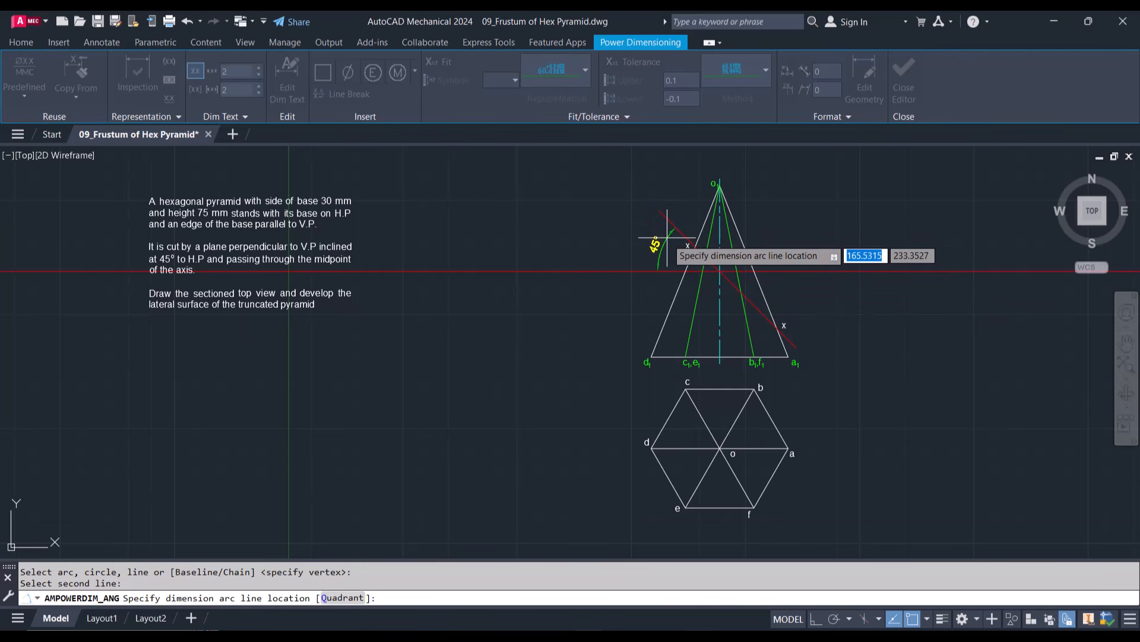
pyautogui.click(668, 240)
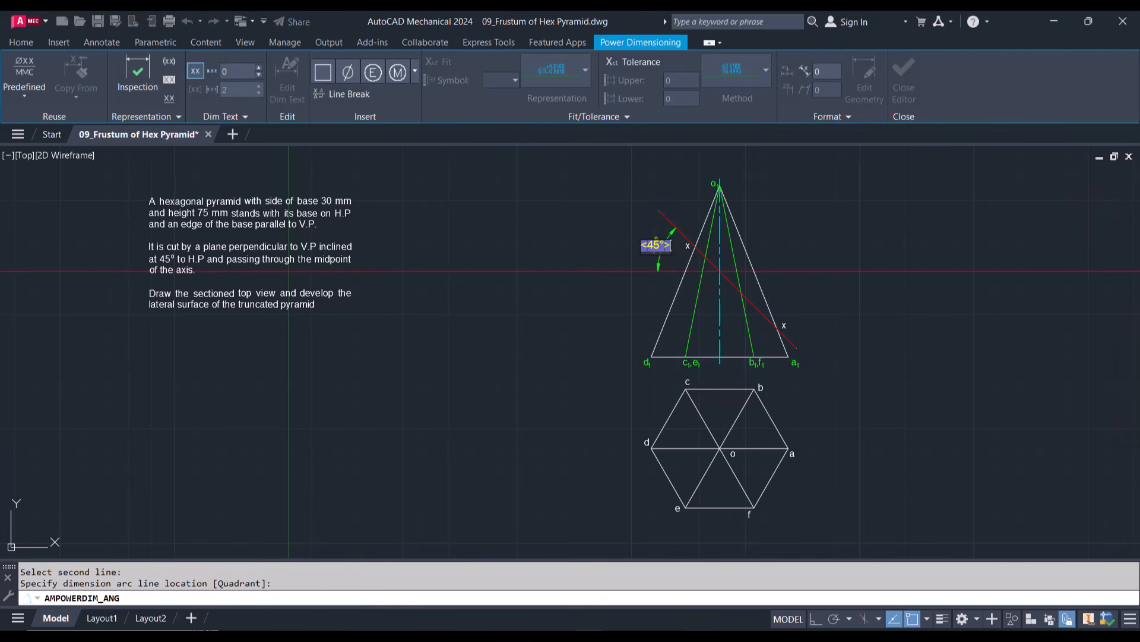
pyautogui.click(597, 419)
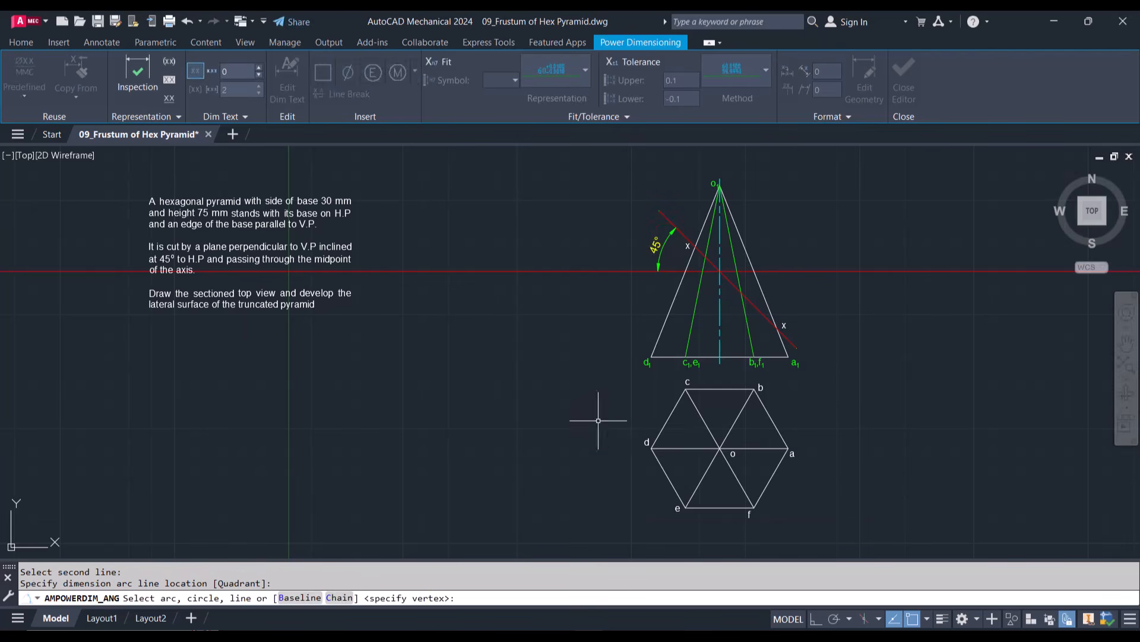
pyautogui.press('Escape')
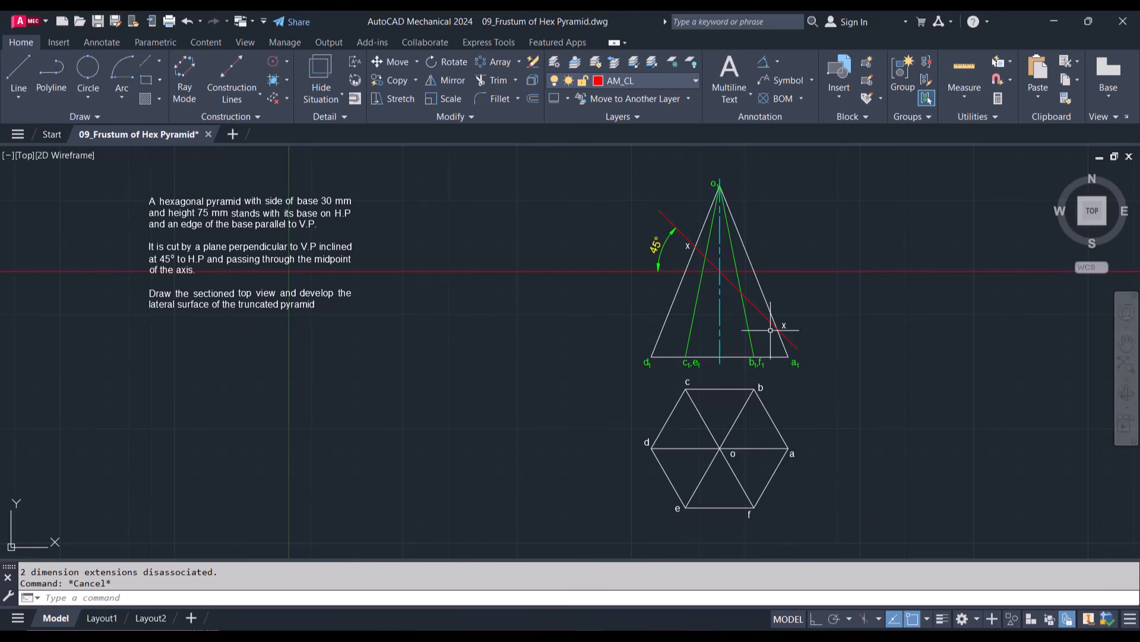
# Step: Move the lower x label to just beyond the lower end of the red cutting-plane line
pyautogui.scroll(2, 776, 360)
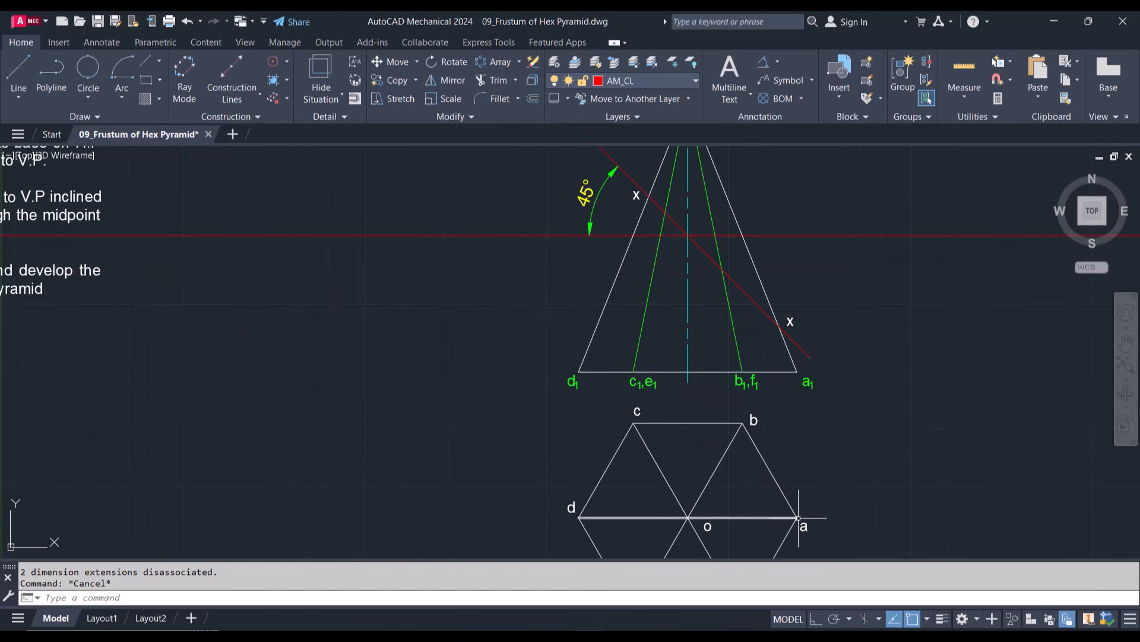
pyautogui.click(787, 346)
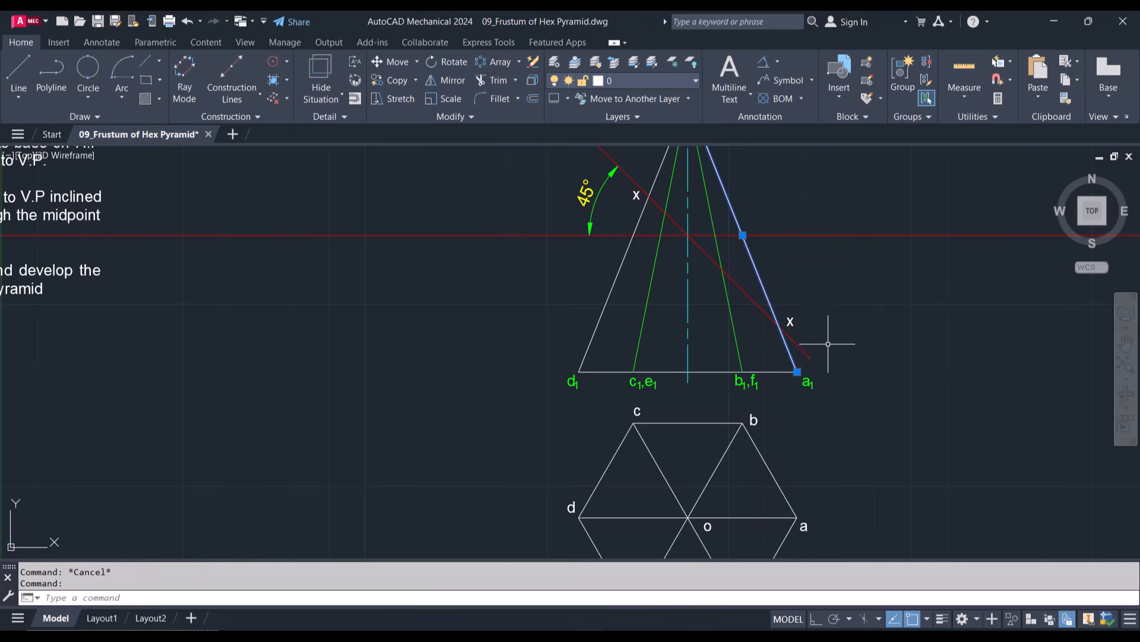
pyautogui.press('Escape')
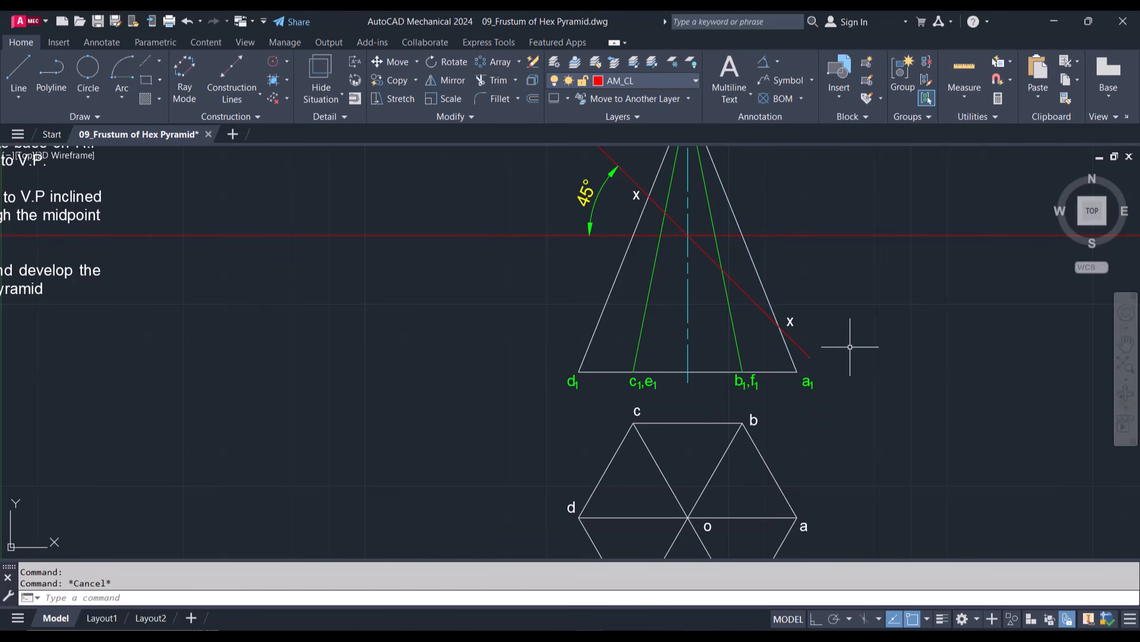
pyautogui.click(788, 326)
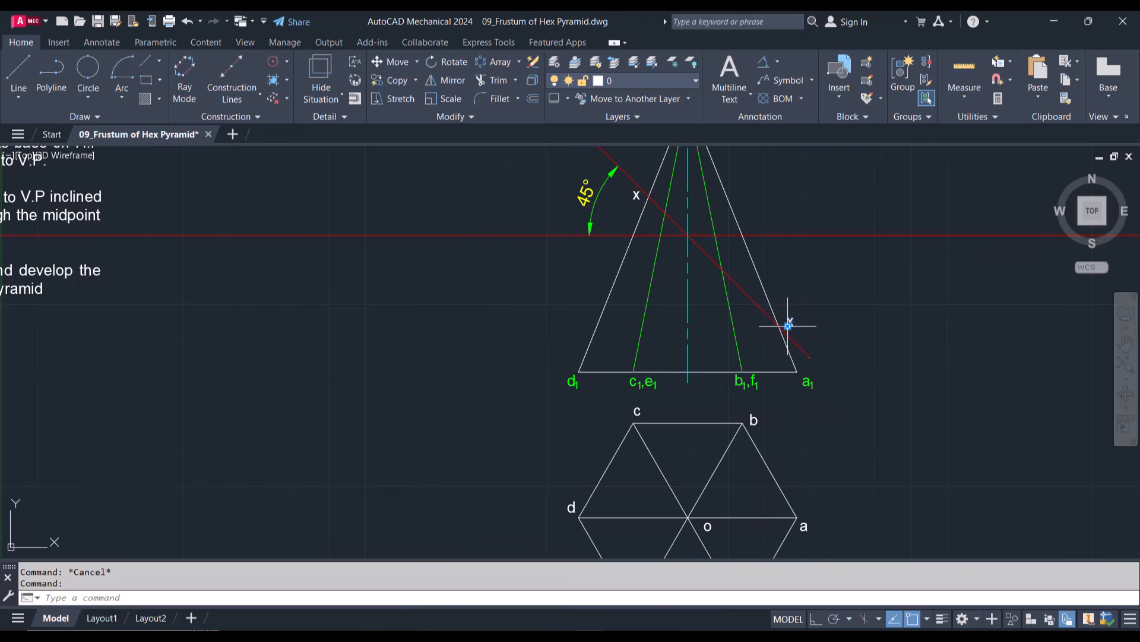
pyautogui.click(788, 326)
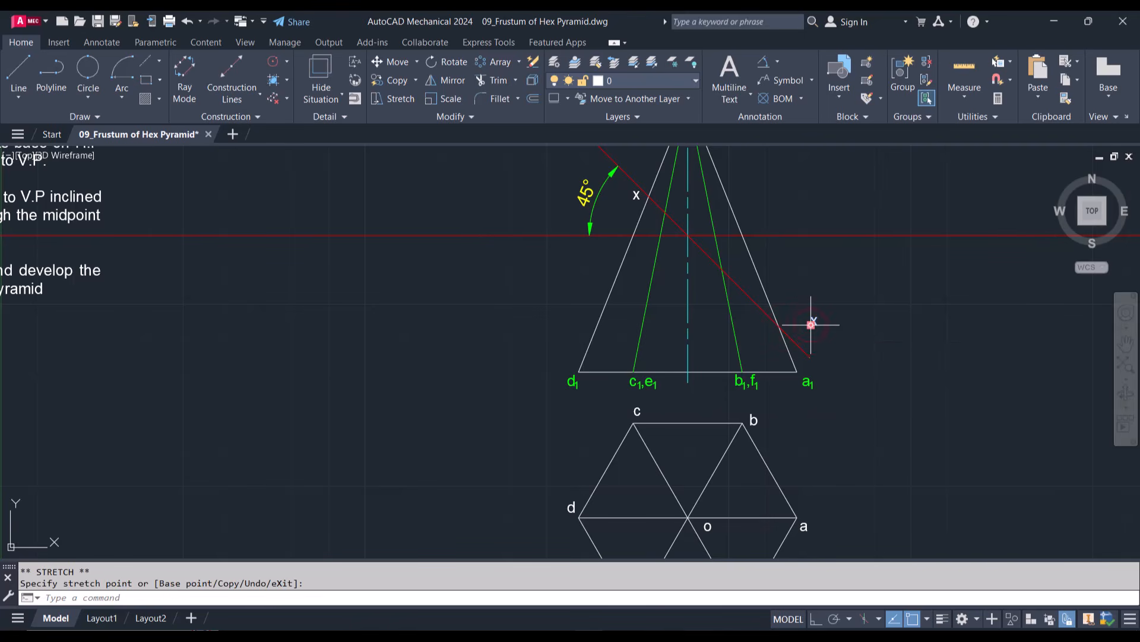
pyautogui.click(824, 363)
pyautogui.press('Escape')
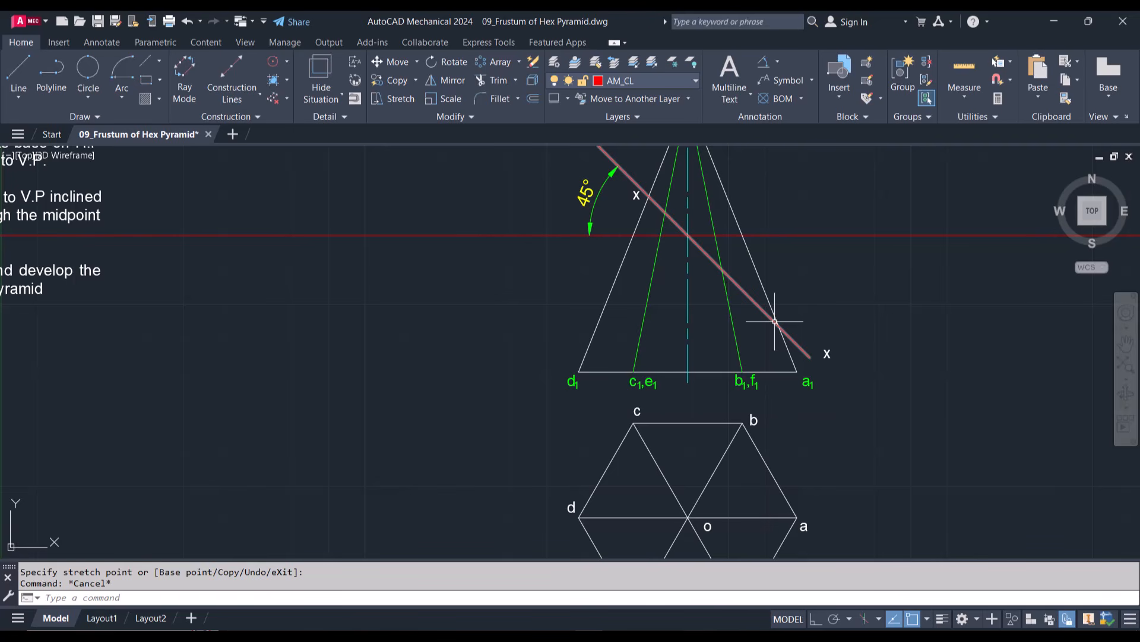
# Step: With object snap off, copy the a₁ label beside the cutting-plane crossings, once at each outer edge and twice at each green inner edge
pyautogui.click(806, 380)
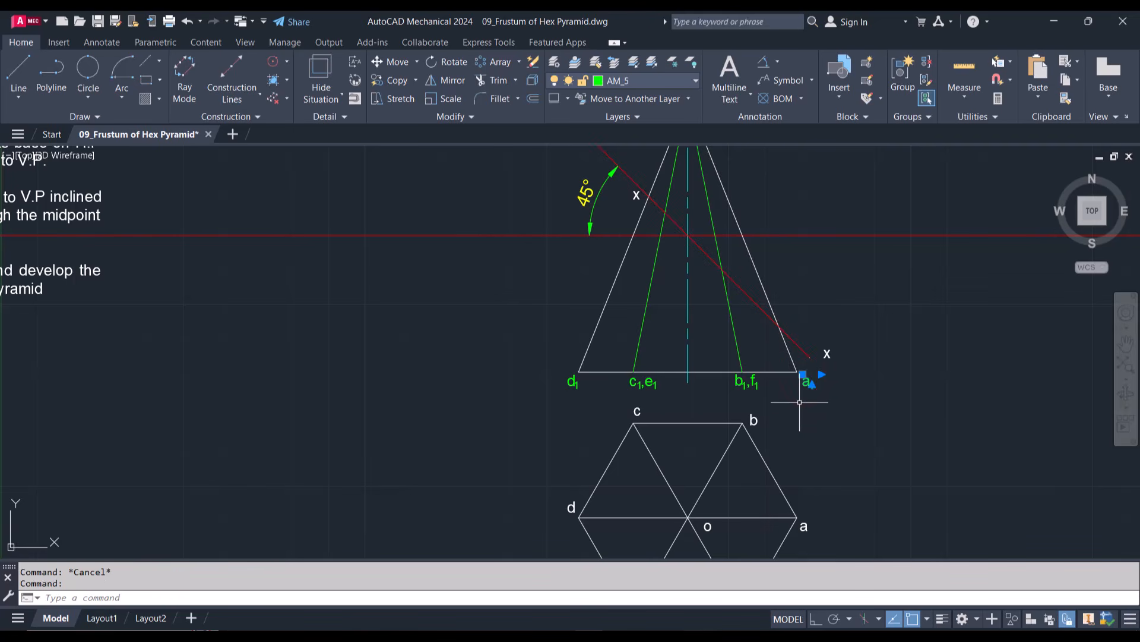
pyautogui.write('co')
pyautogui.press('Return')
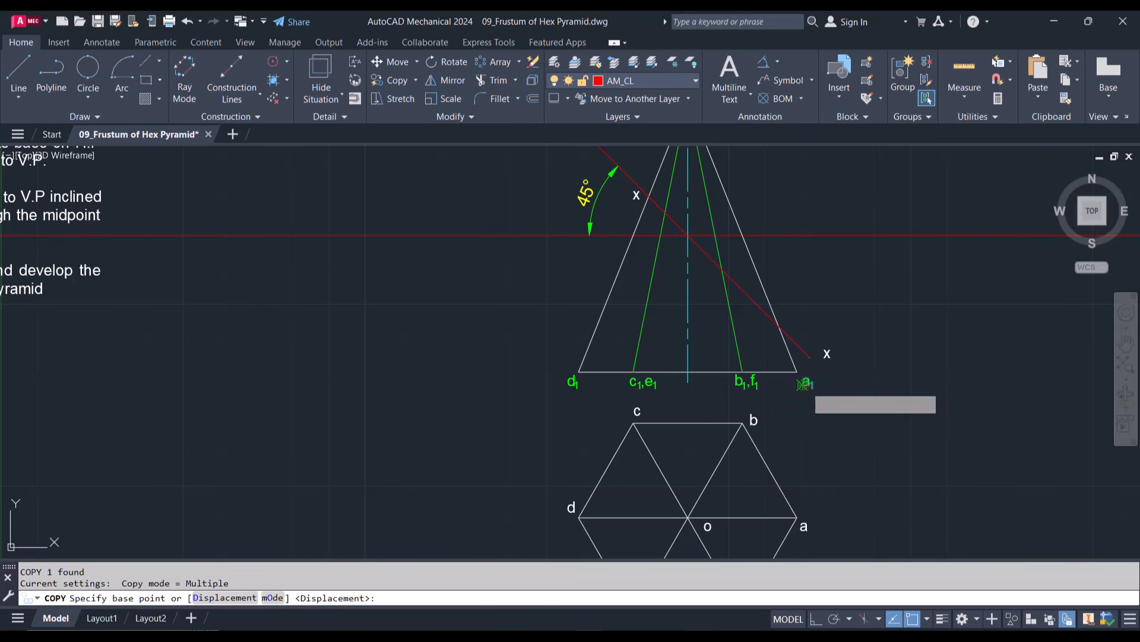
pyautogui.click(803, 384)
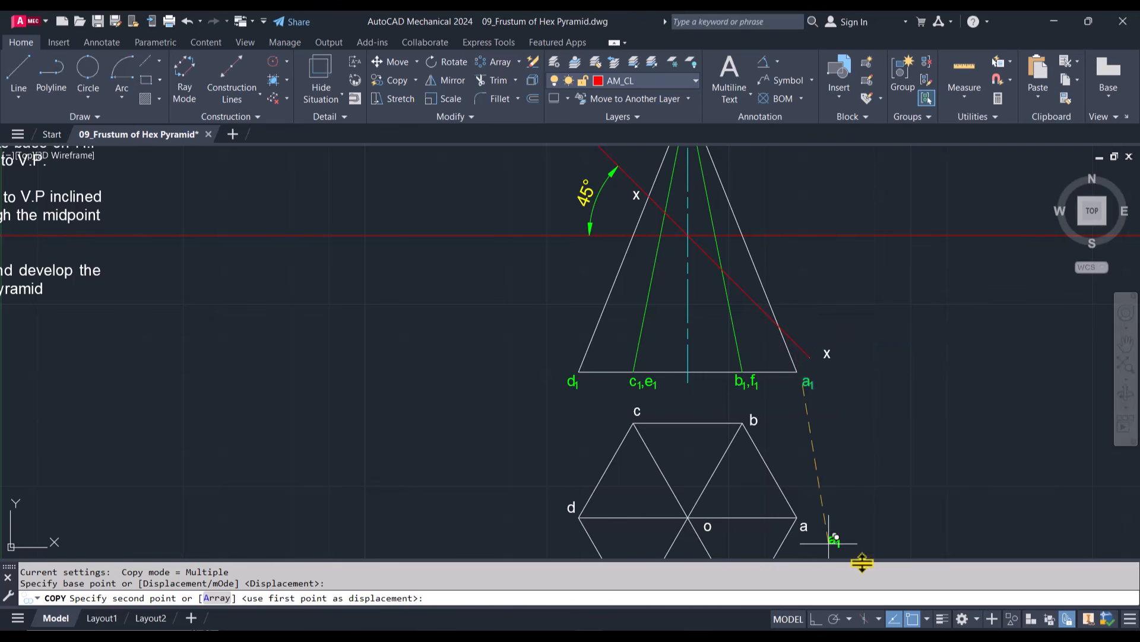
pyautogui.click(915, 618)
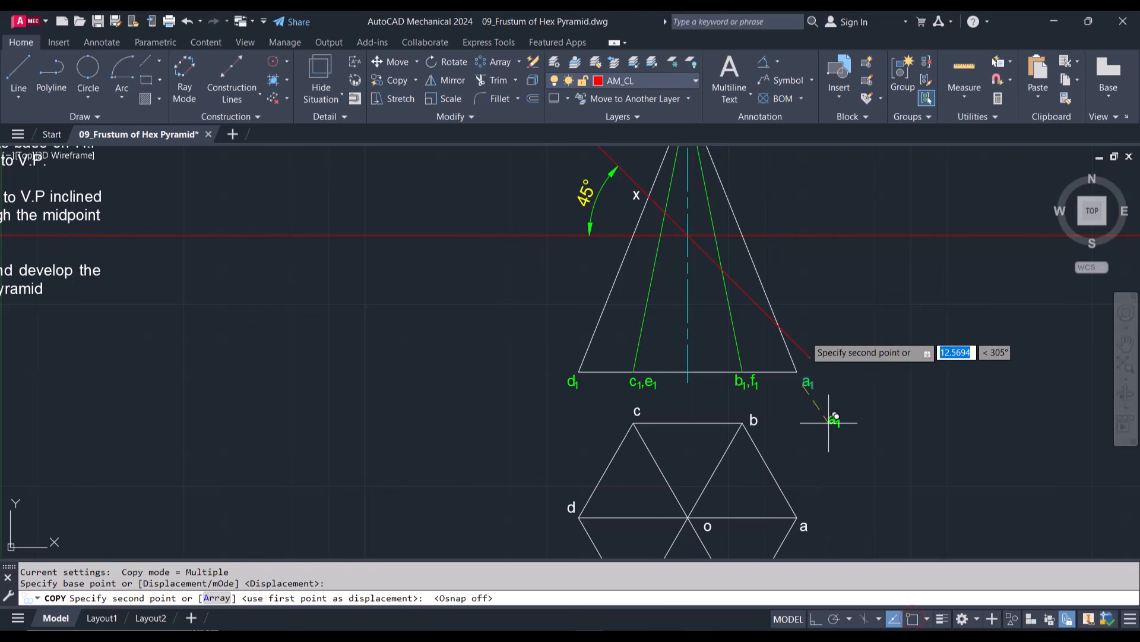
pyautogui.click(790, 315)
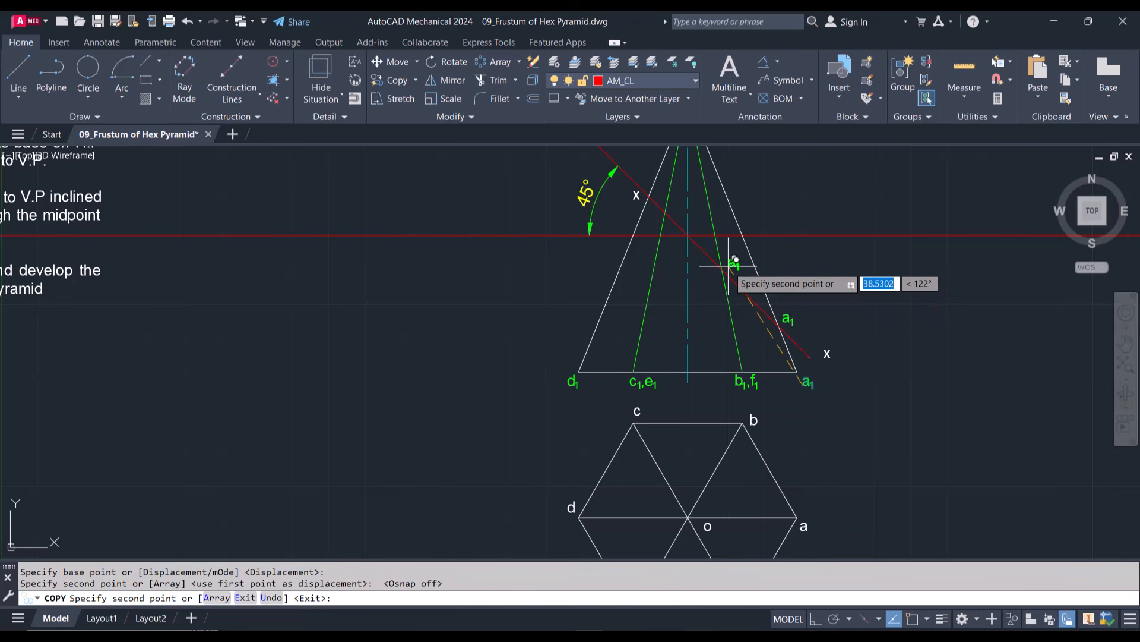
pyautogui.click(732, 260)
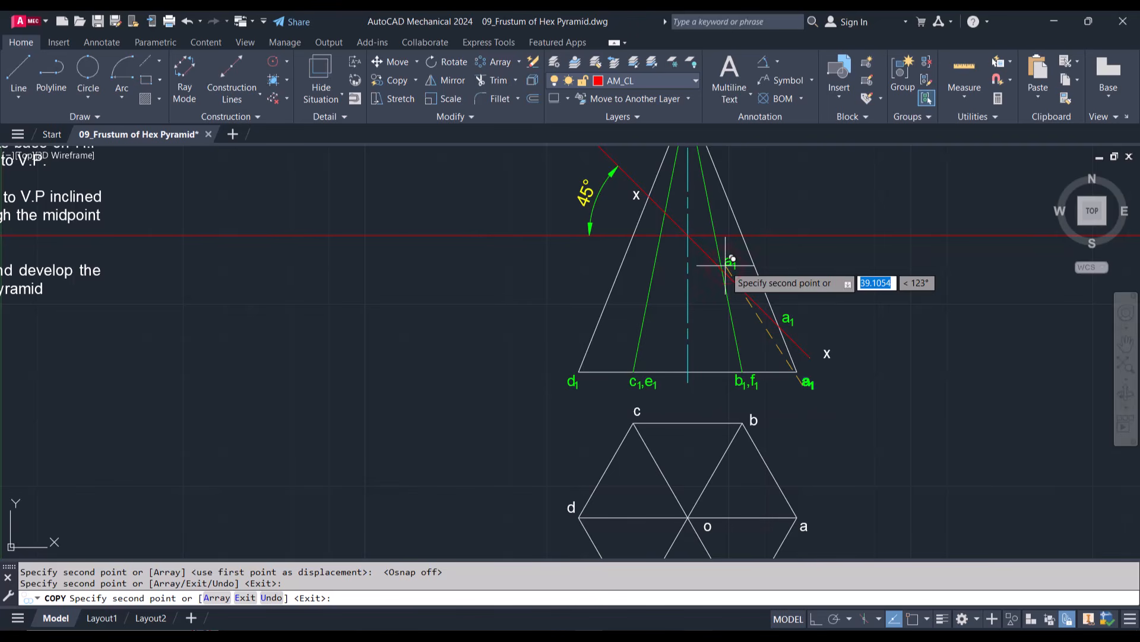
pyautogui.click(672, 208)
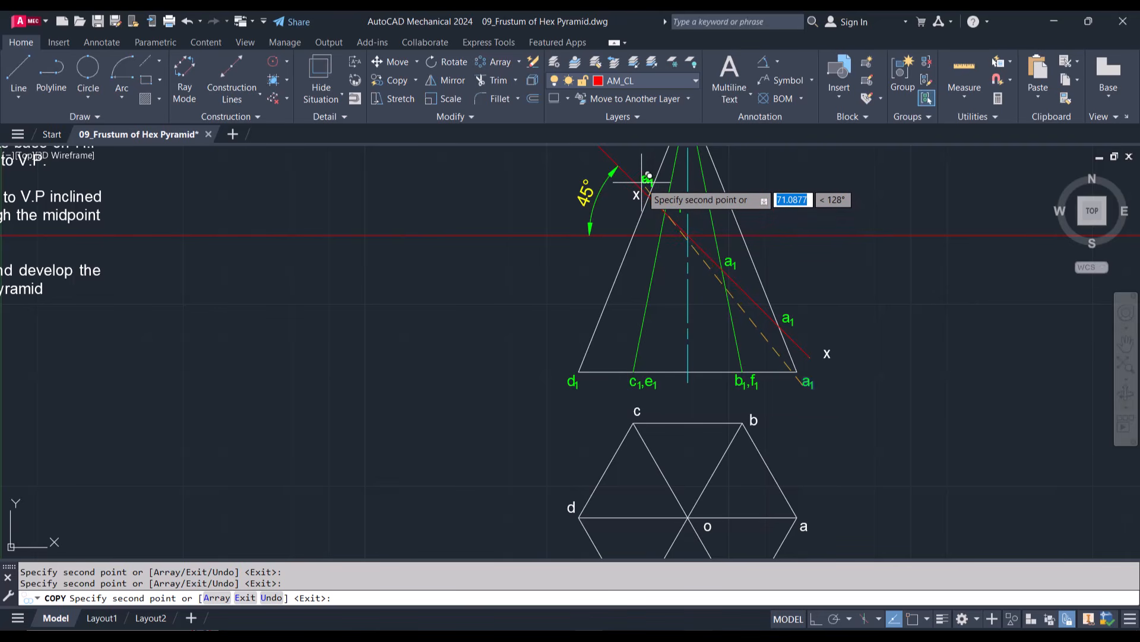
pyautogui.click(673, 224)
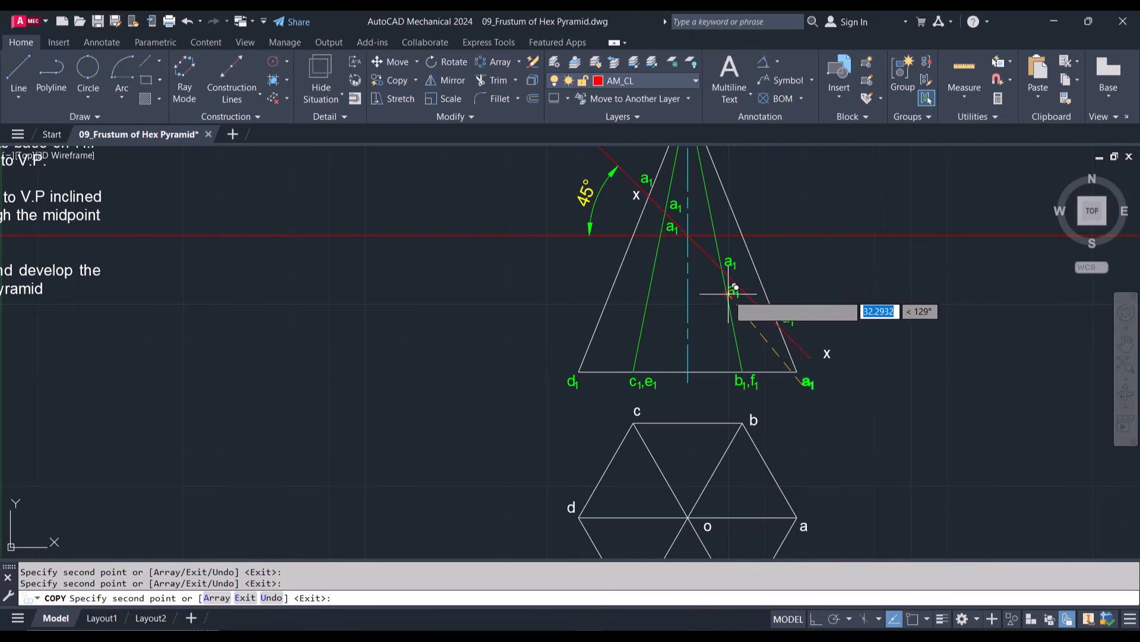
pyautogui.click(735, 287)
pyautogui.press('Escape')
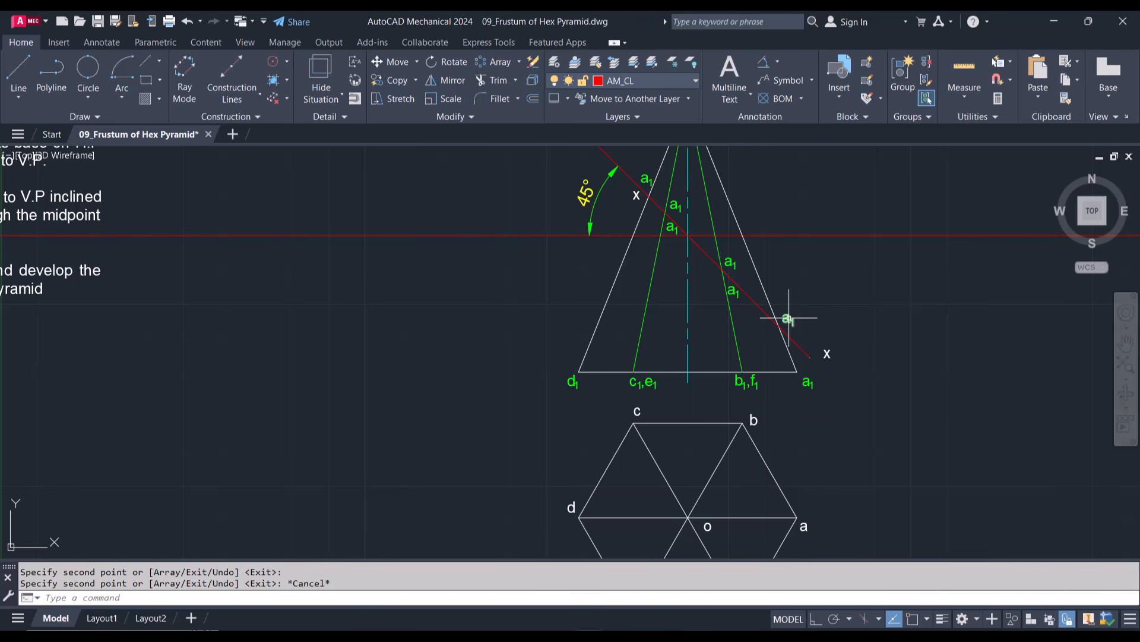
# Step: Change the copied label at the o₁a₁ edge to 1₁ and the upper one at the b₁,f₁ edge to 2₁
pyautogui.doubleClick(788, 318)
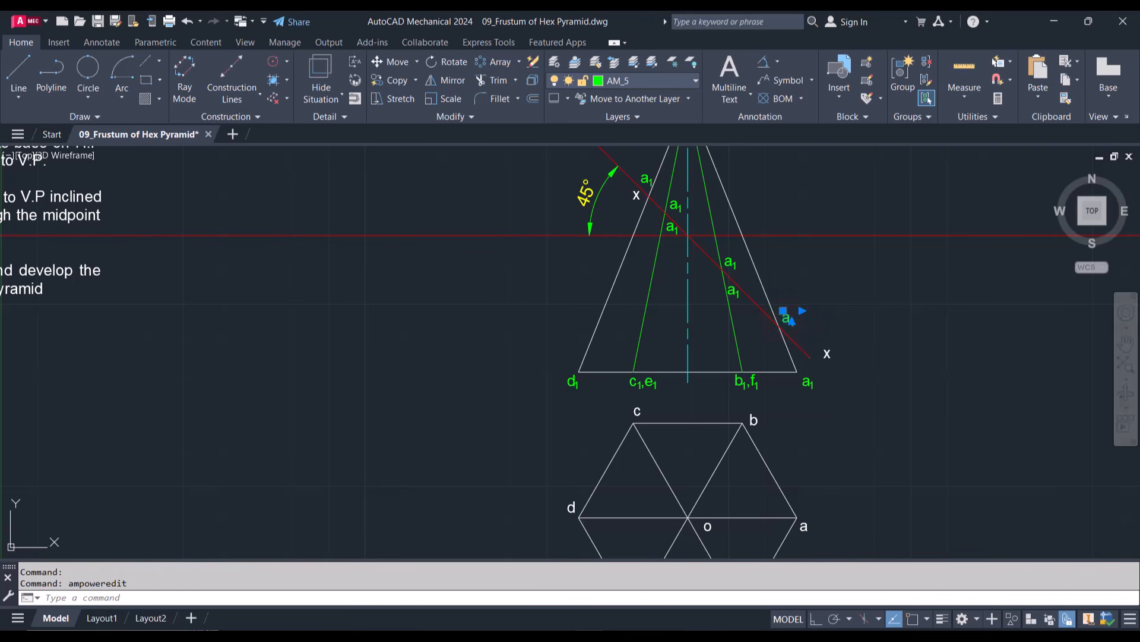
pyautogui.press('BackSpace')
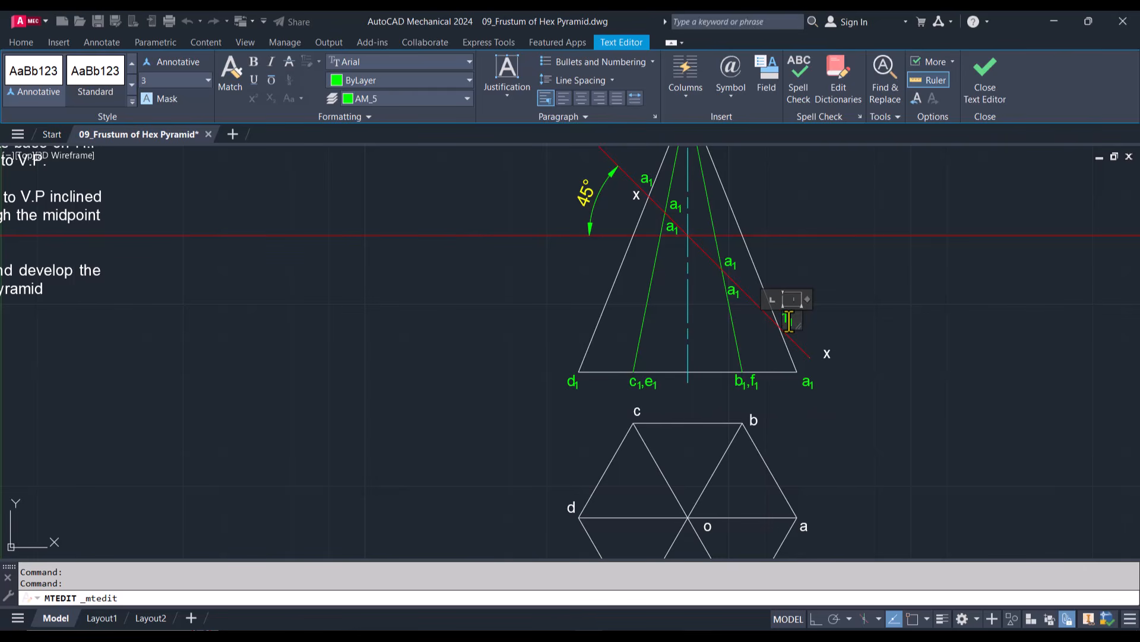
pyautogui.write('1')
pyautogui.click(729, 259)
pyautogui.doubleClick(729, 259)
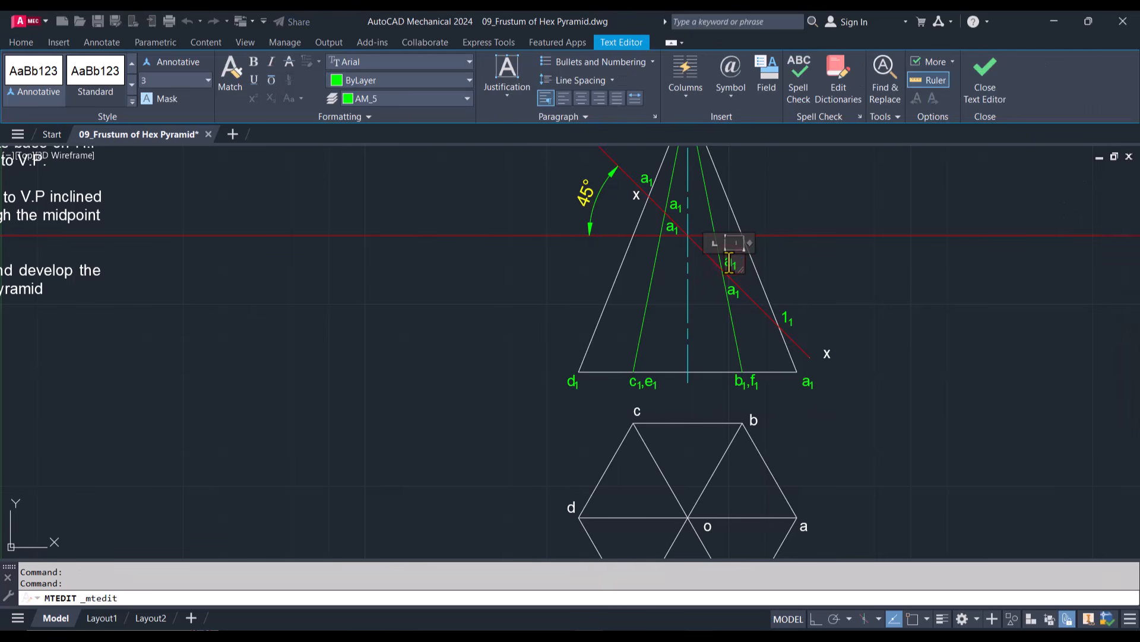
pyautogui.write('2')
# Step: Change the upper copied label at the c₁,e₁ edge to 3₁ and the one at the o₁d₁ edge to 4₁
pyautogui.click(674, 205)
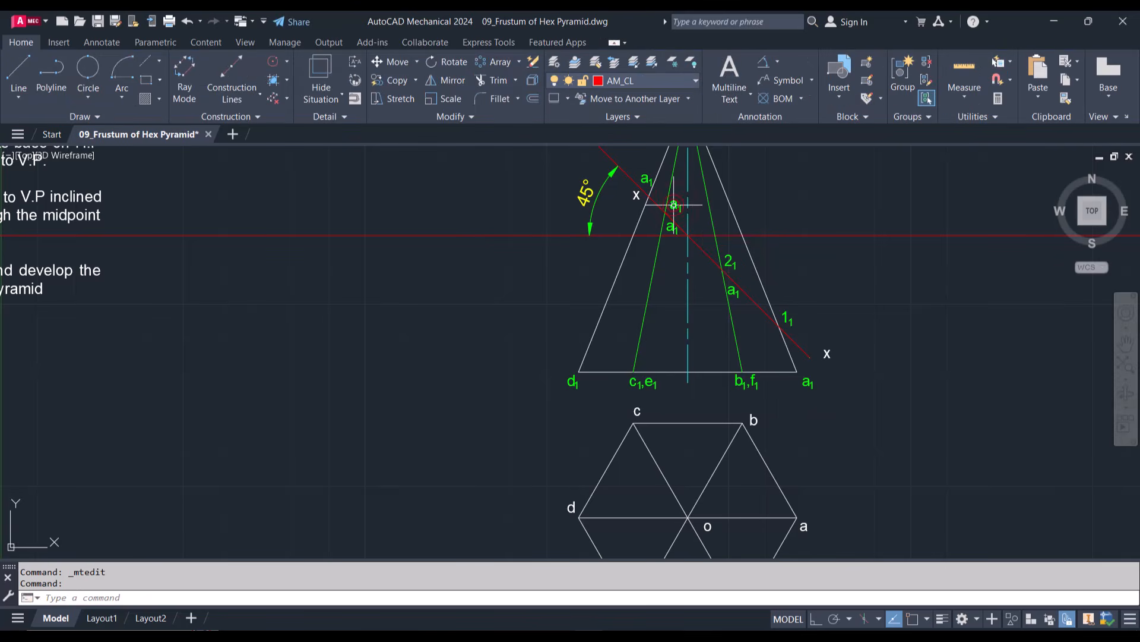
pyautogui.doubleClick(675, 205)
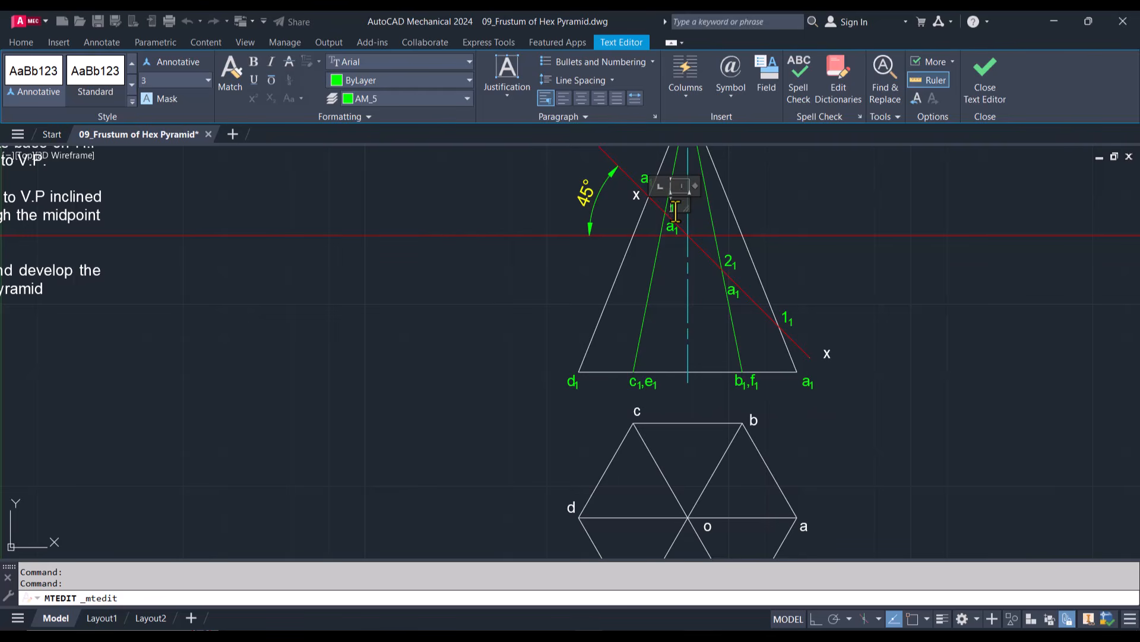
pyautogui.write('3')
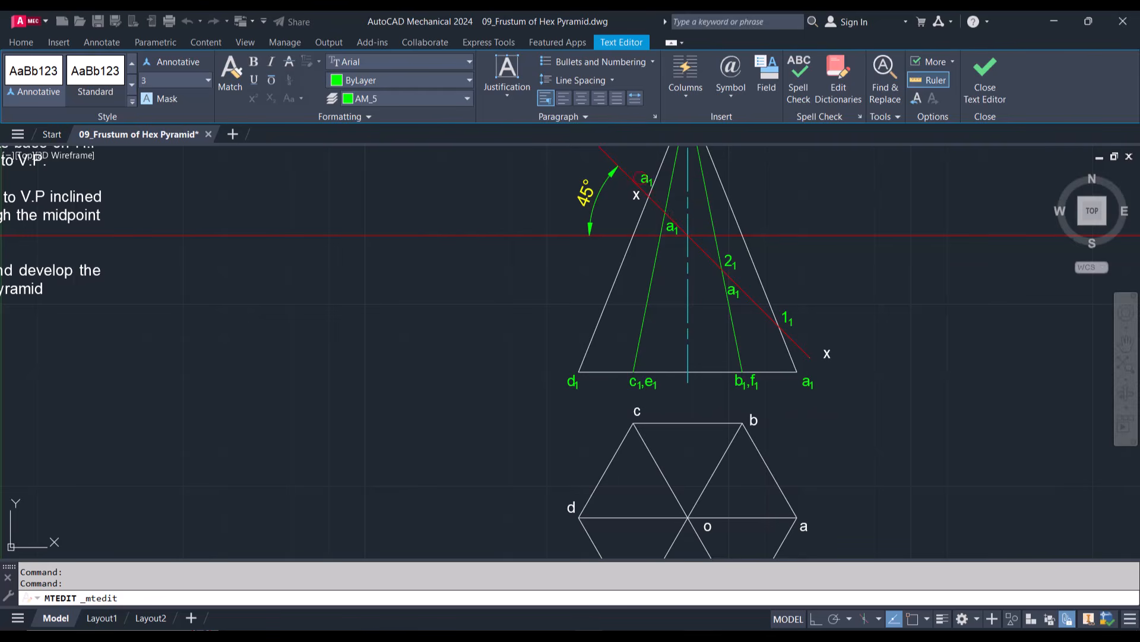
pyautogui.click(651, 167)
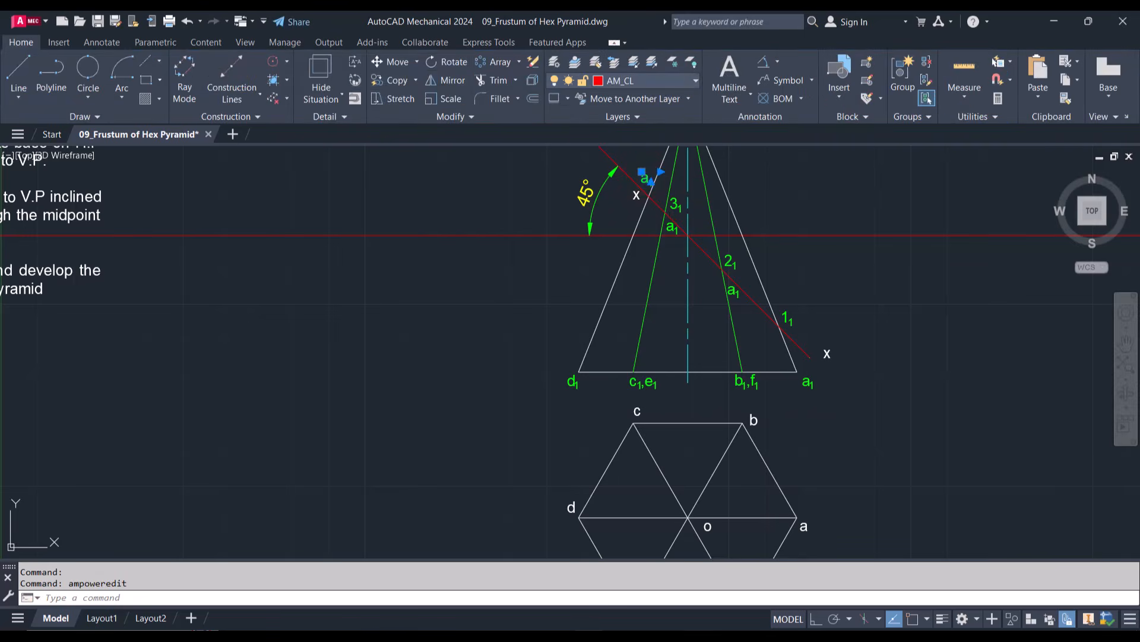
pyautogui.doubleClick(651, 179)
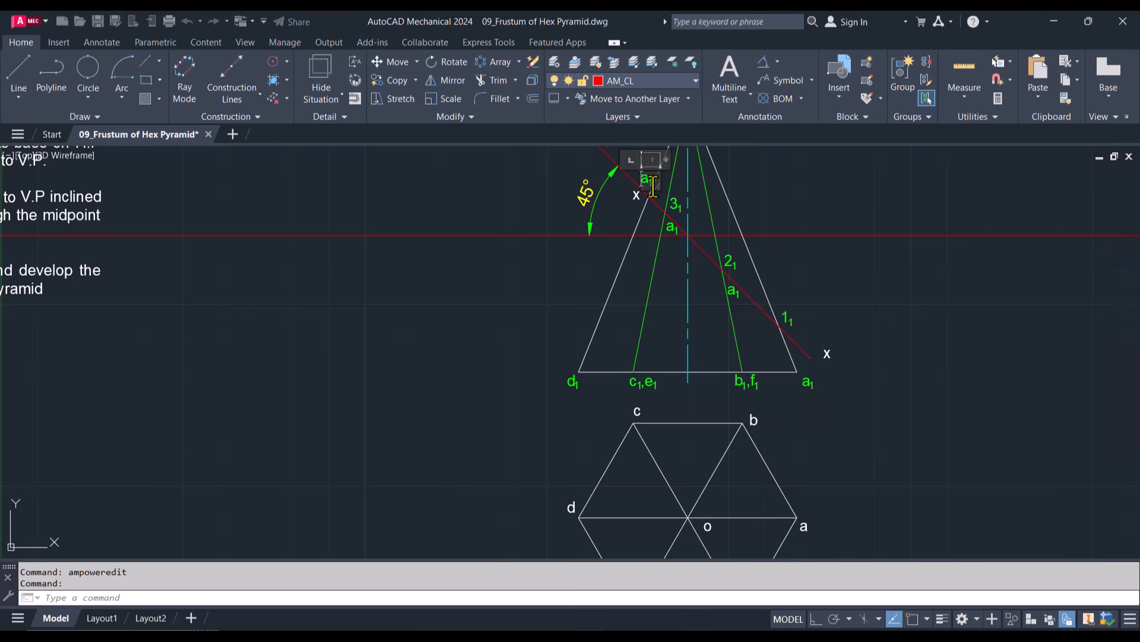
pyautogui.press('BackSpace')
pyautogui.write('4')
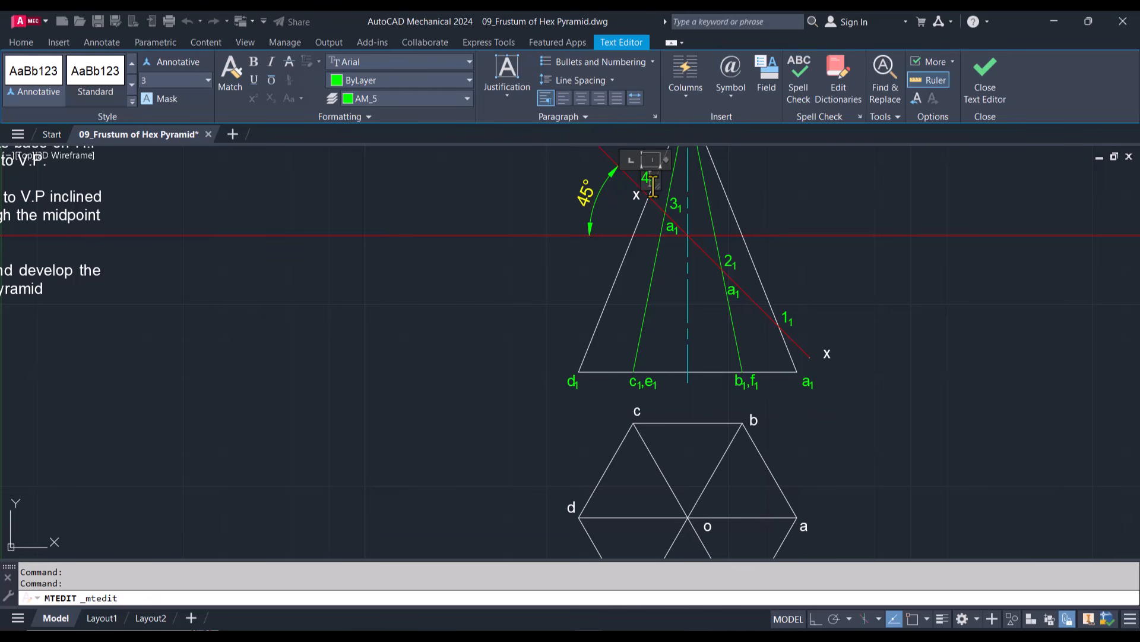
# Step: Change the lower copied label at the c₁,e₁ edge to 5₁ and the lower one at the b₁,f₁ edge to 6₁
pyautogui.click(669, 227)
pyautogui.doubleClick(670, 228)
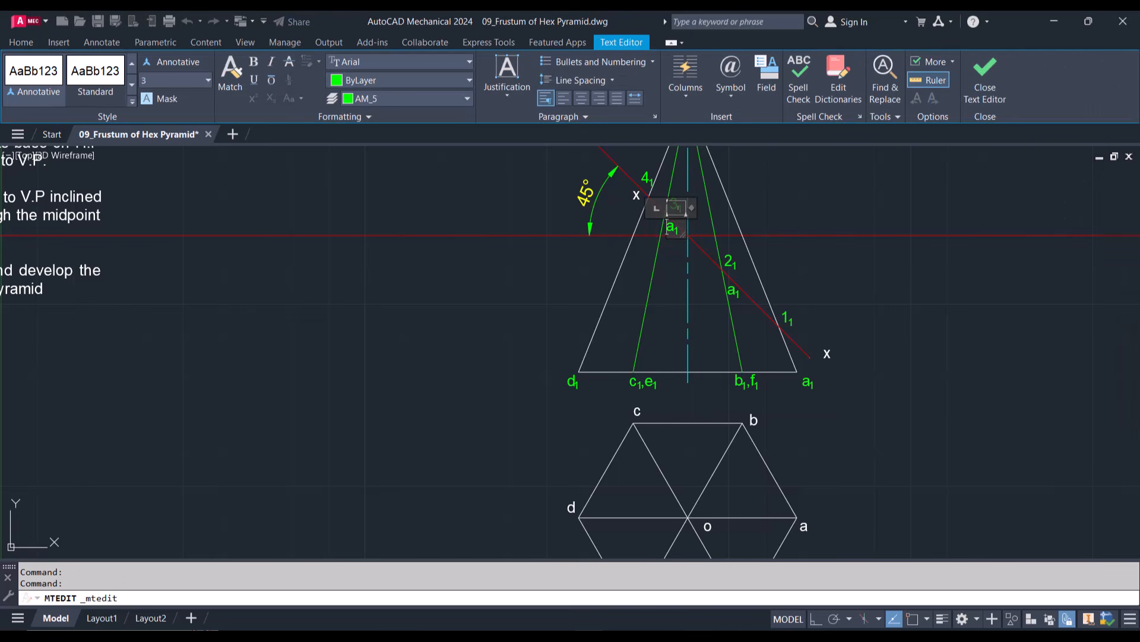
pyautogui.write('5')
pyautogui.click(729, 288)
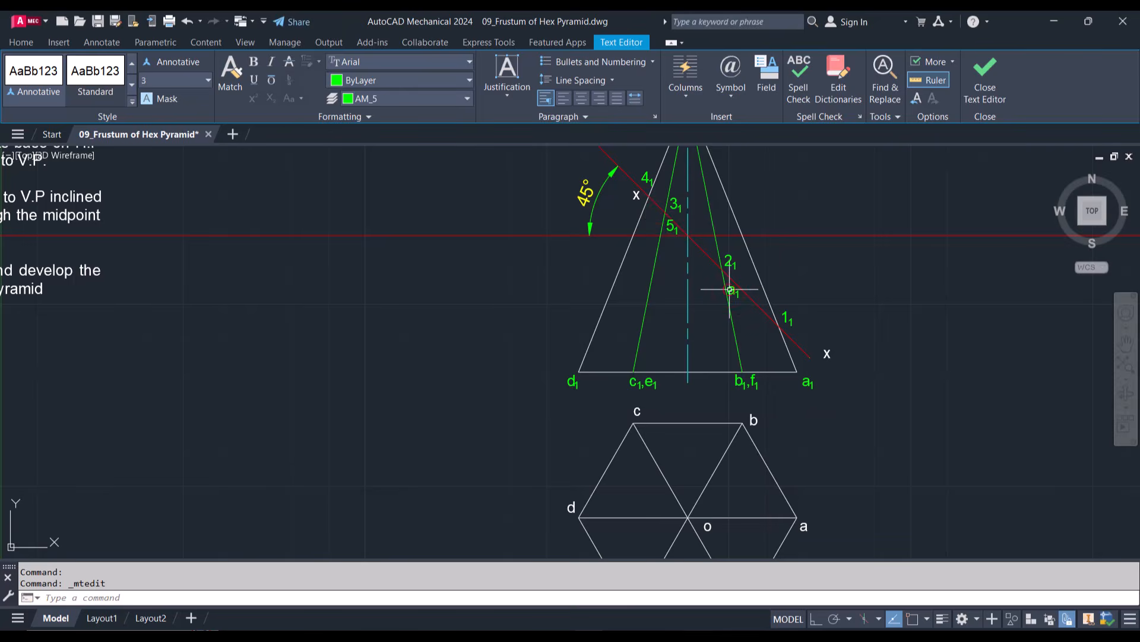
pyautogui.doubleClick(731, 289)
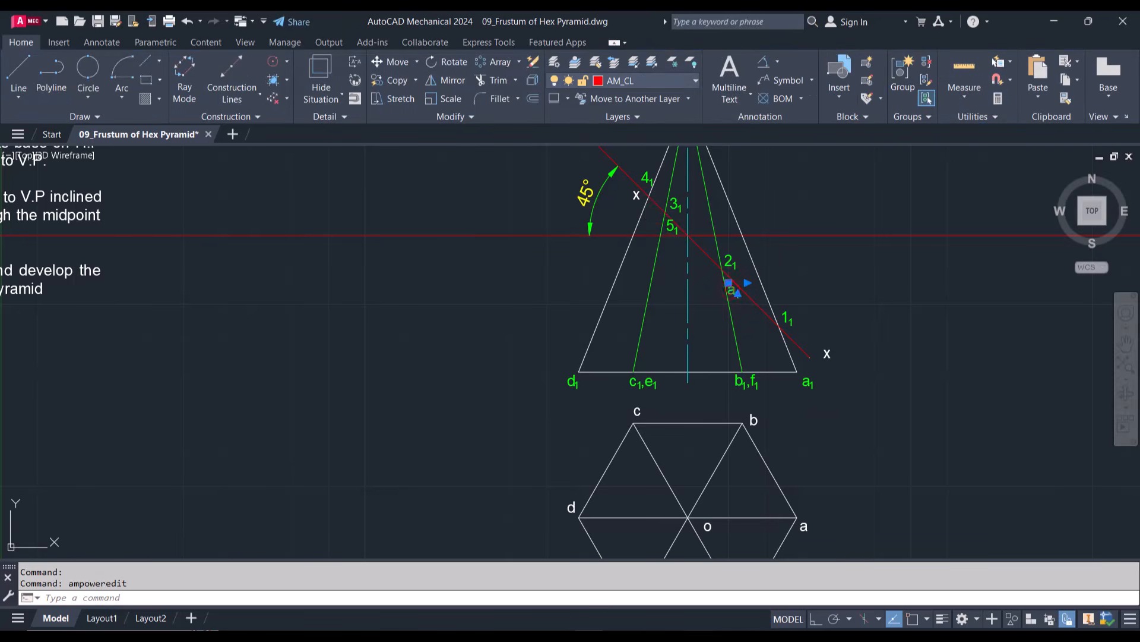
pyautogui.press('Delete')
pyautogui.write('6')
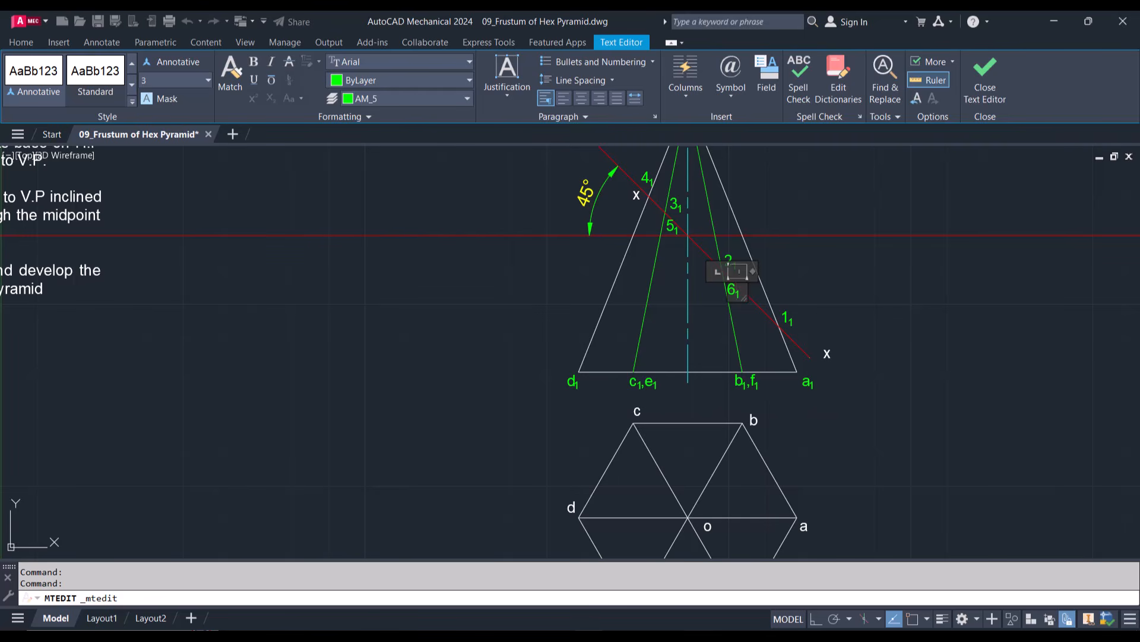
pyautogui.click(747, 335)
pyautogui.press('Escape')
# Step: Set the point style to a circle with a plus-shaped cross
pyautogui.scroll(-2, 747, 331)
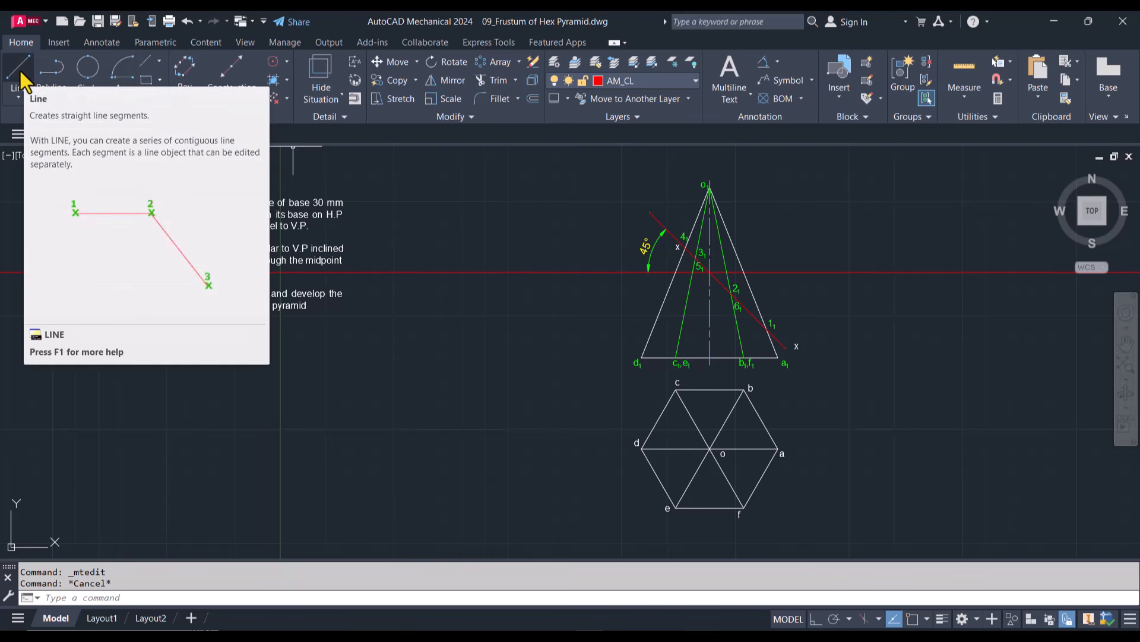
pyautogui.press('Escape')
pyautogui.write('pty')
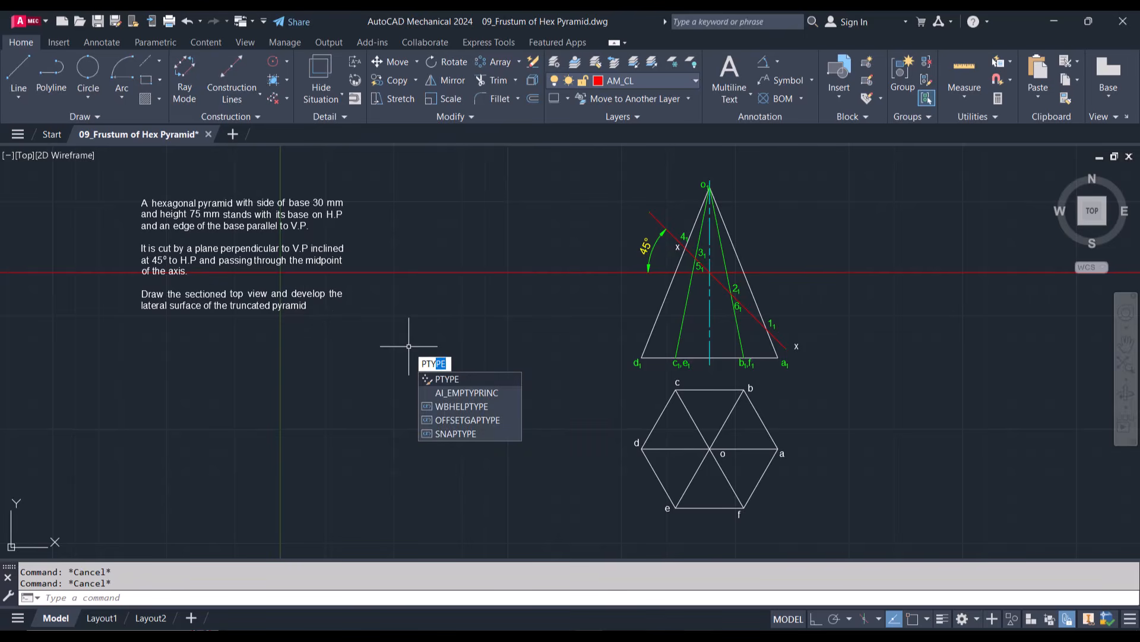
pyautogui.press('Return')
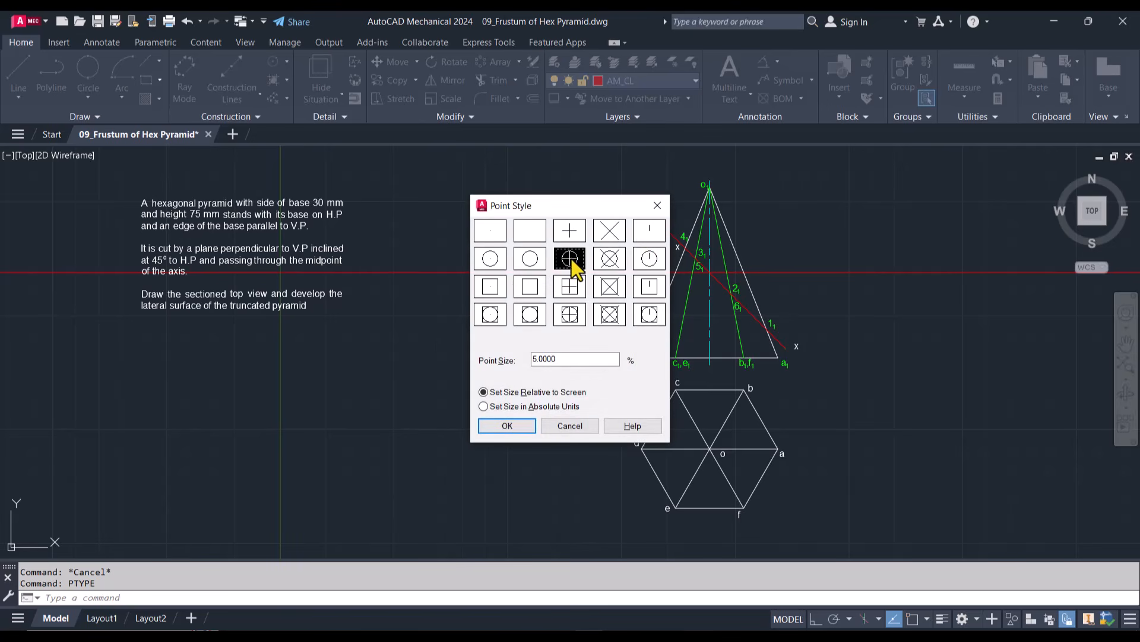
pyautogui.click(522, 428)
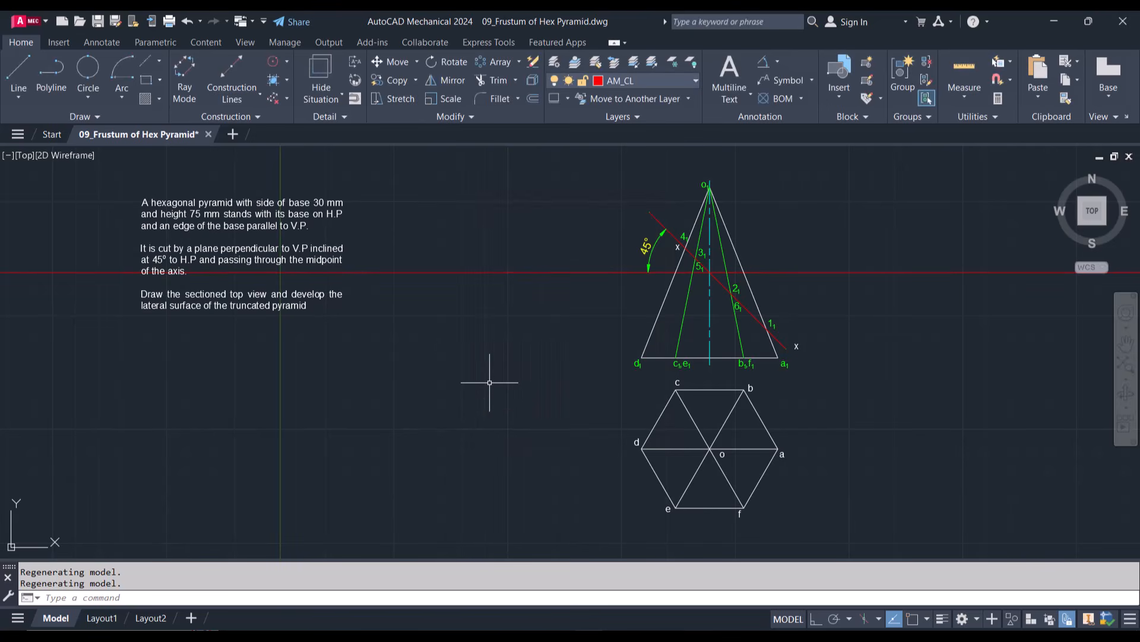
# Step: With object snap on, place a point on top-view line oa, directly below cutting-plane intersection 1₁
pyautogui.write('po')
pyautogui.press('Return')
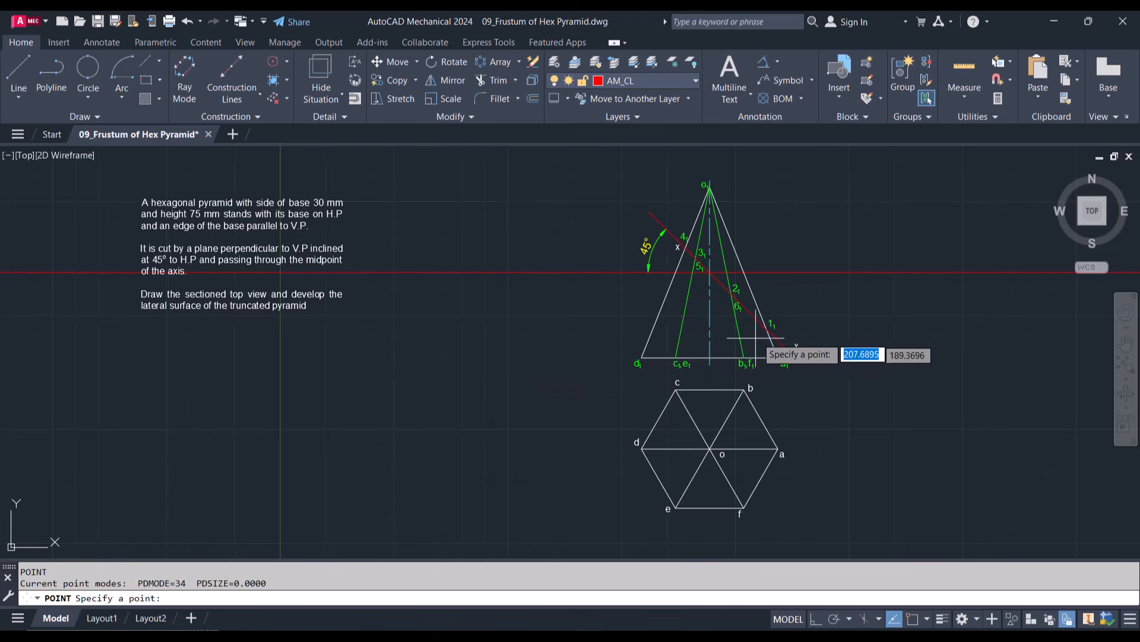
pyautogui.click(914, 621)
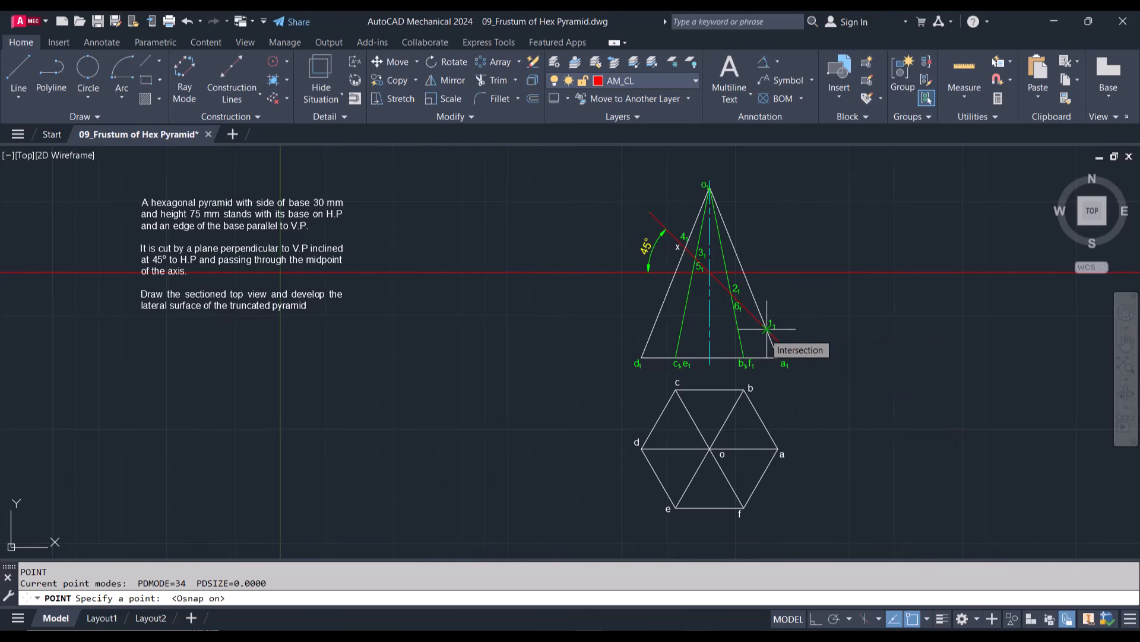
pyautogui.click(767, 448)
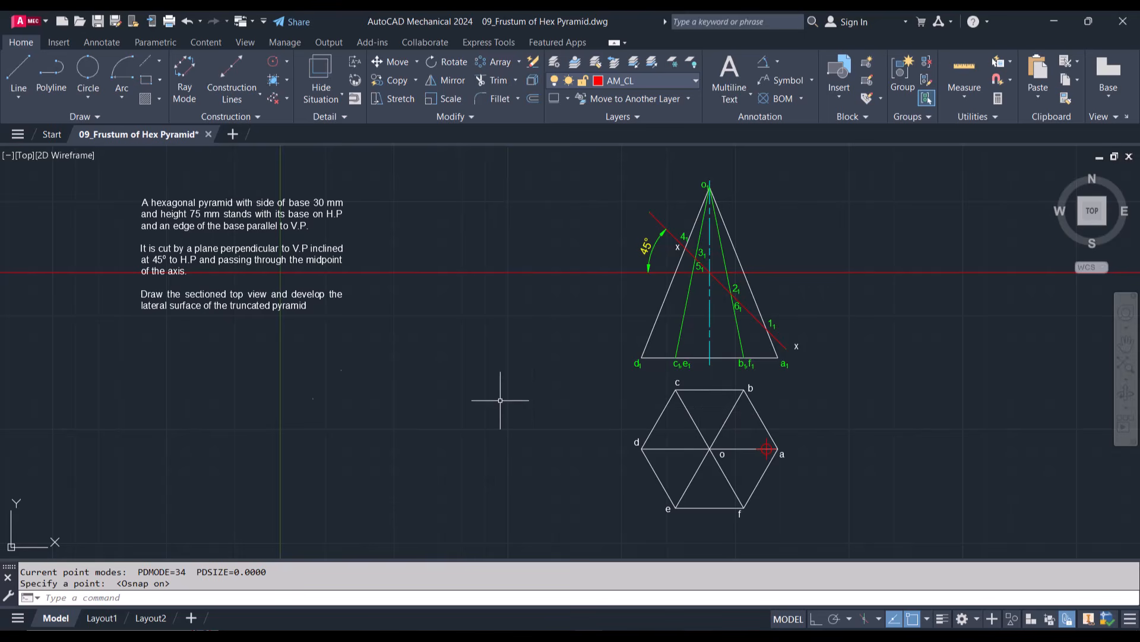
# Step: Set the point display size to 3% relative to the screen
pyautogui.press('Return')
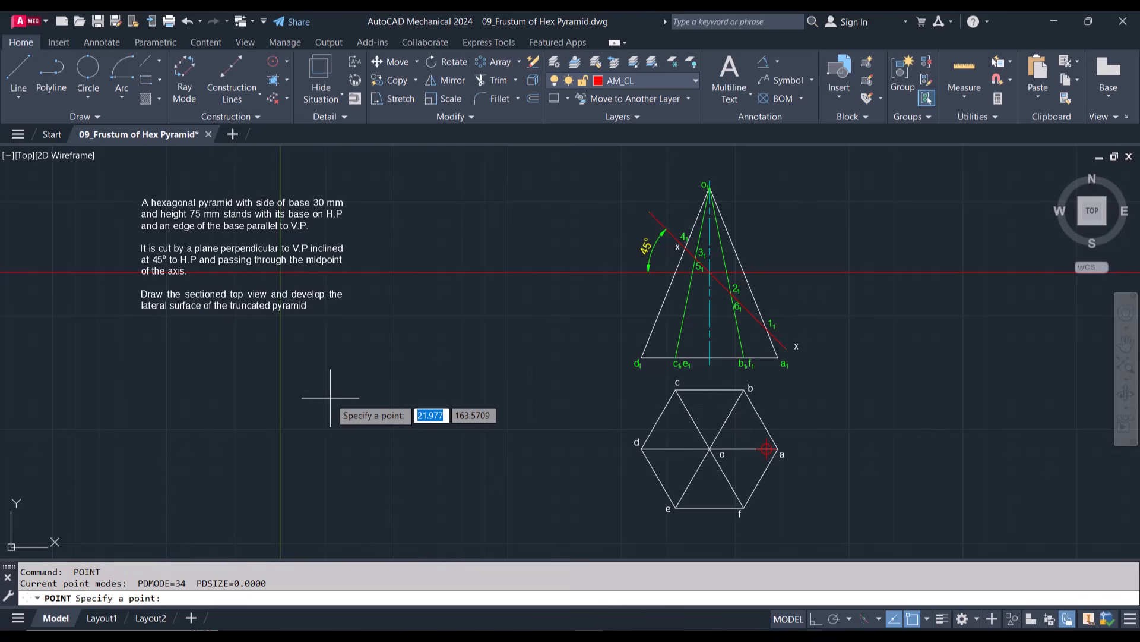
pyautogui.press('Escape')
pyautogui.write('PTY')
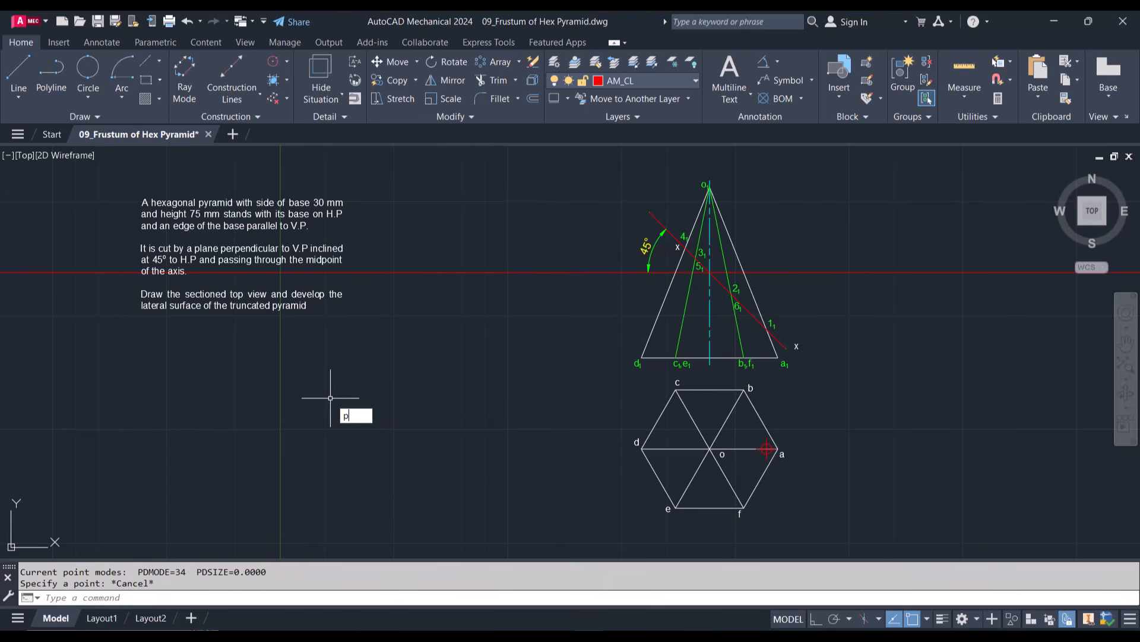
pyautogui.press('Return')
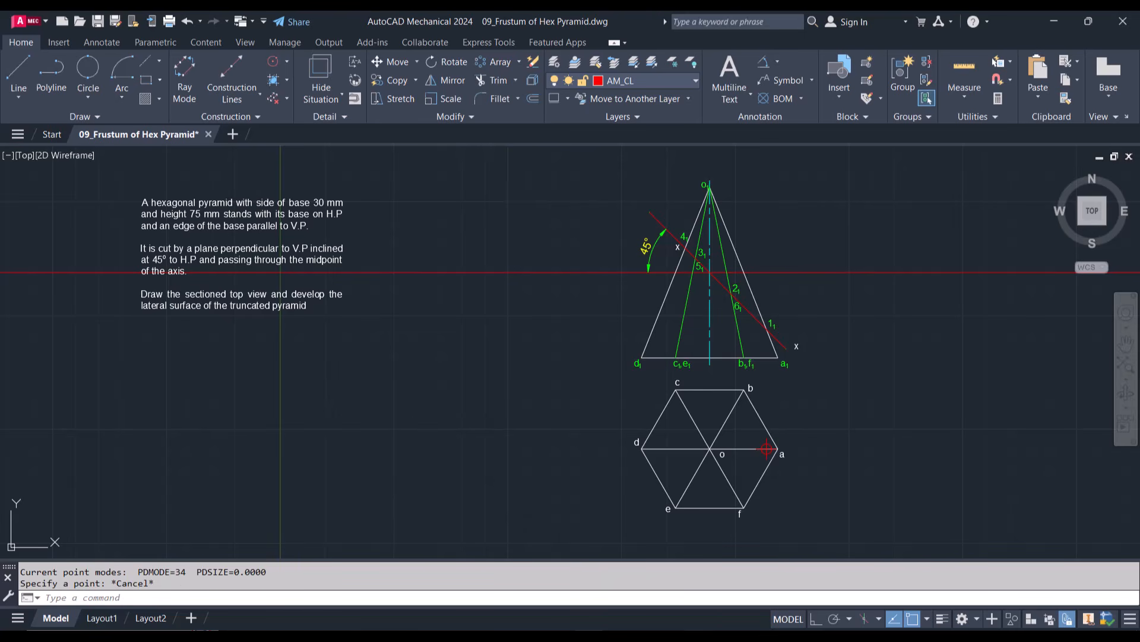
pyautogui.moveTo(556, 359); pyautogui.dragTo(512, 359)
pyautogui.write('3')
pyautogui.press('Return')
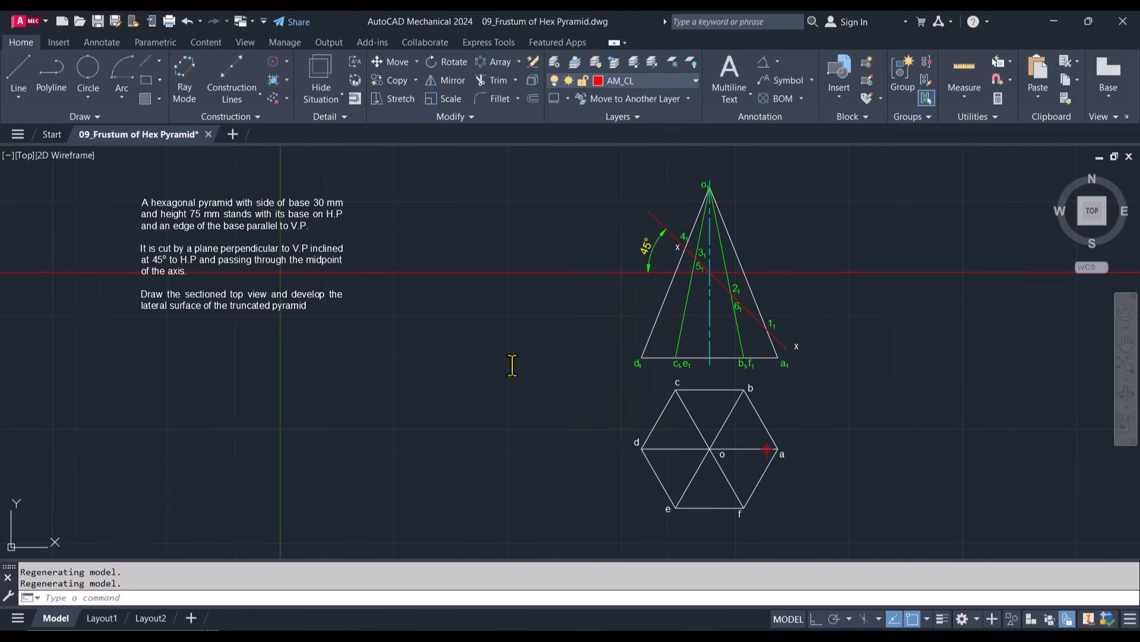
# Step: Place points on top-view lines ob, oc and od, directly below cutting-plane intersections 2₁, 3₁ and 4₁
pyautogui.write('po')
pyautogui.press('Return')
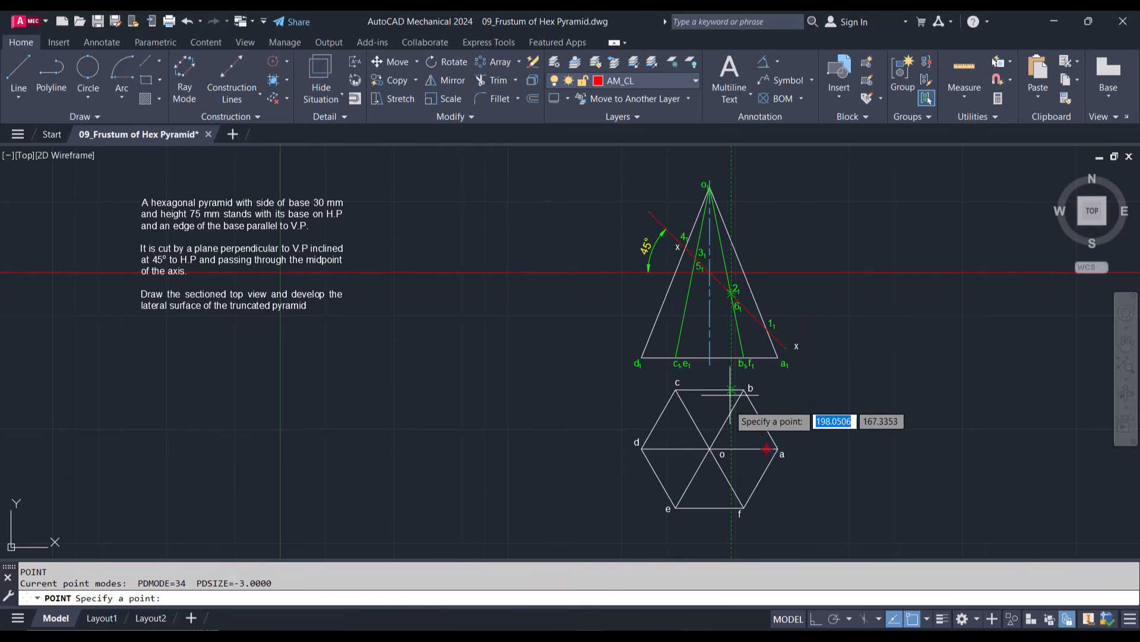
pyautogui.click(730, 412)
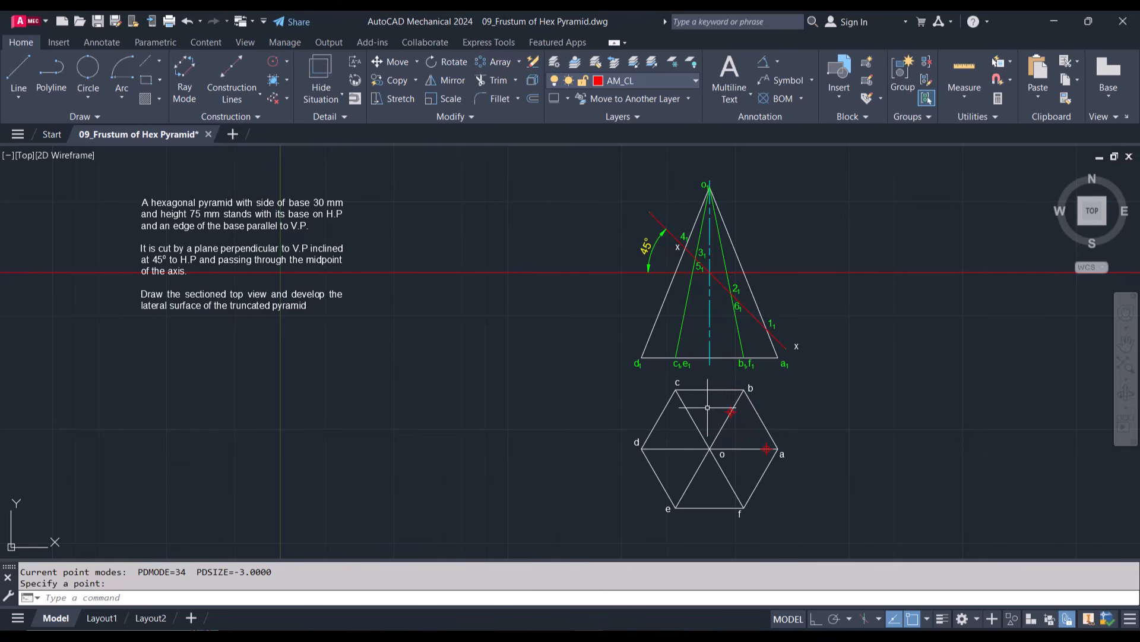
pyautogui.press('Return')
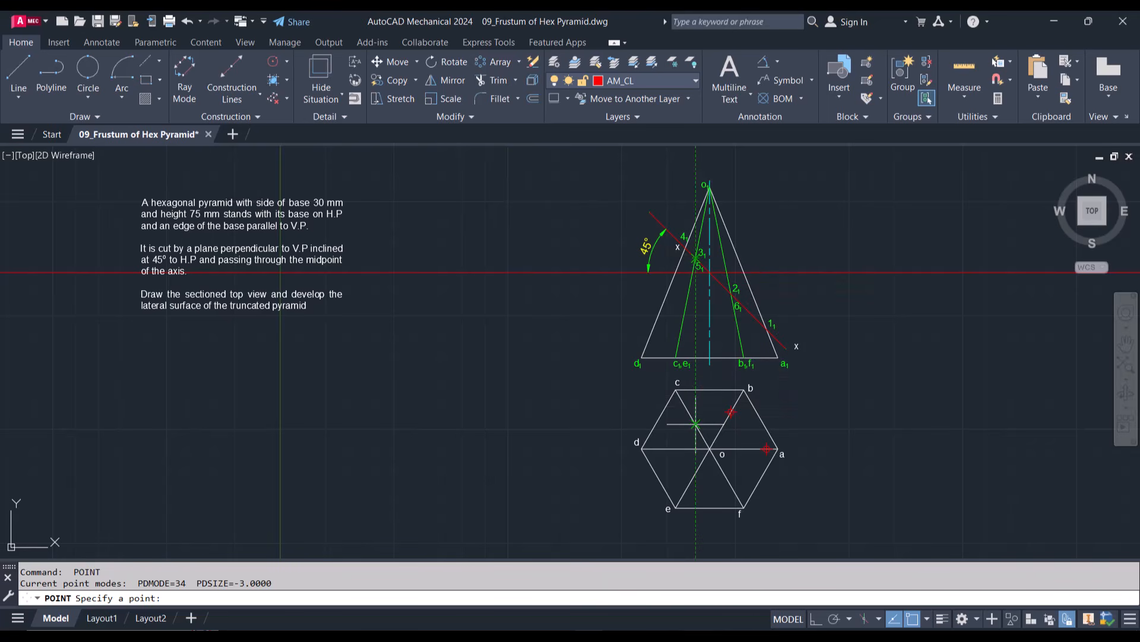
pyautogui.click(696, 424)
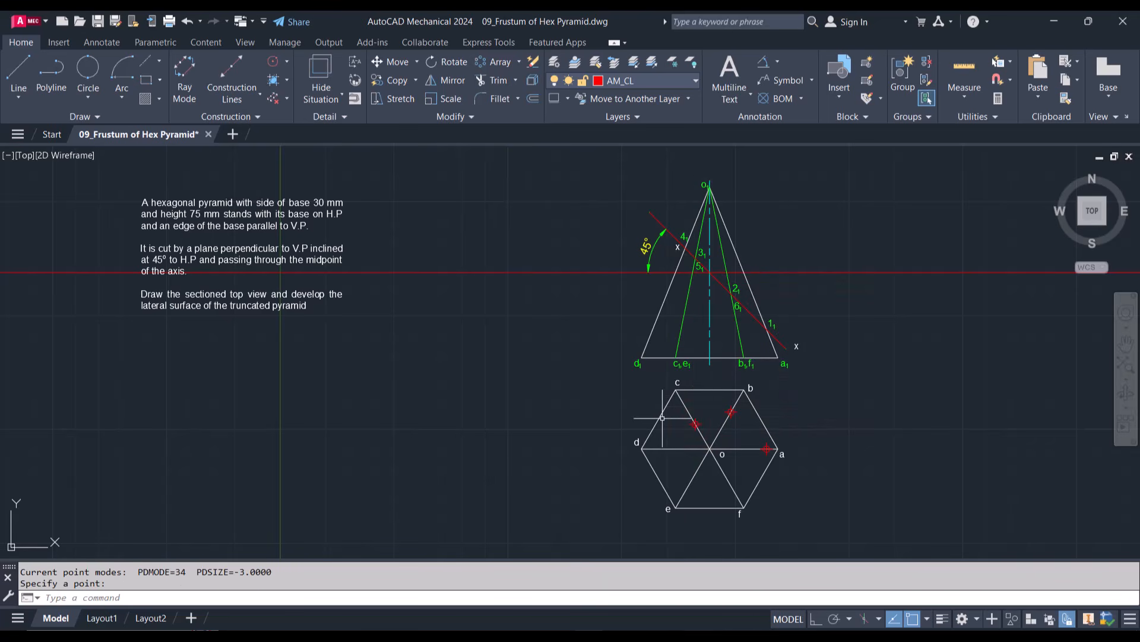
pyautogui.press('Return')
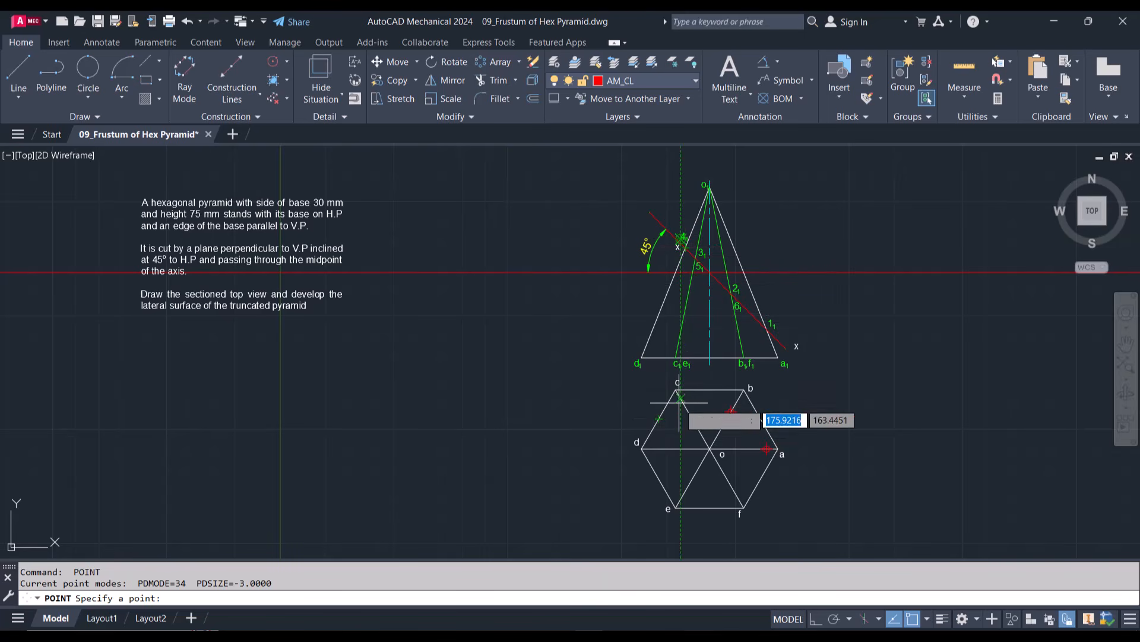
pyautogui.click(681, 448)
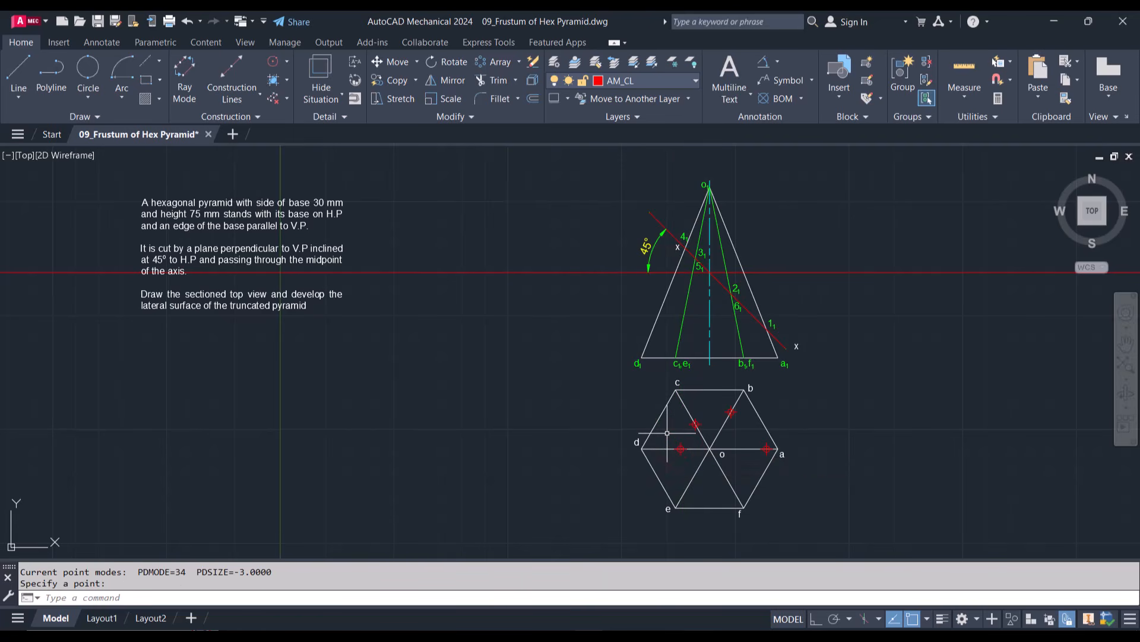
# Step: Place points on top-view lines oe and of, vertically aligned with the points on oc and ob
pyautogui.press('Return')
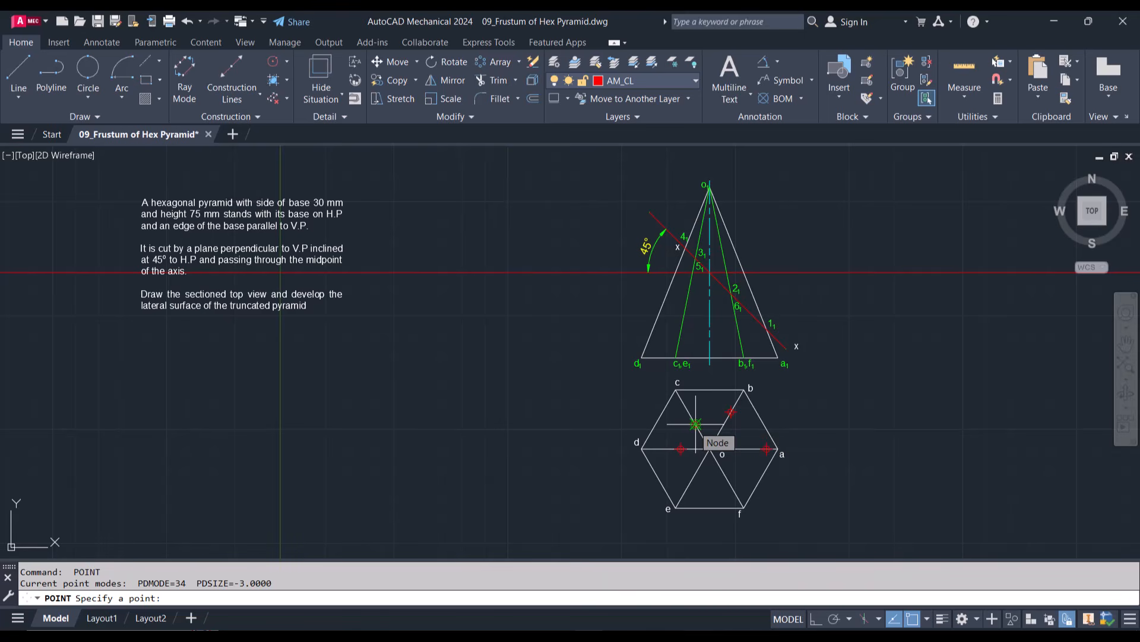
pyautogui.click(696, 474)
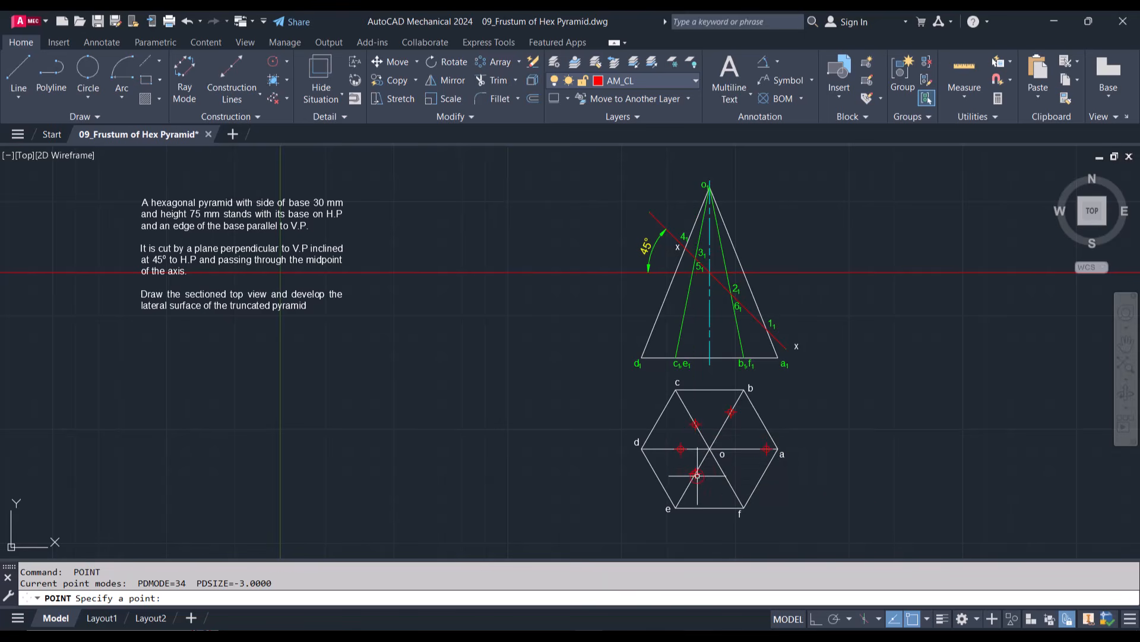
pyautogui.press('Return')
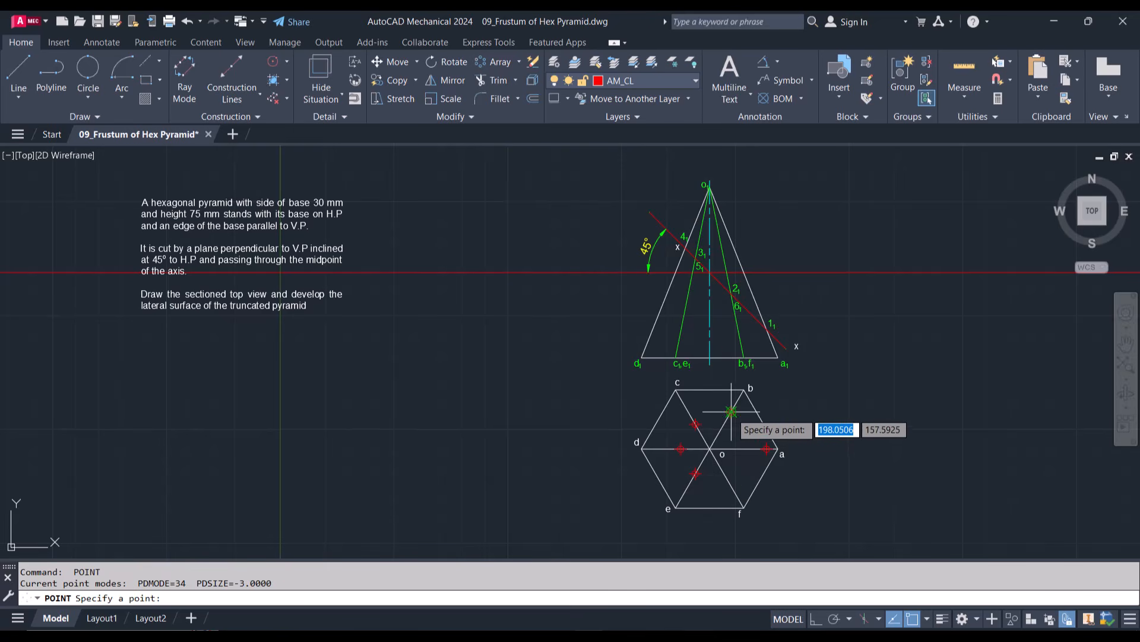
pyautogui.click(731, 485)
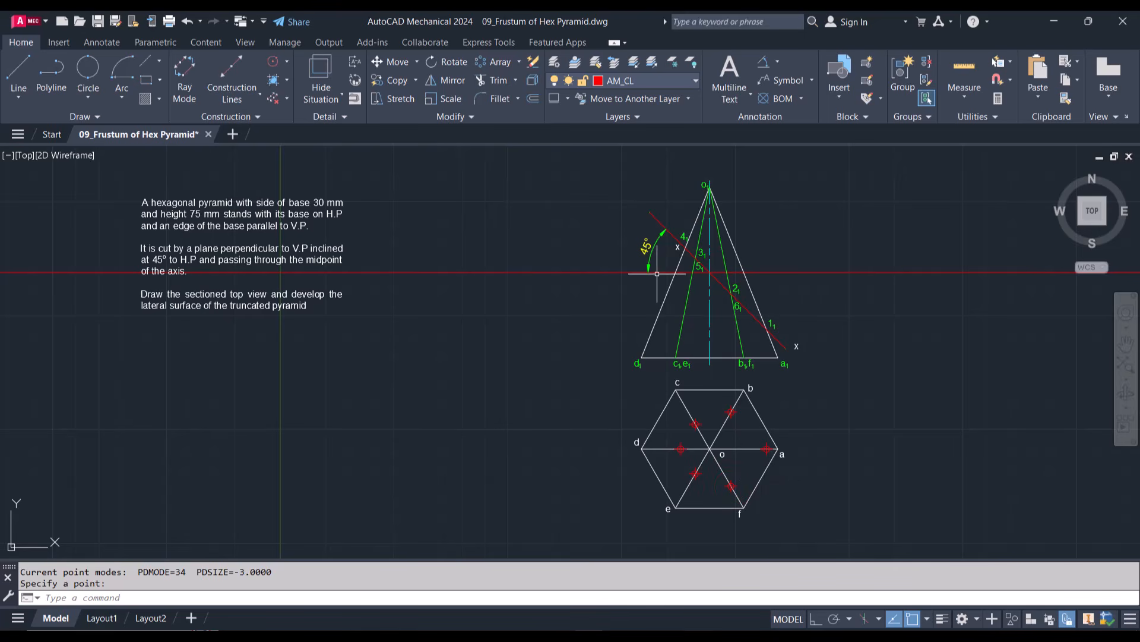
# Step: On layer 0, draw a closed line outline through the six top-view points, starting and ending at the one on oa
pyautogui.click(626, 80)
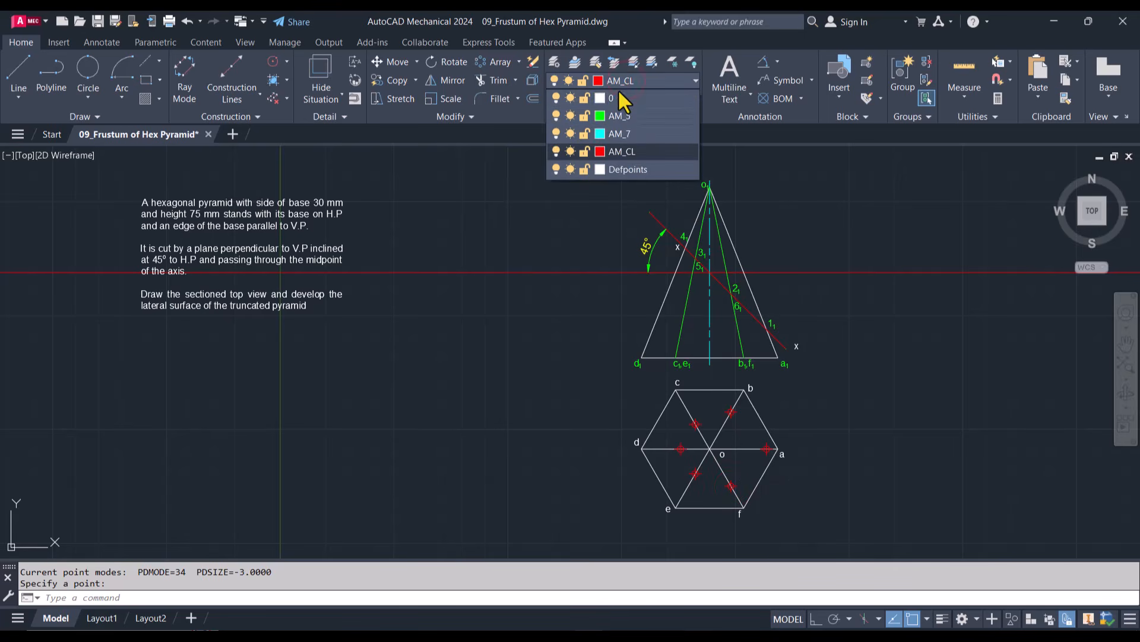
pyautogui.click(616, 97)
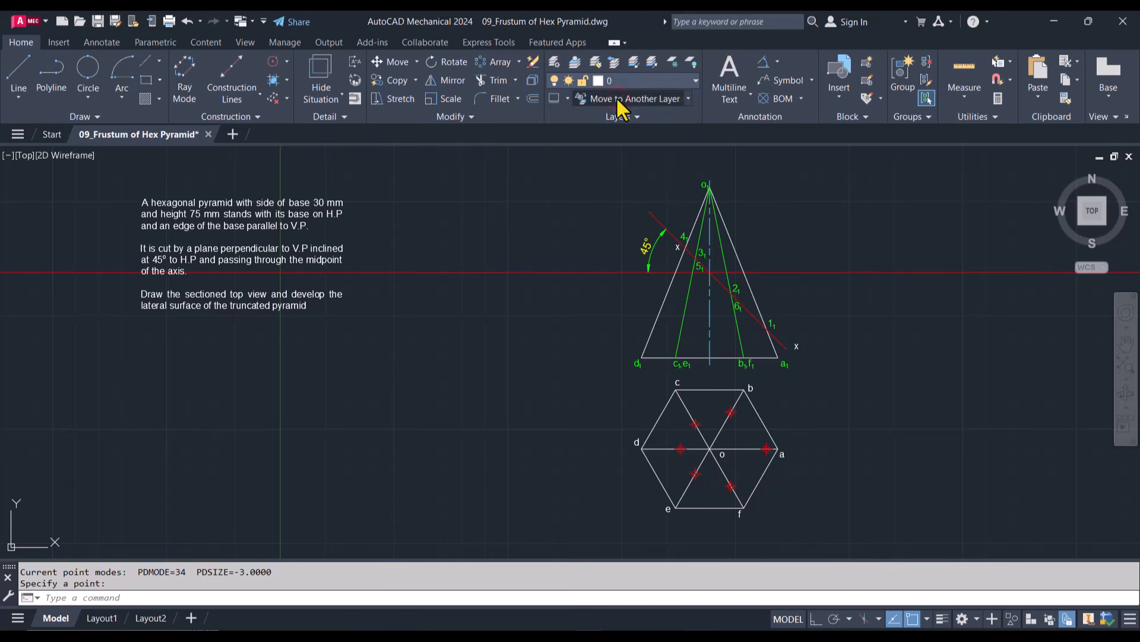
pyautogui.click(23, 67)
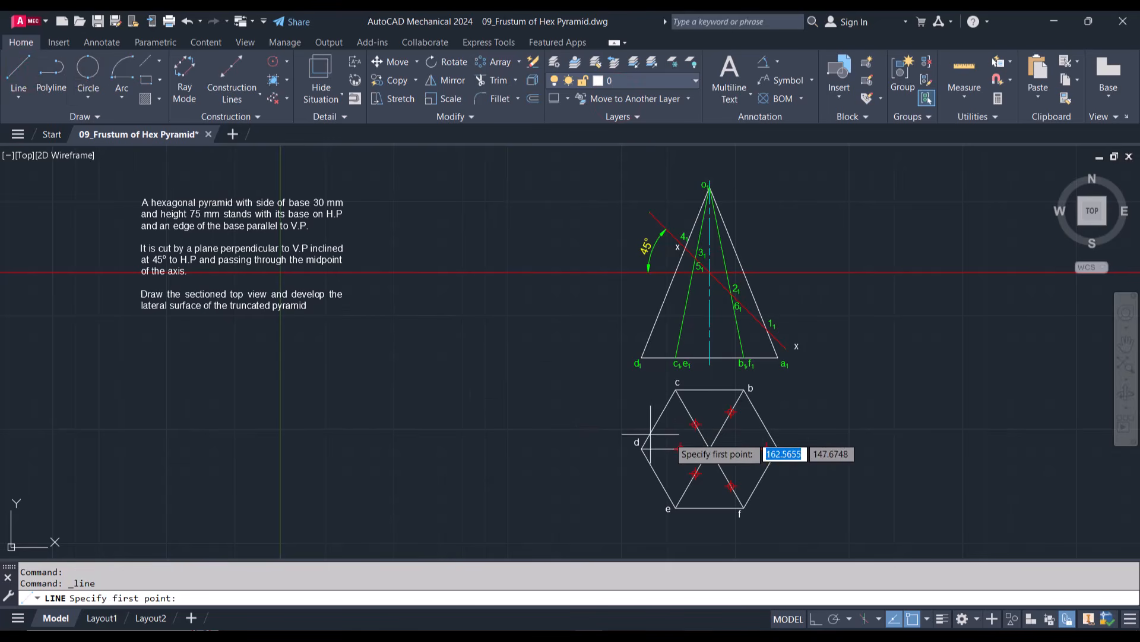
pyautogui.click(767, 449)
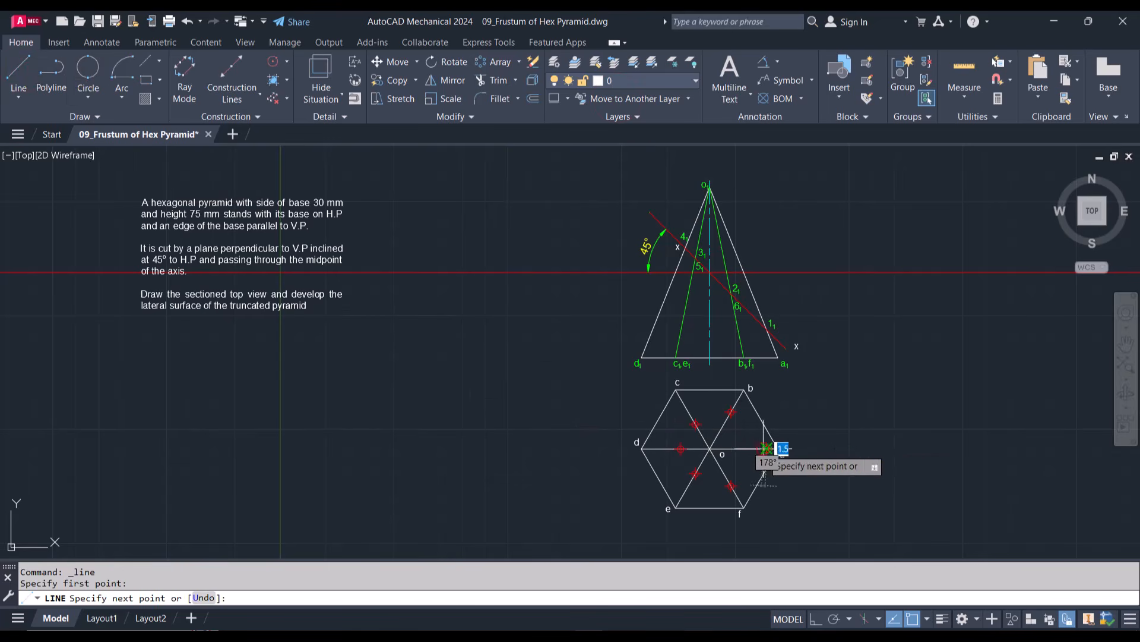
pyautogui.click(730, 411)
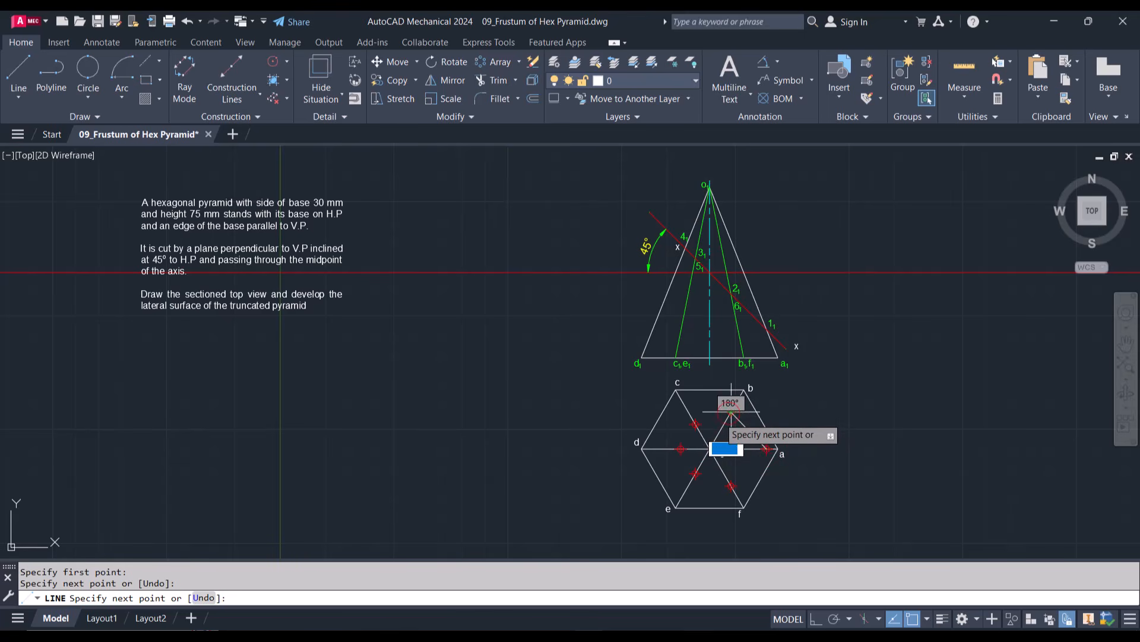
pyautogui.click(696, 423)
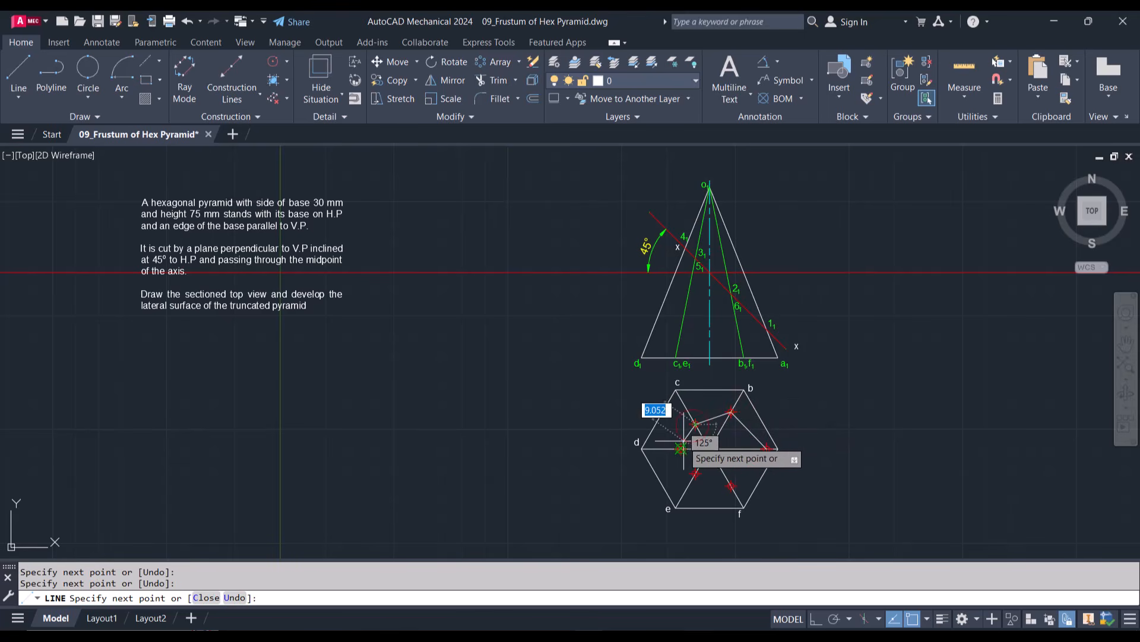
pyautogui.click(681, 449)
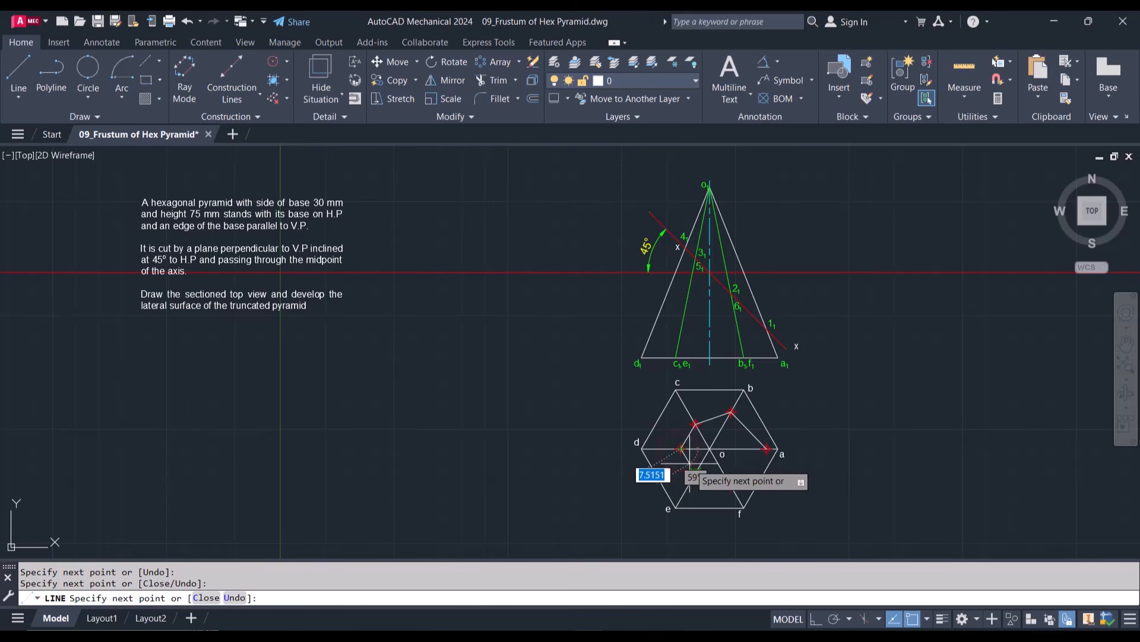
pyautogui.click(696, 473)
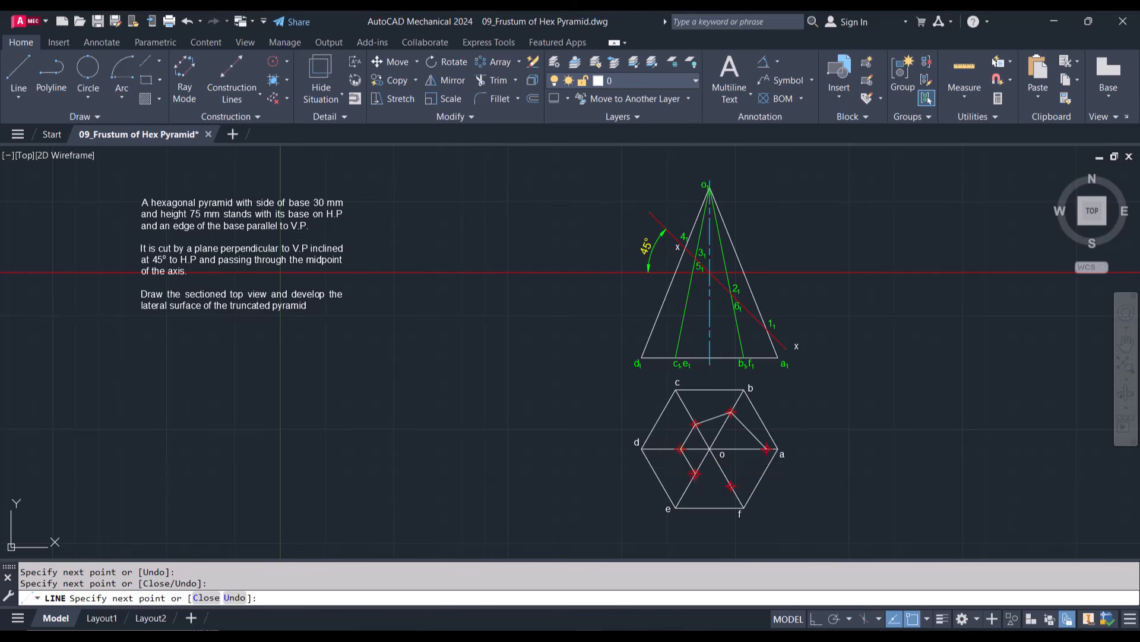
pyautogui.click(731, 485)
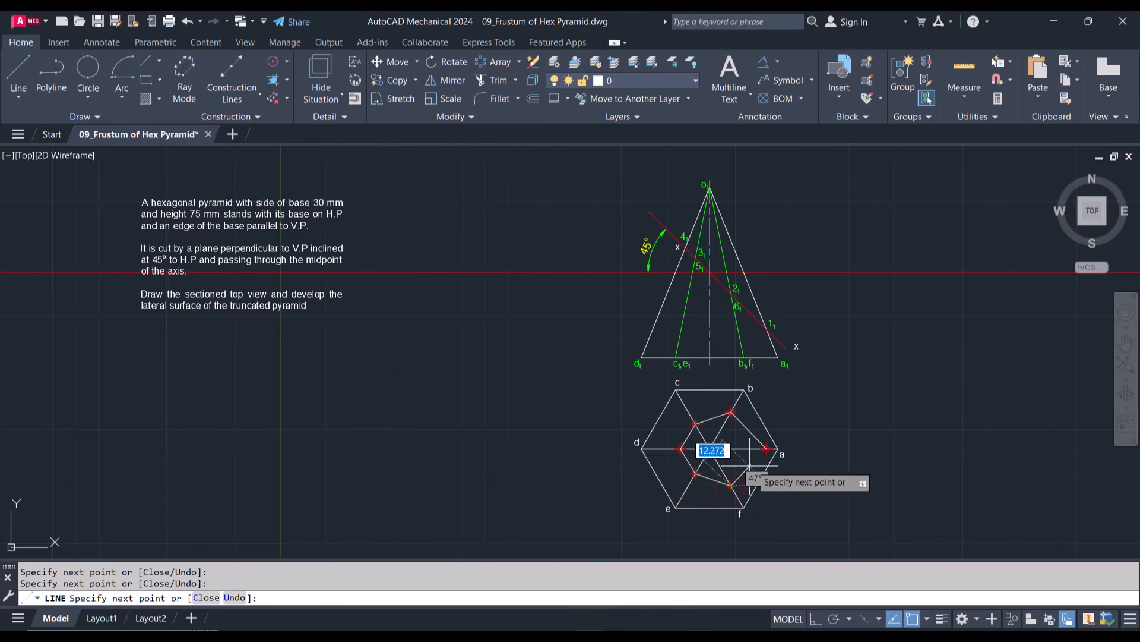
pyautogui.click(767, 449)
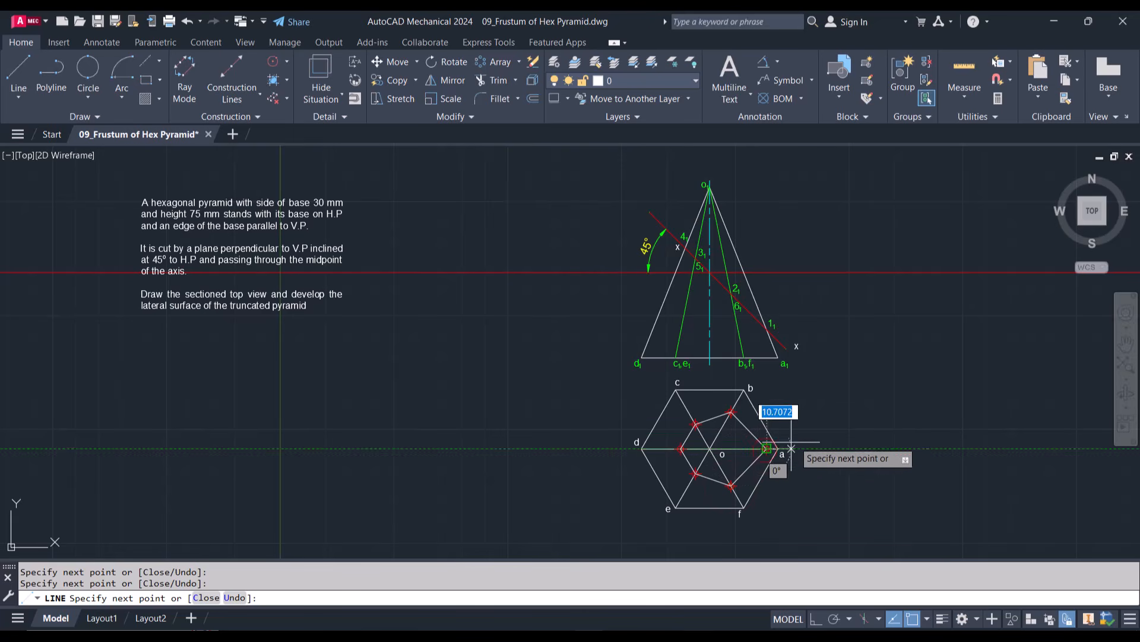
# Step: Move the two x labels of the front view to the upper and lower ends of the inclined cutting-plane line
pyautogui.press('Escape')
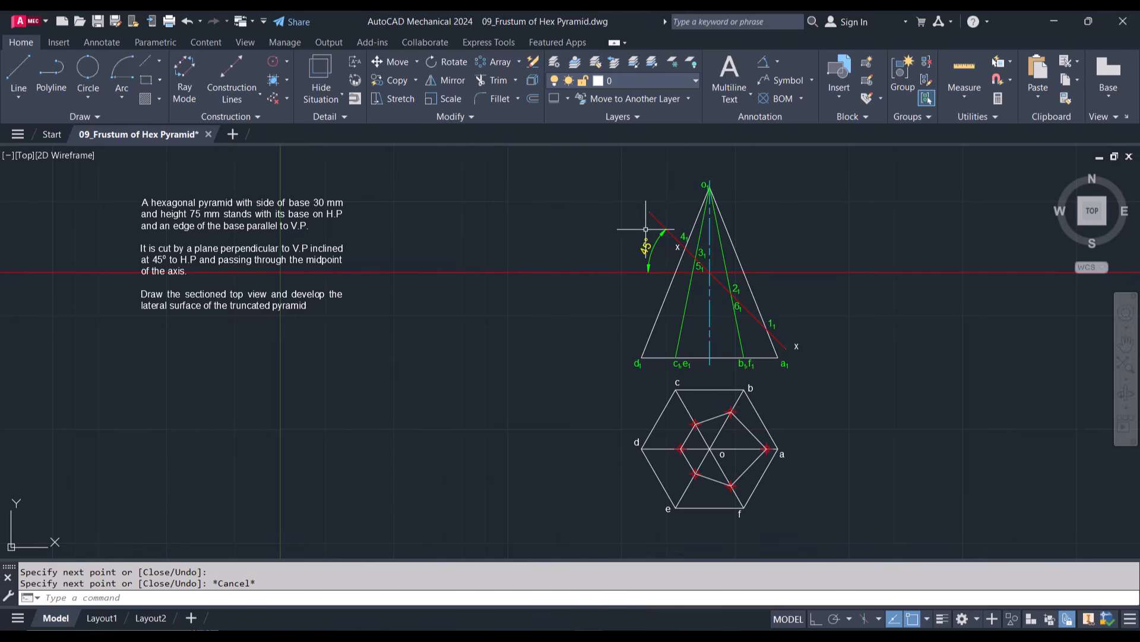
pyautogui.scroll(2, 673, 259)
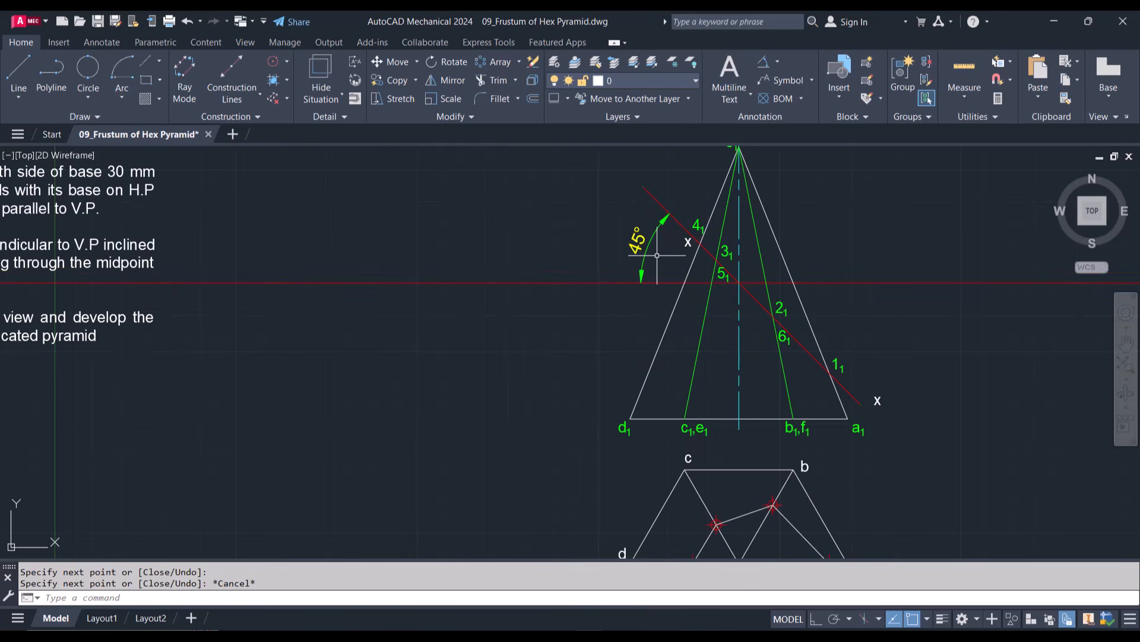
pyautogui.click(687, 241)
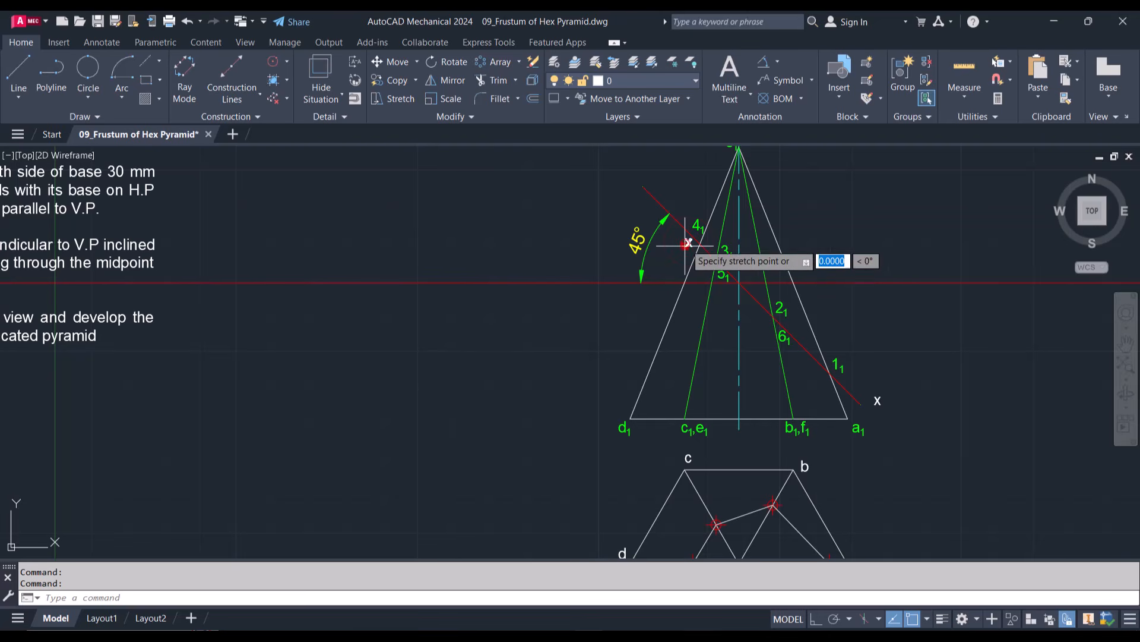
pyautogui.click(686, 245)
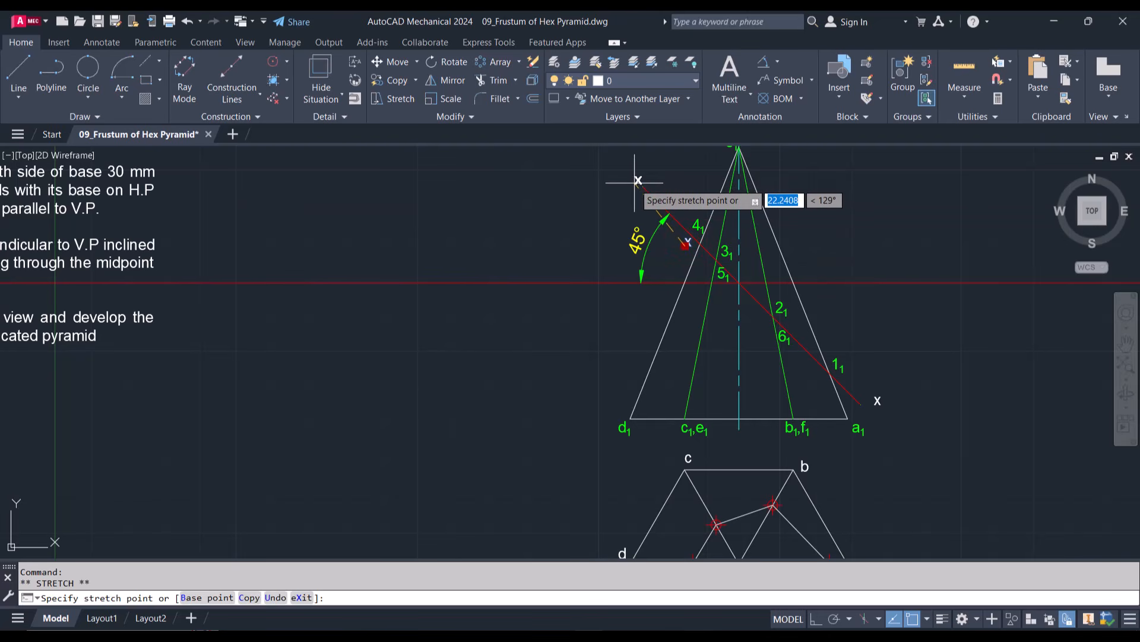
pyautogui.click(638, 180)
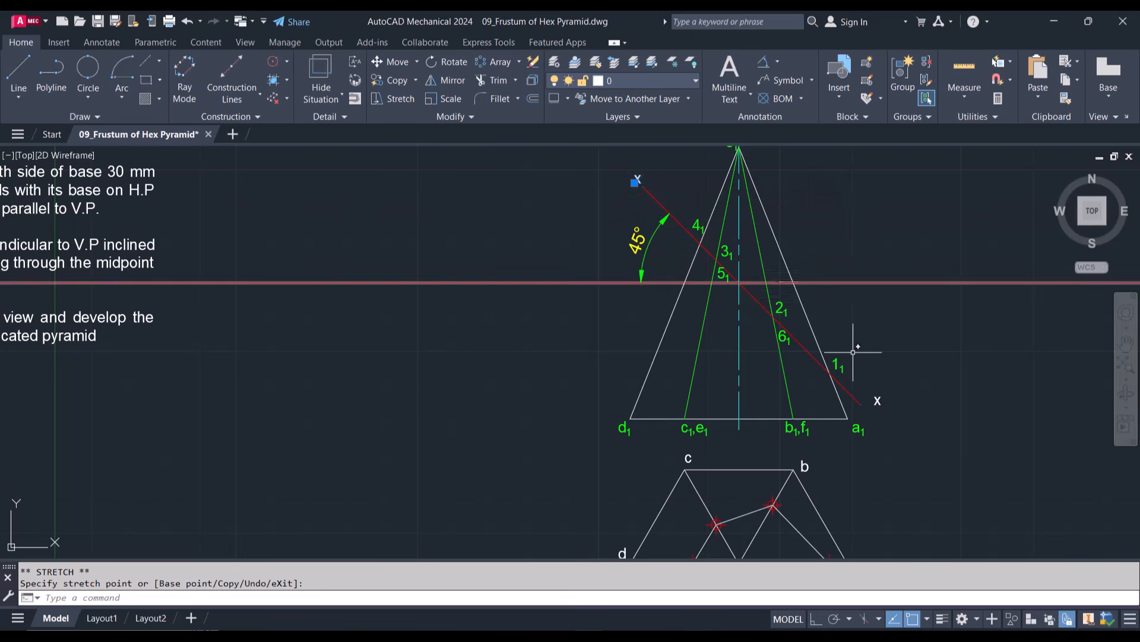
pyautogui.click(877, 403)
pyautogui.click(874, 406)
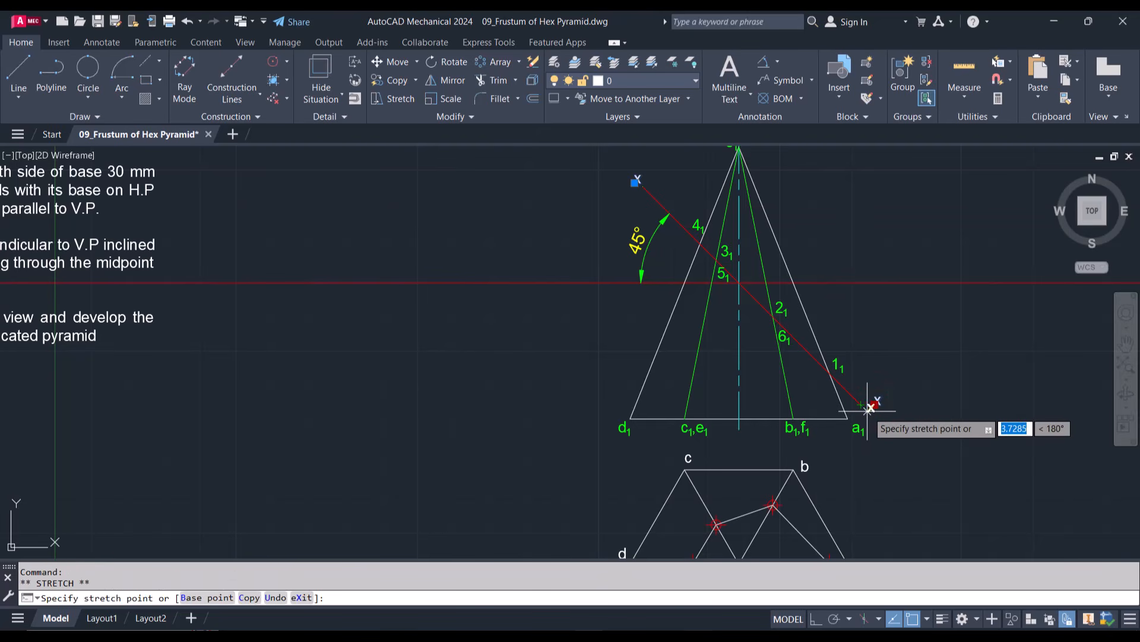
pyautogui.click(872, 410)
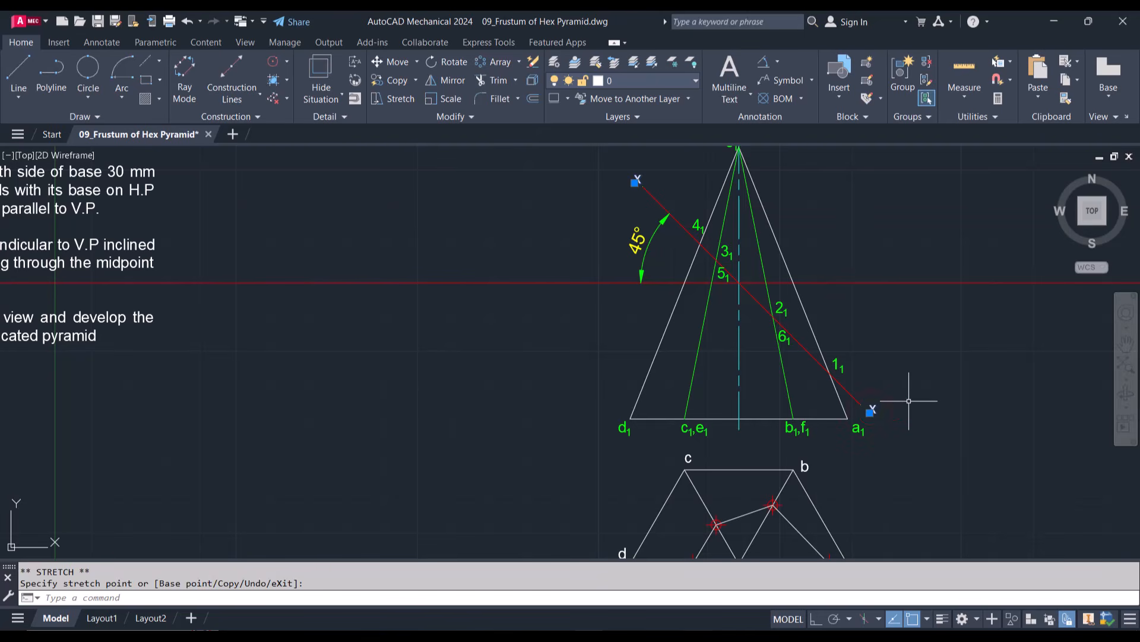
pyautogui.press('Escape')
pyautogui.press('Escape')
# Step: Apply the 45° hatch (AMHATCH_45_2) to the top-view section areas between ob and oc, oc and od, and od and oe
pyautogui.scroll(-4, 908, 401)
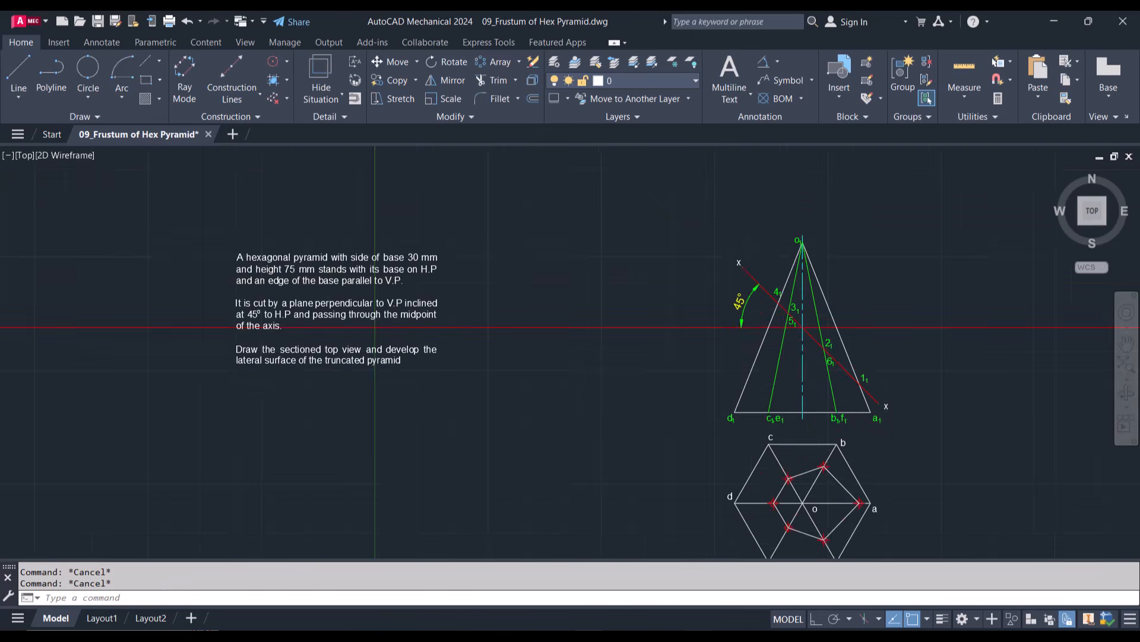
pyautogui.scroll(2, 879, 512)
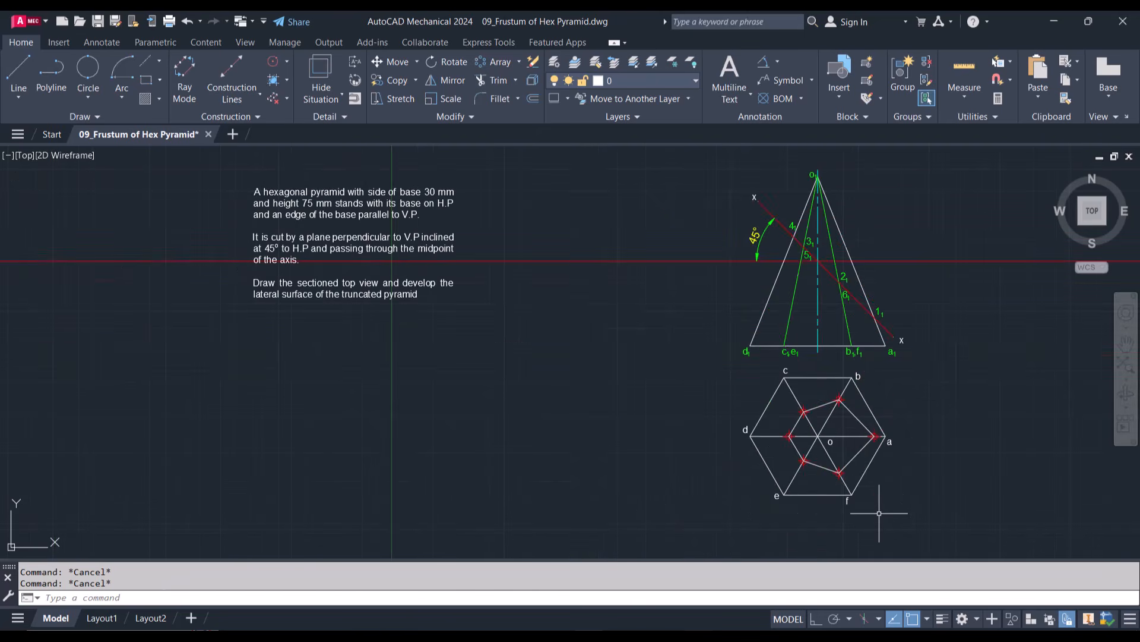
pyautogui.scroll(2, 879, 513)
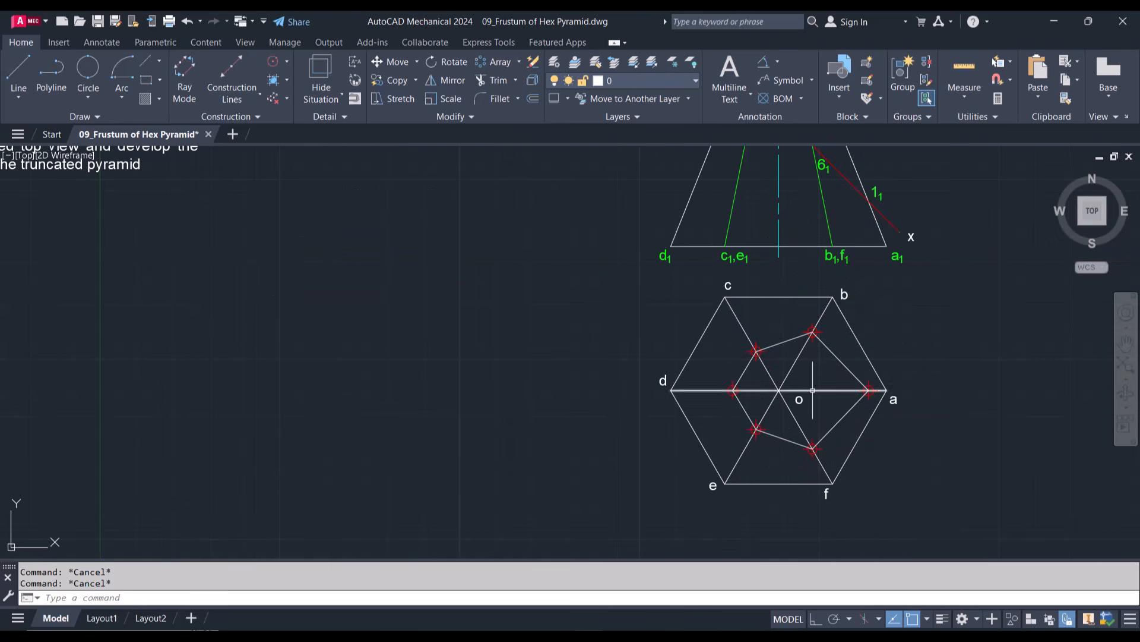
pyautogui.click(160, 99)
pyautogui.hotkey('ctrl', 'z')
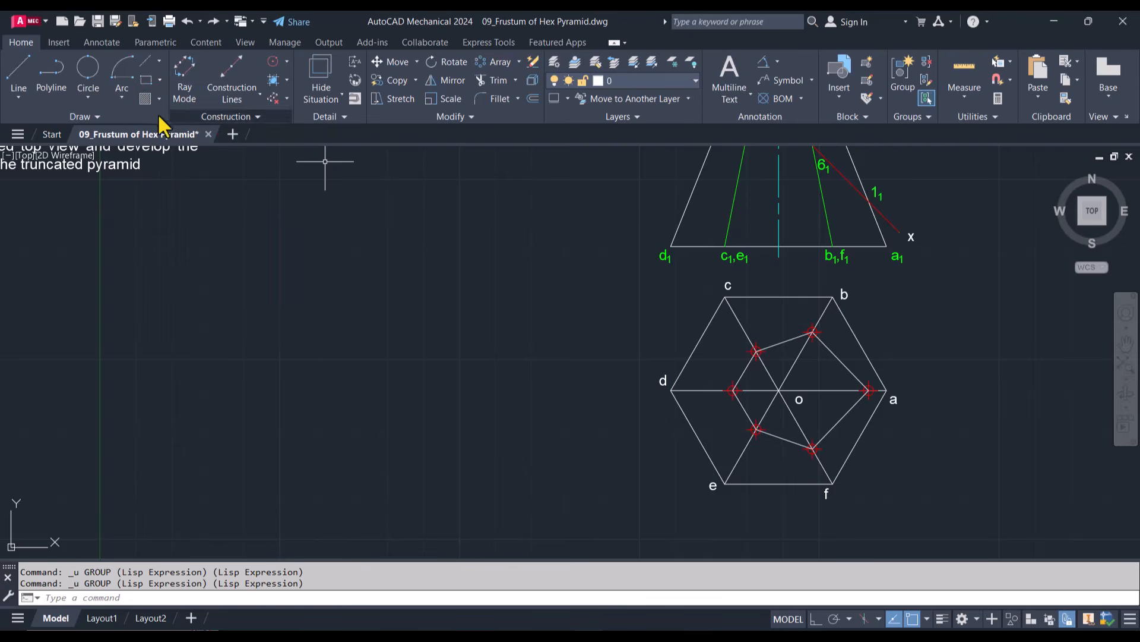
pyautogui.click(147, 99)
pyautogui.press('Return')
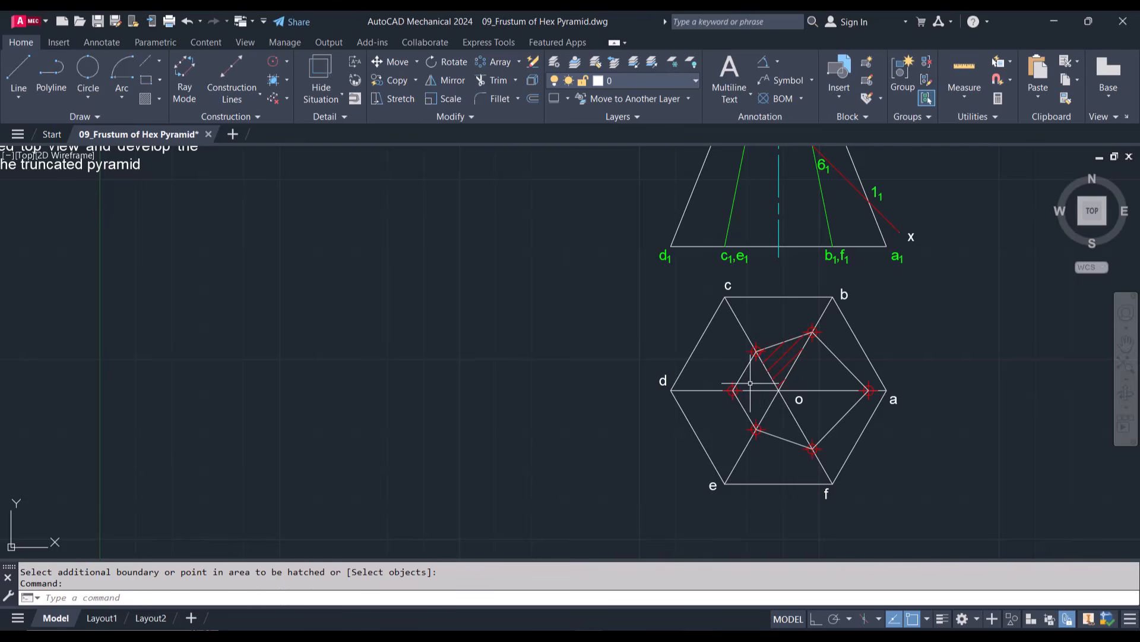
pyautogui.press('Return')
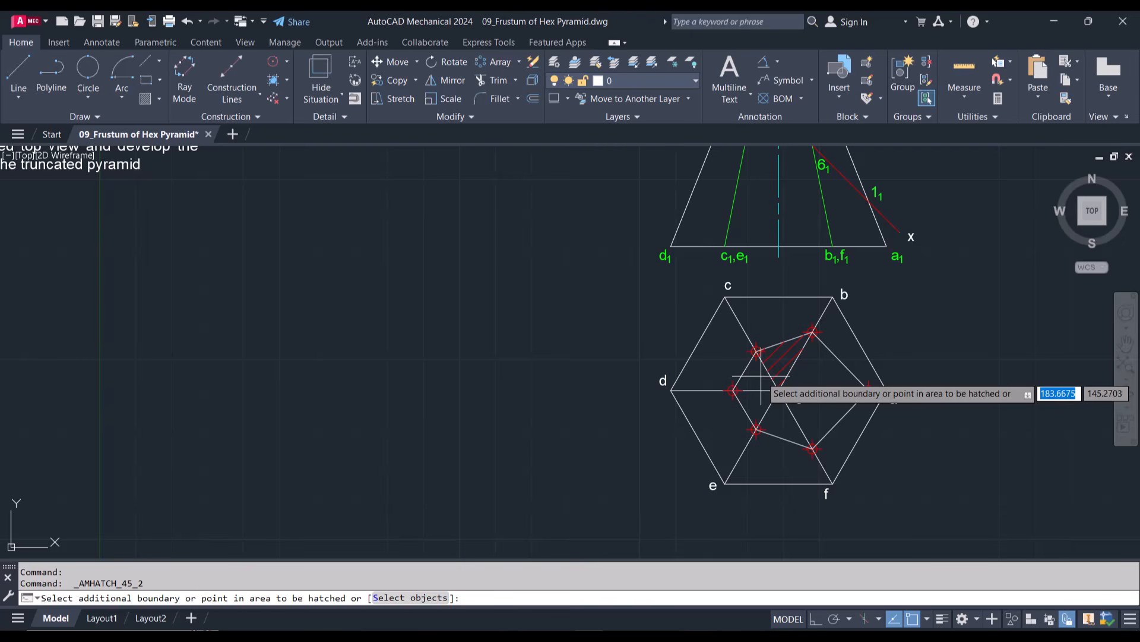
pyautogui.click(759, 383)
pyautogui.press('Return')
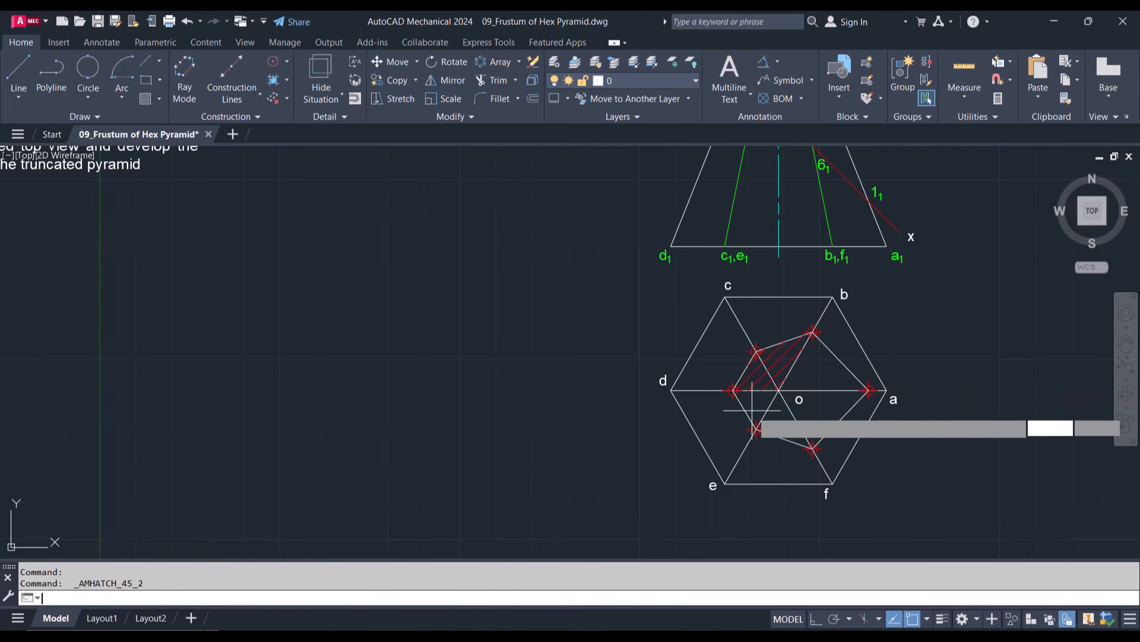
pyautogui.click(753, 410)
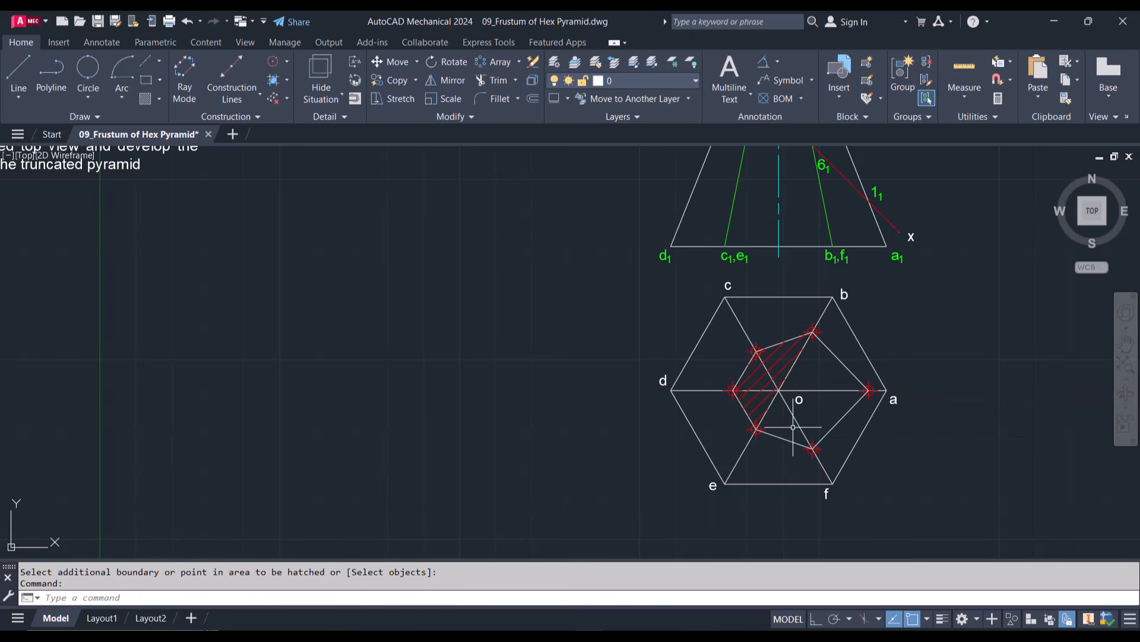
# Step: Repeat the 45° hatch in the remaining section areas between oe and of, of and oa, and oa and ob
pyautogui.press('Return')
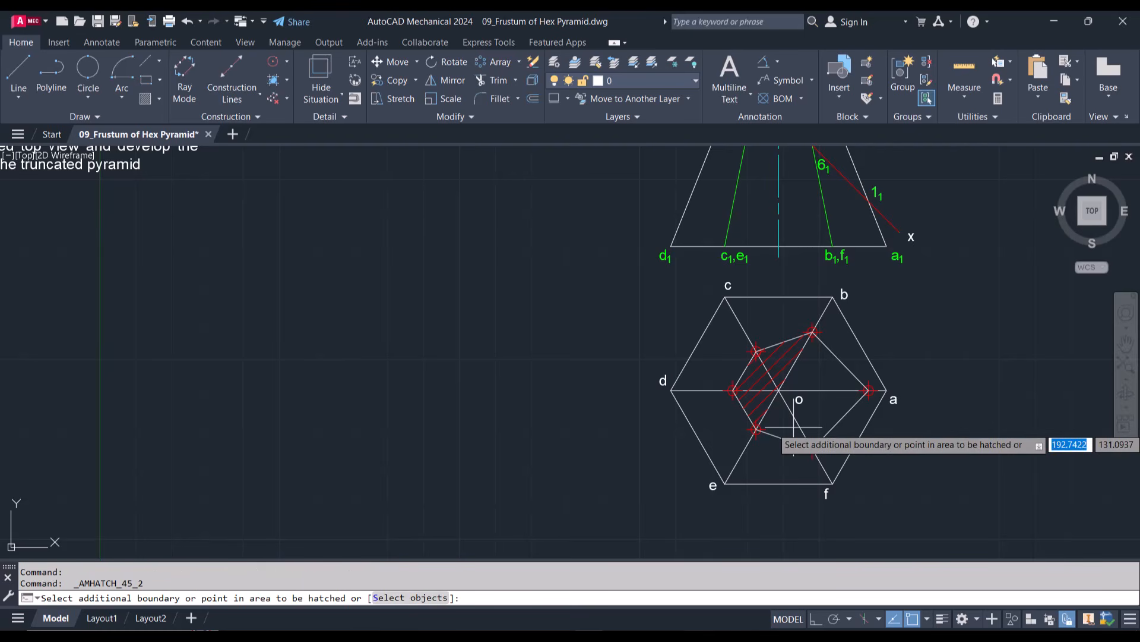
pyautogui.click(795, 427)
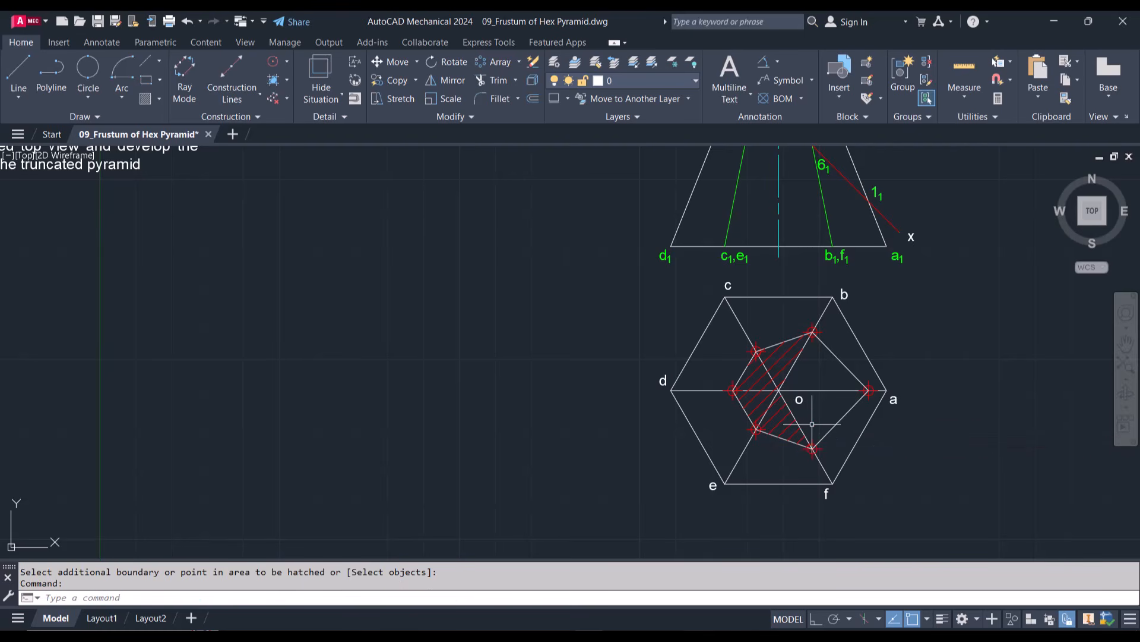
pyautogui.press('Return')
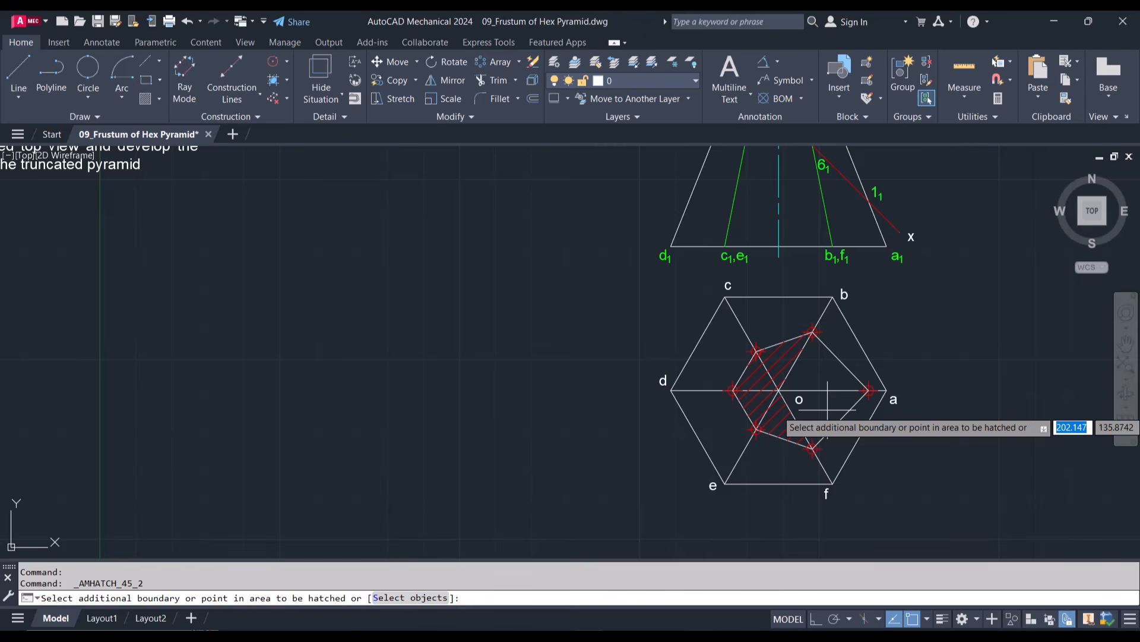
pyautogui.click(827, 410)
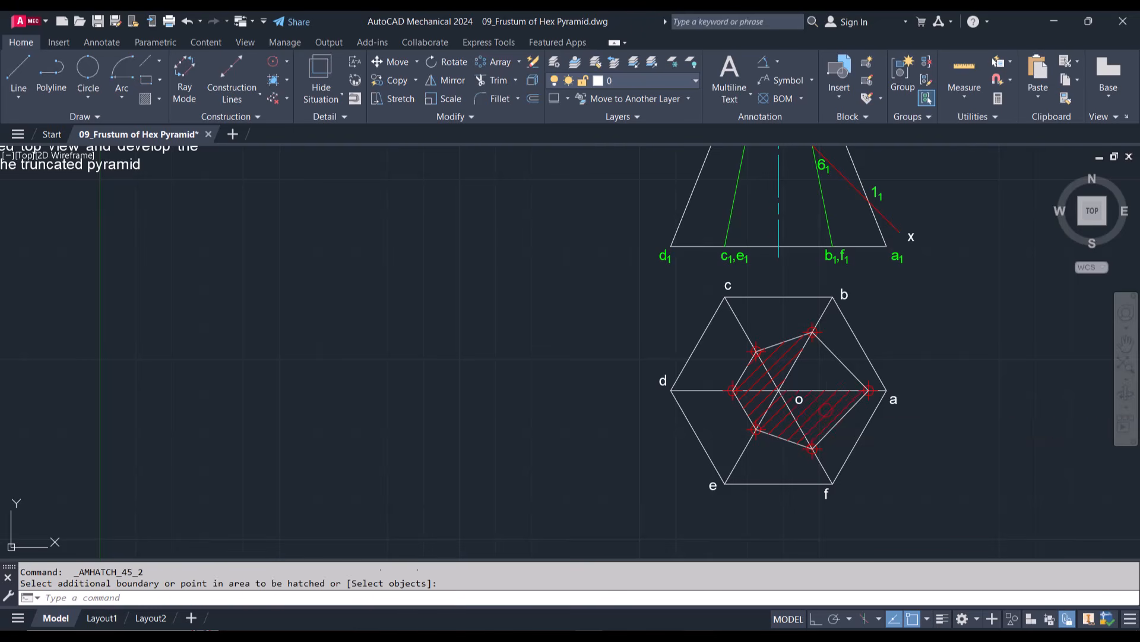
pyautogui.press('Return')
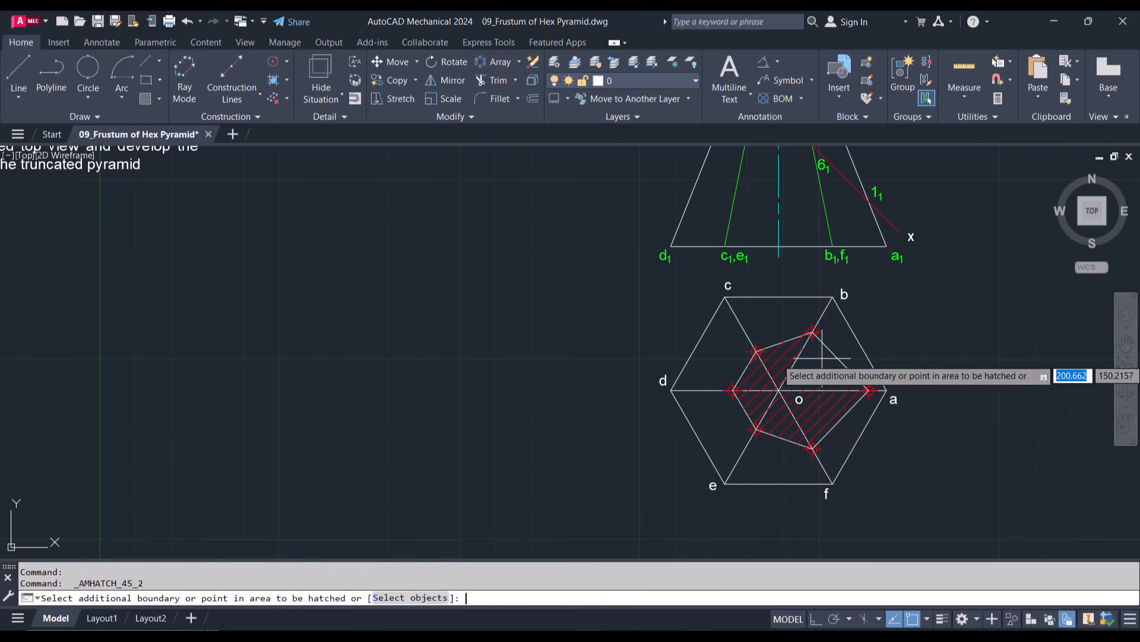
pyautogui.click(817, 365)
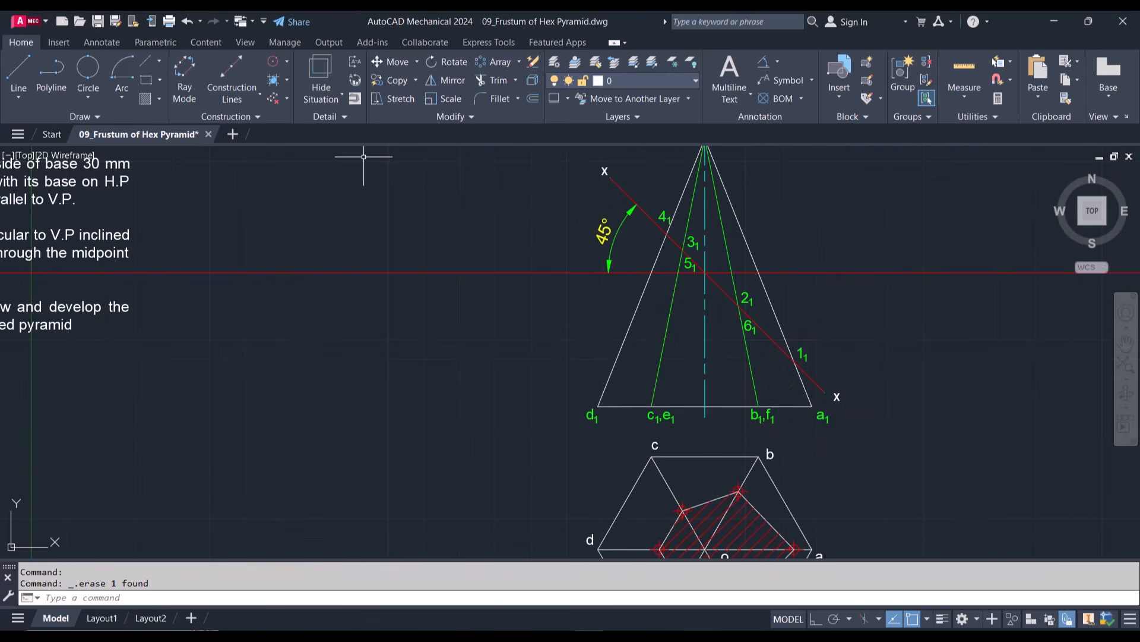
pyautogui.click(354, 62)
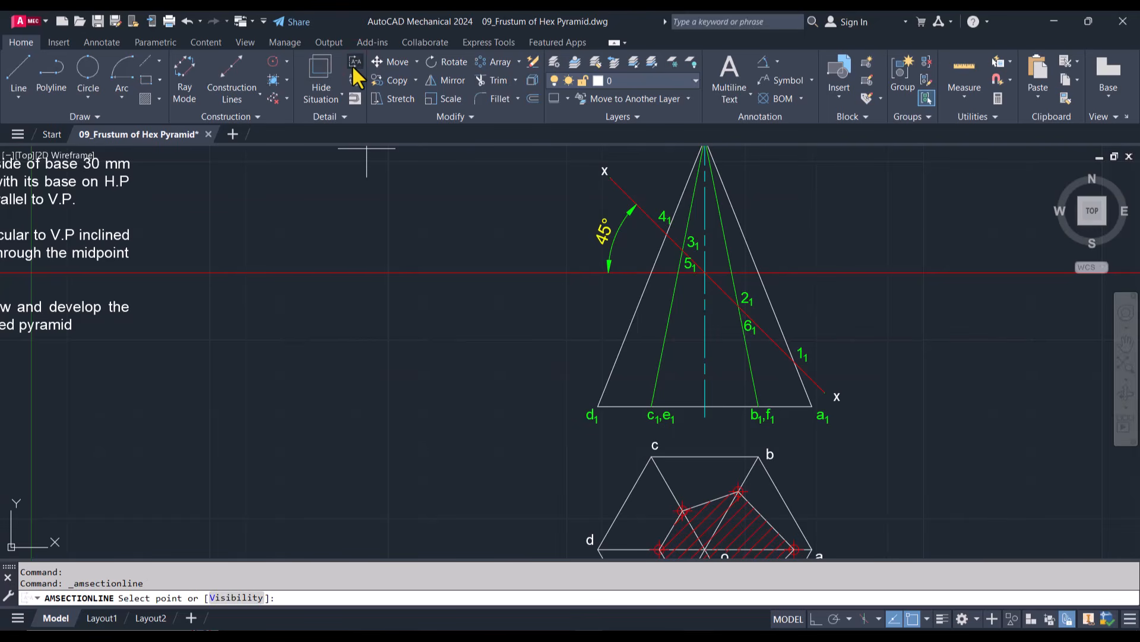
pyautogui.click(610, 178)
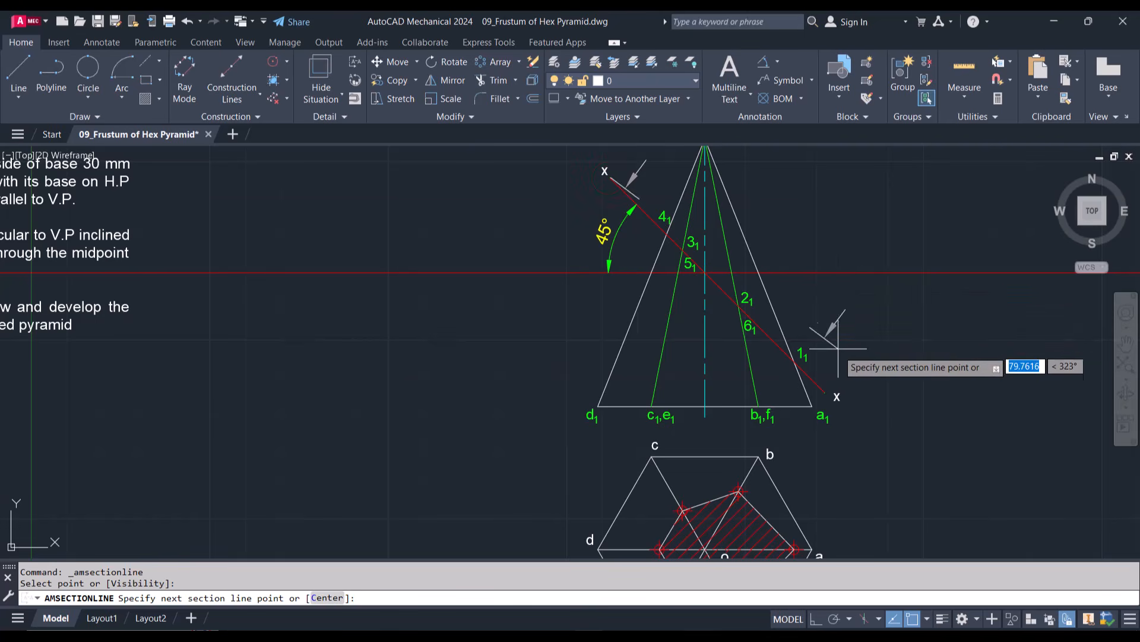
pyautogui.click(825, 392)
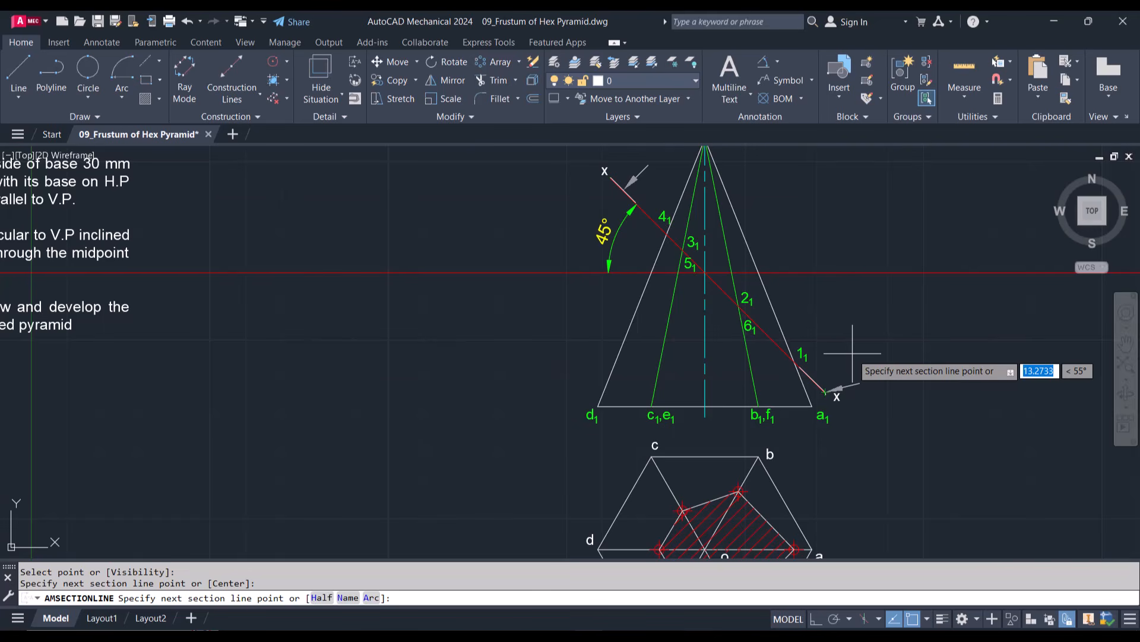
pyautogui.press('Escape')
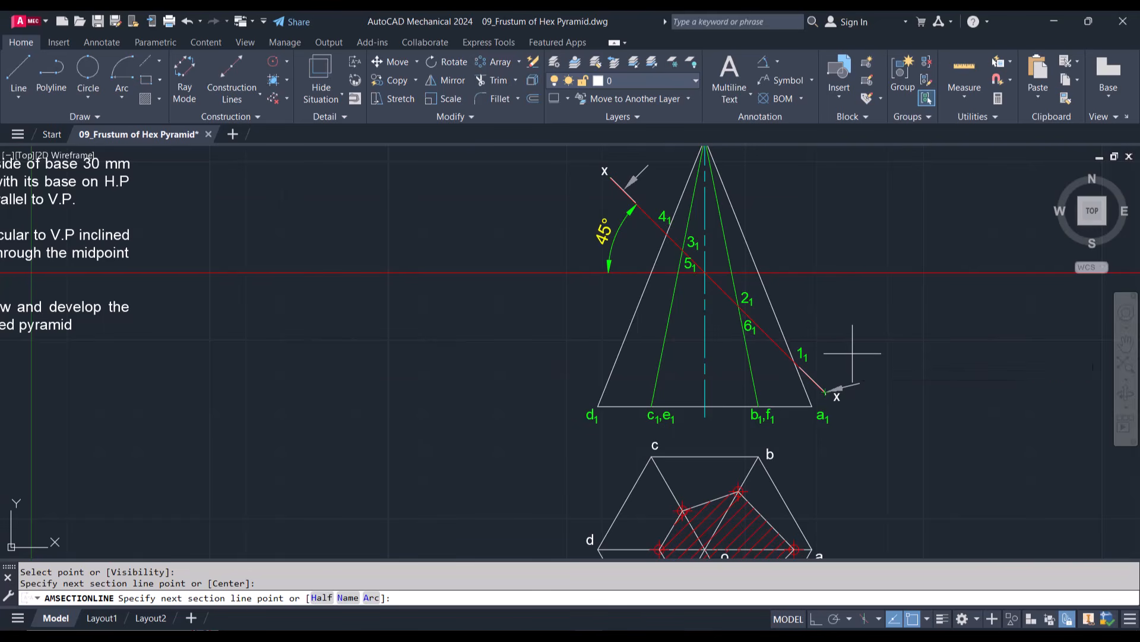
# Step: Select all six point markers on the sectioned top view with Select Similar and erase them
pyautogui.scroll(-4, 853, 353)
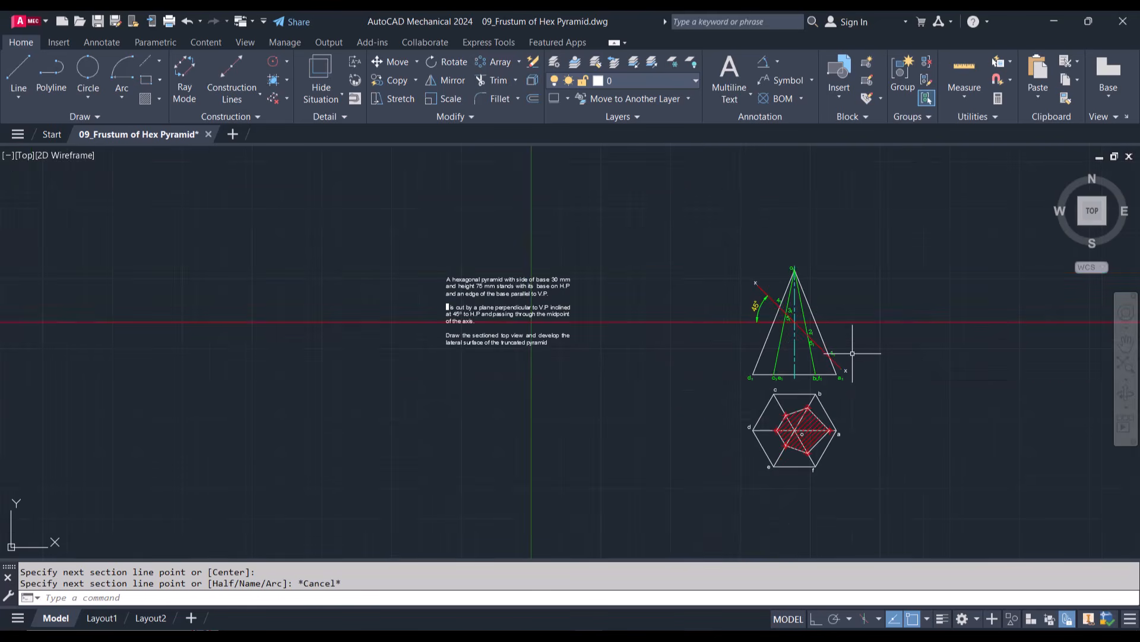
pyautogui.scroll(4, 860, 412)
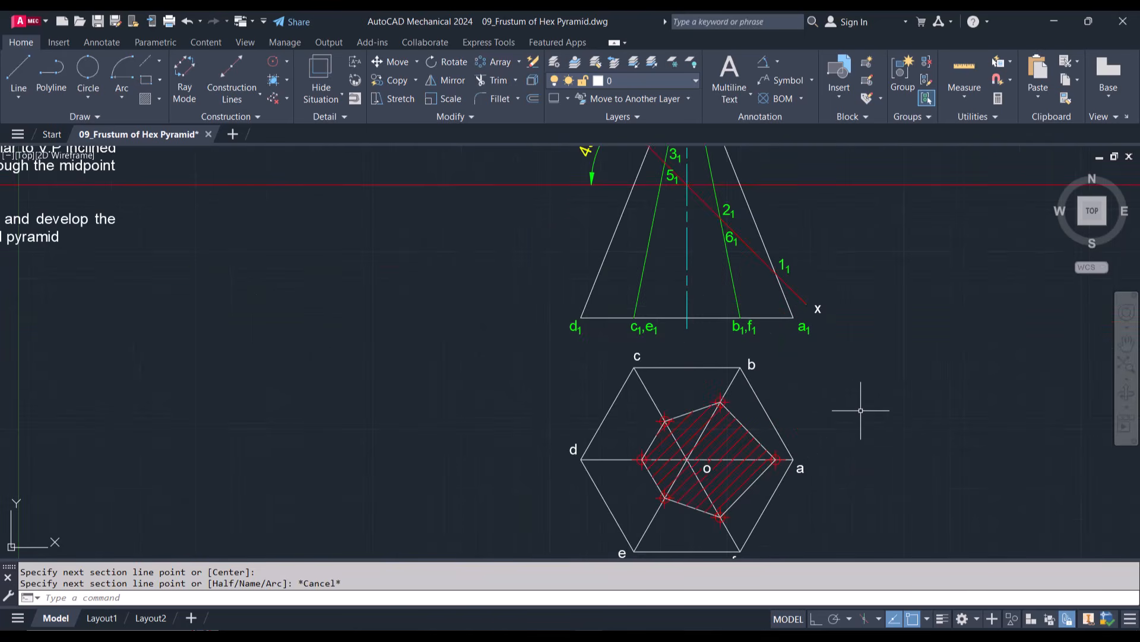
pyautogui.scroll(-4, 856, 395)
pyautogui.scroll(3, 832, 439)
pyautogui.scroll(2, 813, 482)
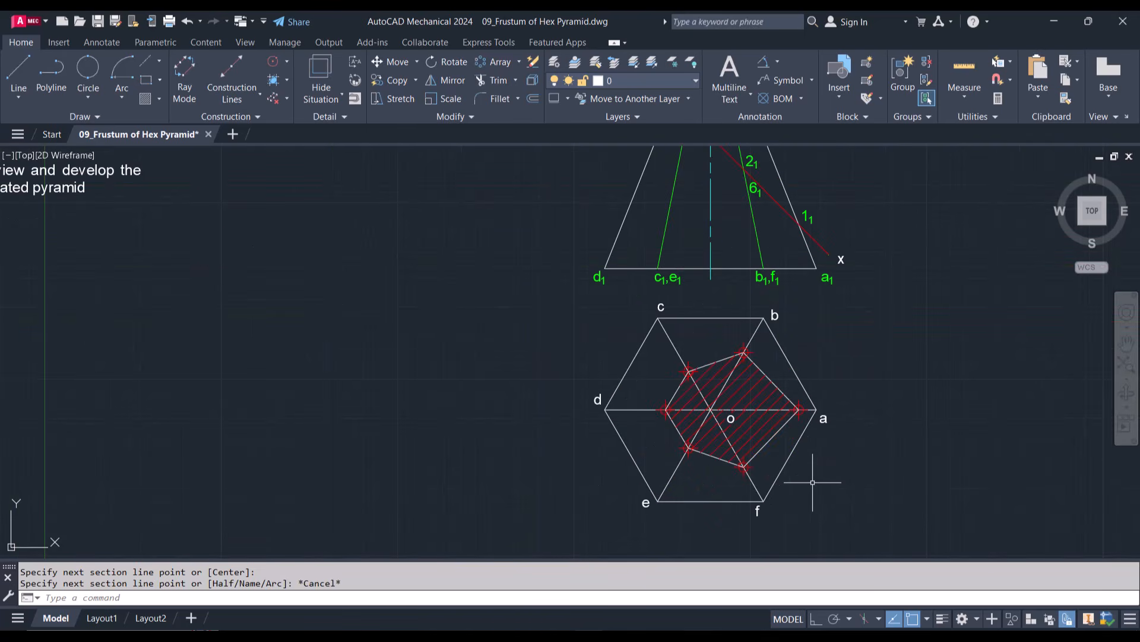
pyautogui.scroll(2, 812, 482)
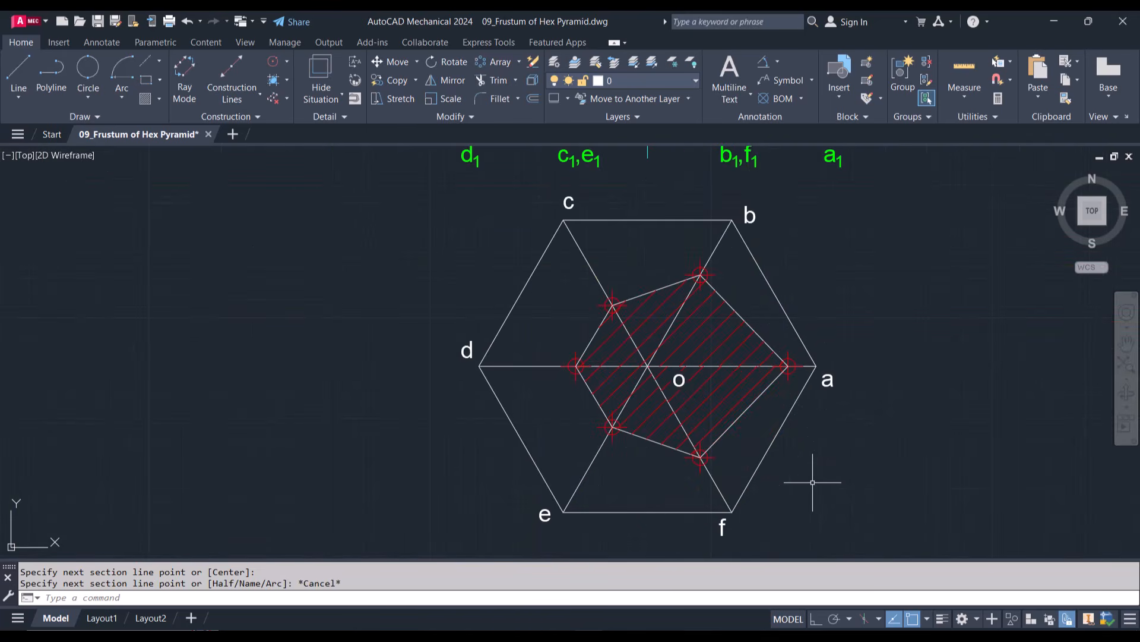
pyautogui.click(792, 364)
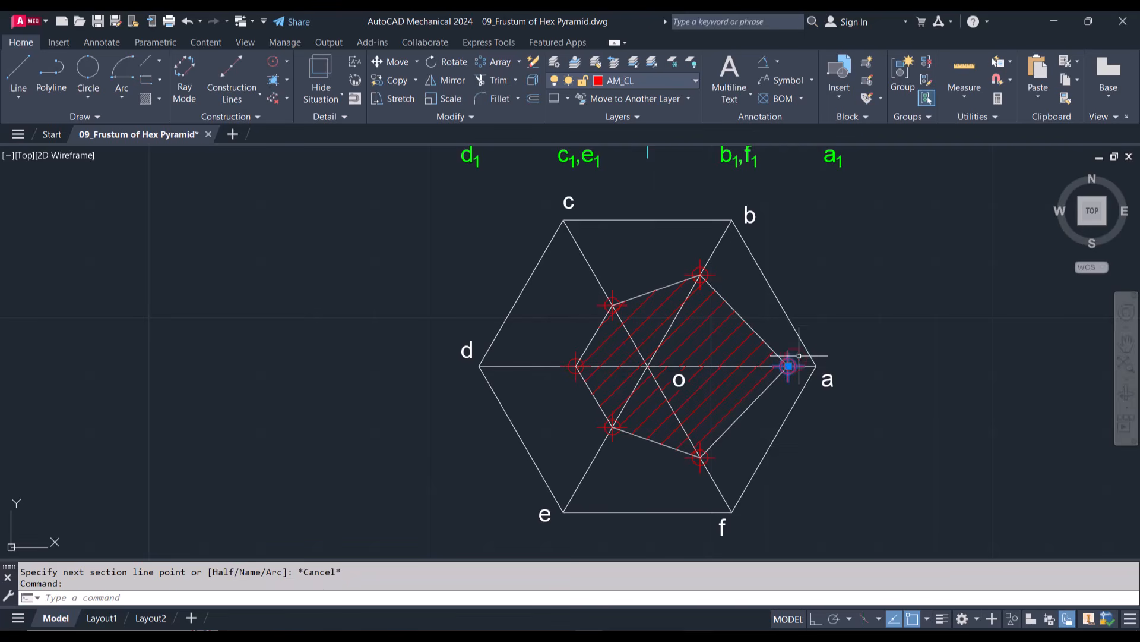
pyautogui.rightClick(855, 292)
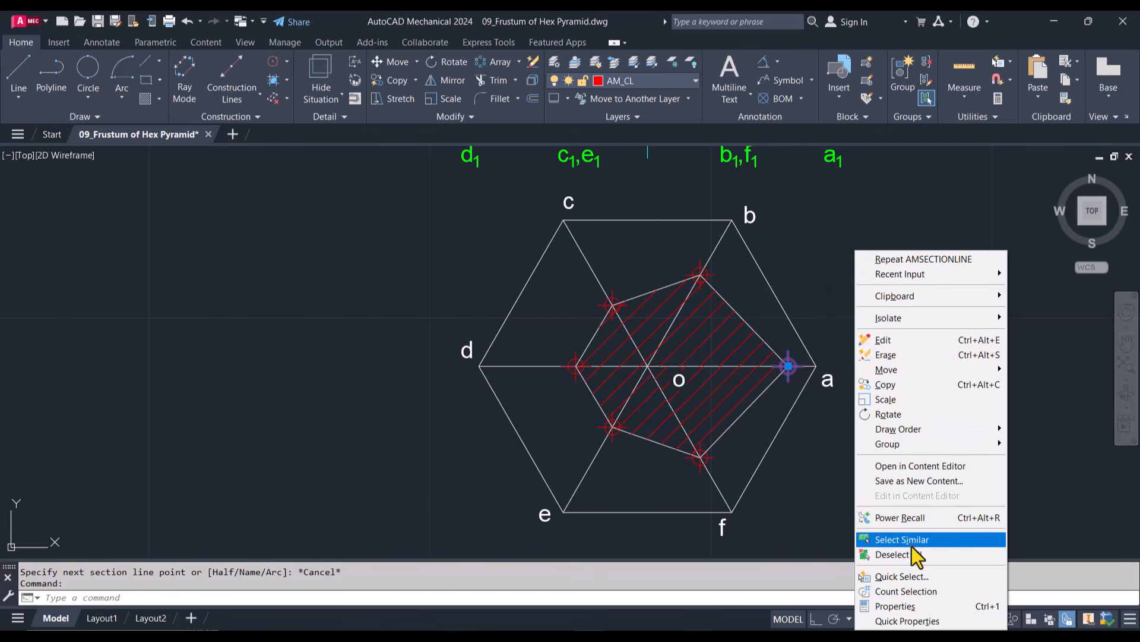
pyautogui.click(902, 540)
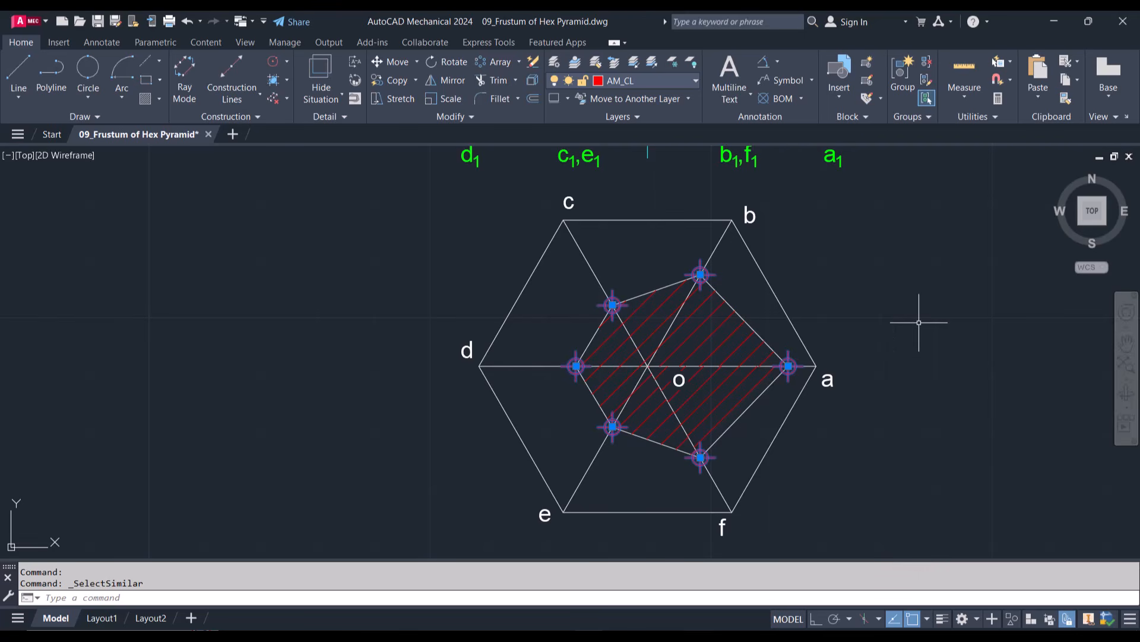
pyautogui.press('Delete')
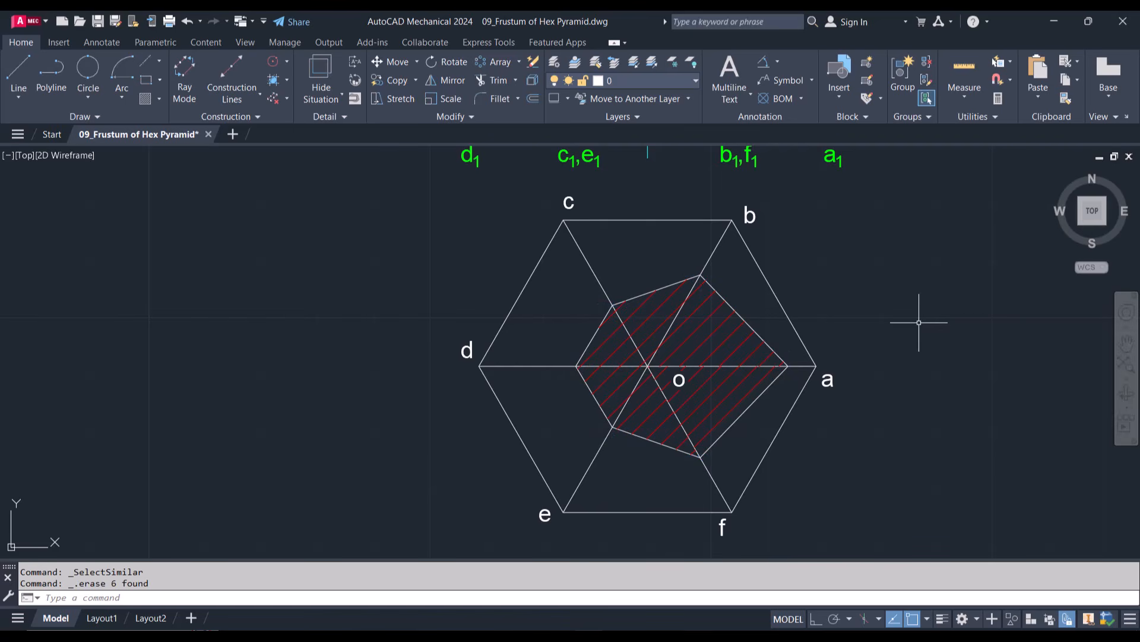
pyautogui.scroll(-2, 919, 322)
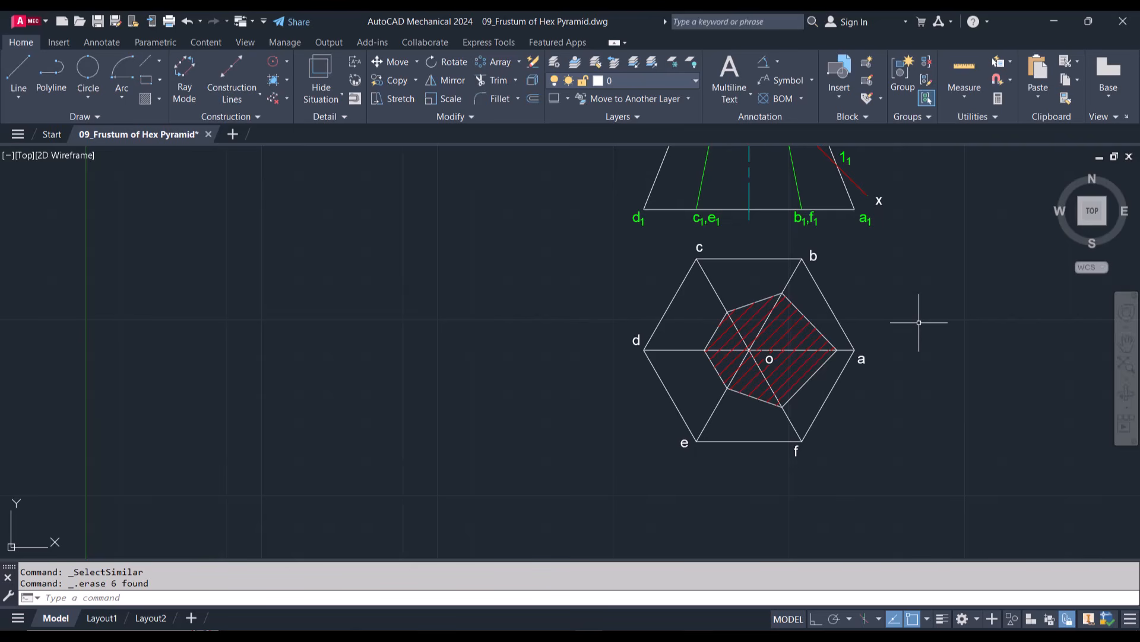
pyautogui.scroll(2, 947, 326)
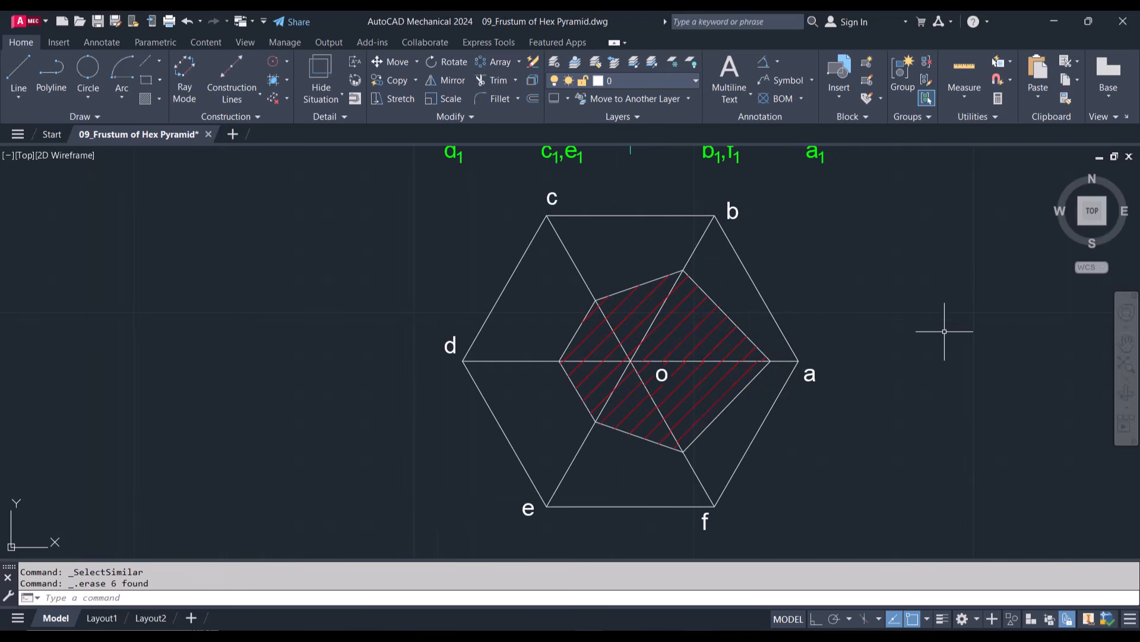
# Step: Copy the top view's label a to the section corner on edge oa, with object snap turned off for free placement
pyautogui.click(811, 374)
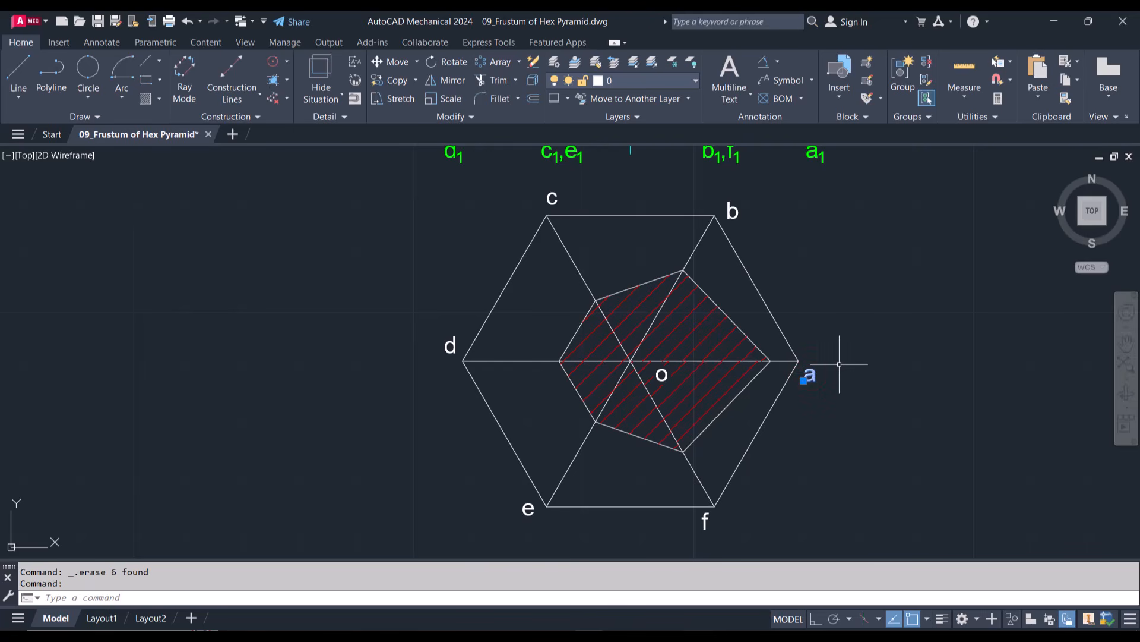
pyautogui.hotkey('ctrl', 'c')
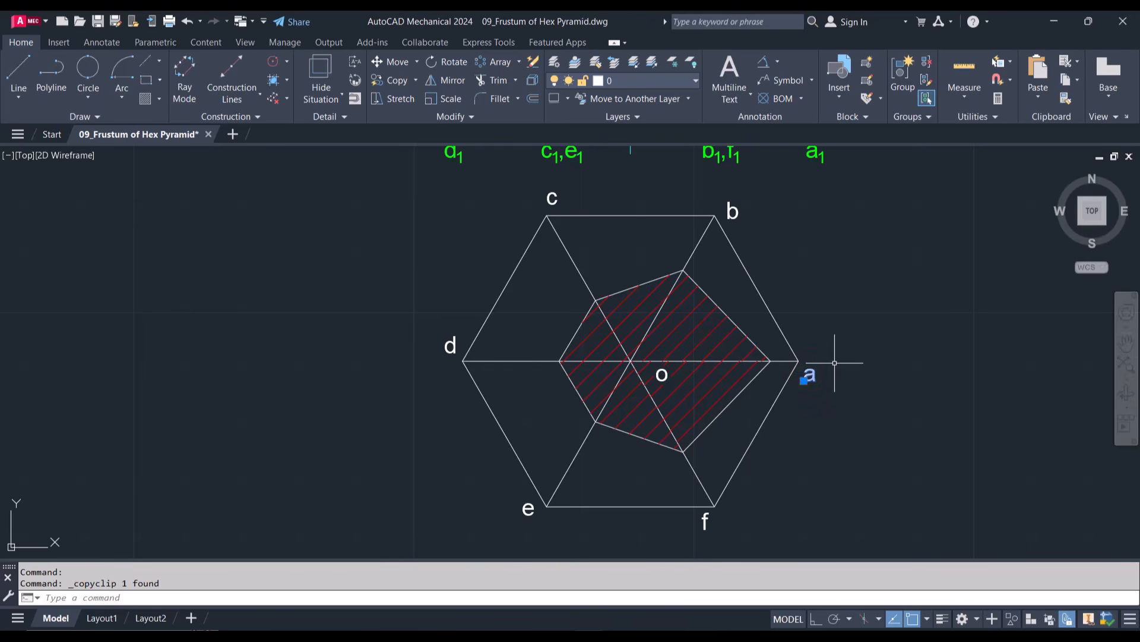
pyautogui.hotkey('ctrl', 'v')
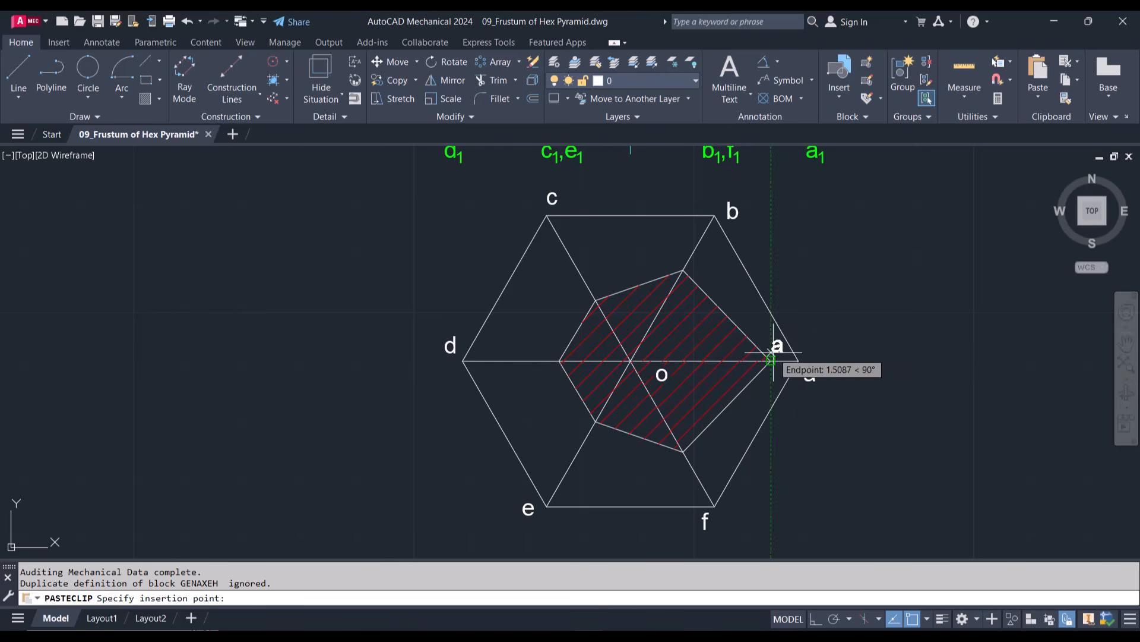
pyautogui.click(911, 619)
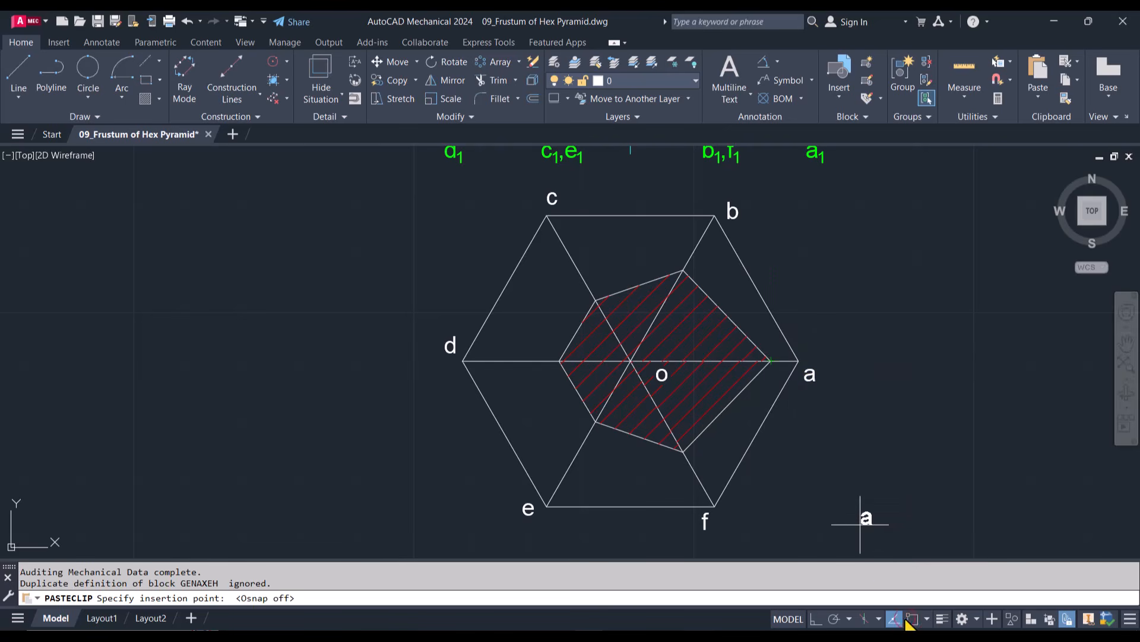
pyautogui.click(771, 353)
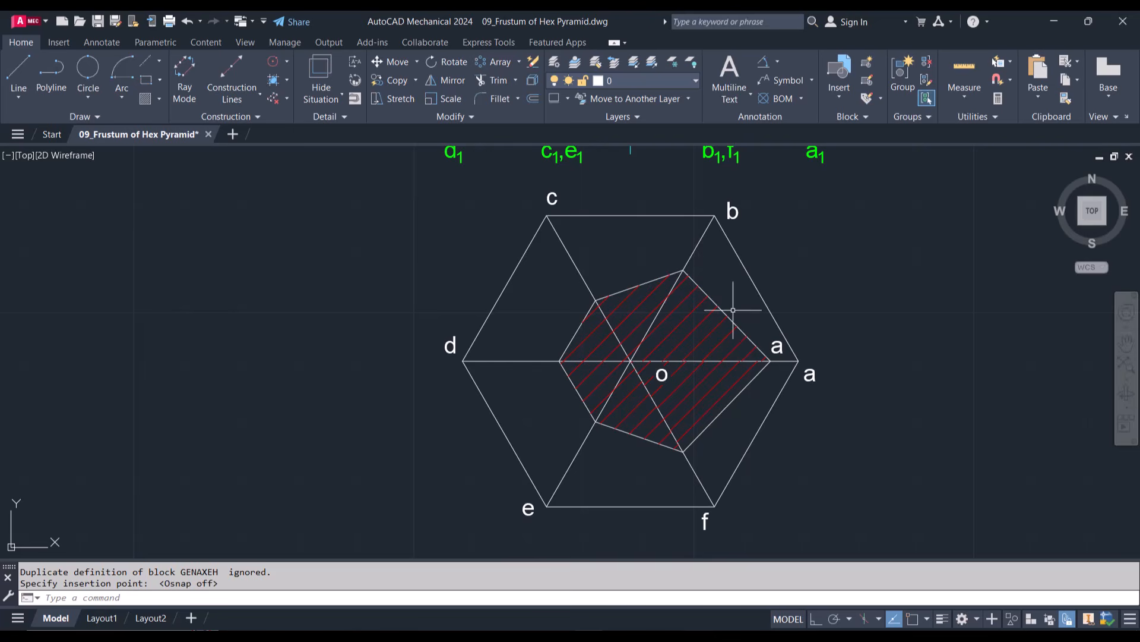
# Step: Change the copied label at the section corner on oa to 1
pyautogui.click(771, 346)
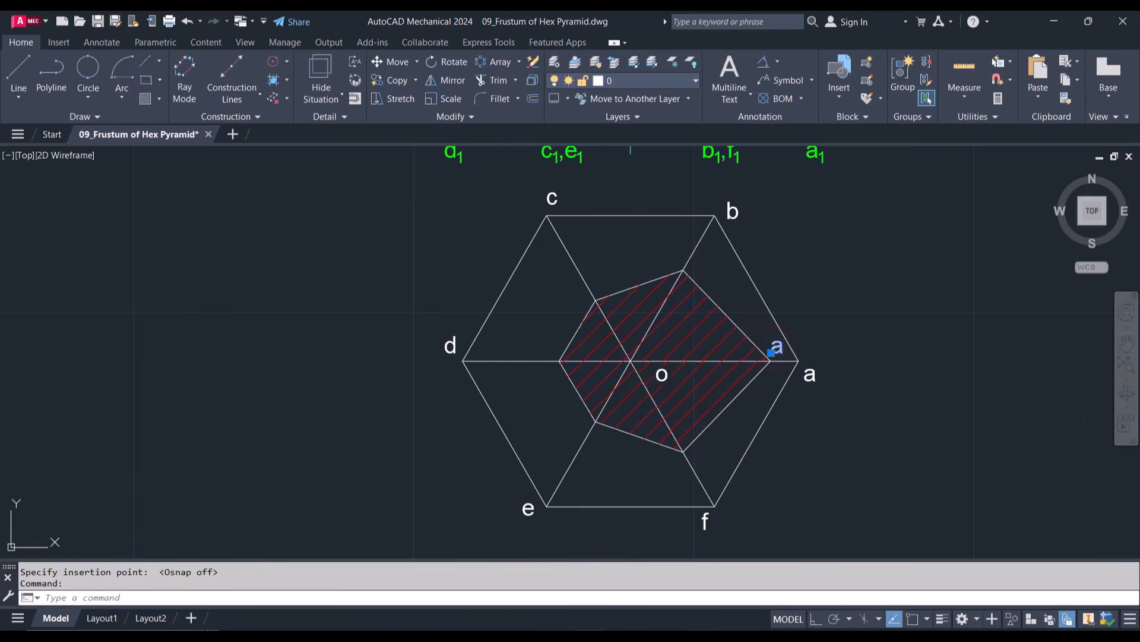
pyautogui.doubleClick(774, 347)
pyautogui.write('1')
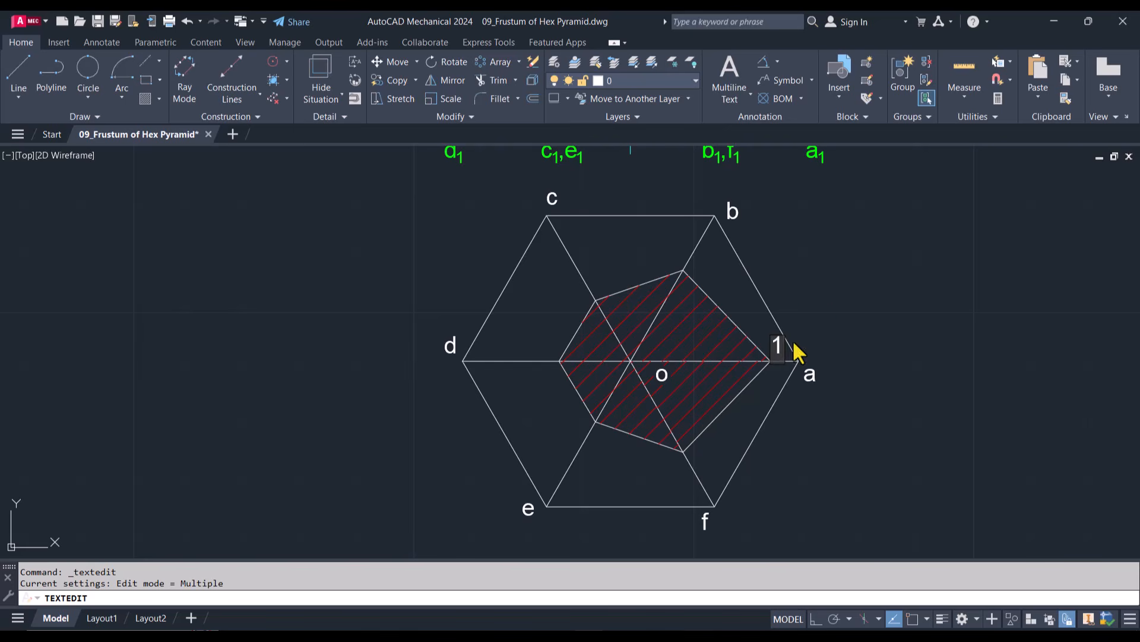
pyautogui.click(829, 330)
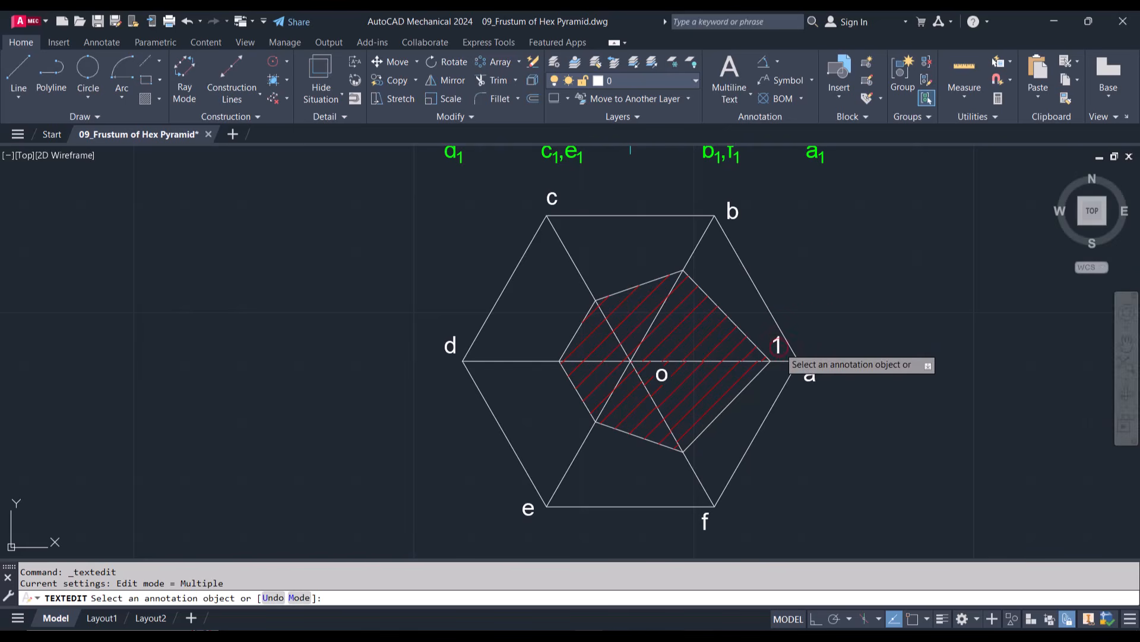
pyautogui.click(773, 349)
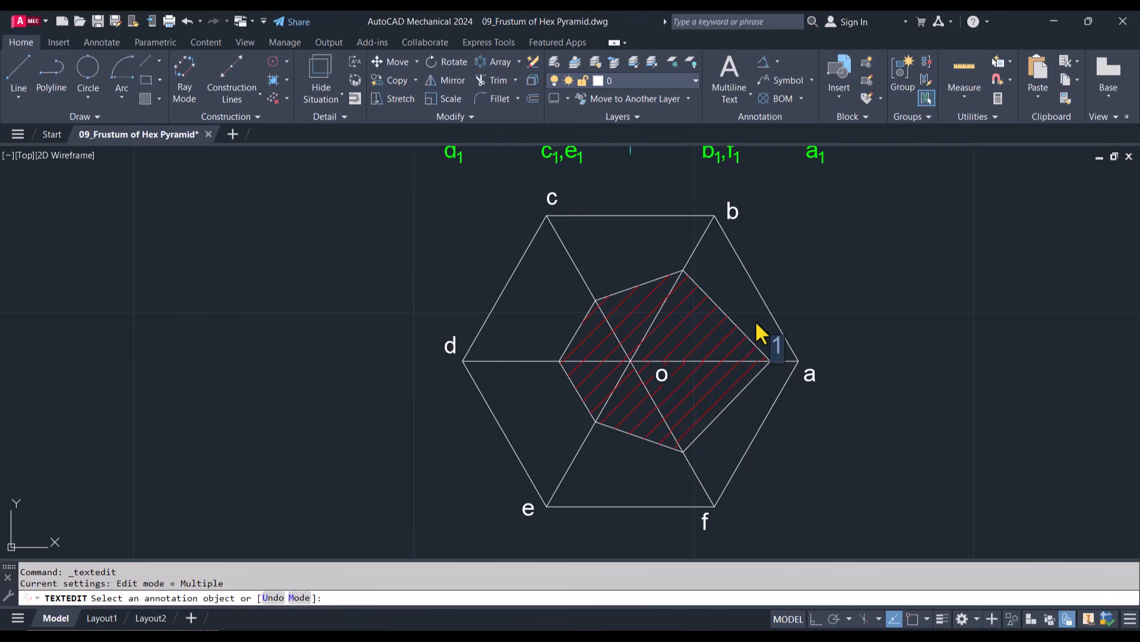
pyautogui.press('Escape')
pyautogui.press('Escape')
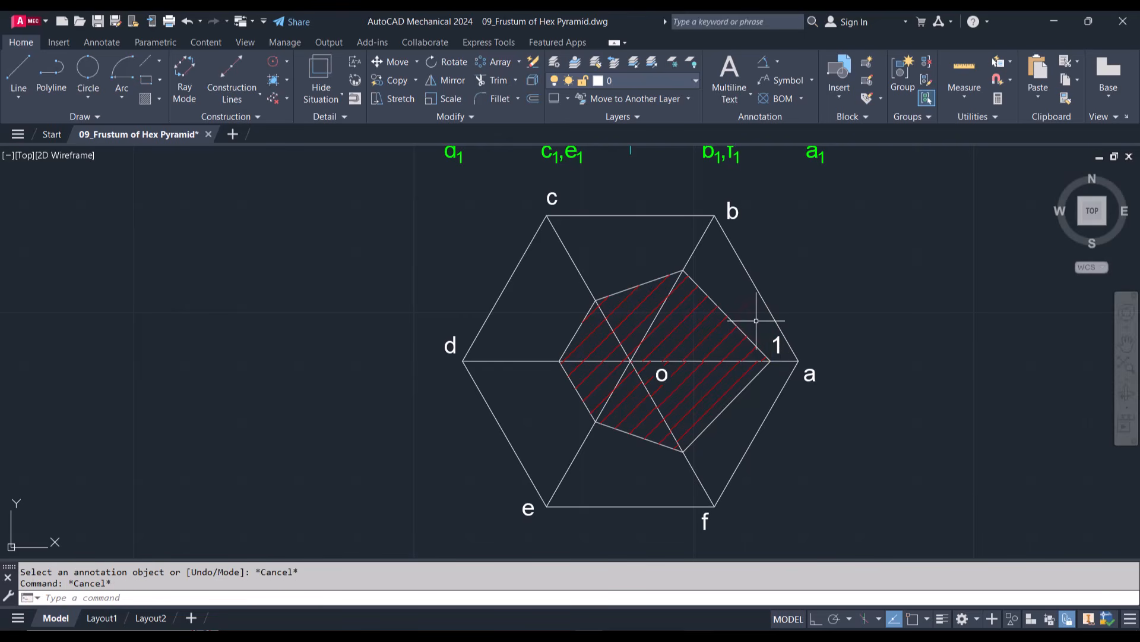
# Step: Copy the label 1 to the other five corners of the hatched section, on edges ob, oc, od, oe and of
pyautogui.click(777, 343)
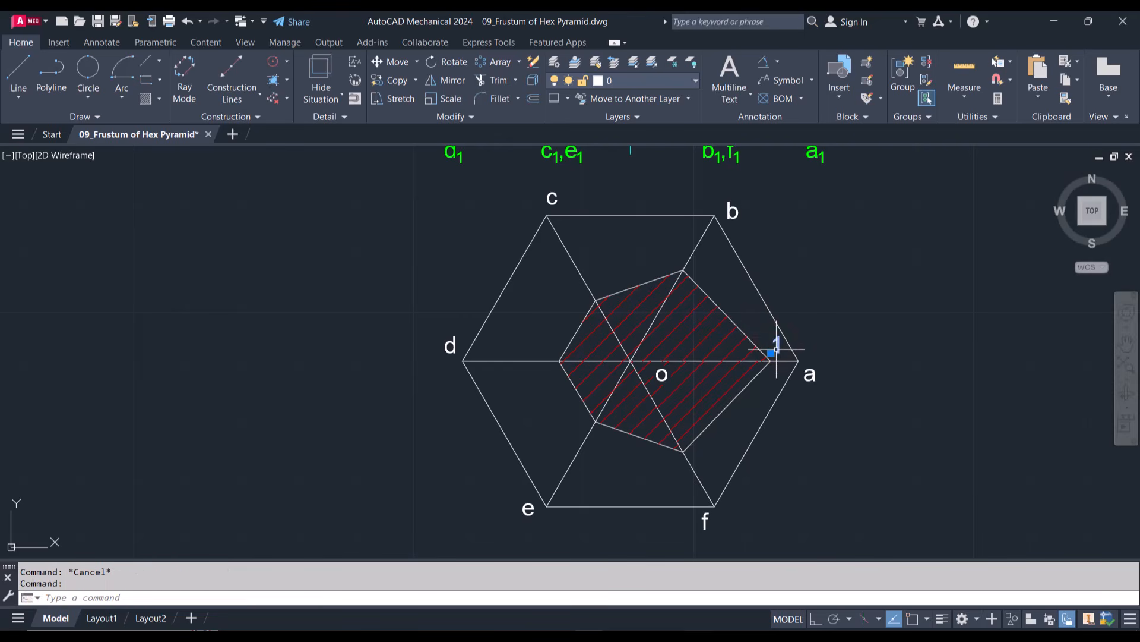
pyautogui.write('co')
pyautogui.press('Return')
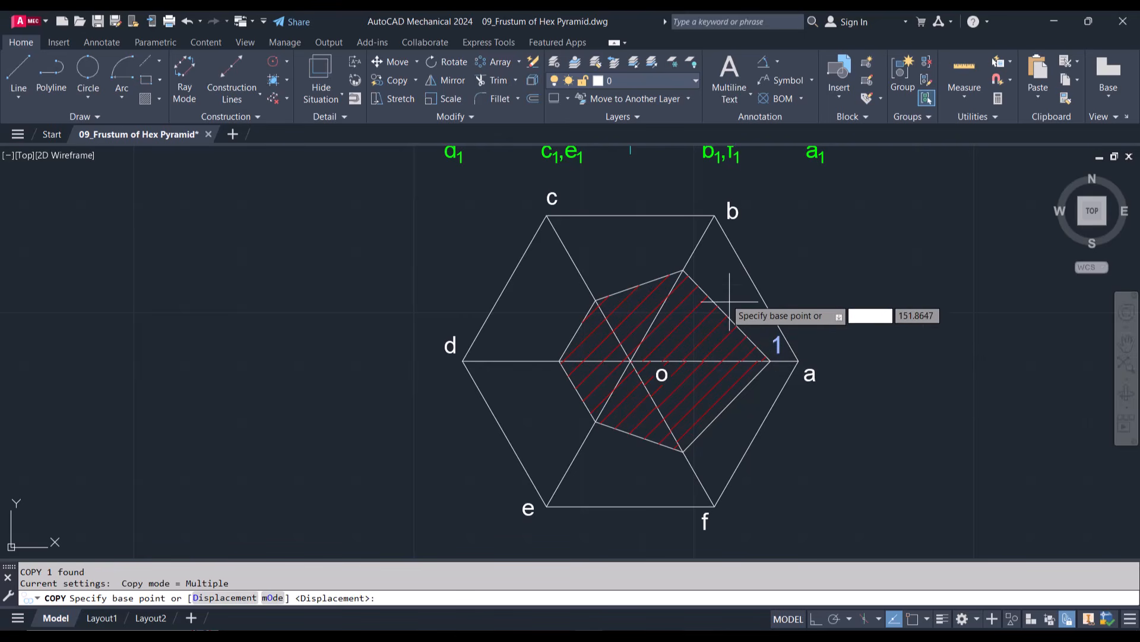
pyautogui.click(775, 344)
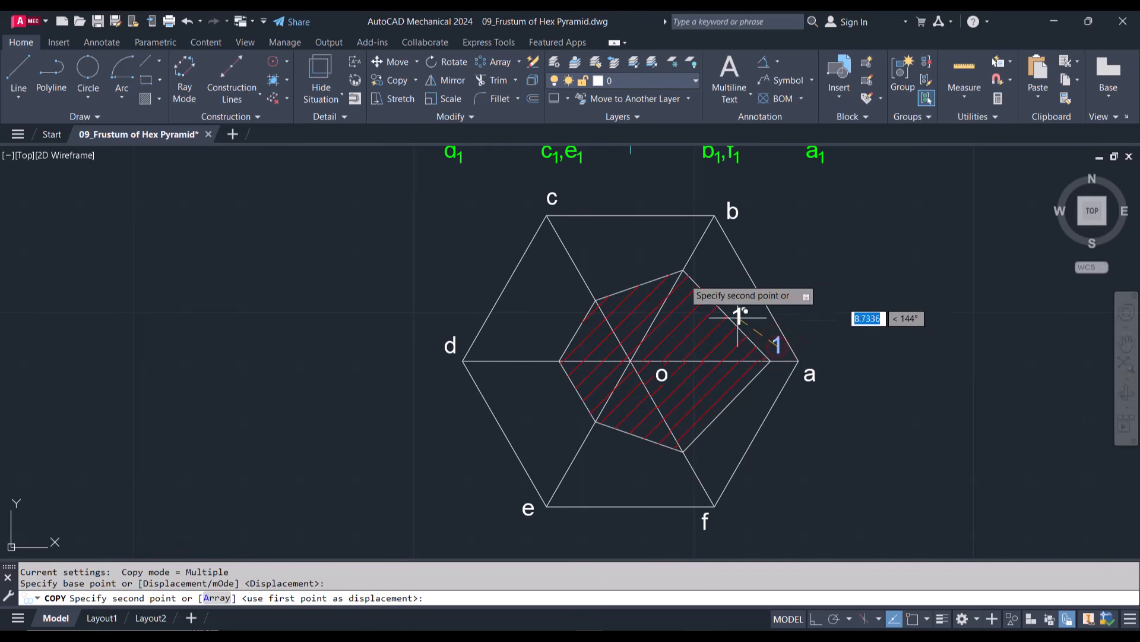
pyautogui.click(680, 257)
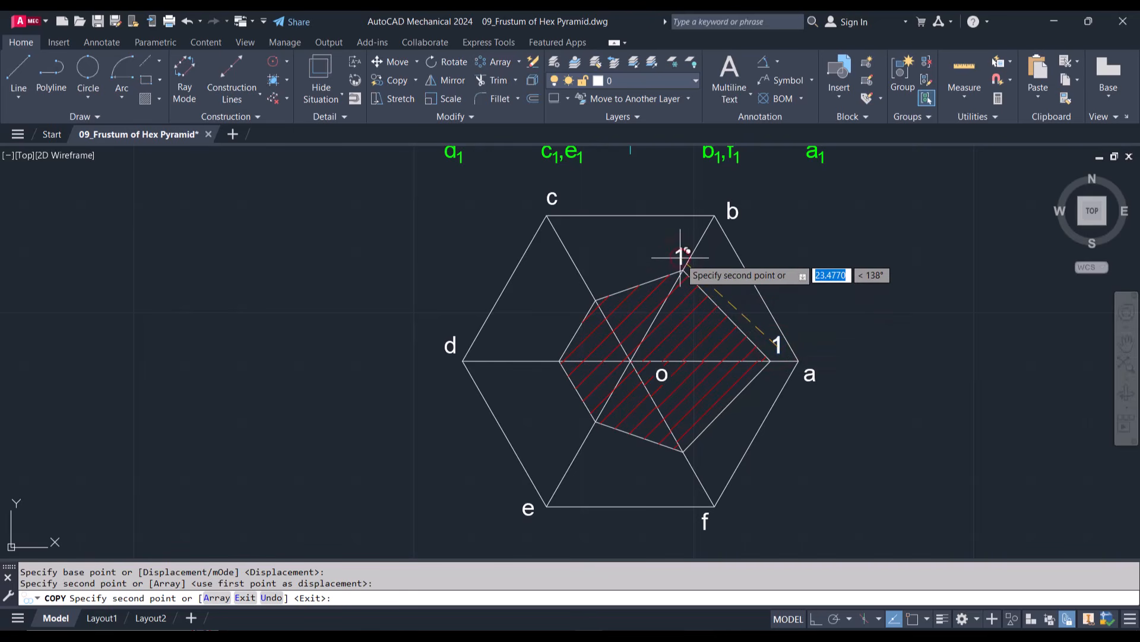
pyautogui.click(588, 291)
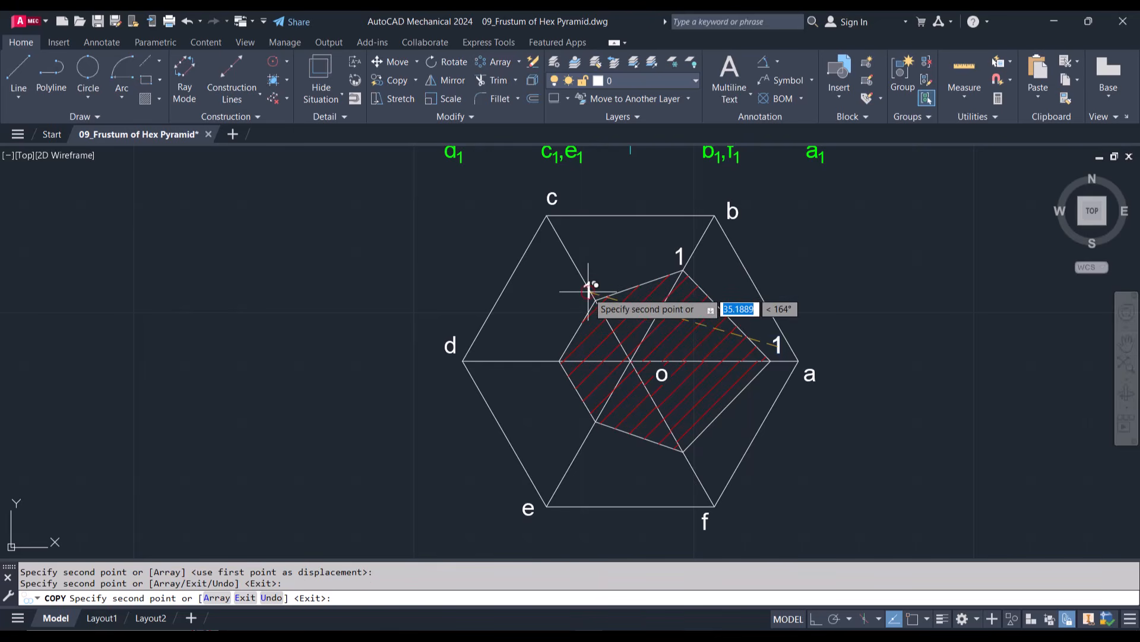
pyautogui.click(547, 360)
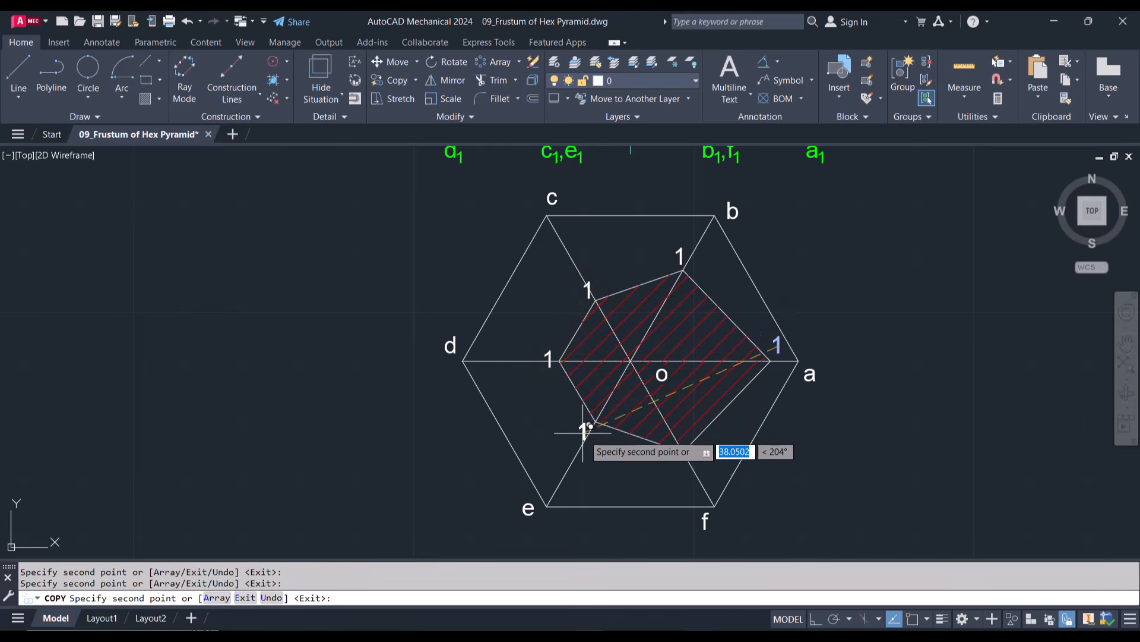
pyautogui.click(587, 433)
pyautogui.click(684, 457)
pyautogui.press('Escape')
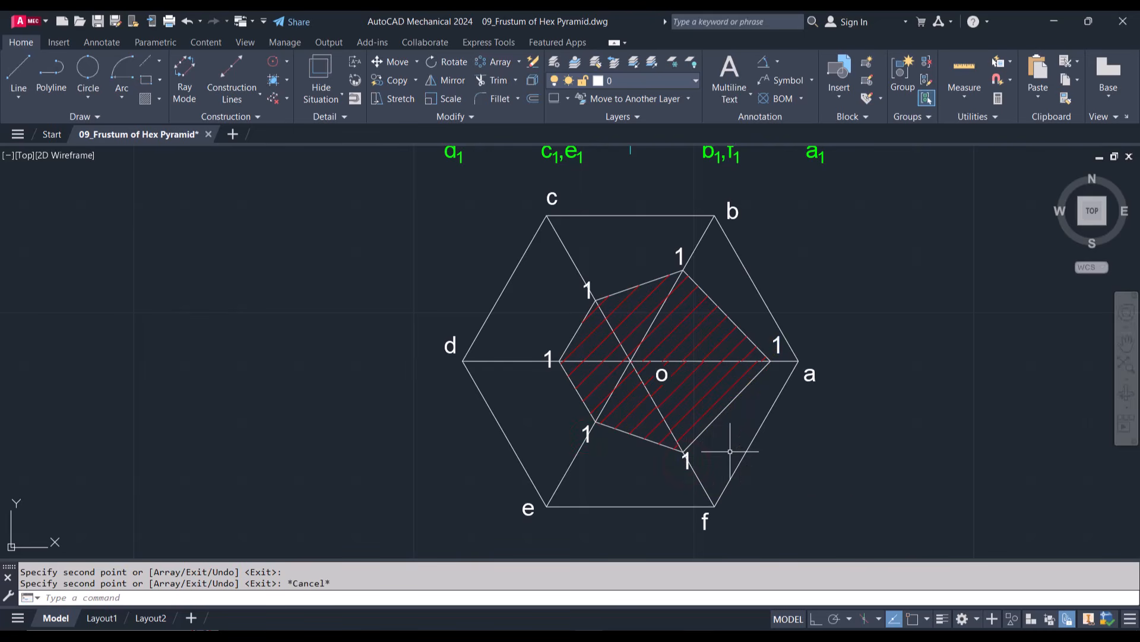
# Step: Change the copied section labels on edges ob, oc and od to 2, 3 and 4
pyautogui.click(680, 258)
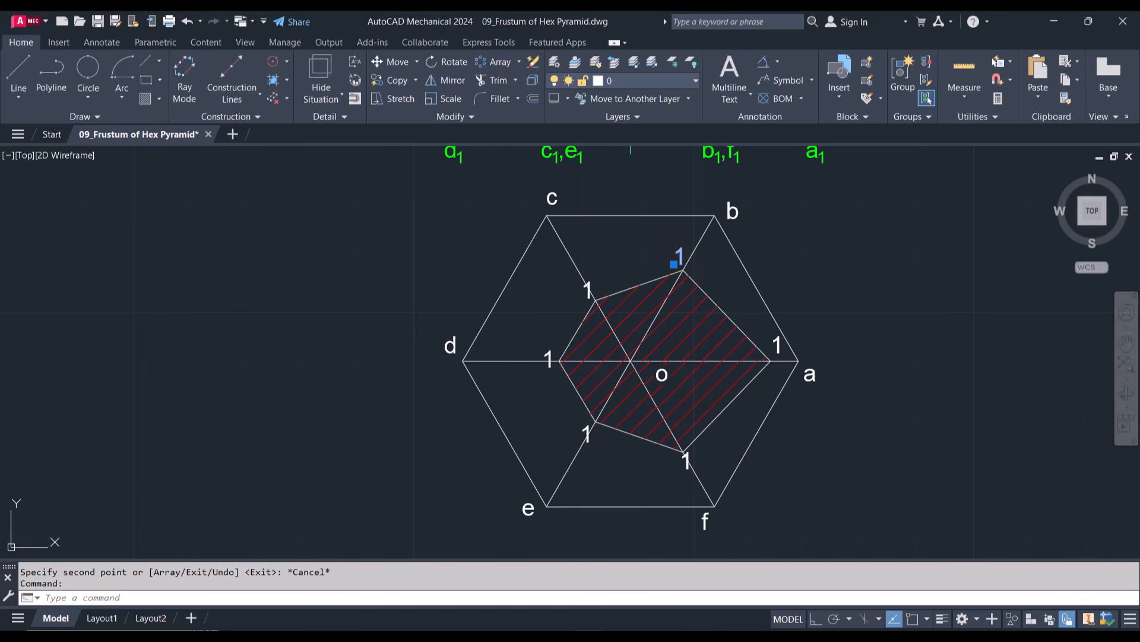
pyautogui.doubleClick(680, 258)
pyautogui.write('2')
pyautogui.click(590, 295)
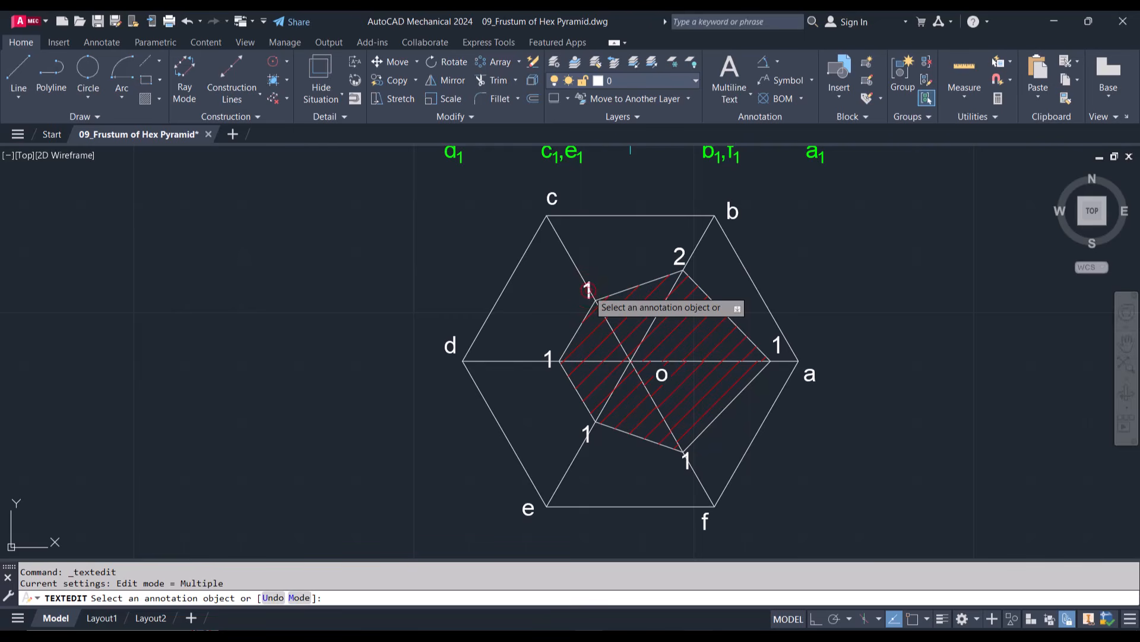
pyautogui.click(588, 291)
pyautogui.write('3')
pyautogui.click(536, 362)
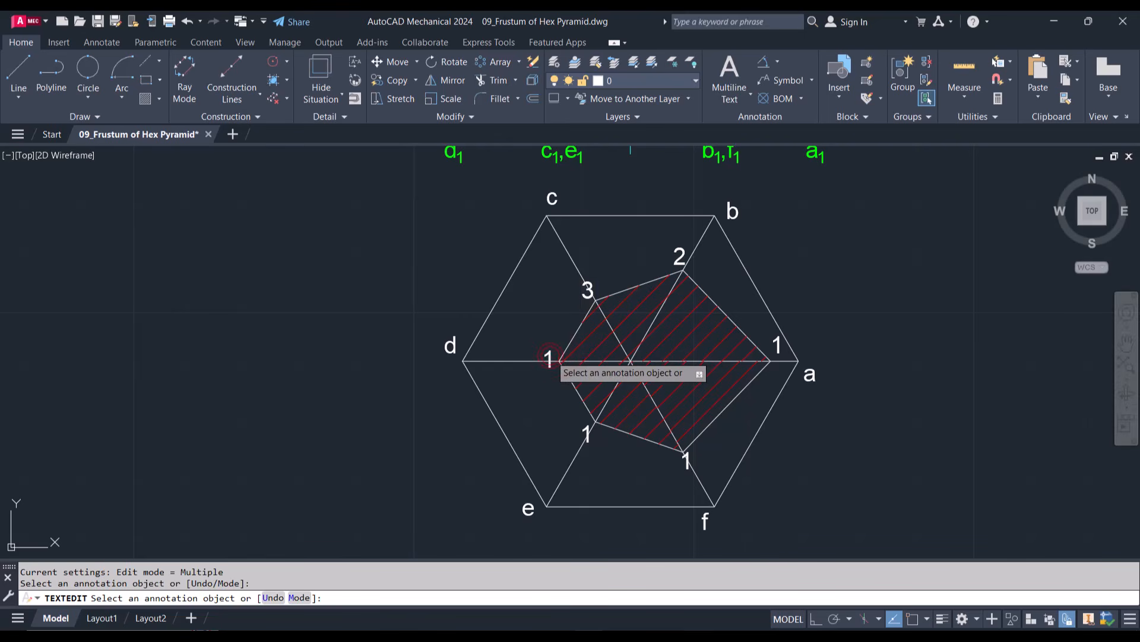
pyautogui.click(548, 358)
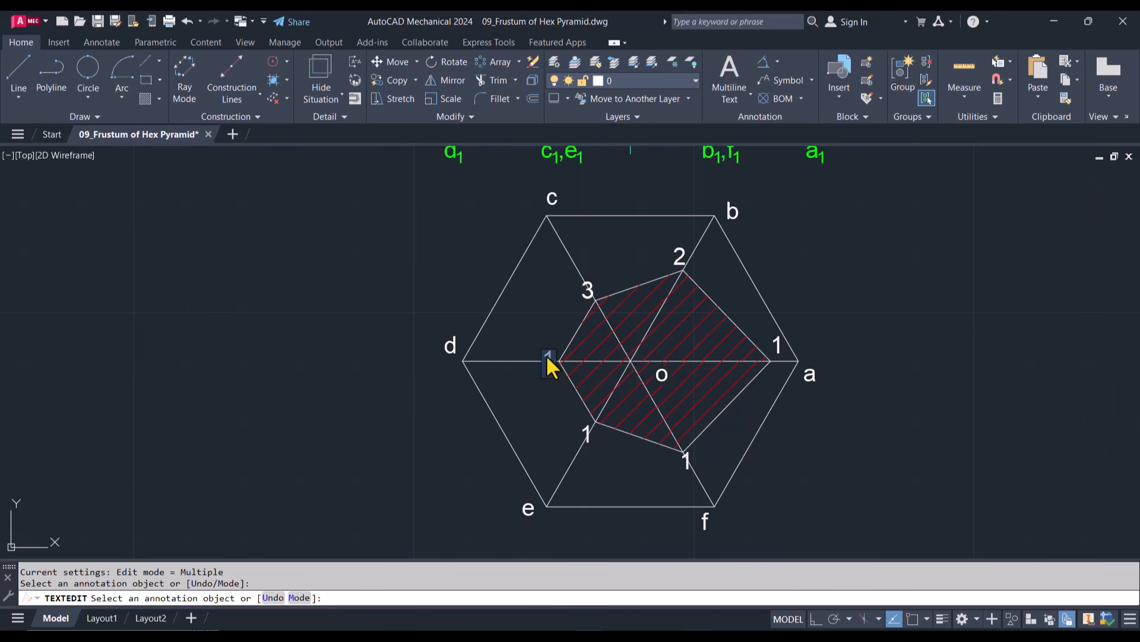
pyautogui.write('4')
pyautogui.click(586, 428)
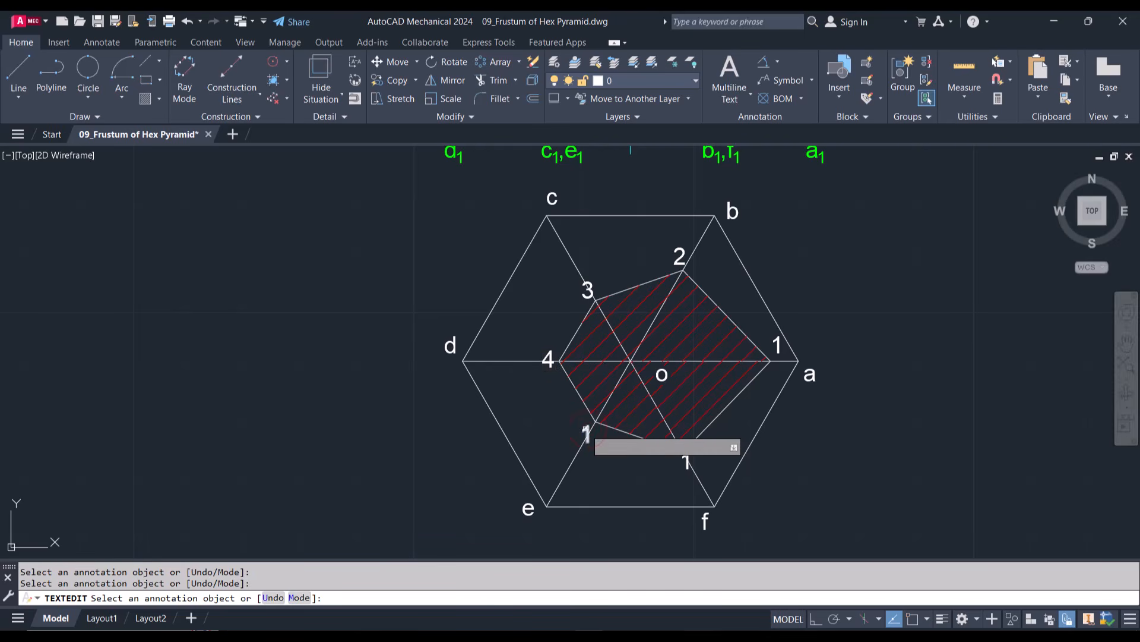
# Step: Change the remaining section labels on edges oe and of to 5 and 6
pyautogui.click(588, 436)
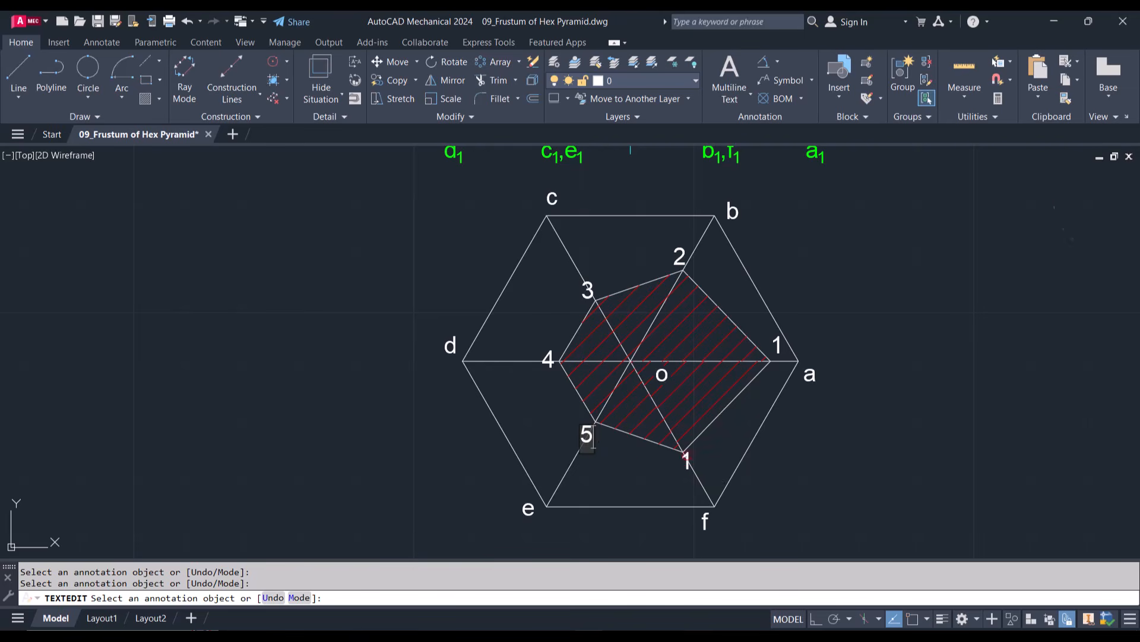
pyautogui.click(685, 455)
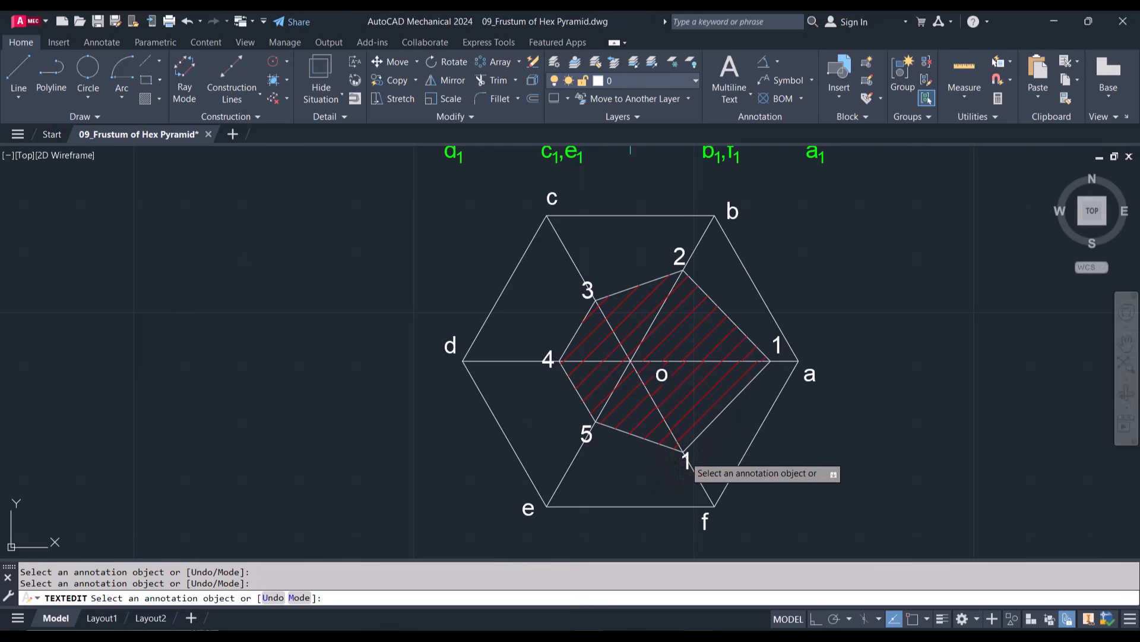
pyautogui.click(683, 460)
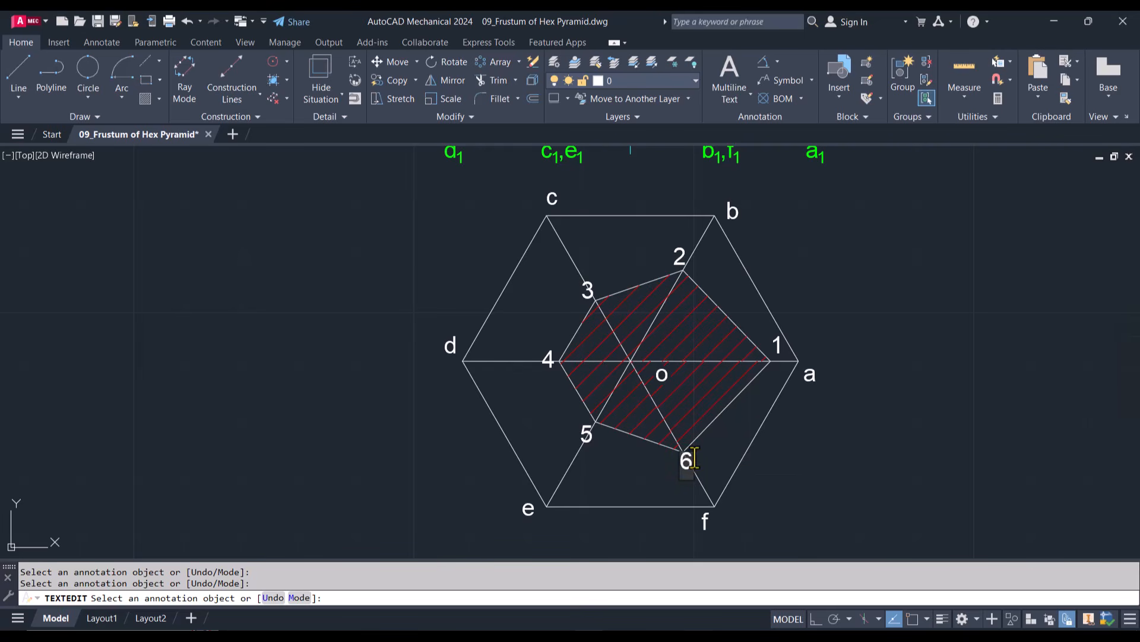
pyautogui.click(711, 457)
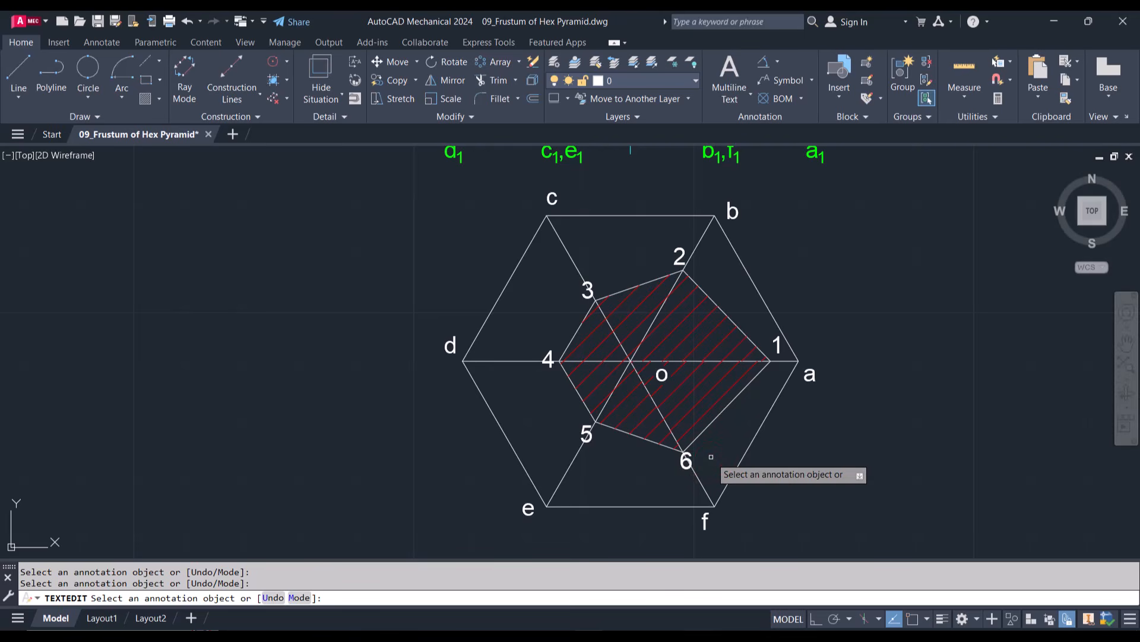
pyautogui.press('Escape')
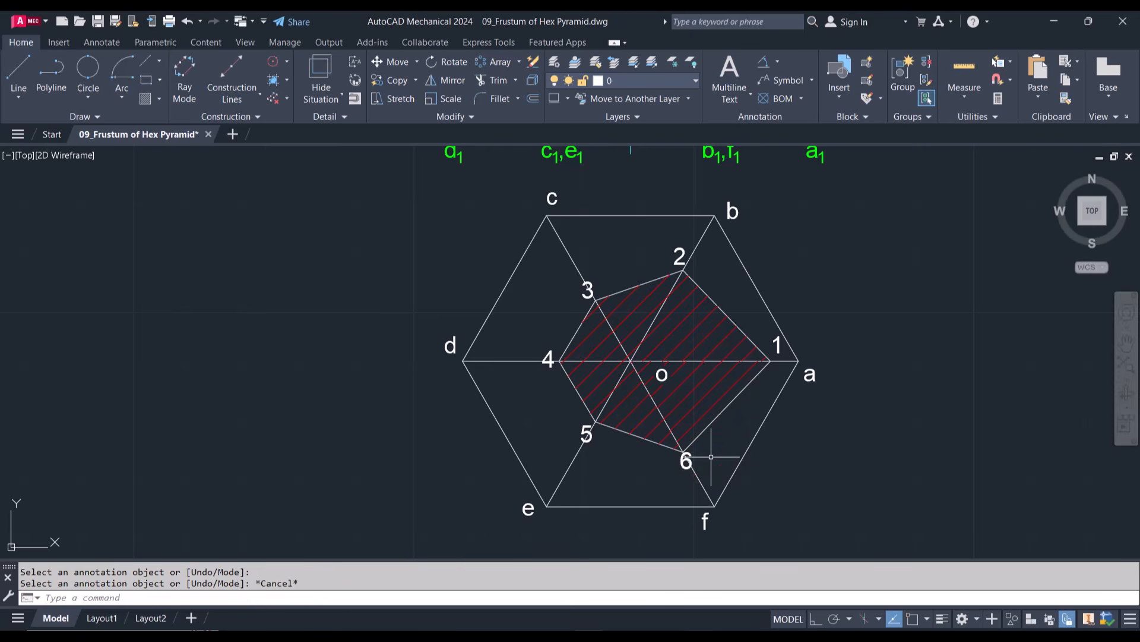
# Step: Measure the length of the front view's slanted edge from o1 to a1 with Quick measure
pyautogui.scroll(-6, 711, 457)
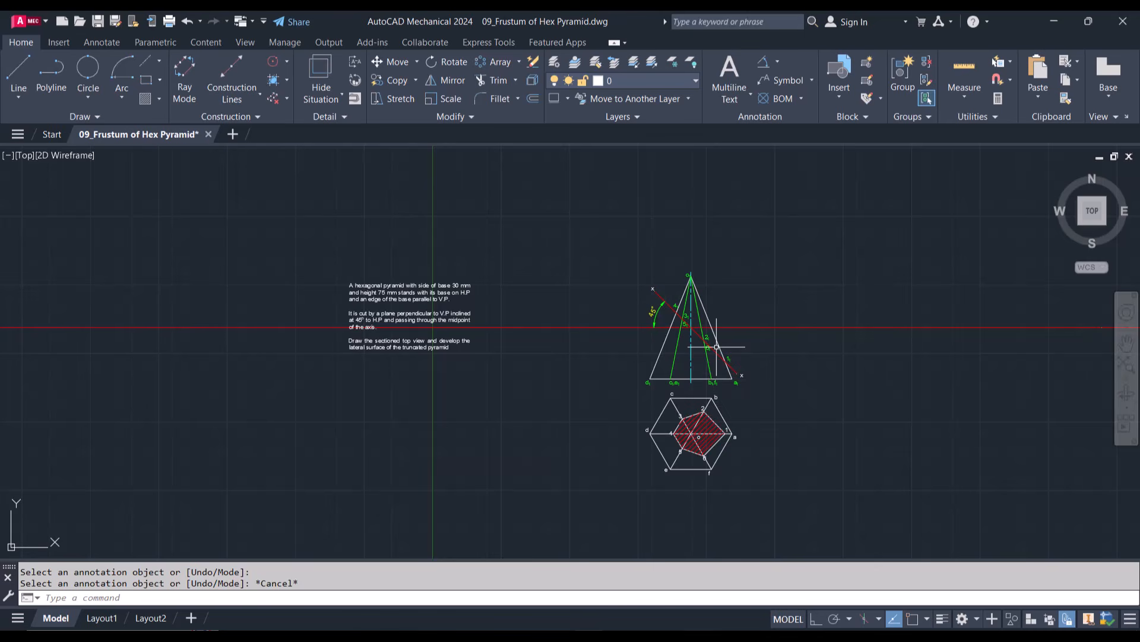
pyautogui.scroll(2, 717, 346)
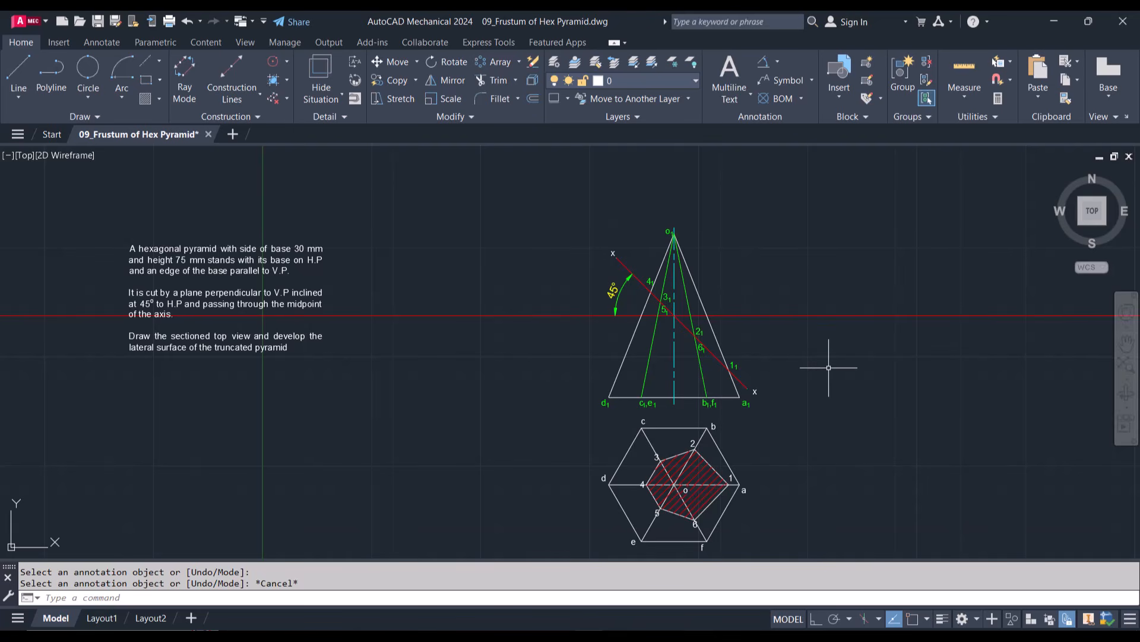
pyautogui.scroll(2, 829, 368)
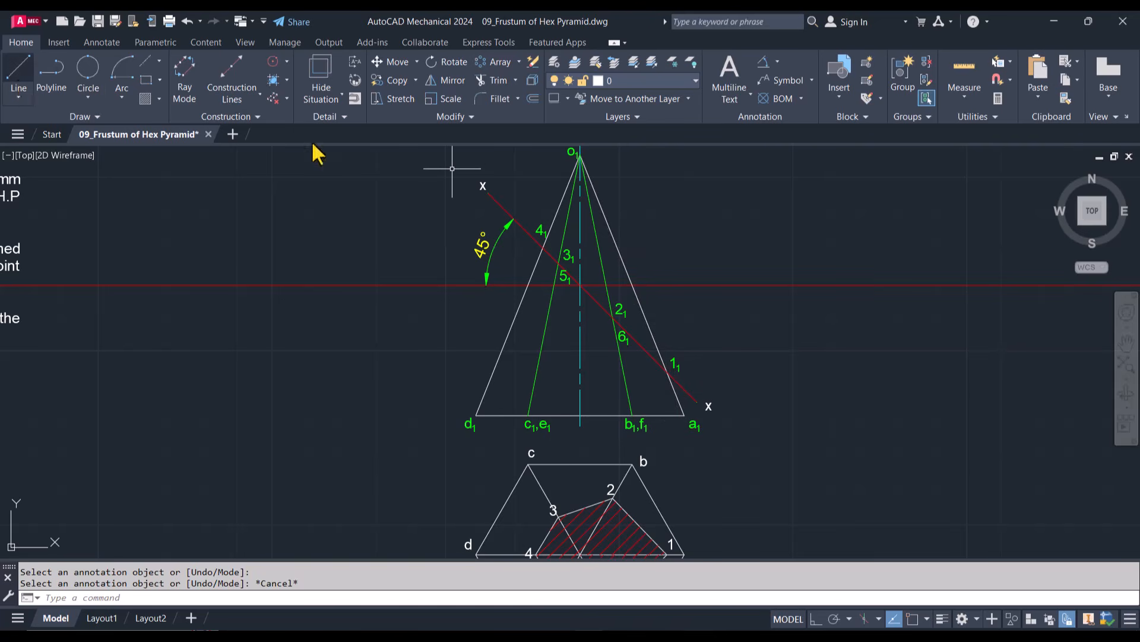
pyautogui.click(965, 74)
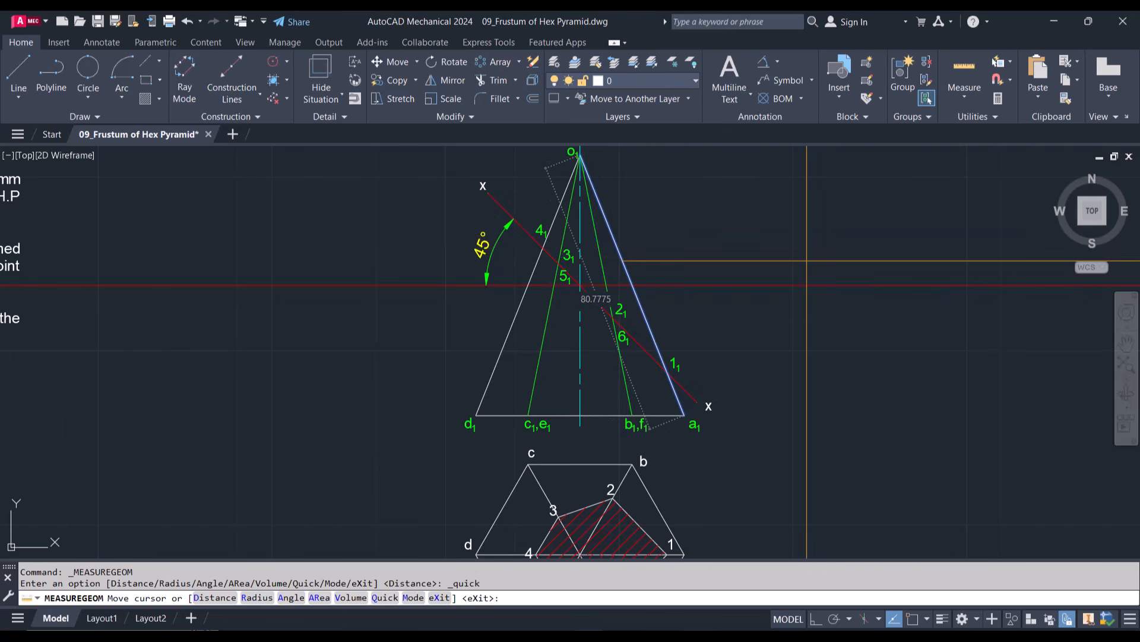
pyautogui.press('Escape')
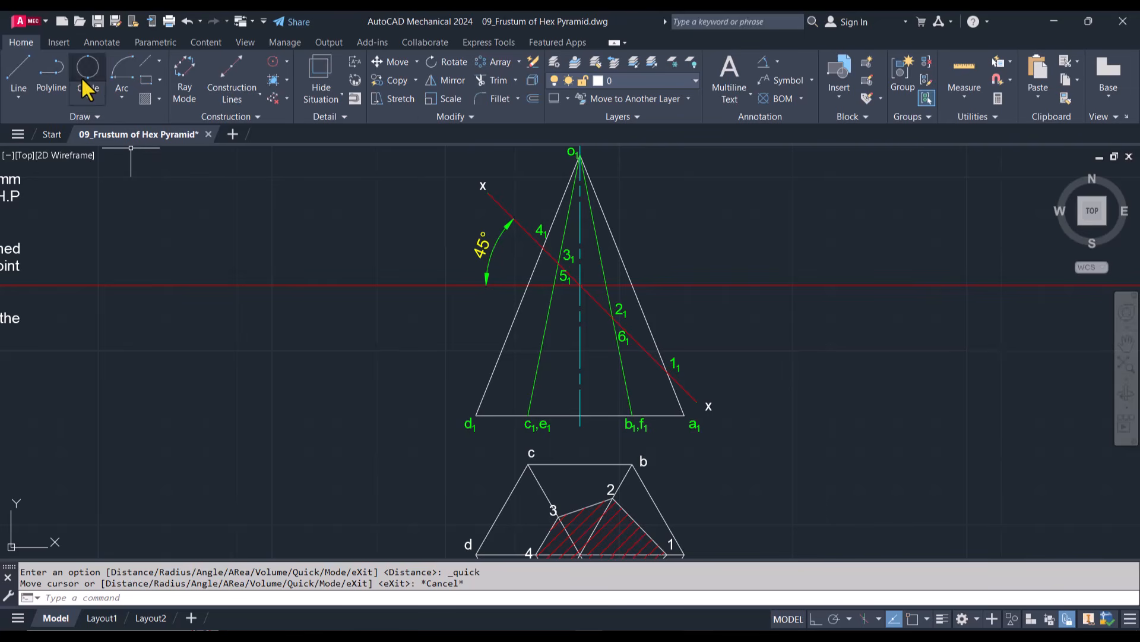
# Step: Draw an 80.78 mm line rising at about 69° beside the front view as the first edge of the development
pyautogui.click(19, 78)
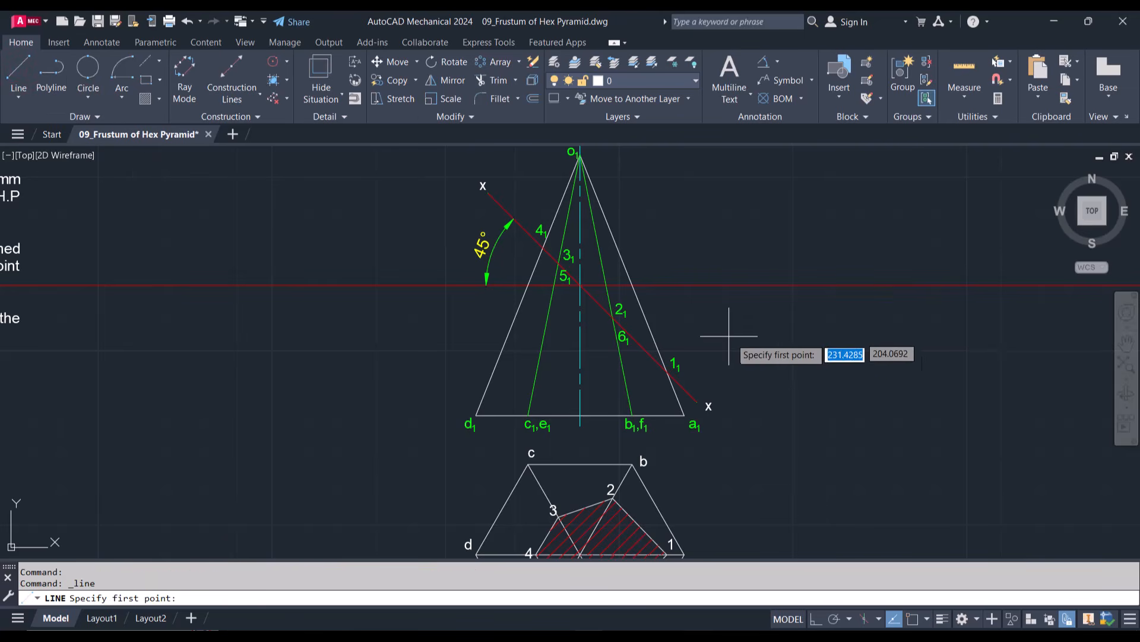
pyautogui.click(743, 411)
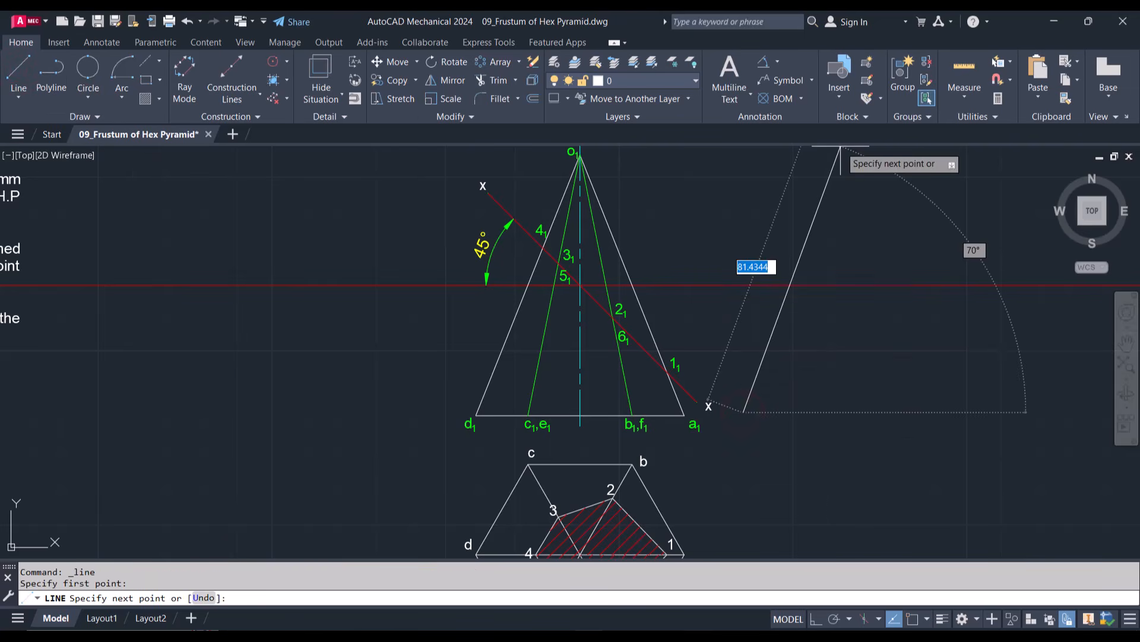
pyautogui.write('8')
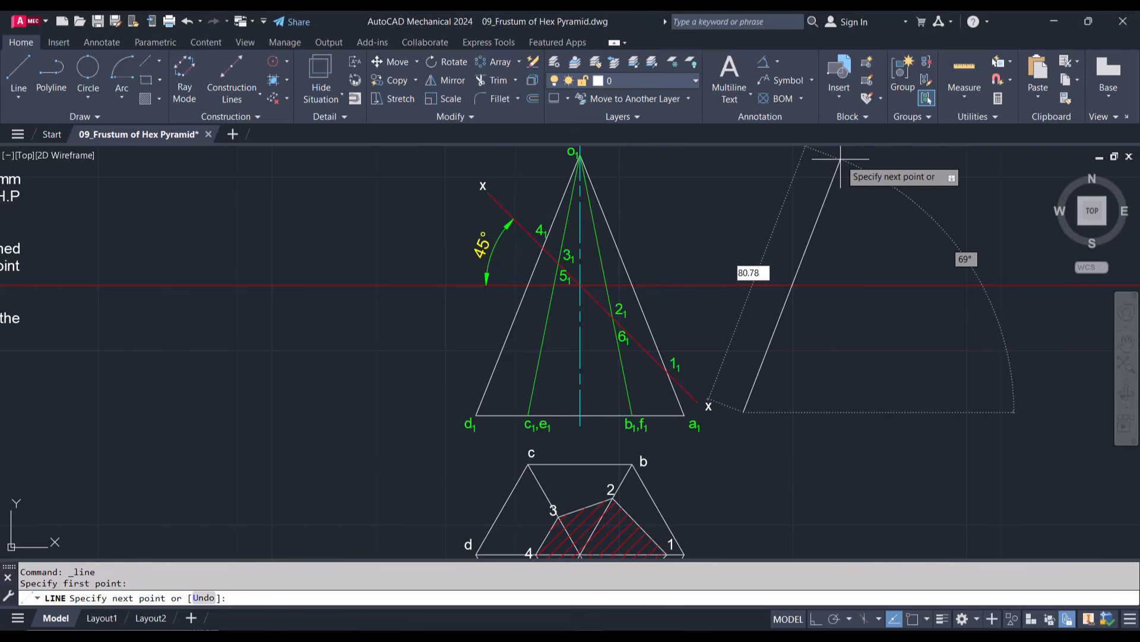
pyautogui.write('0.78')
pyautogui.press('Return')
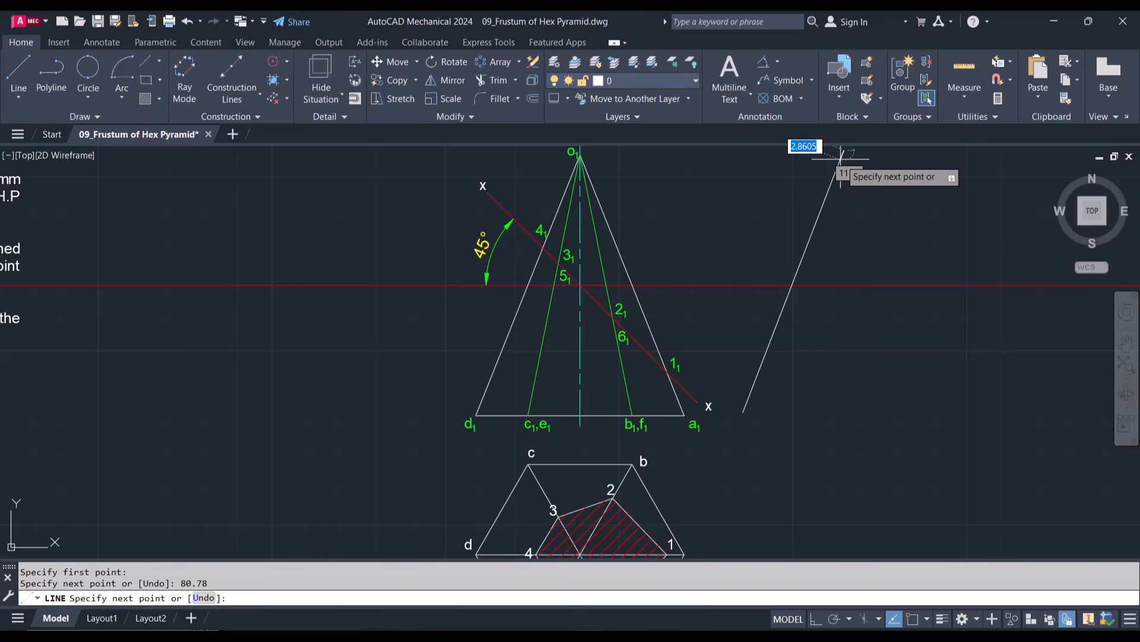
pyautogui.scroll(-4, 851, 244)
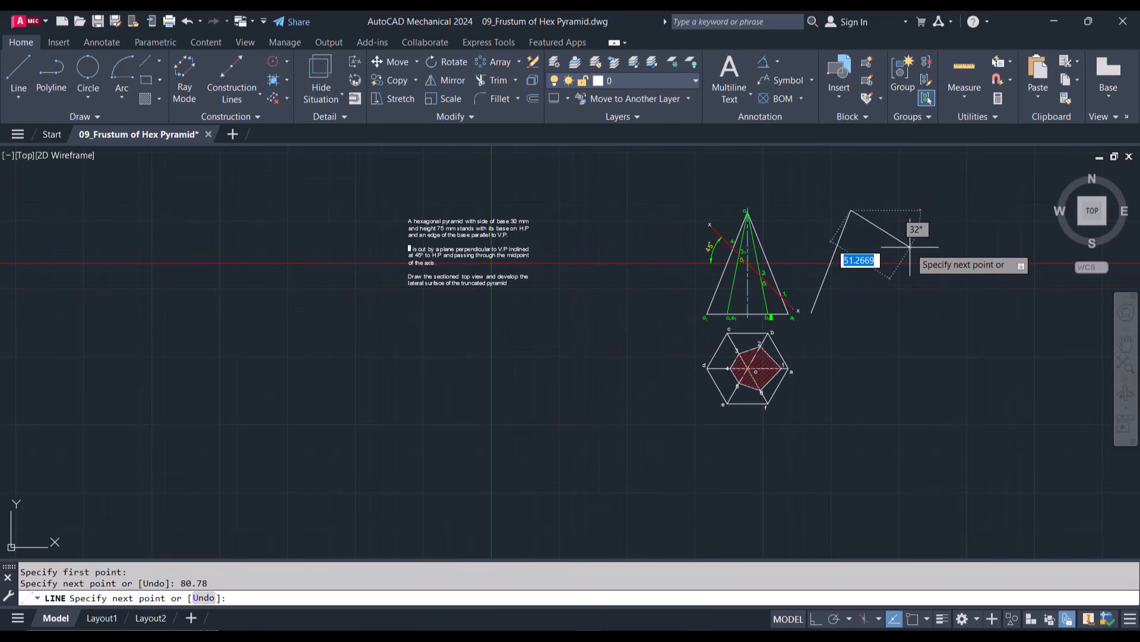
pyautogui.scroll(4, 910, 245)
pyautogui.press('Escape')
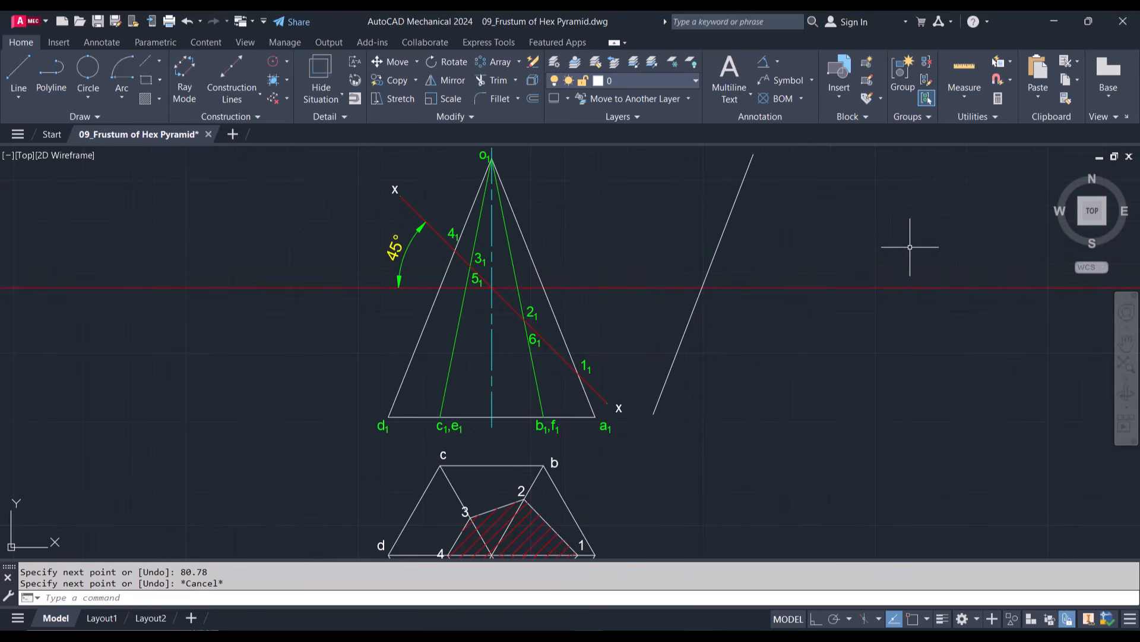
# Step: With object snap on, draw a Center, Start, End arc centred on the line's upper end, from its lower end counterclockwise to about 130°
pyautogui.click(127, 102)
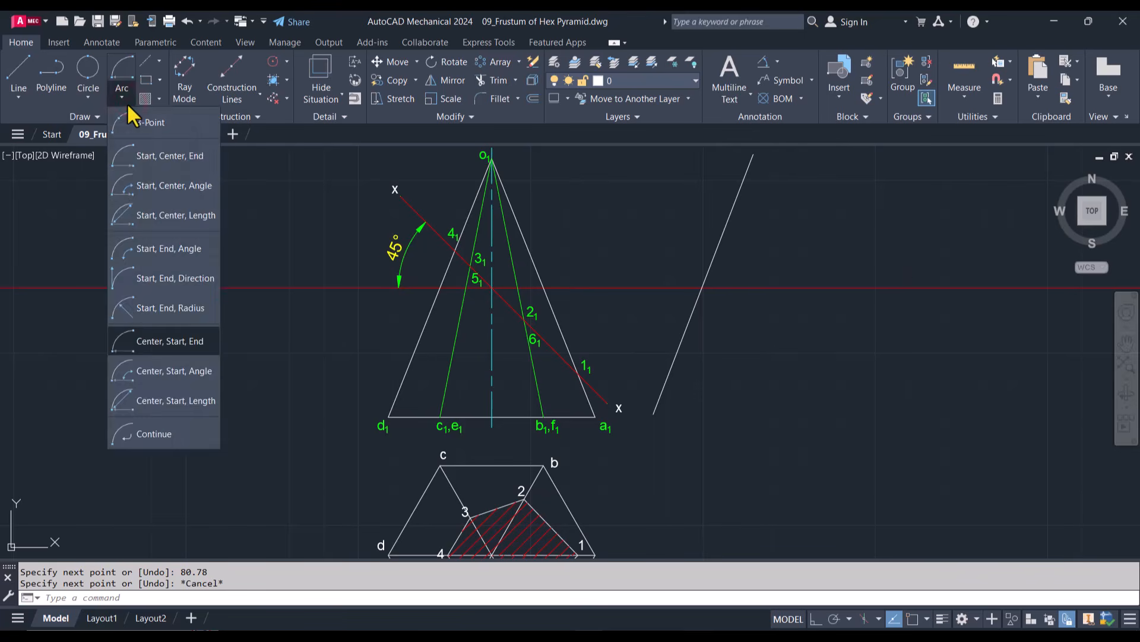
pyautogui.click(155, 347)
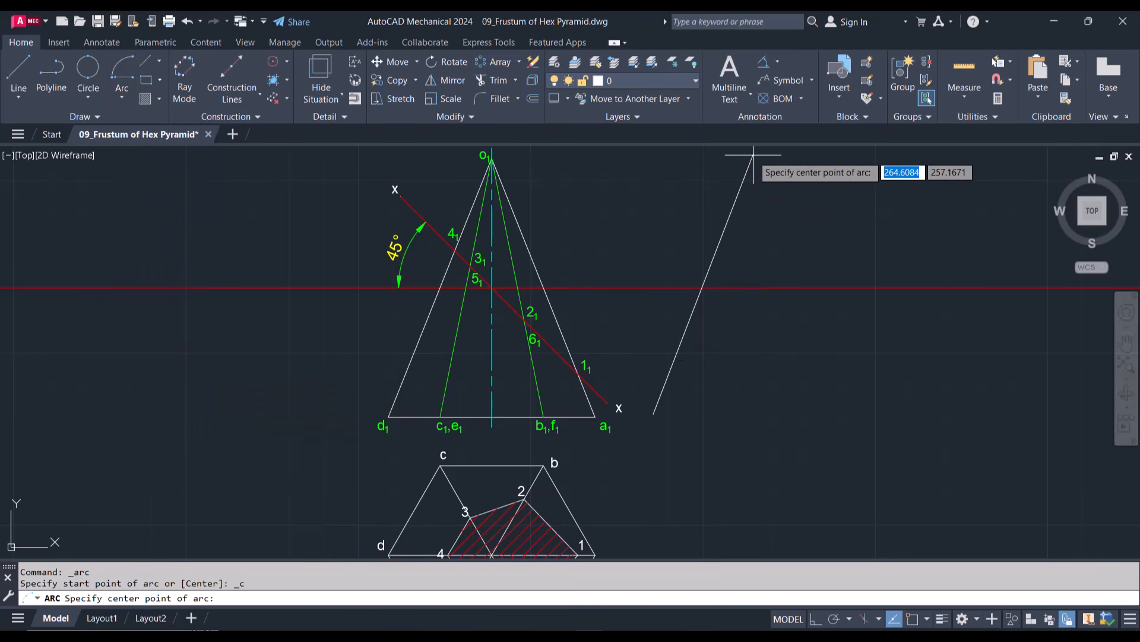
pyautogui.click(915, 620)
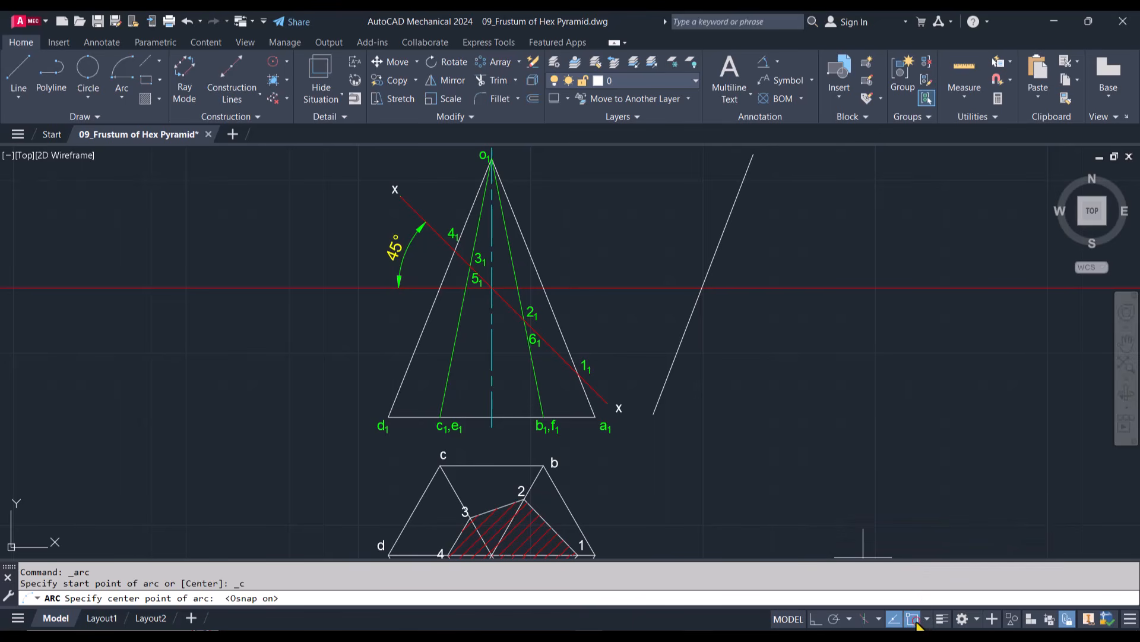
pyautogui.click(753, 153)
pyautogui.click(653, 414)
pyautogui.scroll(-4, 884, 287)
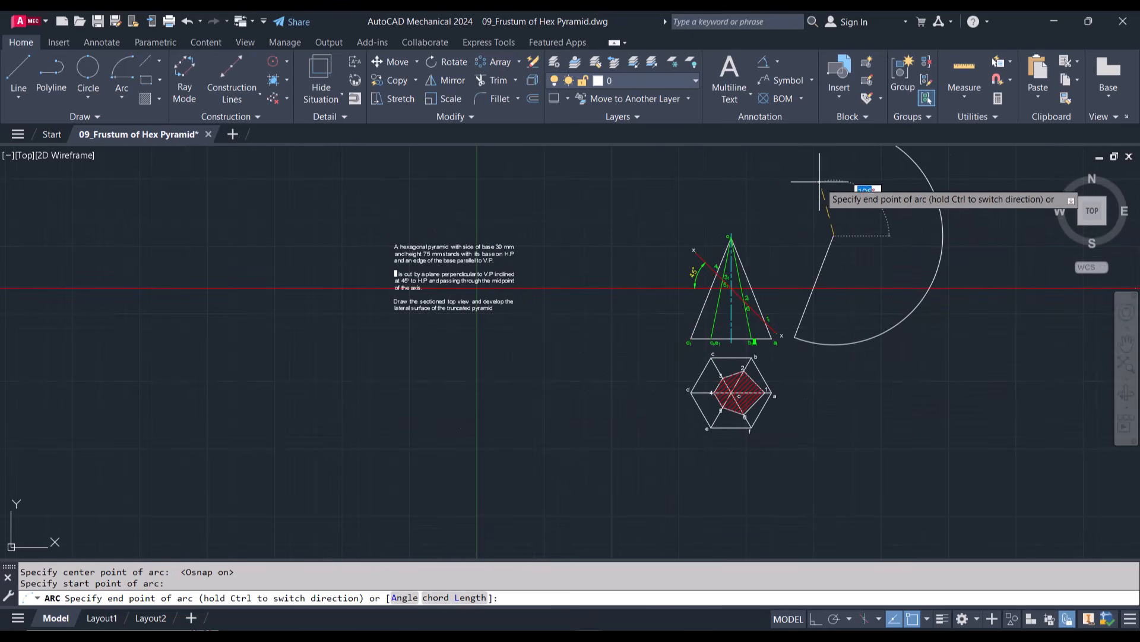
pyautogui.scroll(-2, 817, 181)
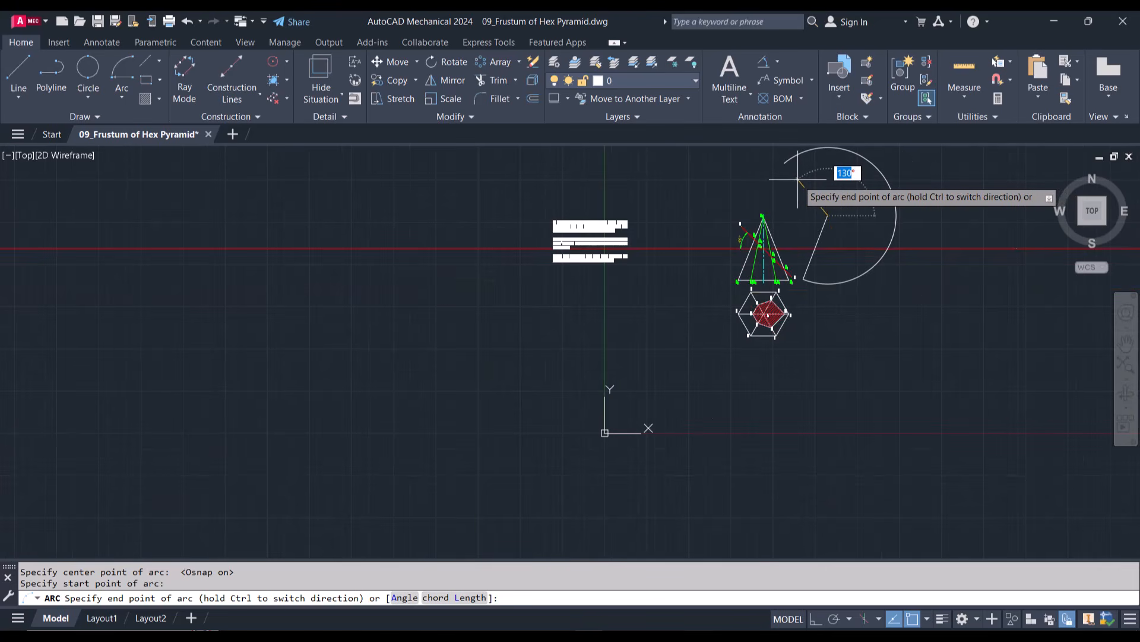
pyautogui.click(798, 178)
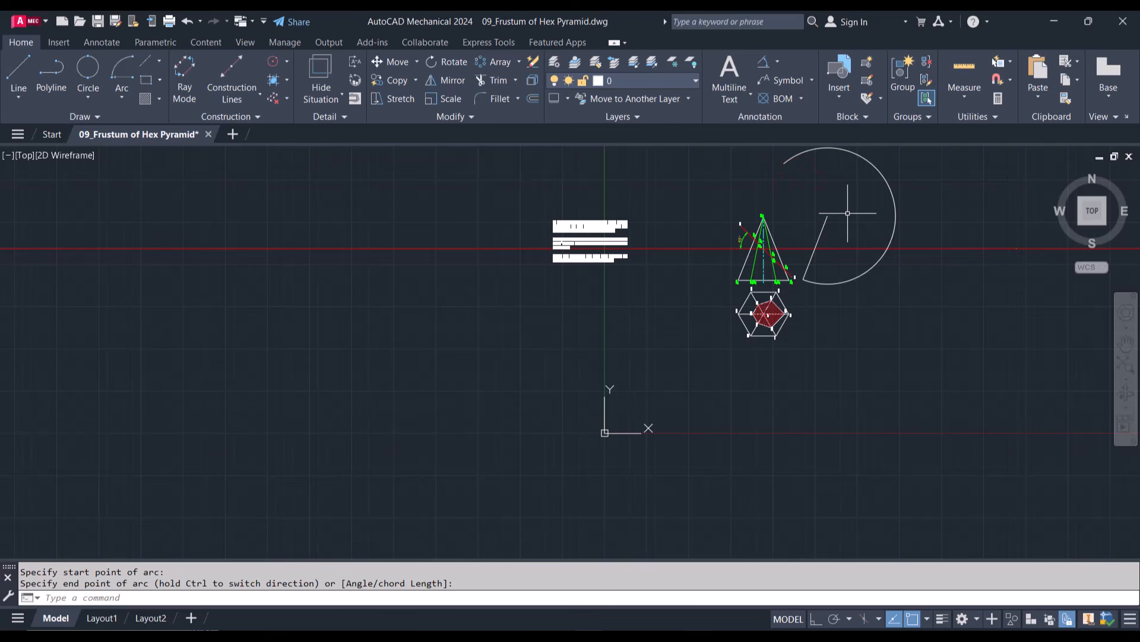
# Step: Open the arc construction options for another arc
pyautogui.scroll(4, 850, 213)
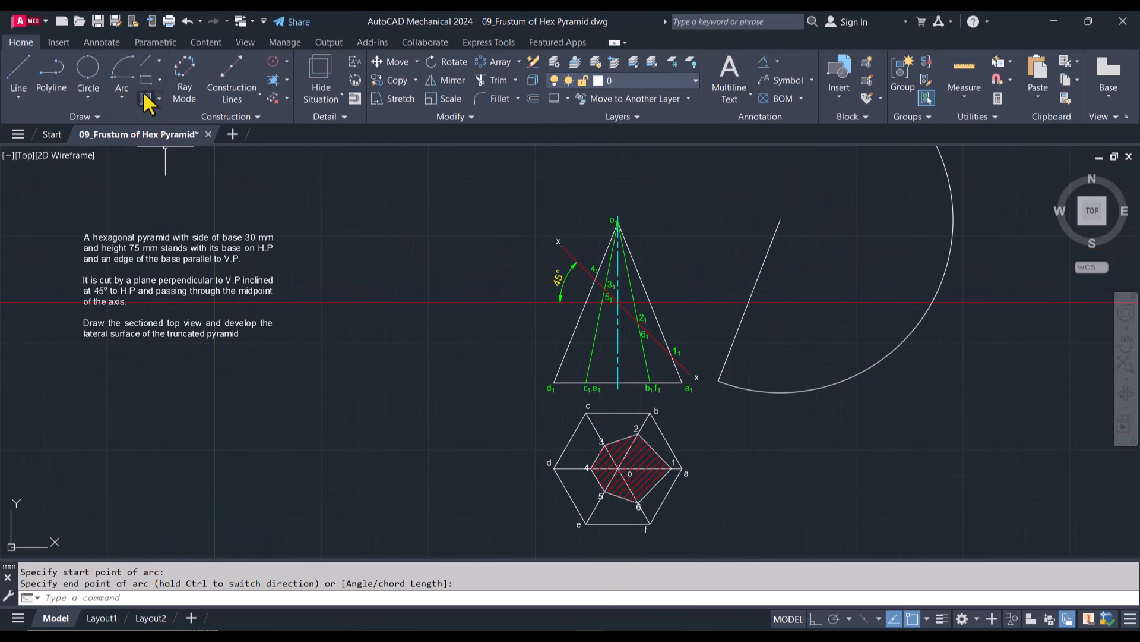
pyautogui.click(124, 97)
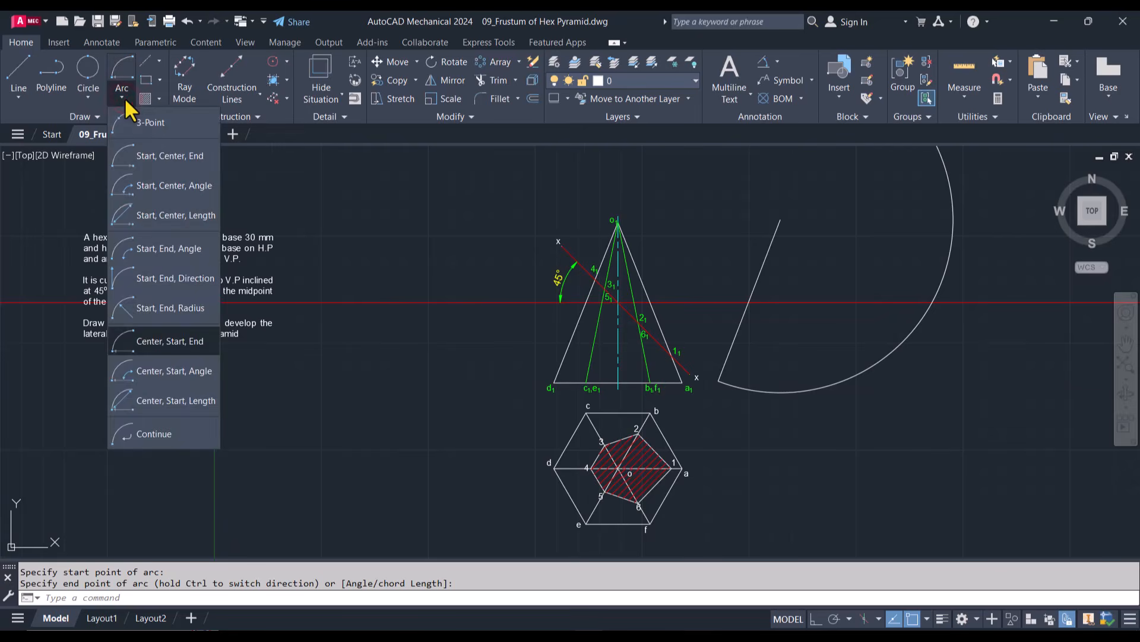
# Step: Undo the last arc and make AM_CL the current layer
pyautogui.hotkey('ctrl', 'z')
pyautogui.hotkey('ctrl', 'z')
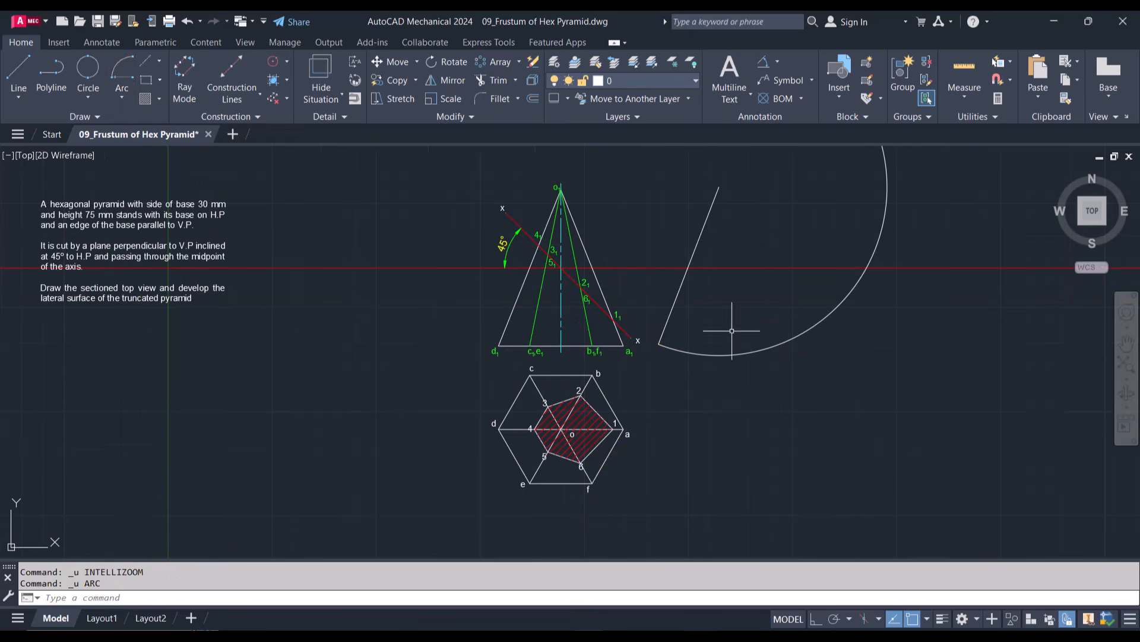
pyautogui.click(623, 79)
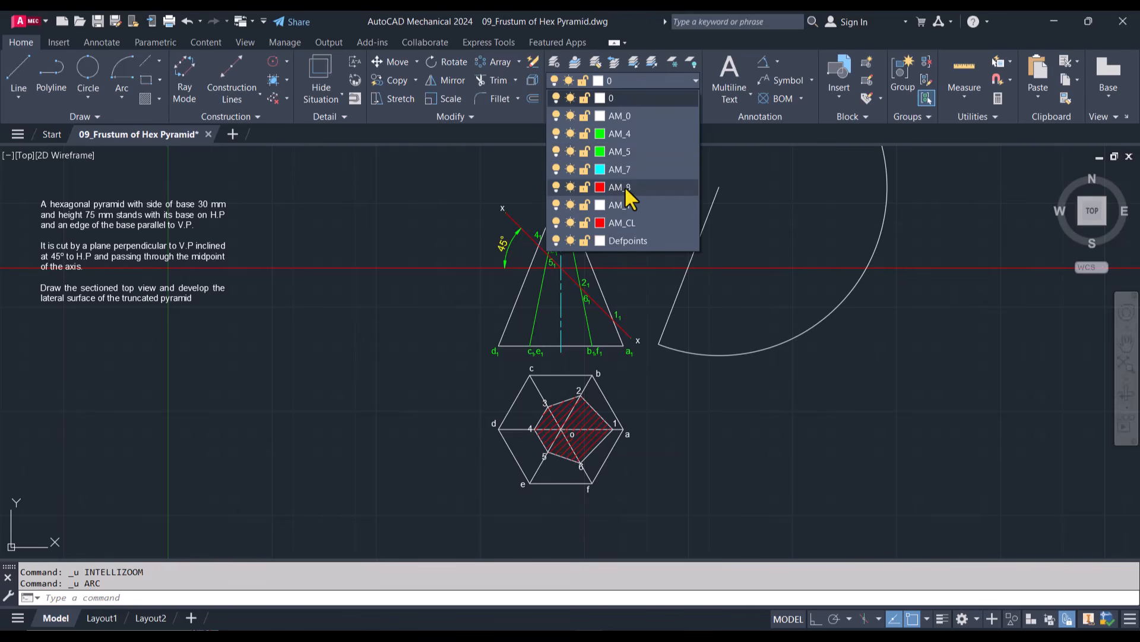
pyautogui.click(625, 223)
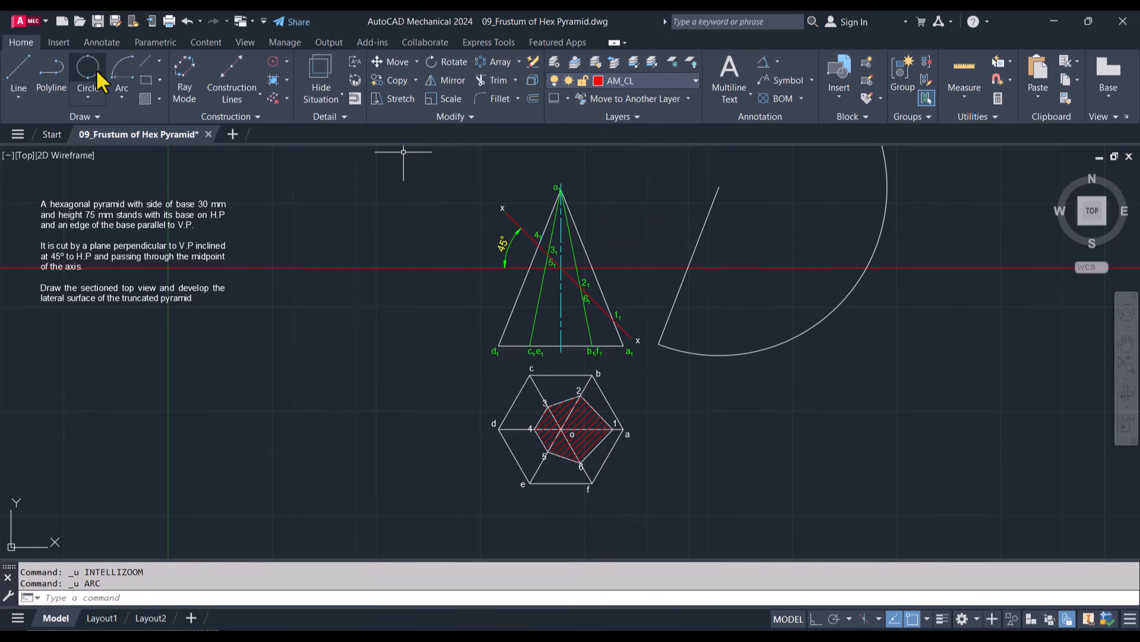
# Step: Draw a short 30 mm radius arc across the large development arc, centred at the slanted line's lower endpoint
pyautogui.click(116, 99)
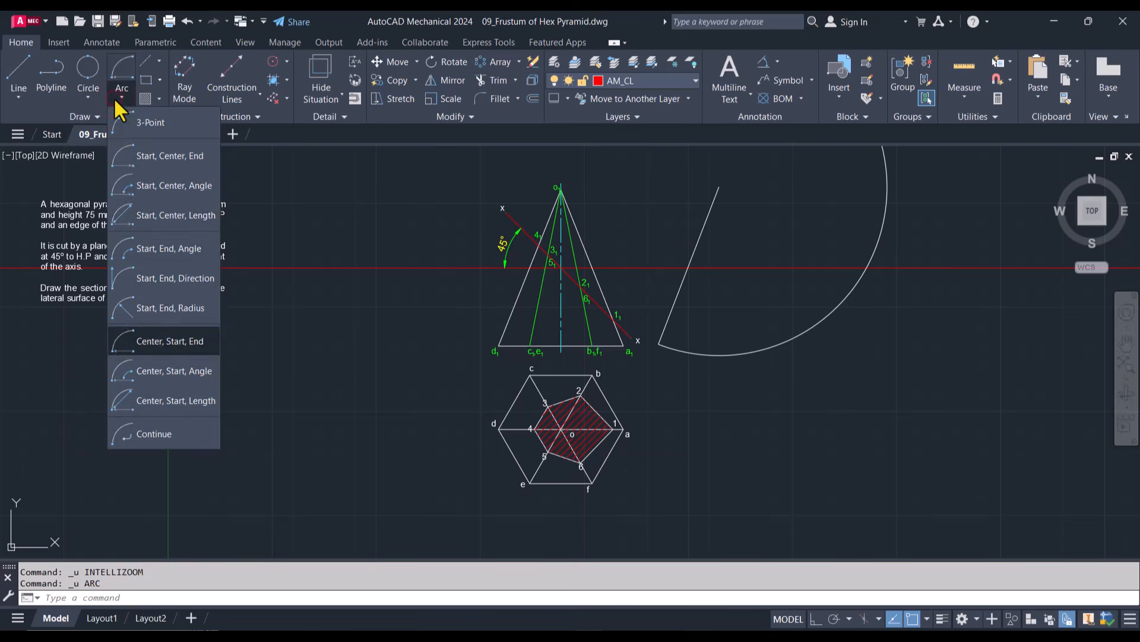
pyautogui.click(168, 343)
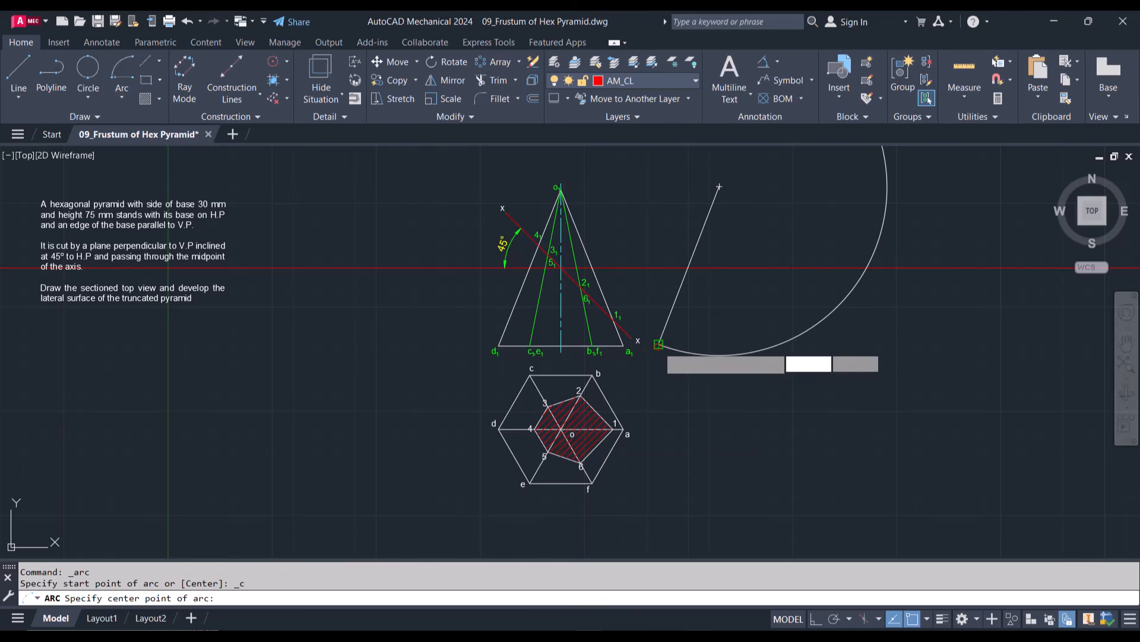
pyautogui.click(659, 344)
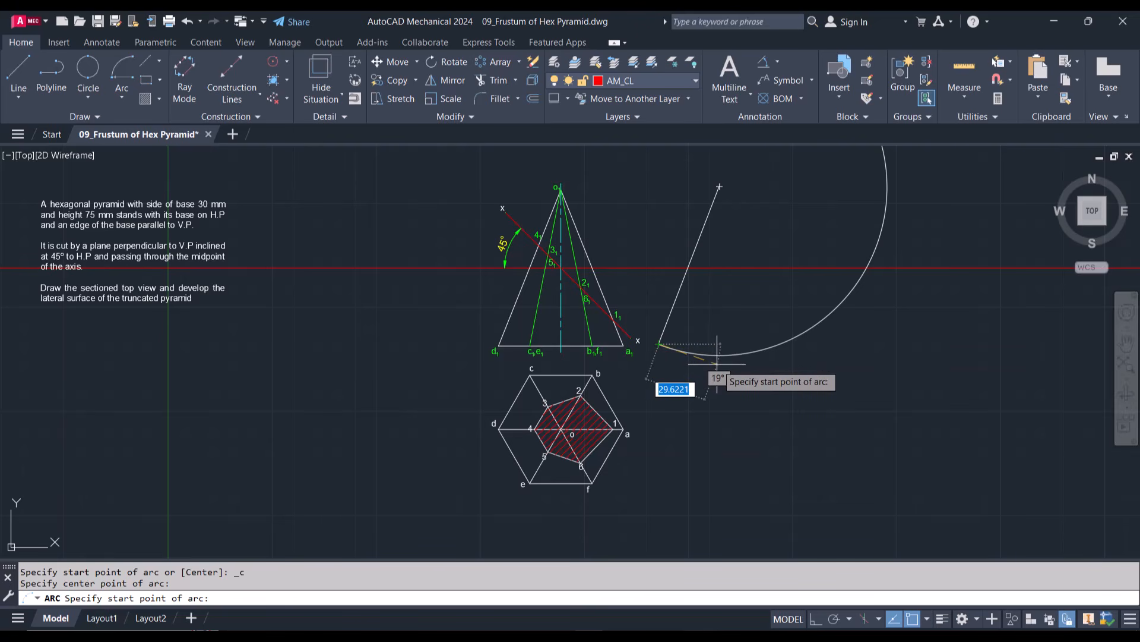
pyautogui.write('30')
pyautogui.press('Return')
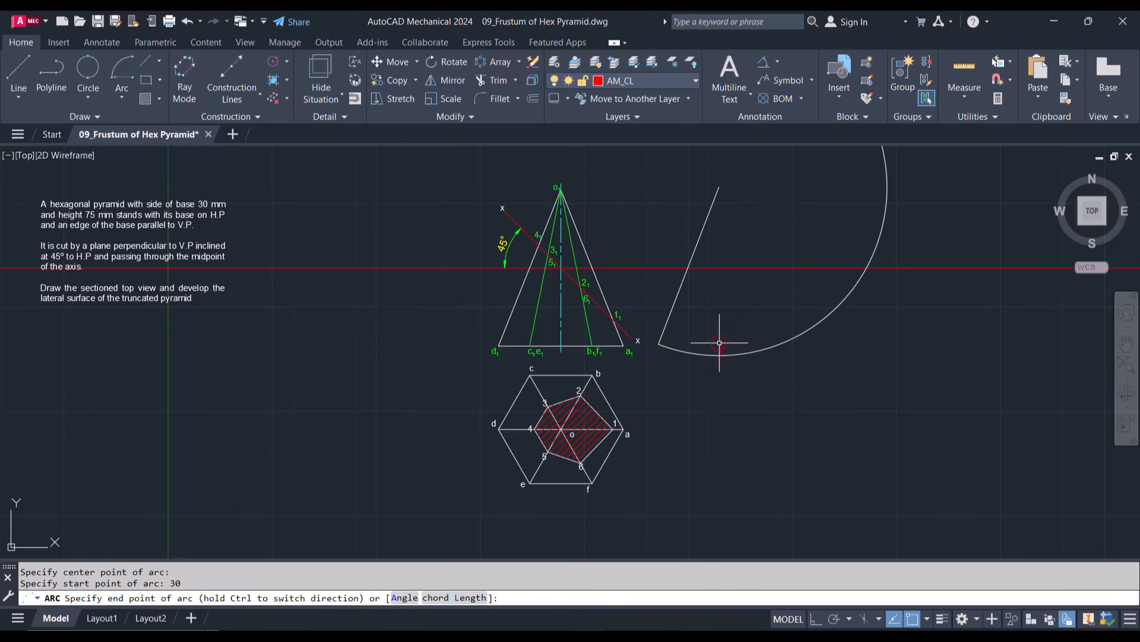
pyautogui.click(719, 343)
# Step: Draw a second 30 mm radius arc mark across the development arc, centred where the first mark crosses it
pyautogui.press('Return')
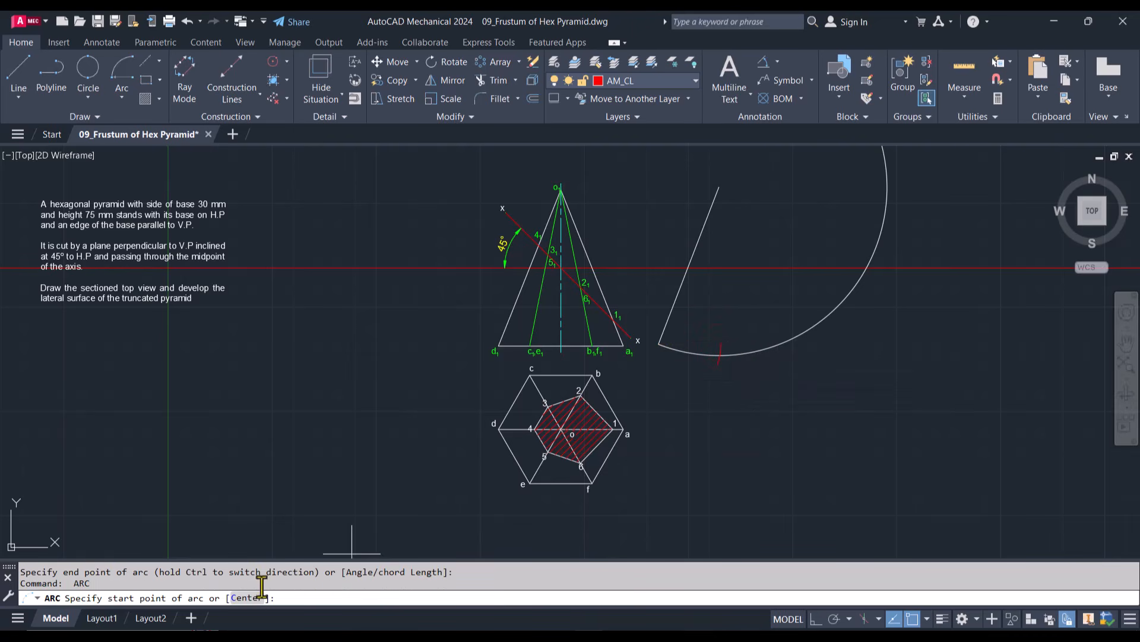
pyautogui.click(243, 597)
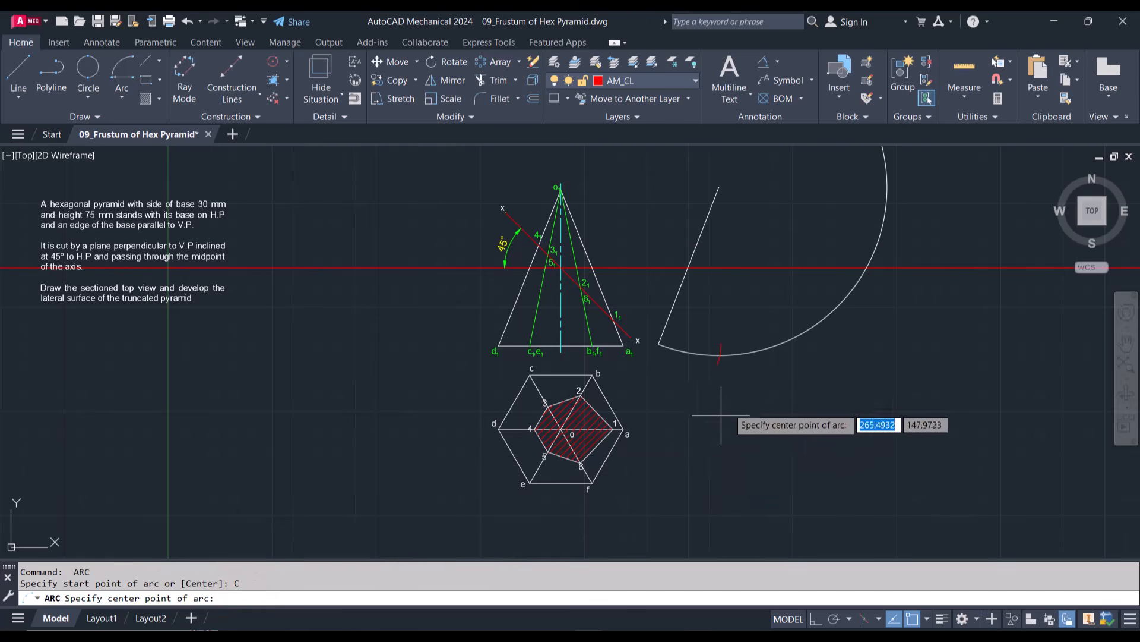
pyautogui.scroll(2, 731, 406)
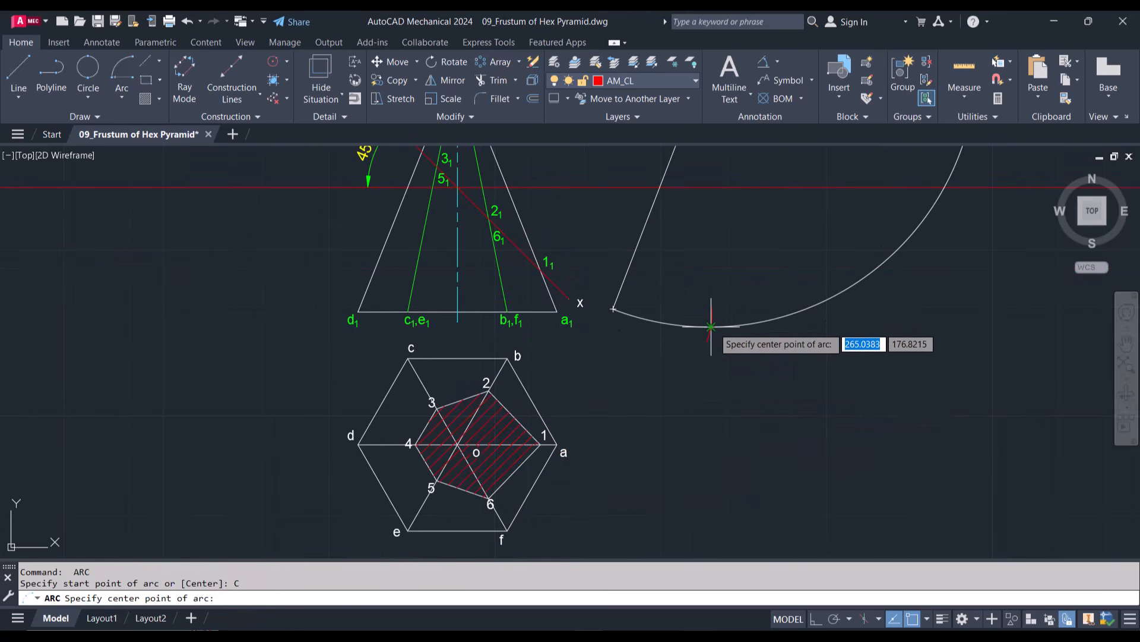
pyautogui.click(711, 326)
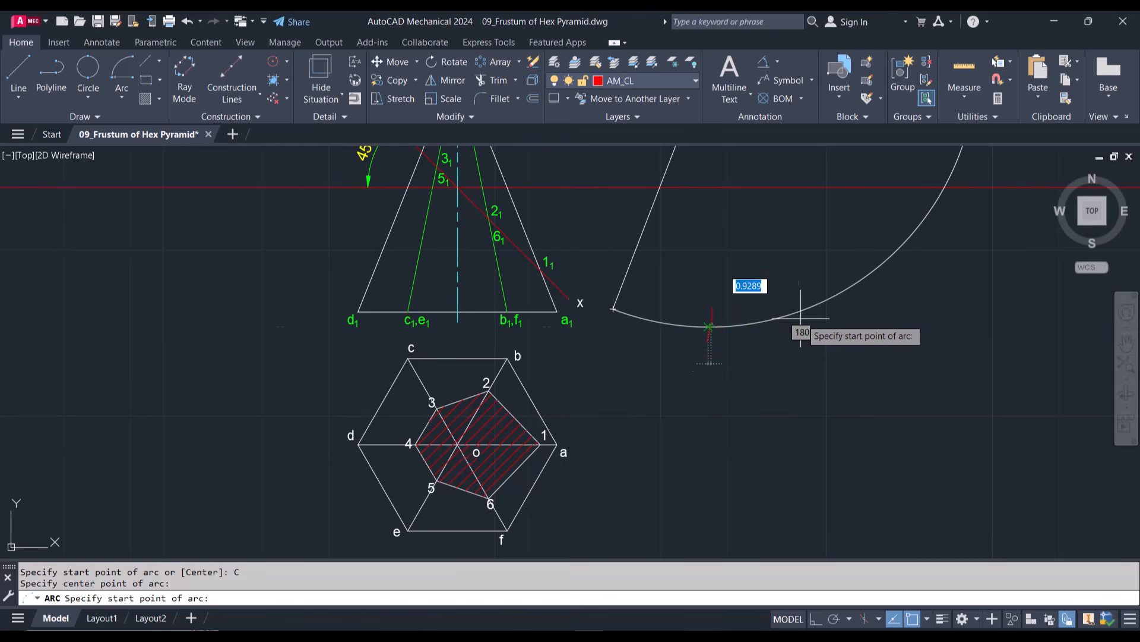
pyautogui.write('30')
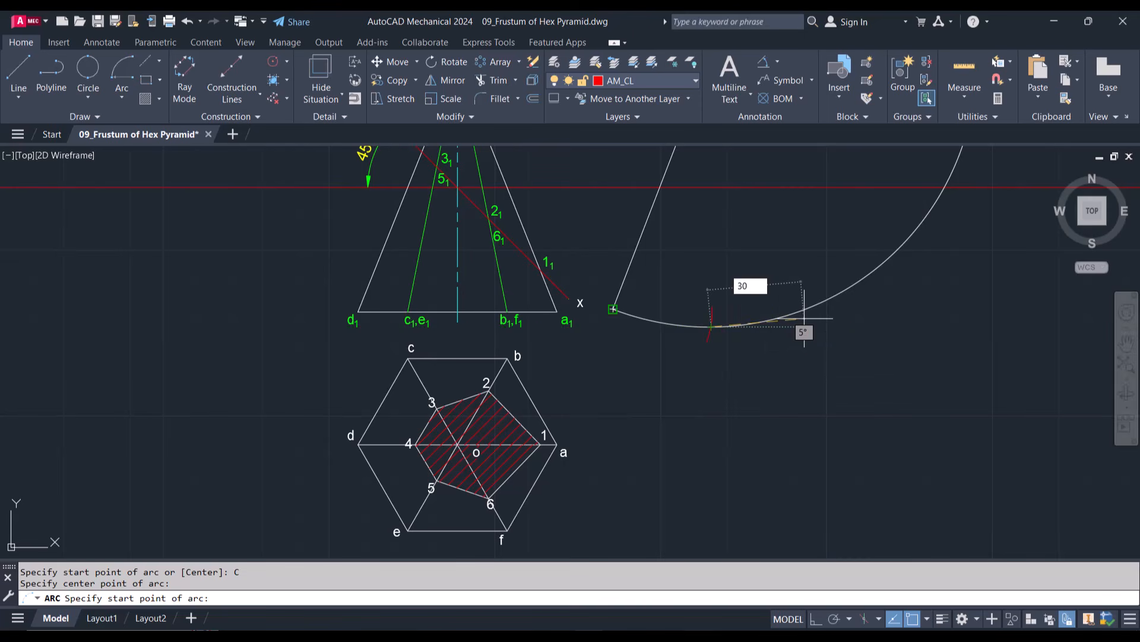
pyautogui.press('Return')
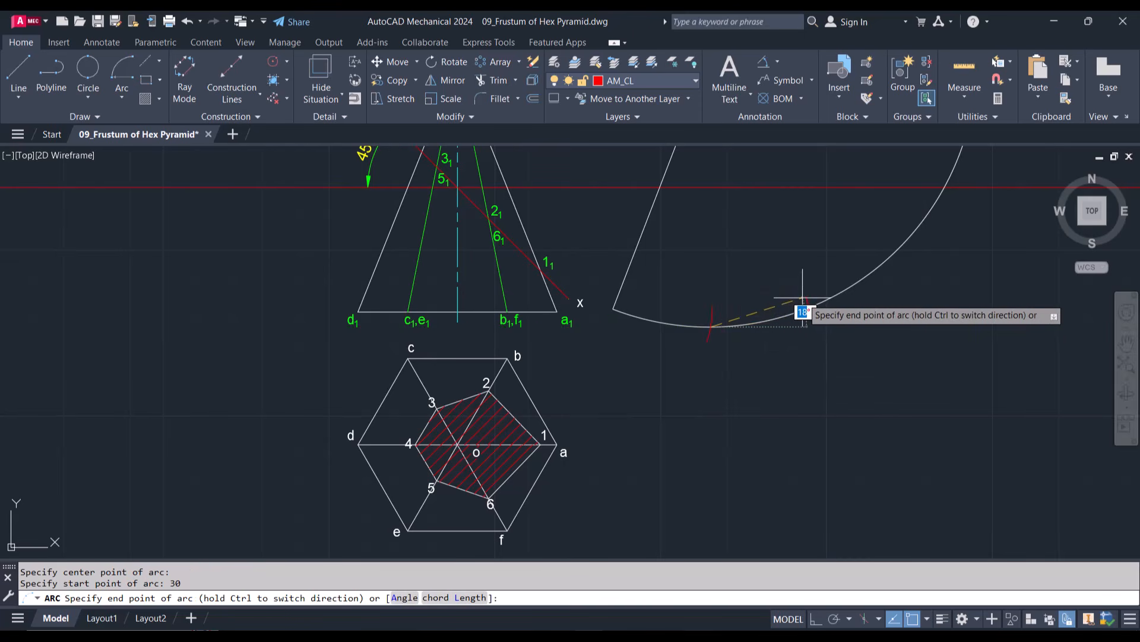
pyautogui.click(808, 297)
# Step: Draw a third 30 mm radius arc mark across the development arc, centred at the second mark's intersection with it
pyautogui.press('Return')
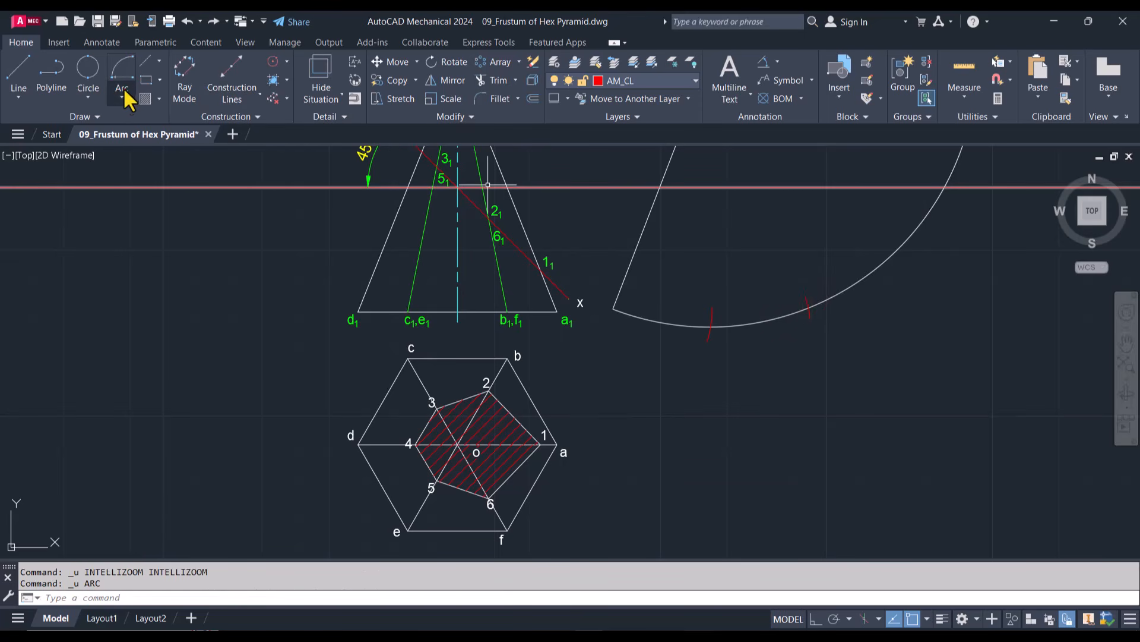
pyautogui.click(121, 92)
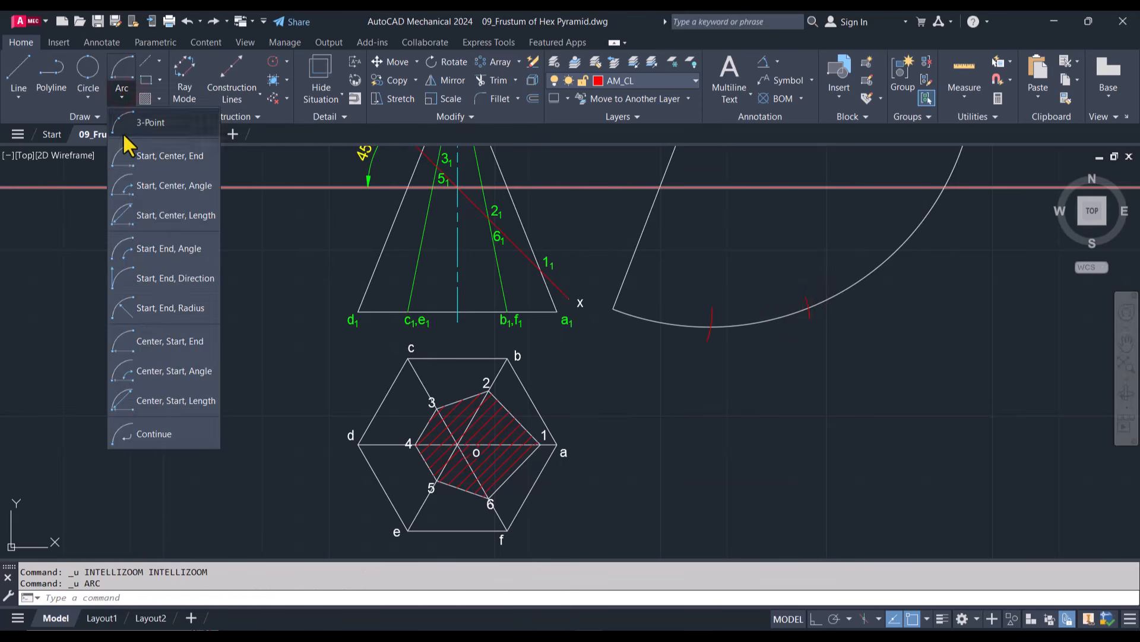
pyautogui.click(149, 343)
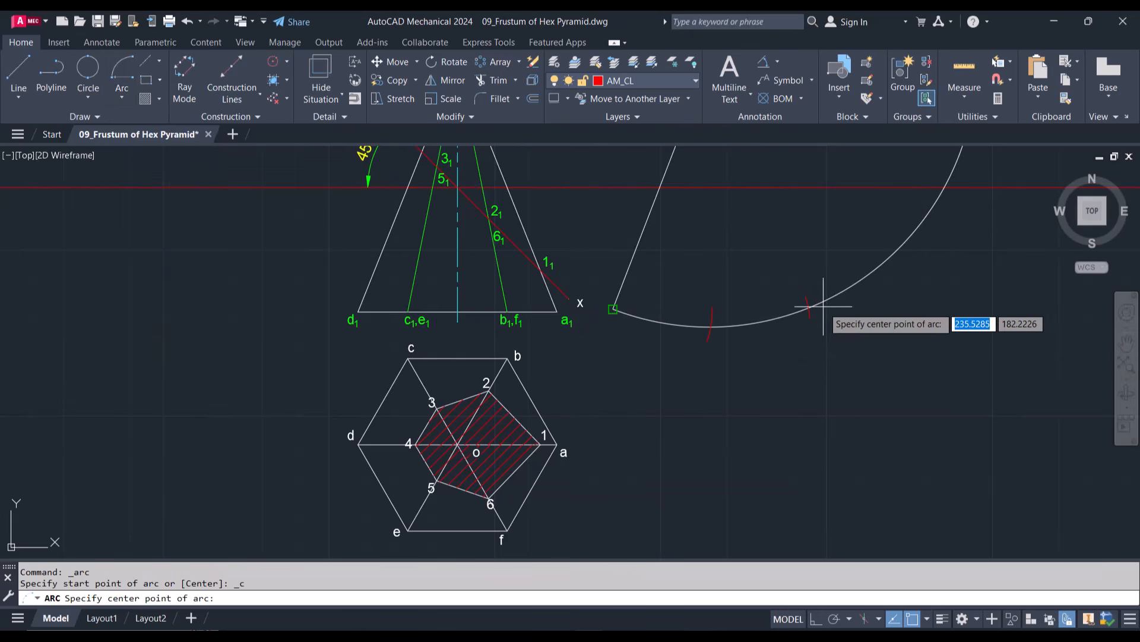
pyautogui.scroll(4, 823, 307)
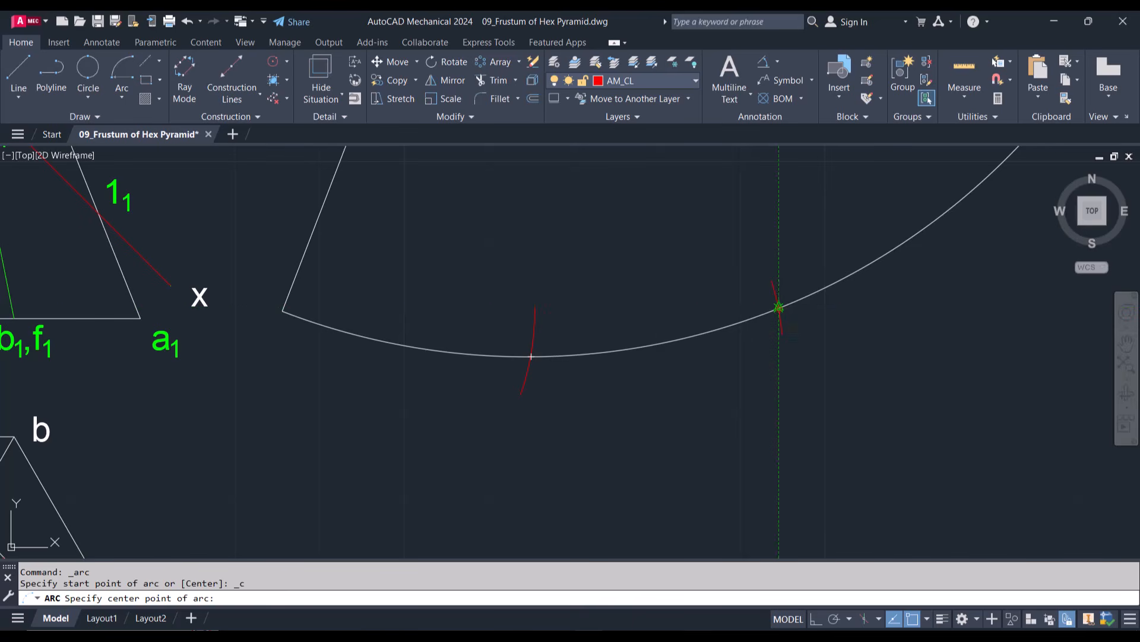
pyautogui.click(779, 307)
pyautogui.scroll(-3, 776, 321)
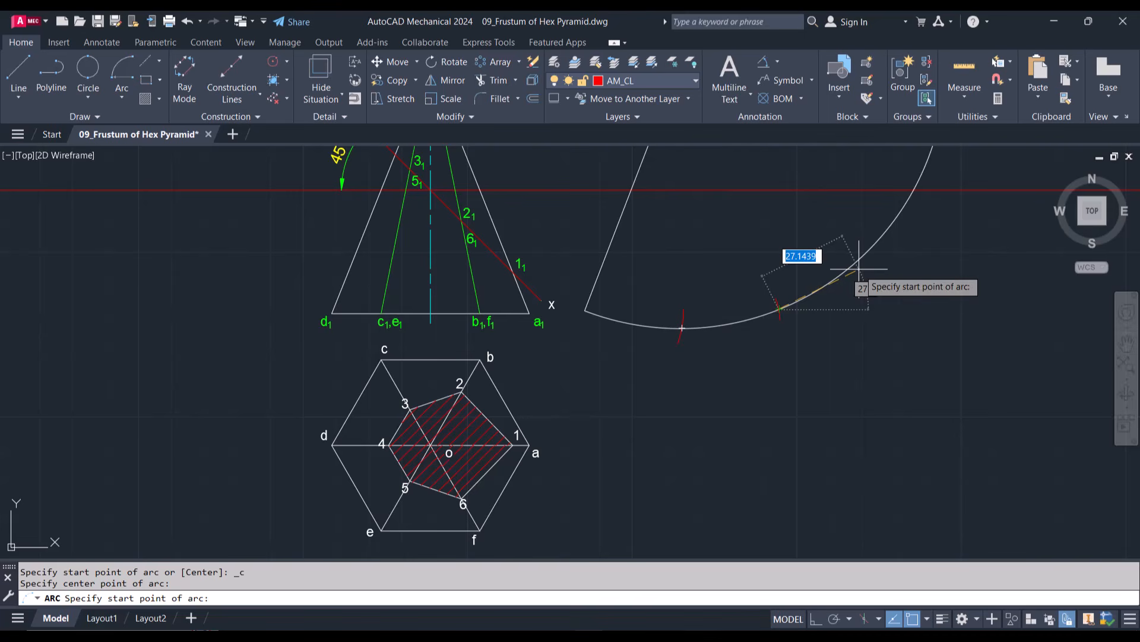
pyautogui.write('30')
pyautogui.press('Return')
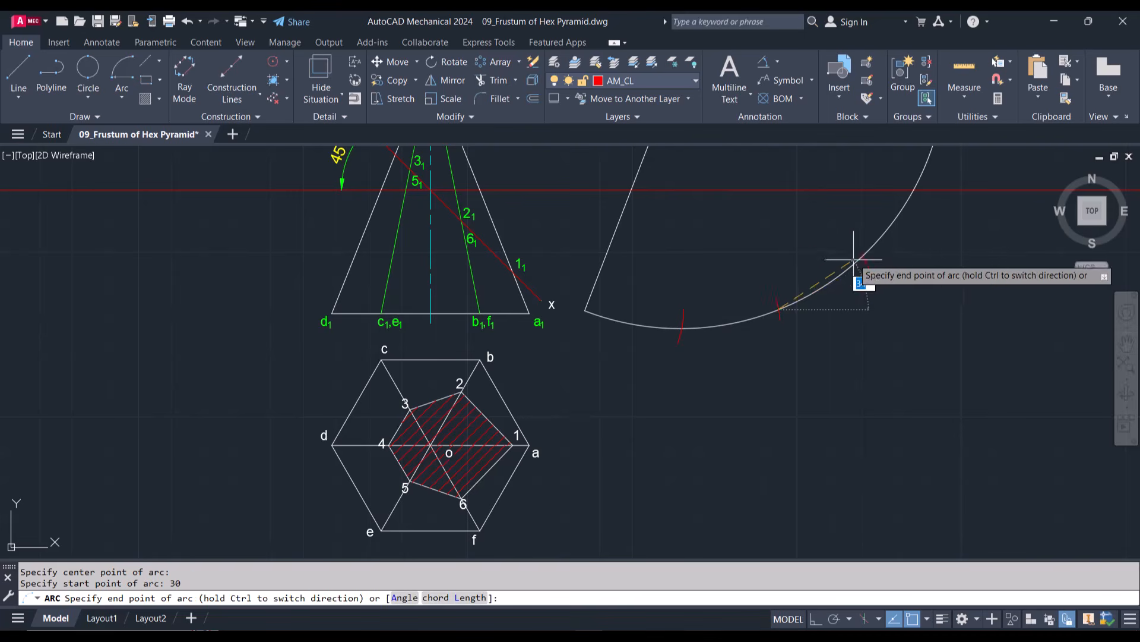
pyautogui.click(850, 252)
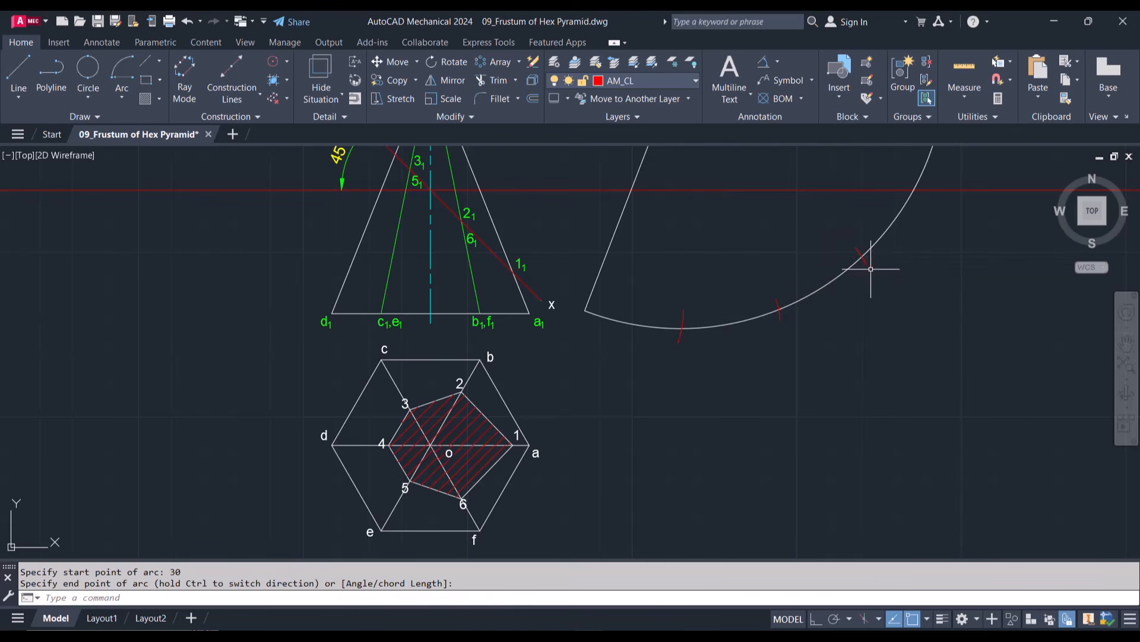
# Step: Draw a fourth 30 mm radius arc mark across the development arc, centred at the third mark's intersection with it
pyautogui.scroll(-4, 874, 262)
pyautogui.scroll(4, 904, 226)
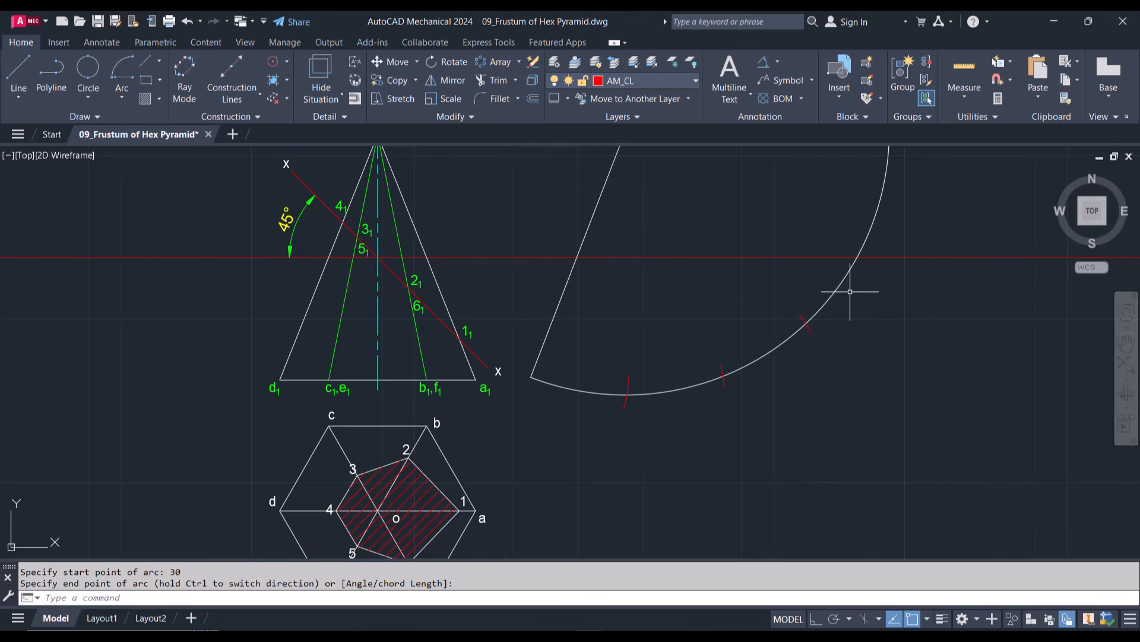
pyautogui.press('Return')
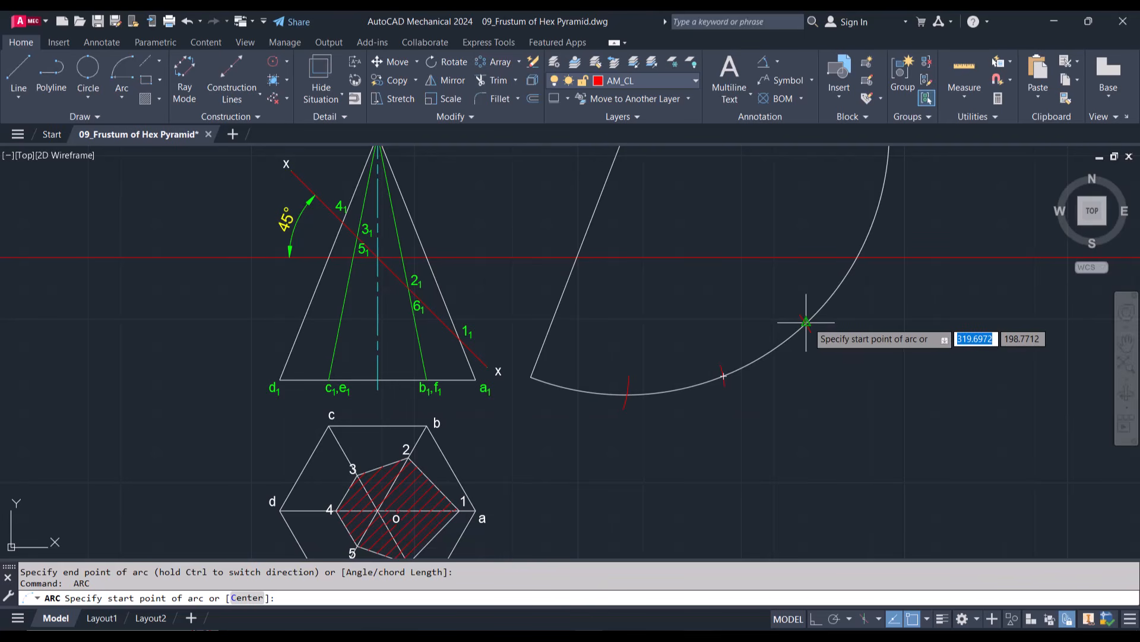
pyautogui.click(247, 597)
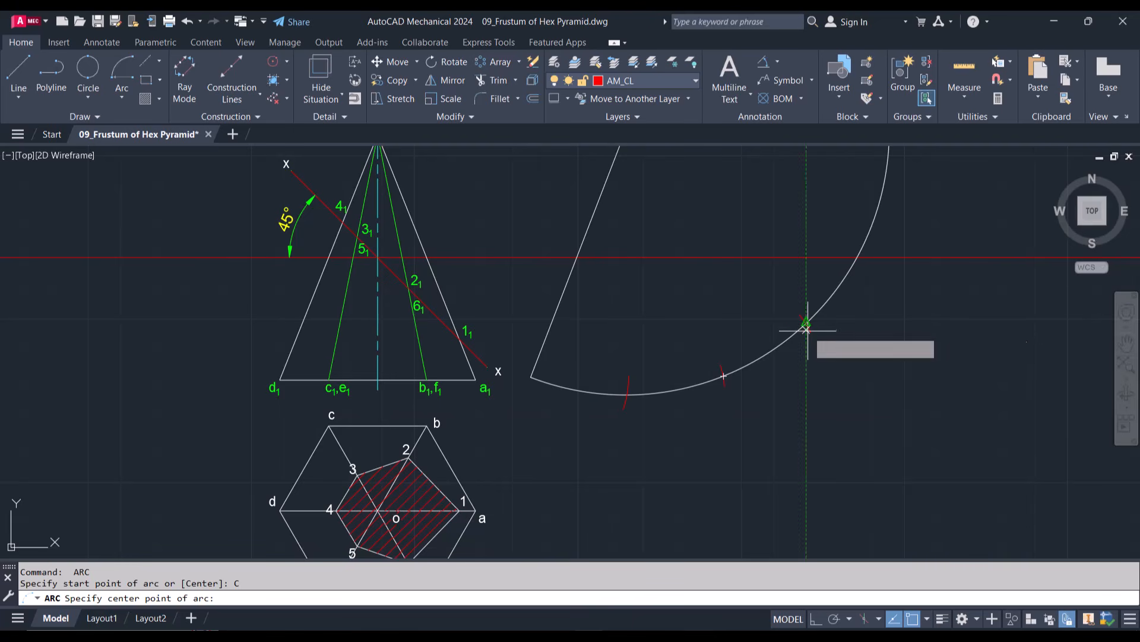
pyautogui.scroll(4, 811, 332)
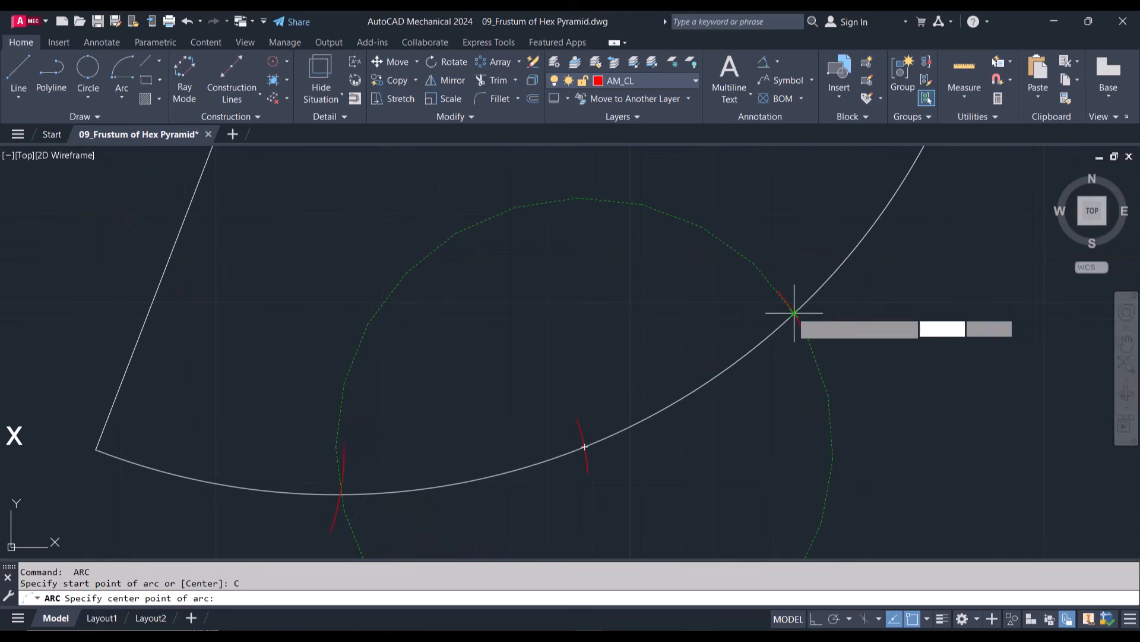
pyautogui.click(792, 312)
pyautogui.scroll(-5, 793, 311)
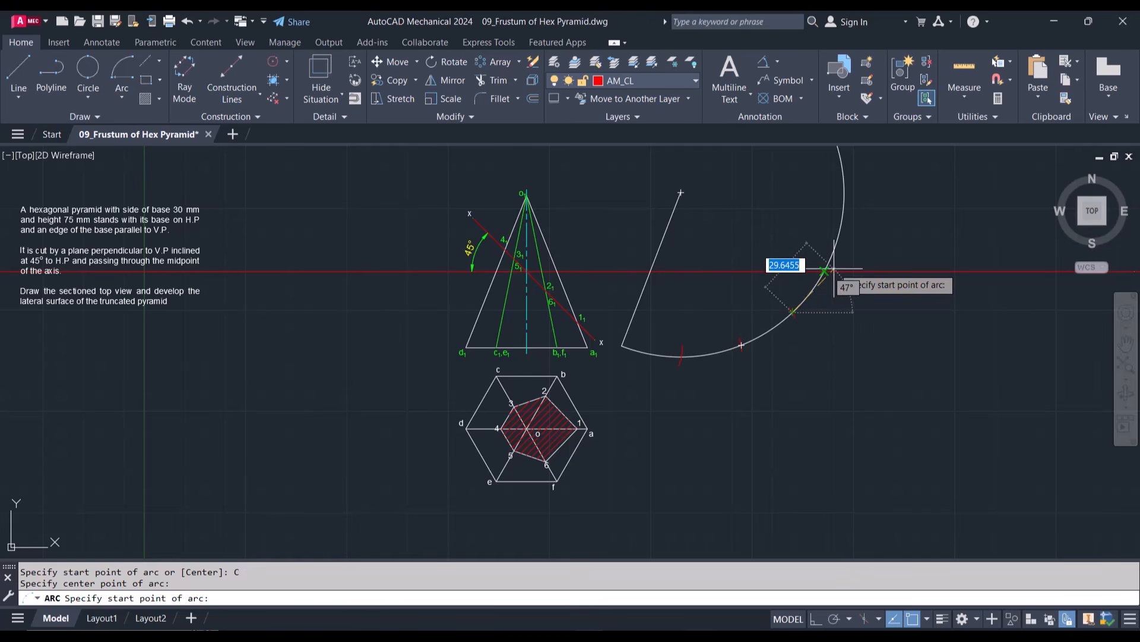
pyautogui.write('30')
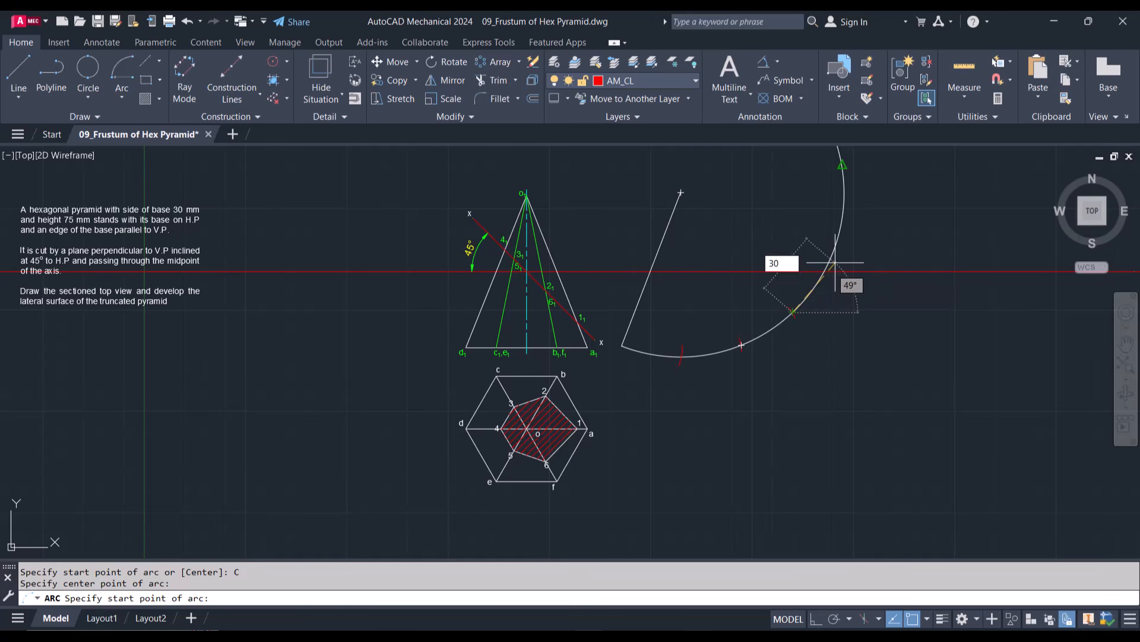
pyautogui.press('Return')
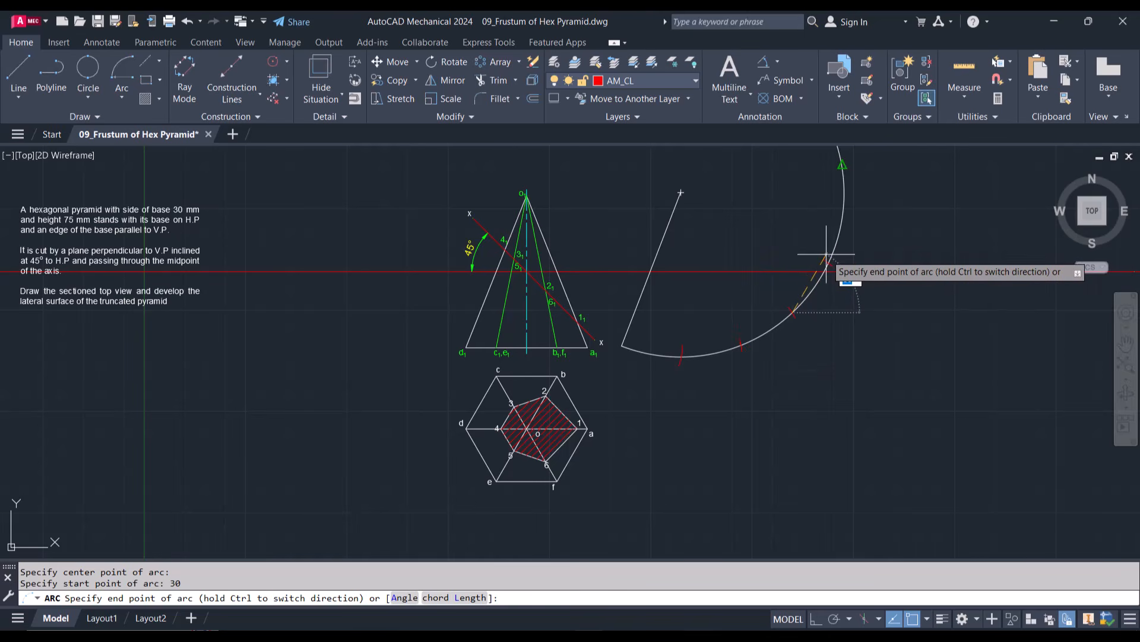
pyautogui.scroll(4, 826, 255)
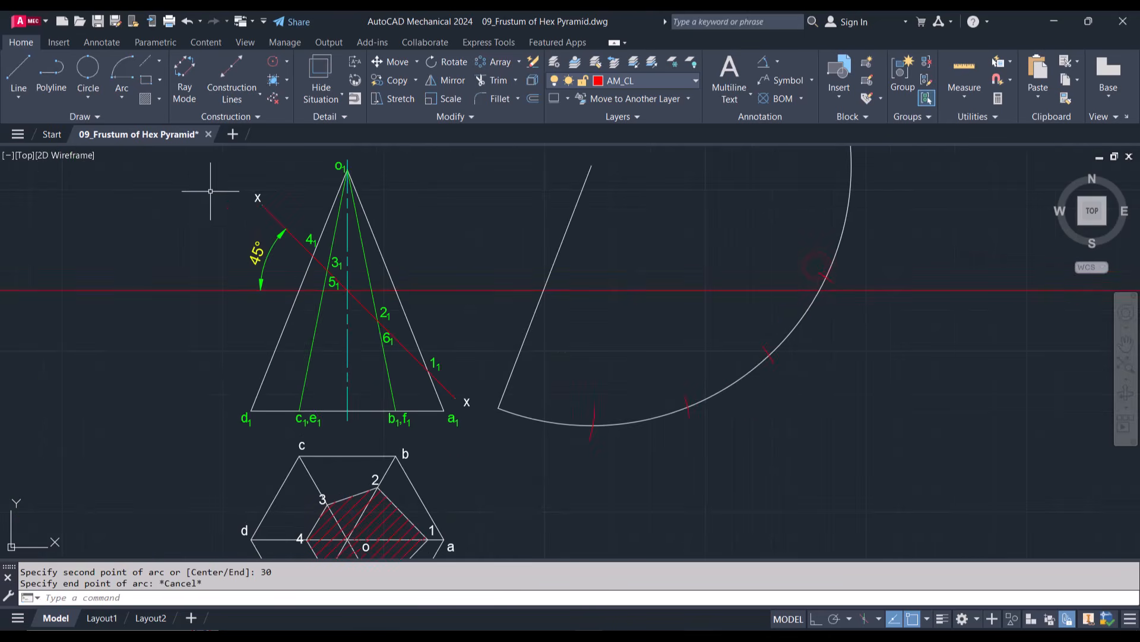
# Step: Draw a fifth 30 mm radius arc mark across the development arc, centred at the fourth mark's intersection with it
pyautogui.click(121, 74)
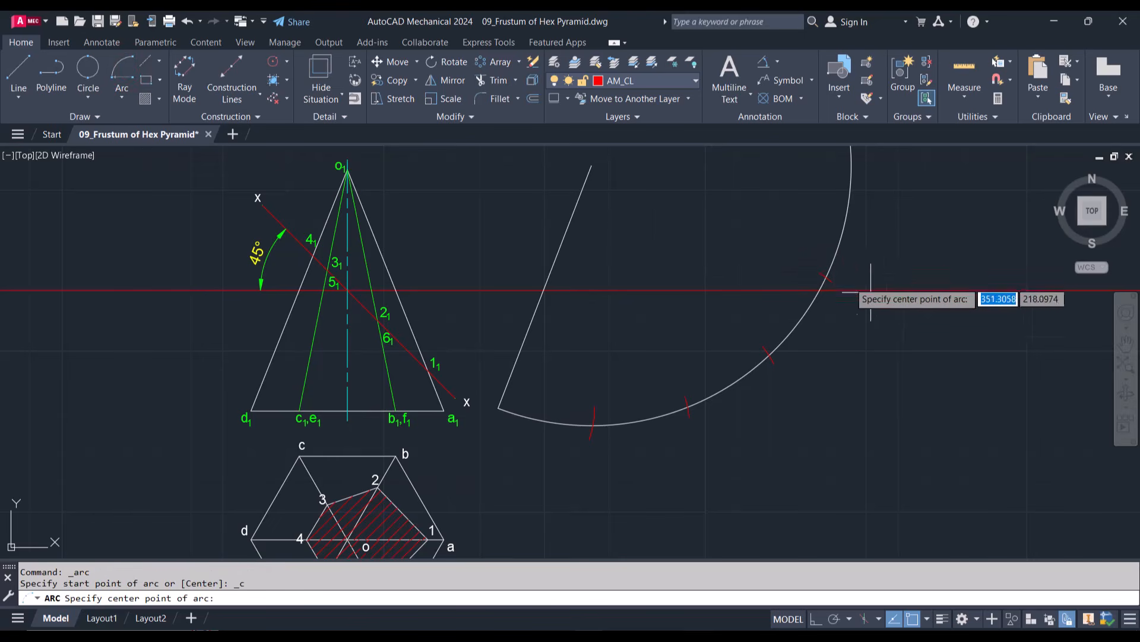
pyautogui.click(826, 277)
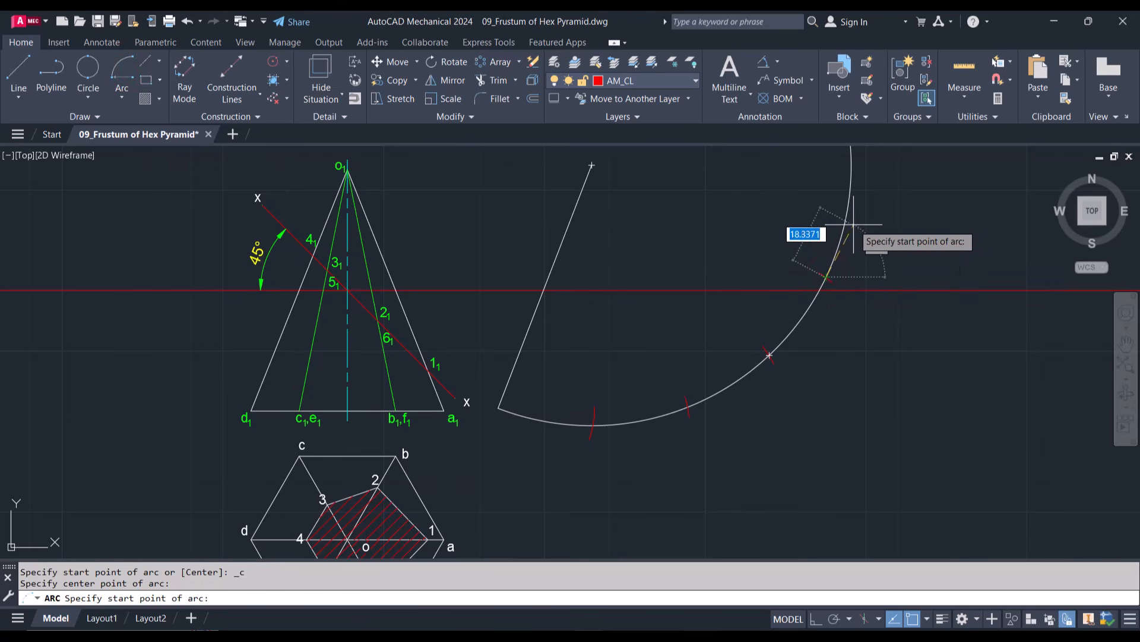
pyautogui.write('30')
pyautogui.press('Return')
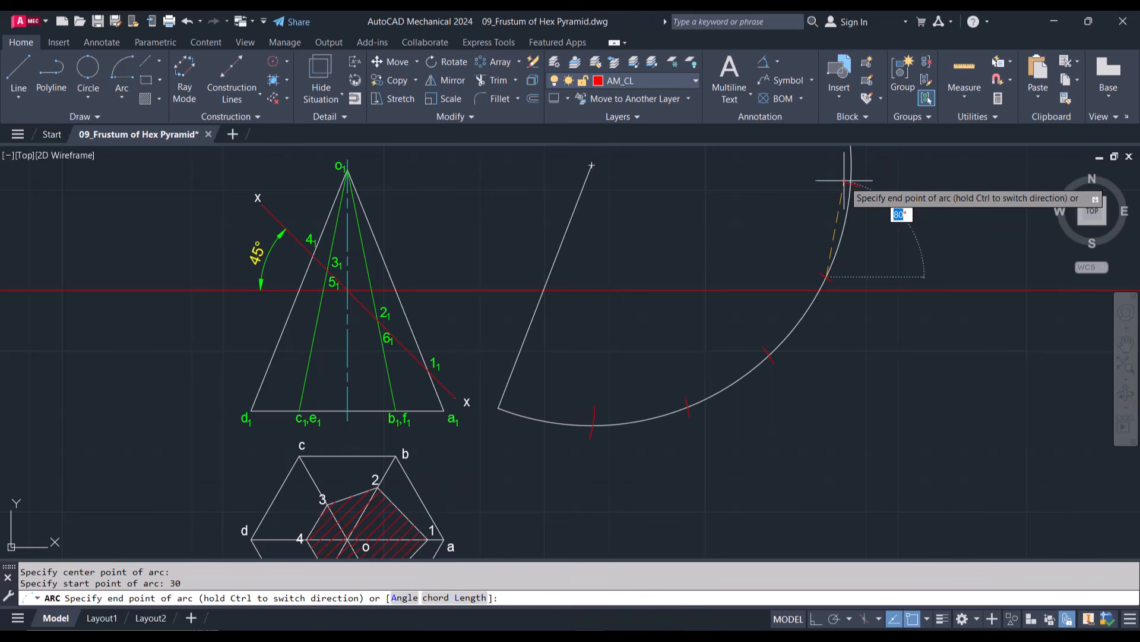
pyautogui.click(844, 180)
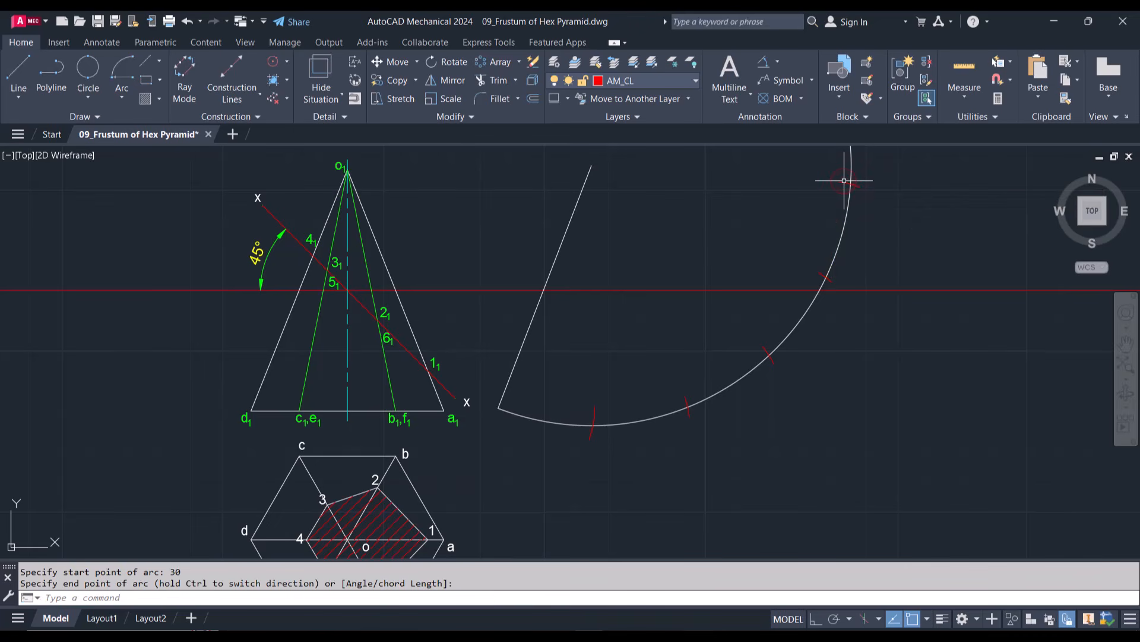
# Step: Draw a sixth 30 mm radius arc mark across the development arc, centred at the fifth mark's intersection with it
pyautogui.click(121, 66)
pyautogui.scroll(-4, 632, 253)
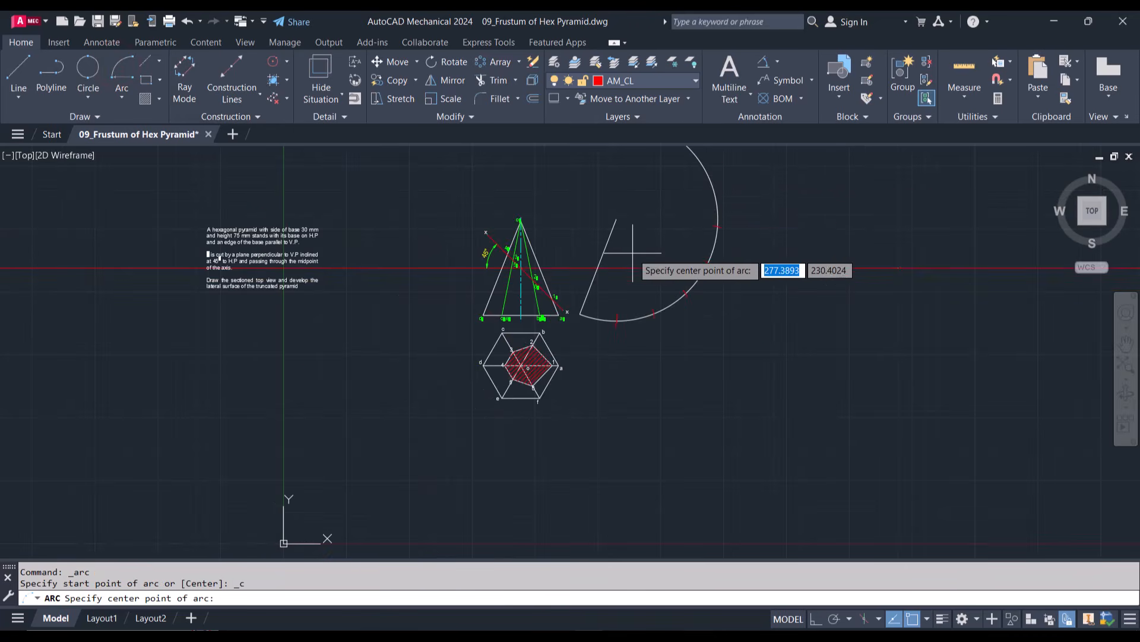
pyautogui.scroll(2, 717, 179)
pyautogui.scroll(2, 719, 178)
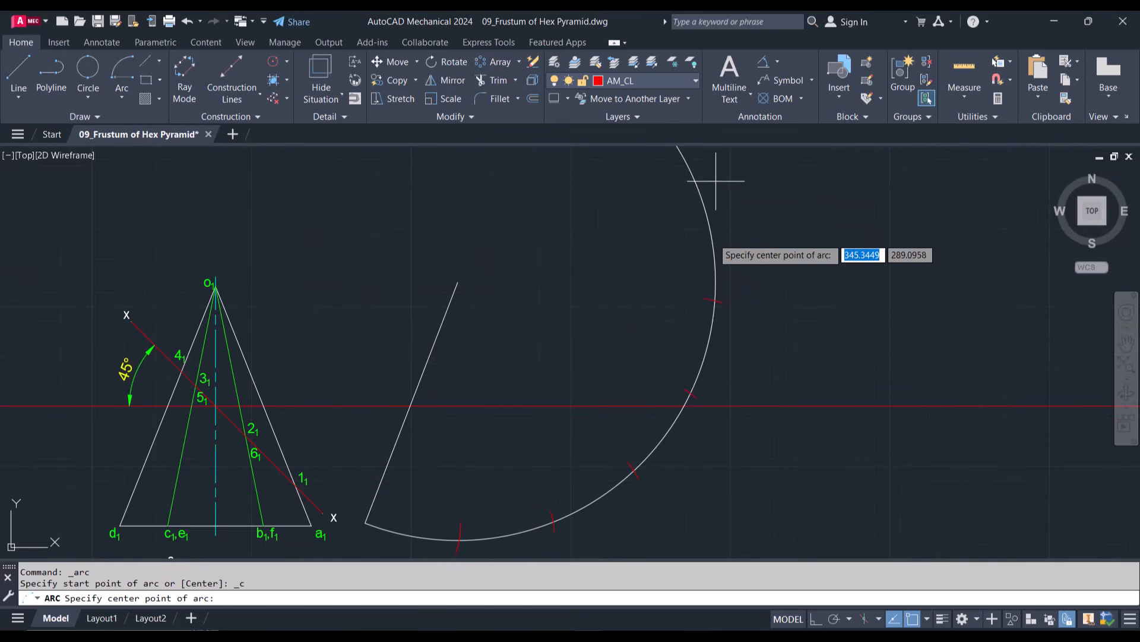
pyautogui.click(716, 300)
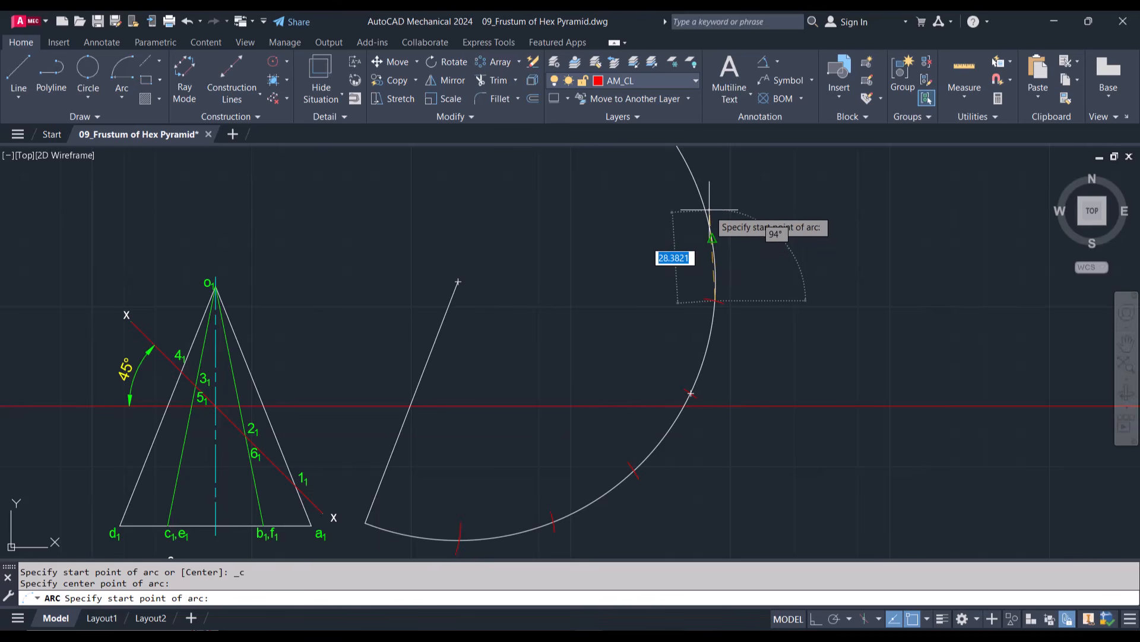
pyautogui.write('30')
pyautogui.press('Return')
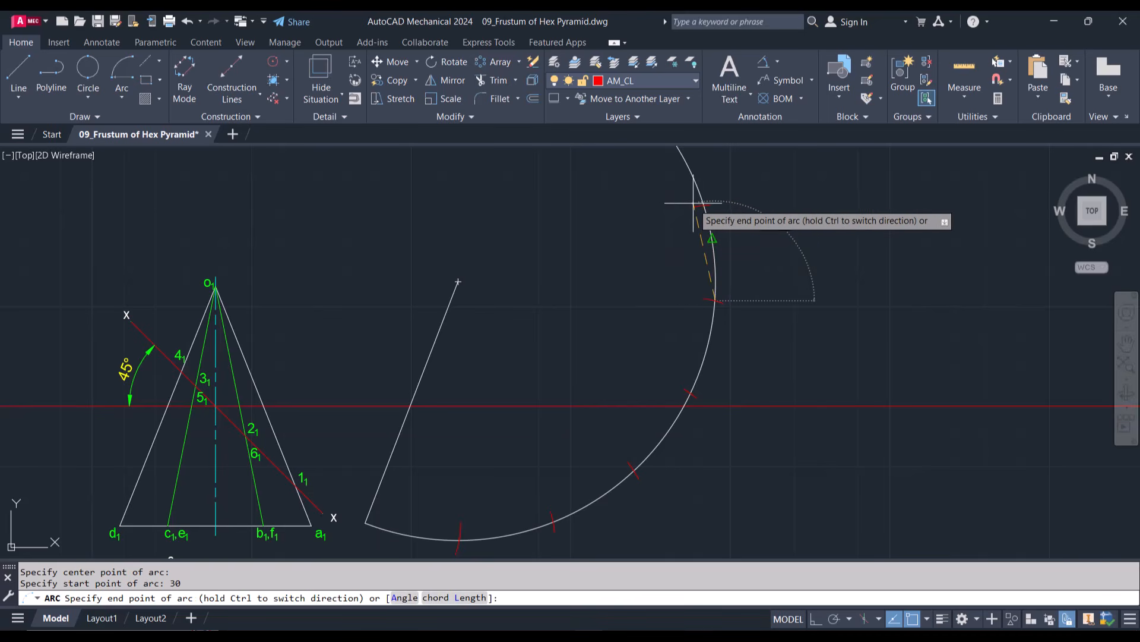
pyautogui.click(693, 203)
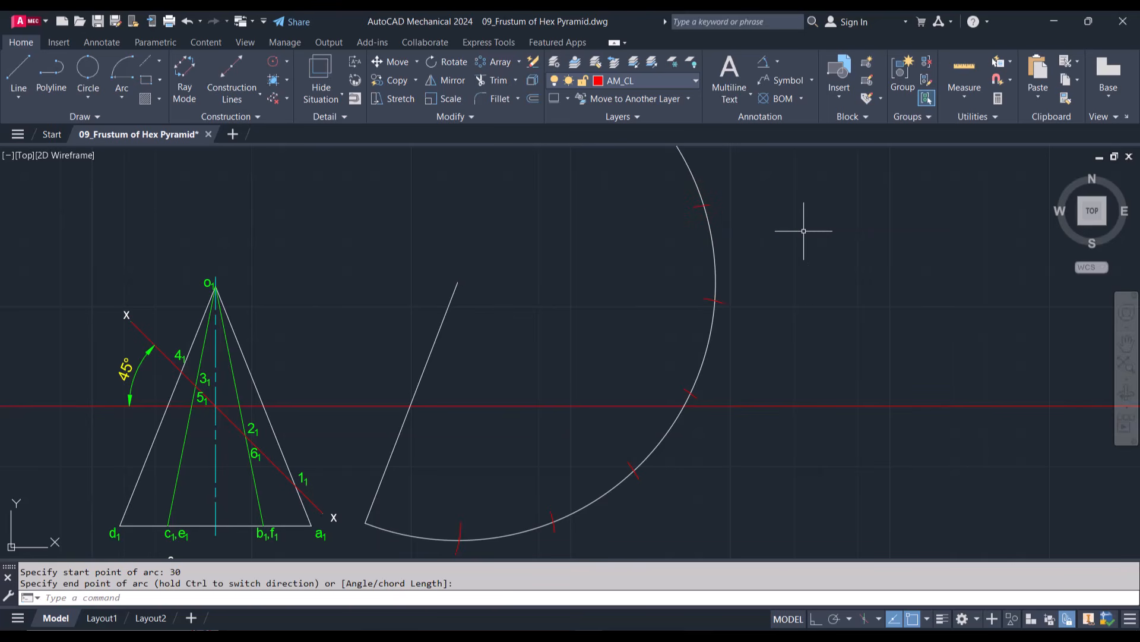
pyautogui.press('Escape')
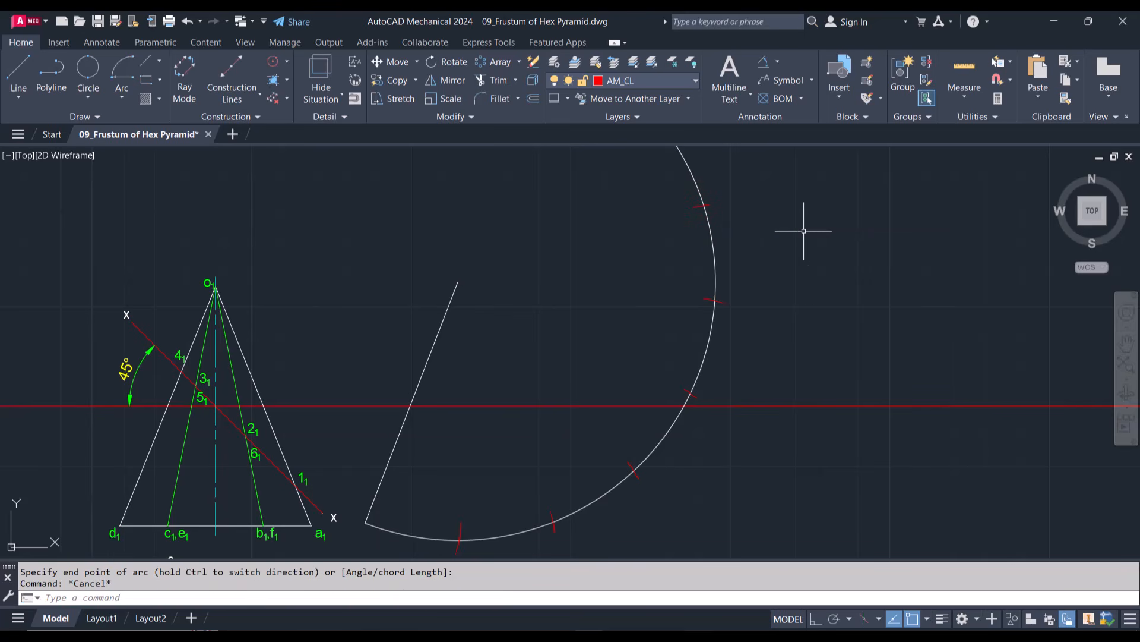
# Step: Make layer 0 current and draw a line from the development's apex to the sixth mark's intersection with the arc
pyautogui.click(623, 79)
pyautogui.click(615, 98)
pyautogui.write('L')
pyautogui.press('Return')
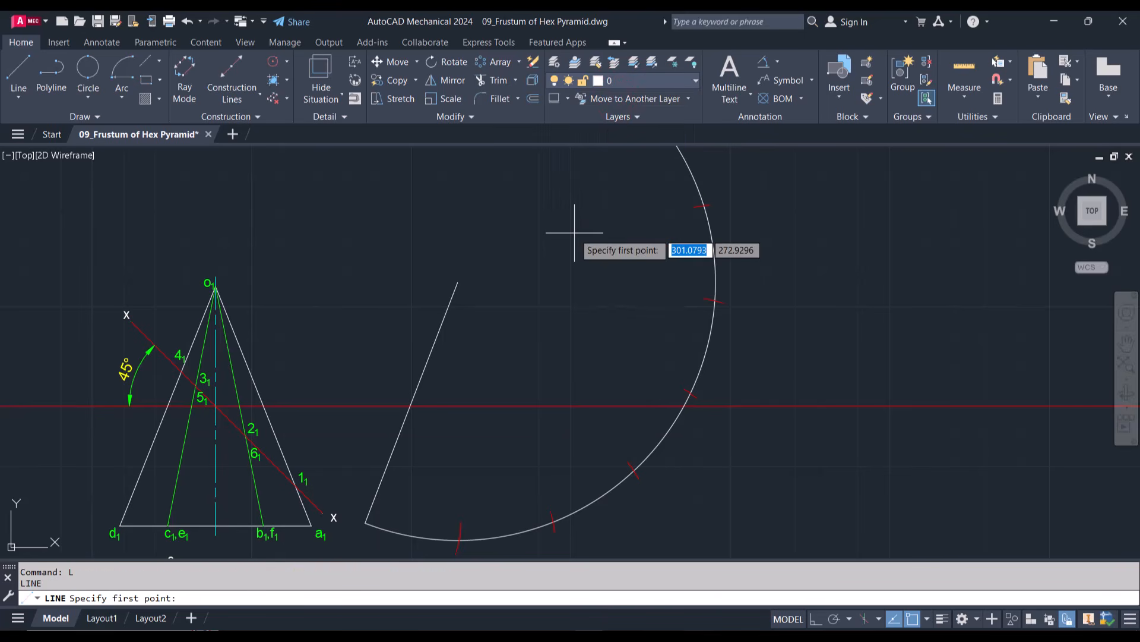
pyautogui.click(458, 281)
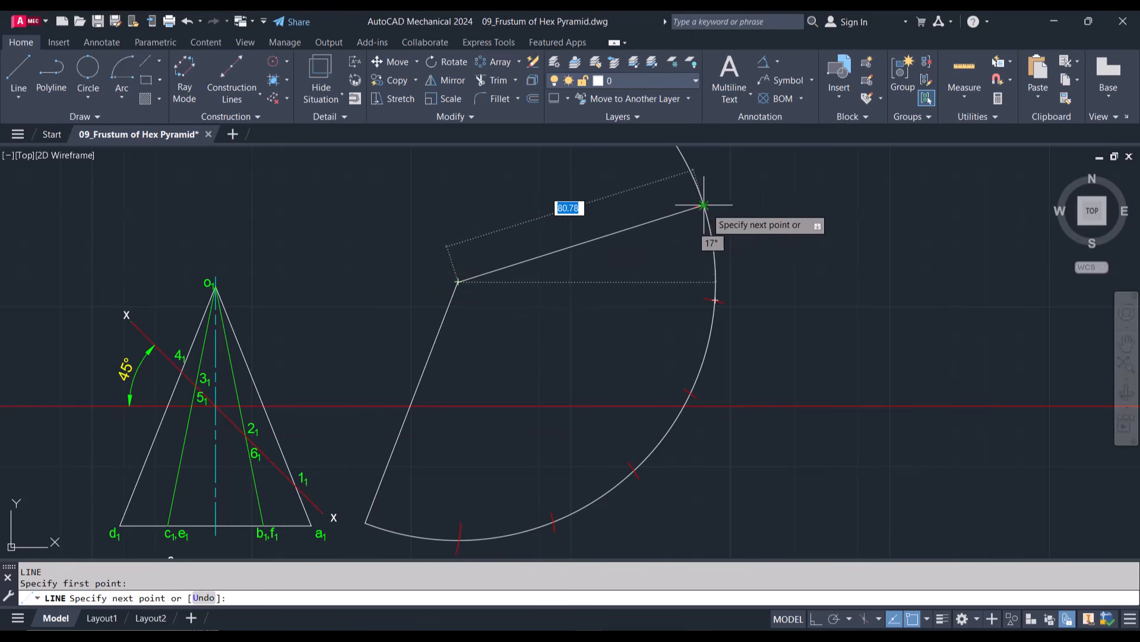
pyautogui.scroll(5, 713, 211)
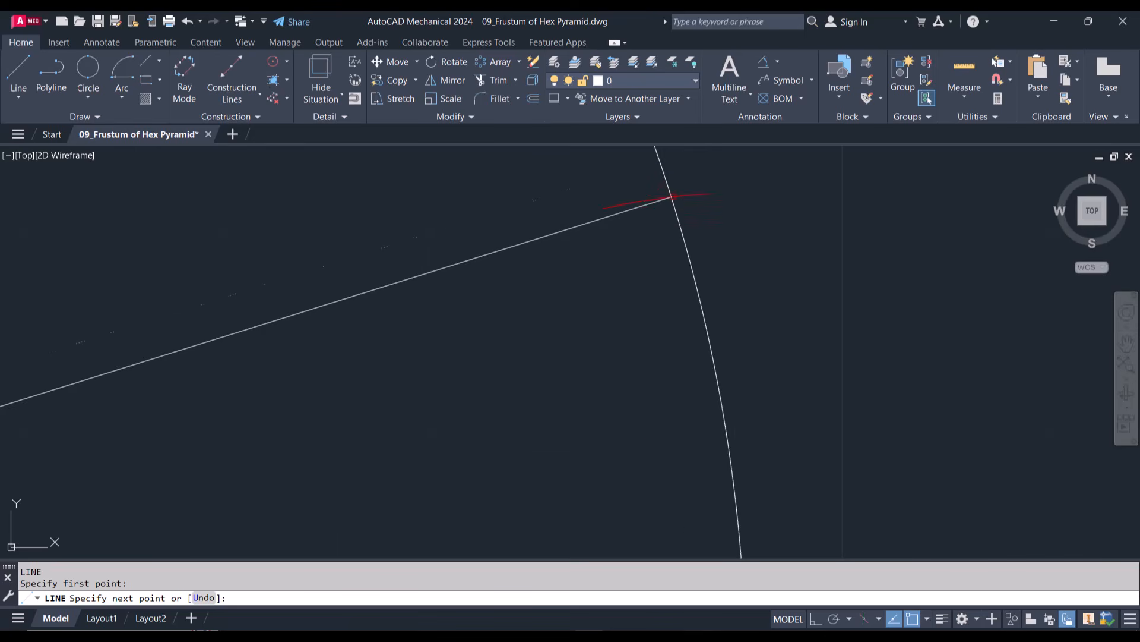
pyautogui.click(671, 196)
pyautogui.scroll(-5, 670, 197)
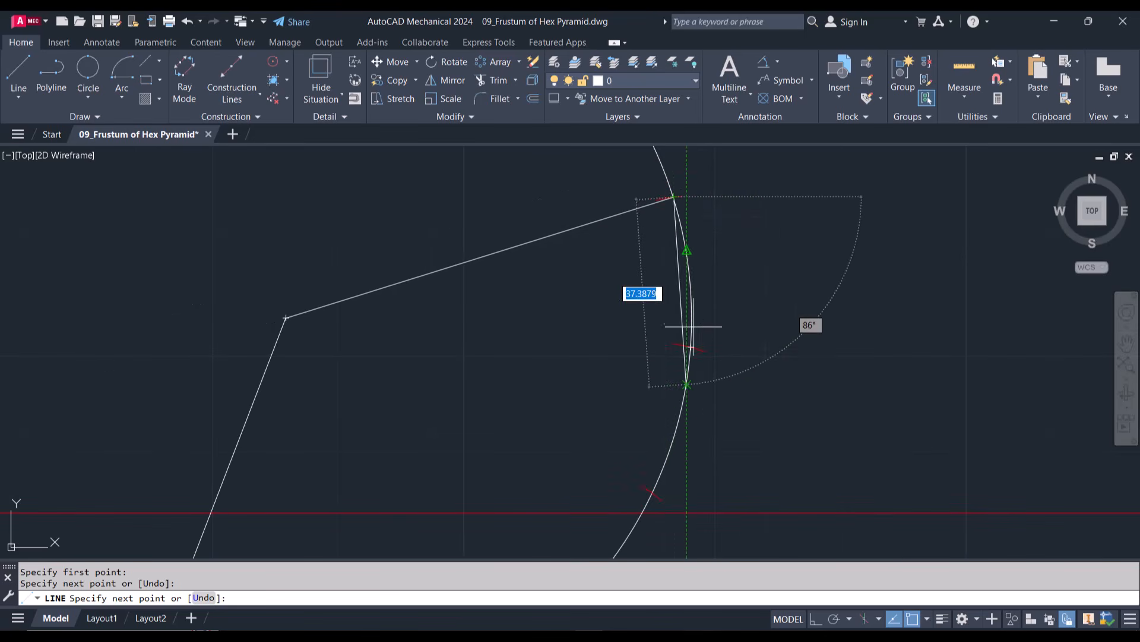
# Step: Continue the line with a chord from the sixth mark to the fifth mark's intersection, and back to the apex
pyautogui.scroll(5, 695, 346)
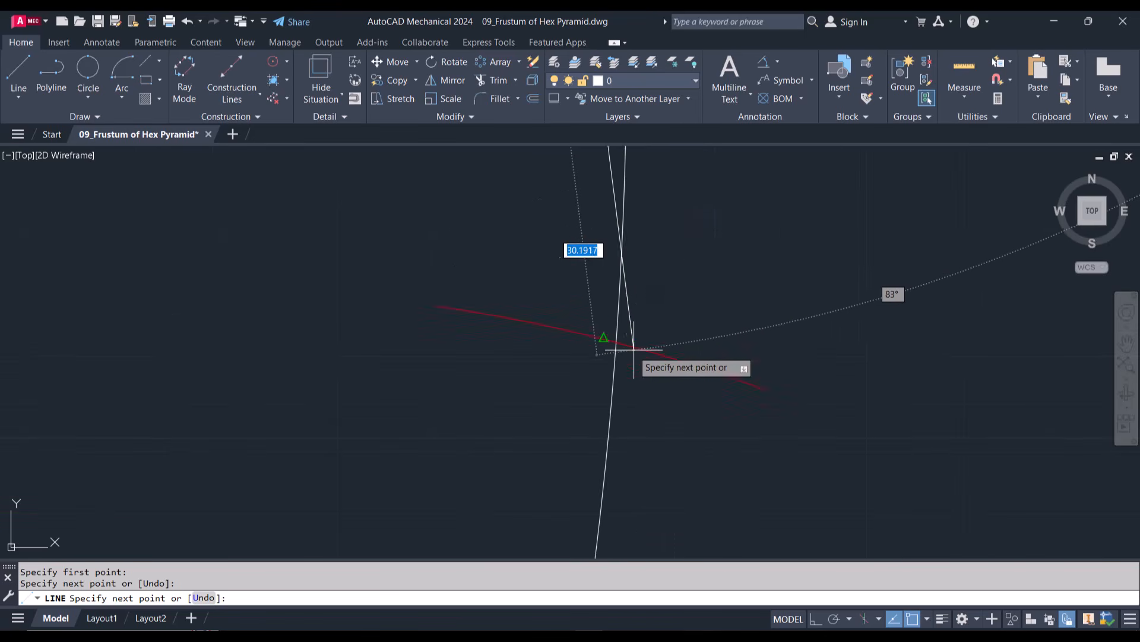
pyautogui.click(619, 340)
pyautogui.scroll(-3, 618, 344)
pyautogui.scroll(-6, 618, 344)
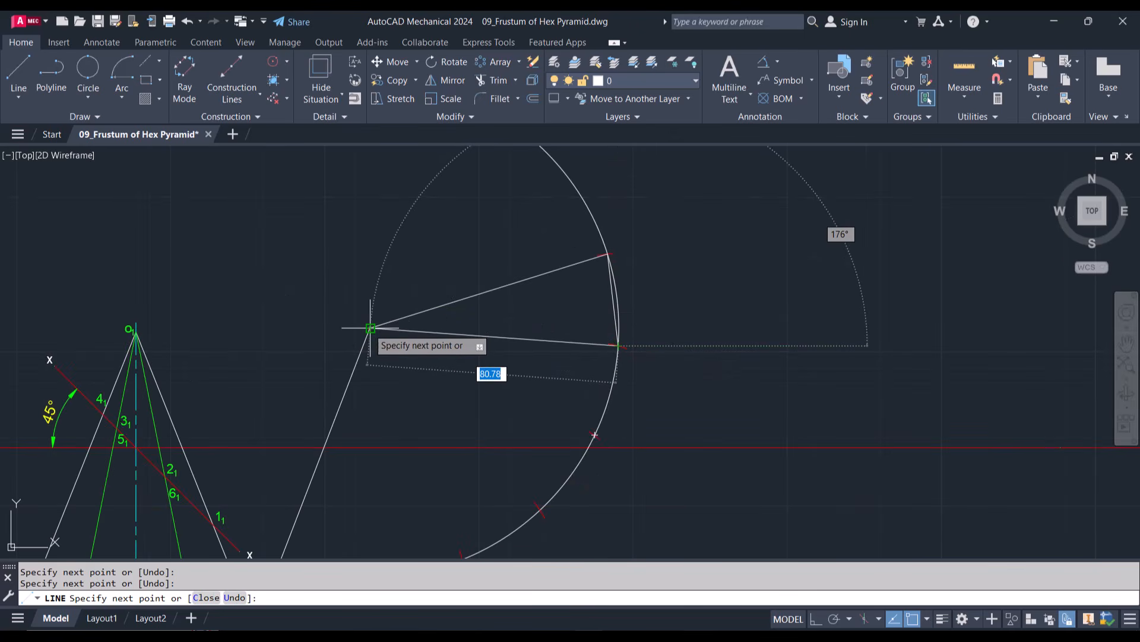
pyautogui.click(371, 327)
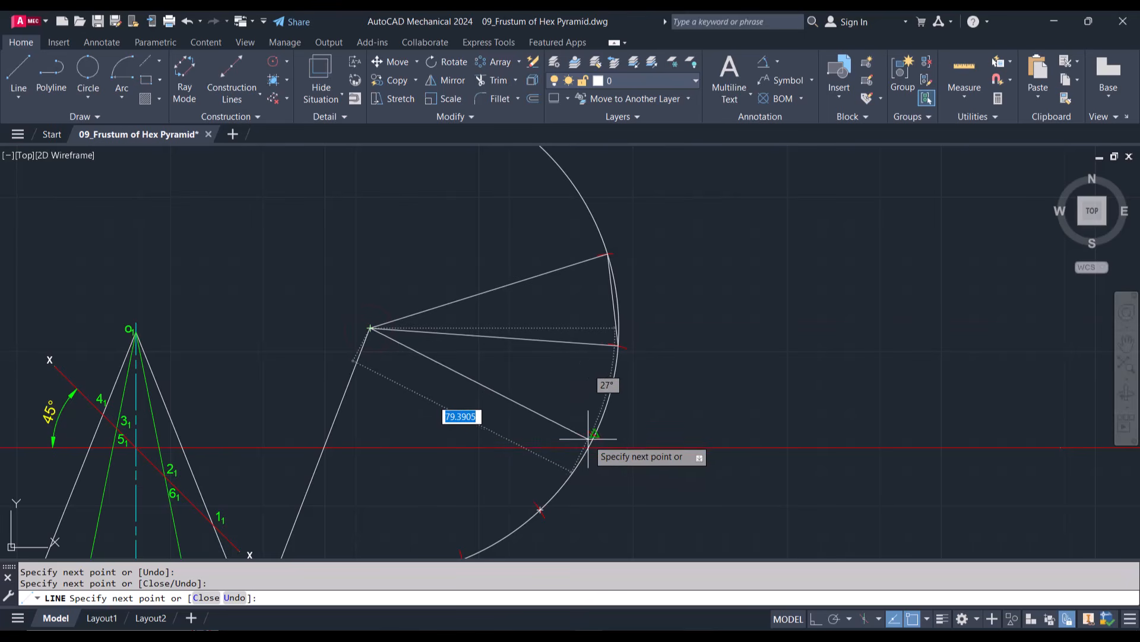
# Step: Continue the line from the apex to the fourth mark's intersection, along the chord to the third mark, and back to the apex
pyautogui.scroll(4, 594, 435)
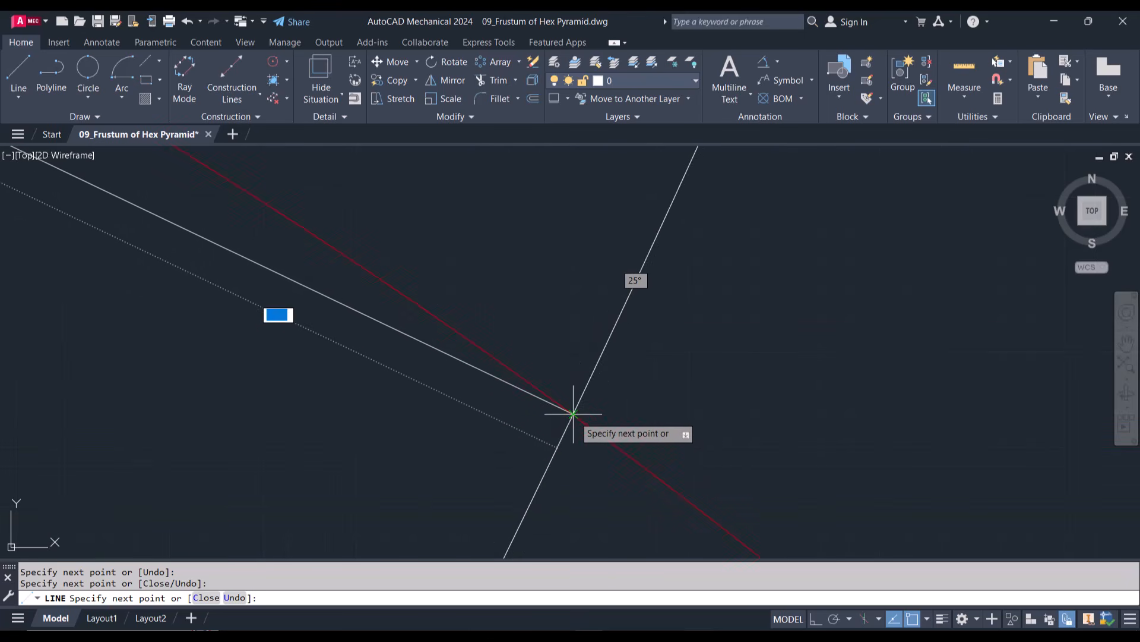
pyautogui.click(574, 414)
pyautogui.scroll(-2, 573, 414)
pyautogui.scroll(-4, 574, 414)
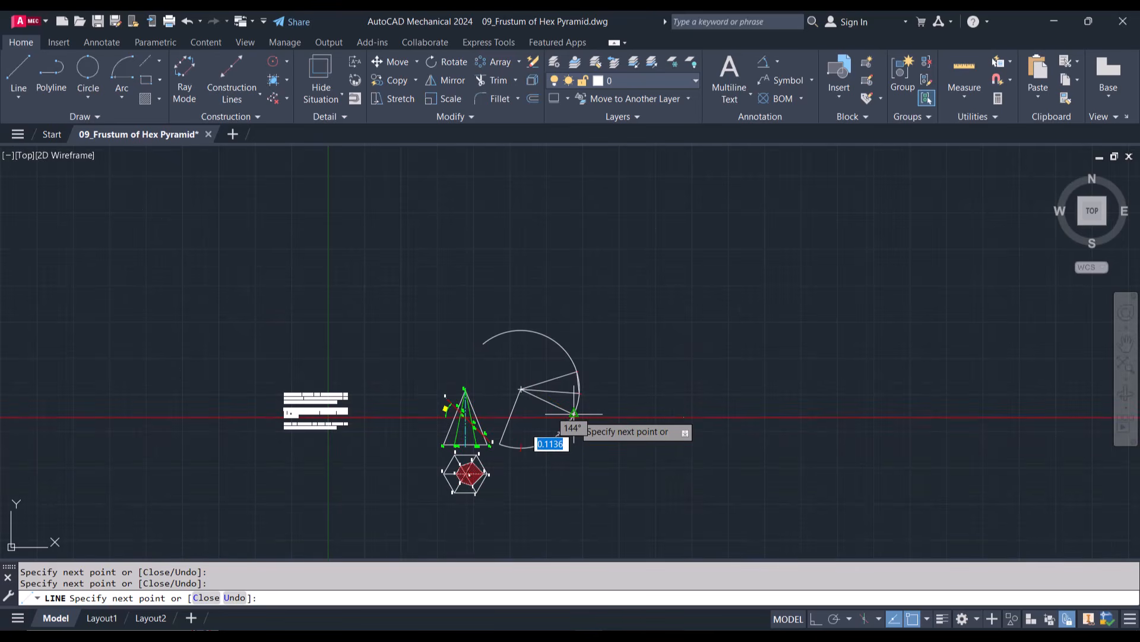
pyautogui.scroll(8, 557, 442)
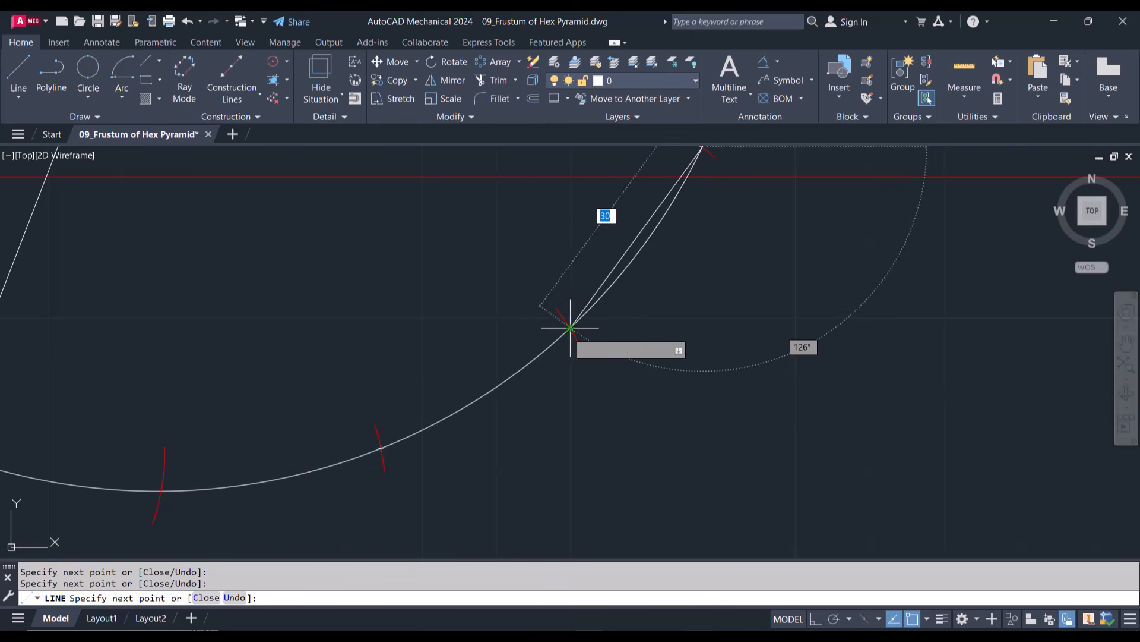
pyautogui.scroll(-8, 569, 329)
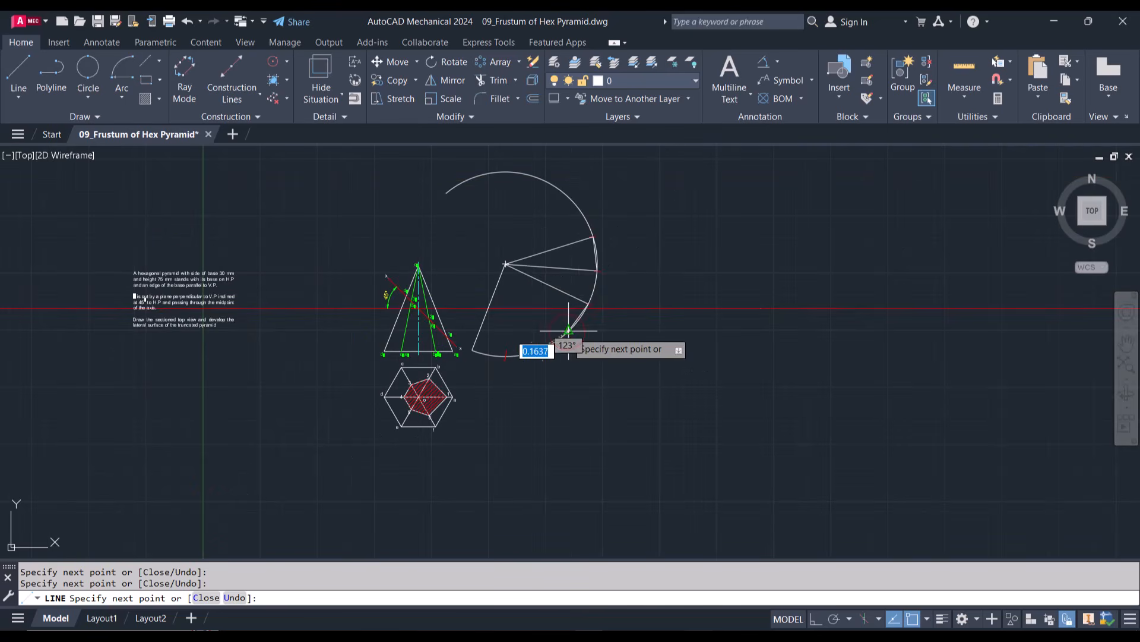
pyautogui.click(505, 264)
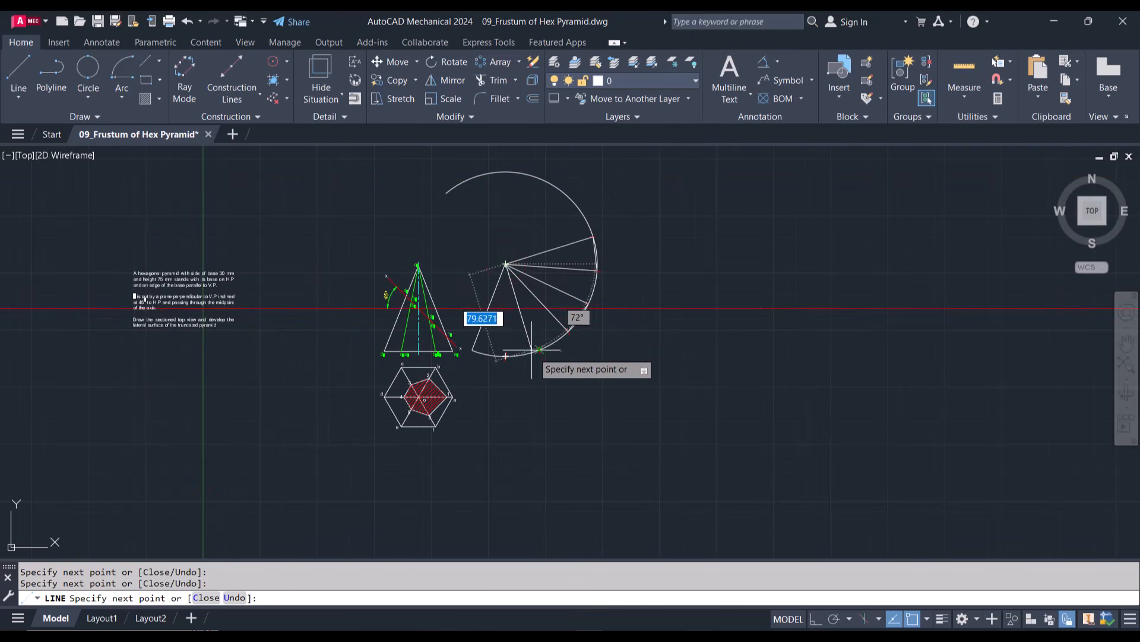
# Step: Continue the line from the apex to the second mark's intersection, along the chord to the first mark, and finish at the apex
pyautogui.scroll(8, 540, 353)
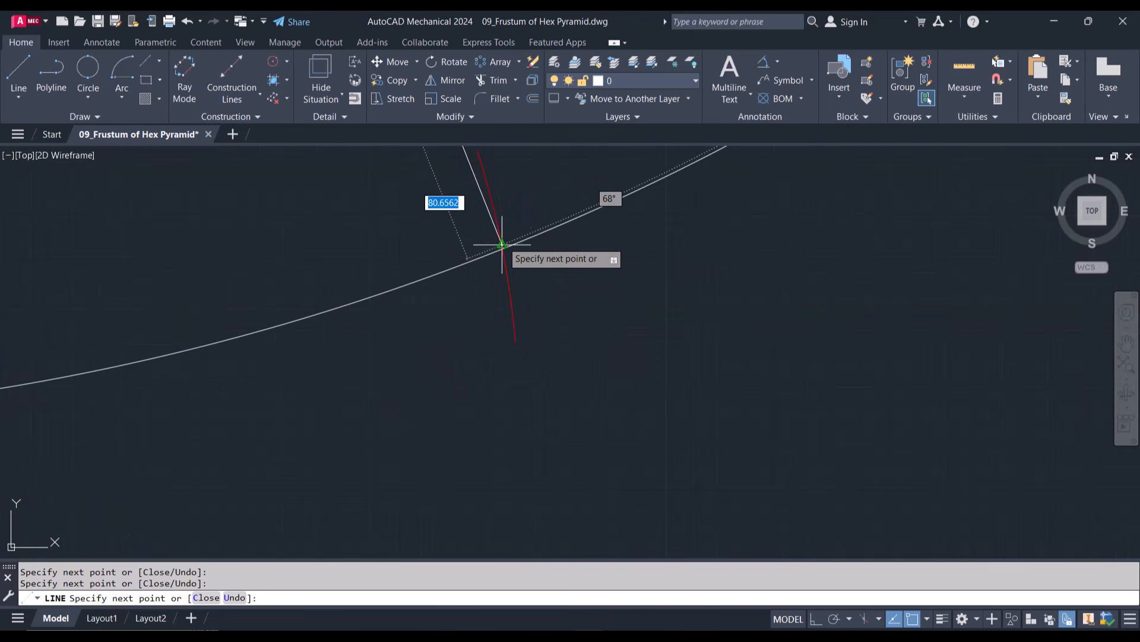
pyautogui.scroll(4, 502, 243)
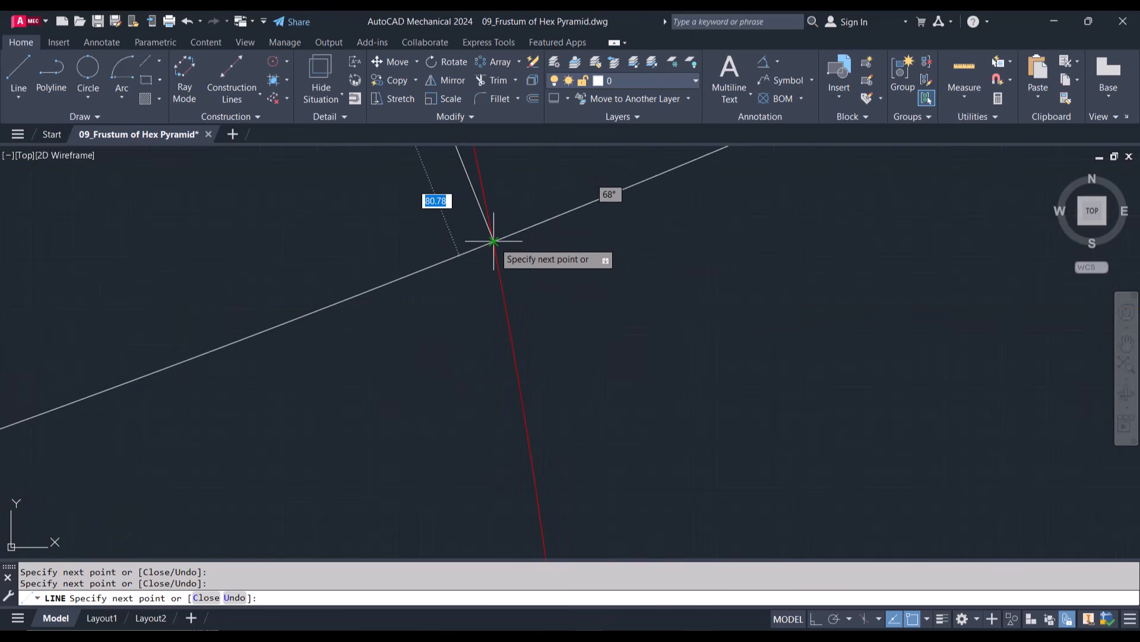
pyautogui.scroll(-6, 494, 242)
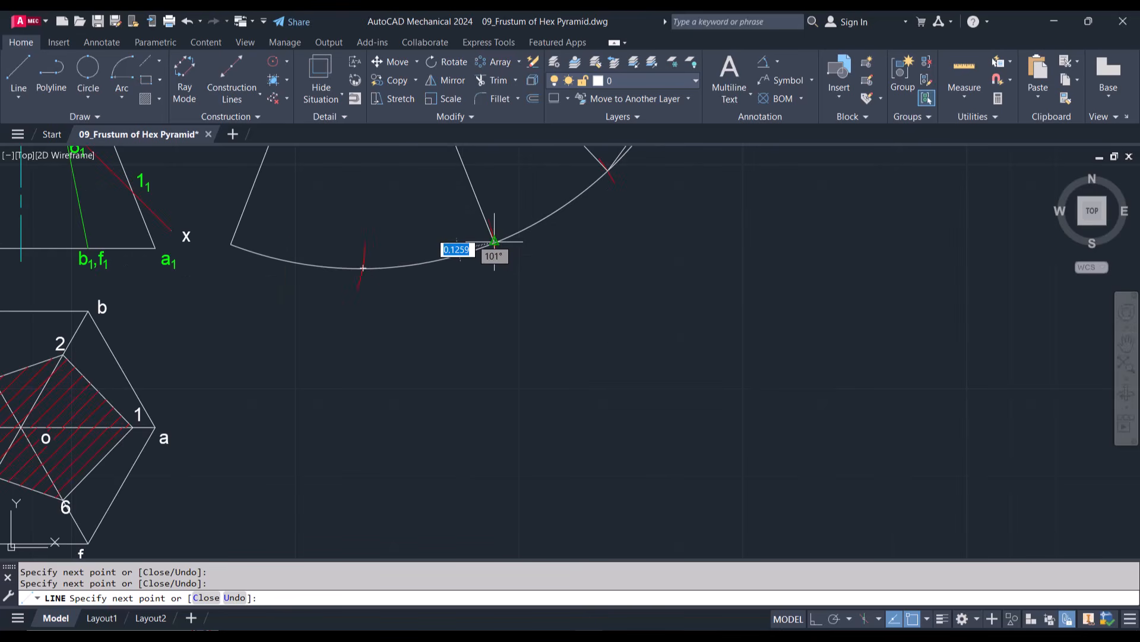
pyautogui.scroll(5, 350, 256)
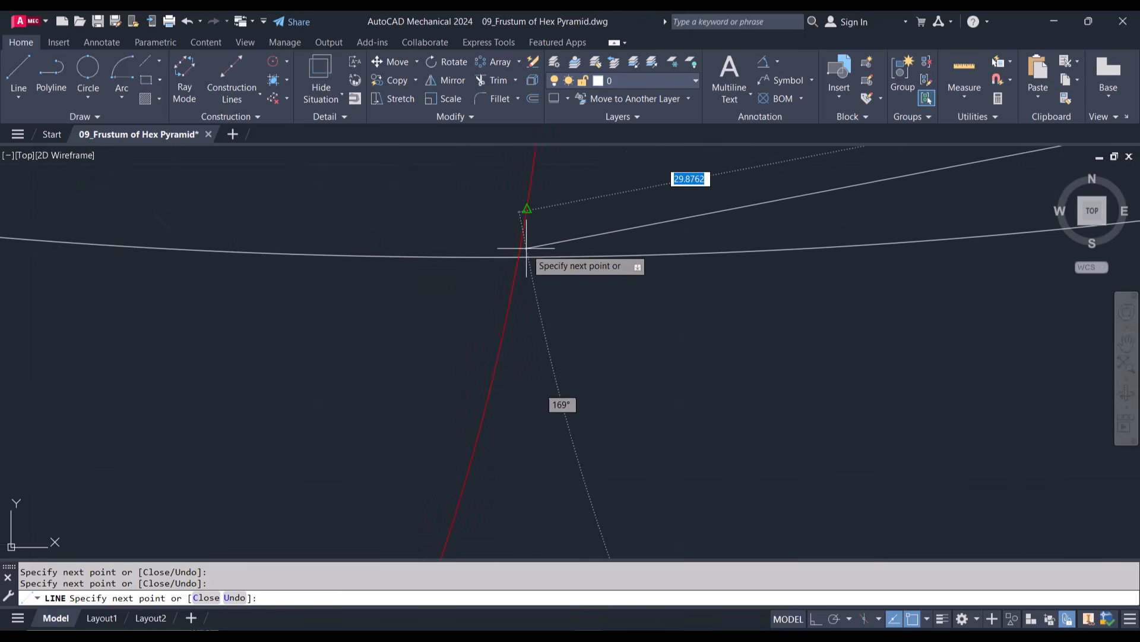
pyautogui.scroll(-8, 514, 255)
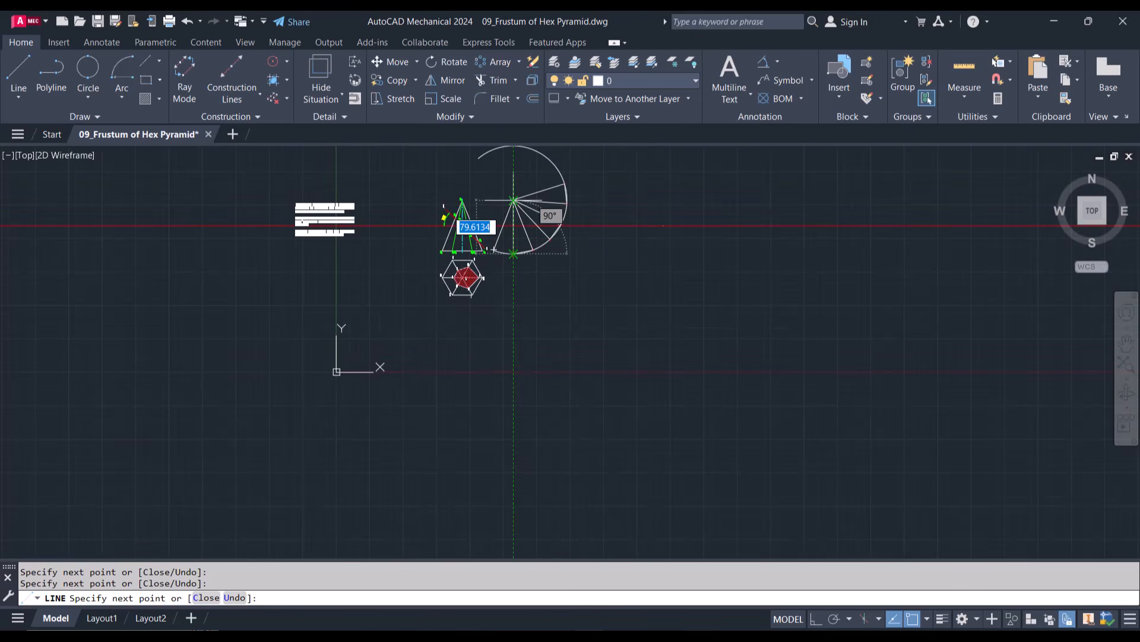
pyautogui.scroll(9, 419, 255)
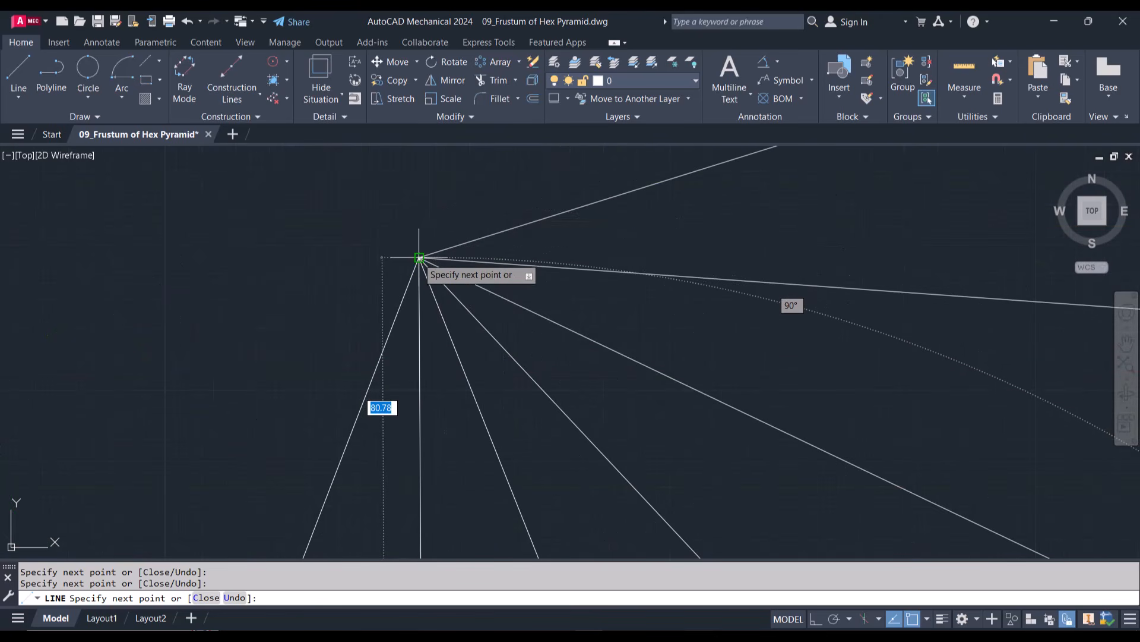
pyautogui.click(418, 257)
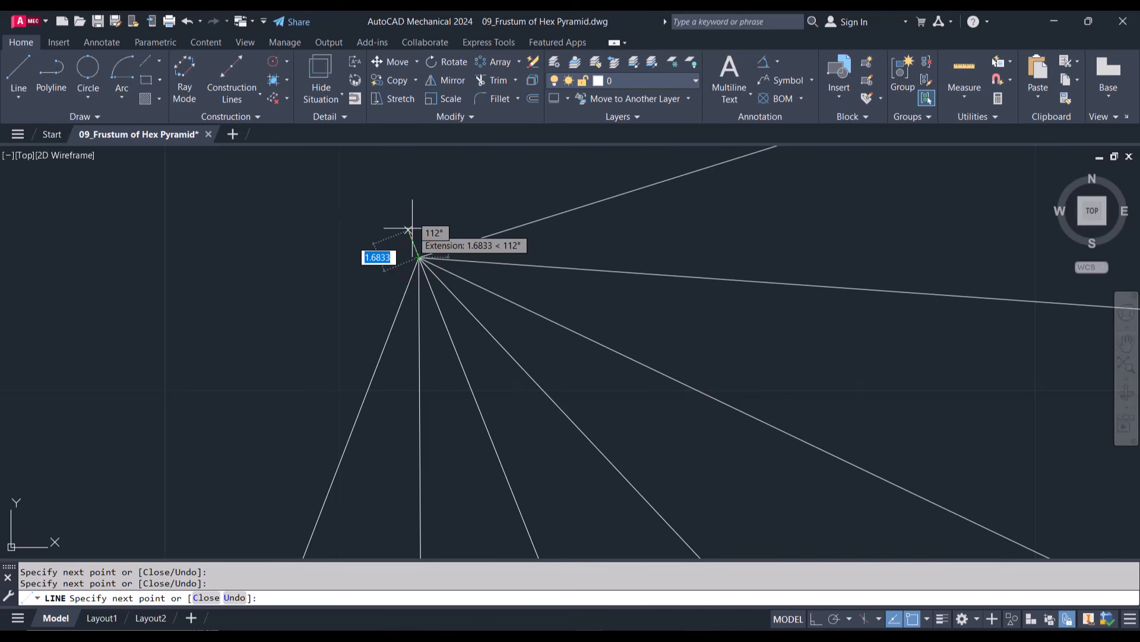
pyautogui.press('Escape')
pyautogui.scroll(-5, 412, 228)
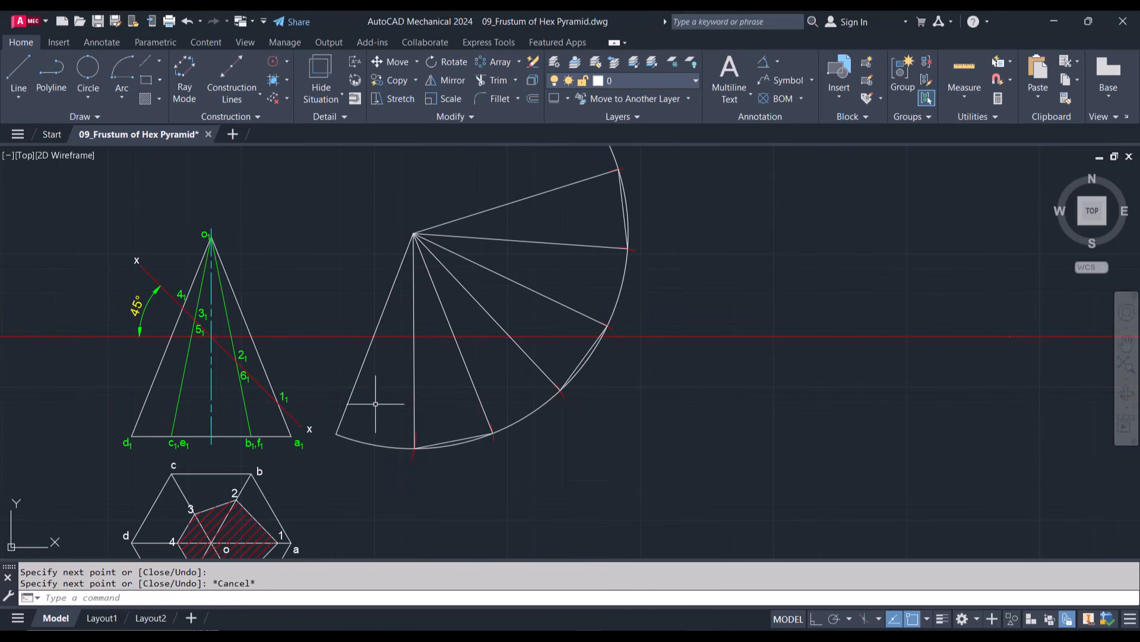
# Step: Draw the first base chord from the lower end of the starting slant edge to the first mark's intersection with the arc
pyautogui.scroll(2, 375, 403)
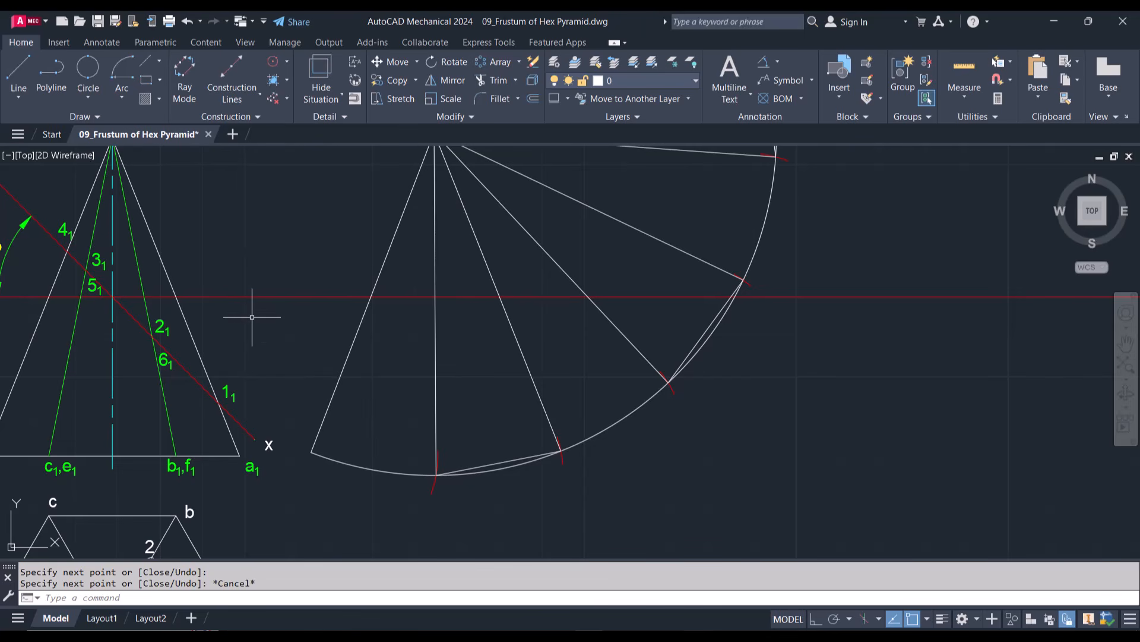
pyautogui.write('L')
pyautogui.press('Return')
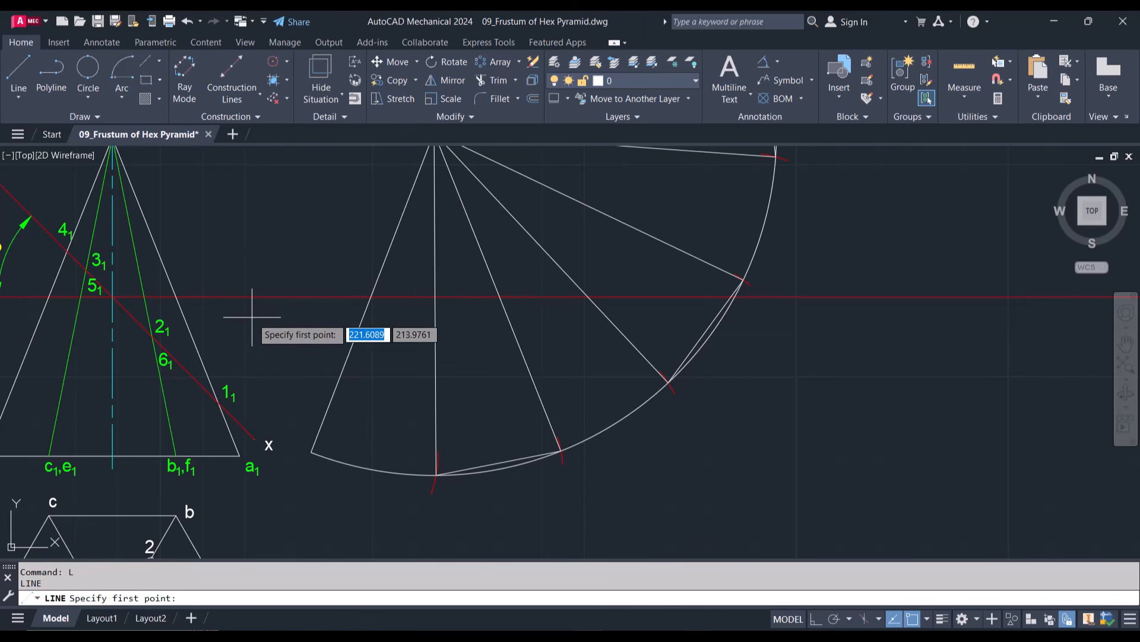
pyautogui.click(312, 451)
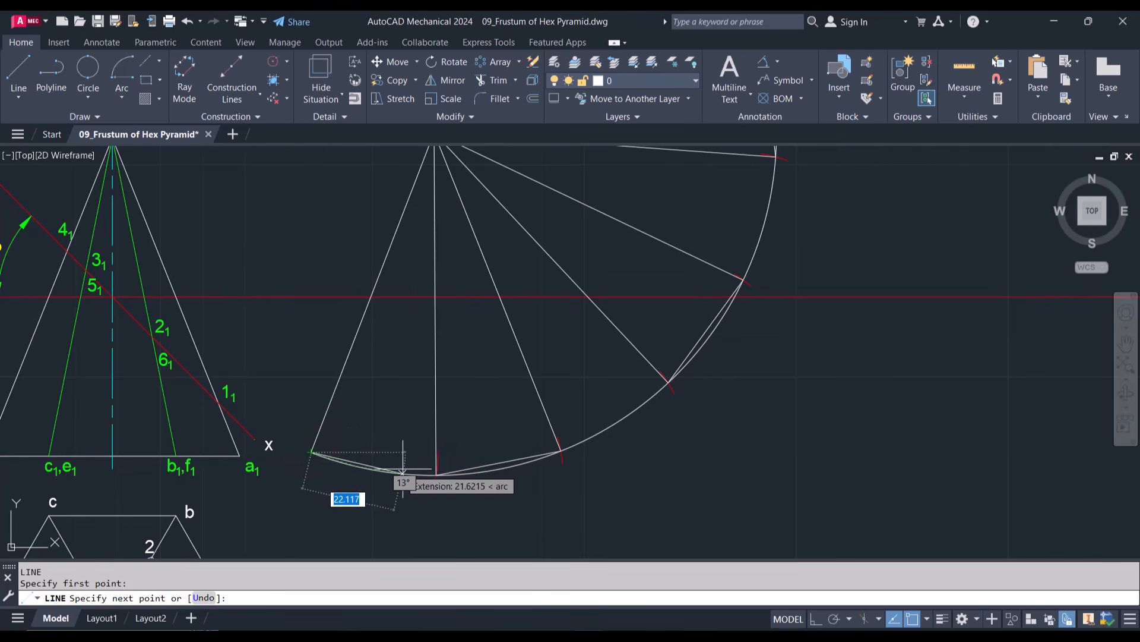
pyautogui.click(436, 472)
pyautogui.press('Escape')
# Step: Draw the missing base chord between the second and third marks' intersections with the arc
pyautogui.write('L')
pyautogui.press('Return')
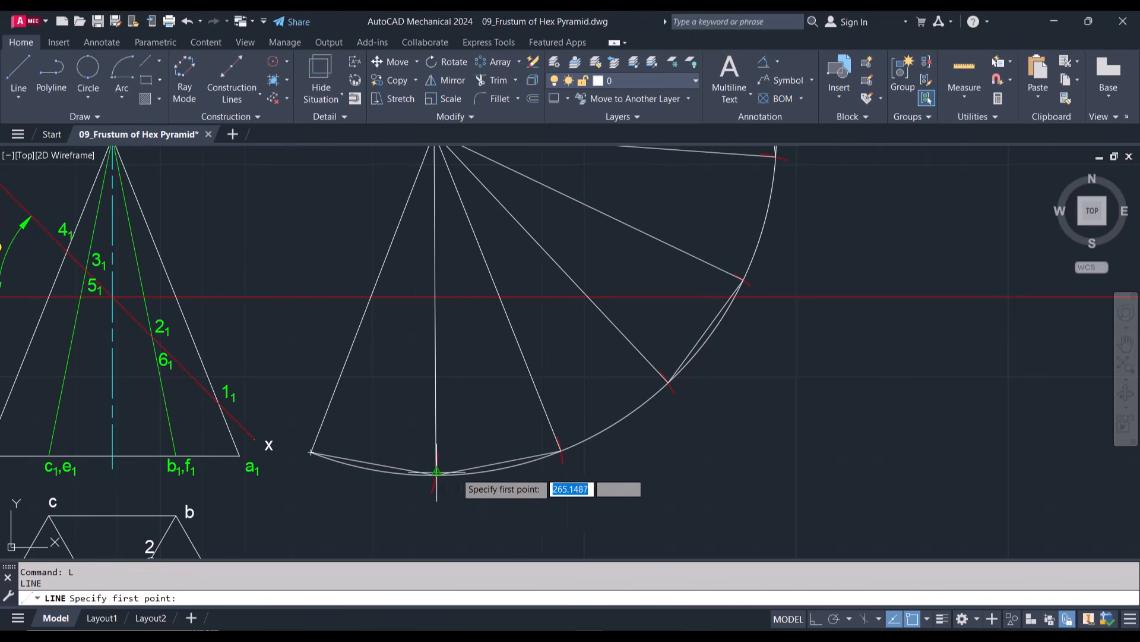
pyautogui.click(559, 452)
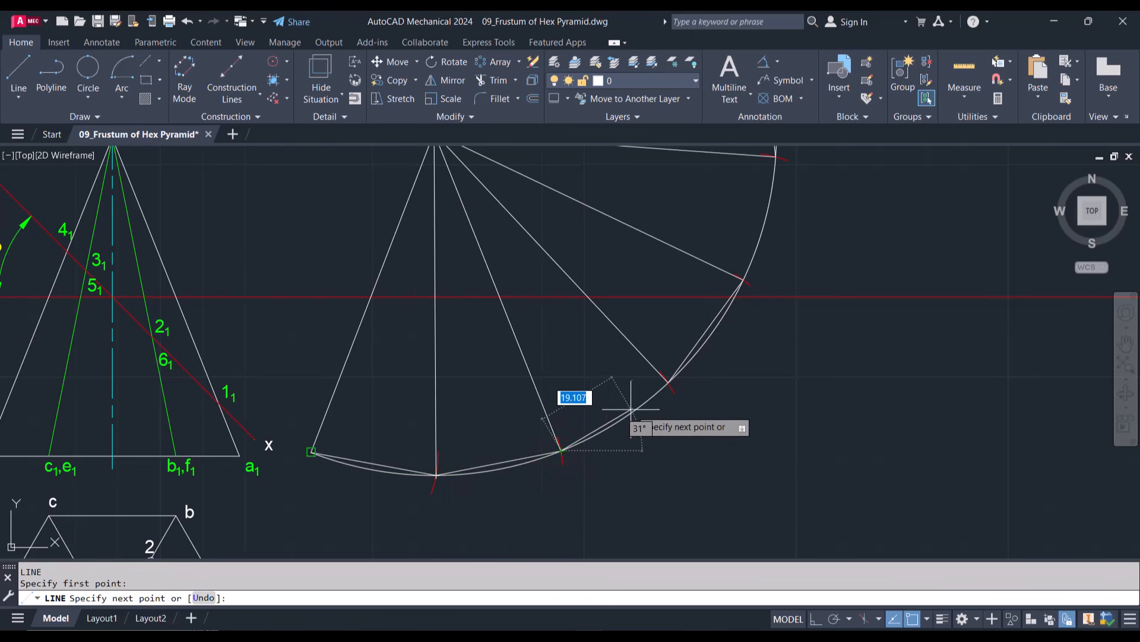
pyautogui.click(666, 380)
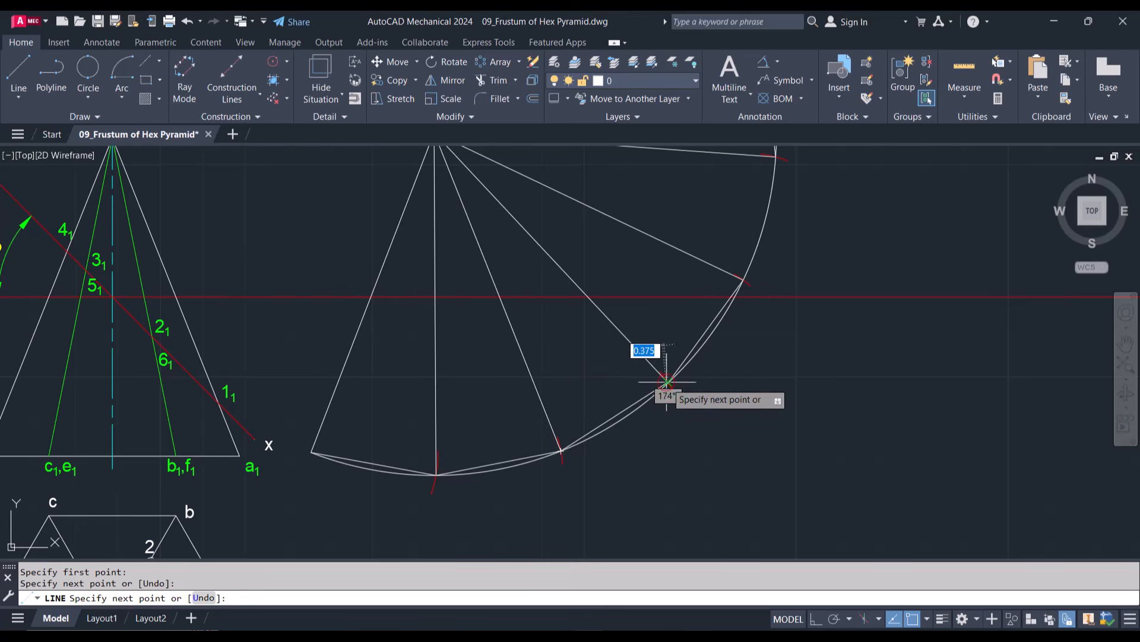
pyautogui.press('Escape')
# Step: Draw the base chord between the fourth and fifth marks' intersections with the development arc
pyautogui.scroll(-3, 746, 247)
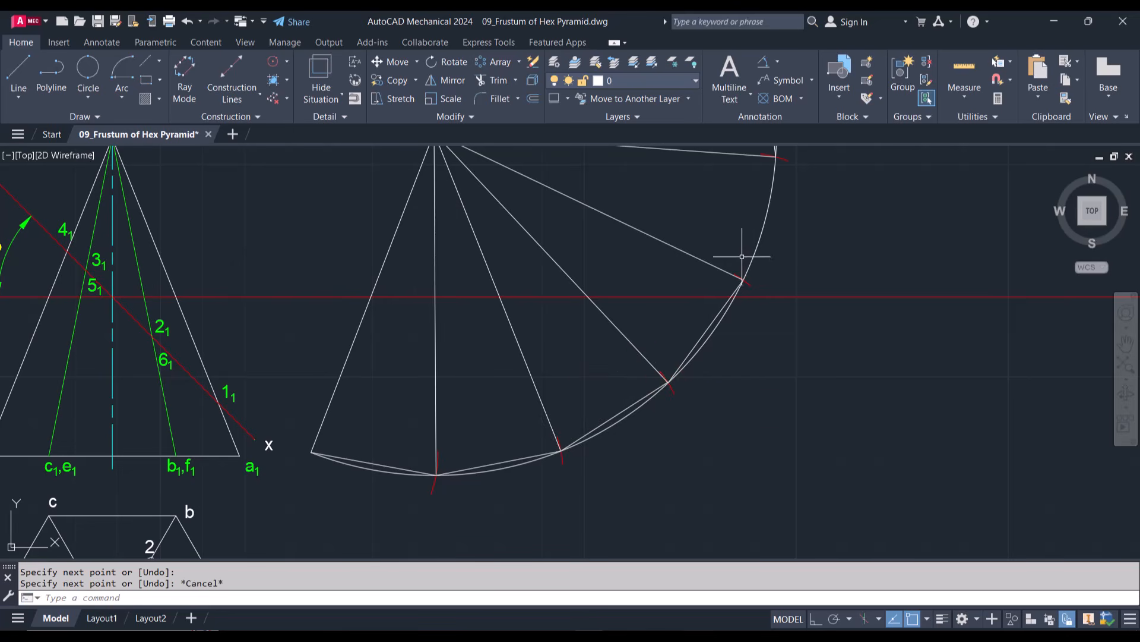
pyautogui.scroll(2, 743, 254)
pyautogui.scroll(-5, 744, 249)
pyautogui.scroll(2, 744, 245)
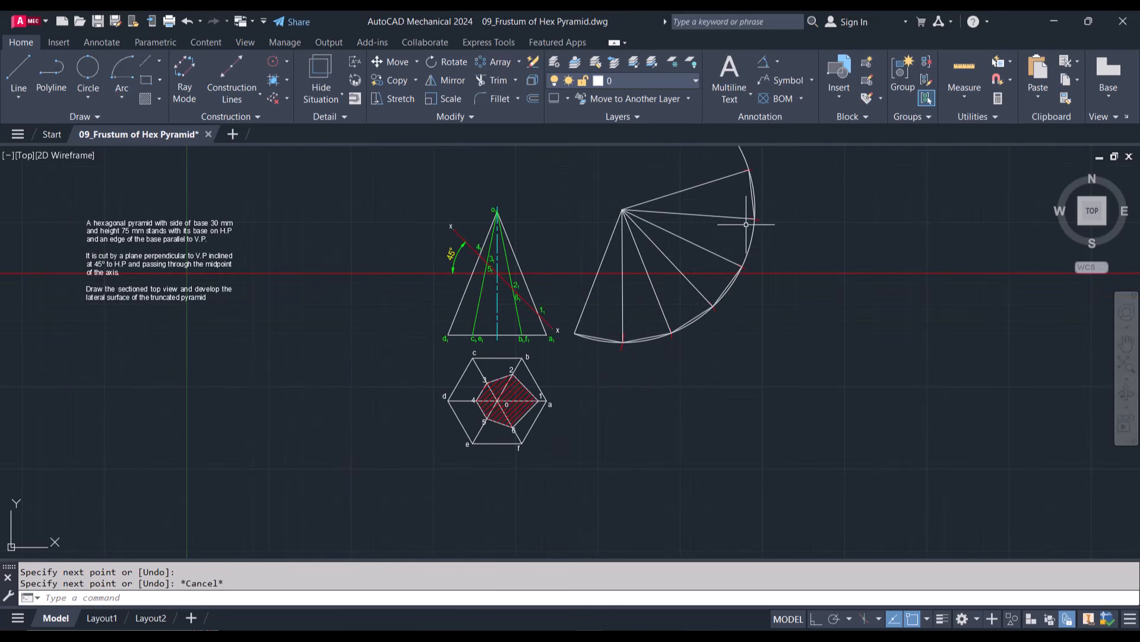
pyautogui.scroll(4, 746, 224)
pyautogui.write('L')
pyautogui.press('Return')
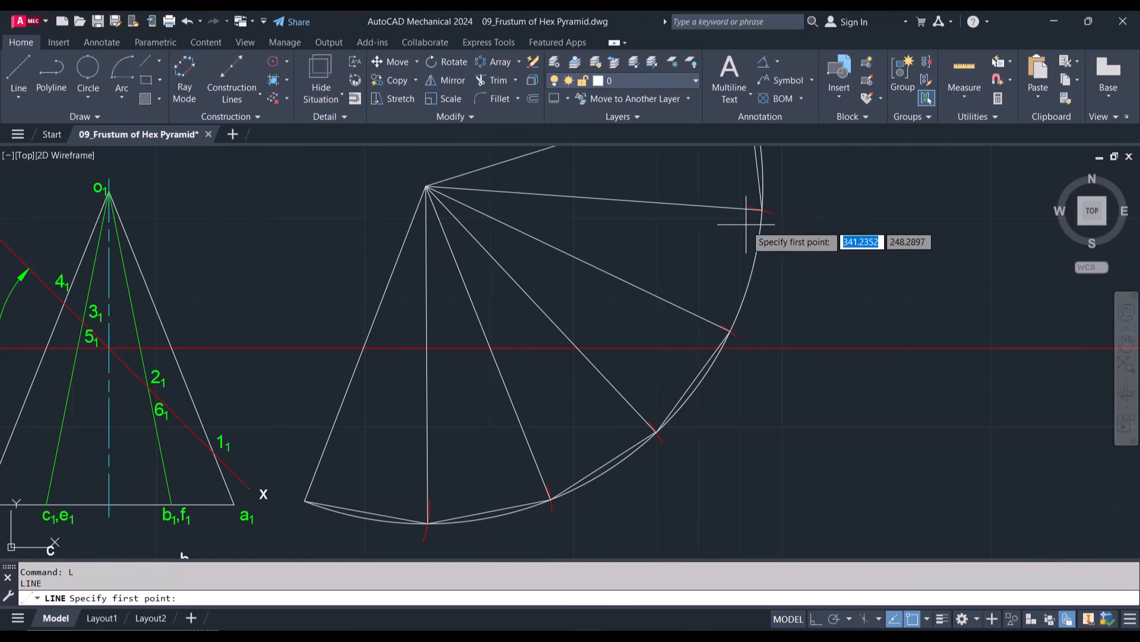
pyautogui.click(730, 331)
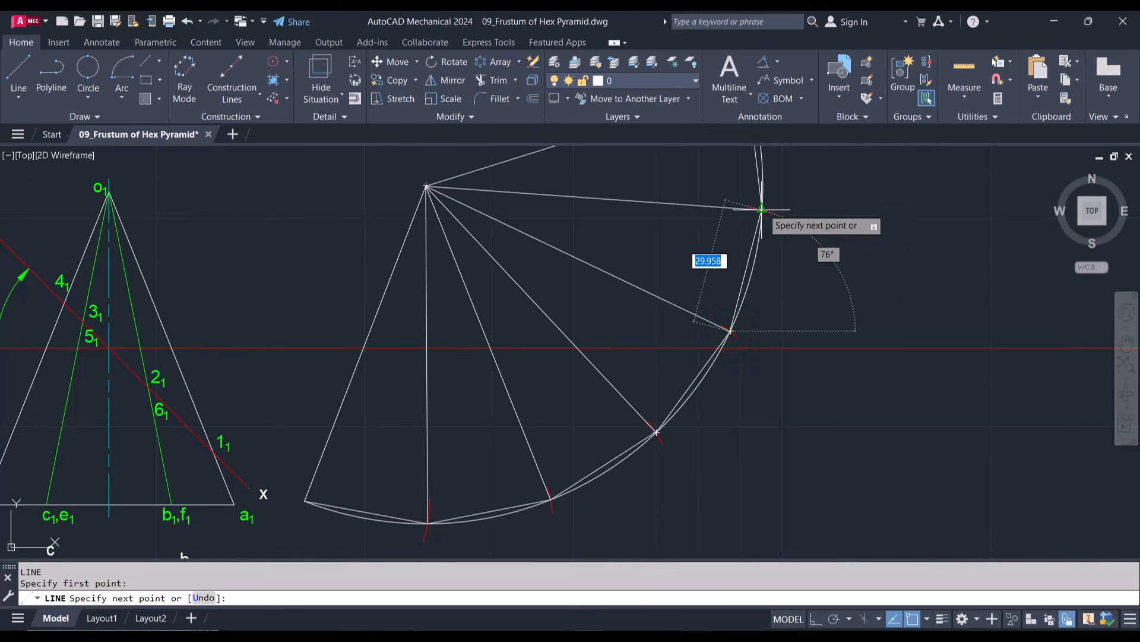
pyautogui.click(761, 210)
pyautogui.press('Escape')
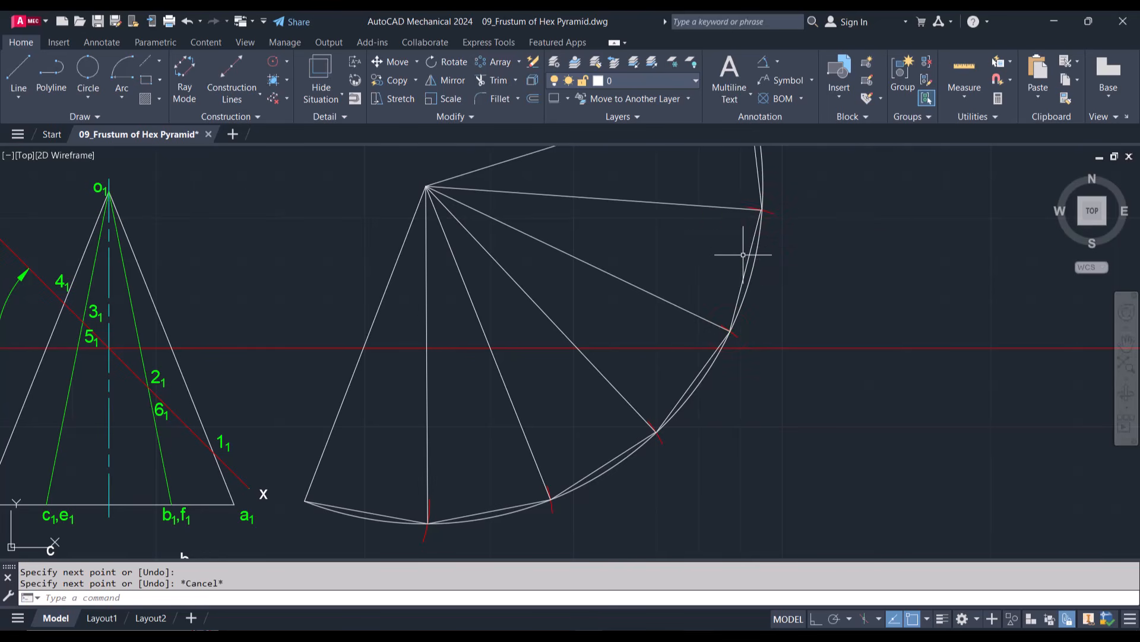
# Step: Copy the label b from the top view's hexagon beside each of the seven base points along the development arc
pyautogui.scroll(-2, 743, 254)
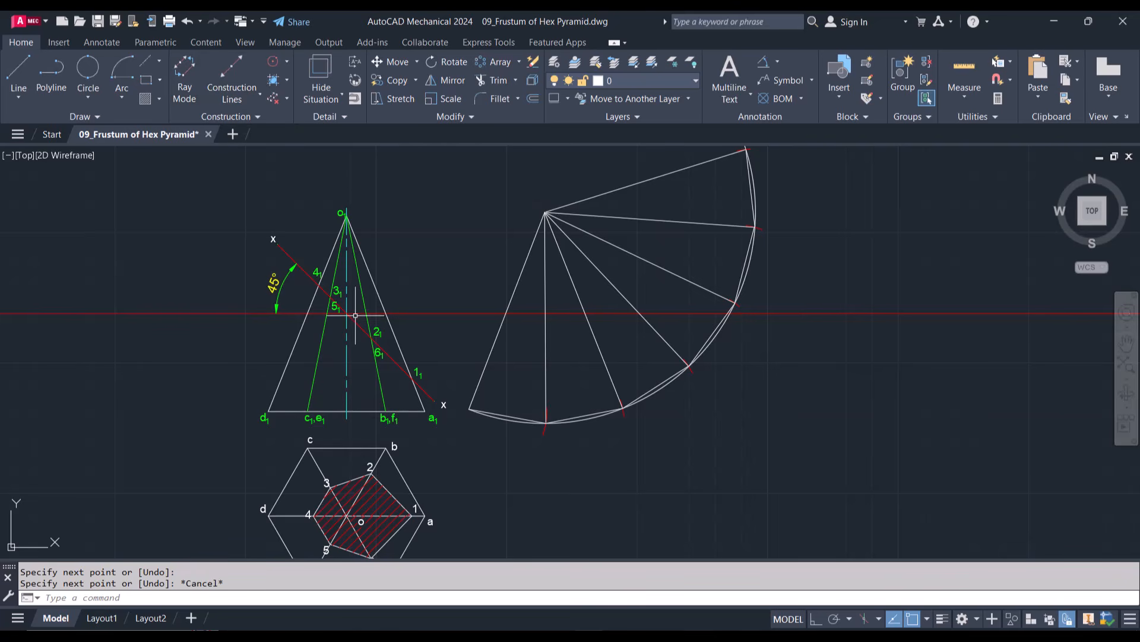
pyautogui.click(395, 447)
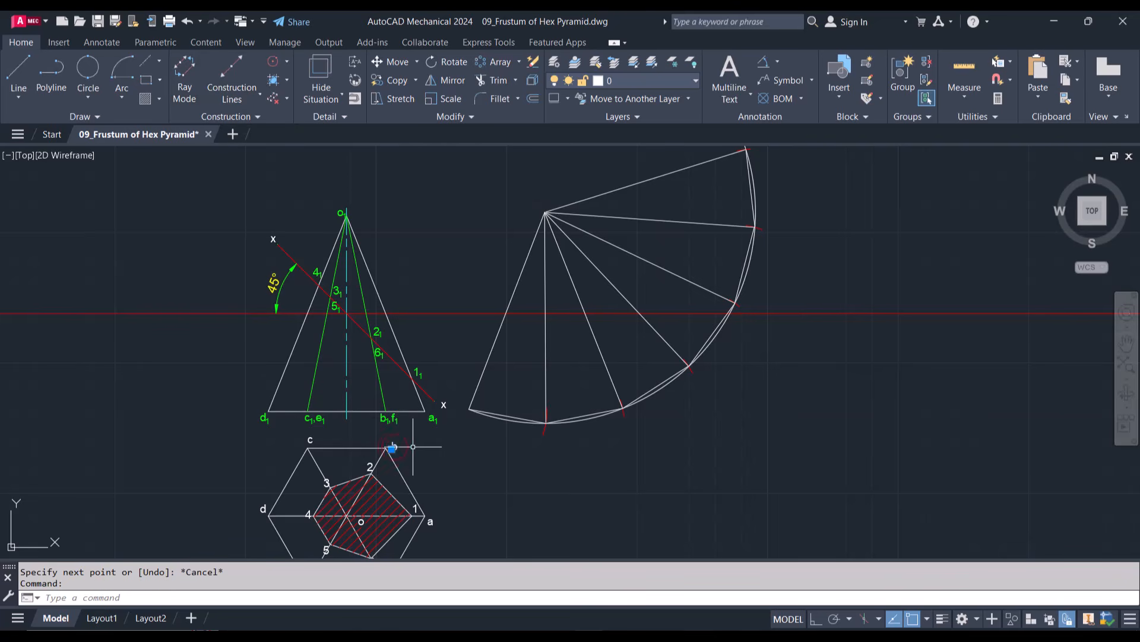
pyautogui.write('co')
pyautogui.press('Return')
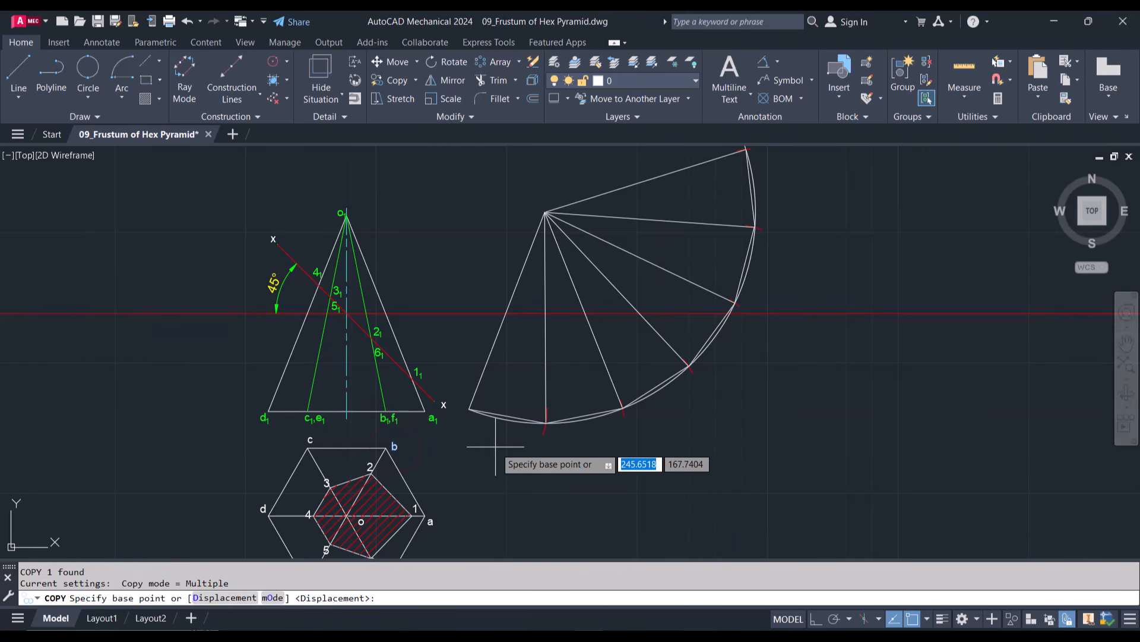
pyautogui.click(395, 447)
pyautogui.click(469, 421)
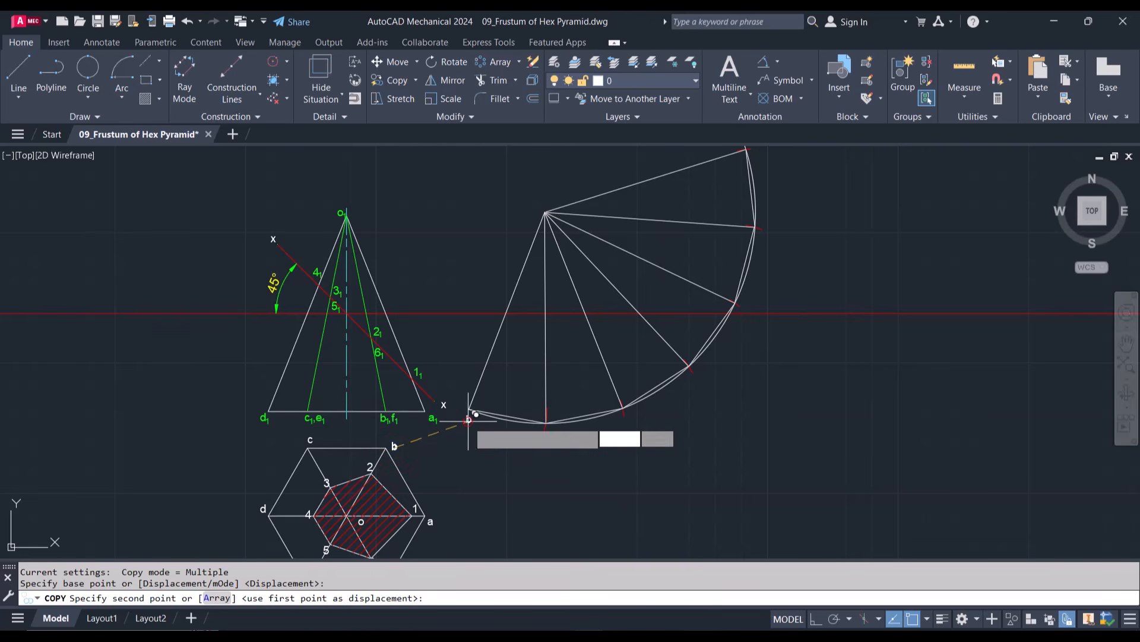
pyautogui.click(544, 433)
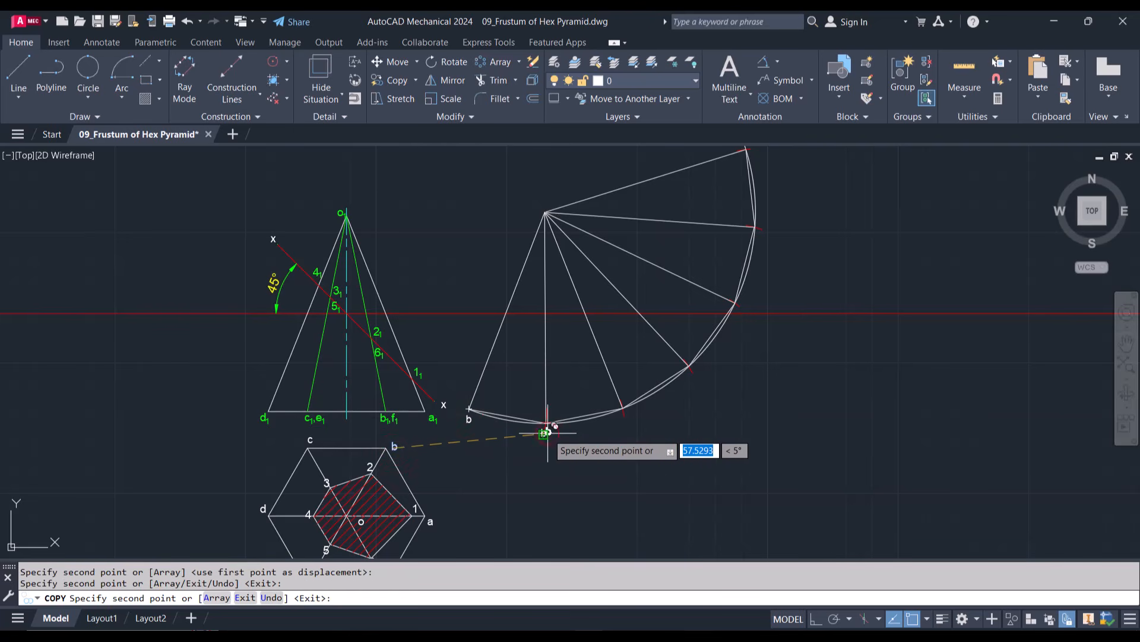
pyautogui.click(625, 411)
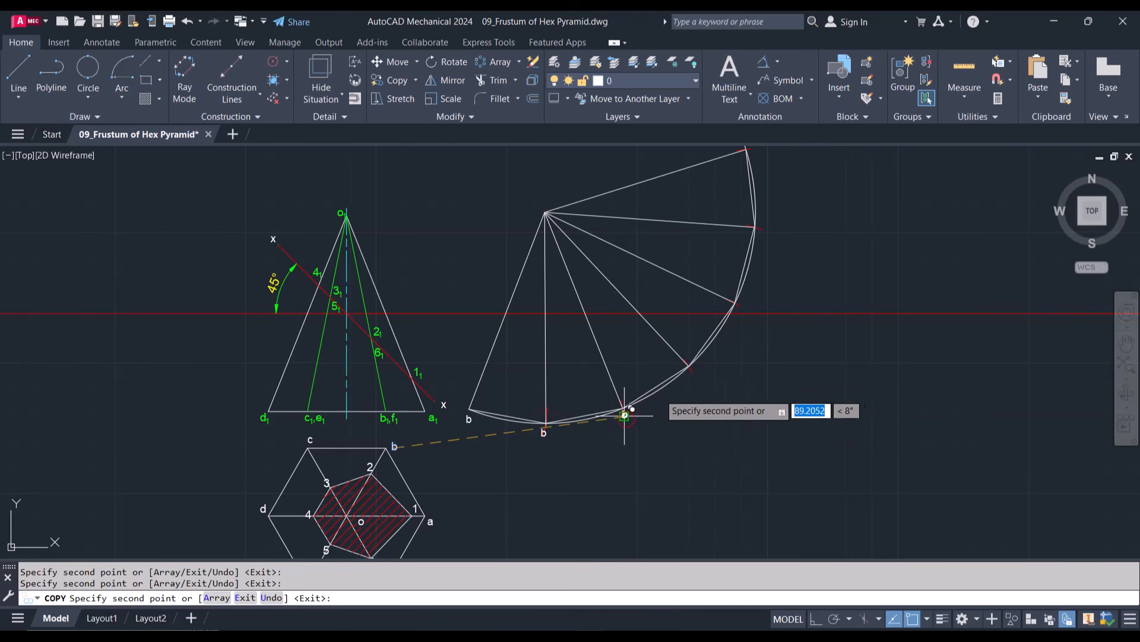
pyautogui.click(694, 372)
pyautogui.click(740, 304)
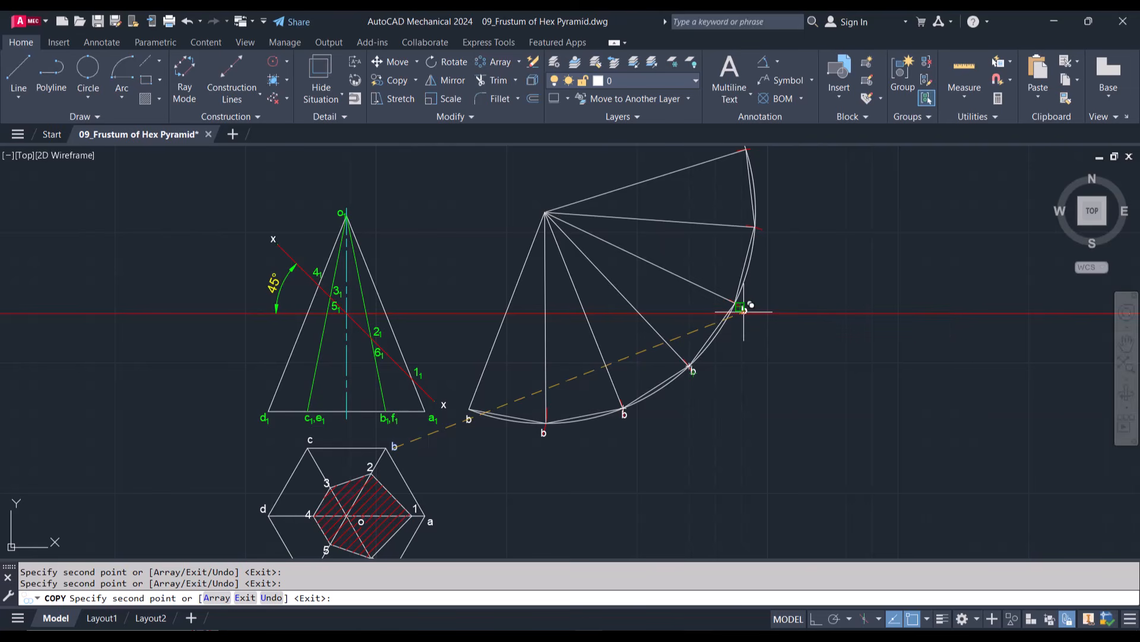
pyautogui.click(762, 228)
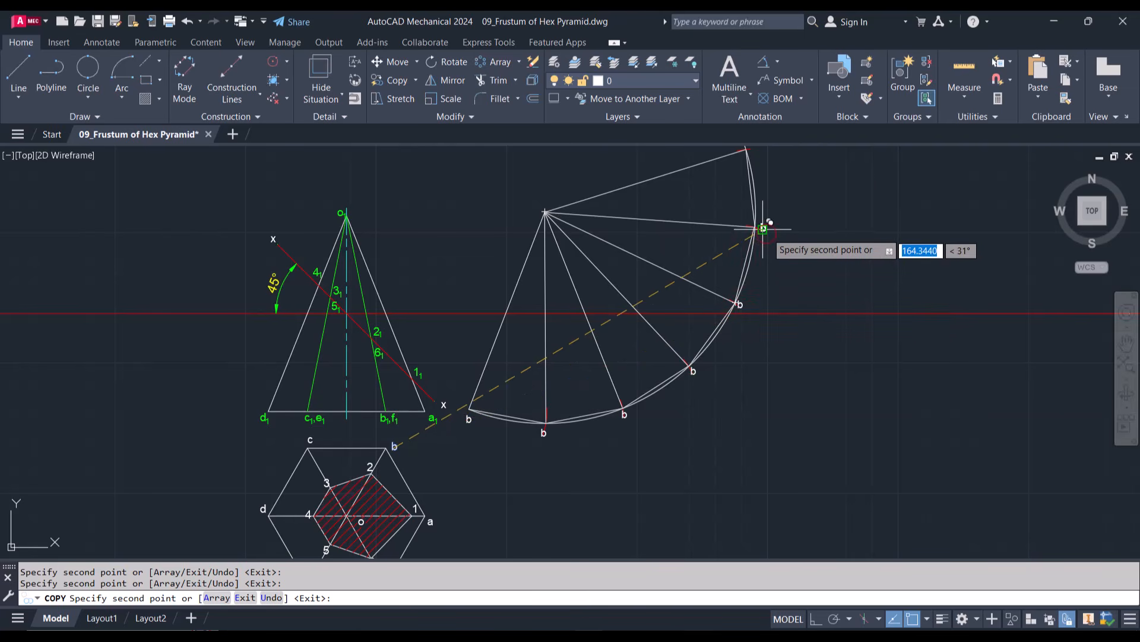
pyautogui.click(755, 150)
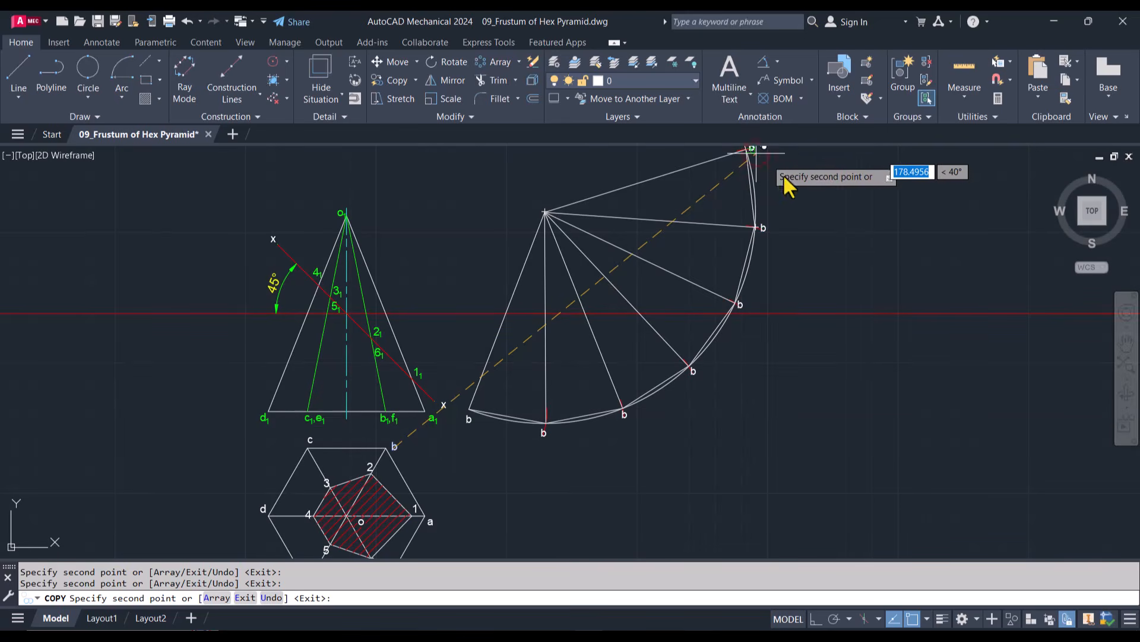
pyautogui.press('Escape')
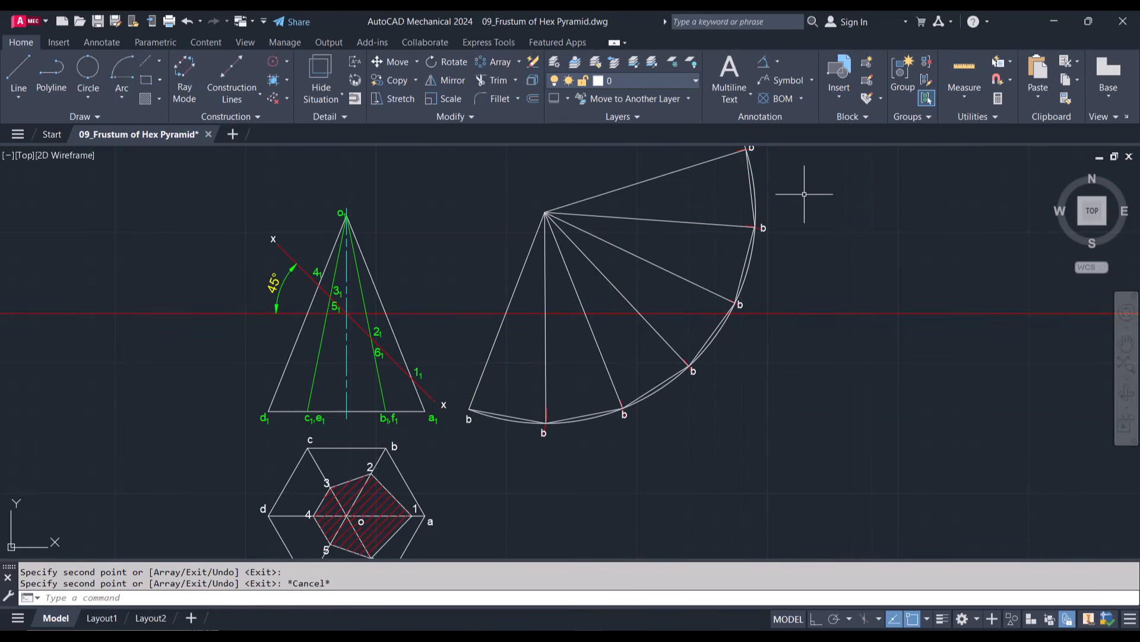
# Step: Change the copied labels at the sixth, fifth and fourth marks of the development to a, f and e
pyautogui.scroll(2, 761, 155)
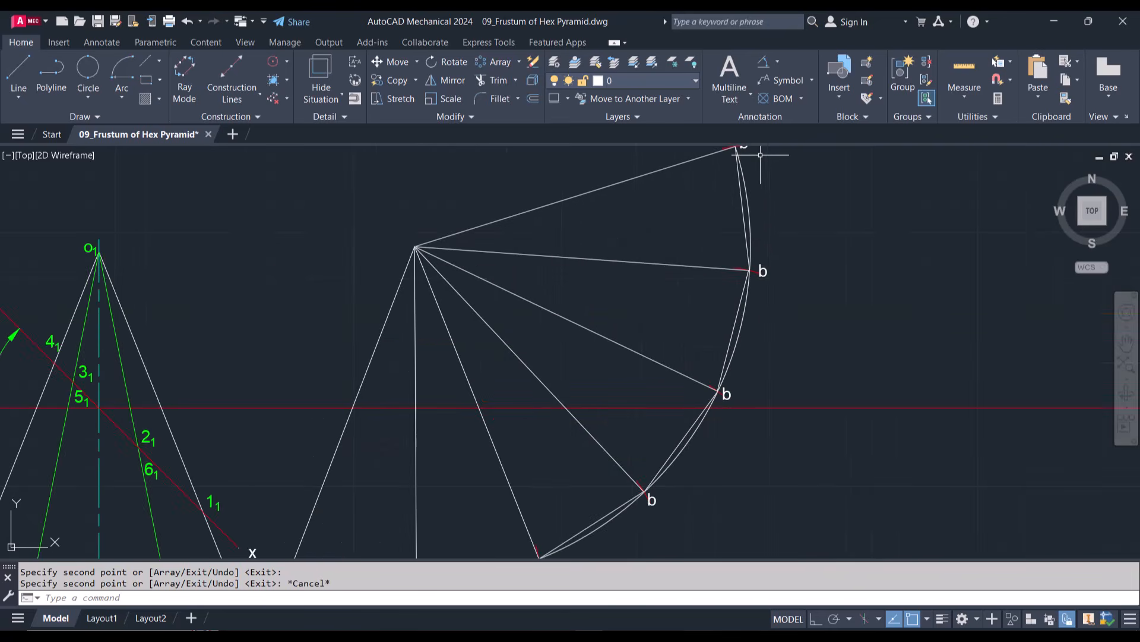
pyautogui.scroll(-3, 759, 153)
pyautogui.scroll(3, 754, 160)
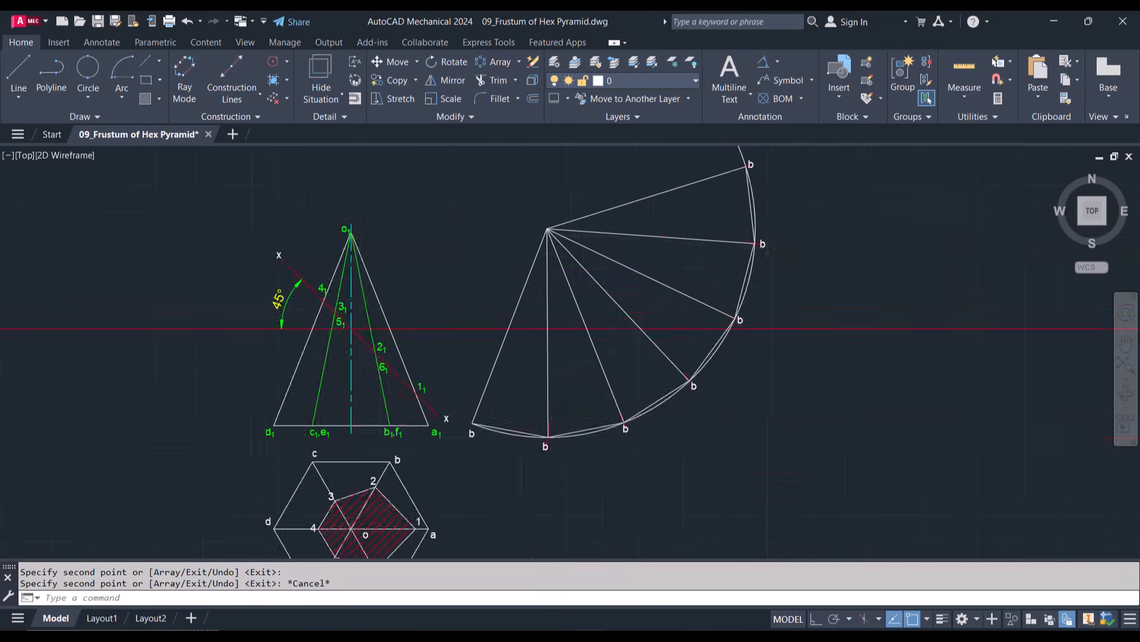
pyautogui.doubleClick(747, 177)
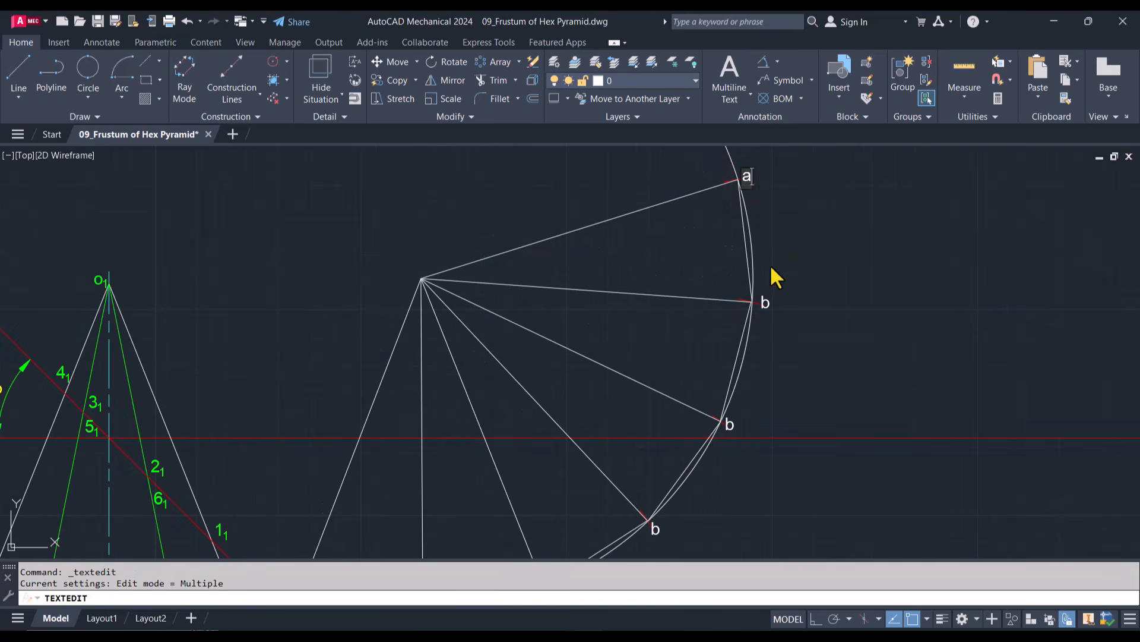
pyautogui.click(766, 303)
pyautogui.click(766, 302)
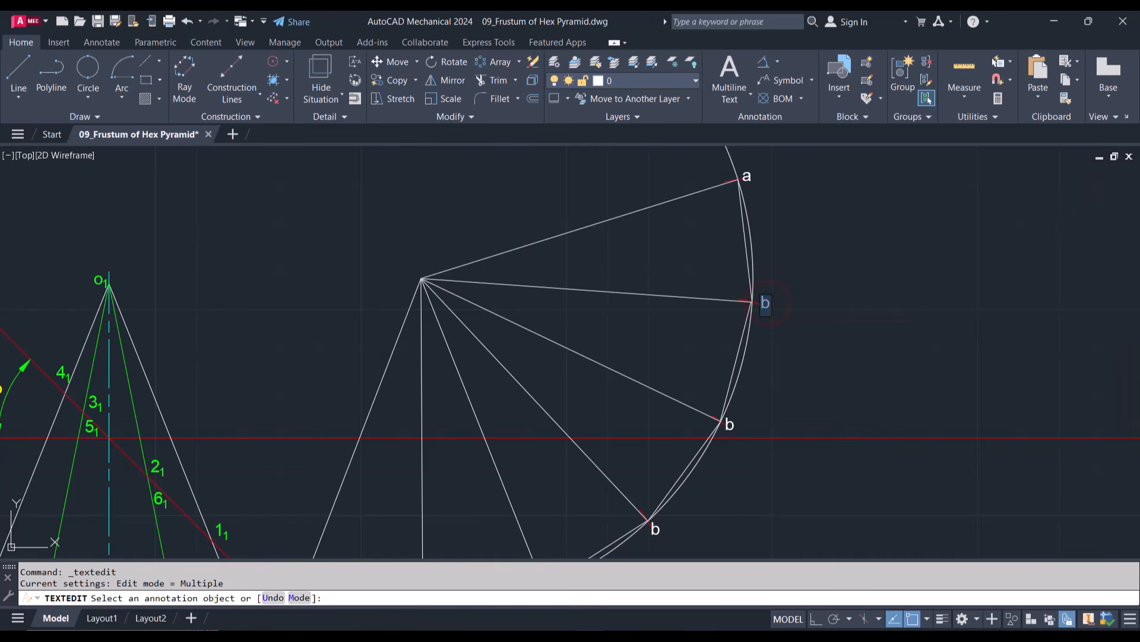
pyautogui.click(730, 424)
pyautogui.click(730, 424)
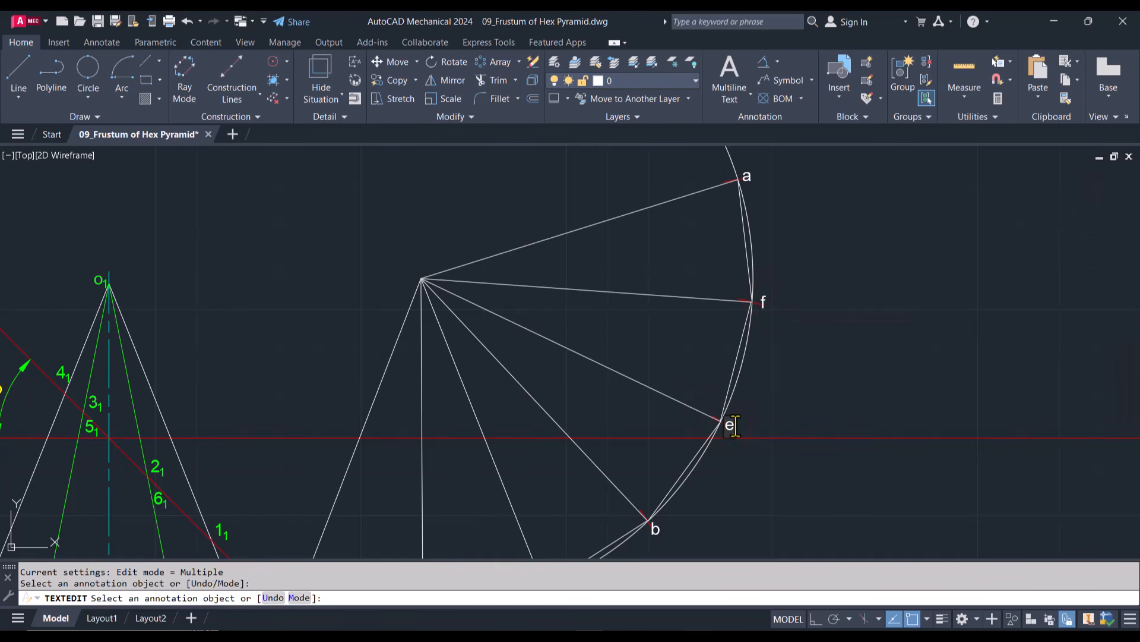
pyautogui.click(739, 486)
# Step: Change the copied labels at the third mark, second mark and starting corner of the development to d, c and a
pyautogui.scroll(-5, 739, 487)
pyautogui.scroll(5, 719, 505)
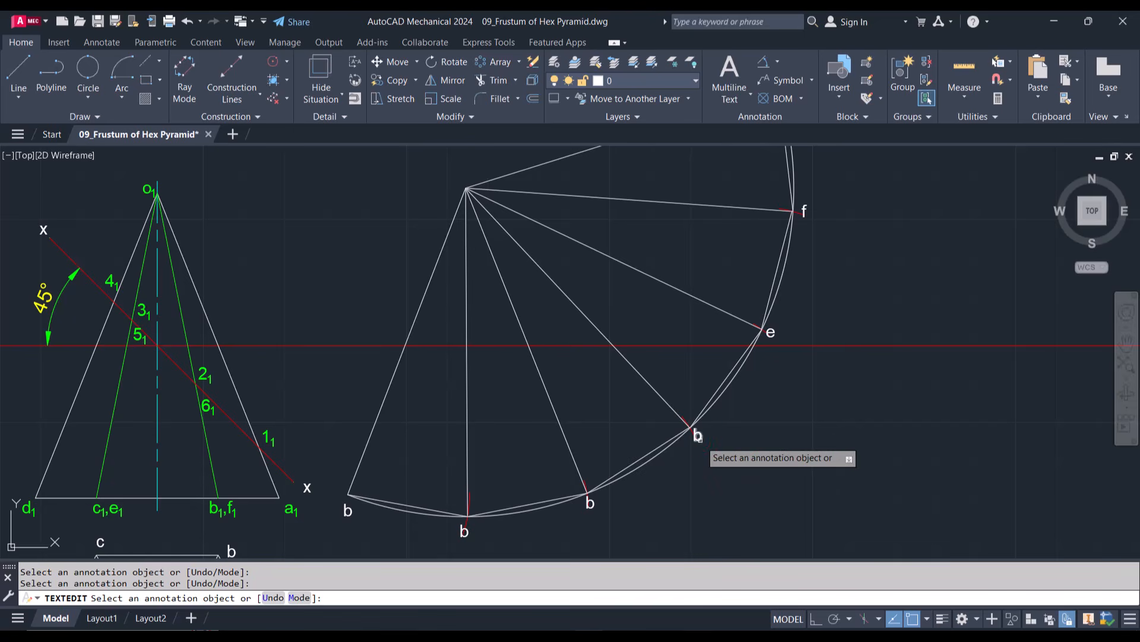
pyautogui.click(699, 440)
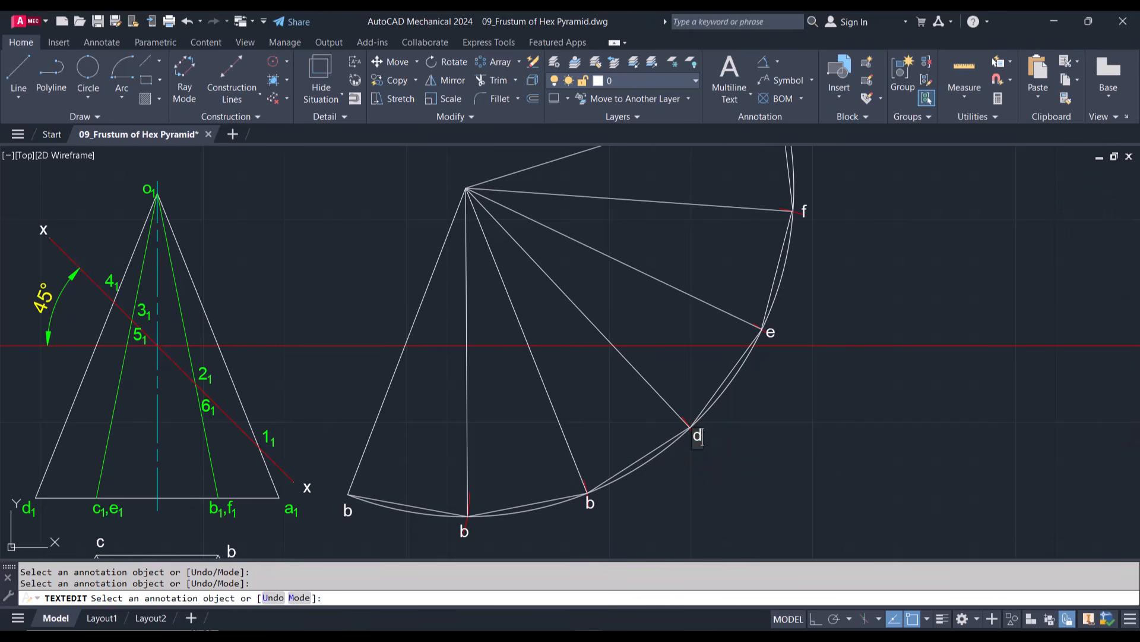
pyautogui.click(590, 503)
pyautogui.click(589, 503)
pyautogui.press('Return')
pyautogui.click(348, 511)
pyautogui.press('Return')
pyautogui.press('Escape')
# Step: Copy the label a from the starting corner of the development to just above its apex
pyautogui.click(324, 462)
pyautogui.click(364, 531)
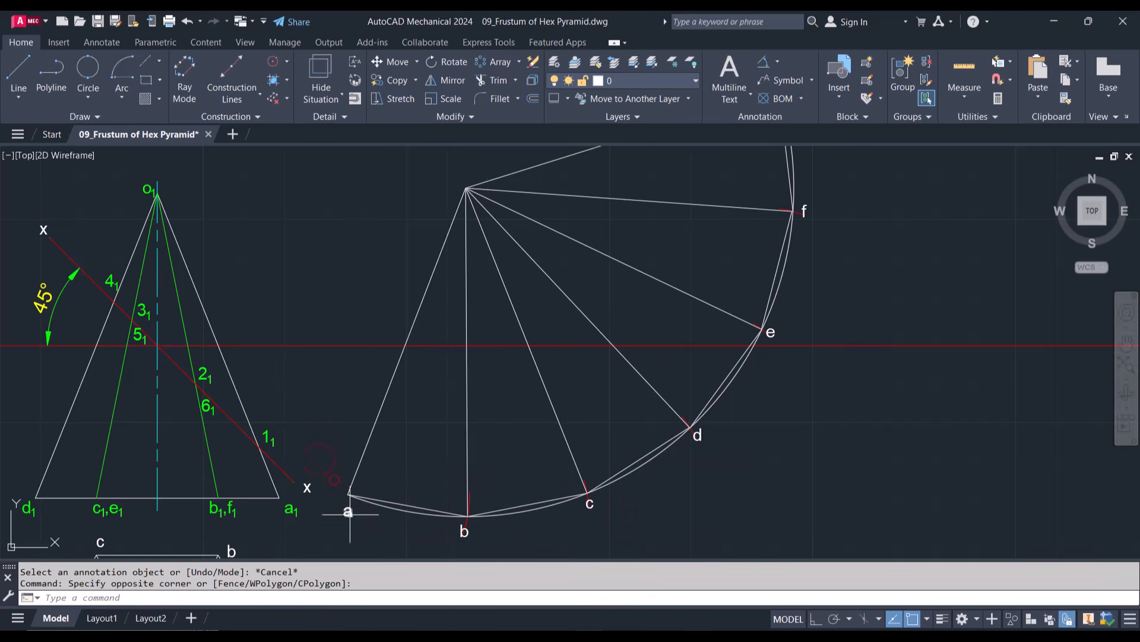
pyautogui.write('co')
pyautogui.press('Return')
pyautogui.click(345, 511)
pyautogui.scroll(-4, 366, 404)
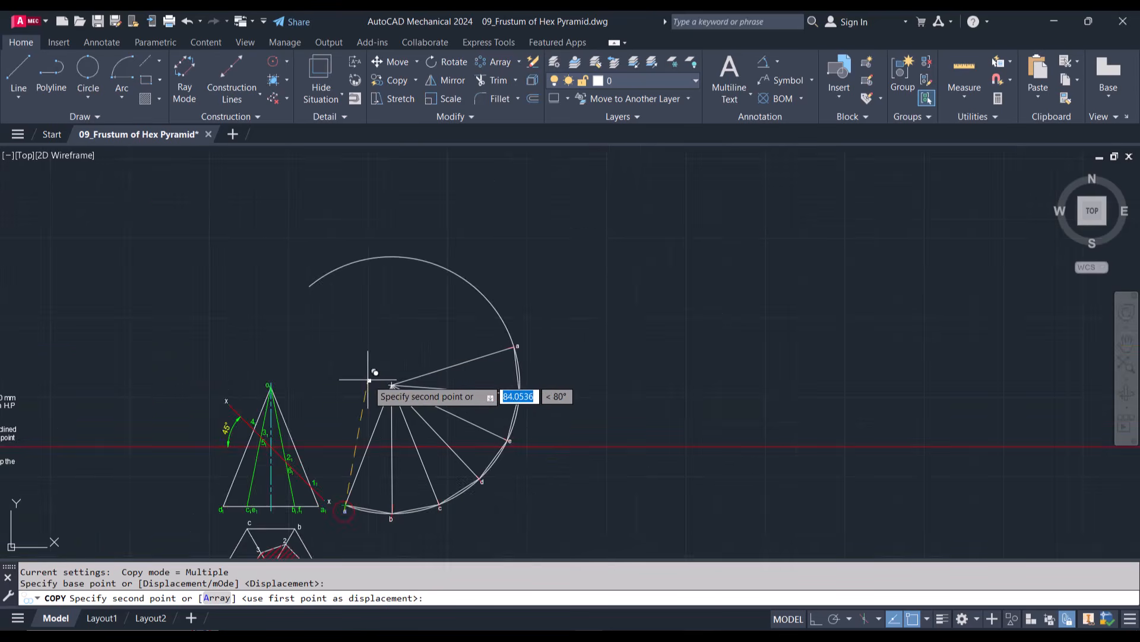
pyautogui.scroll(4, 386, 384)
pyautogui.click(409, 394)
pyautogui.press('Escape')
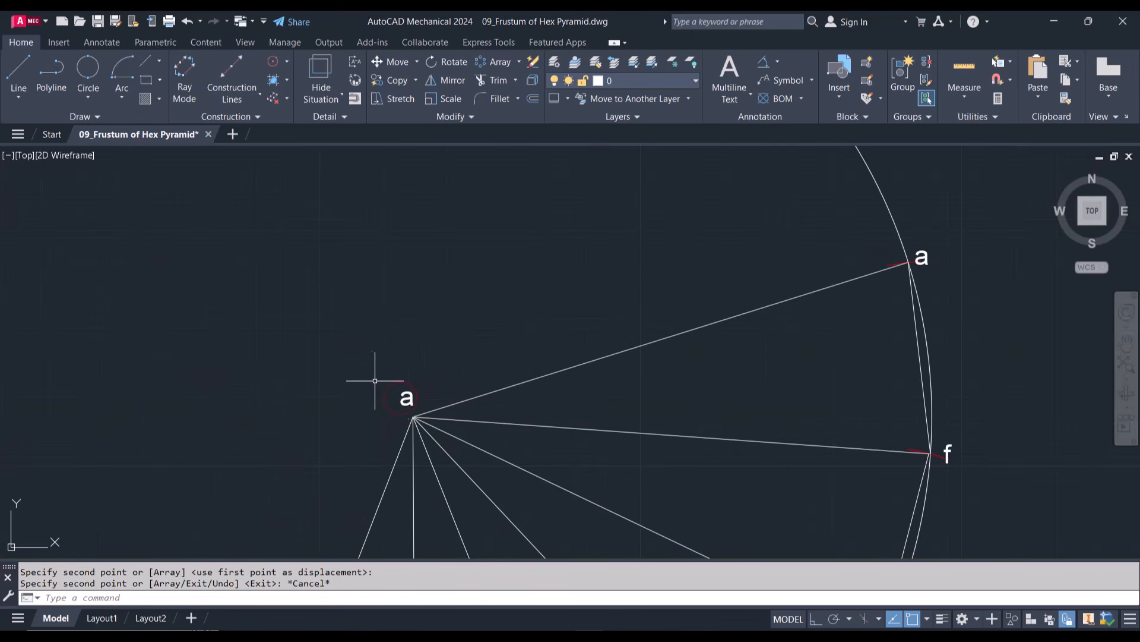
# Step: Change the label at the development's apex to o
pyautogui.doubleClick(407, 398)
pyautogui.press('Return')
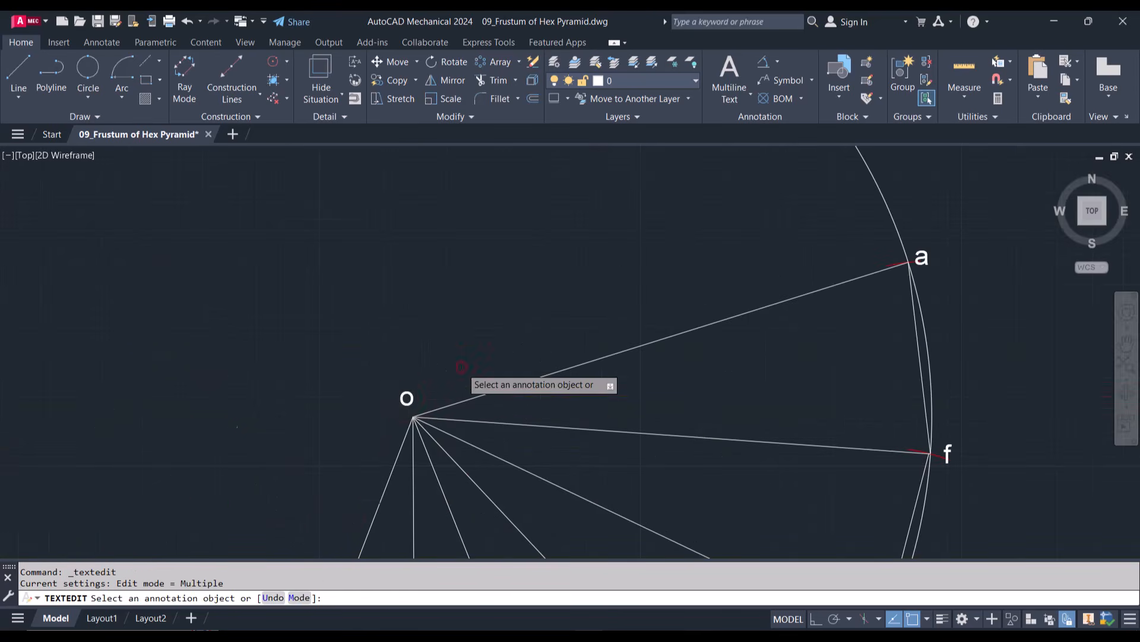
pyautogui.scroll(-6, 463, 410)
pyautogui.scroll(2, 458, 402)
pyautogui.press('Escape')
# Step: Move the large development arc to layer AM_4
pyautogui.click(621, 191)
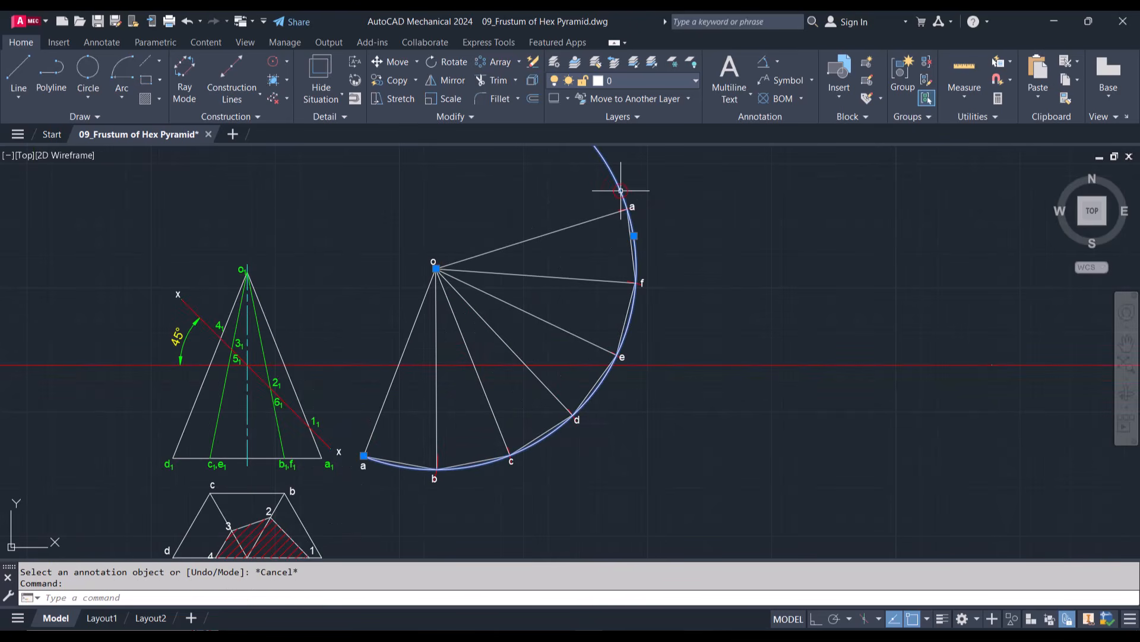
pyautogui.click(620, 80)
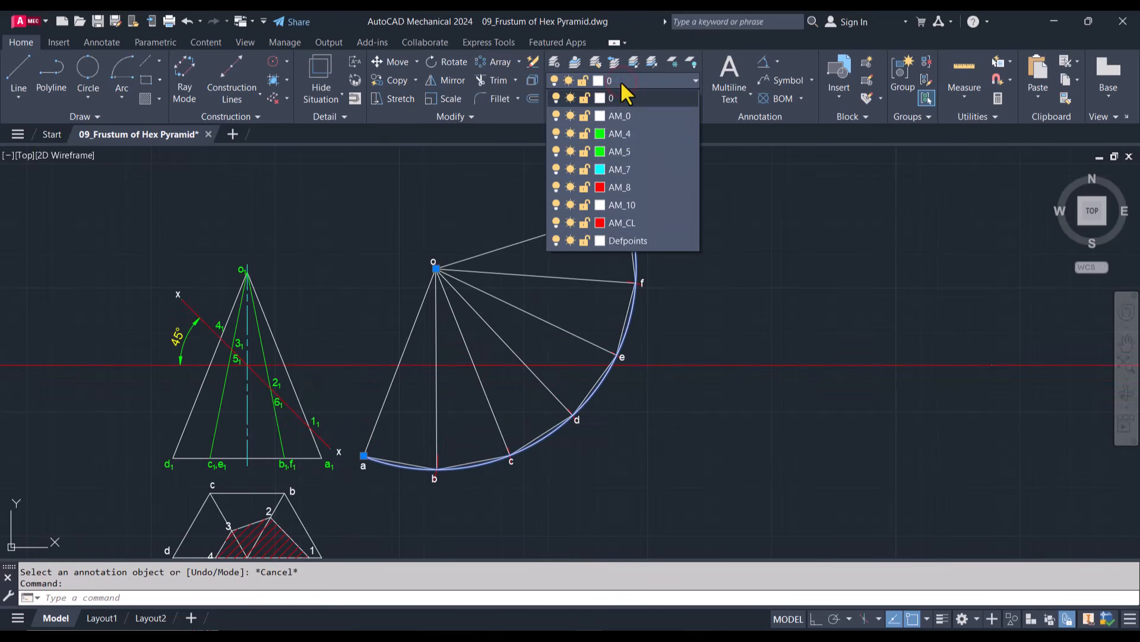
pyautogui.click(621, 134)
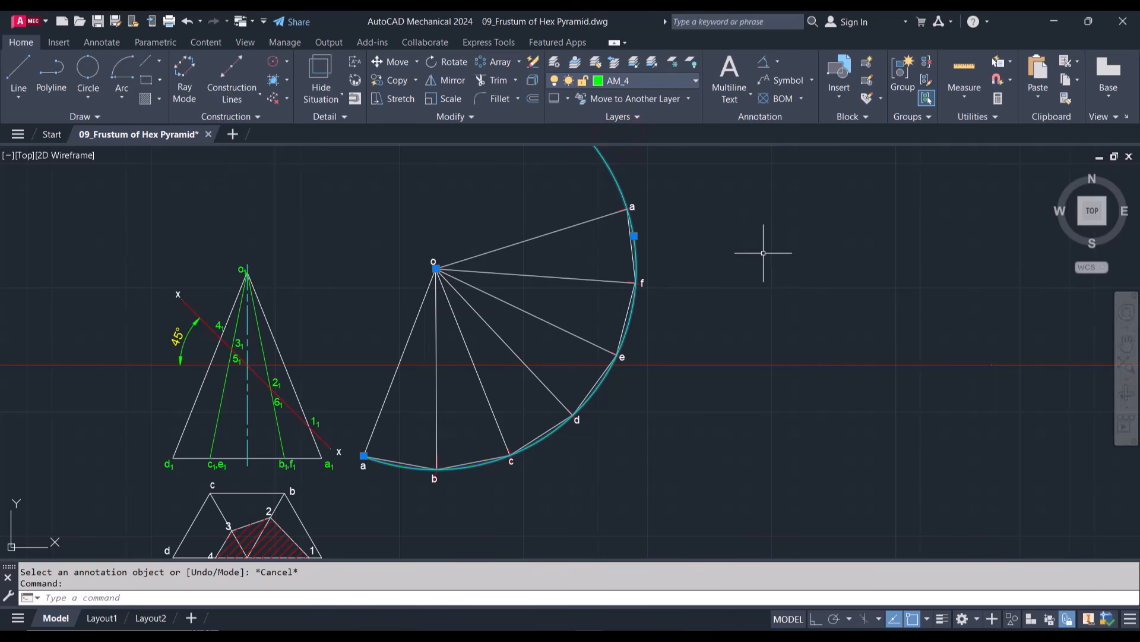
pyautogui.press('Escape')
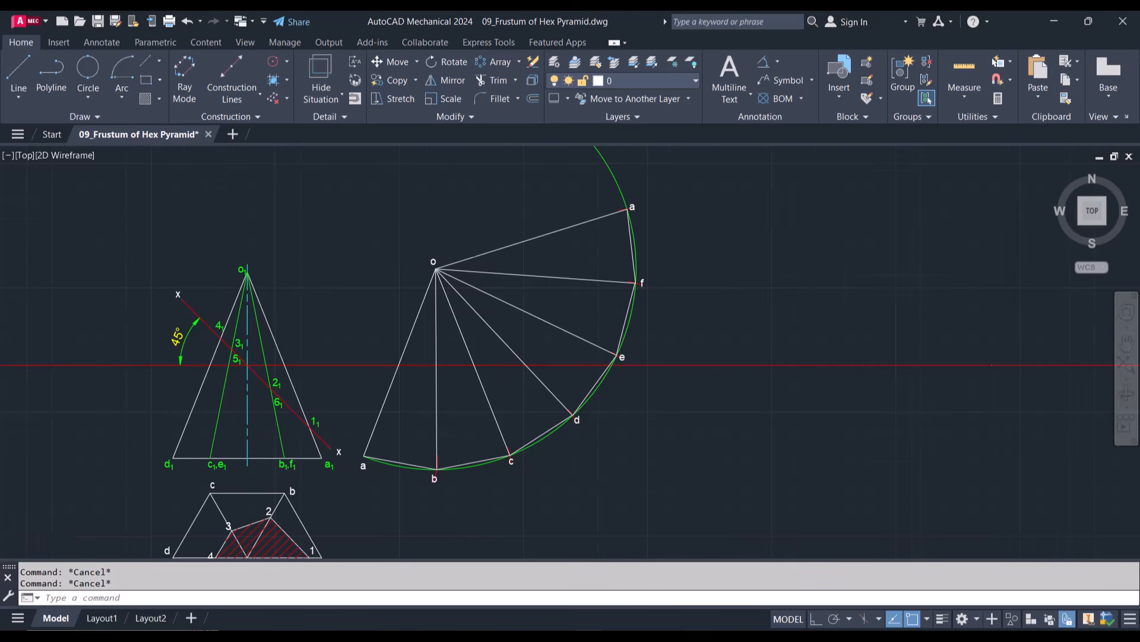
# Step: Make AM_CL the current layer
pyautogui.scroll(-4, 763, 253)
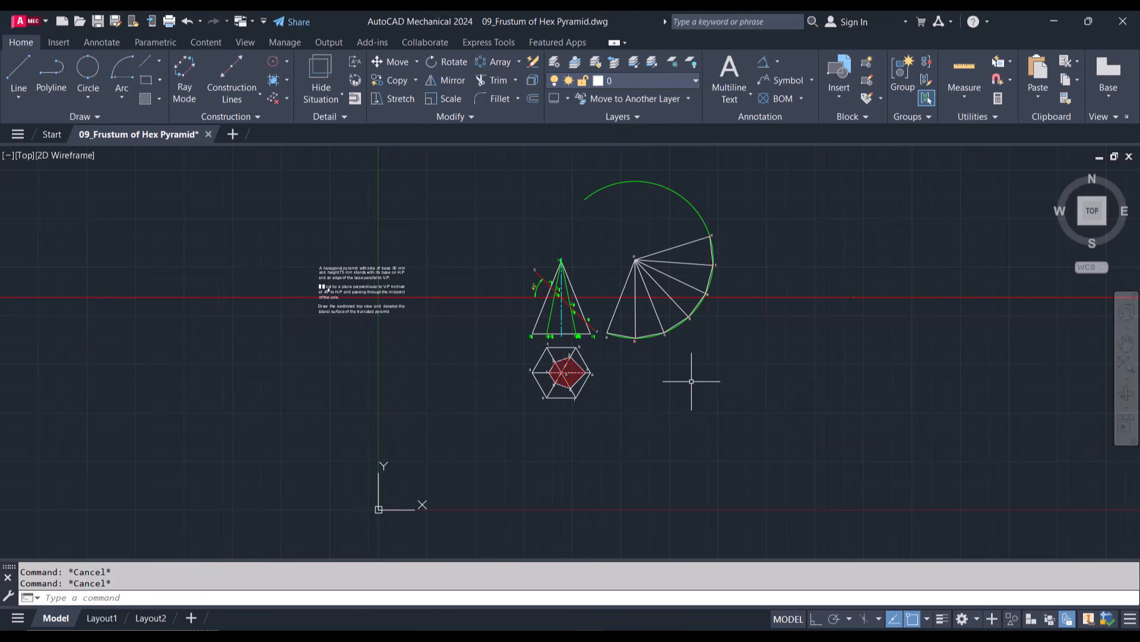
pyautogui.scroll(2, 692, 381)
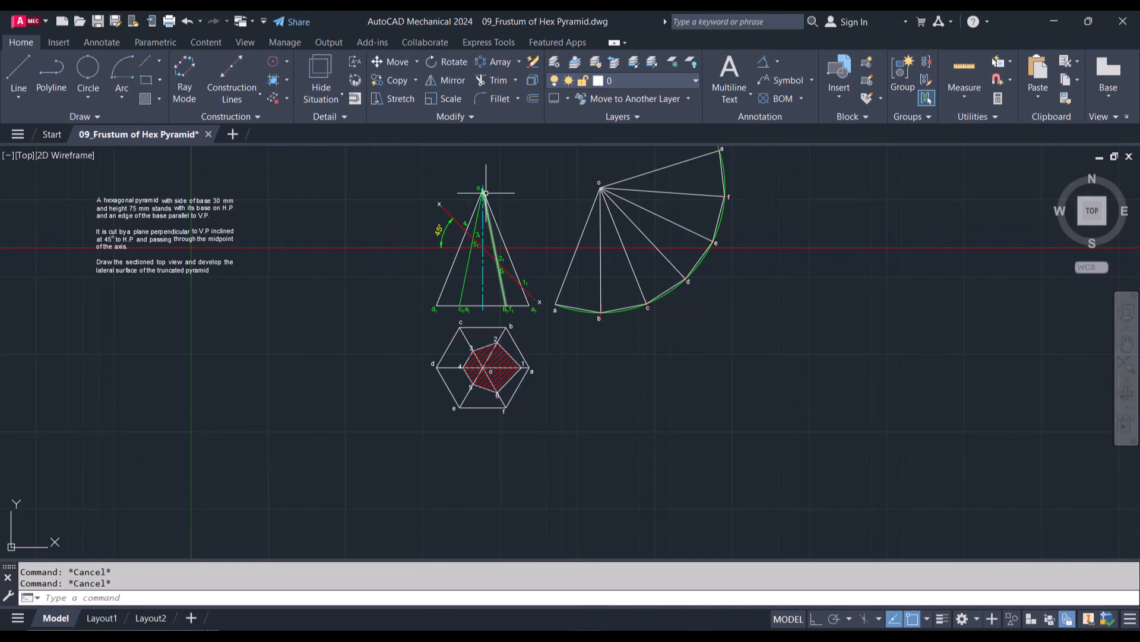
pyautogui.scroll(2, 485, 192)
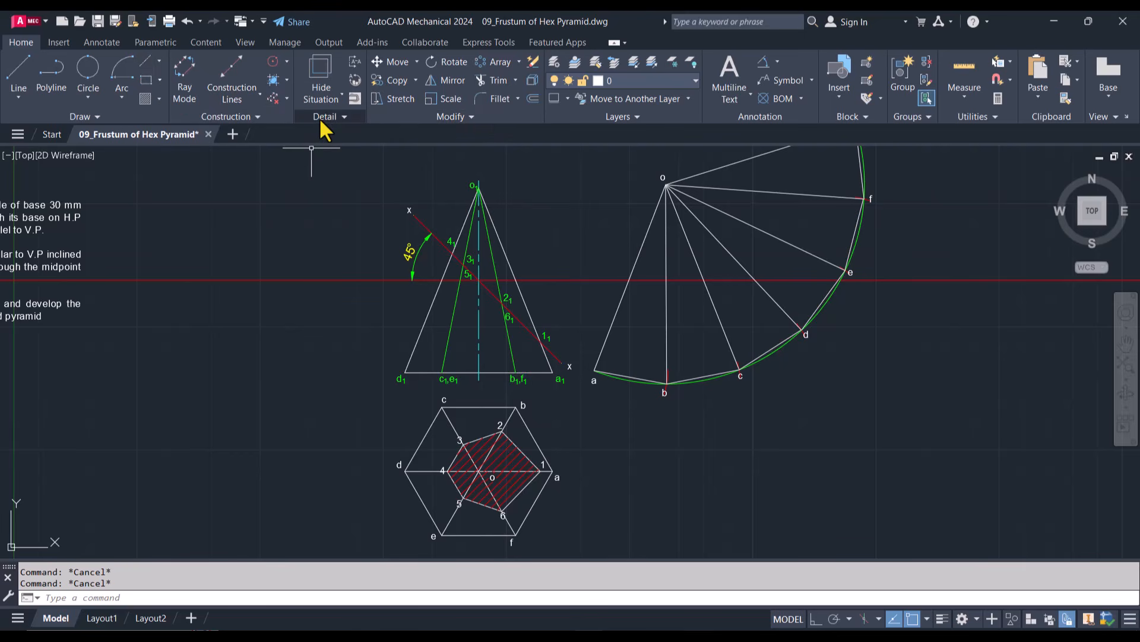
pyautogui.click(625, 79)
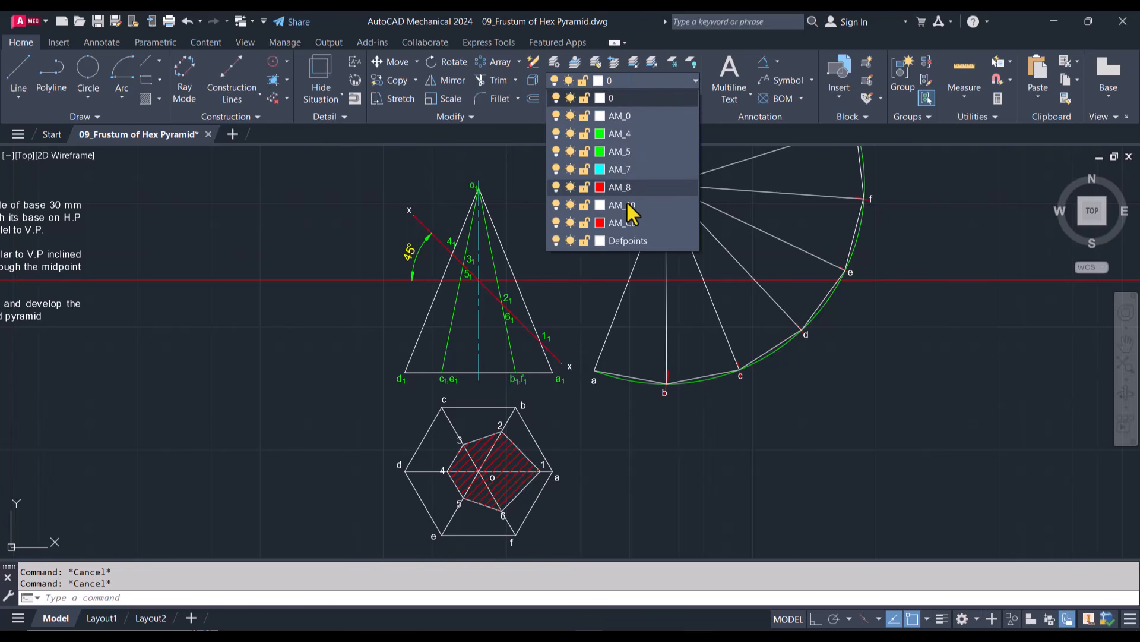
pyautogui.click(626, 222)
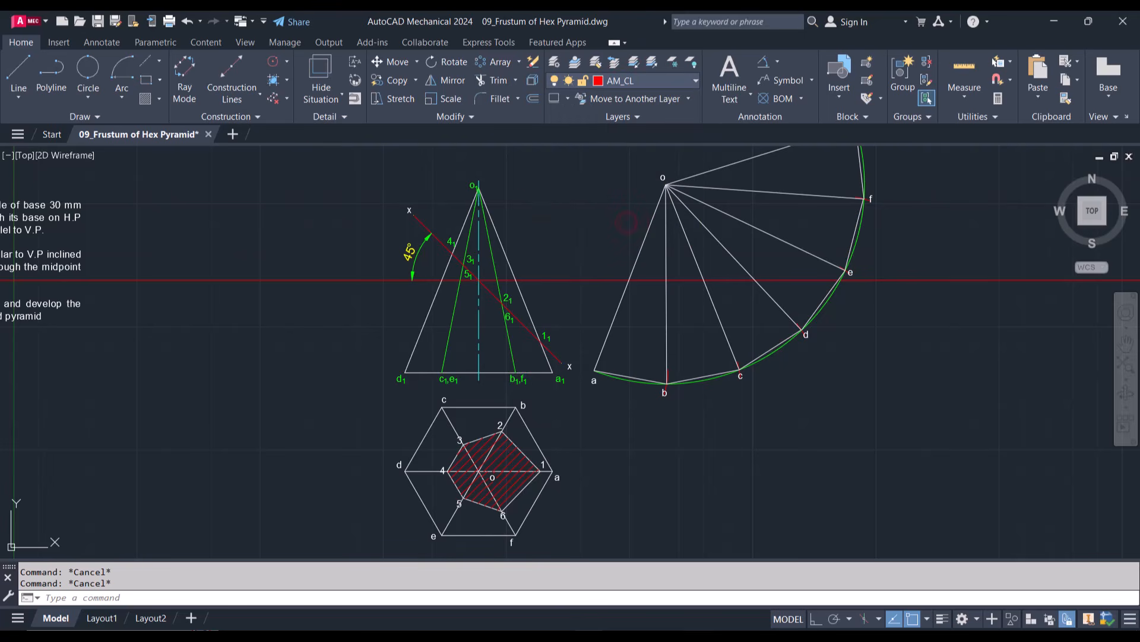
# Step: Draw a horizontal line with Ortho on from cut point 2₁ to the slant edge o₁a₁ in the front view
pyautogui.click(19, 73)
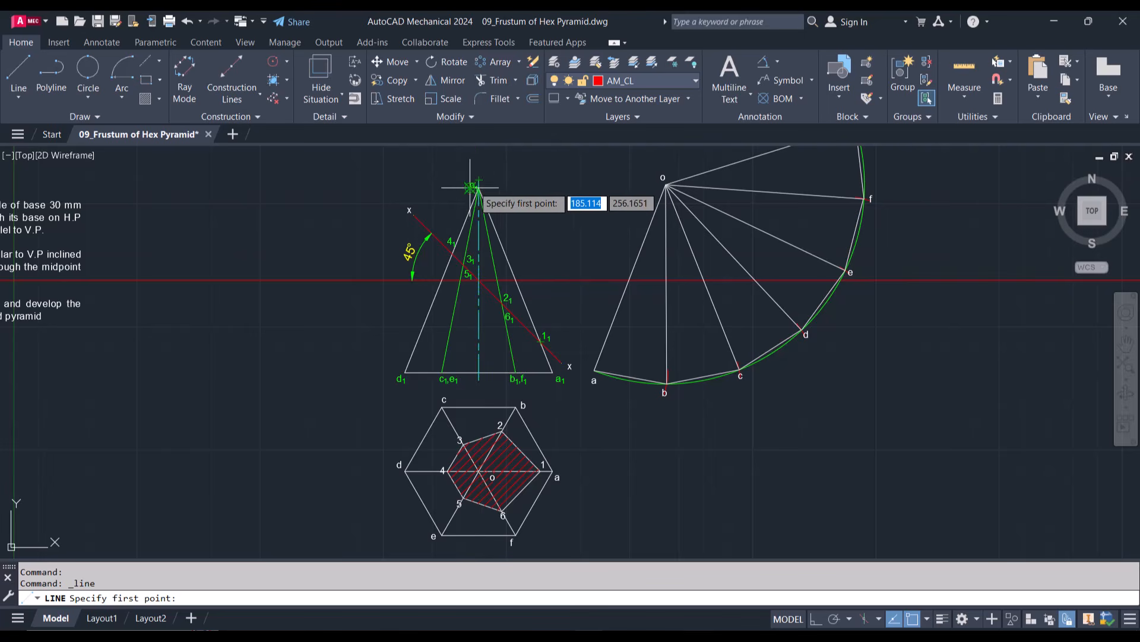
pyautogui.click(503, 303)
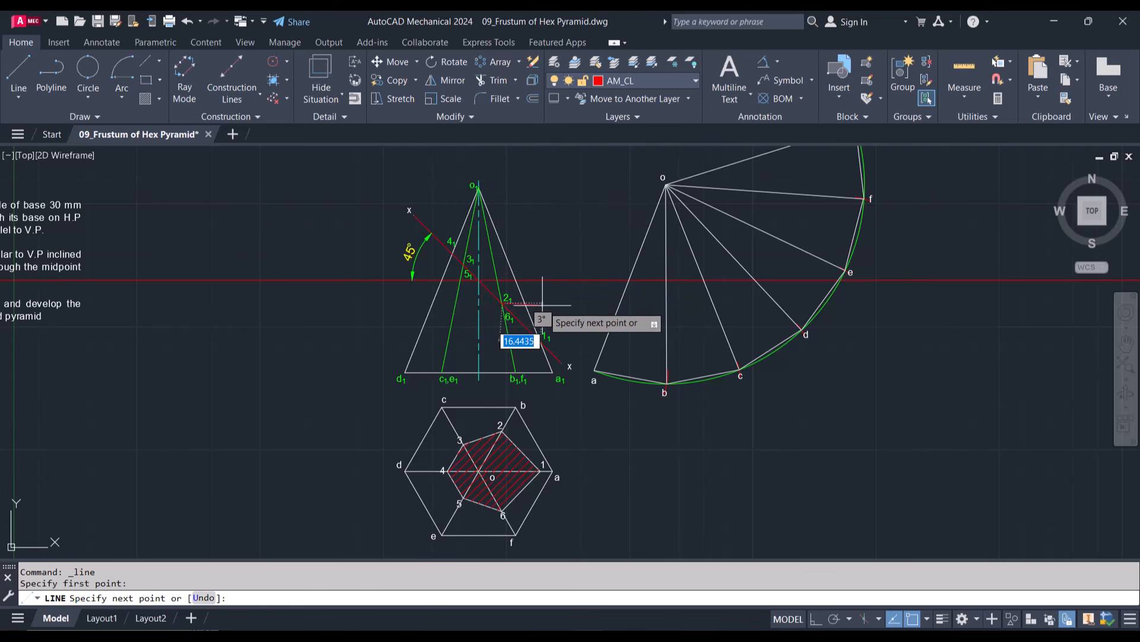
pyautogui.click(815, 618)
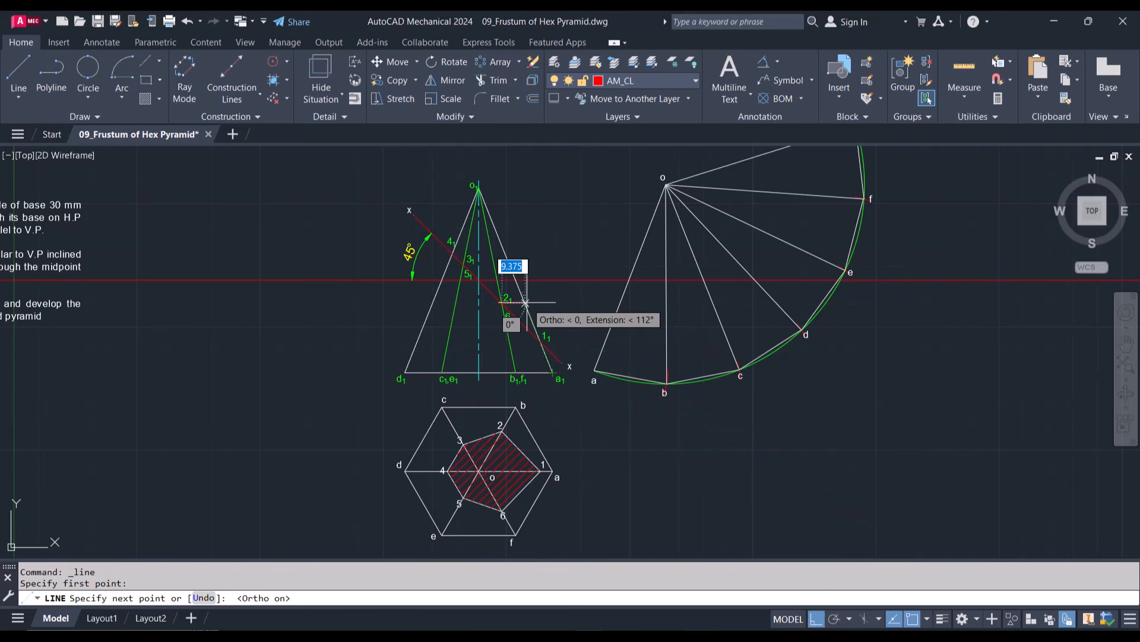
pyautogui.click(534, 315)
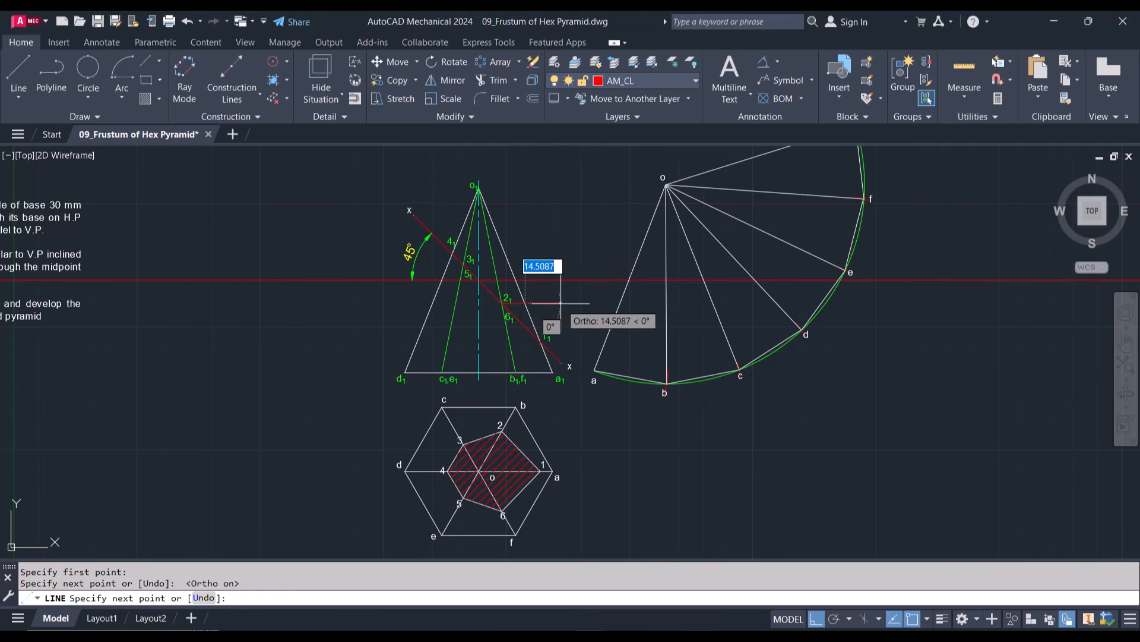
pyautogui.press('Escape')
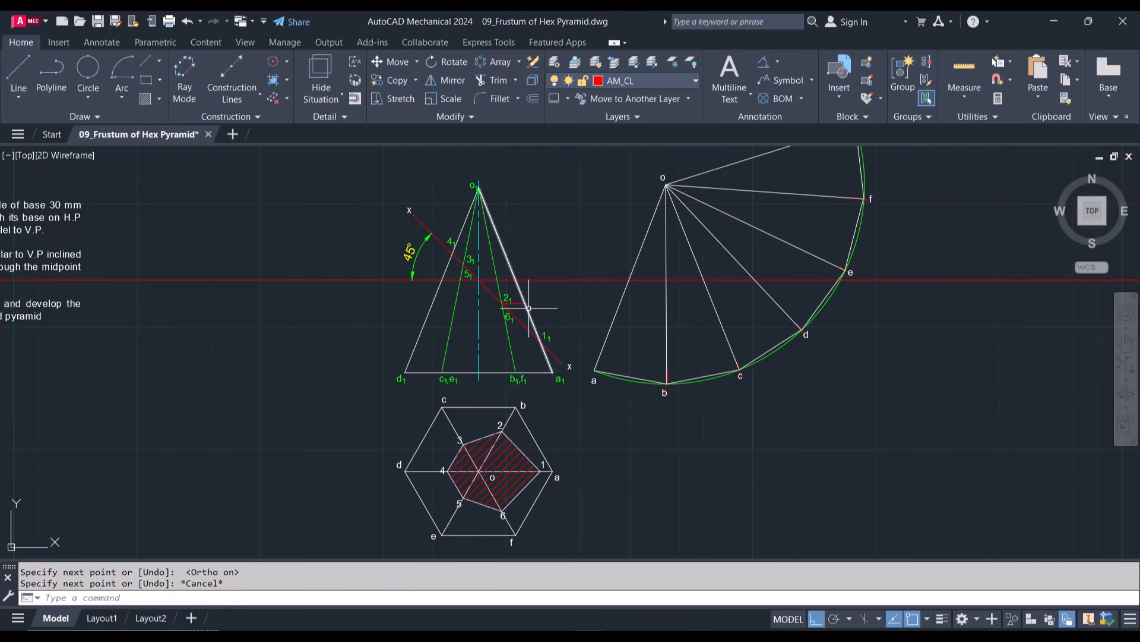
# Step: Draw a horizontal line from cut point 3₁ to just beyond the slant edge o₁a₁
pyautogui.scroll(2, 531, 308)
pyautogui.press('Return')
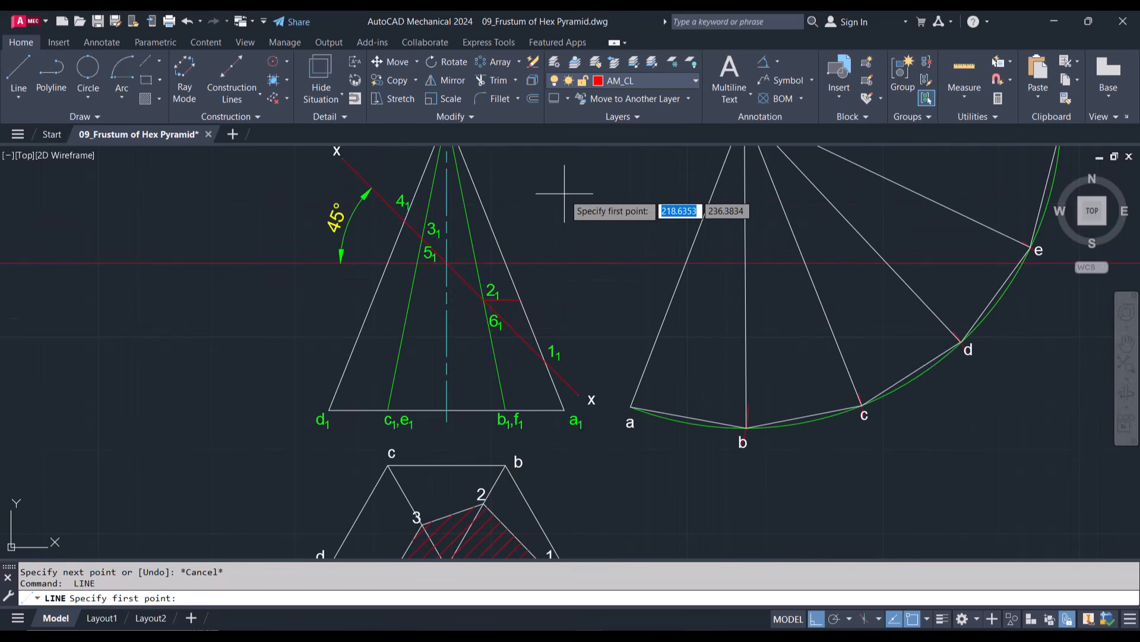
pyautogui.click(422, 239)
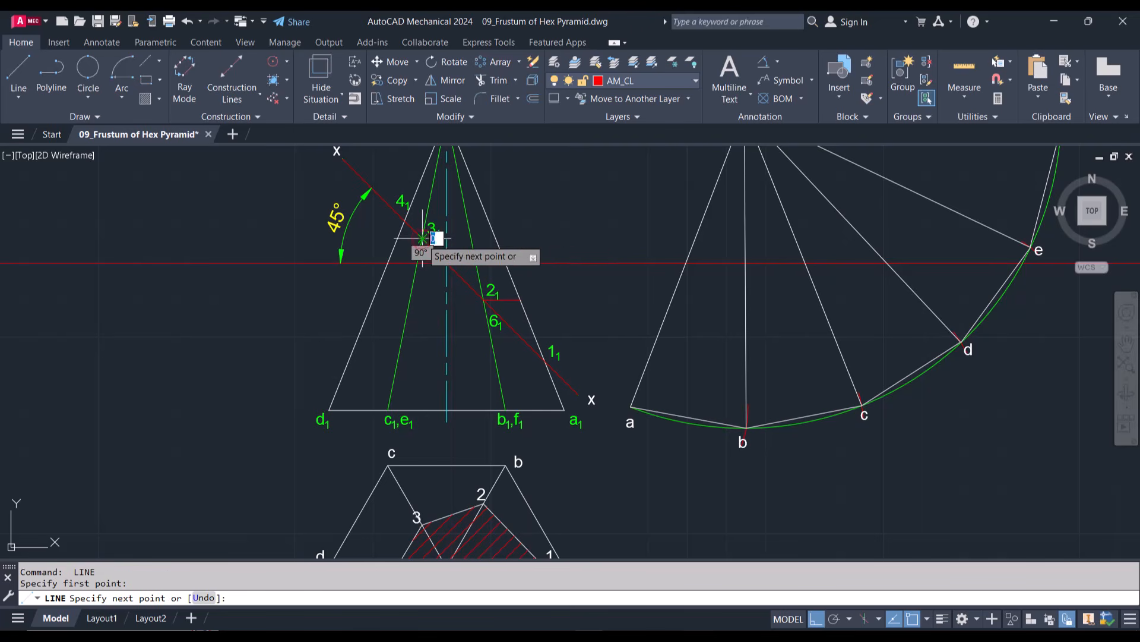
pyautogui.click(506, 238)
pyautogui.press('Escape')
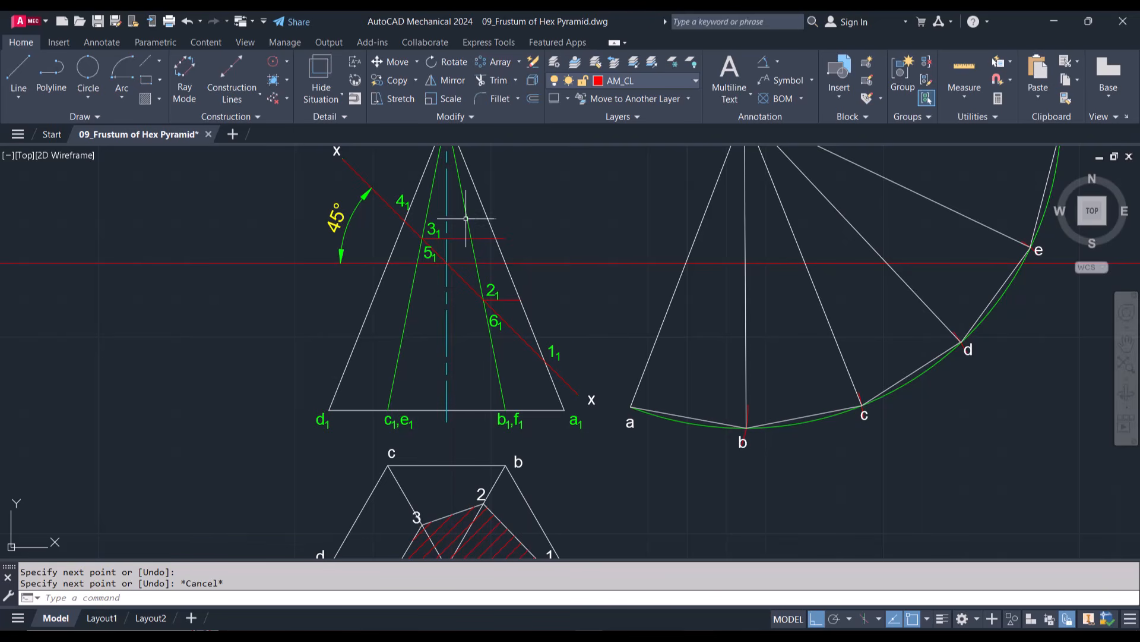
# Step: Draw a horizontal line between the slant edge o₁a₁ and cut point 4₁ at the same height
pyautogui.write('l')
pyautogui.press('Return')
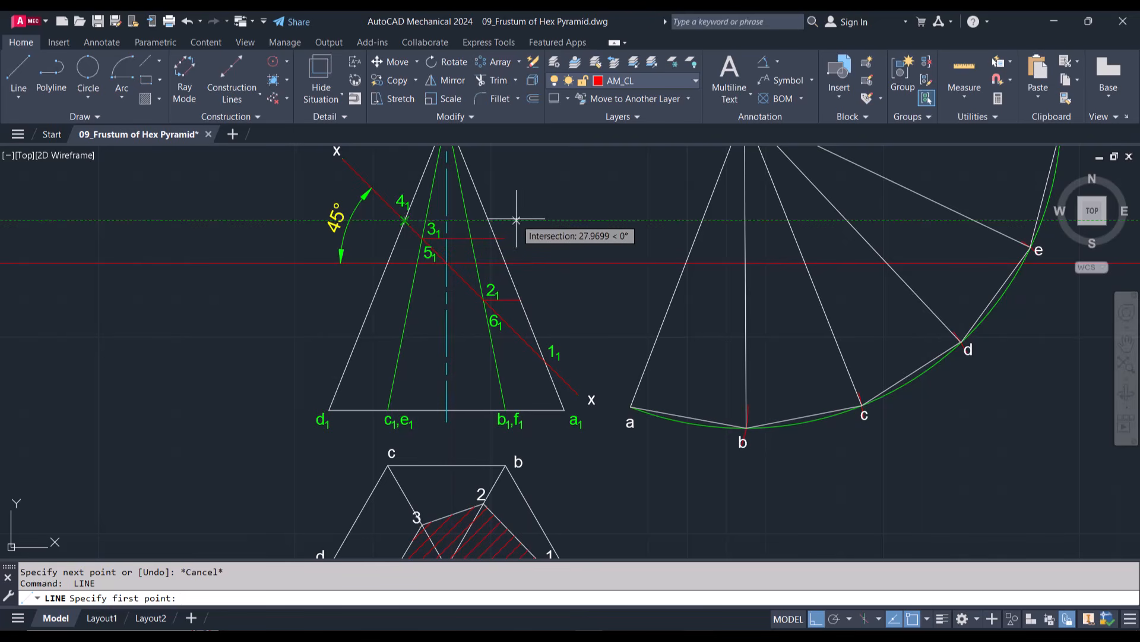
pyautogui.click(488, 221)
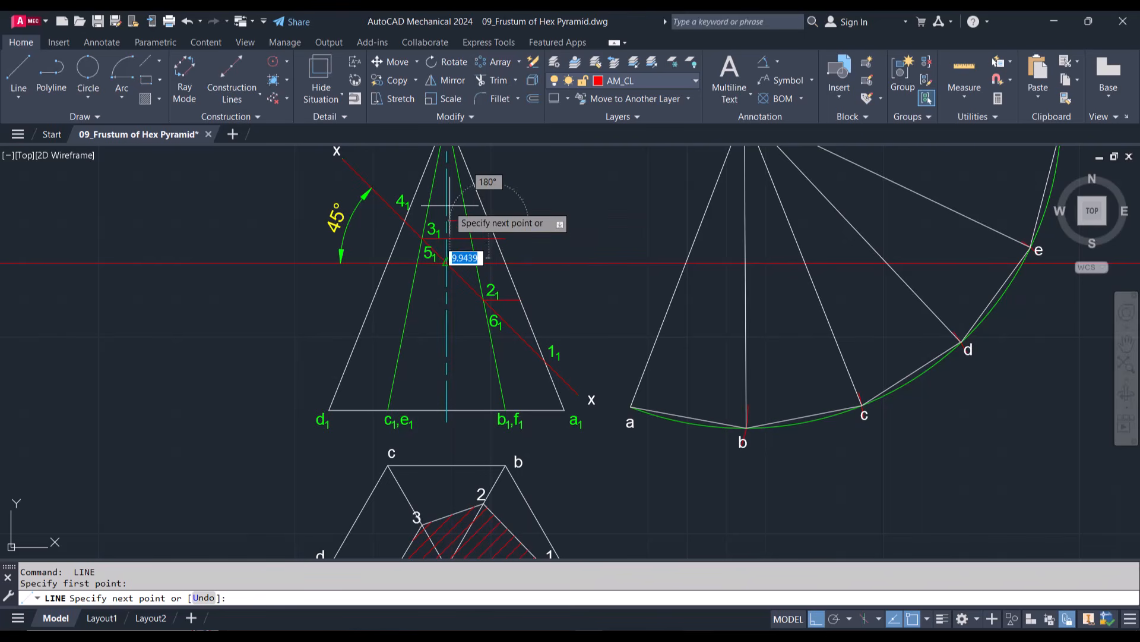
pyautogui.click(404, 221)
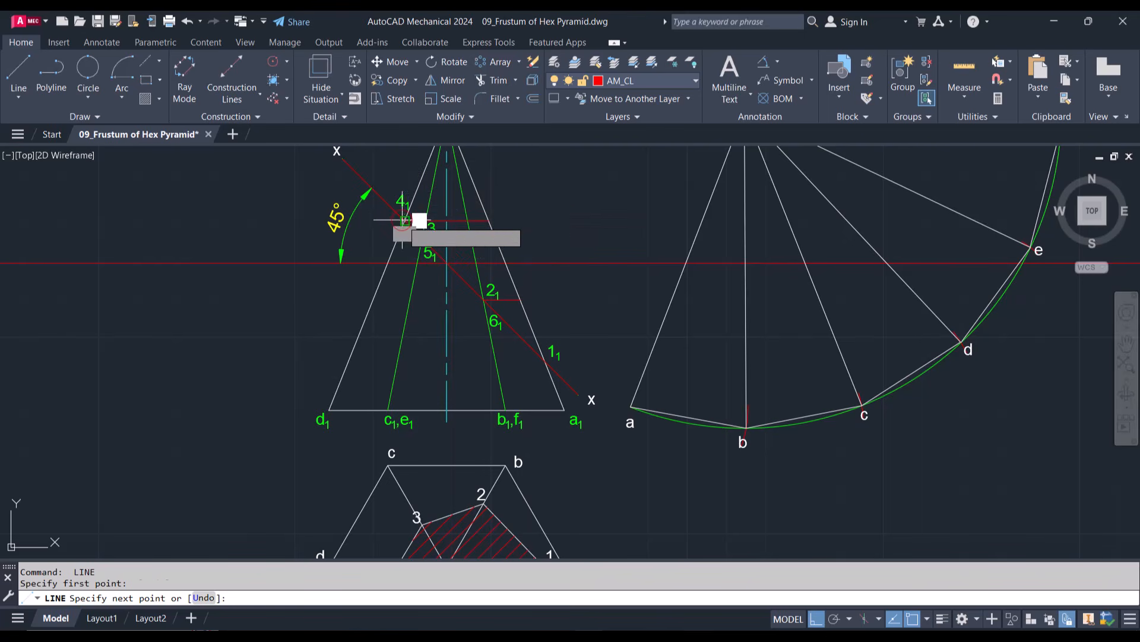
pyautogui.press('Escape')
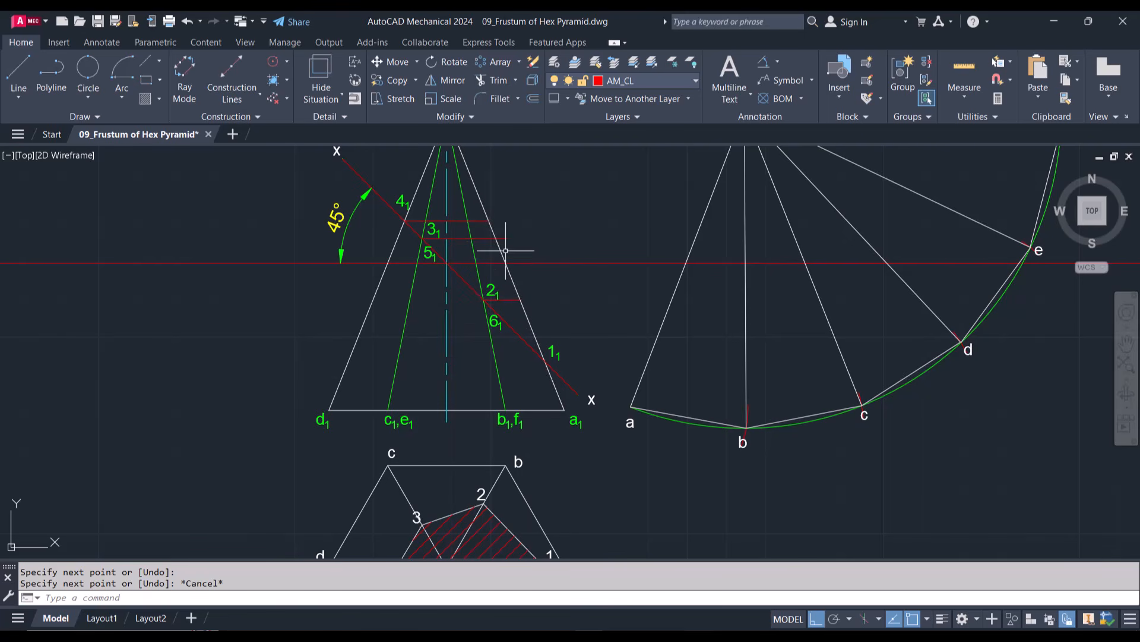
# Step: Shorten the overhanging horizontal line from 3₁ so that it ends exactly on the slant edge o₁a₁
pyautogui.scroll(6, 499, 238)
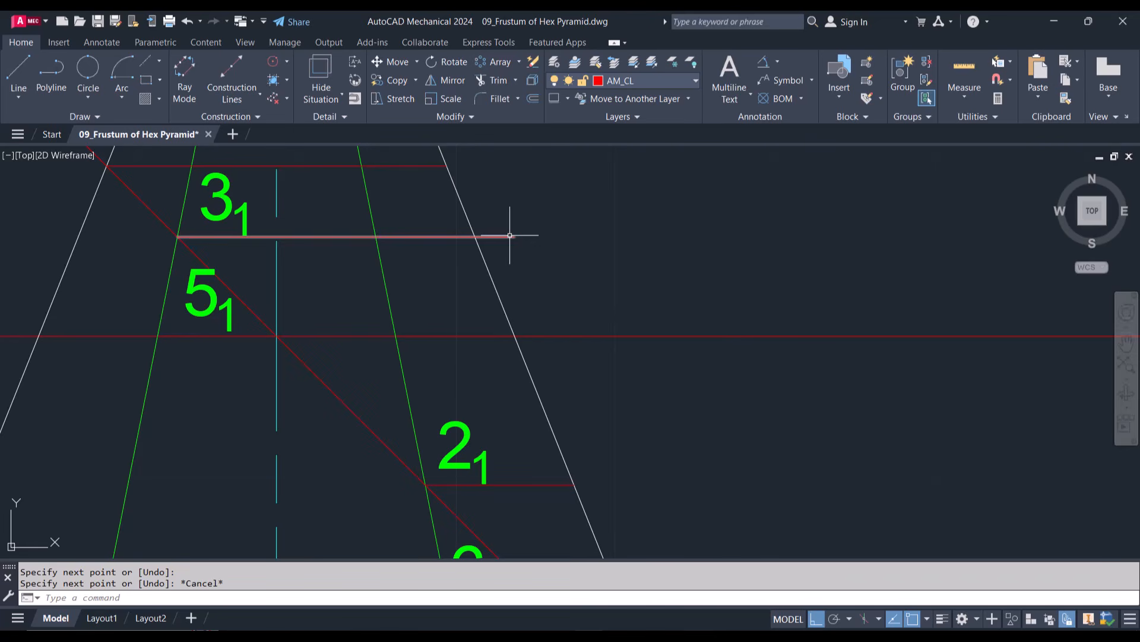
pyautogui.click(510, 236)
pyautogui.click(514, 237)
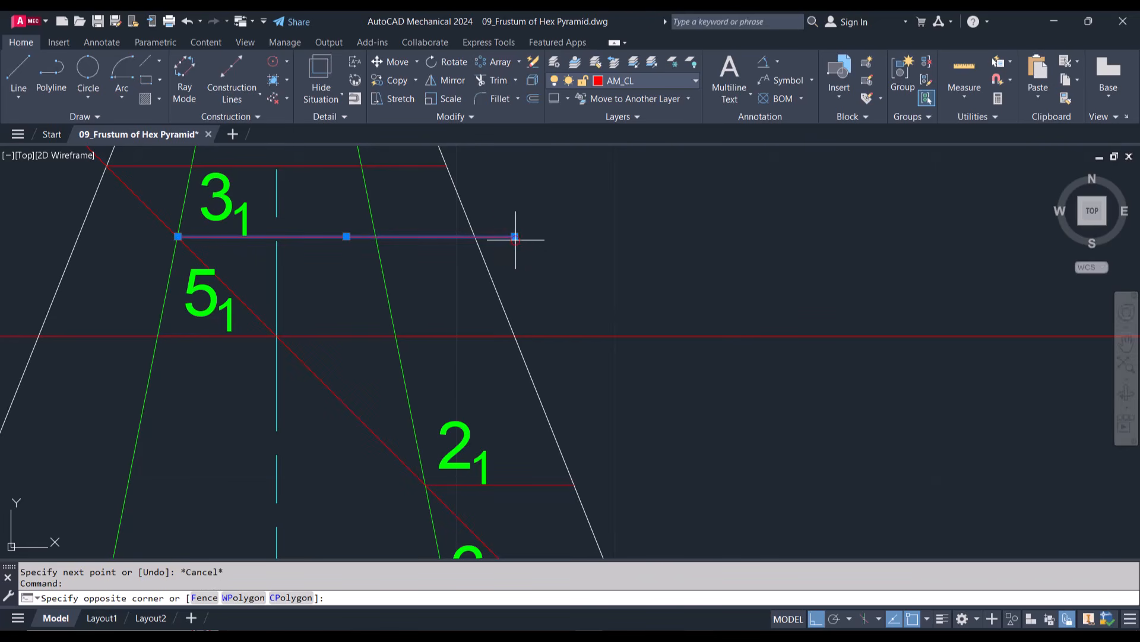
pyautogui.click(506, 236)
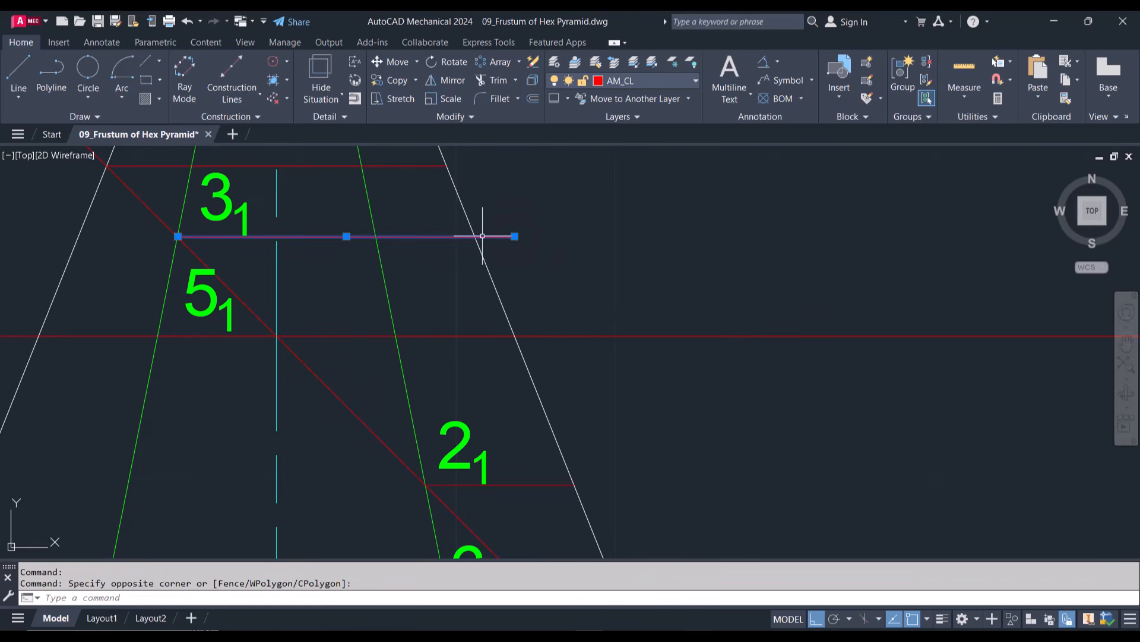
pyautogui.click(515, 237)
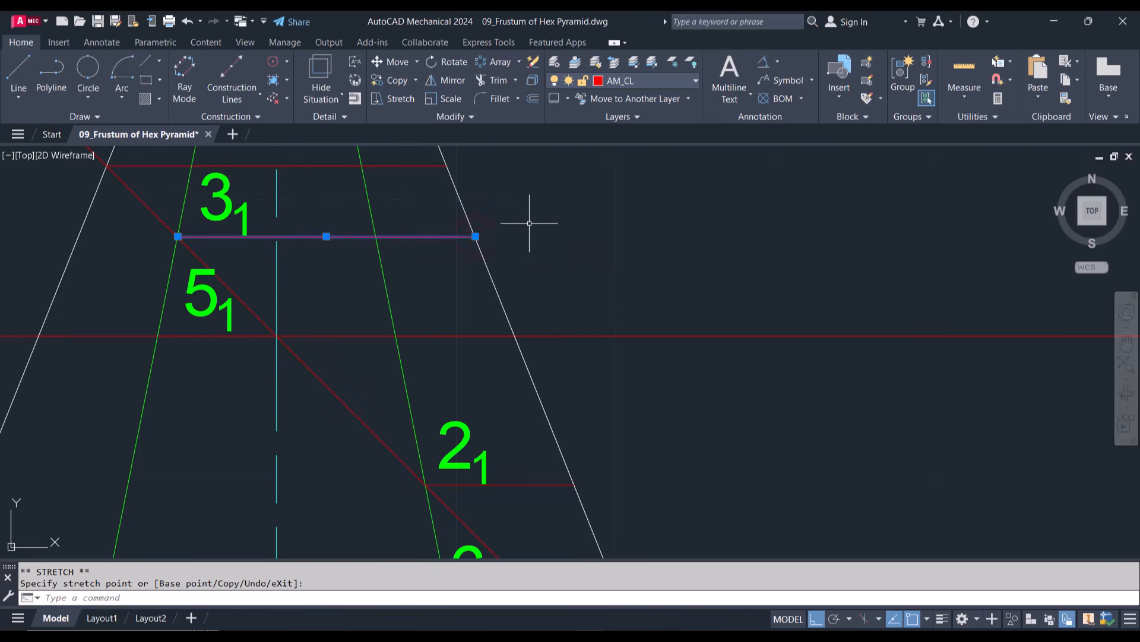
pyautogui.press('Escape')
# Step: Add an aligned dimension from apex o₁ to cut point 1₁, placed outside the slant edge o₁a₁
pyautogui.scroll(-4, 529, 224)
pyautogui.scroll(-3, 529, 223)
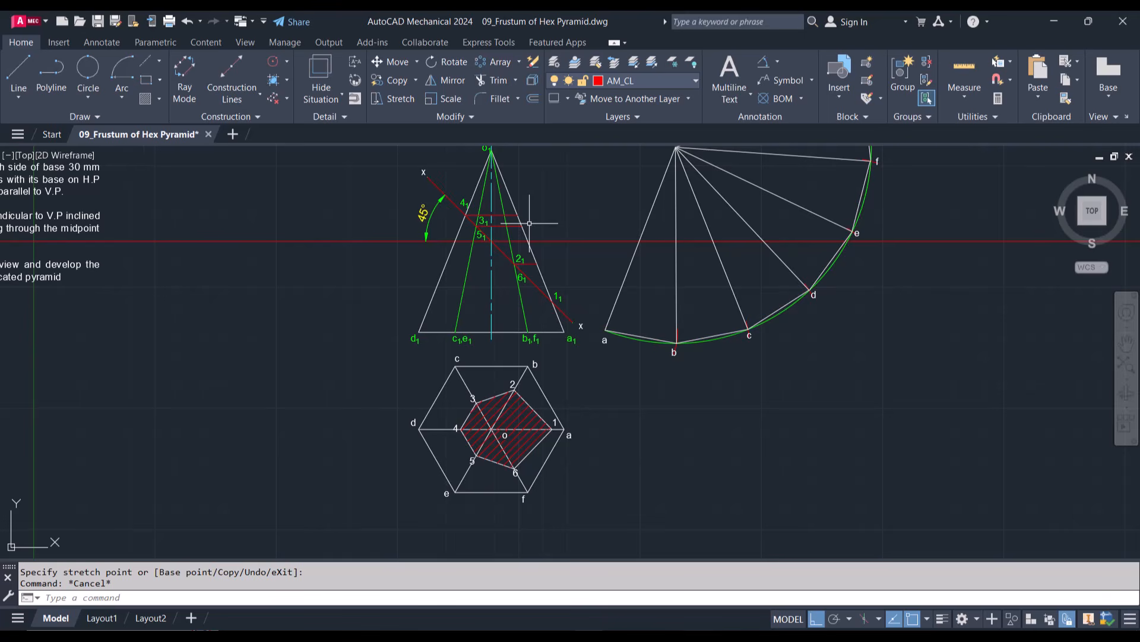
pyautogui.scroll(-3, 529, 223)
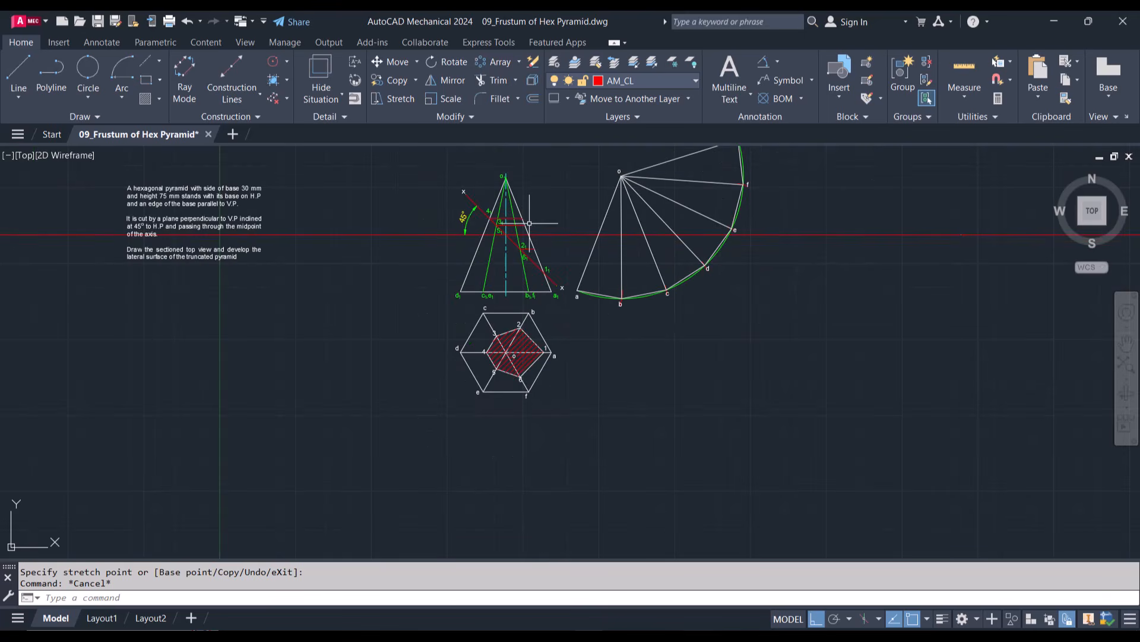
pyautogui.scroll(2, 499, 171)
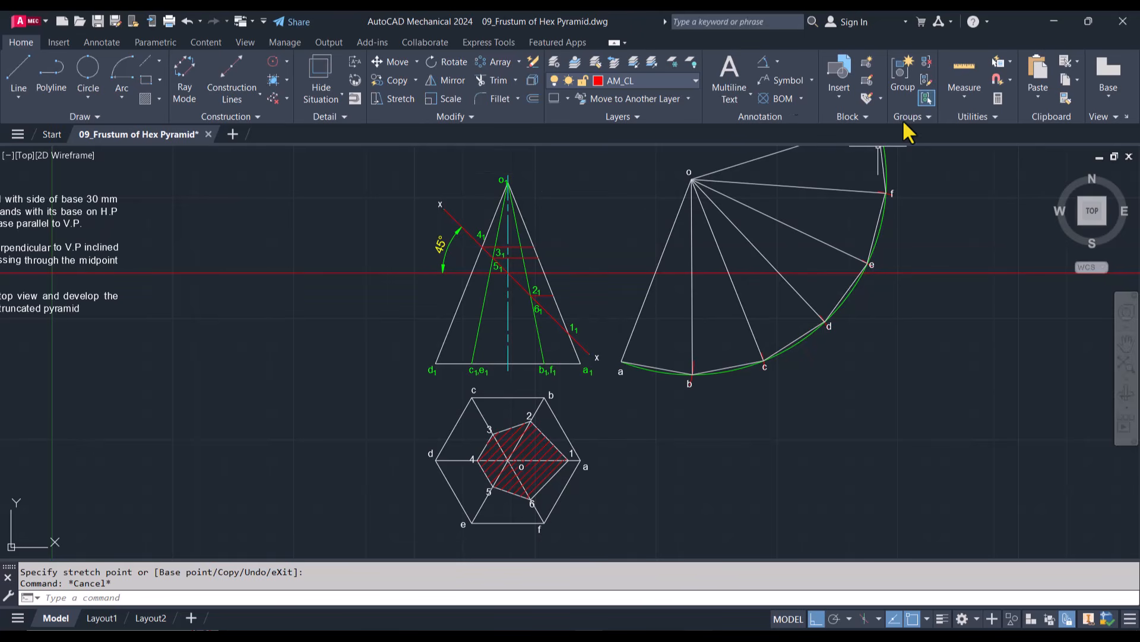
pyautogui.click(777, 61)
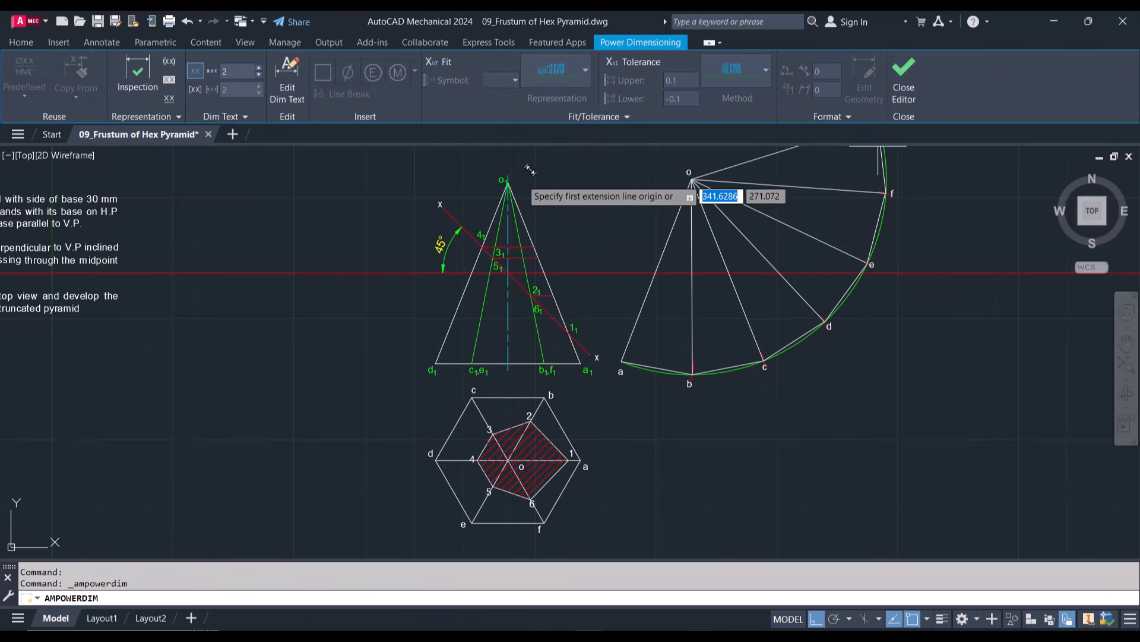
pyautogui.scroll(8, 505, 180)
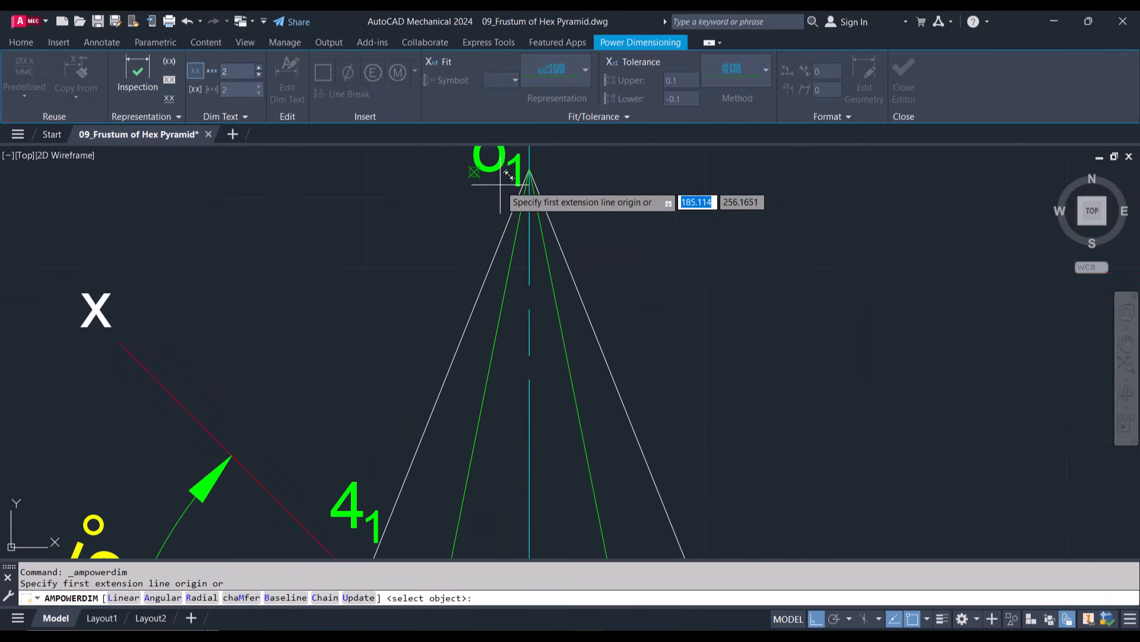
pyautogui.click(530, 171)
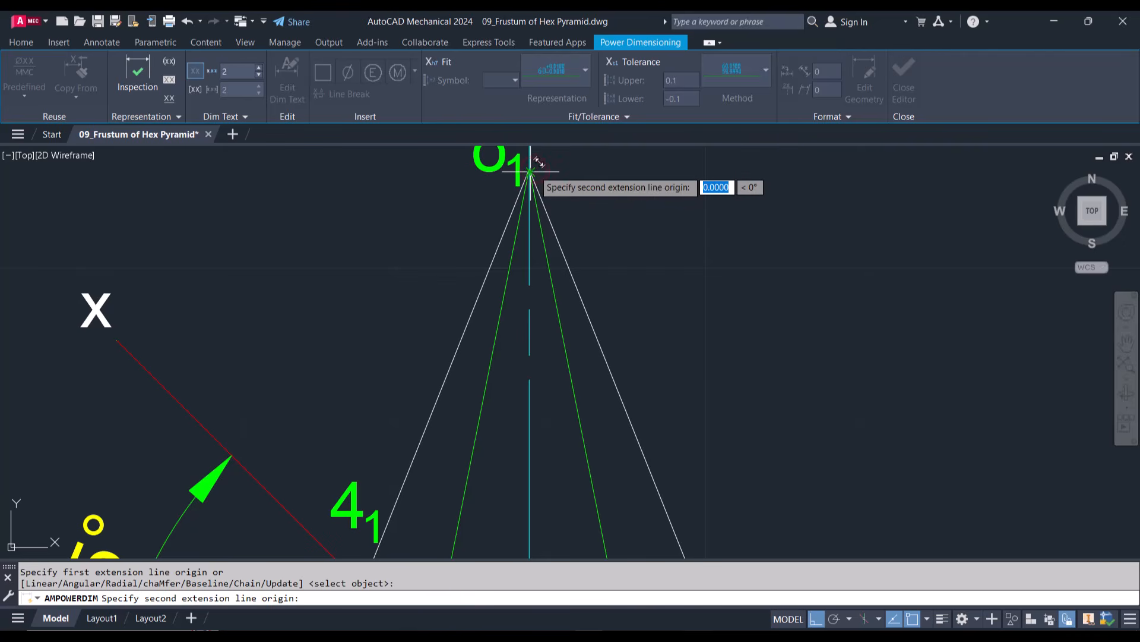
pyautogui.scroll(-8, 531, 171)
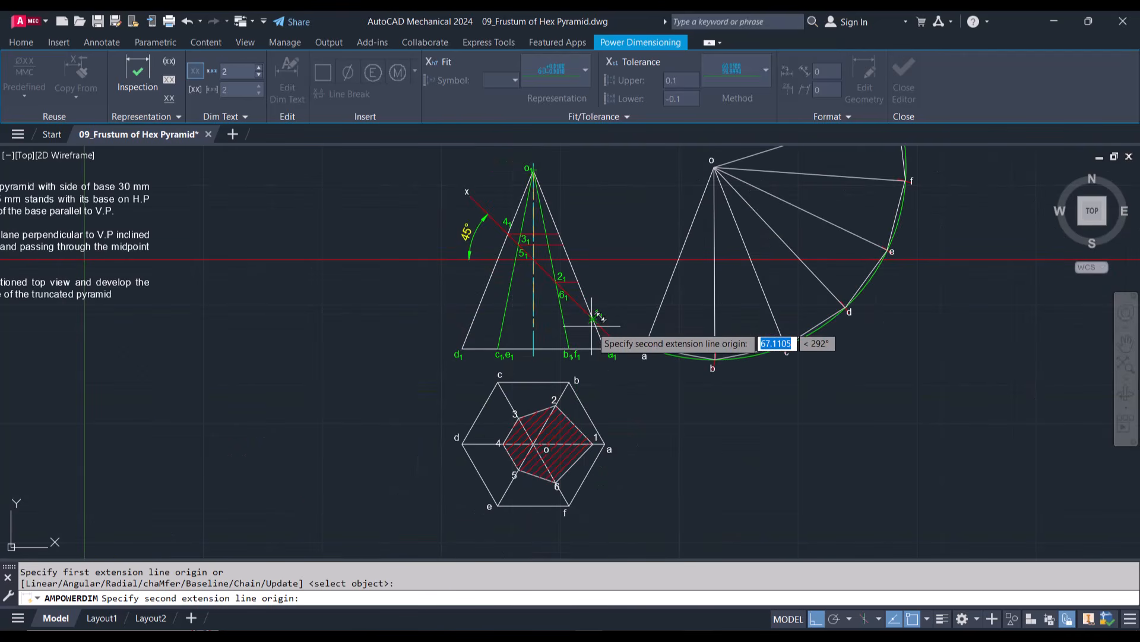
pyautogui.scroll(6, 601, 315)
pyautogui.click(592, 294)
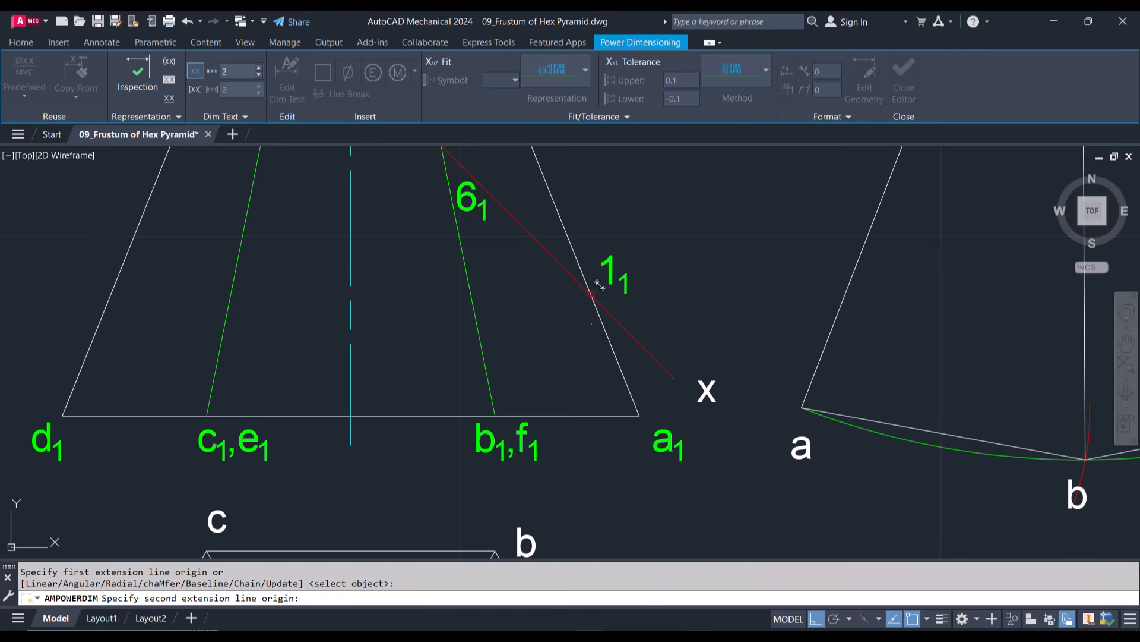
pyautogui.scroll(-2, 633, 259)
pyautogui.scroll(-6, 634, 258)
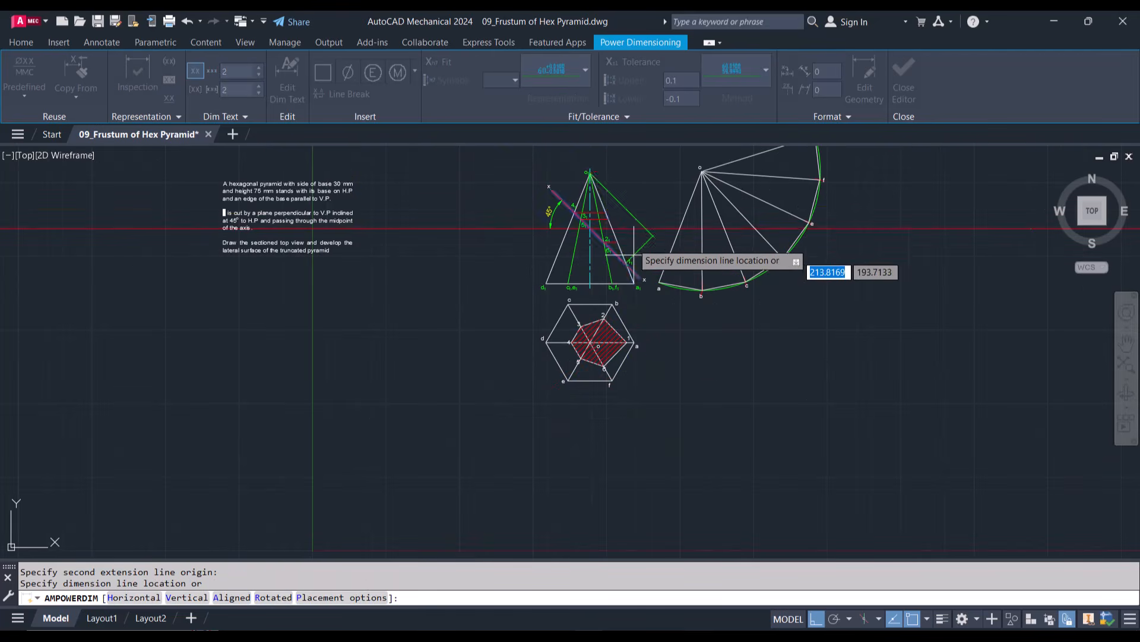
pyautogui.click(630, 209)
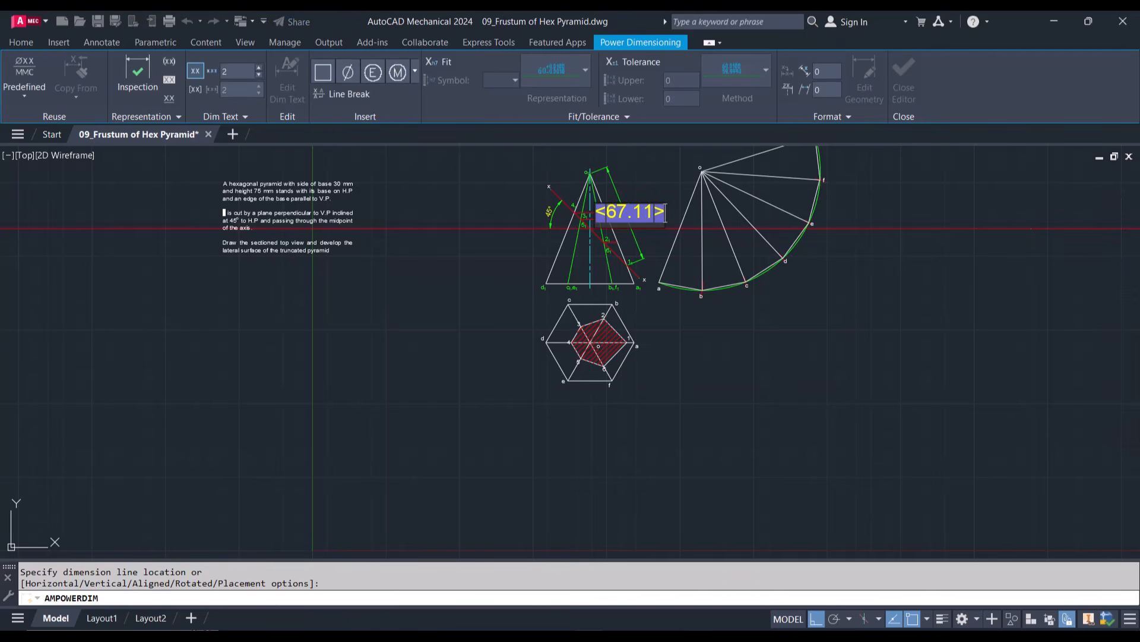
pyautogui.press('Return')
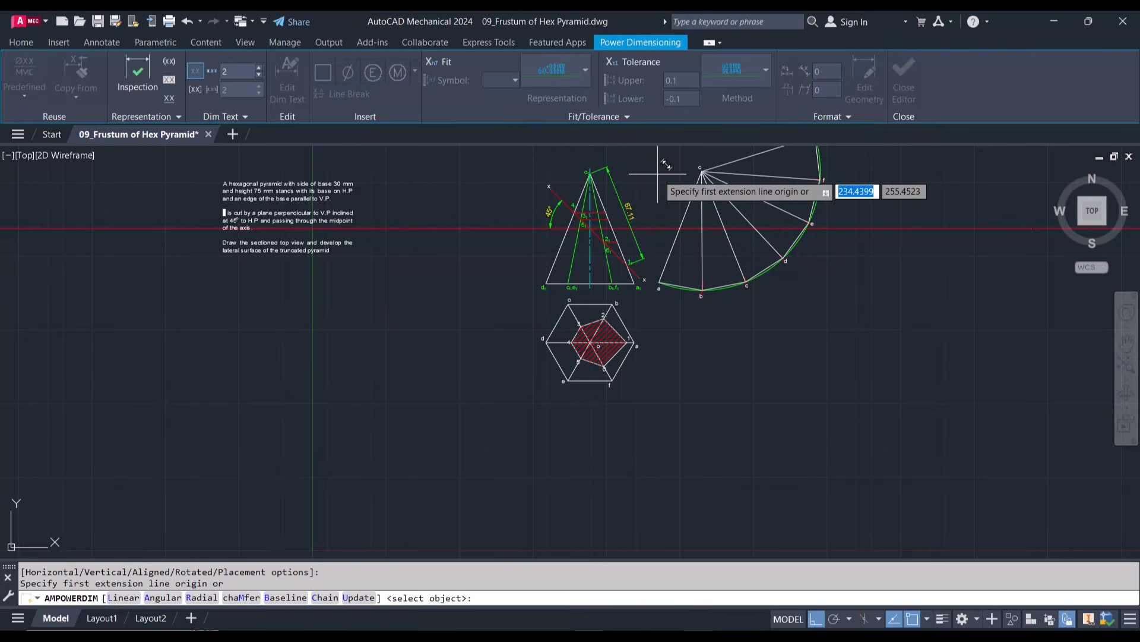
pyautogui.press('Escape')
# Step: Draw a short Center, Start, End arc of radius 67.11 about the development's apex o, crossing edge oa, with Ortho off
pyautogui.scroll(4, 657, 174)
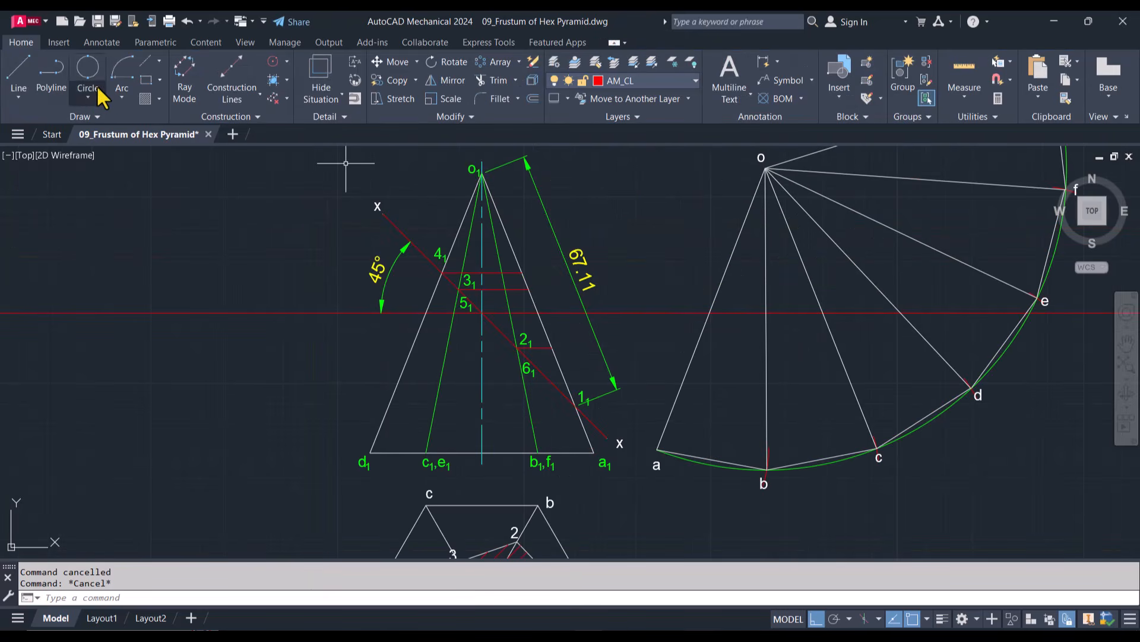
pyautogui.click(126, 95)
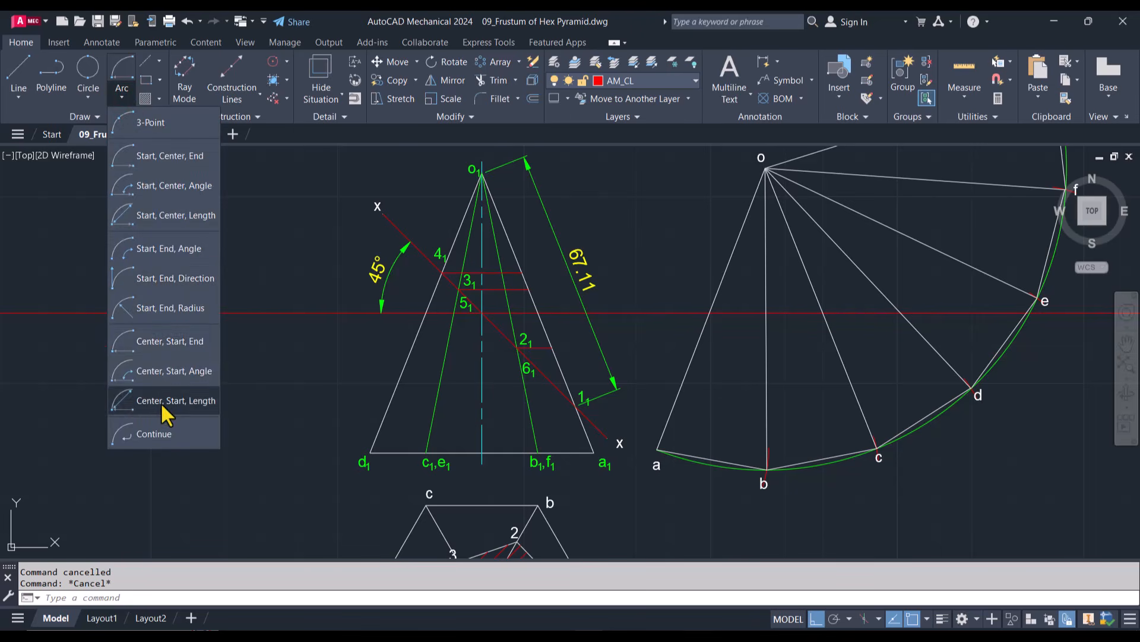
pyautogui.click(166, 341)
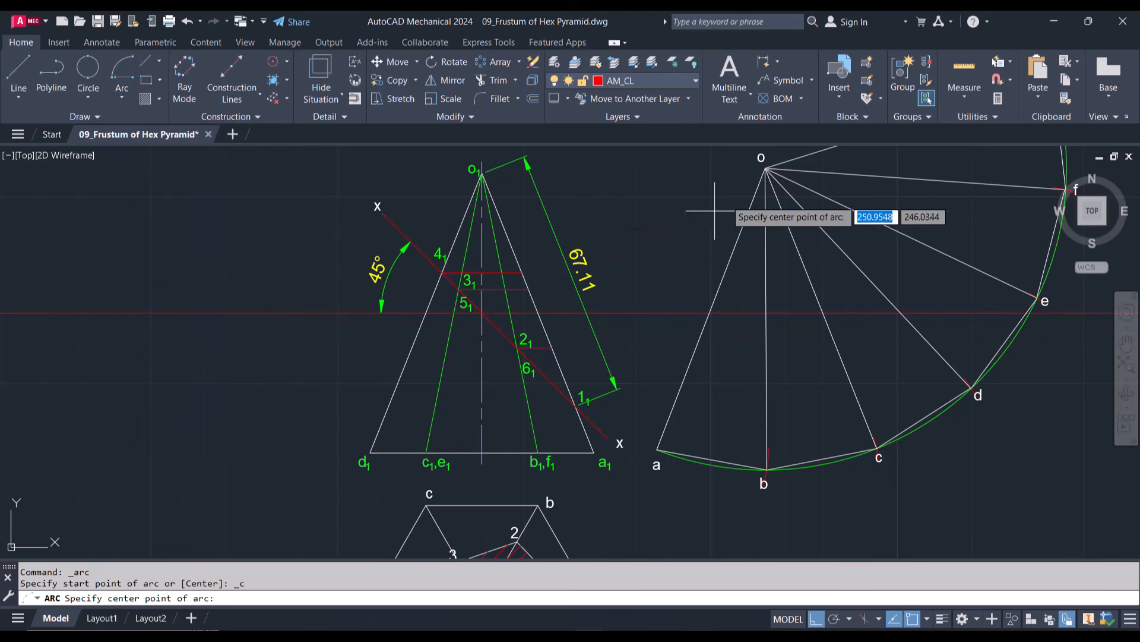
pyautogui.click(767, 168)
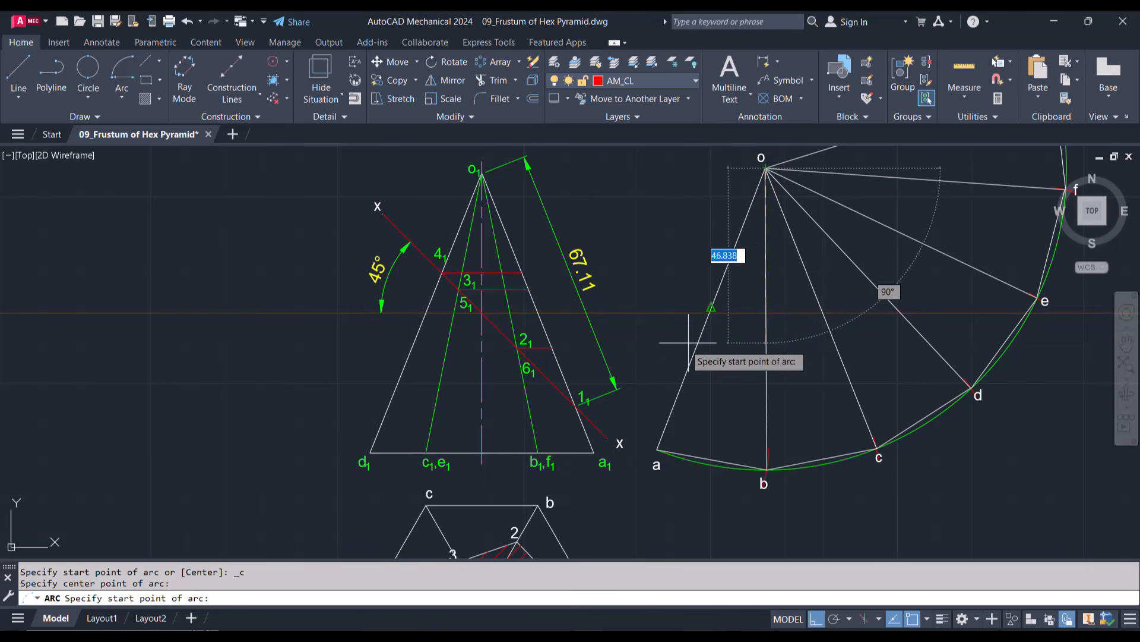
pyautogui.click(816, 620)
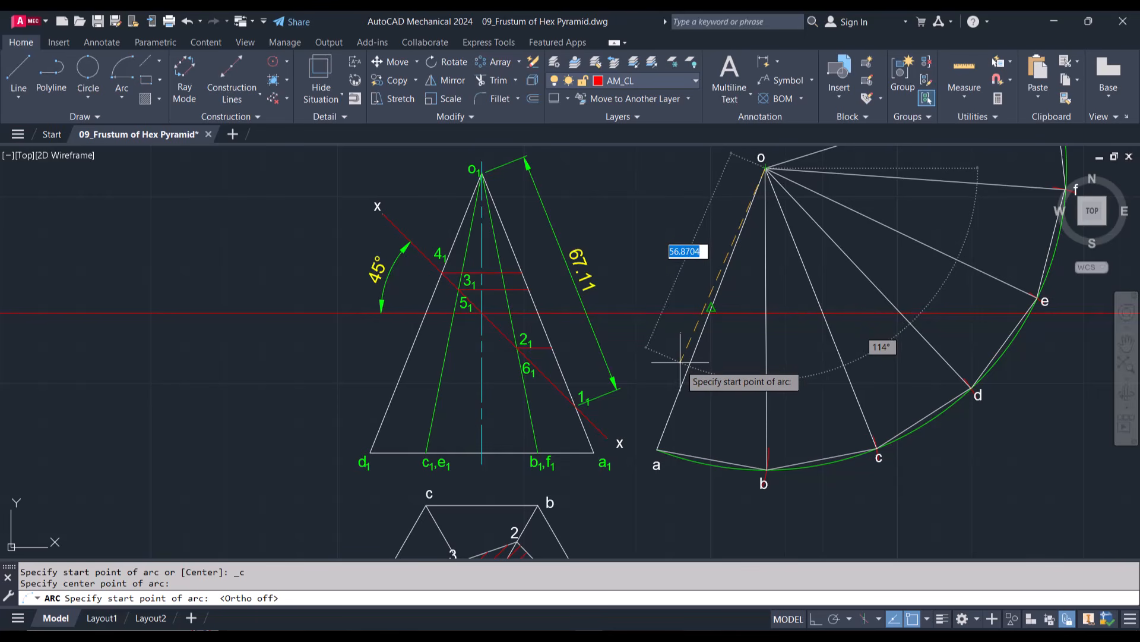
pyautogui.write('67.11')
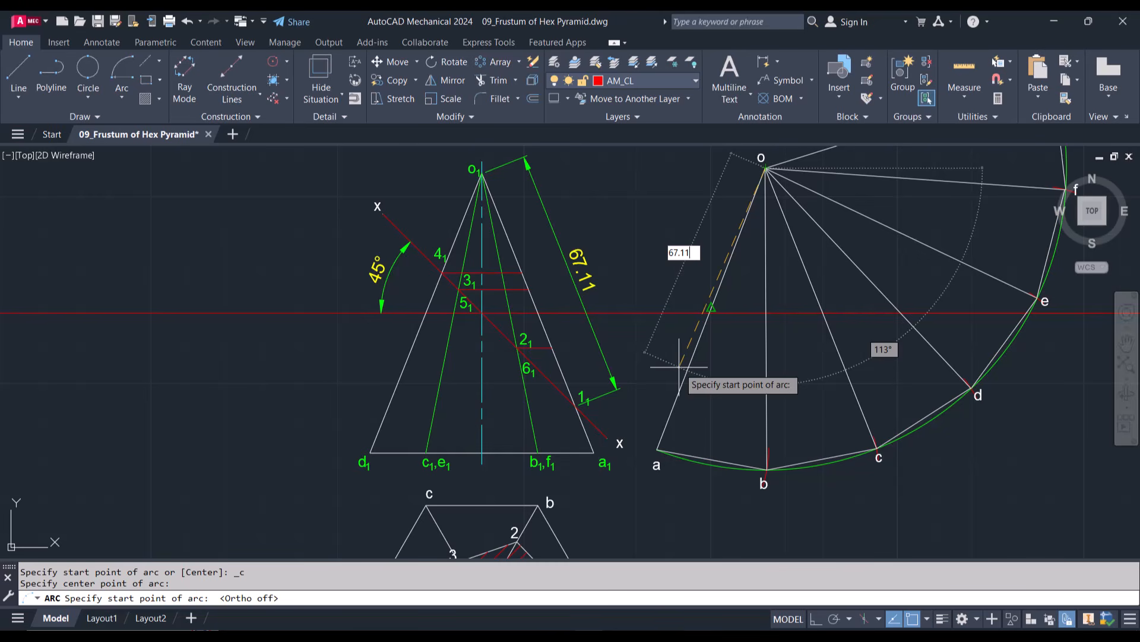
pyautogui.press('Return')
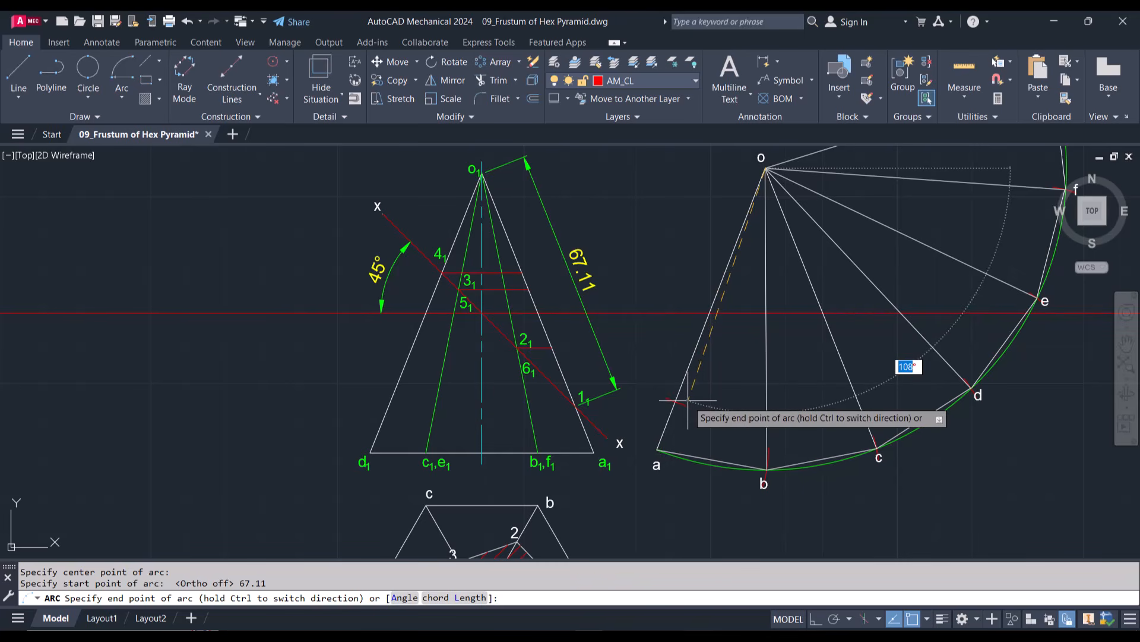
pyautogui.press('Escape')
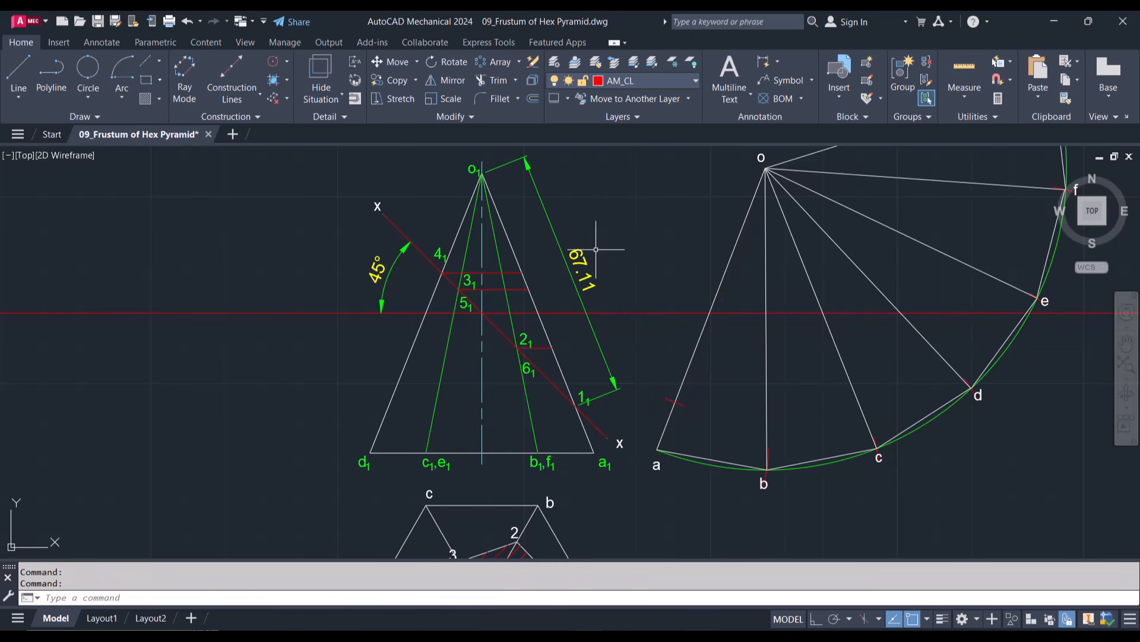
# Step: Erase the 67.11 aligned dimension beside the slant edge o₁a₁
pyautogui.click(603, 356)
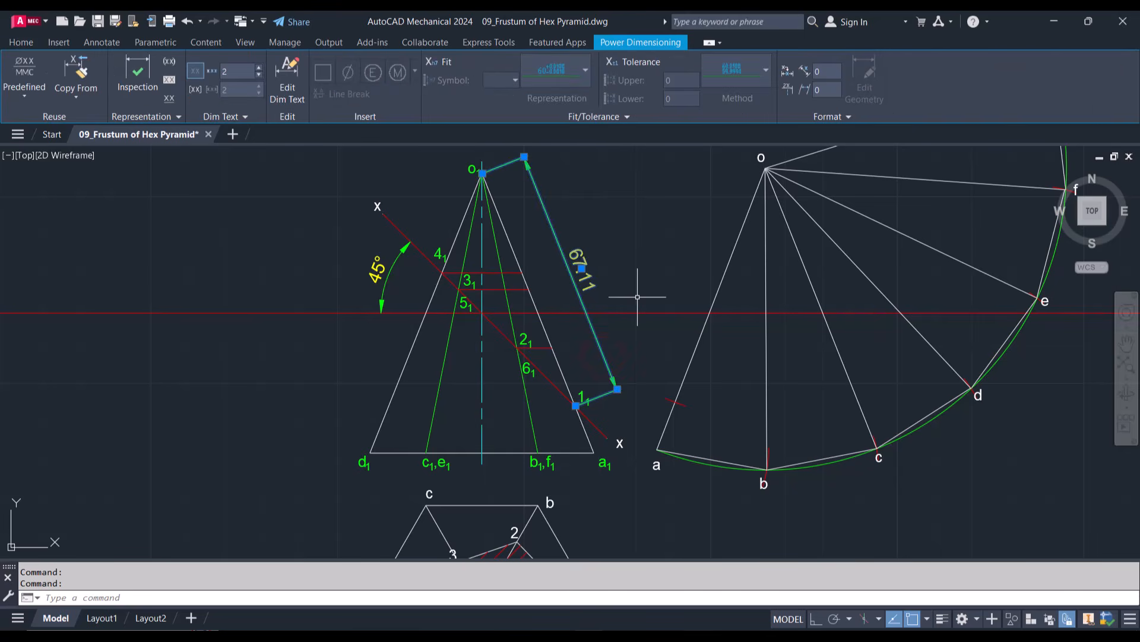
pyautogui.press('Delete')
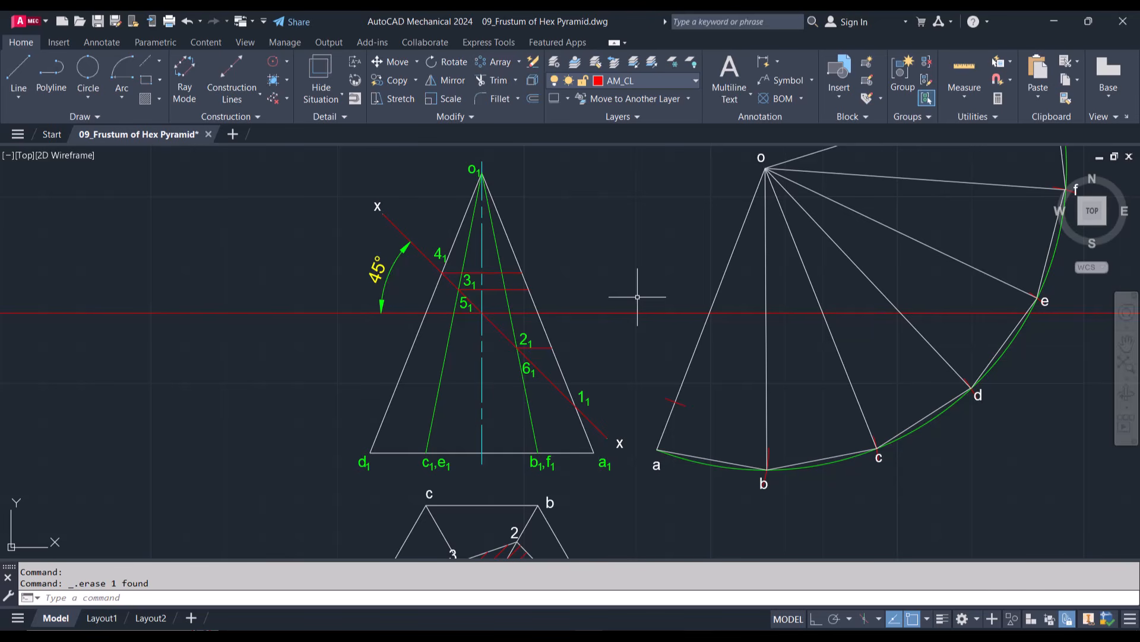
# Step: Draw a short Center, Start, End arc of radius 67.11 about apex o at the development's closing edge oa, near the upper point a
pyautogui.scroll(-2, 637, 296)
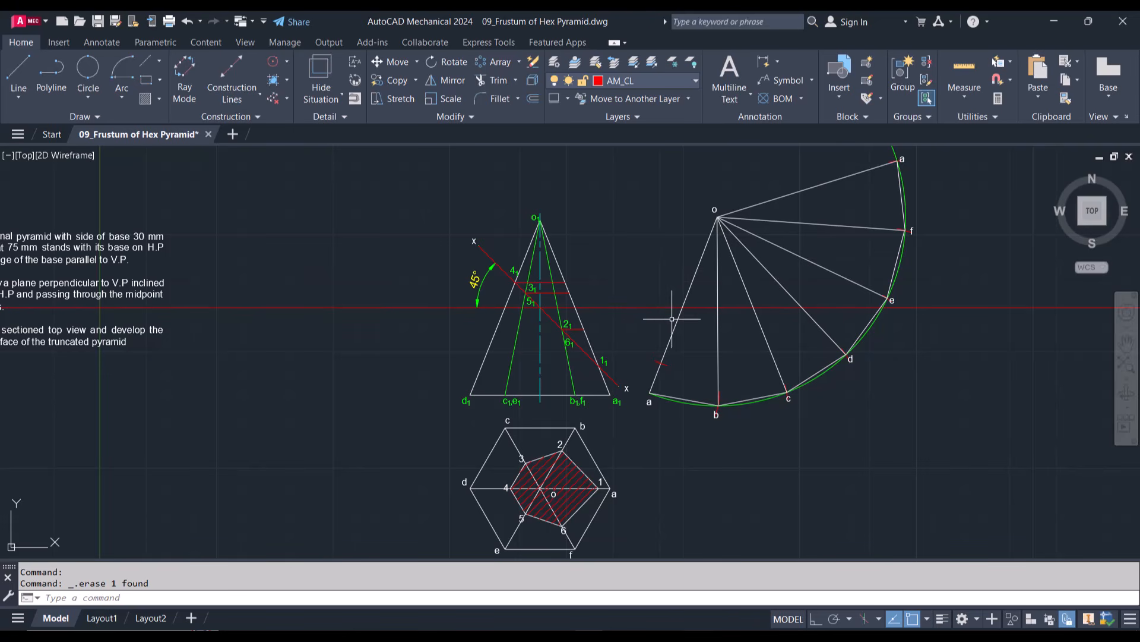
pyautogui.click(121, 70)
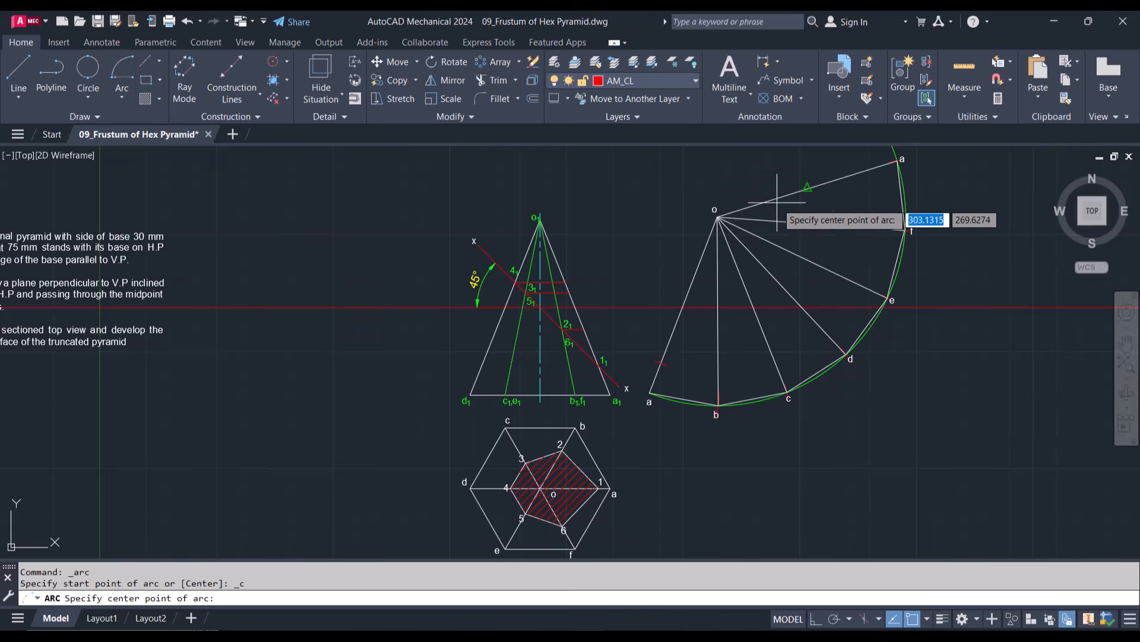
pyautogui.click(717, 216)
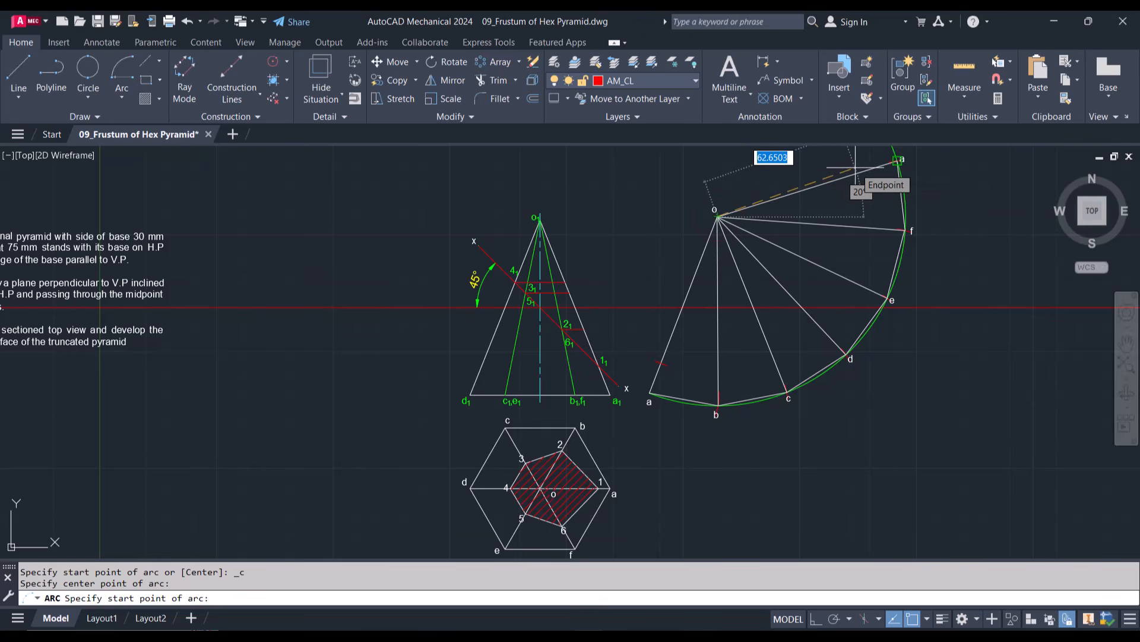
pyautogui.write('67.11')
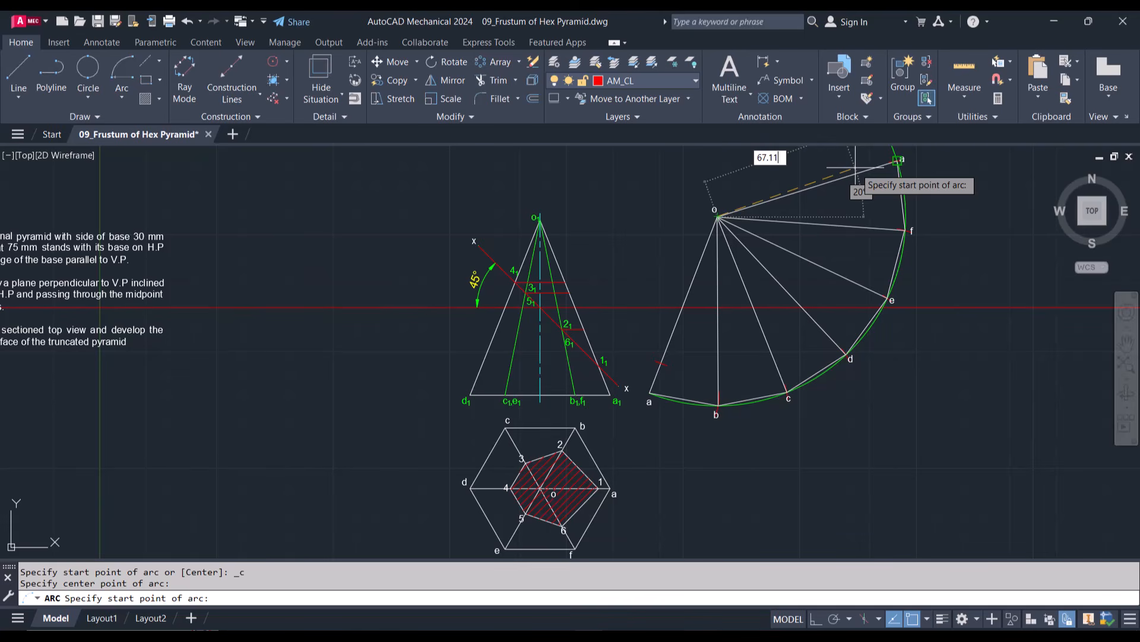
pyautogui.press('Return')
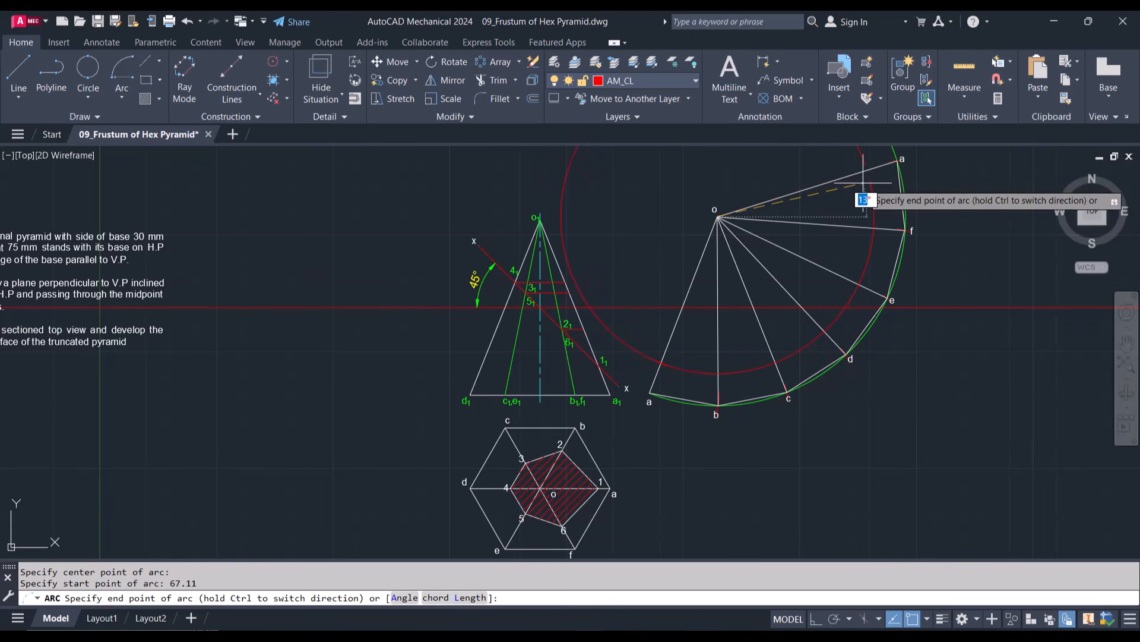
pyautogui.press('F8')
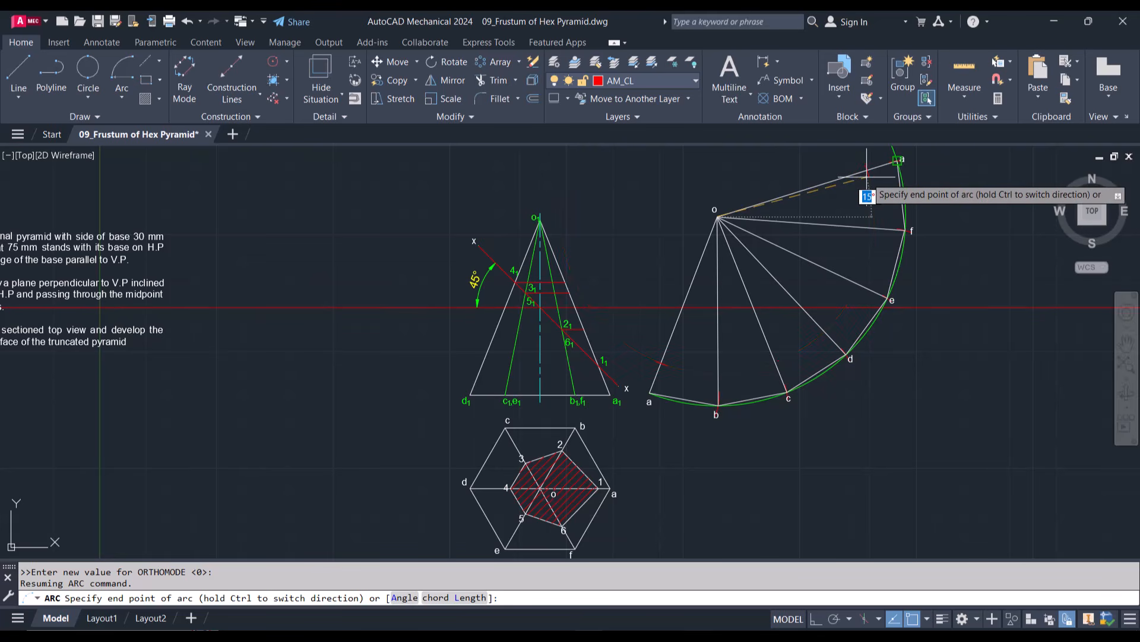
pyautogui.click(897, 161)
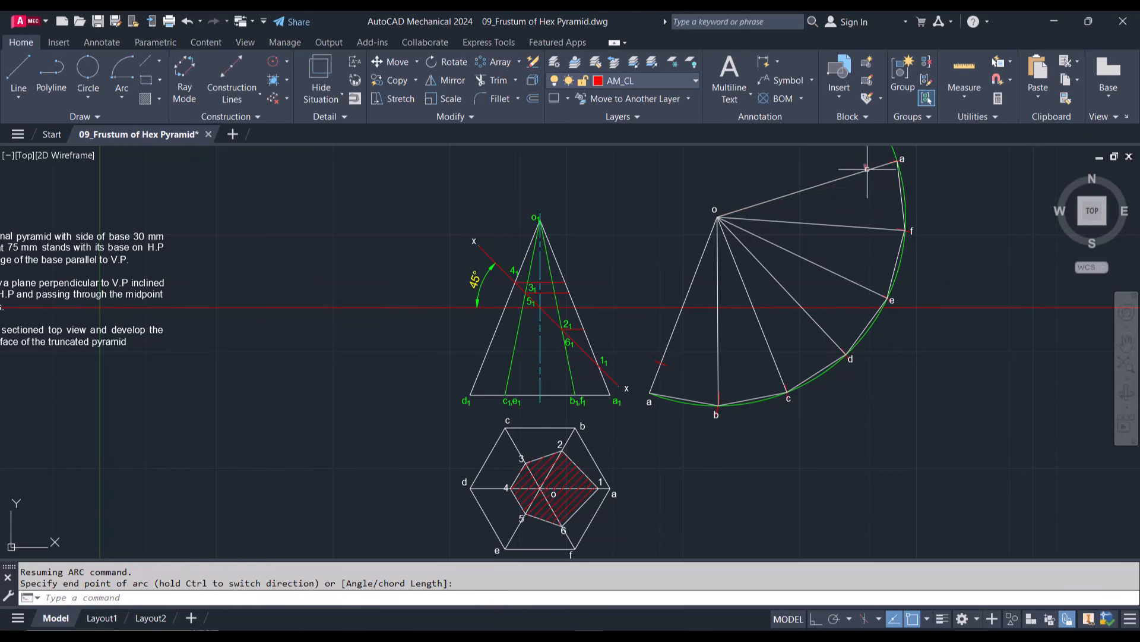
# Step: Stretch the lower end of the short radius 67.11 arc so that it crosses the development's closing edge oa
pyautogui.scroll(3, 870, 170)
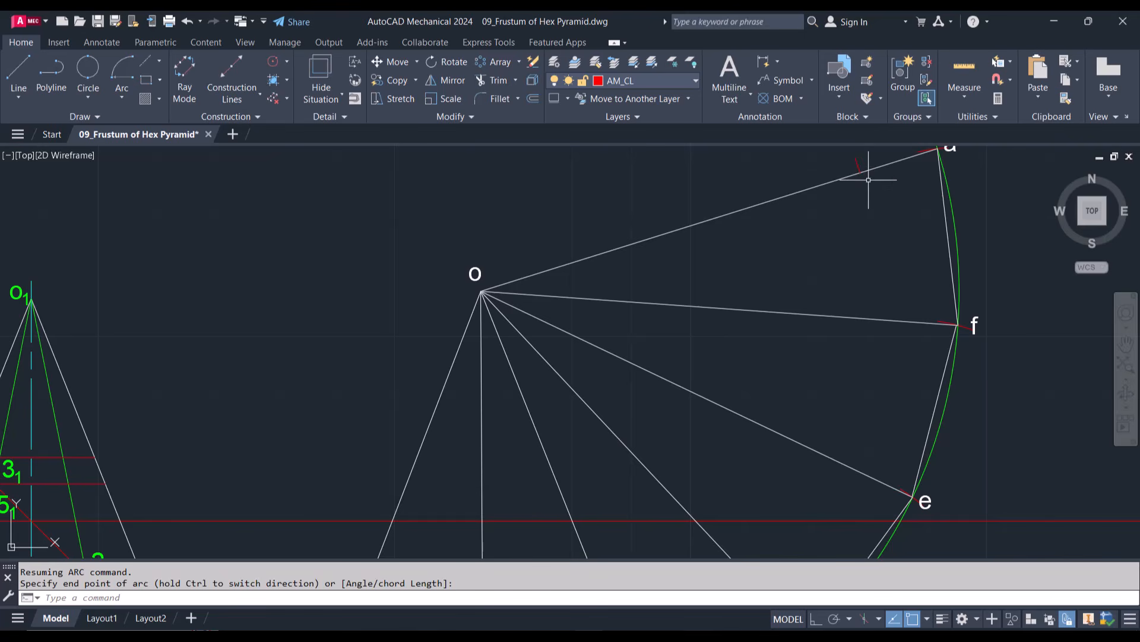
pyautogui.click(868, 168)
pyautogui.moveTo(858, 165)
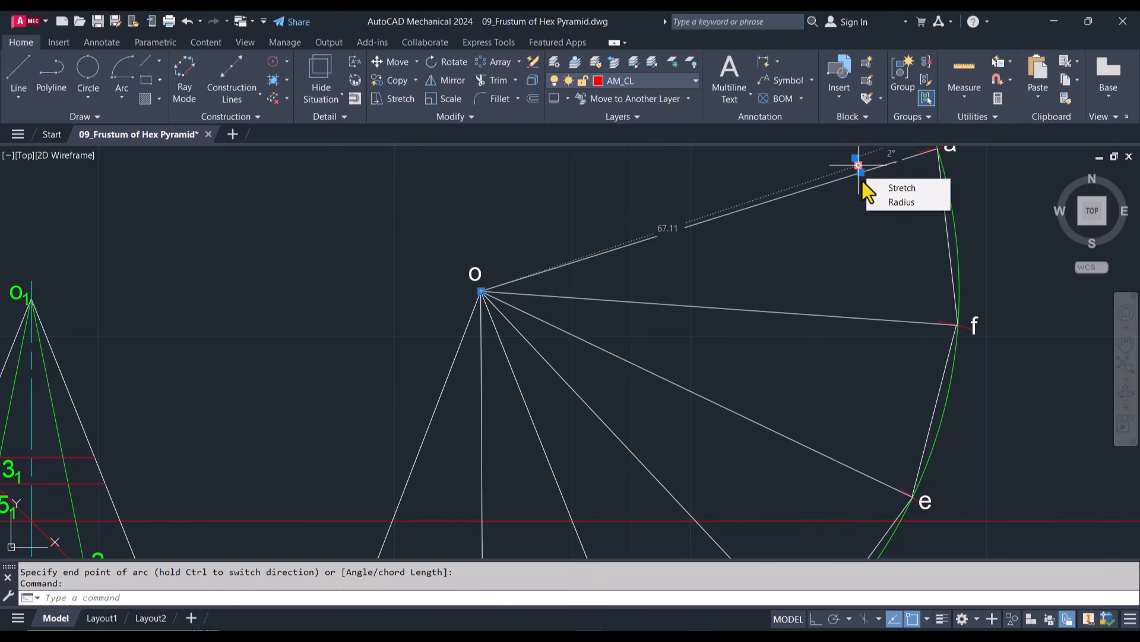
pyautogui.scroll(2, 862, 180)
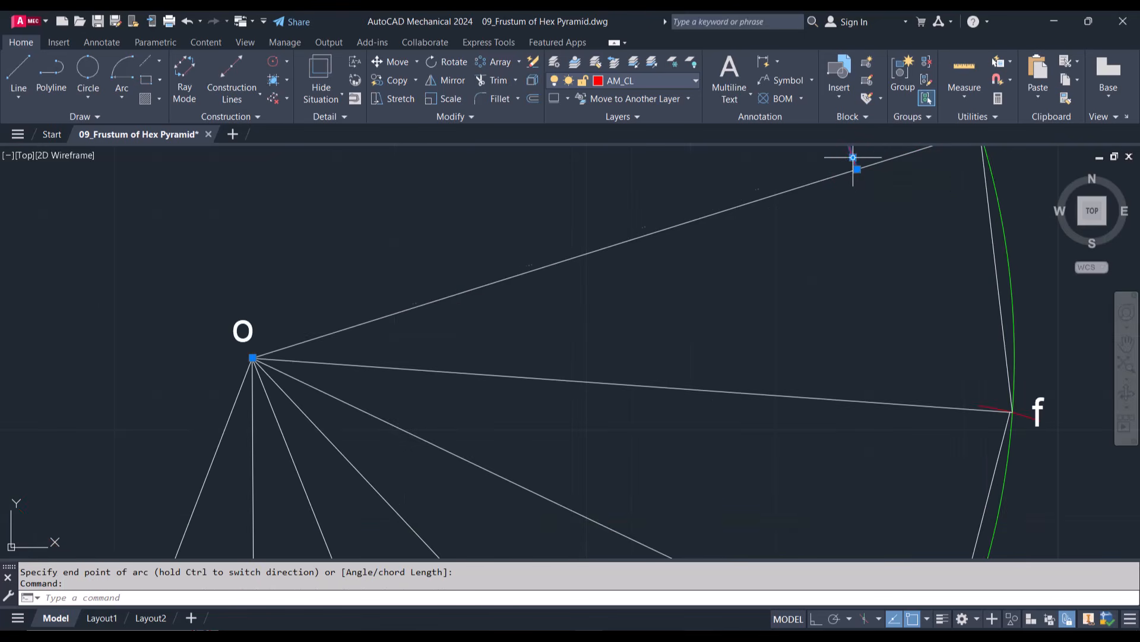
pyautogui.click(857, 169)
pyautogui.moveTo(857, 169)
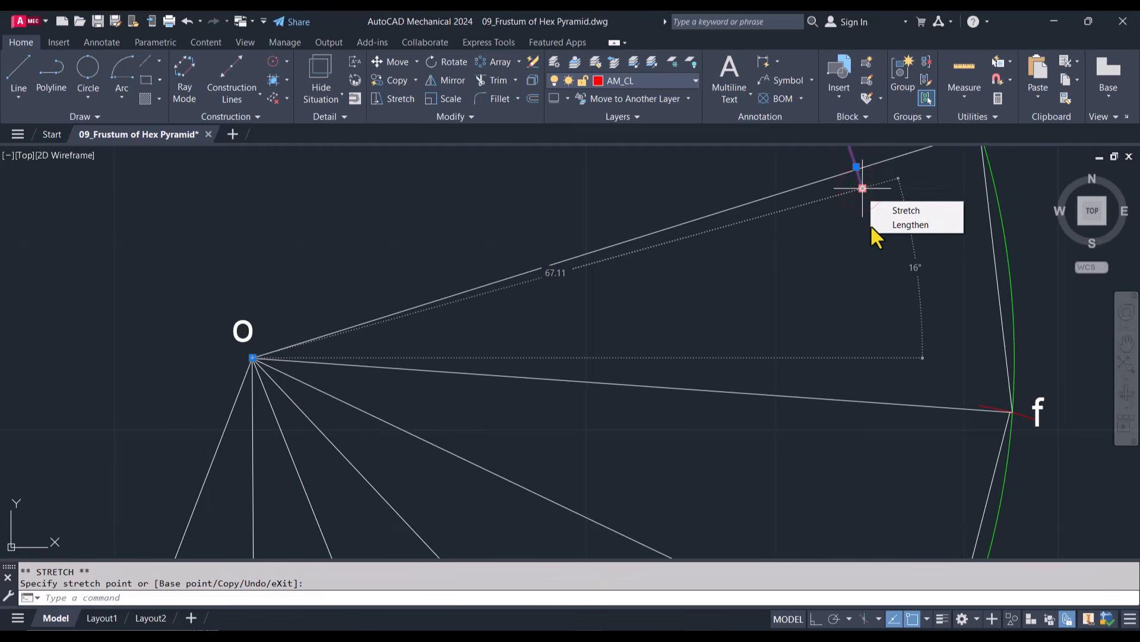
pyautogui.press('Escape')
# Step: Add an aligned dimension from apex o₁ to the point where the horizontal line from 2₁ meets slant edge o₁a₁, placed outside the edge
pyautogui.scroll(-2, 871, 224)
pyautogui.scroll(-4, 871, 224)
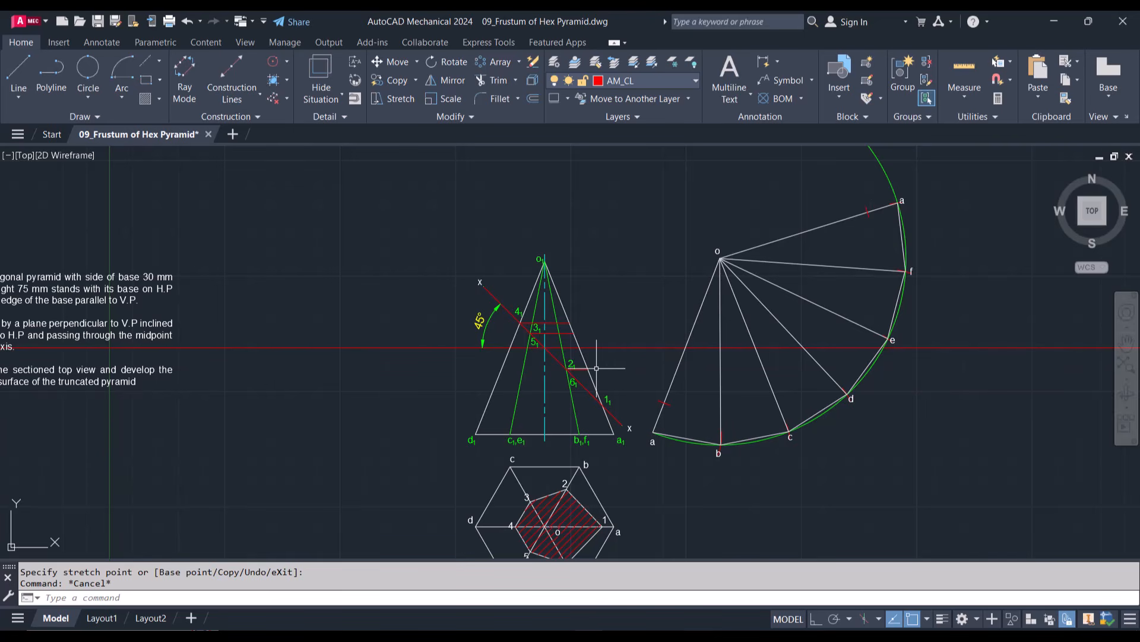
pyautogui.scroll(2, 588, 368)
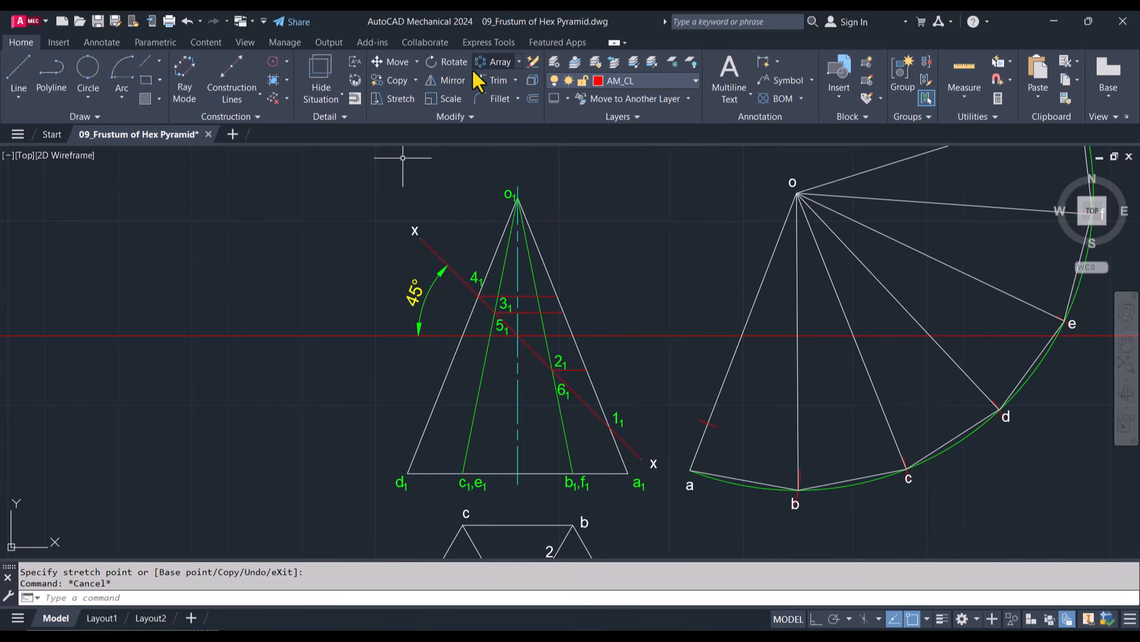
pyautogui.click(762, 55)
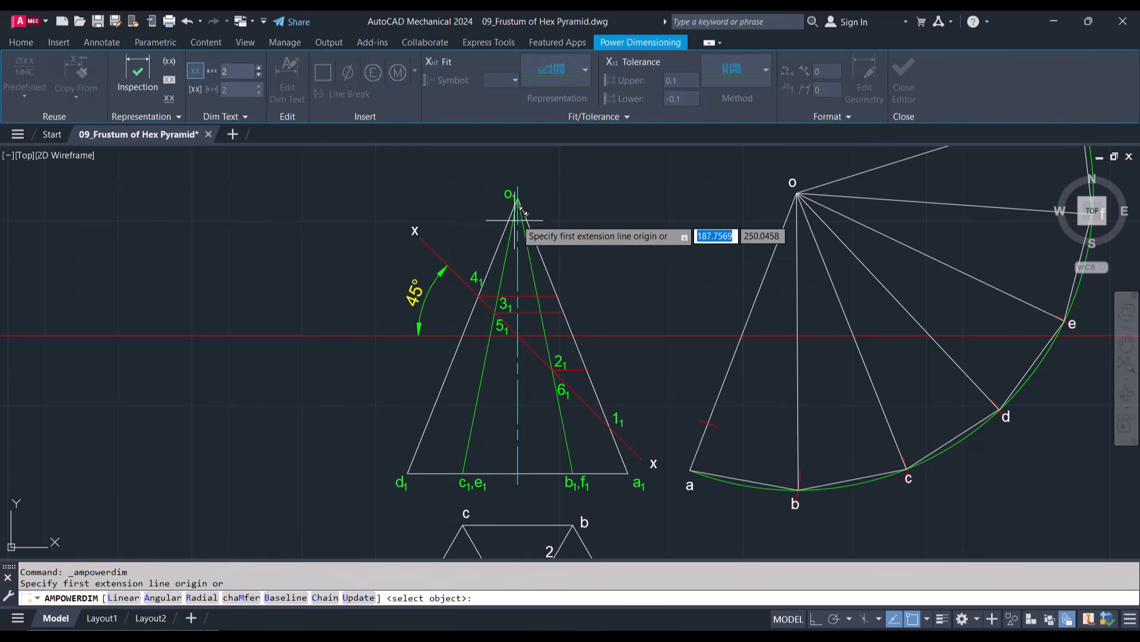
pyautogui.scroll(5, 512, 196)
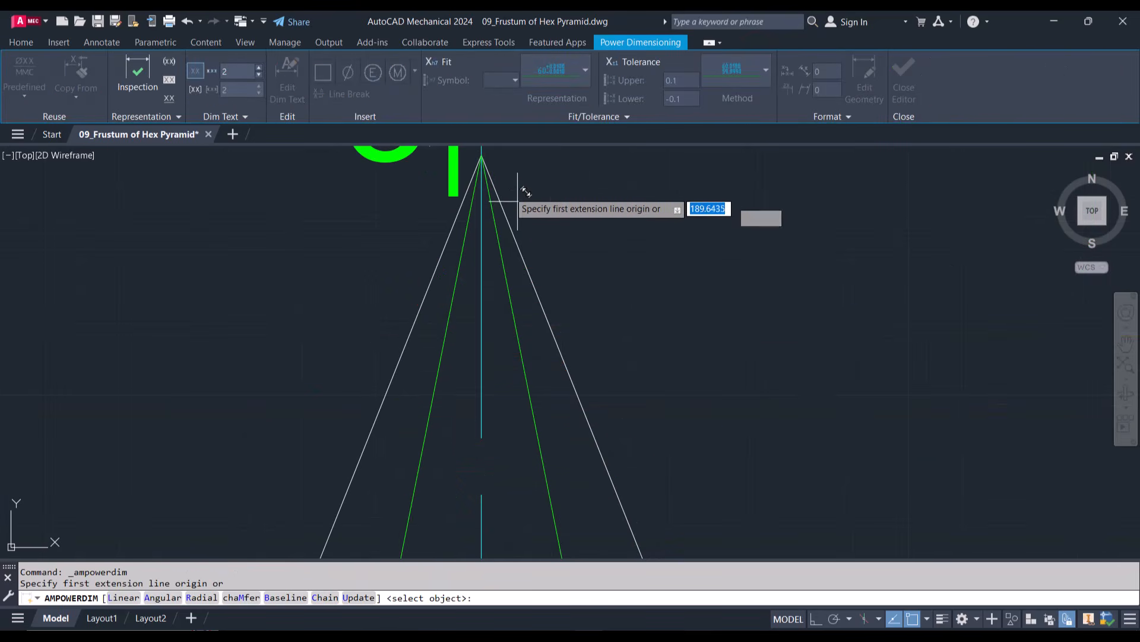
pyautogui.click(481, 155)
pyautogui.scroll(-8, 481, 154)
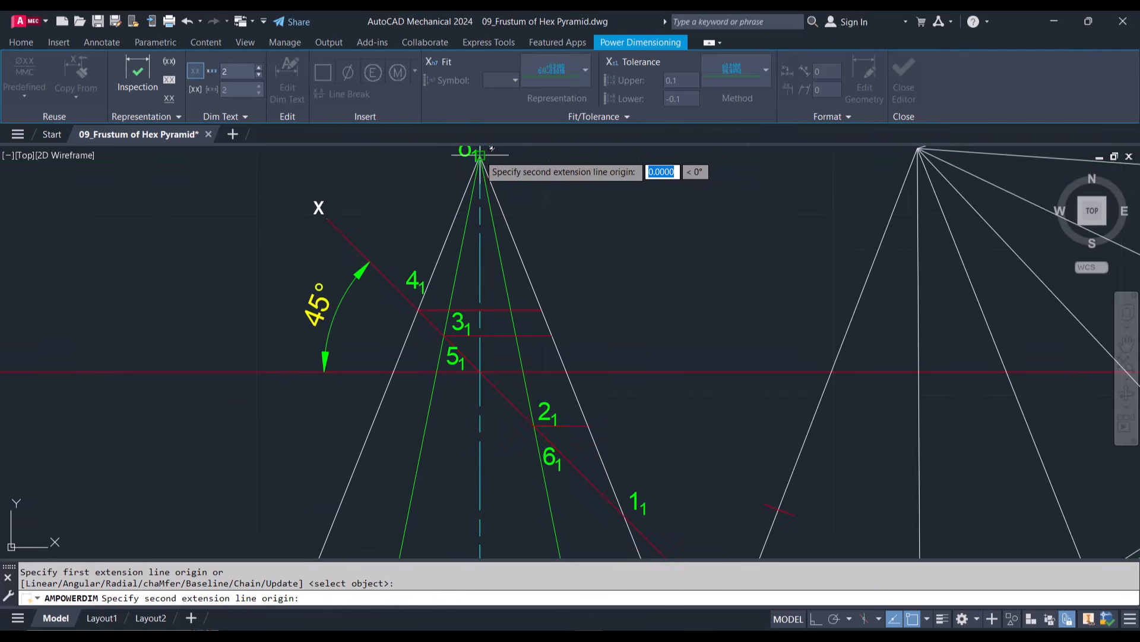
pyautogui.scroll(5, 547, 326)
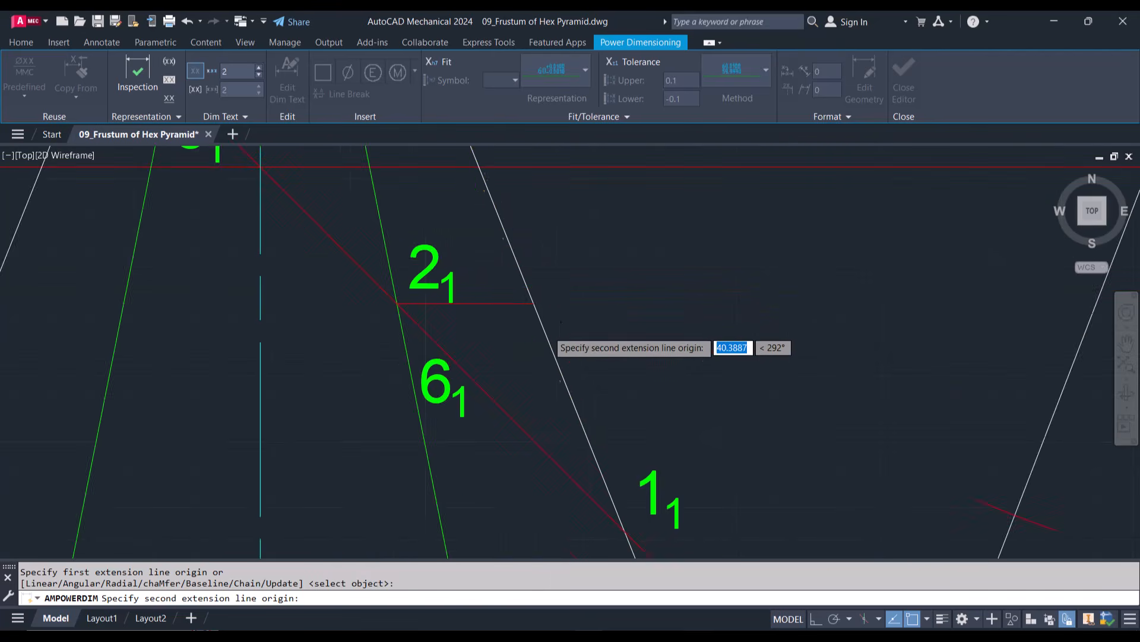
pyautogui.click(523, 287)
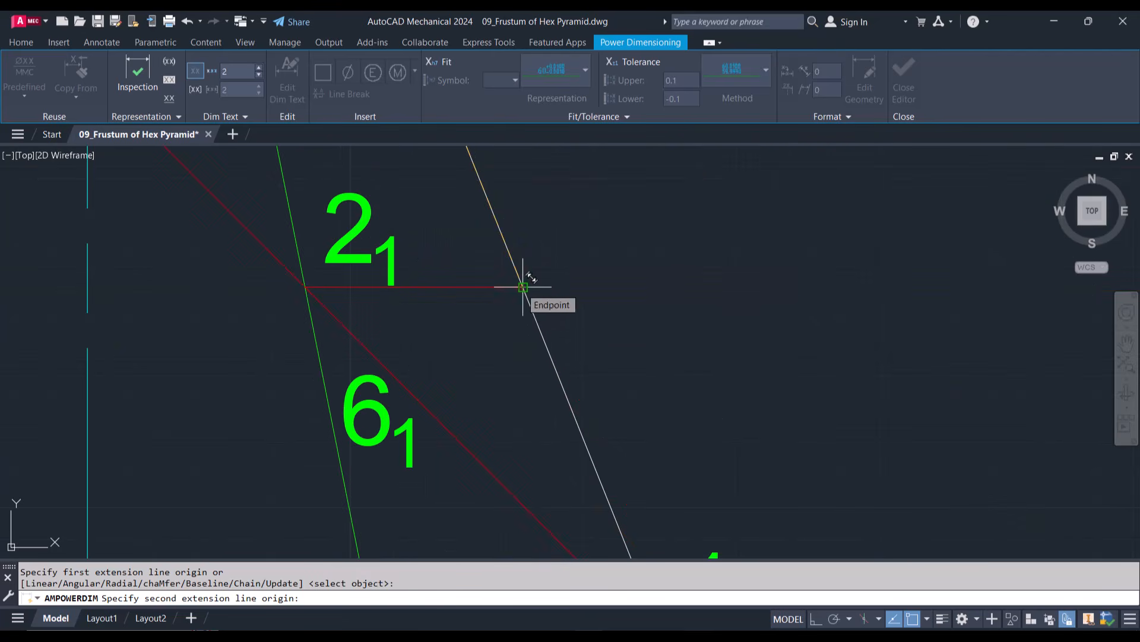
pyautogui.scroll(-5, 522, 287)
pyautogui.scroll(-5, 521, 288)
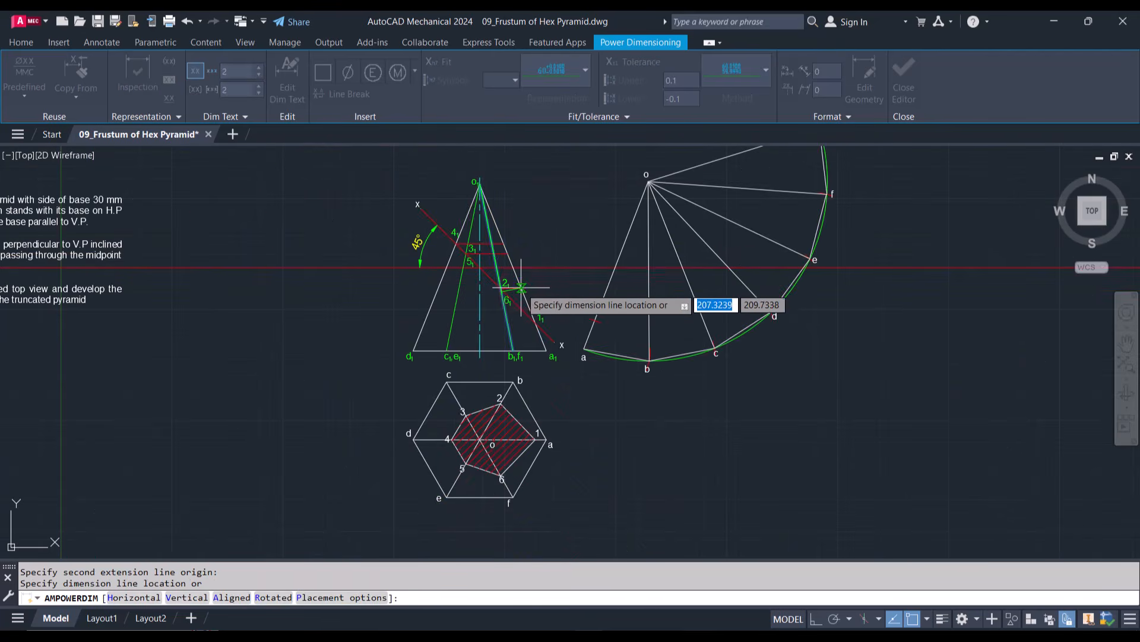
pyautogui.click(519, 223)
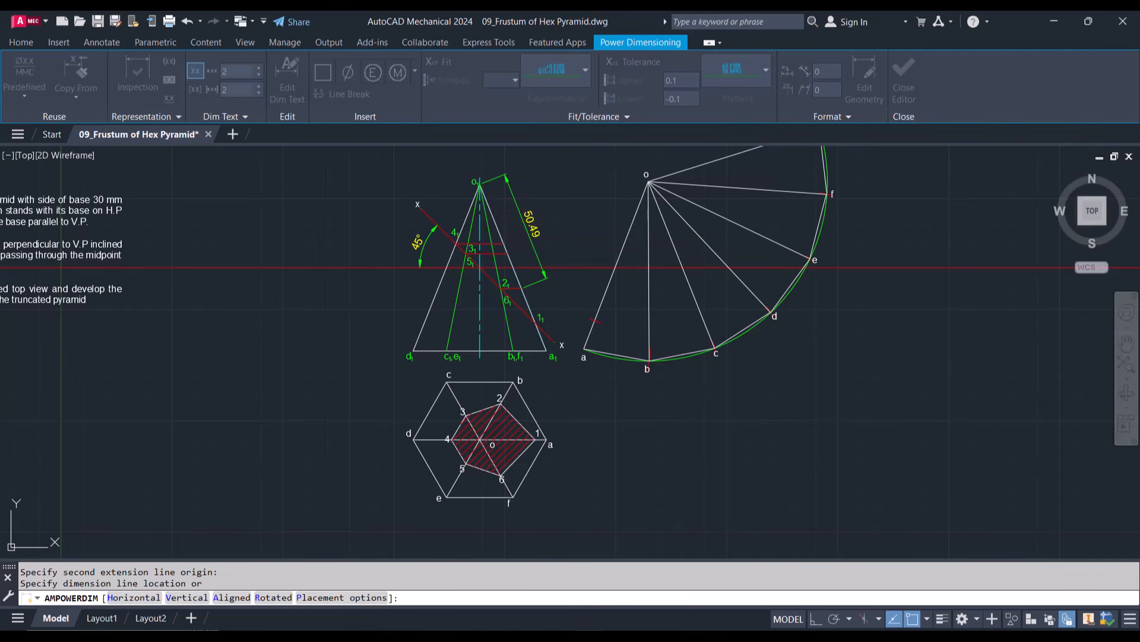
pyautogui.click(568, 212)
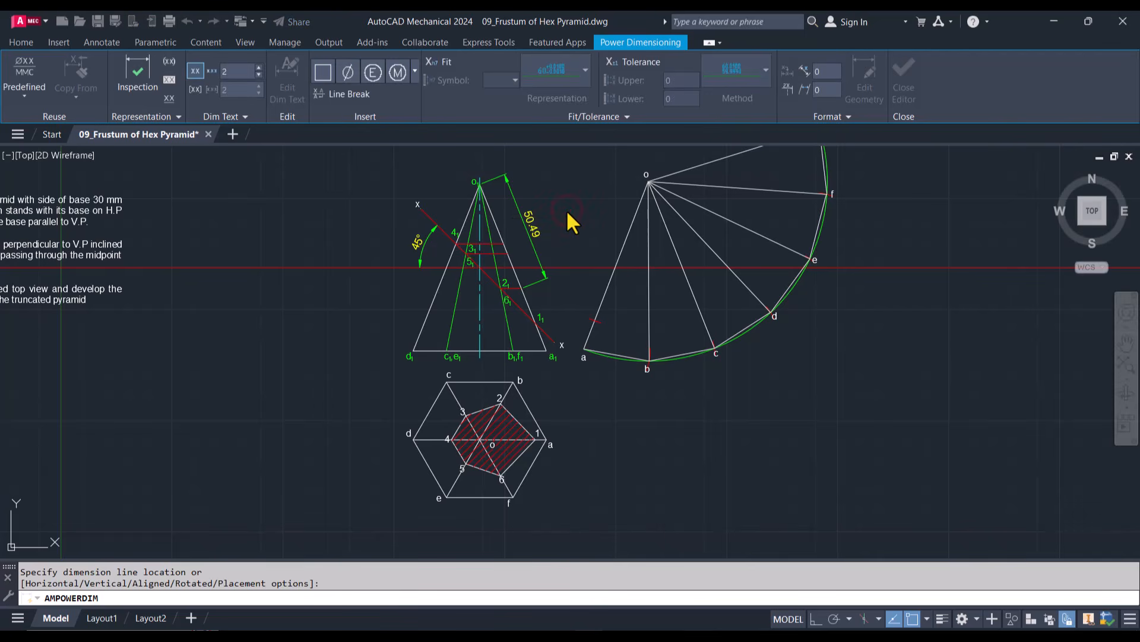
pyautogui.press('Escape')
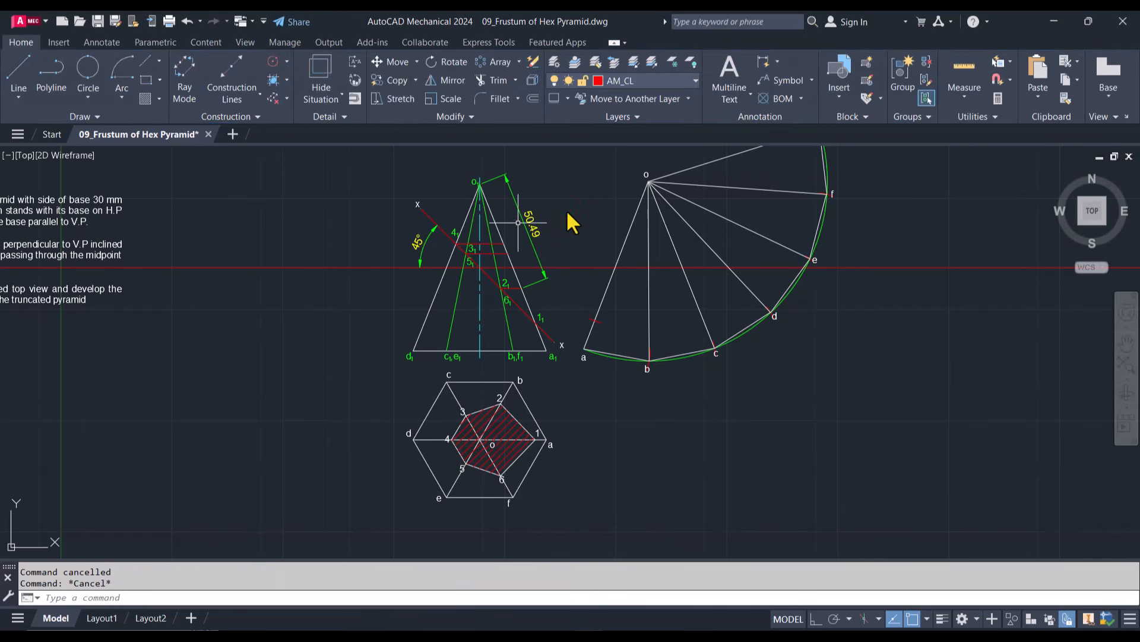
# Step: Draw a short Center, Start, End arc of radius 50.49 about the development's apex o, crossing edge ob
pyautogui.click(119, 66)
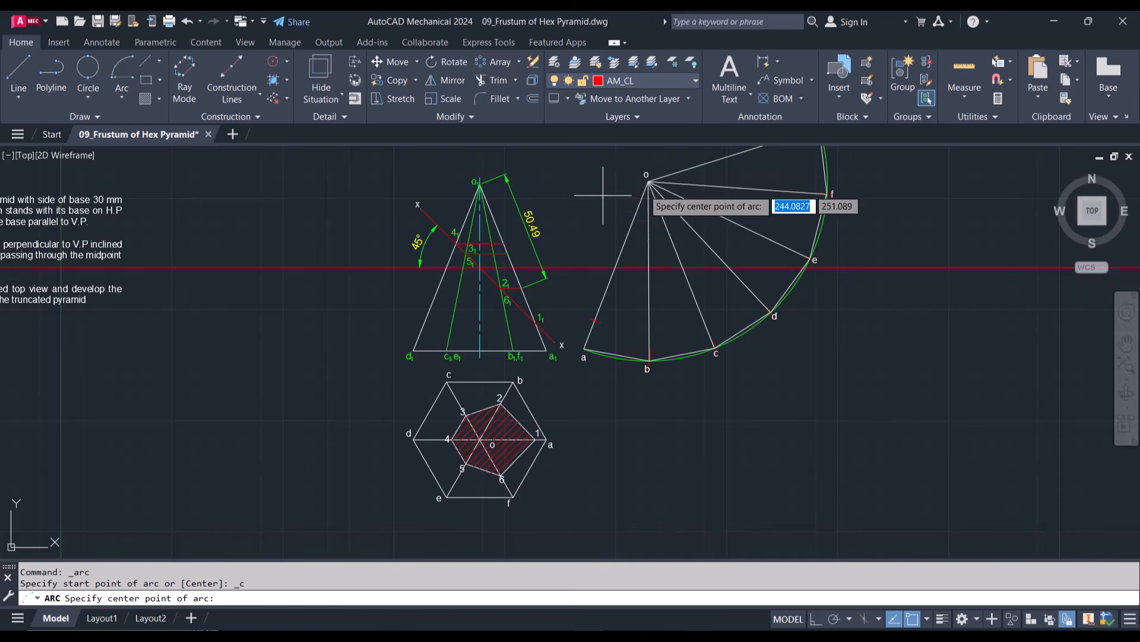
pyautogui.click(649, 181)
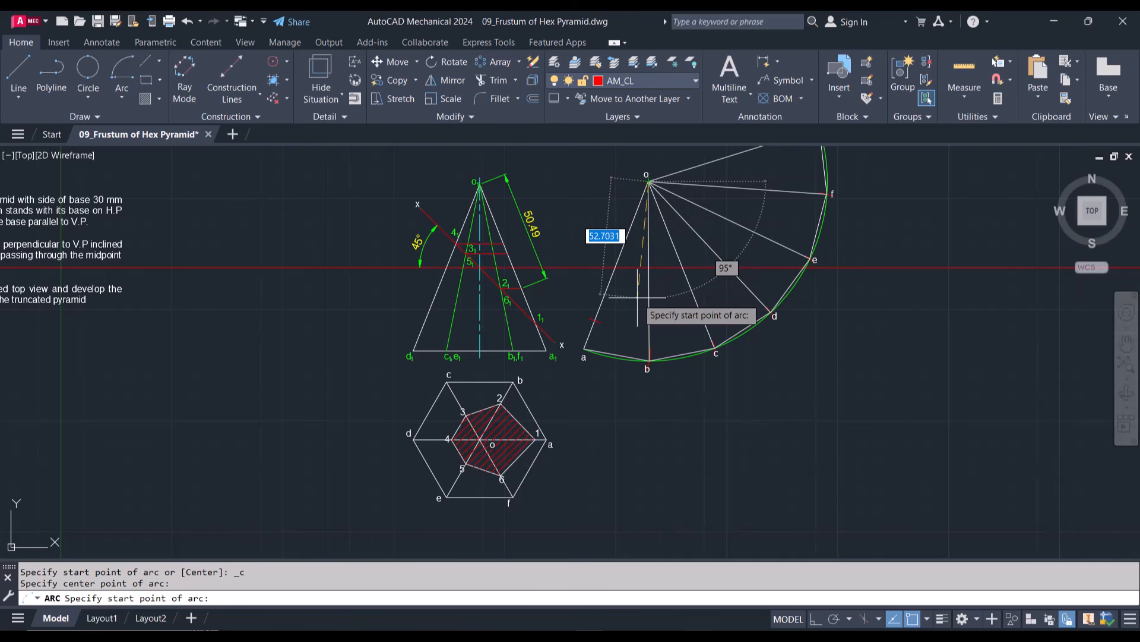
pyautogui.write('5')
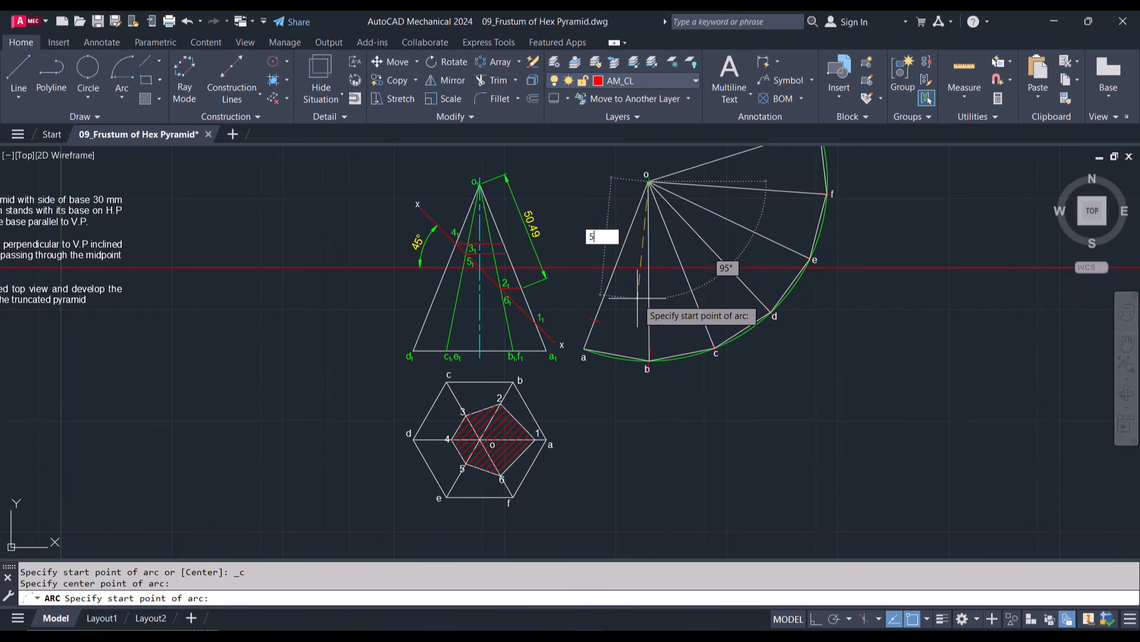
pyautogui.write('0.49')
pyautogui.press('Return')
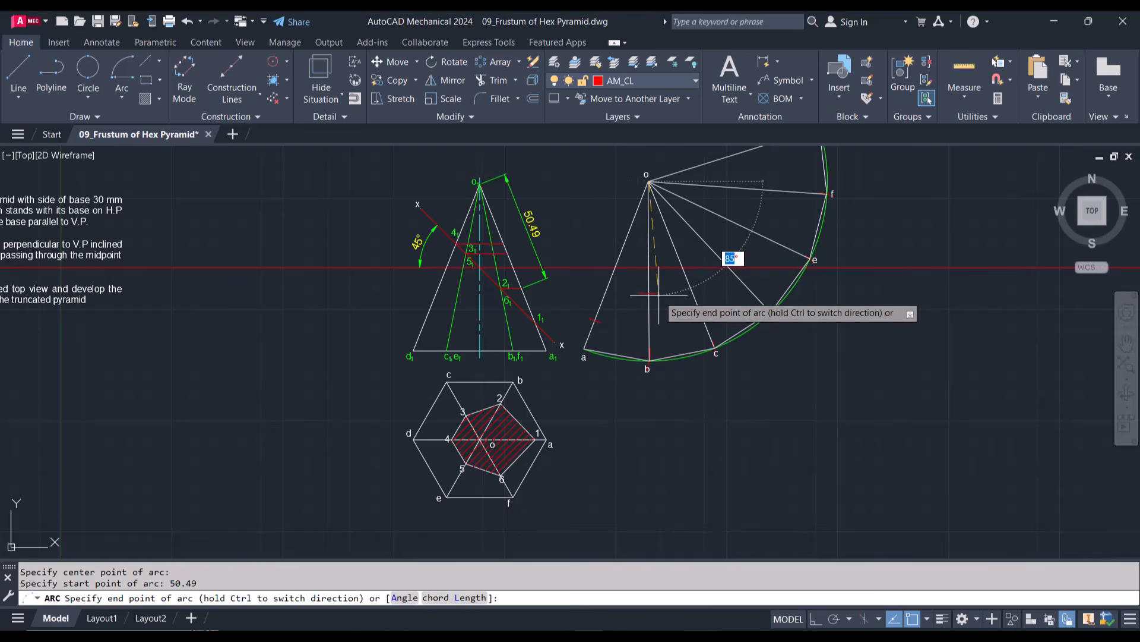
pyautogui.click(659, 295)
# Step: Draw a short Center, Start, End arc of radius 50.49 about the development's apex o, crossing edge of
pyautogui.scroll(-2, 663, 297)
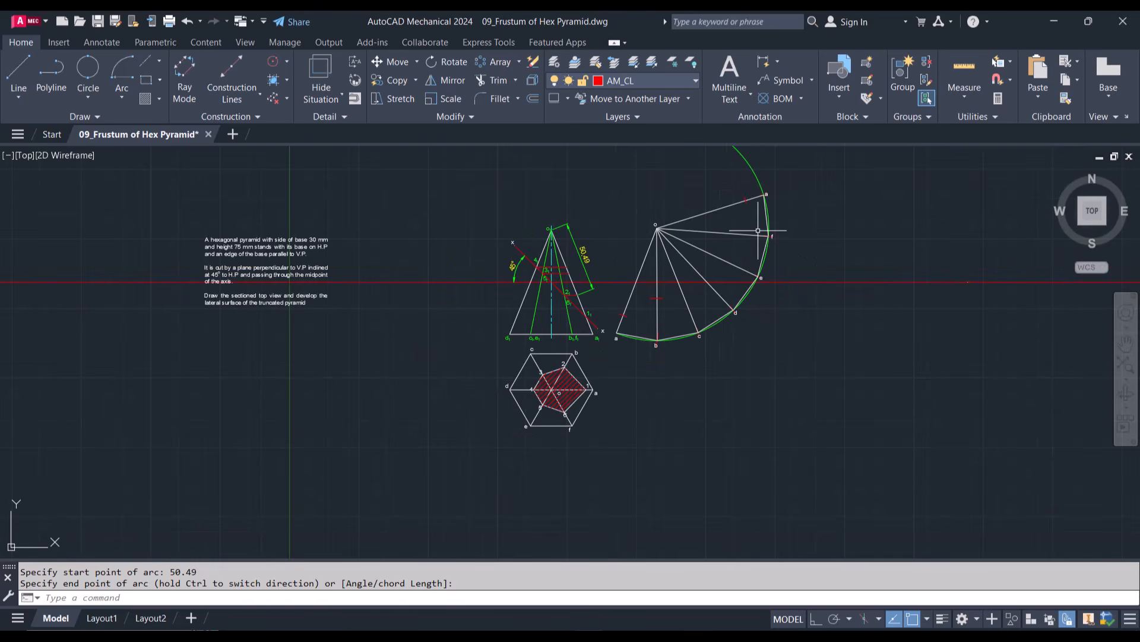
pyautogui.scroll(2, 758, 230)
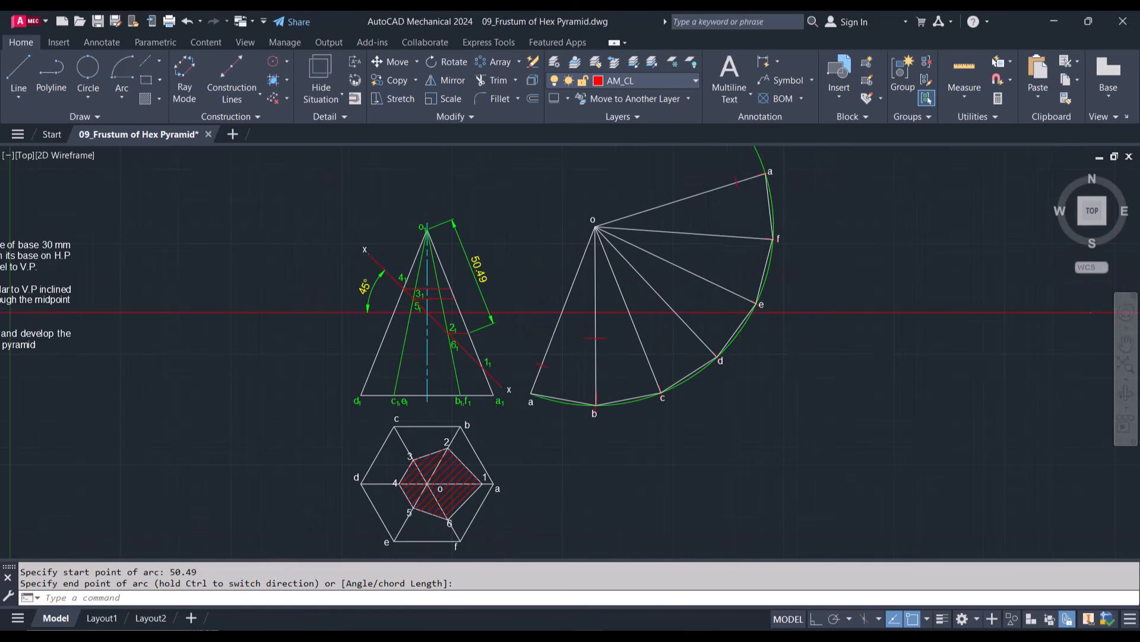
pyautogui.scroll(2, 758, 230)
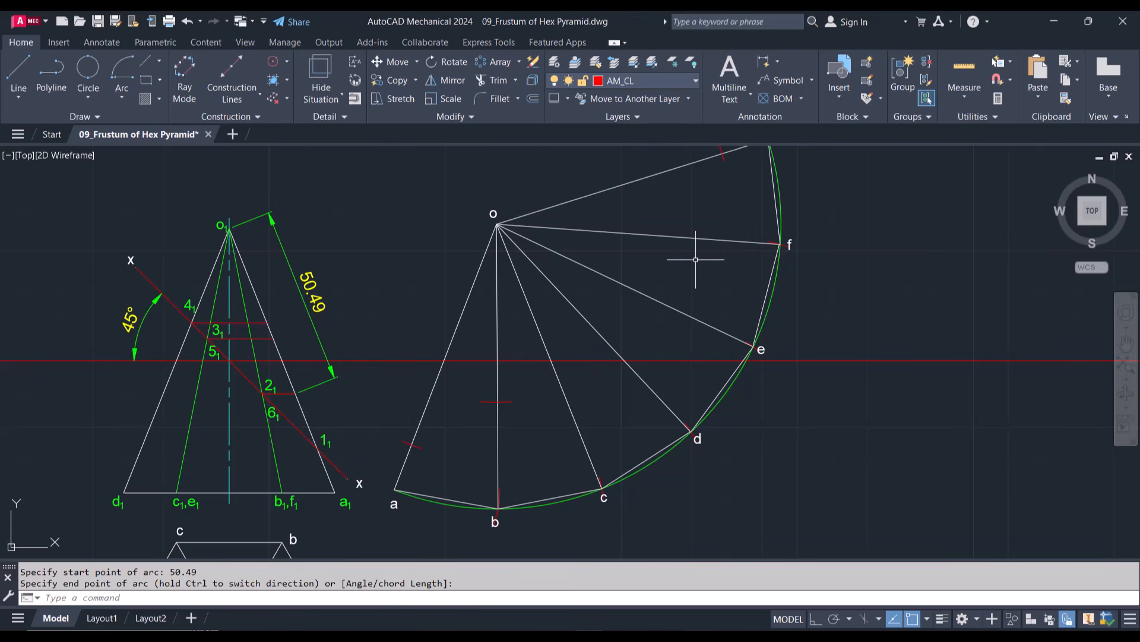
pyautogui.click(122, 74)
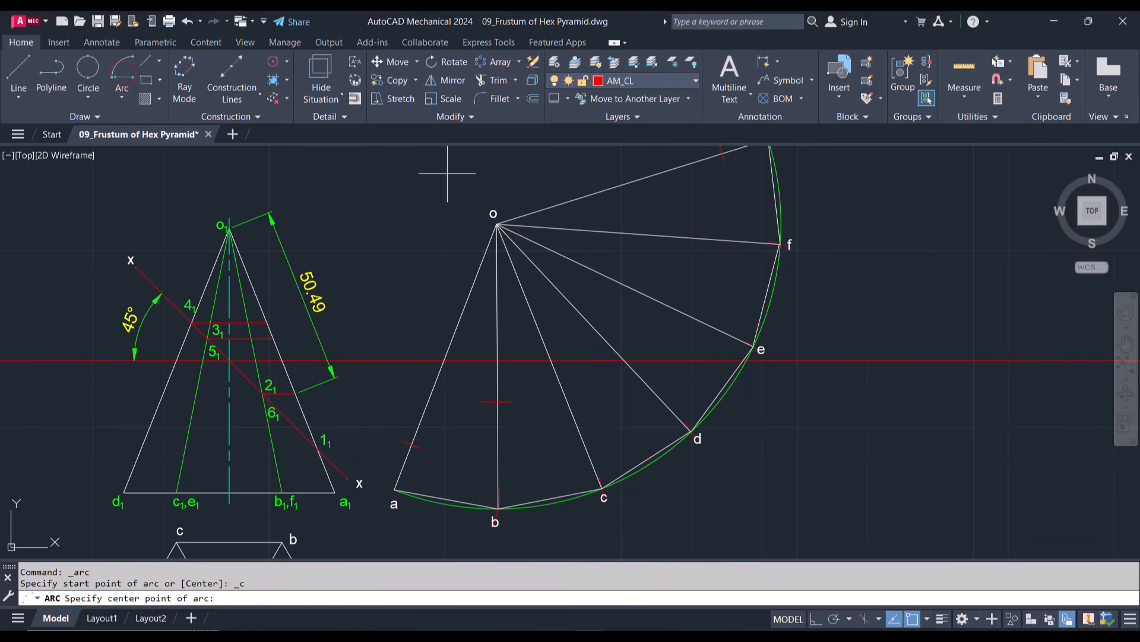
pyautogui.click(497, 224)
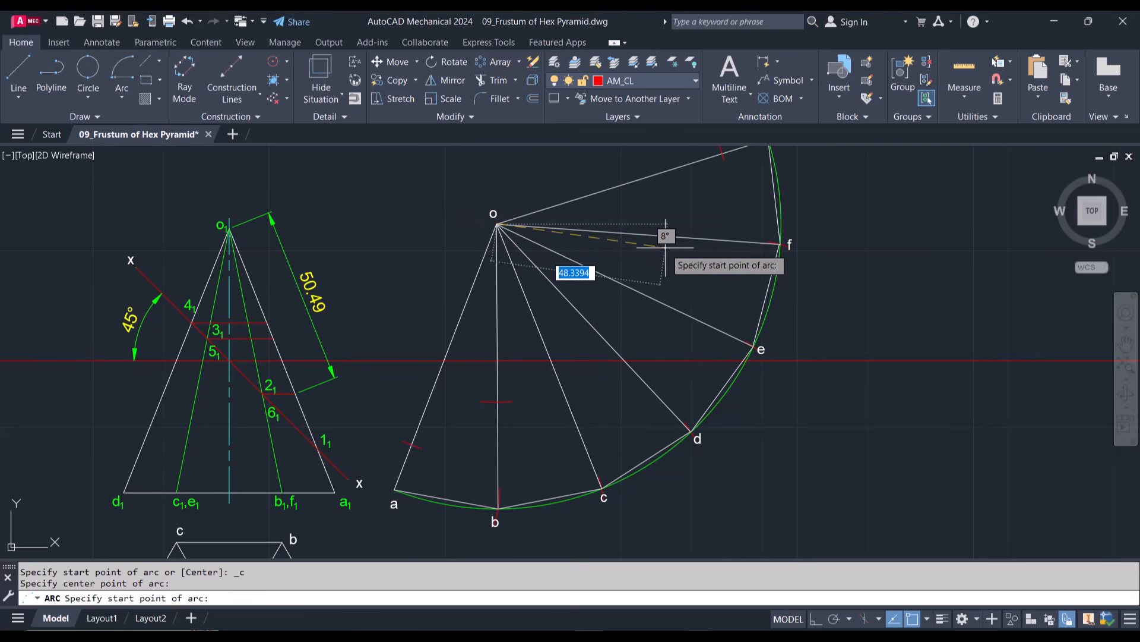
pyautogui.write('50')
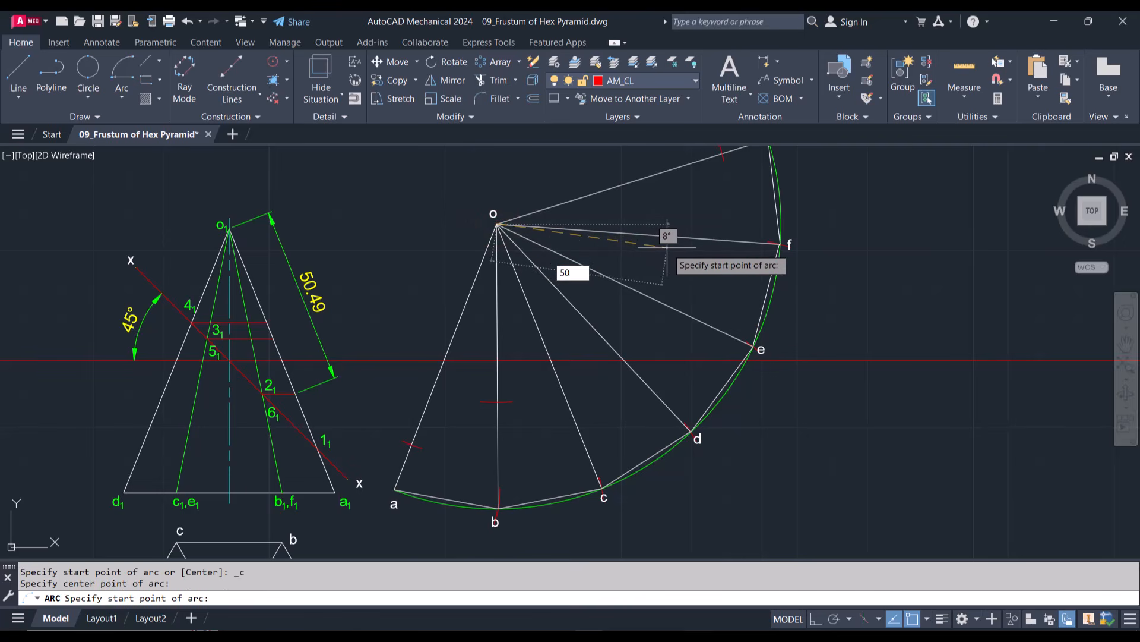
pyautogui.write('.49')
pyautogui.press('Return')
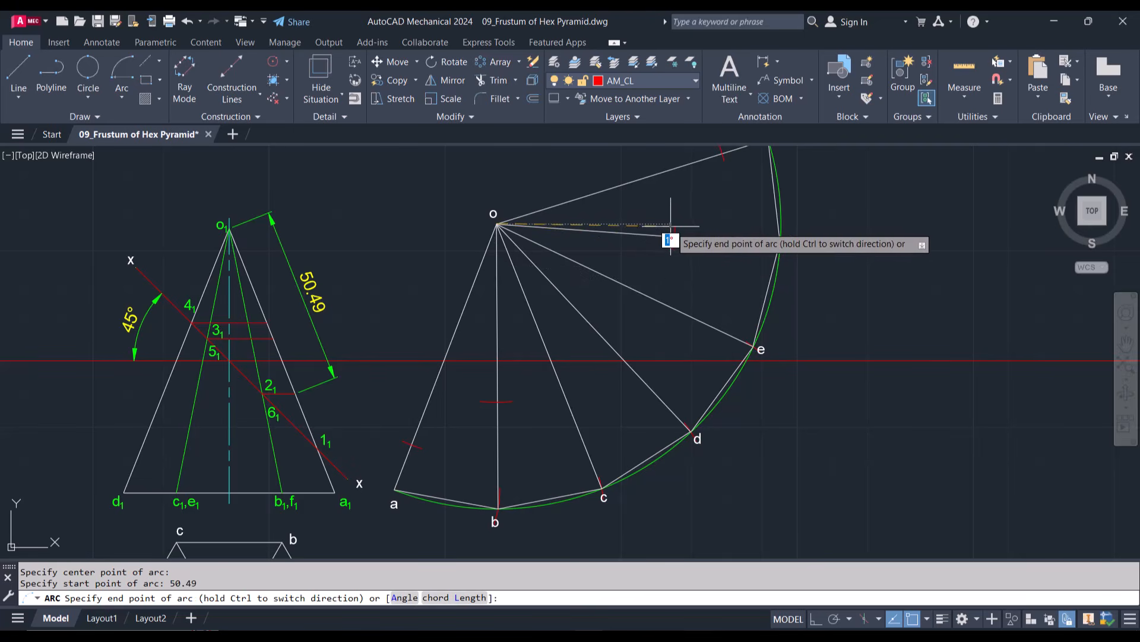
pyautogui.click(669, 221)
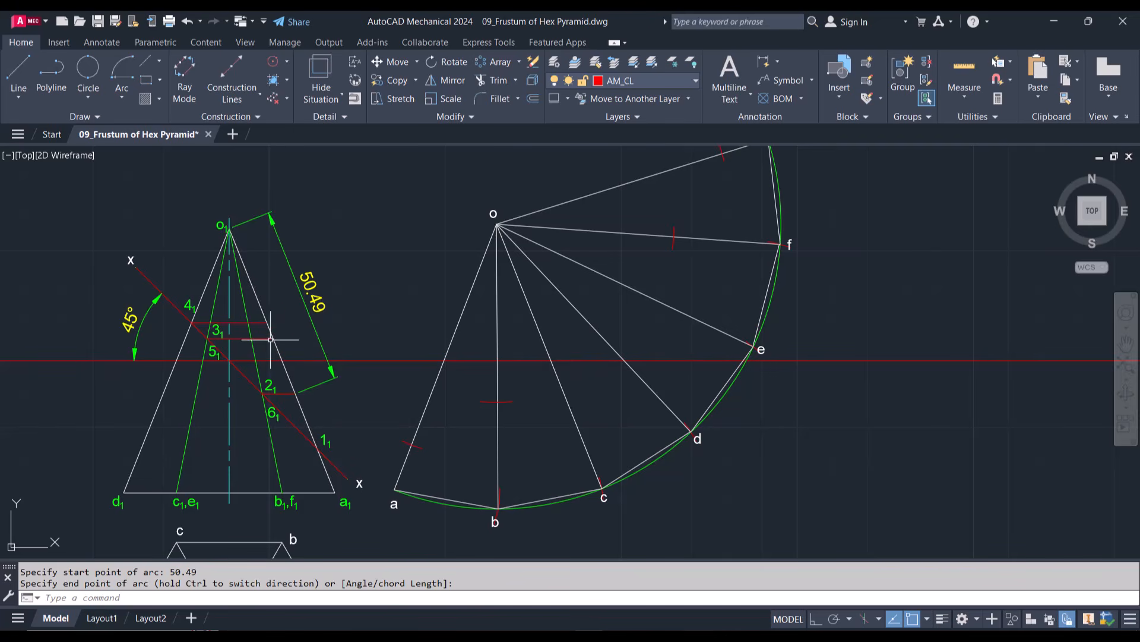
pyautogui.press('Escape')
# Step: Stretch the aligned dimension's lower extension point to where the horizontal line from 3₁ meets slant edge o₁a₁
pyautogui.click(265, 339)
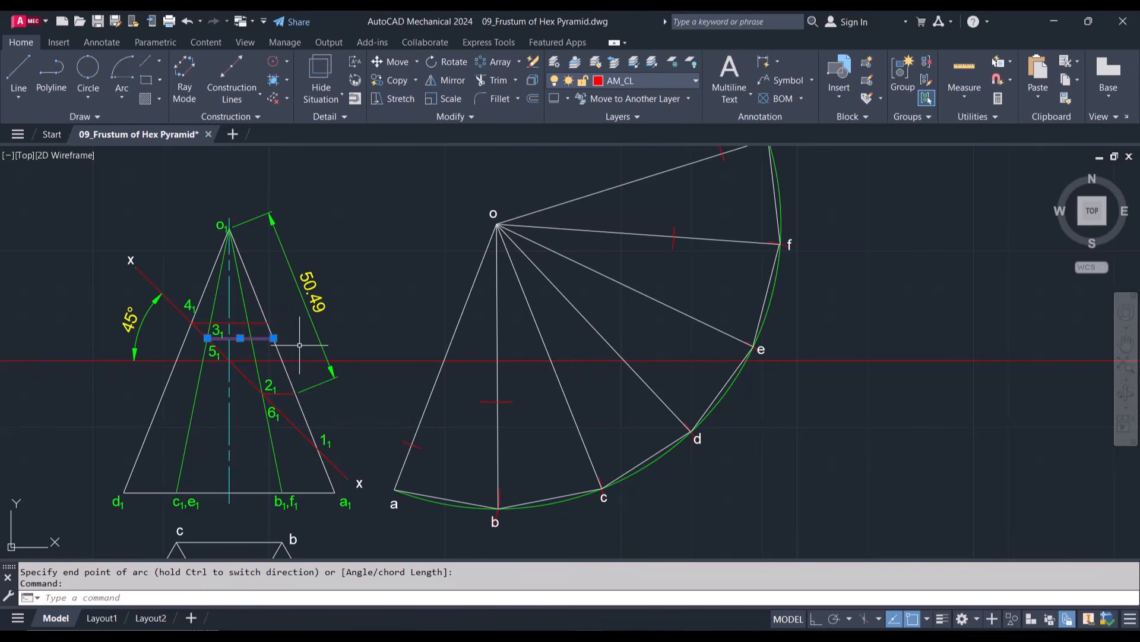
pyautogui.press('Escape')
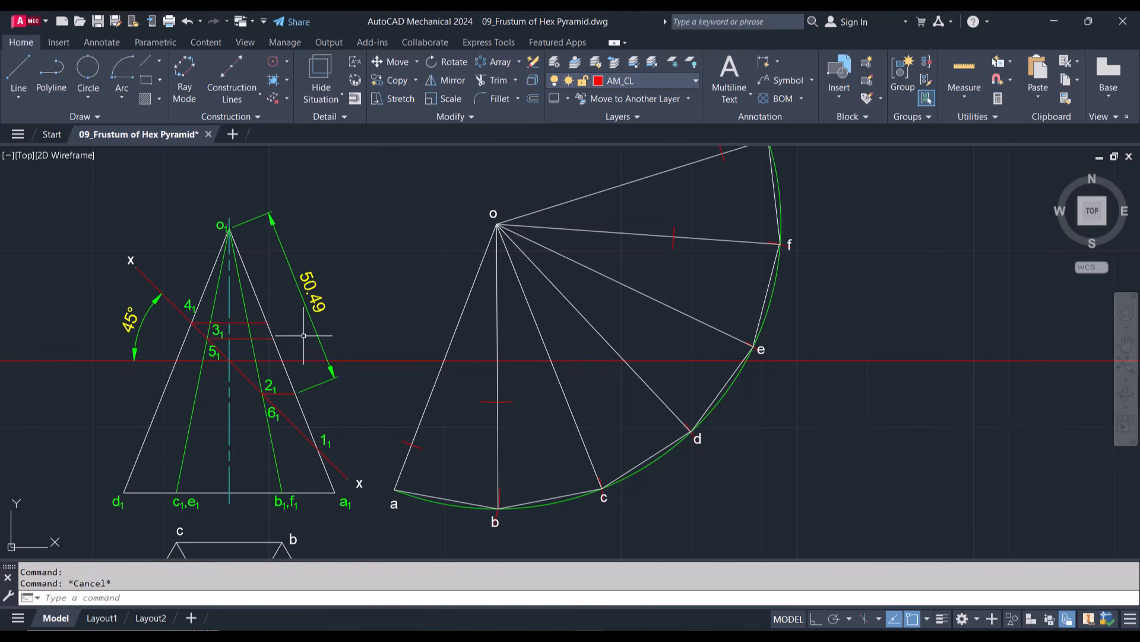
pyautogui.click(311, 388)
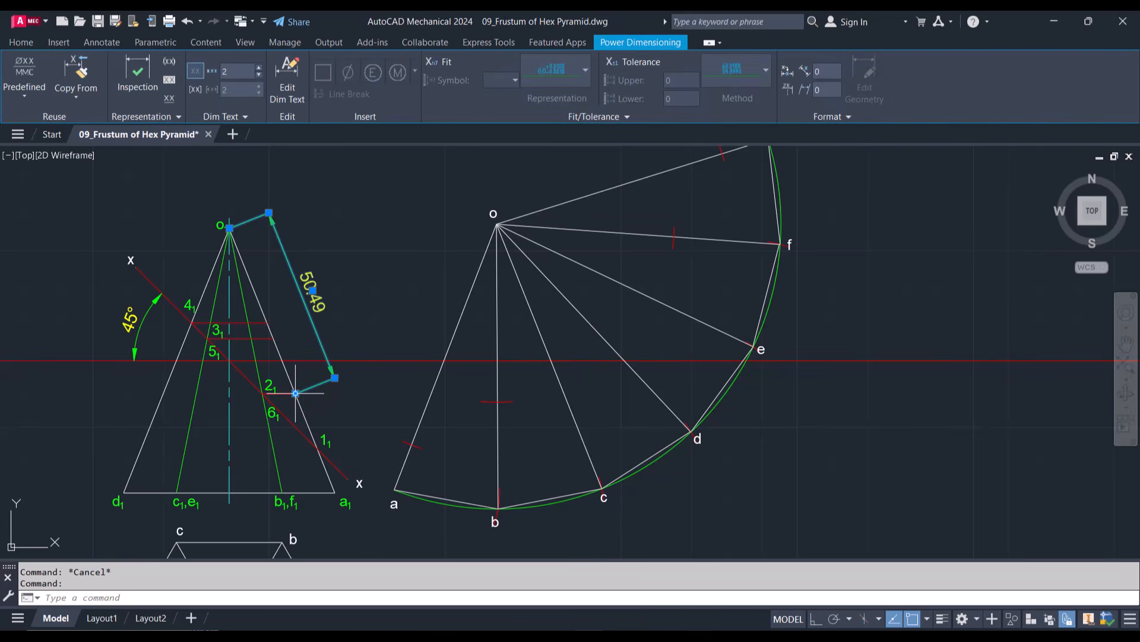
pyautogui.click(296, 392)
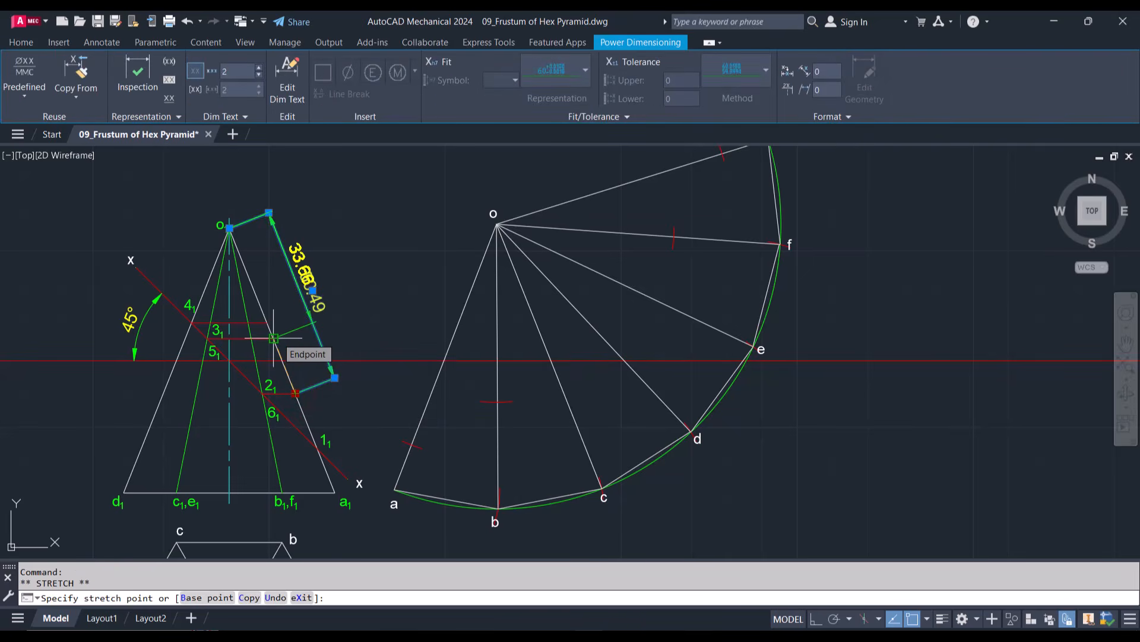
pyautogui.scroll(8, 273, 338)
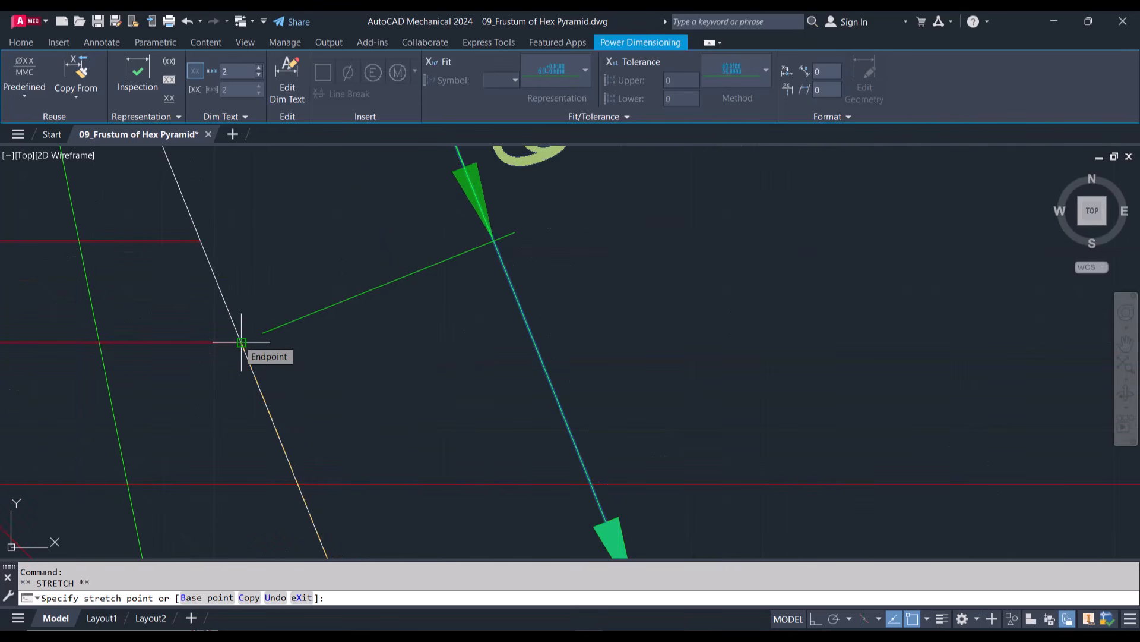
pyautogui.click(241, 342)
pyautogui.scroll(-8, 241, 341)
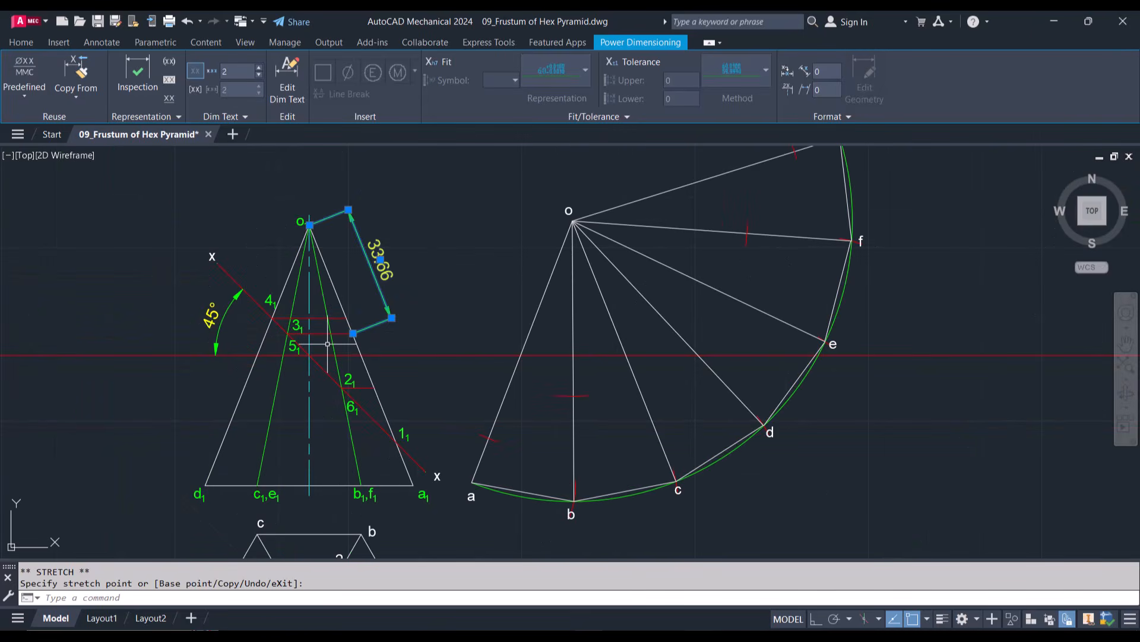
pyautogui.press('Escape')
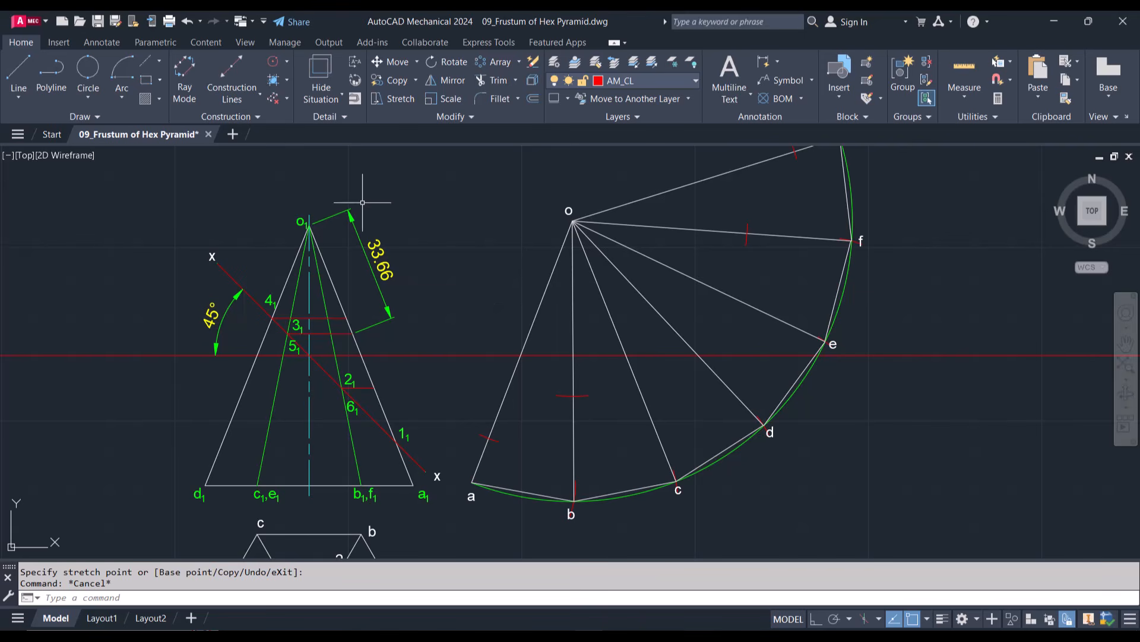
# Step: Draw a short Center, Start, End arc of radius 33.66 about the development's apex o, at edge oc
pyautogui.click(123, 67)
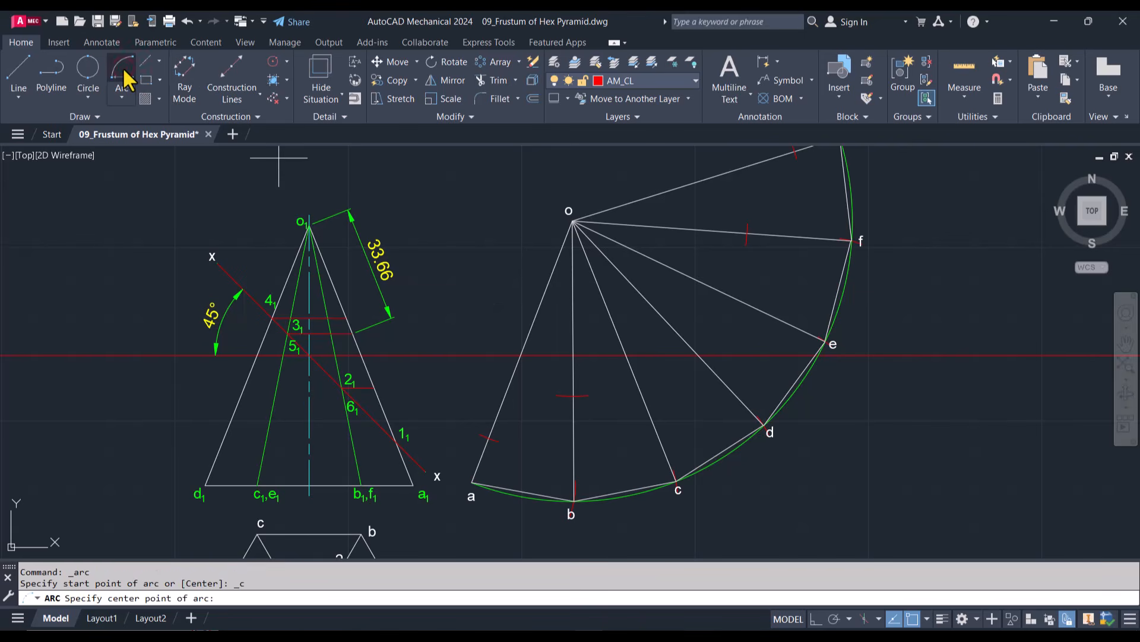
pyautogui.click(572, 221)
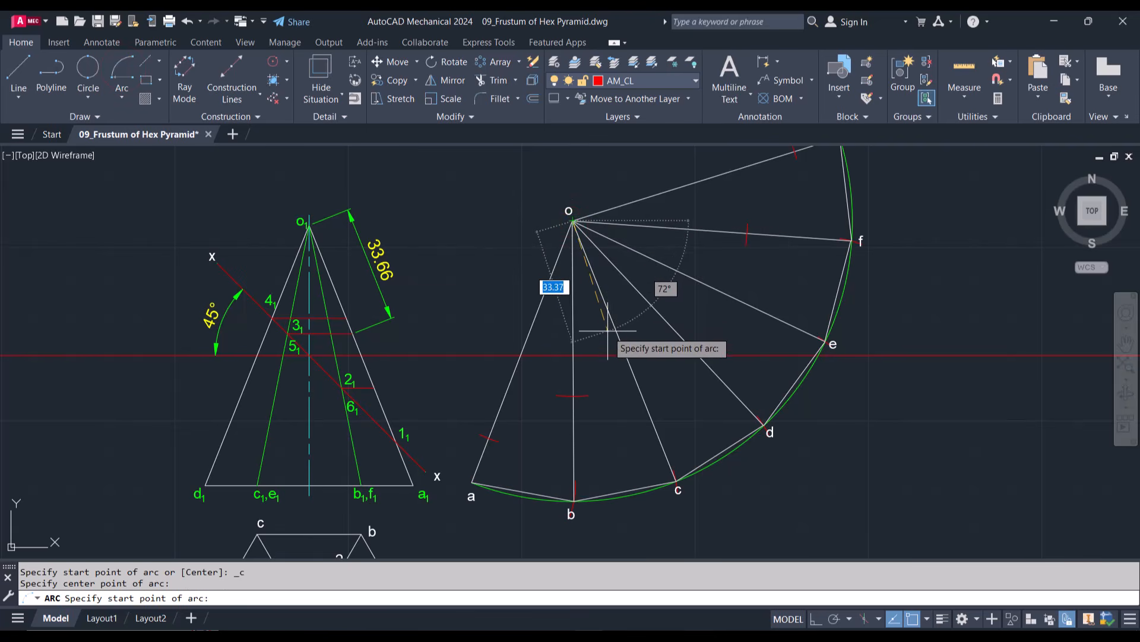
pyautogui.write('3')
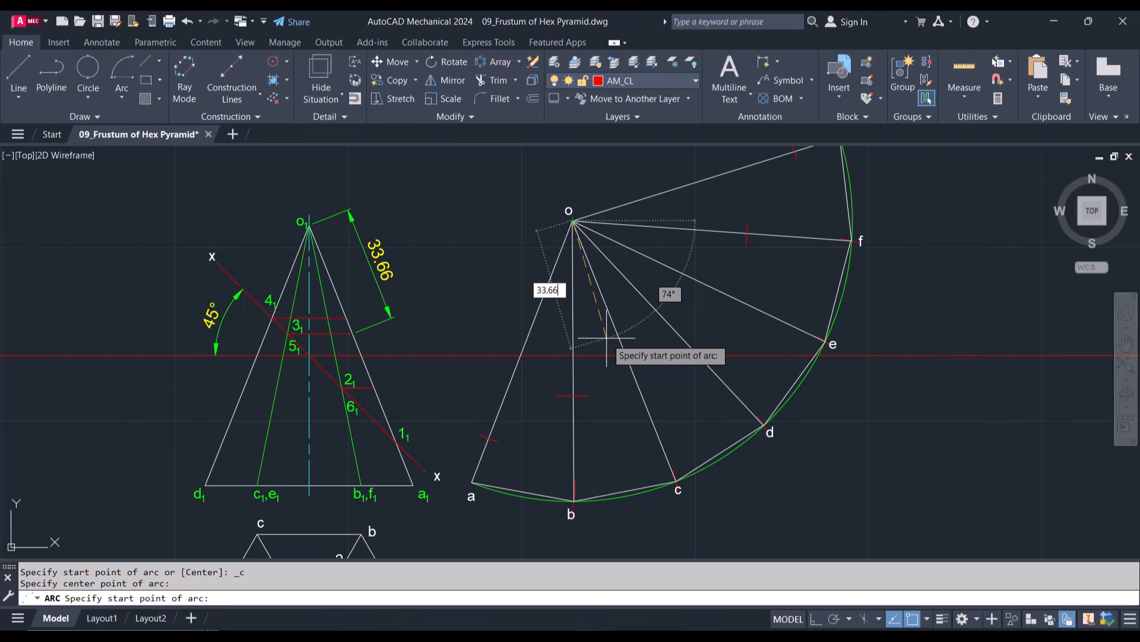
pyautogui.press('Return')
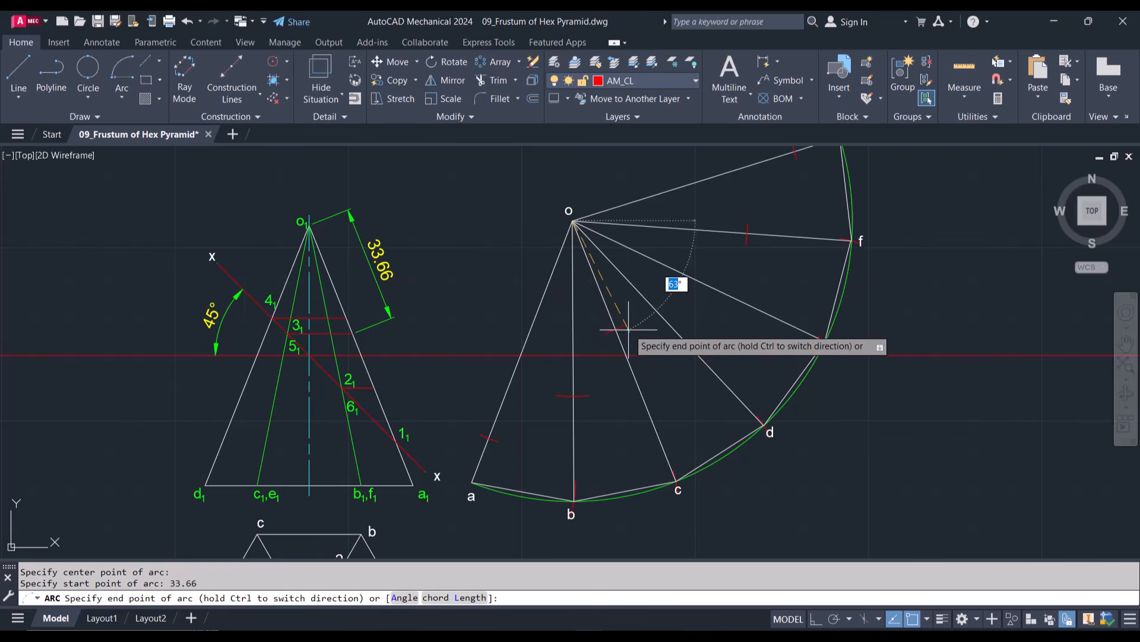
pyautogui.click(623, 330)
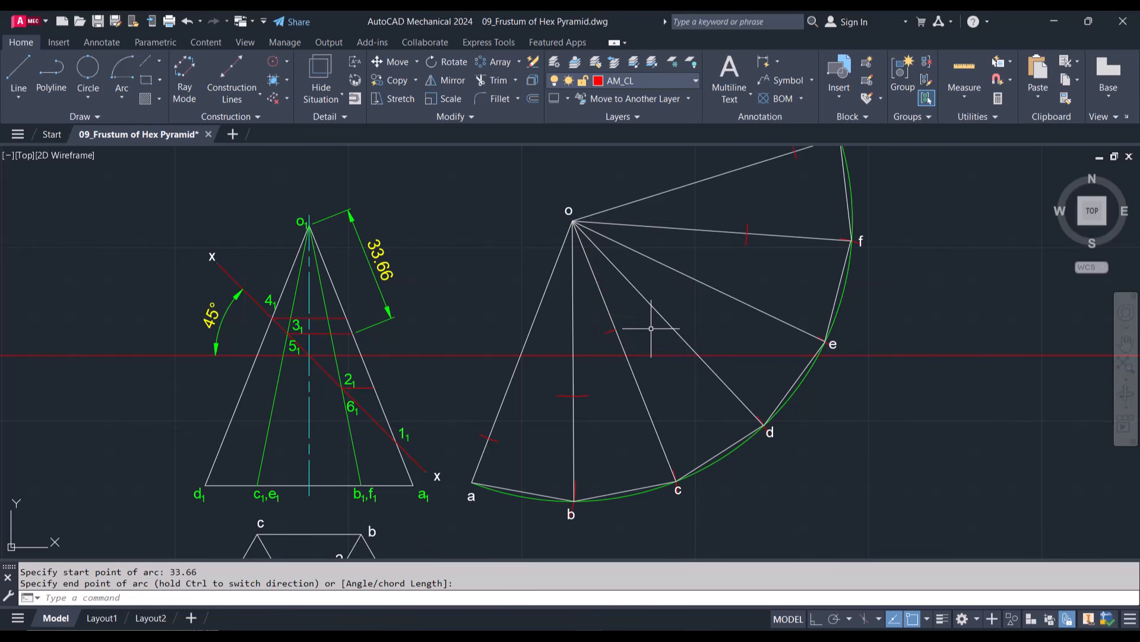
# Step: Stretch the upper end of the short radius 33.66 arc along its curve so that it crosses edge oc
pyautogui.click(626, 332)
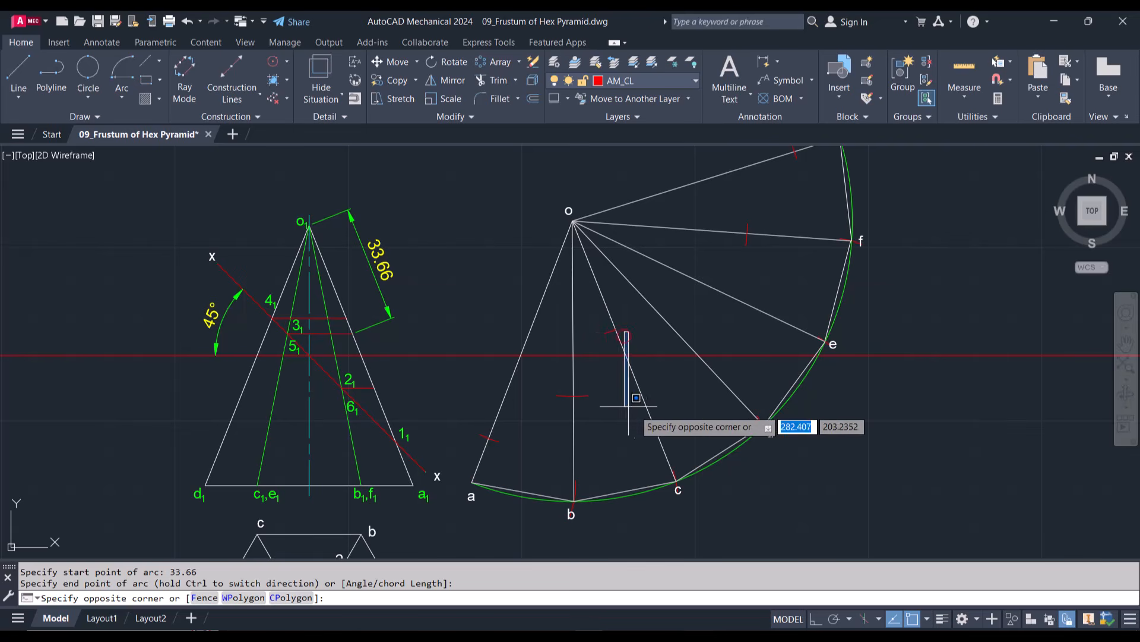
pyautogui.press('Escape')
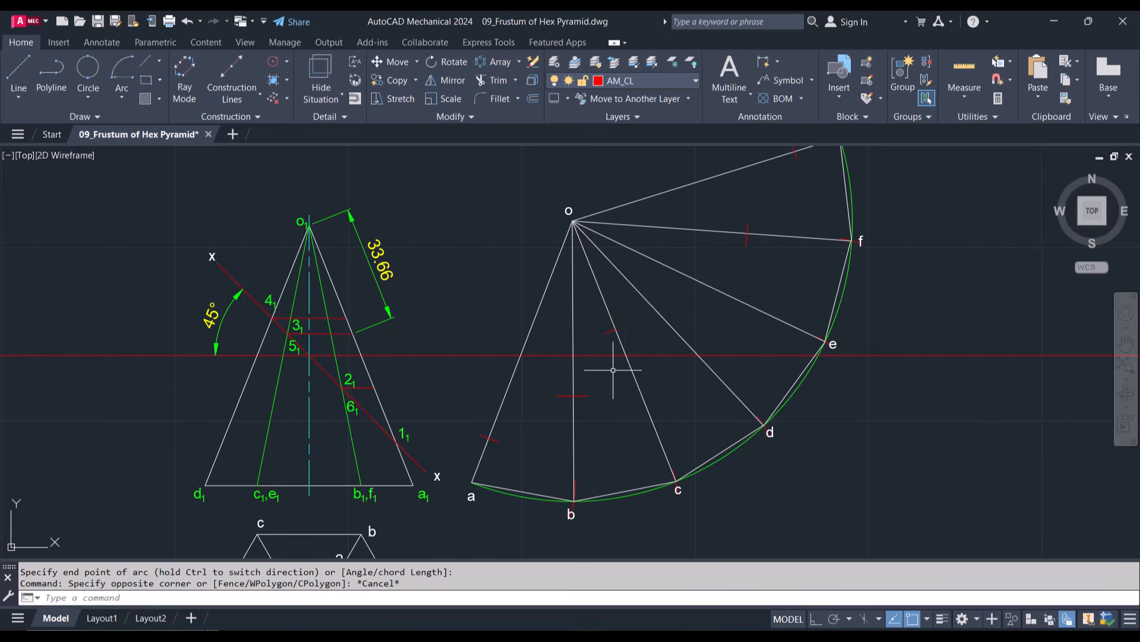
pyautogui.scroll(4, 610, 341)
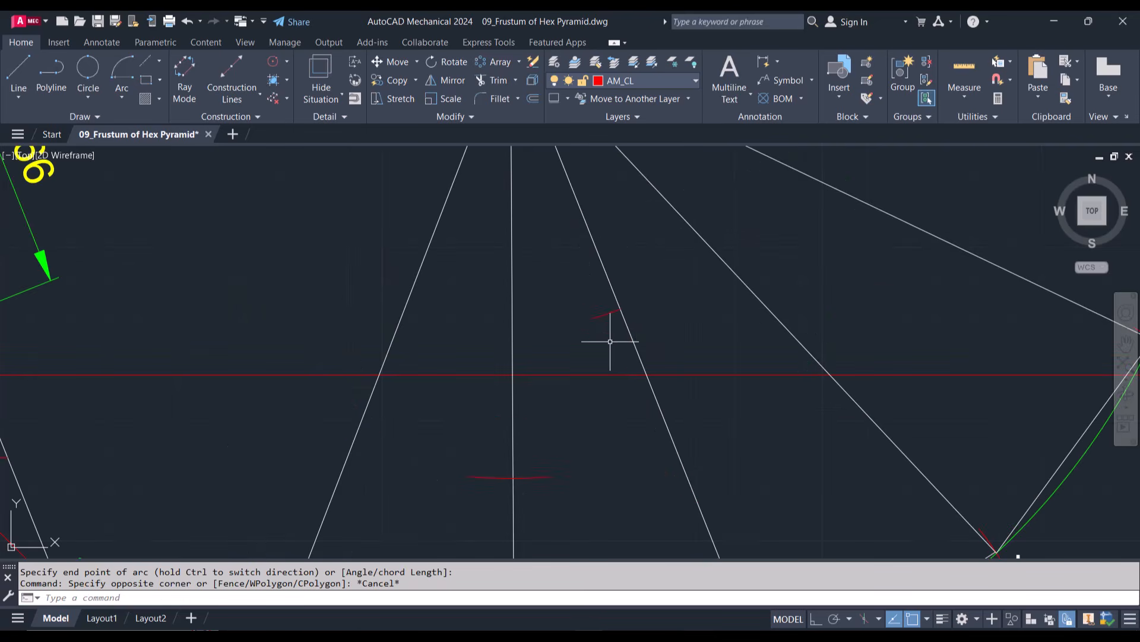
pyautogui.click(617, 308)
pyautogui.click(607, 315)
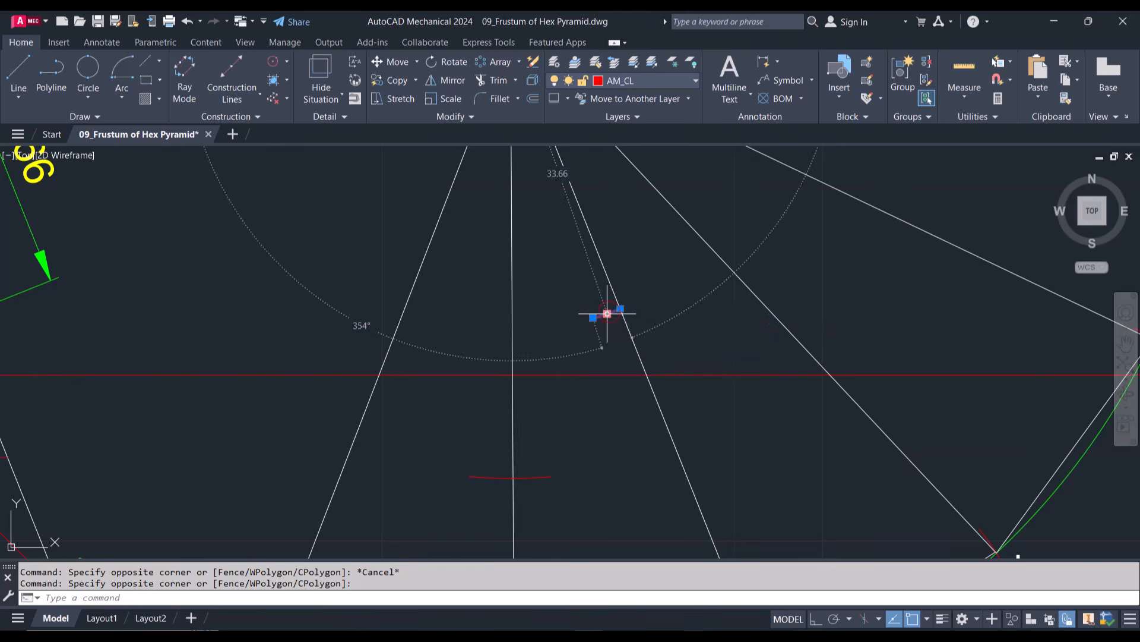
pyautogui.click(620, 309)
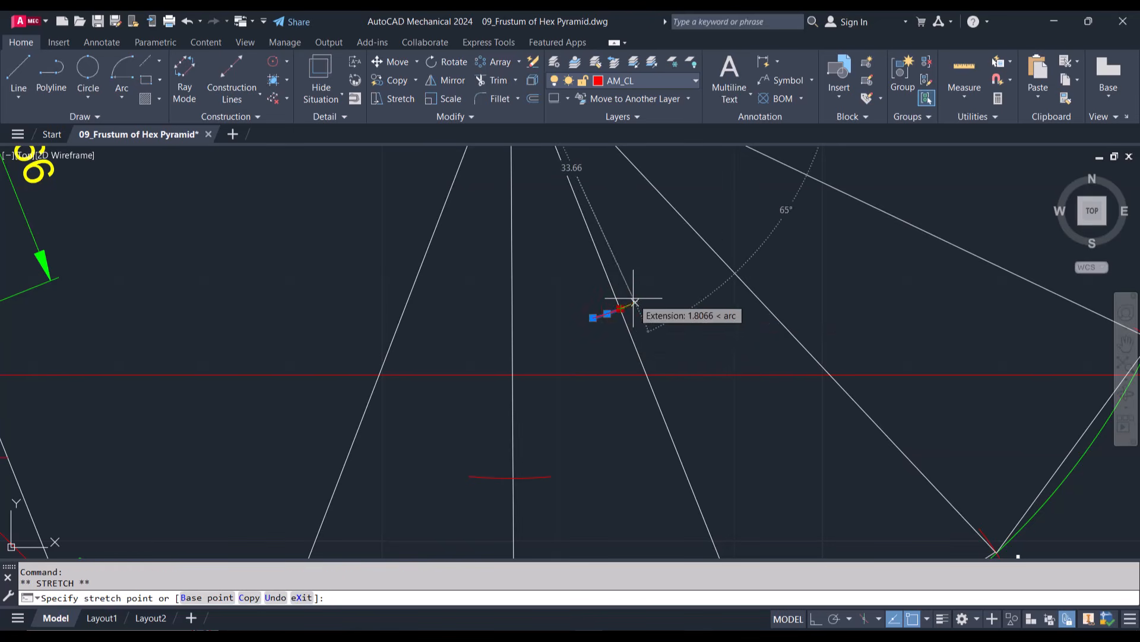
pyautogui.press('Escape')
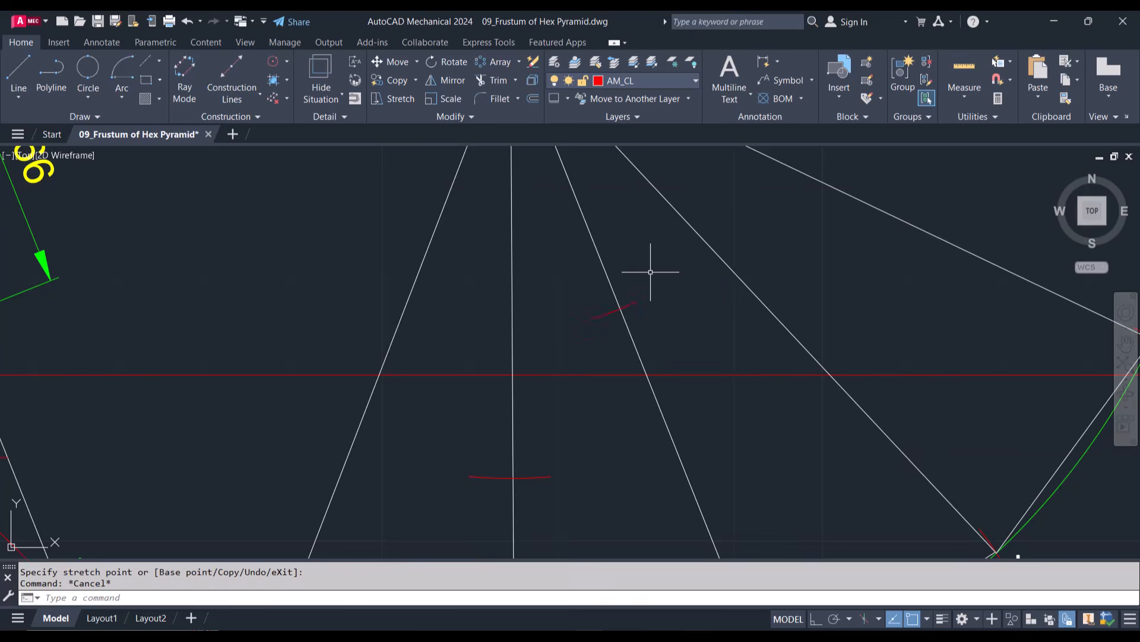
# Step: Draw a short Center, Start, End arc of radius 33.66 about the development's apex o, crossing edge oe
pyautogui.scroll(-3, 657, 267)
pyautogui.scroll(-2, 651, 270)
pyautogui.click(651, 267)
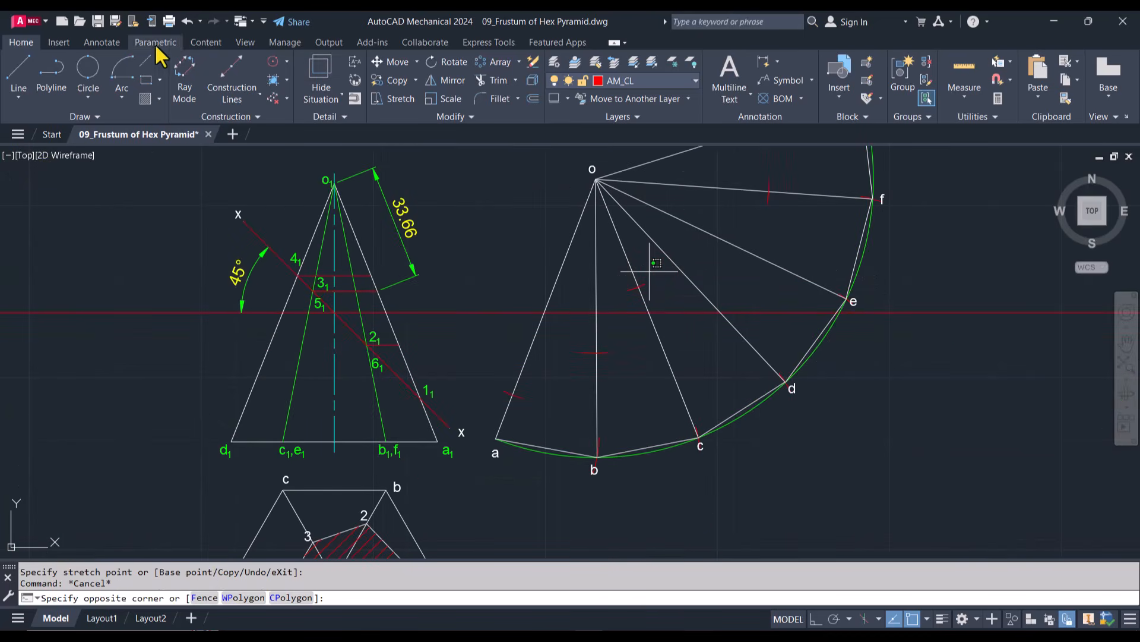
pyautogui.click(122, 74)
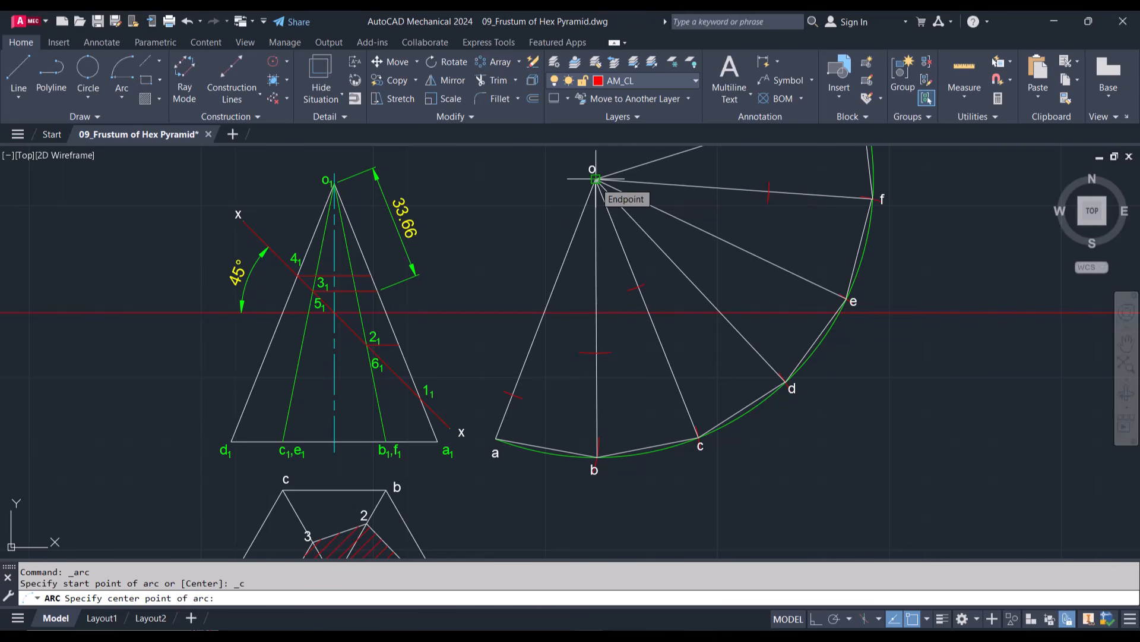
pyautogui.click(596, 179)
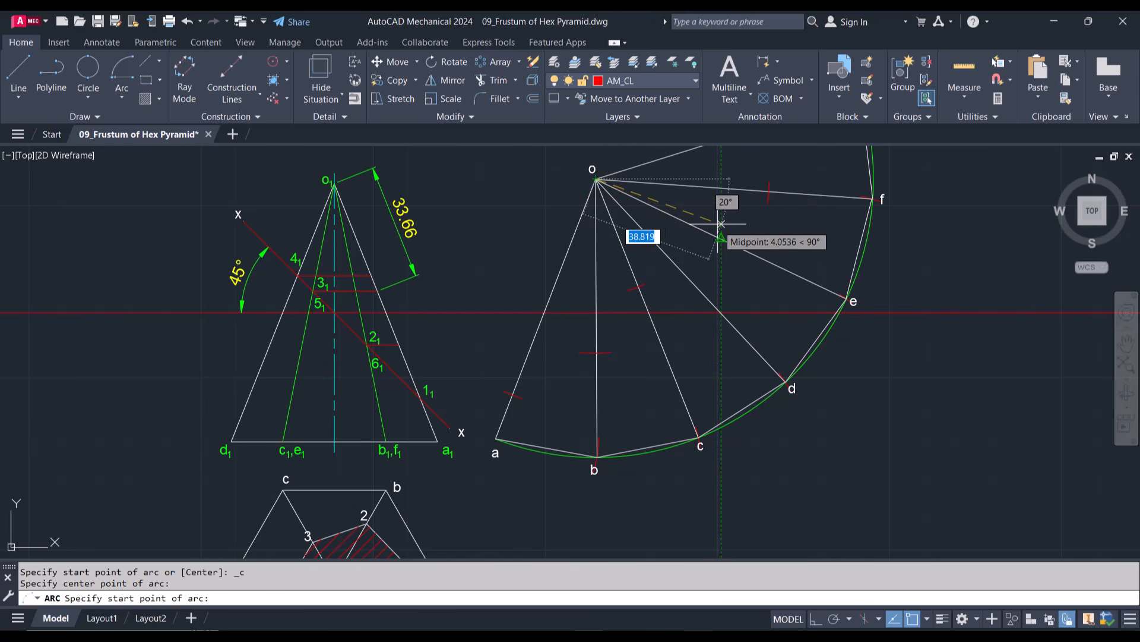
pyautogui.write('33.')
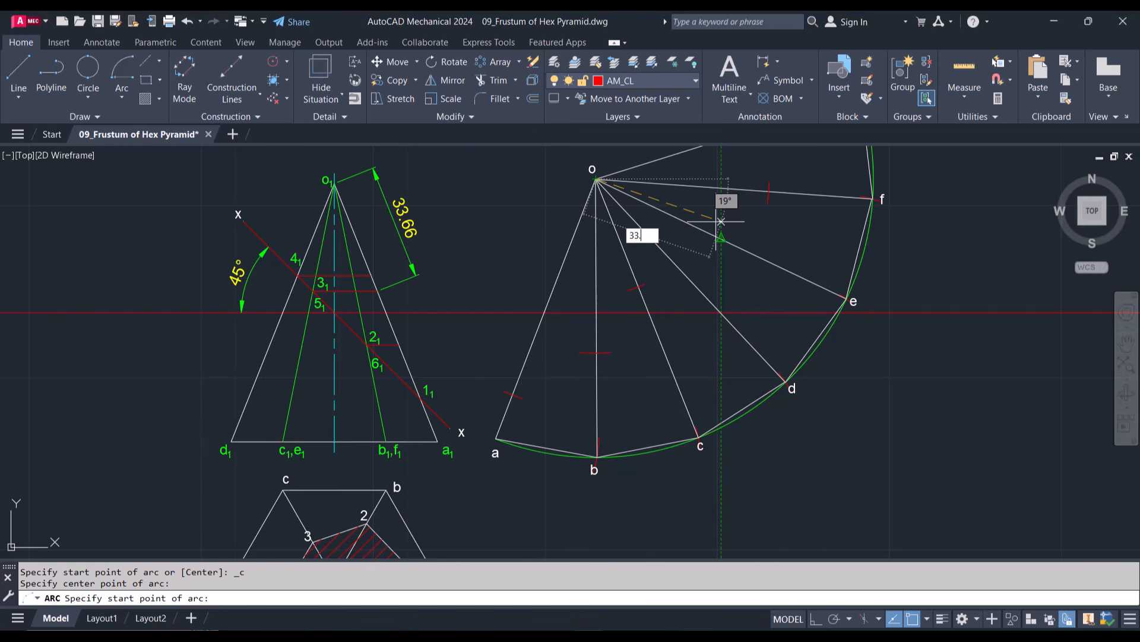
pyautogui.write('66')
pyautogui.press('Return')
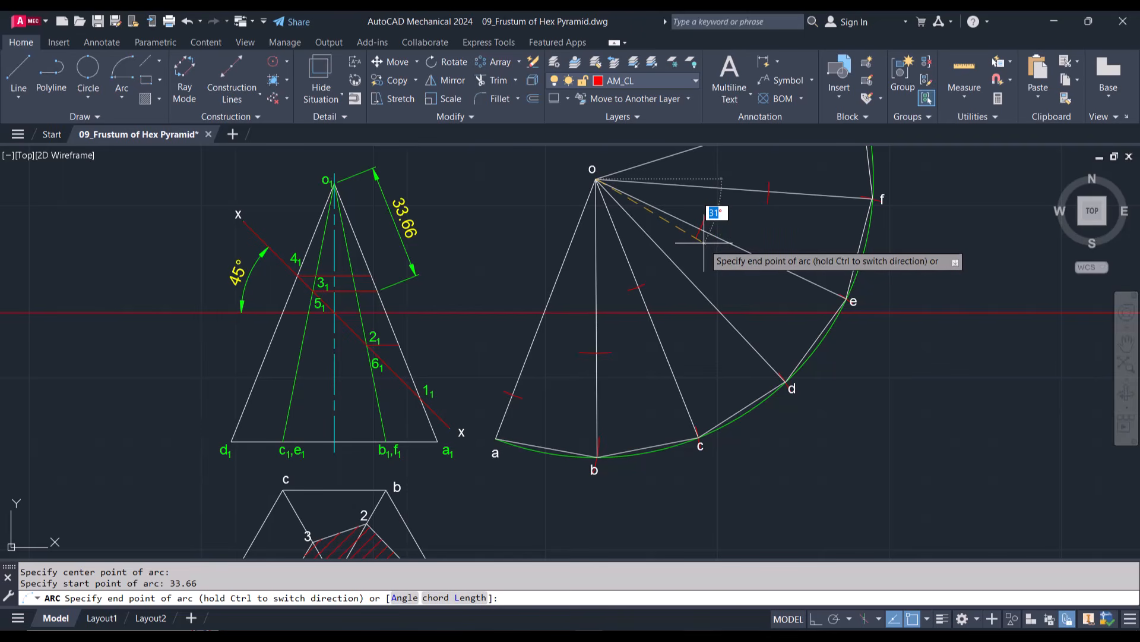
pyautogui.click(703, 244)
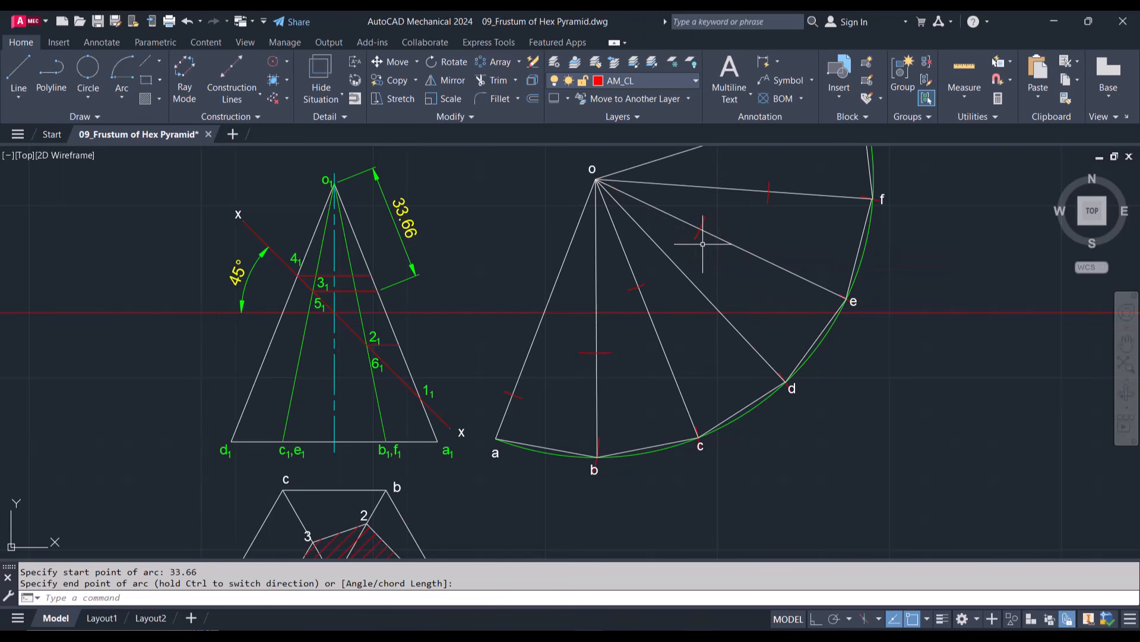
# Step: Stretch the aligned dimension's lower extension point to where the horizontal line from 4₁ meets slant edge o₁a₁
pyautogui.scroll(4, 383, 282)
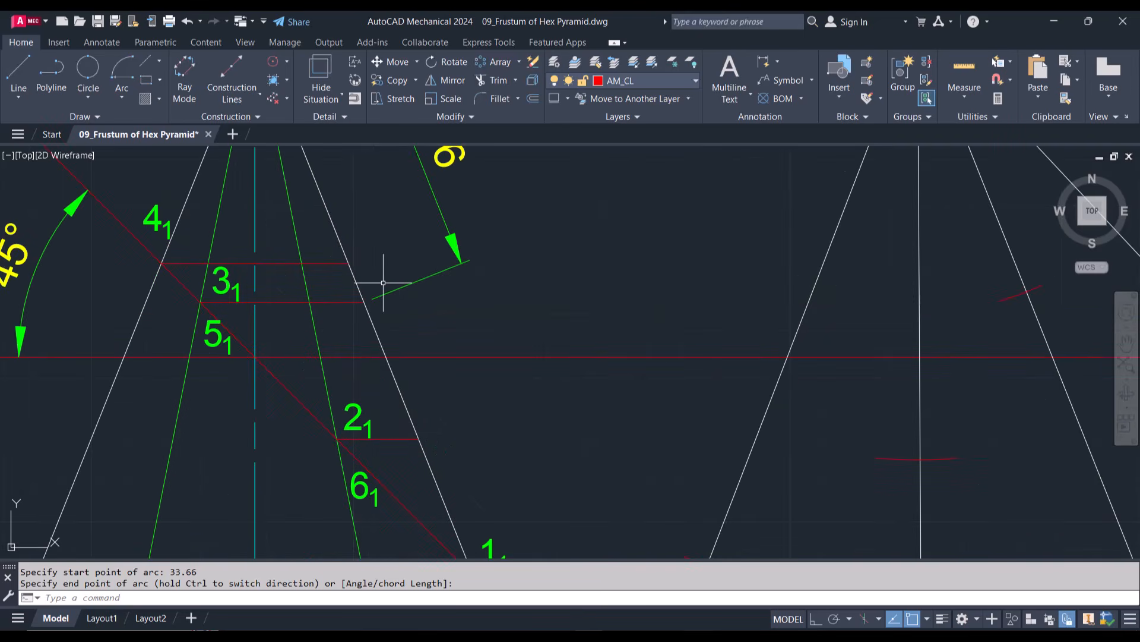
pyautogui.click(393, 290)
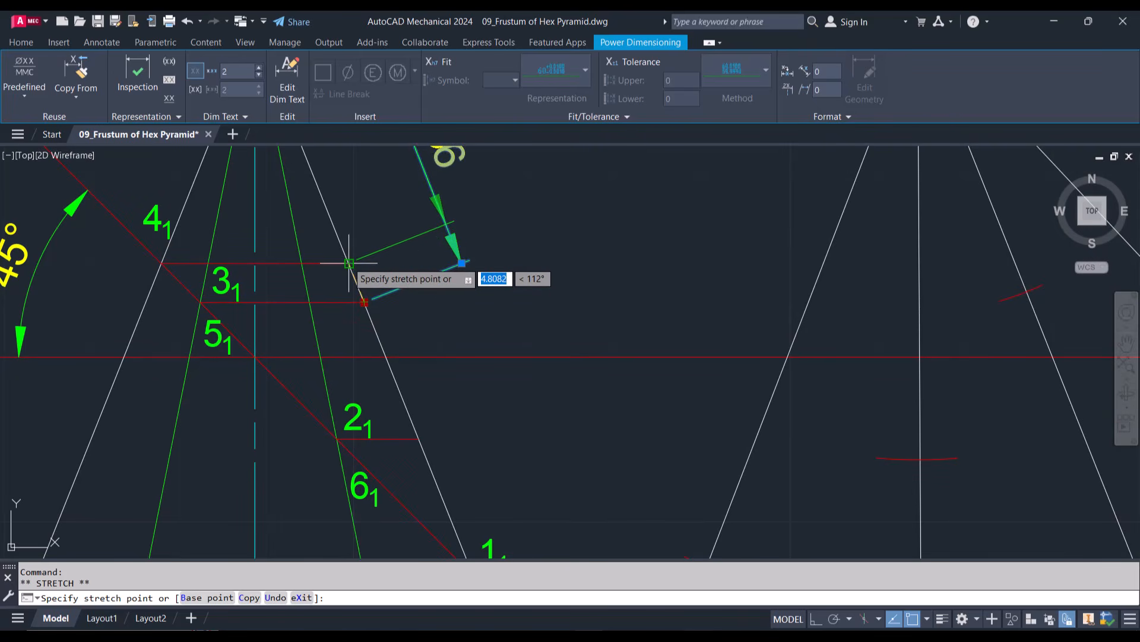
pyautogui.scroll(8, 349, 263)
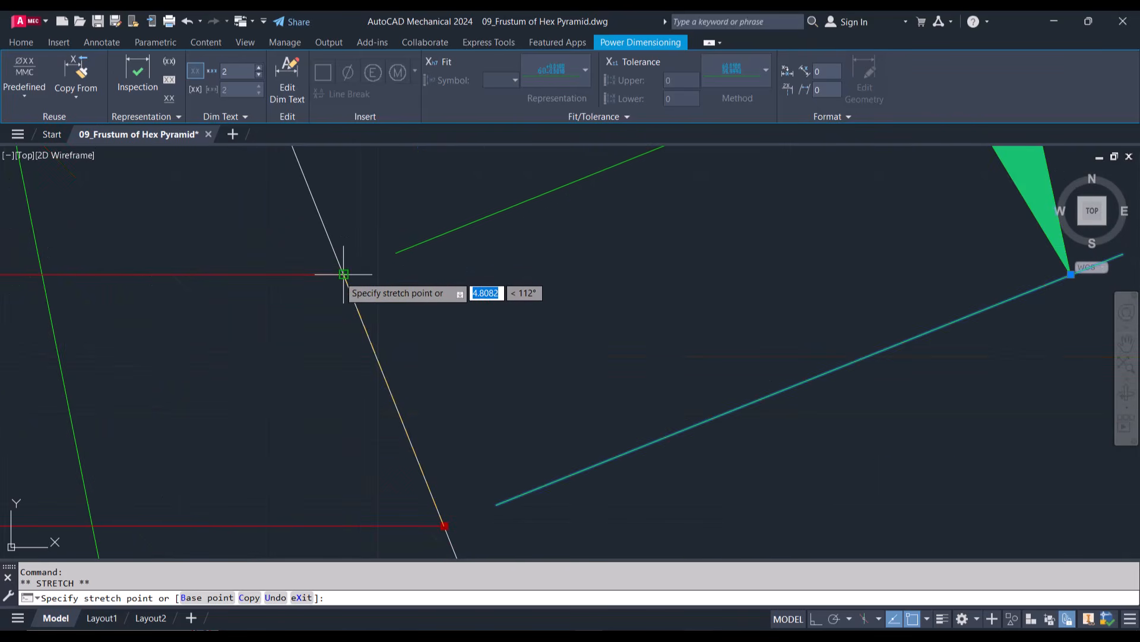
pyautogui.scroll(-8, 343, 274)
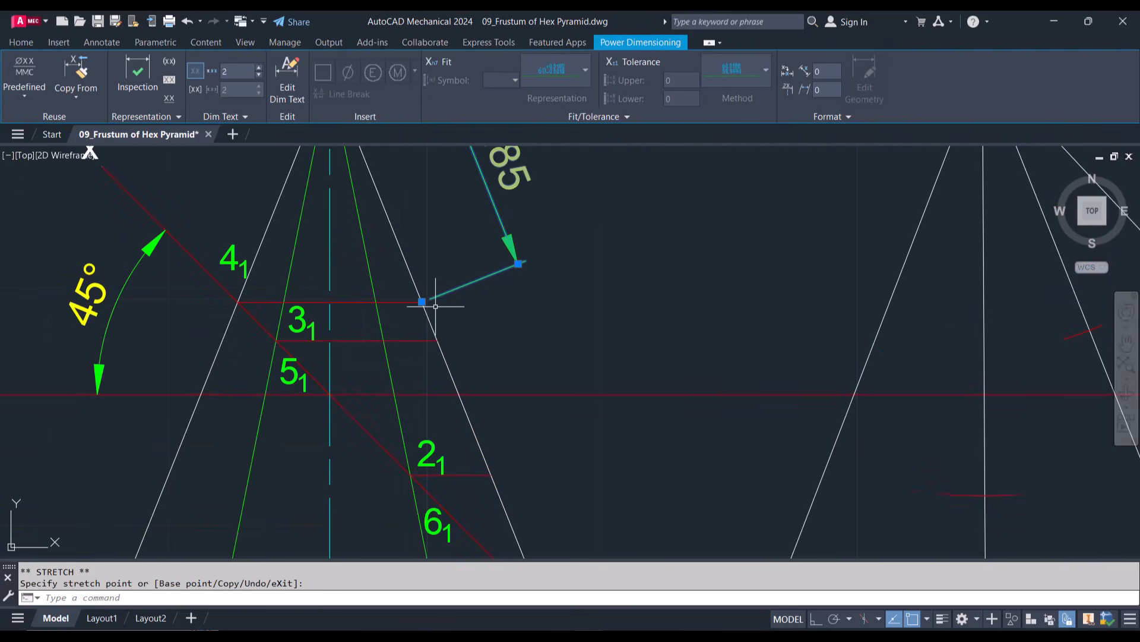
pyautogui.scroll(8, 453, 257)
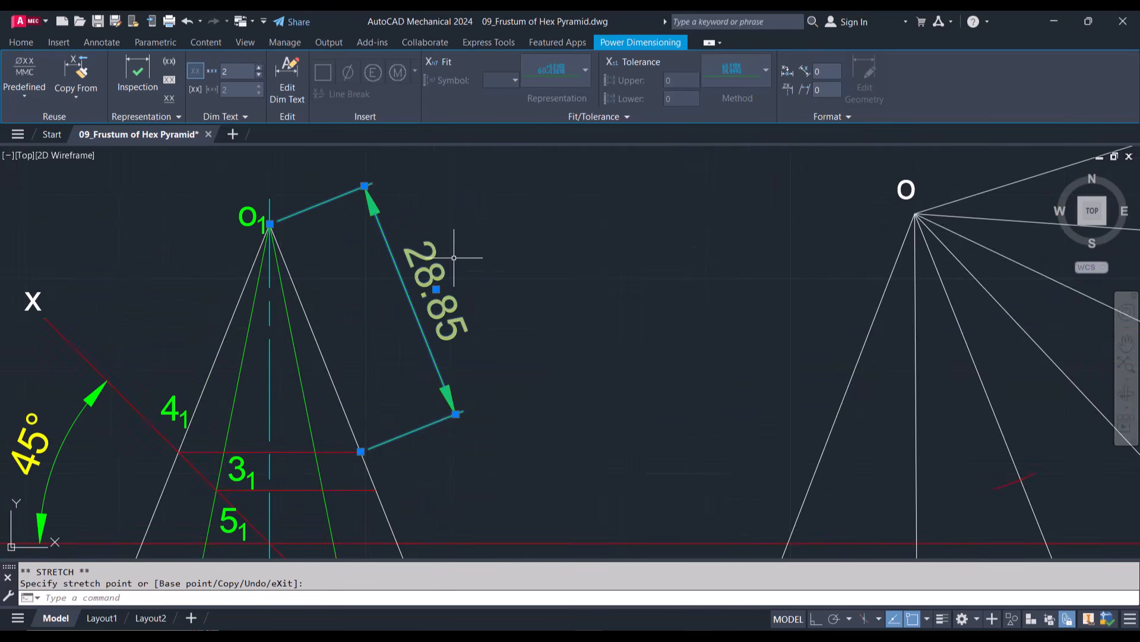
pyautogui.scroll(-8, 454, 258)
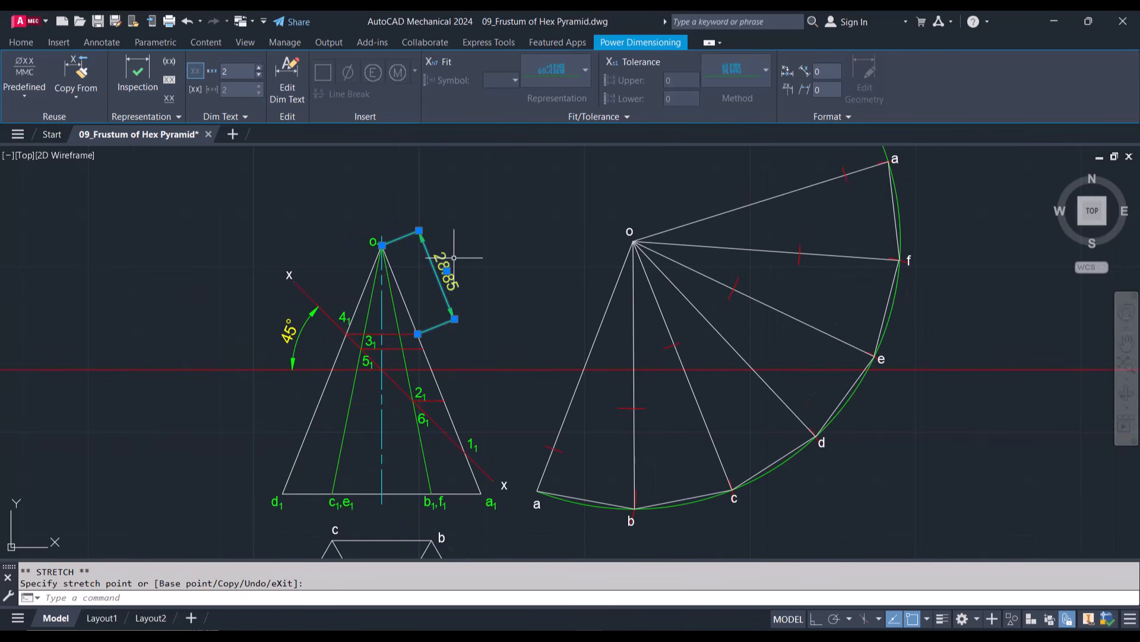
pyautogui.press('Escape')
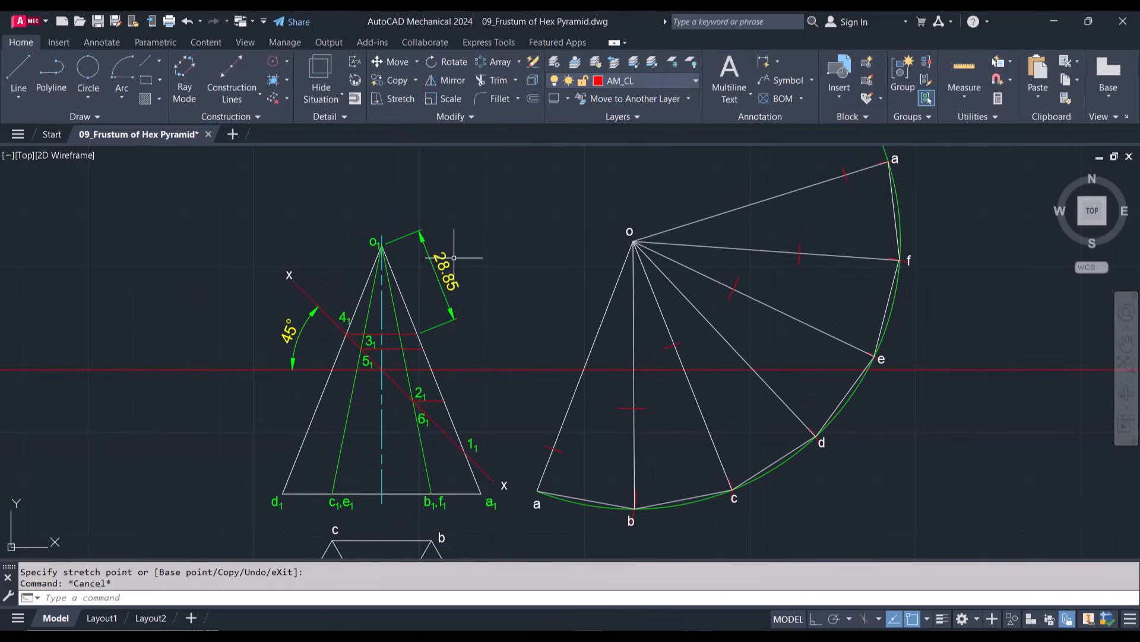
# Step: Draw a short Center, Start, End arc of radius 28.85 about the development's apex o, crossing edge od
pyautogui.click(122, 77)
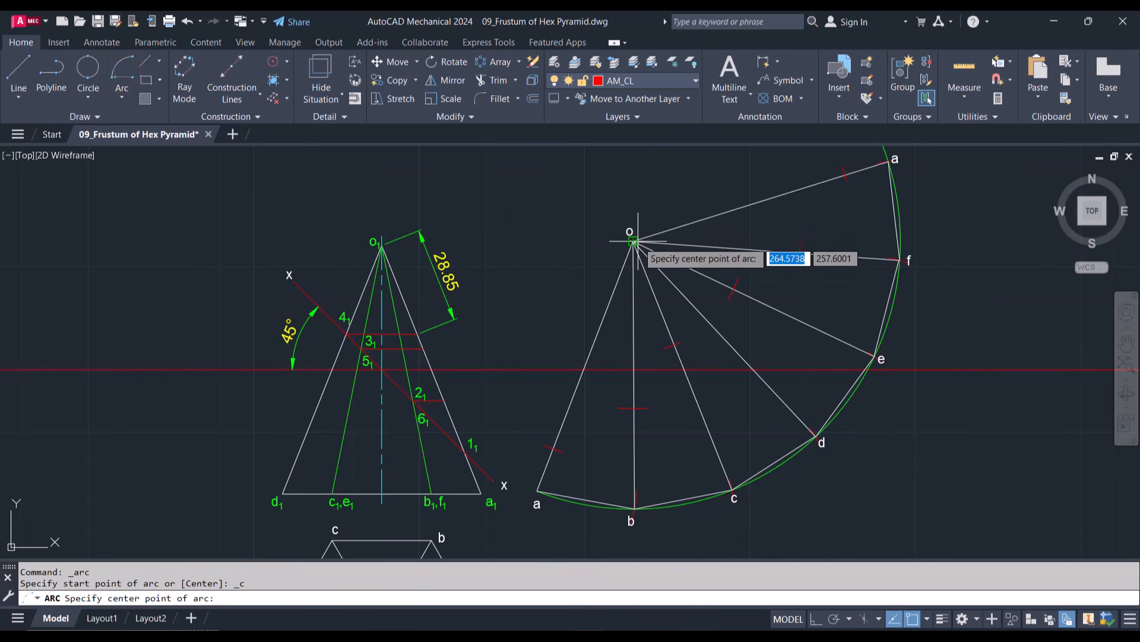
pyautogui.scroll(6, 641, 239)
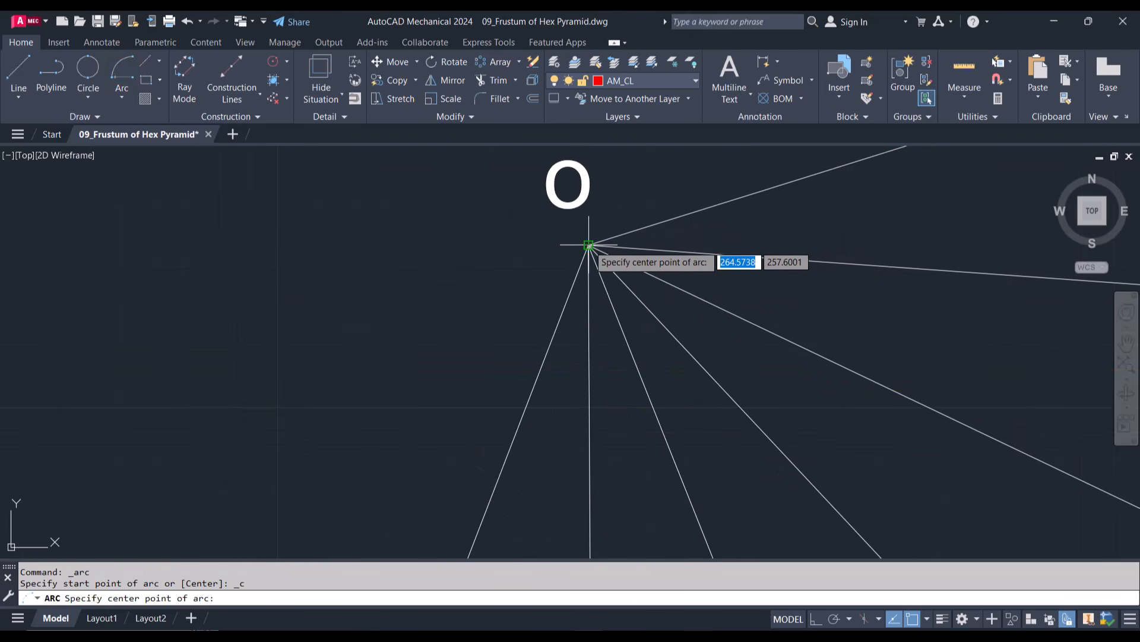
pyautogui.scroll(5, 591, 245)
pyautogui.click(561, 241)
pyautogui.scroll(-1, 562, 242)
pyautogui.scroll(-5, 561, 243)
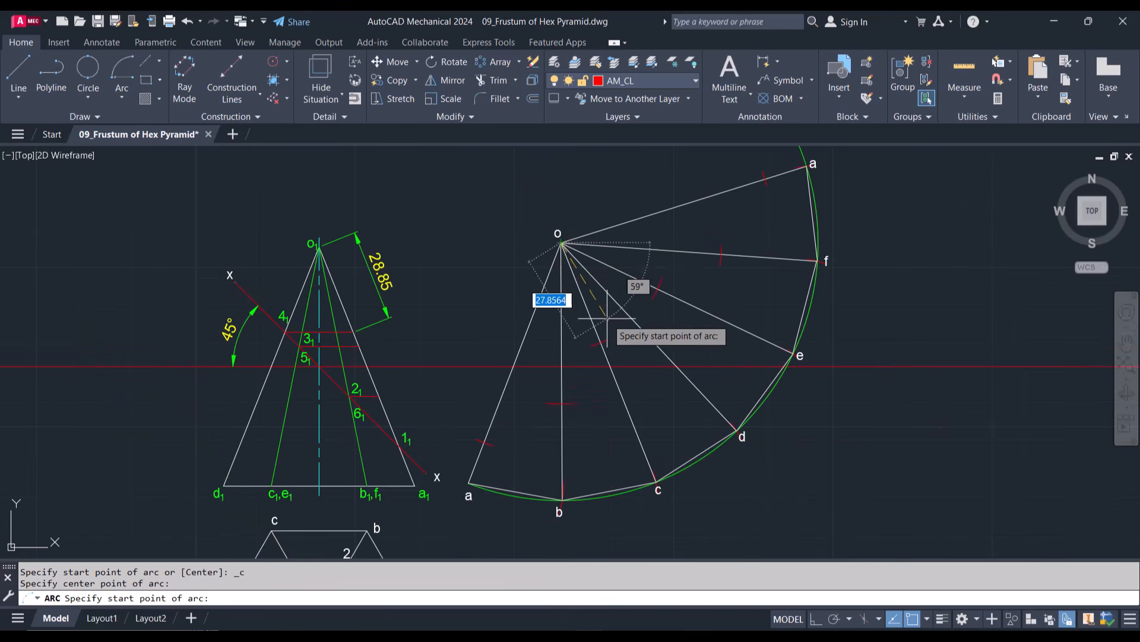
pyautogui.scroll(2, 607, 319)
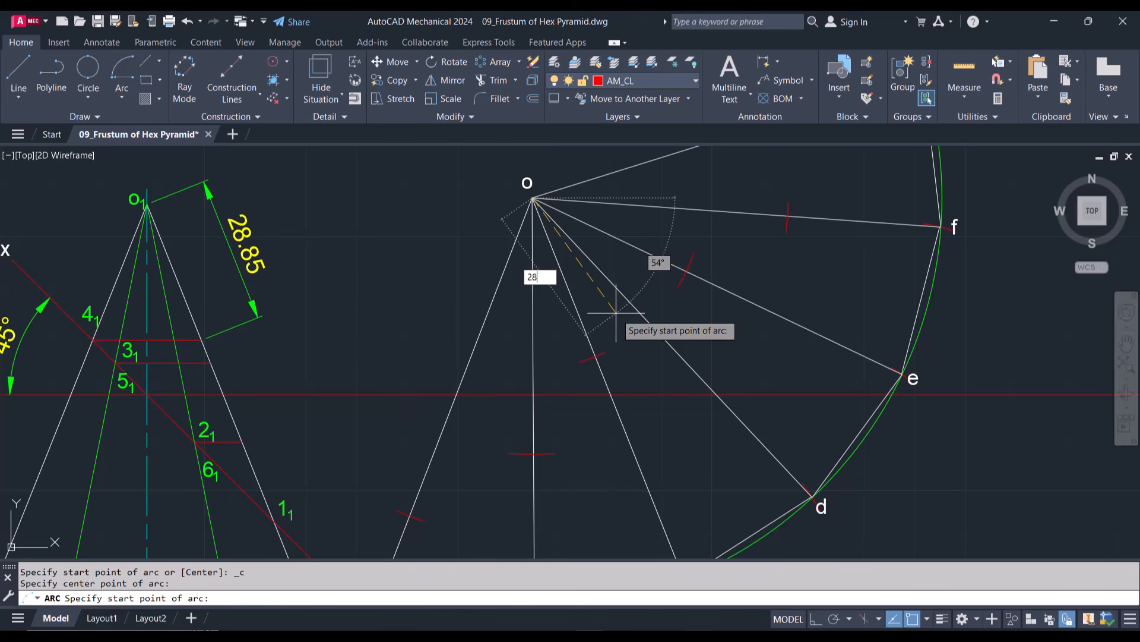
pyautogui.press('Return')
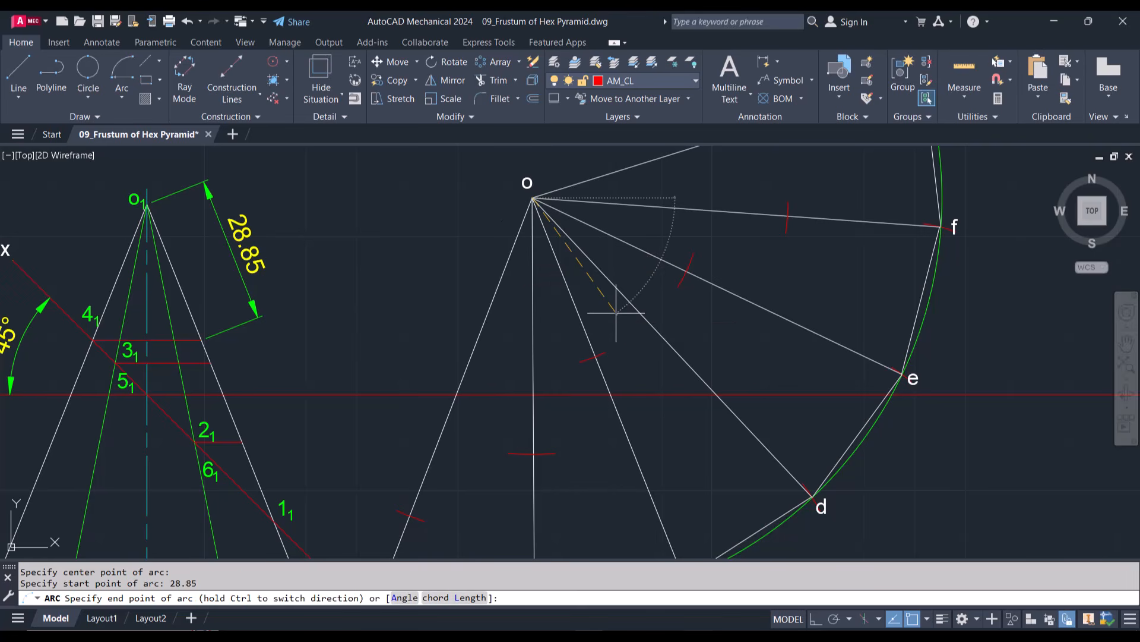
pyautogui.click(646, 288)
pyautogui.scroll(-4, 675, 312)
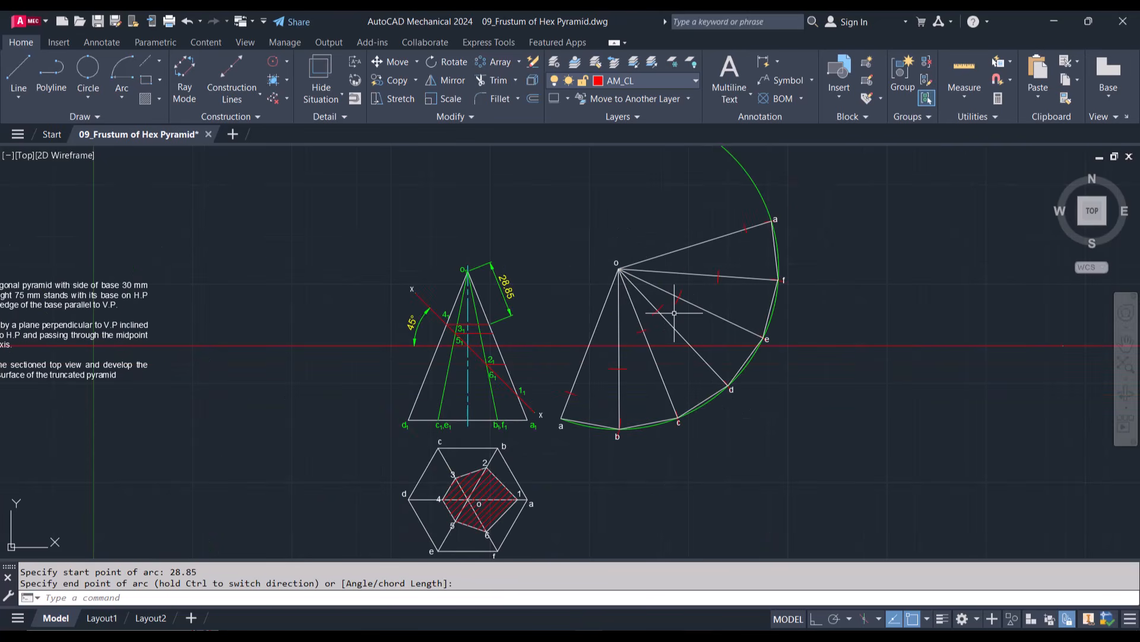
pyautogui.press('Escape')
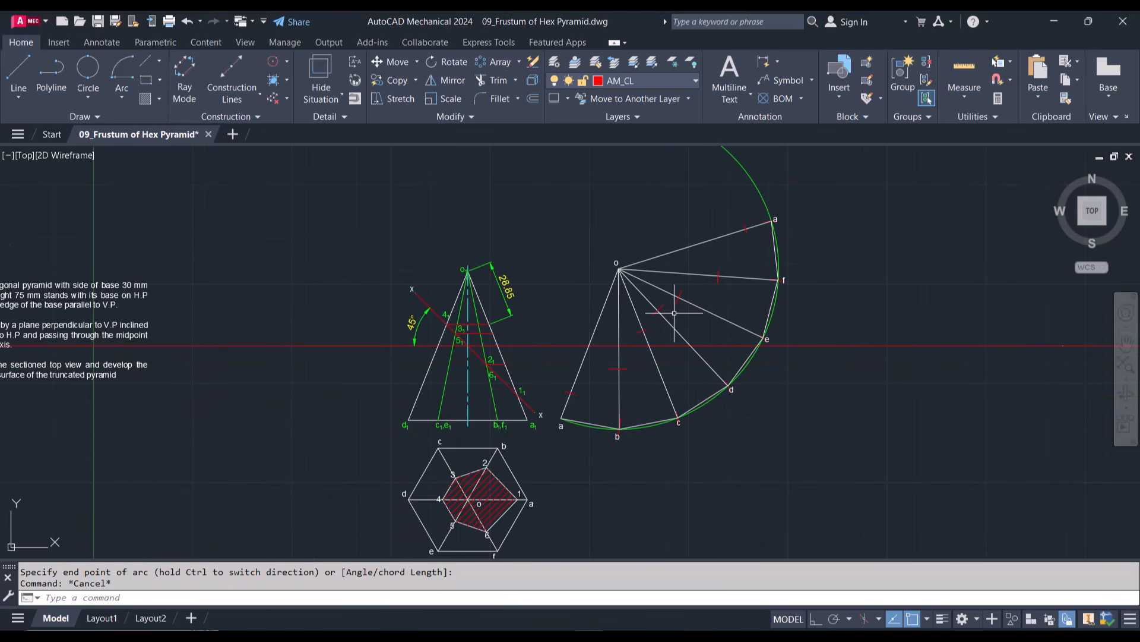
# Step: On layer 0, start a chain of lines from the arc mark on the development's first edge oa through the marks on ob and oc
pyautogui.click(631, 82)
pyautogui.click(624, 98)
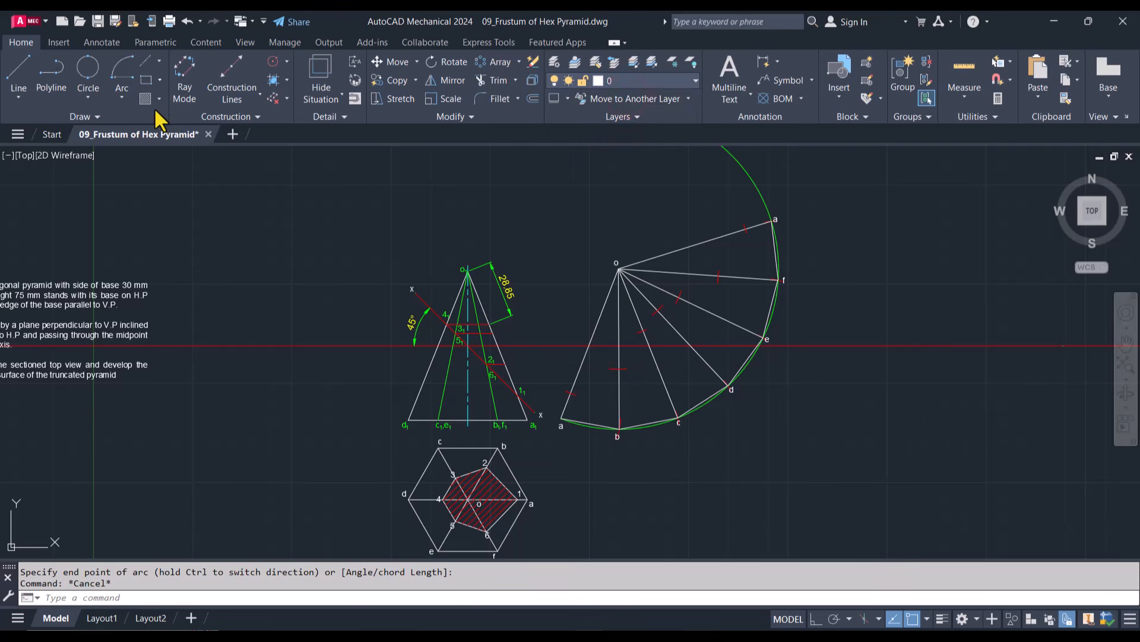
pyautogui.click(18, 74)
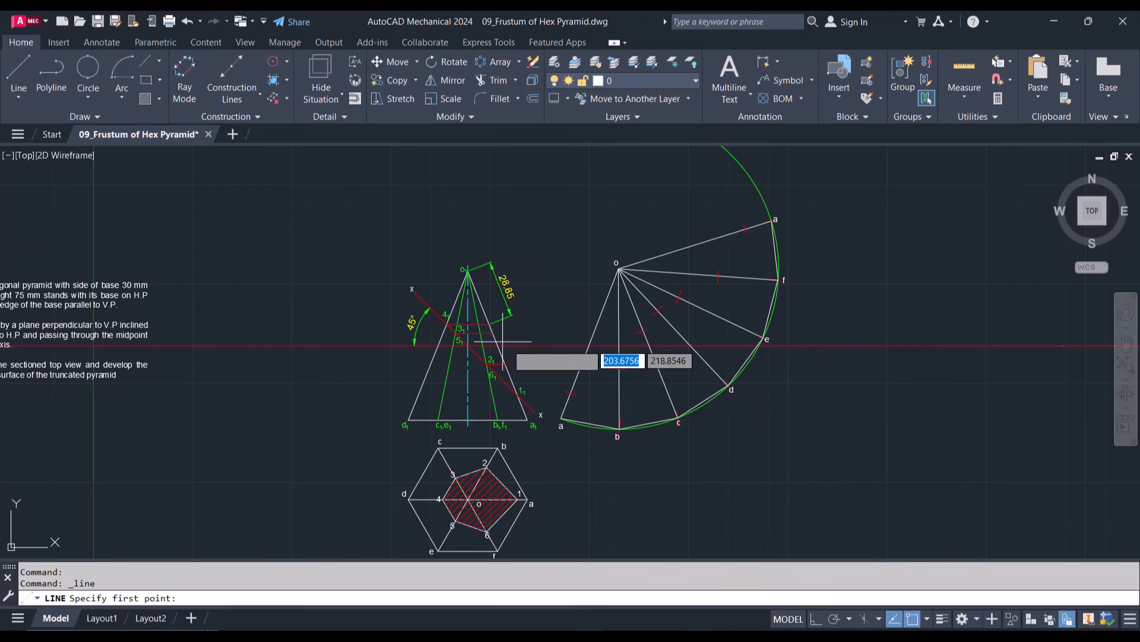
pyautogui.scroll(5, 576, 395)
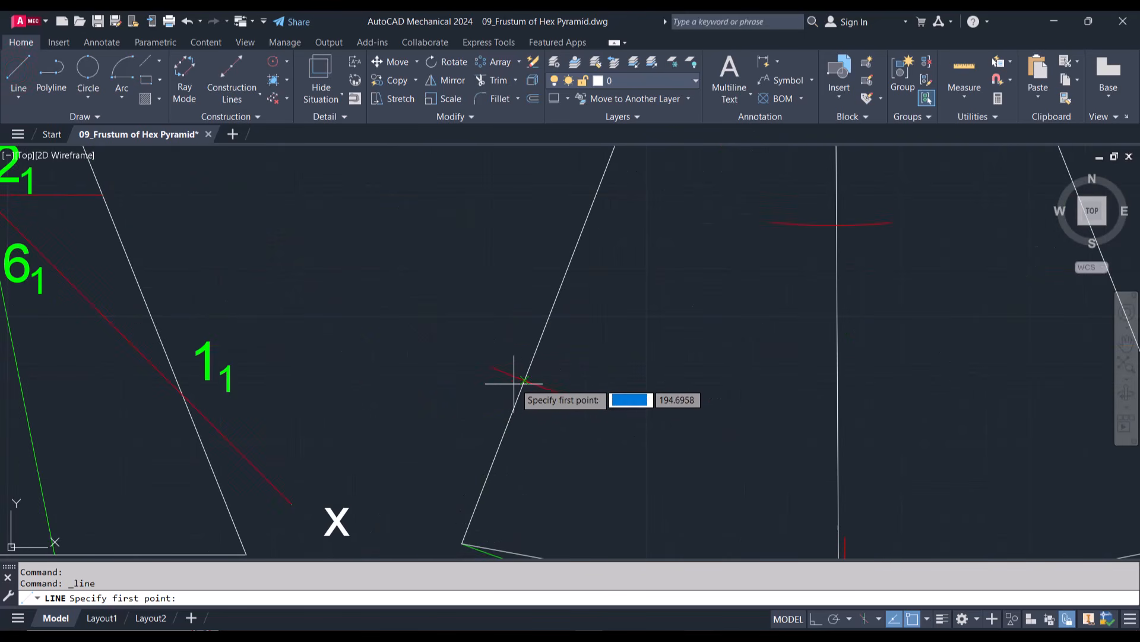
pyautogui.click(525, 379)
pyautogui.scroll(-5, 522, 377)
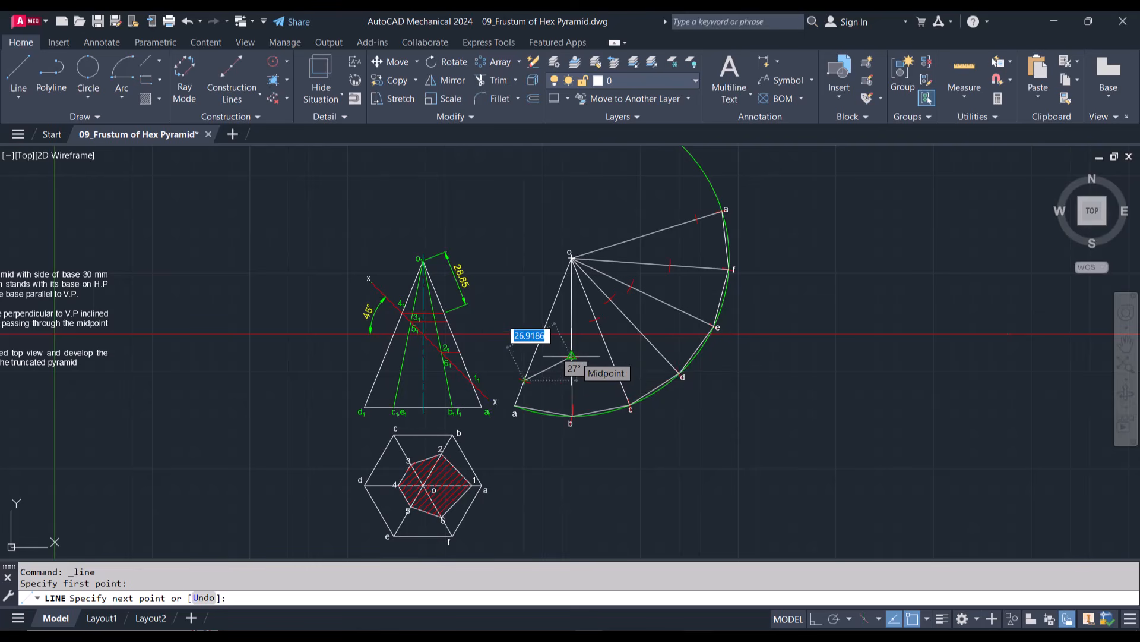
pyautogui.scroll(6, 575, 355)
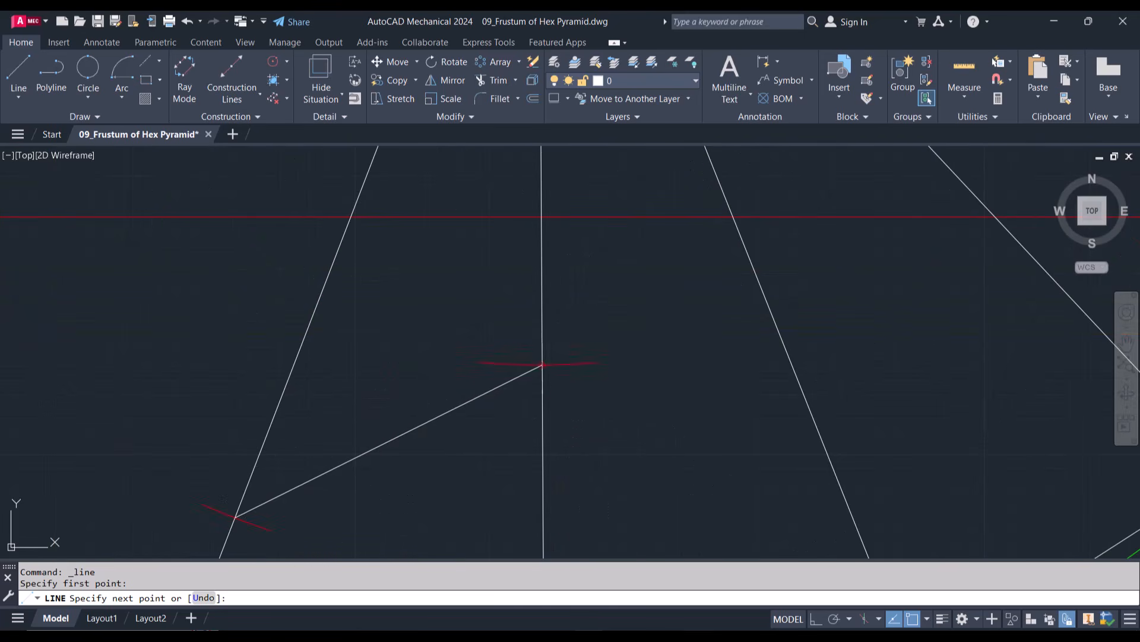
pyautogui.scroll(-5, 542, 364)
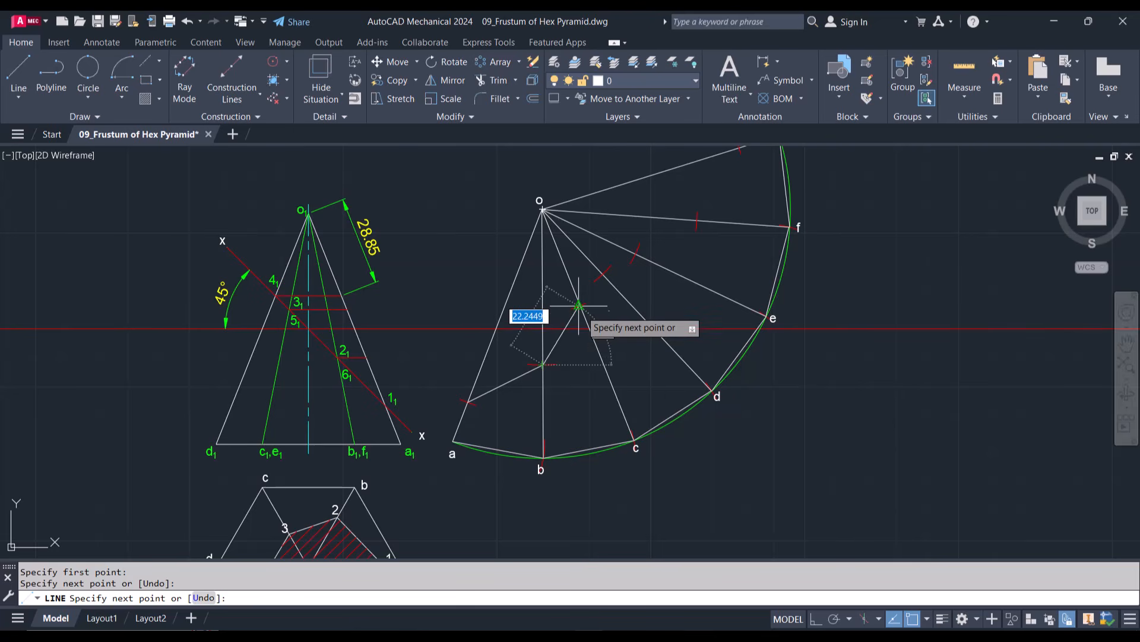
pyautogui.click(580, 306)
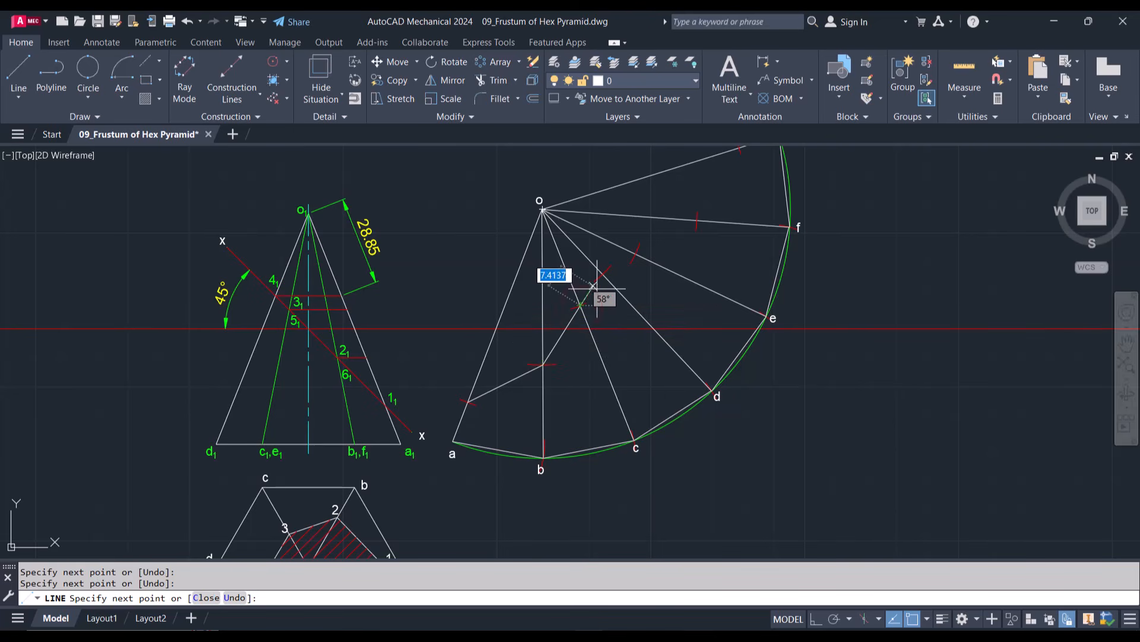
# Step: Continue the line chain from the mark on oc to the arc intersections on edges od and oe
pyautogui.scroll(5, 603, 274)
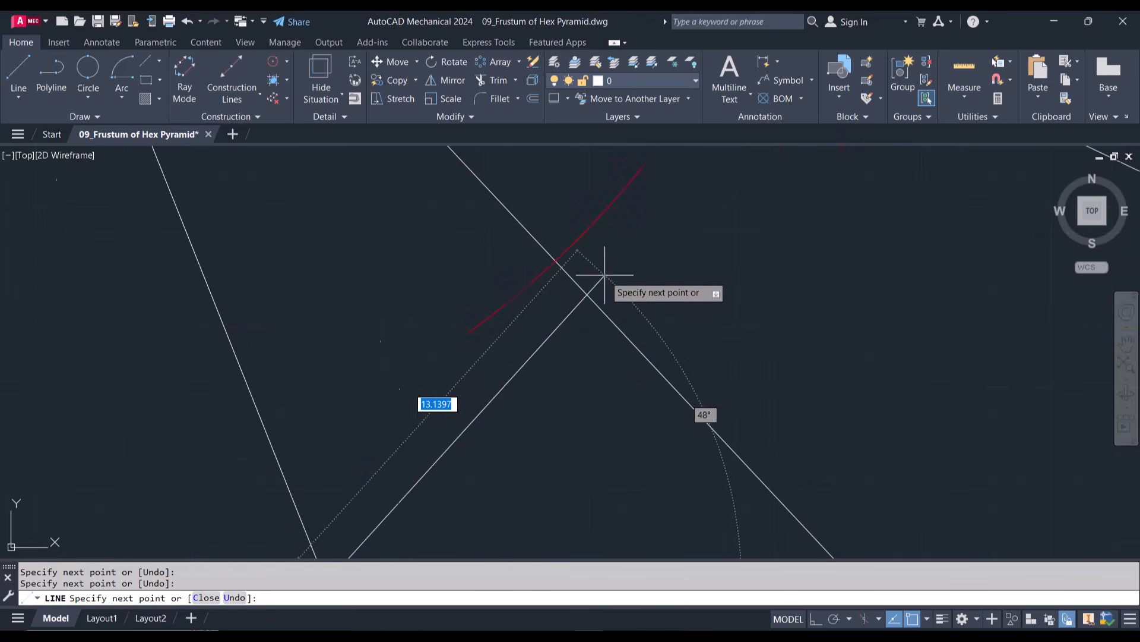
pyautogui.click(555, 260)
pyautogui.scroll(-5, 556, 260)
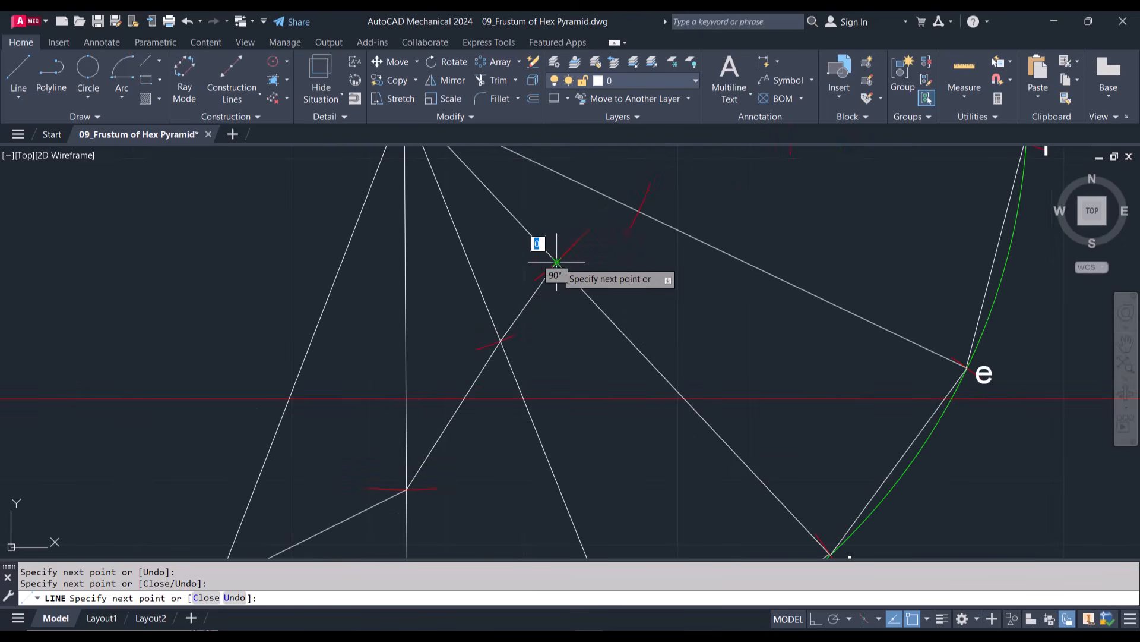
pyautogui.scroll(5, 642, 211)
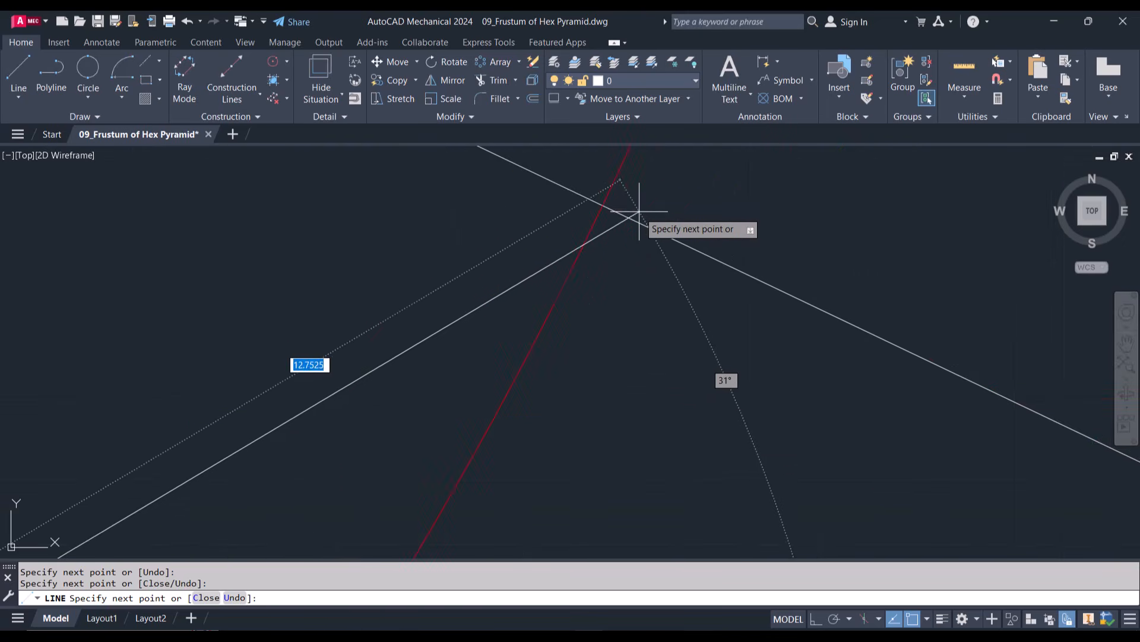
pyautogui.click(603, 205)
pyautogui.scroll(-5, 602, 205)
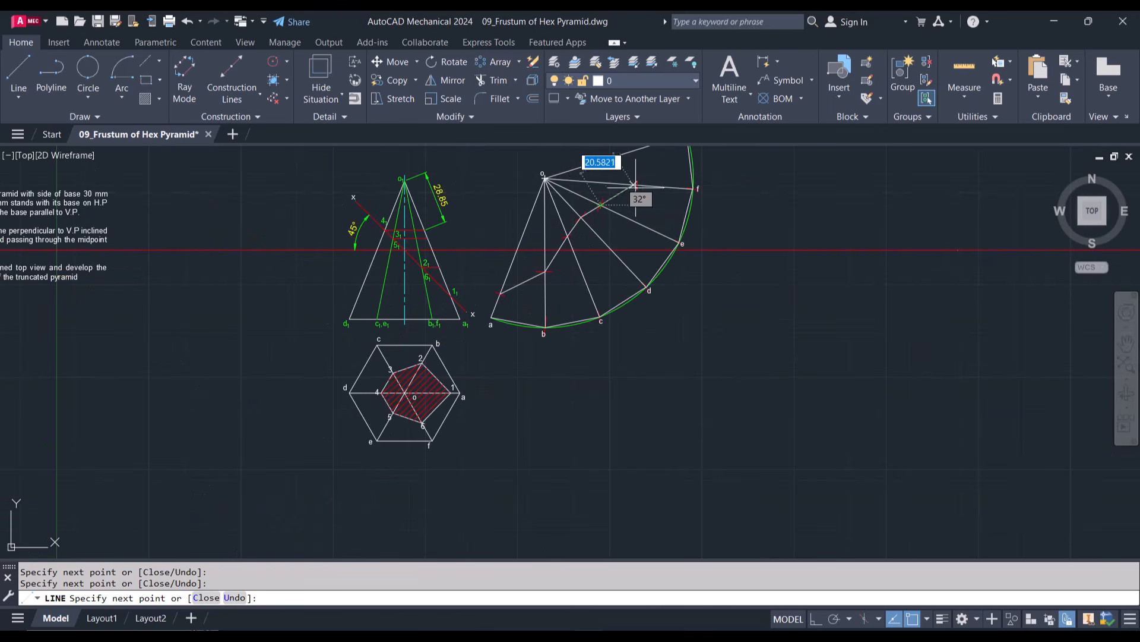
# Step: Extend the line chain from oe to the arc marks on edge of and the last edge oa, and end the line
pyautogui.scroll(5, 634, 181)
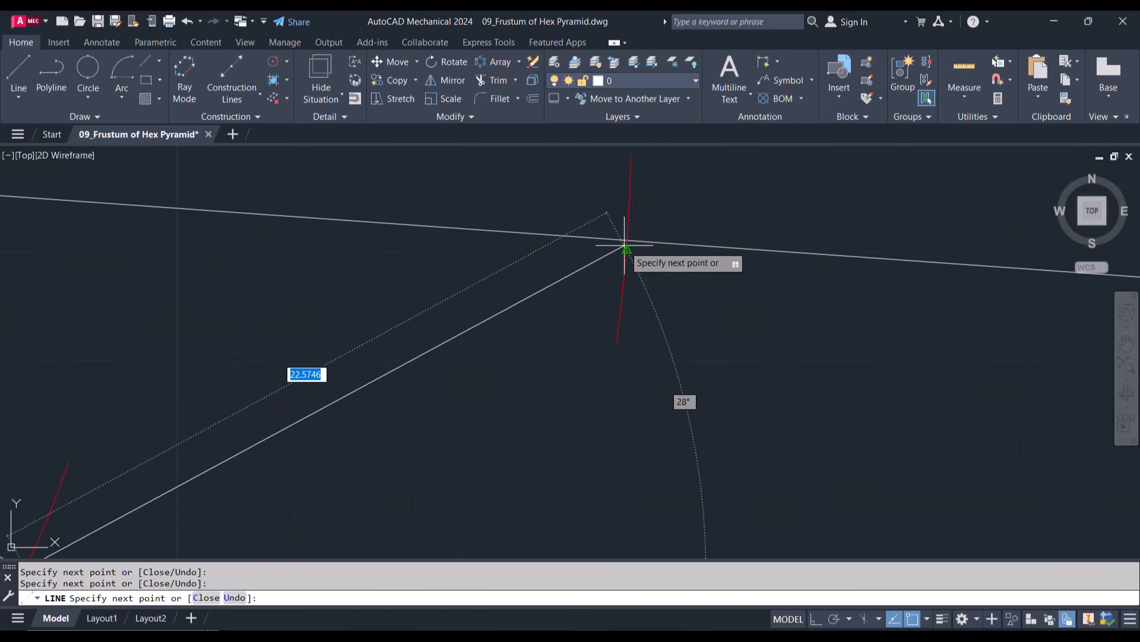
pyautogui.scroll(-5, 621, 243)
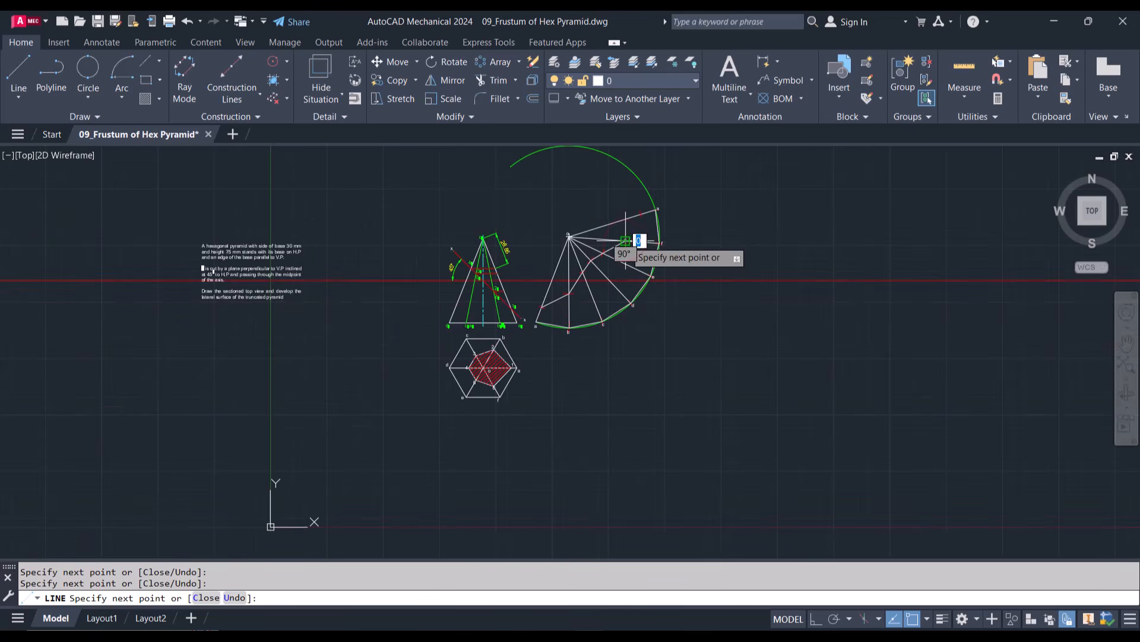
pyautogui.scroll(5, 642, 215)
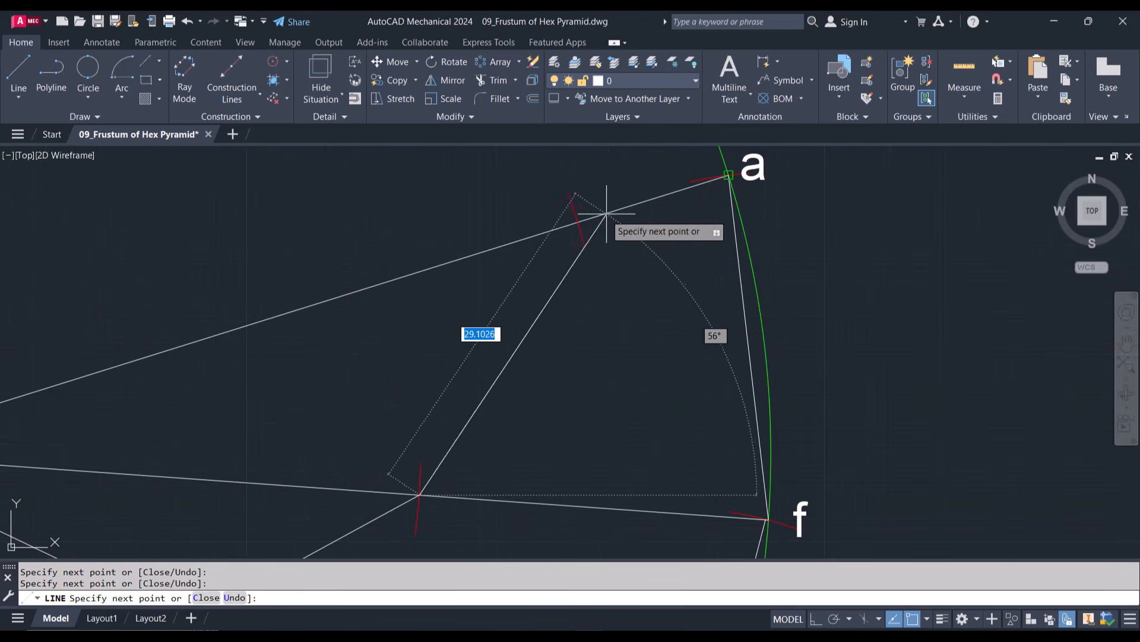
pyautogui.scroll(3, 576, 219)
pyautogui.click(562, 218)
pyautogui.scroll(-3, 561, 214)
pyautogui.scroll(-5, 562, 211)
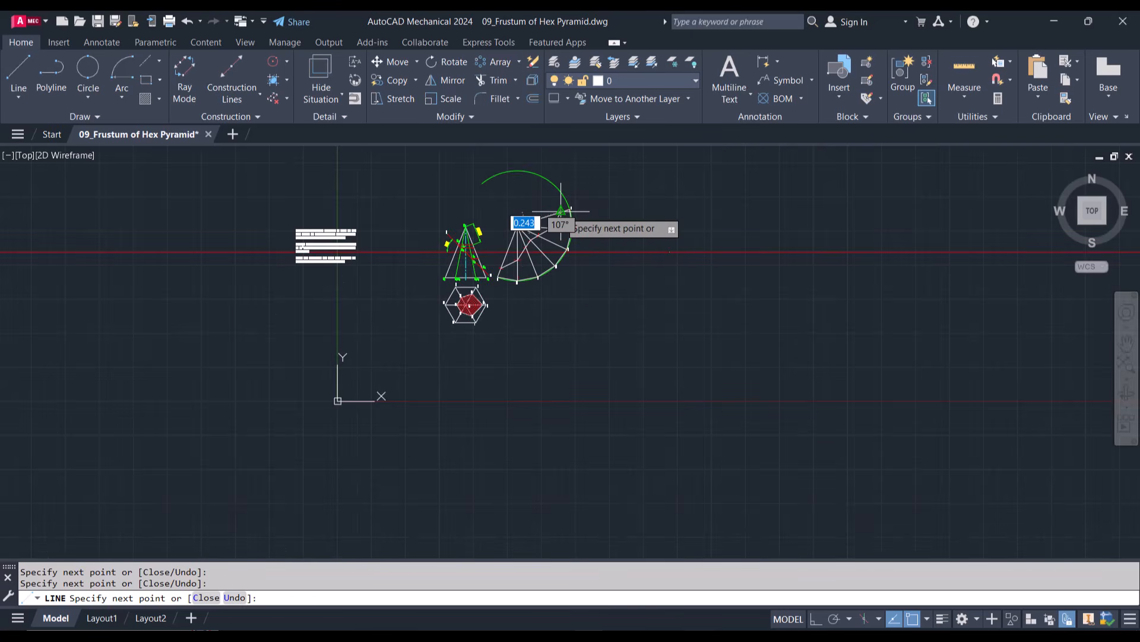
pyautogui.press('Escape')
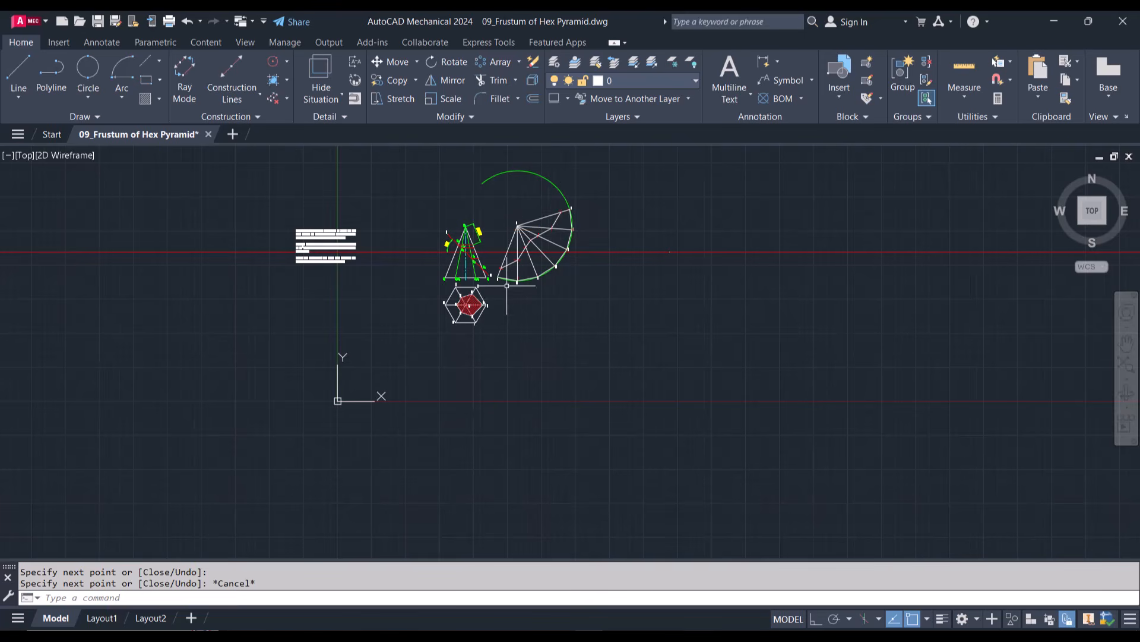
# Step: Copy the label a with object snap off, placing copies beside the cut points on the development's first edge oa and edge ob
pyautogui.scroll(6, 506, 269)
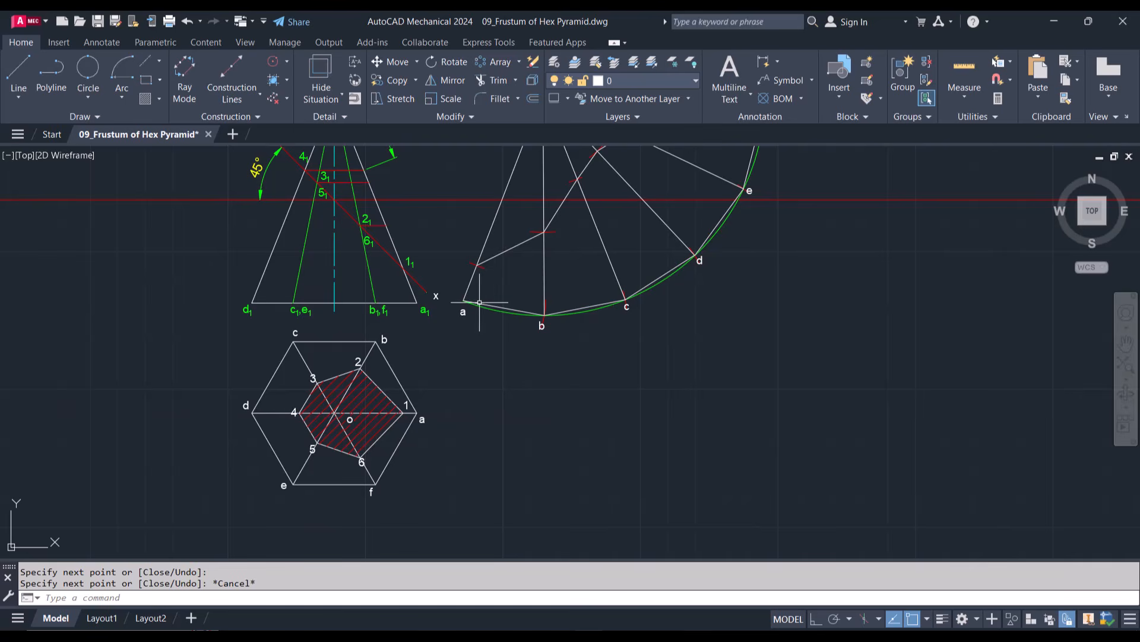
pyautogui.click(463, 312)
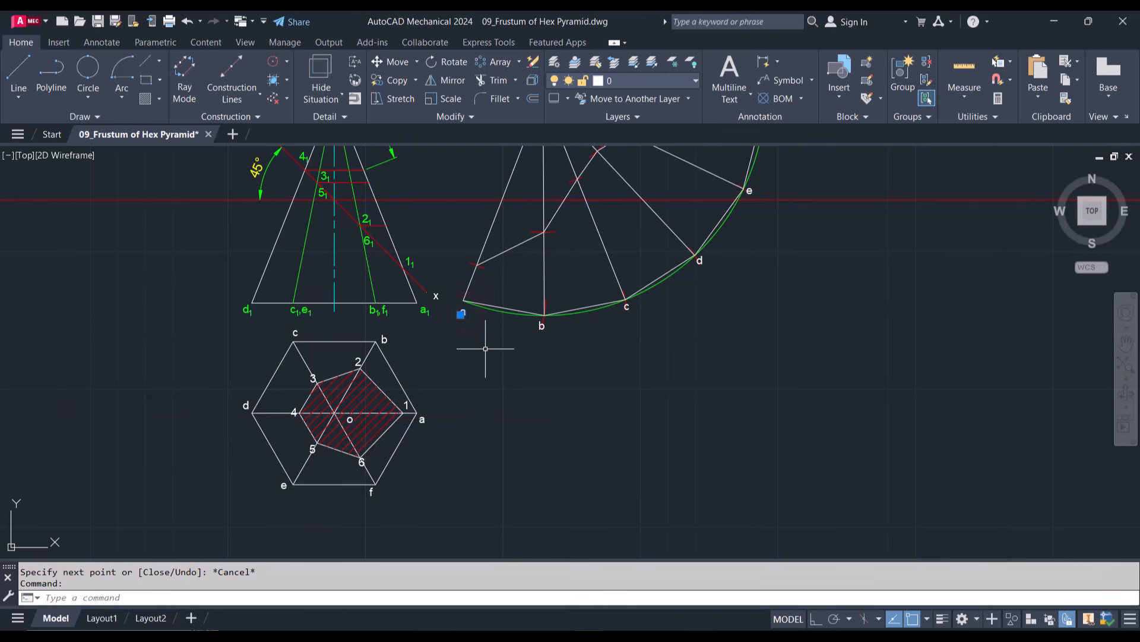
pyautogui.write('co')
pyautogui.press('Return')
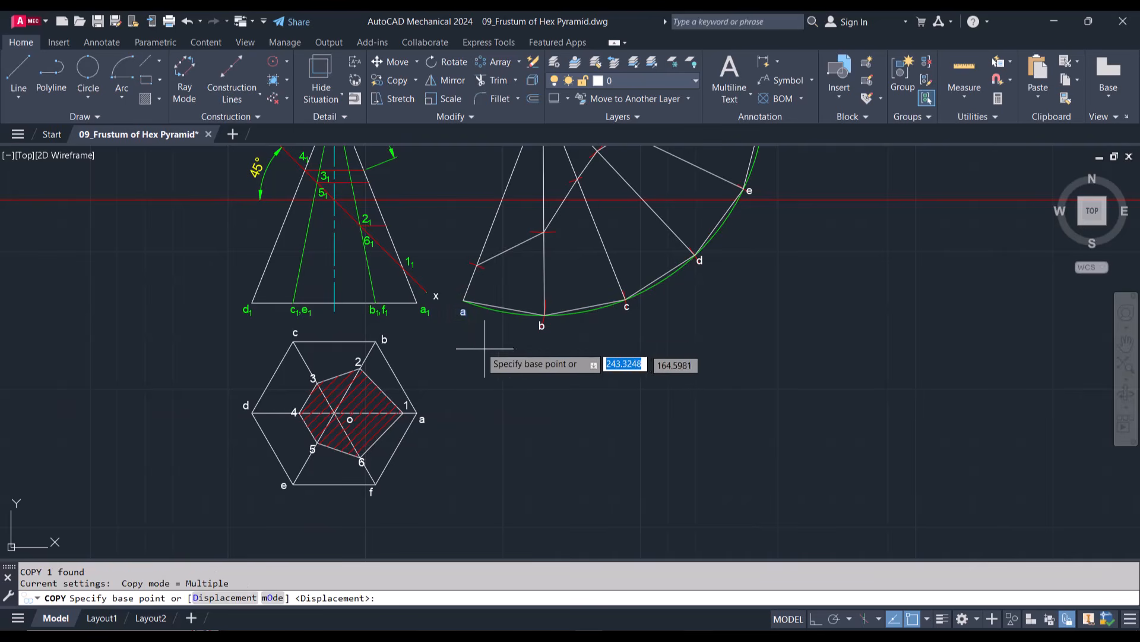
pyautogui.click(464, 317)
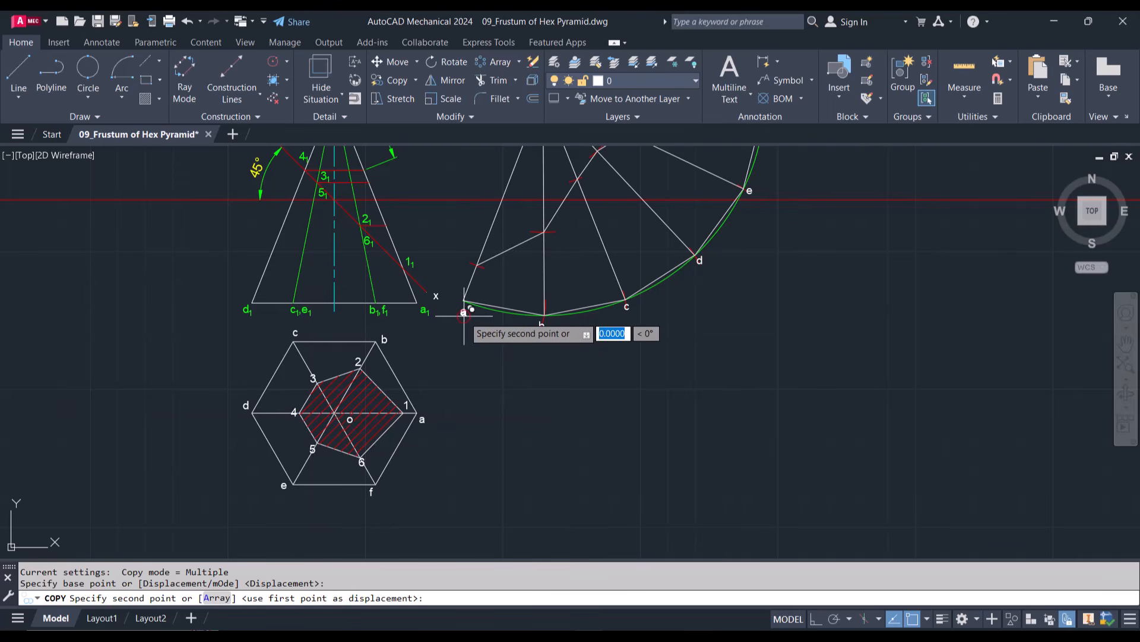
pyautogui.scroll(6, 479, 258)
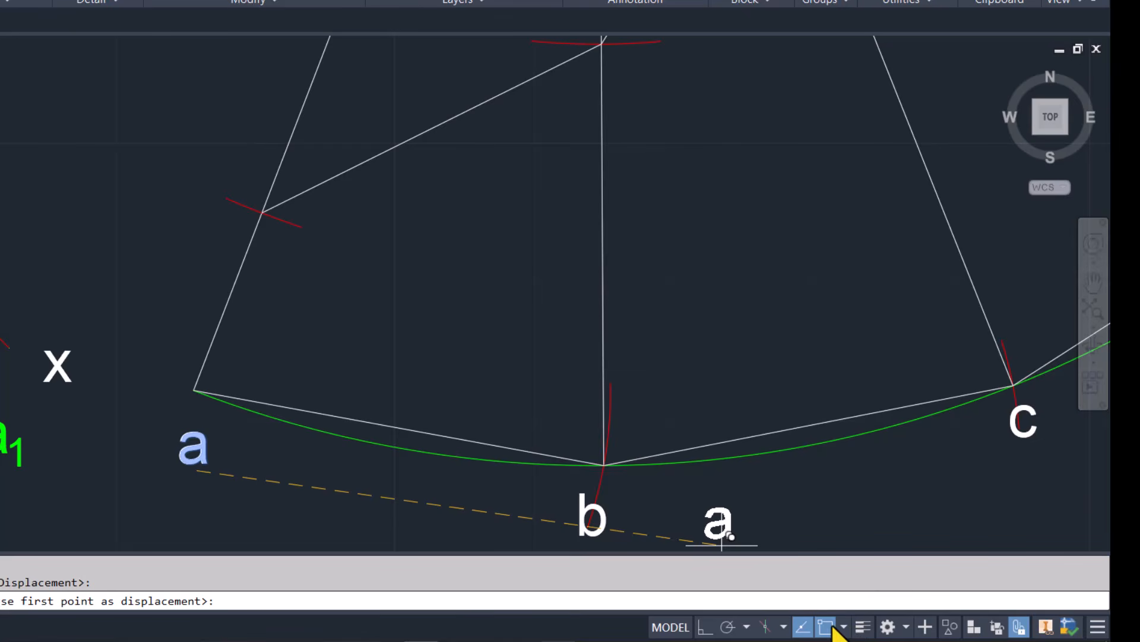
pyautogui.scroll(-5, 420, 291)
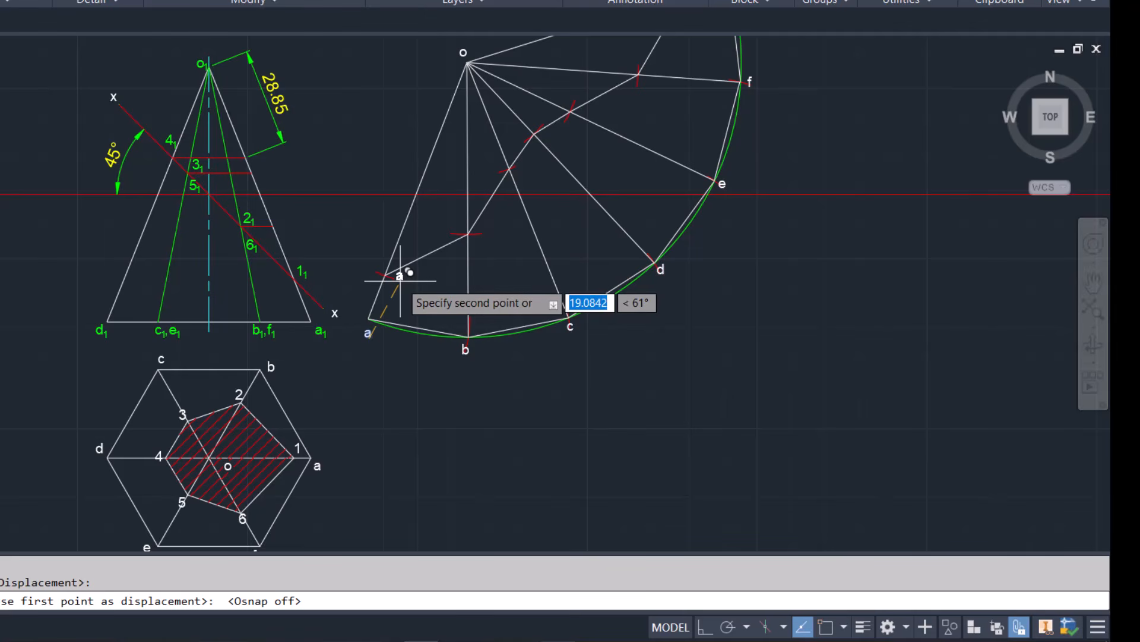
pyautogui.click(401, 280)
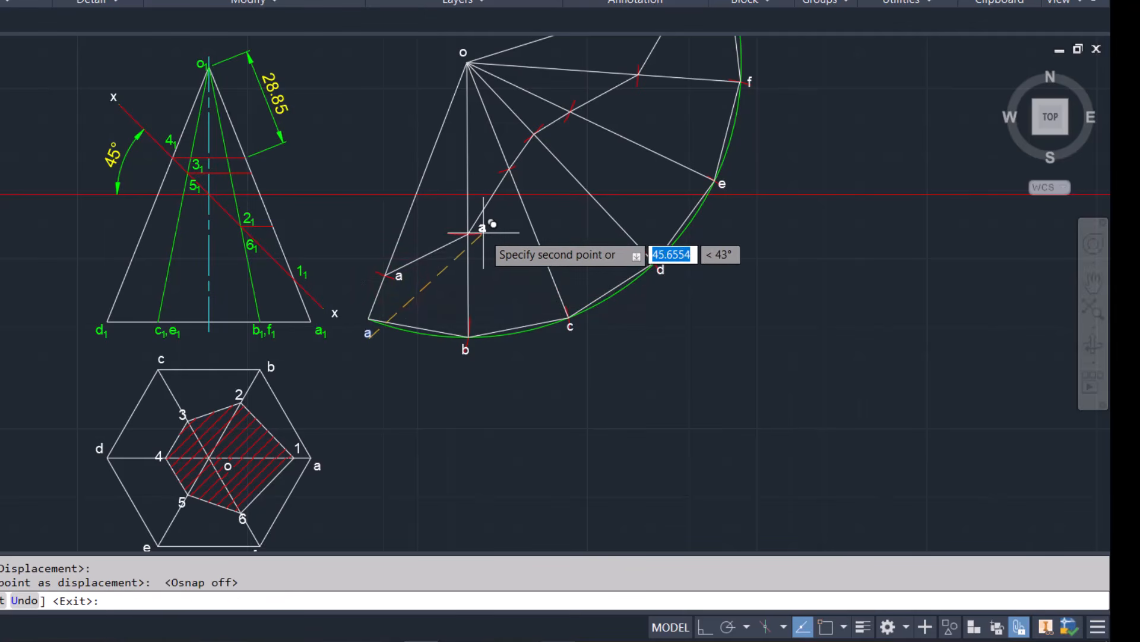
pyautogui.click(472, 239)
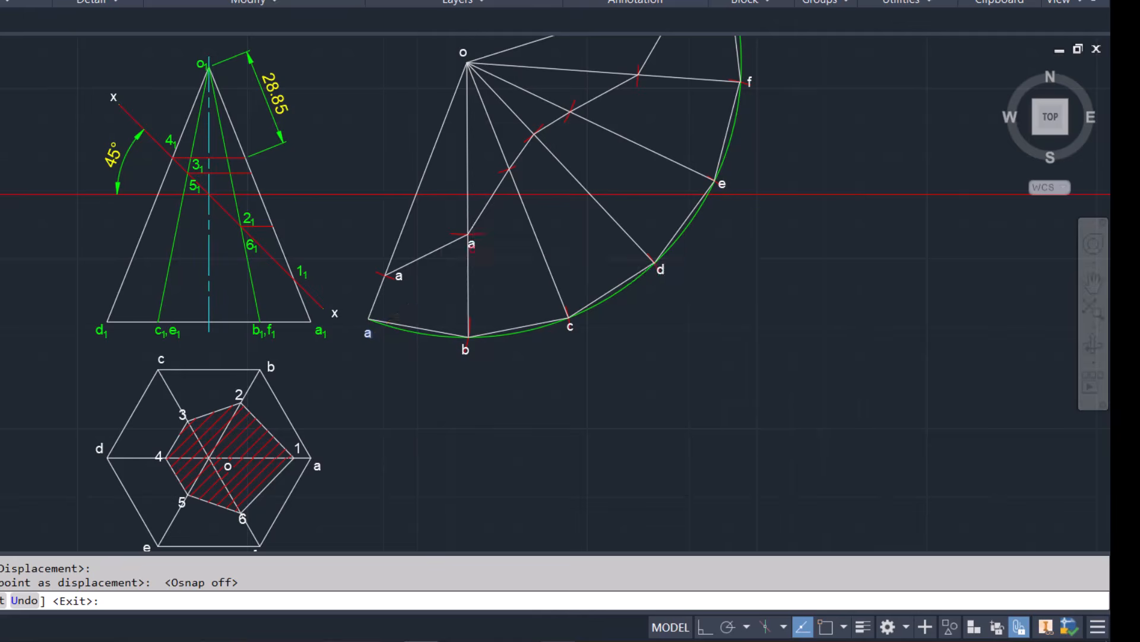
# Step: Place further copies of the label a beside the cut points on oc, od, oe, of and the last edge oa, and end Copy
pyautogui.click(519, 174)
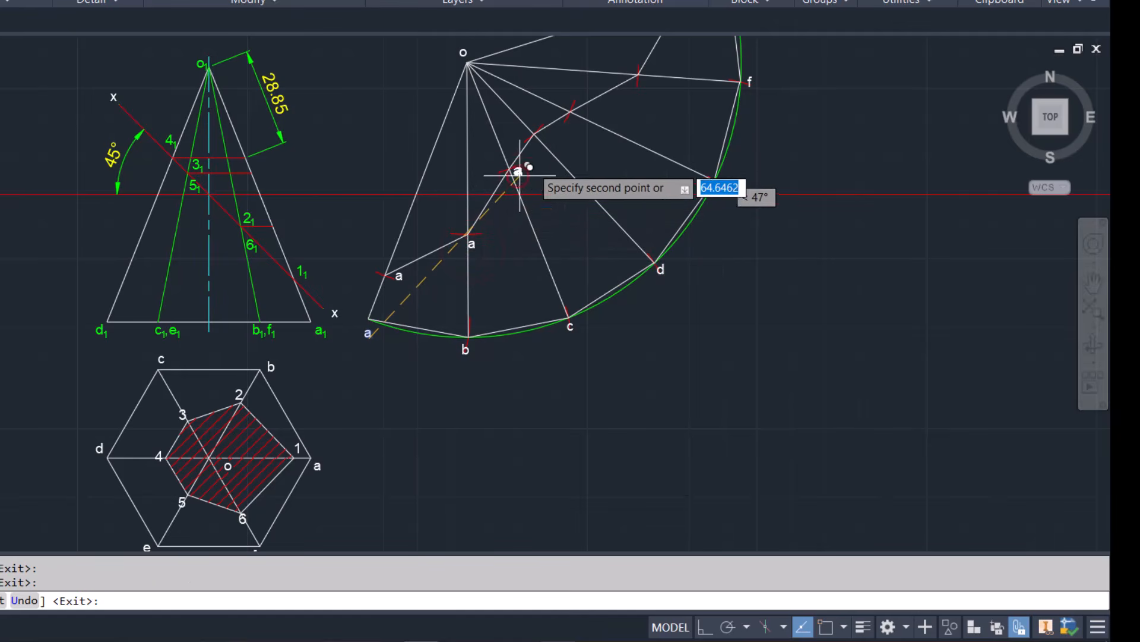
pyautogui.click(545, 138)
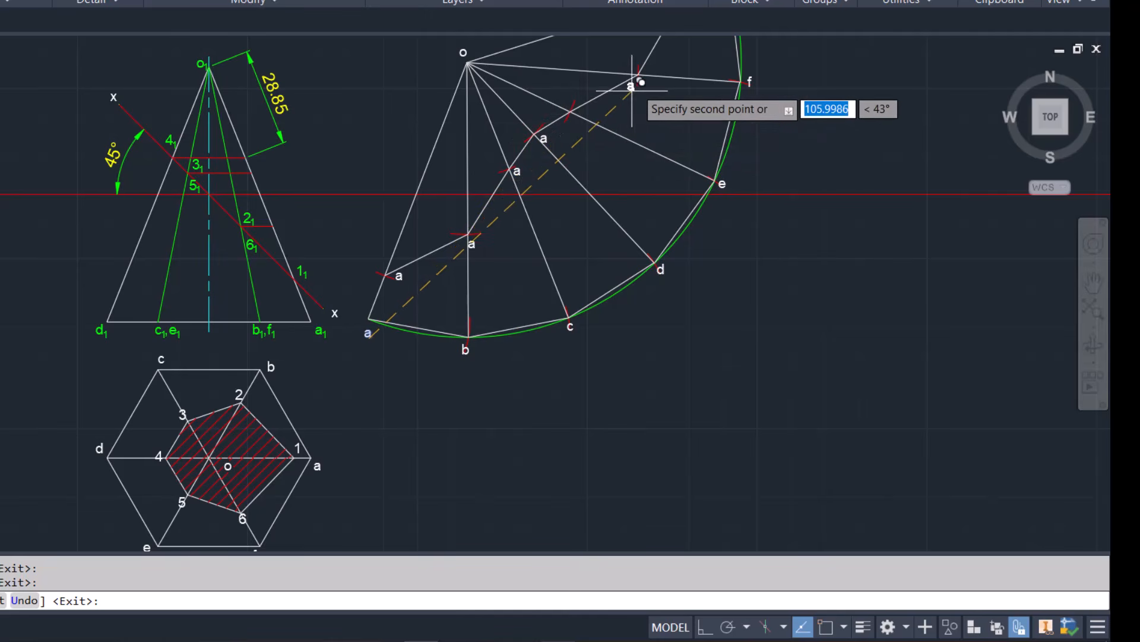
pyautogui.click(584, 111)
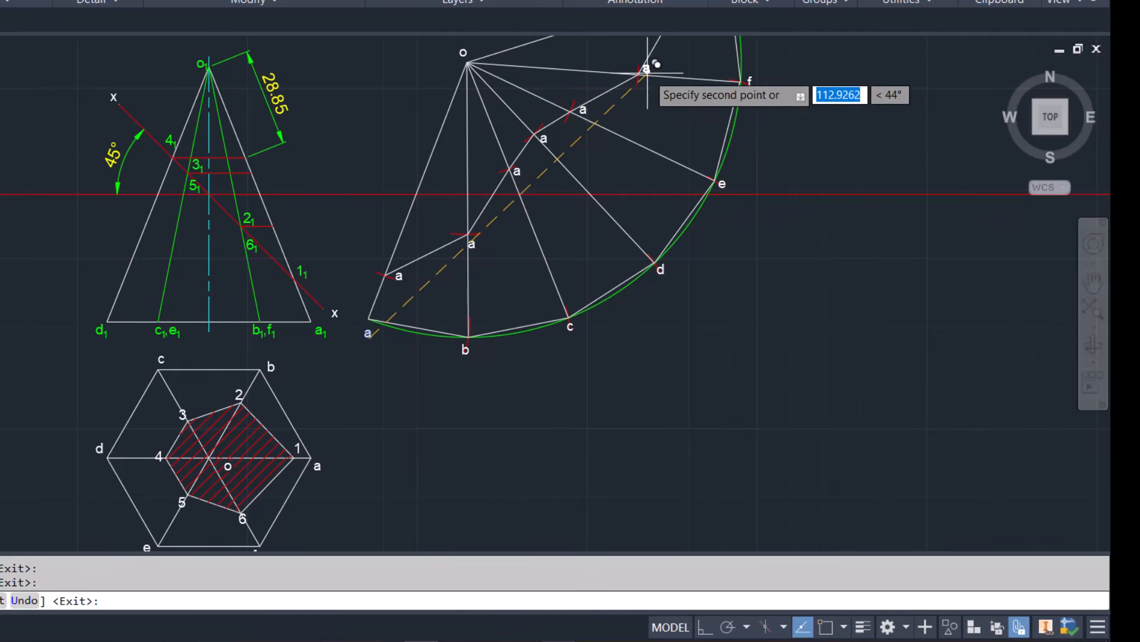
pyautogui.scroll(-4, 664, 118)
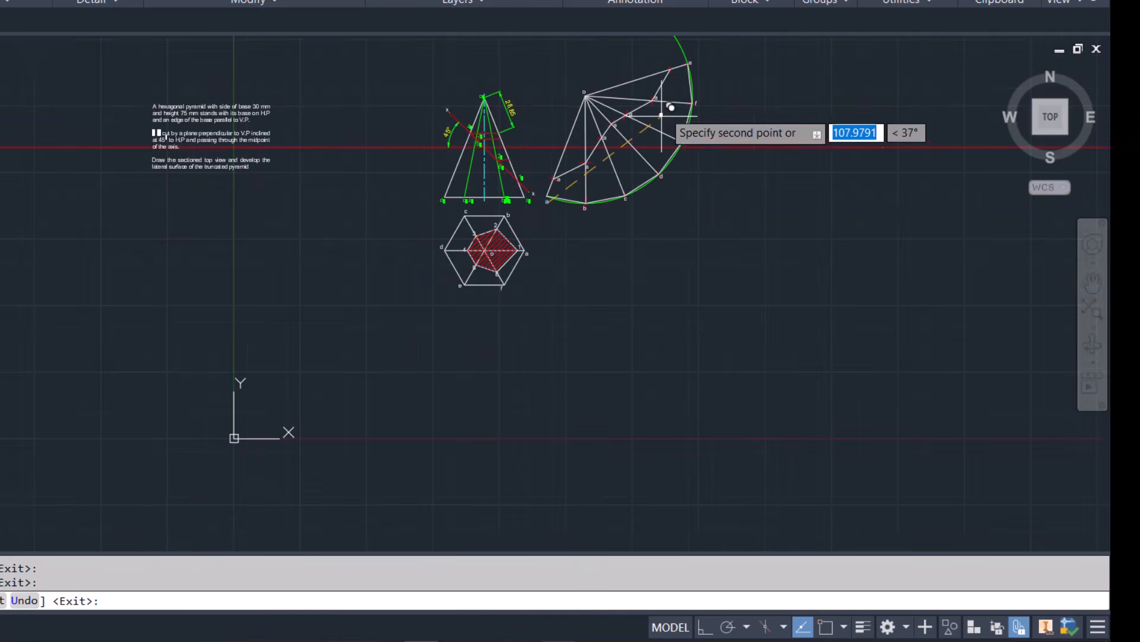
pyautogui.scroll(8, 685, 55)
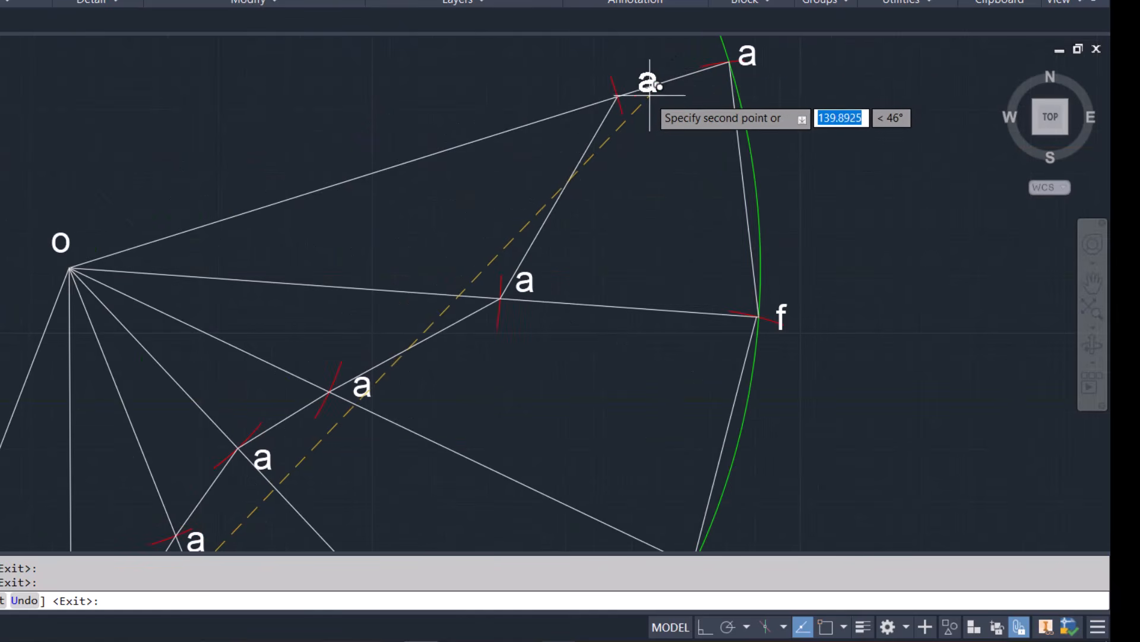
pyautogui.click(636, 111)
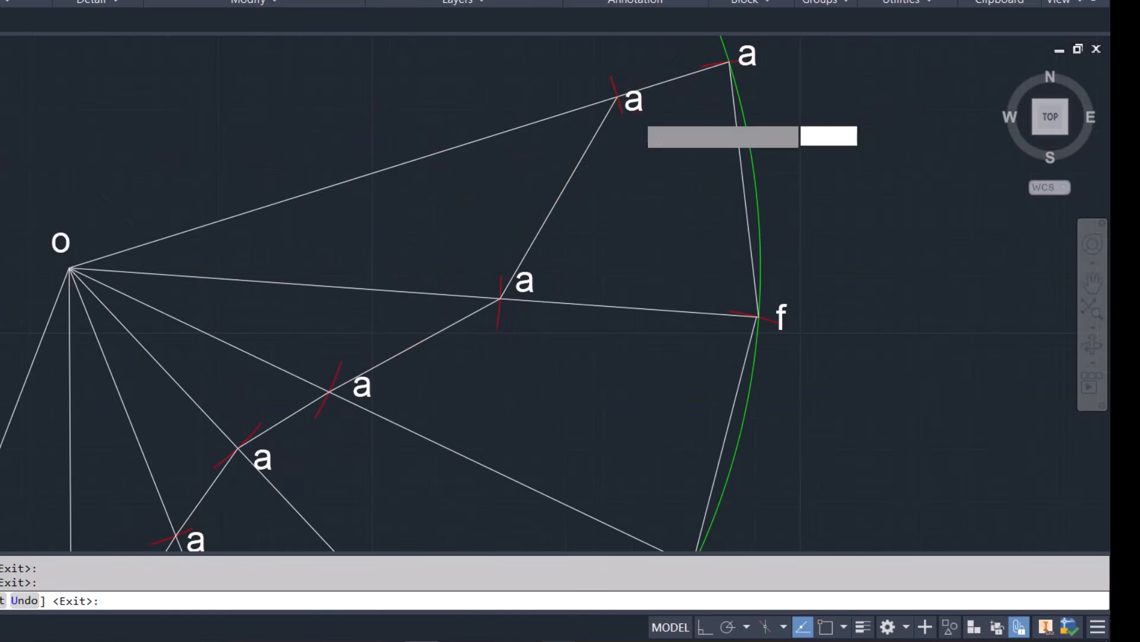
pyautogui.press('Escape')
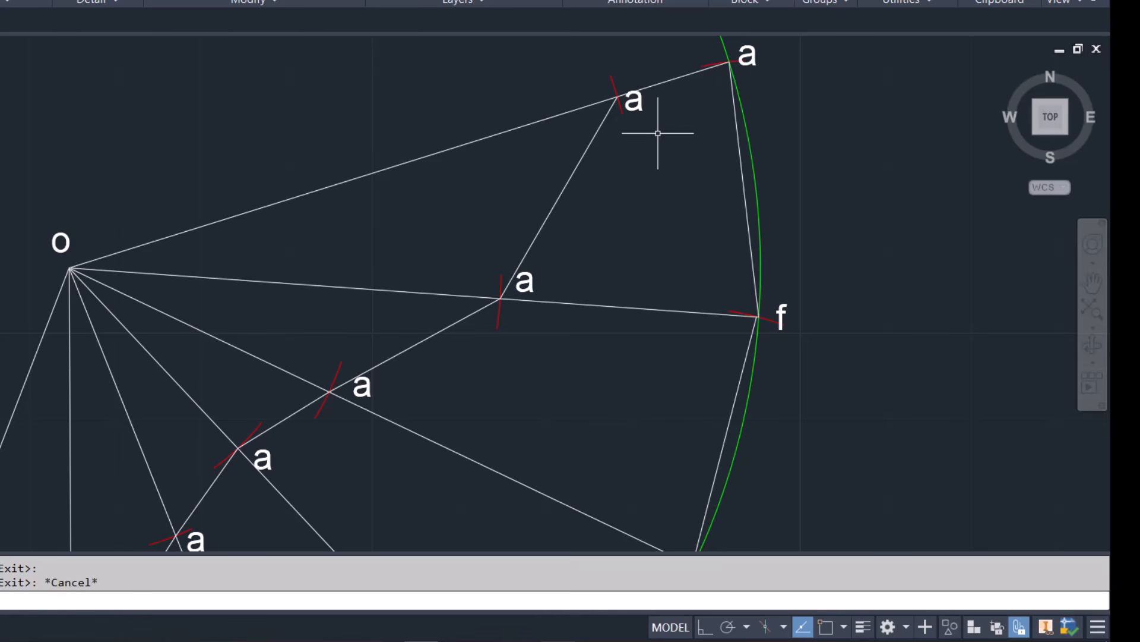
# Step: Change the copied labels on the last edge oa and edges of, oe and od to 1, 6, 5 and 4
pyautogui.click(641, 102)
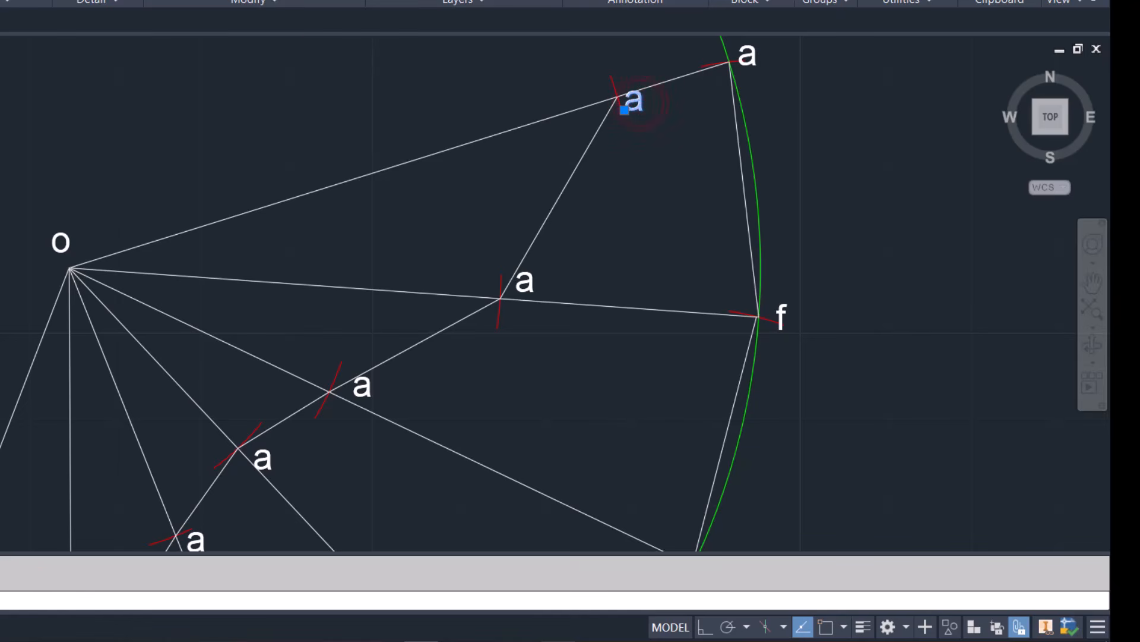
pyautogui.doubleClick(634, 101)
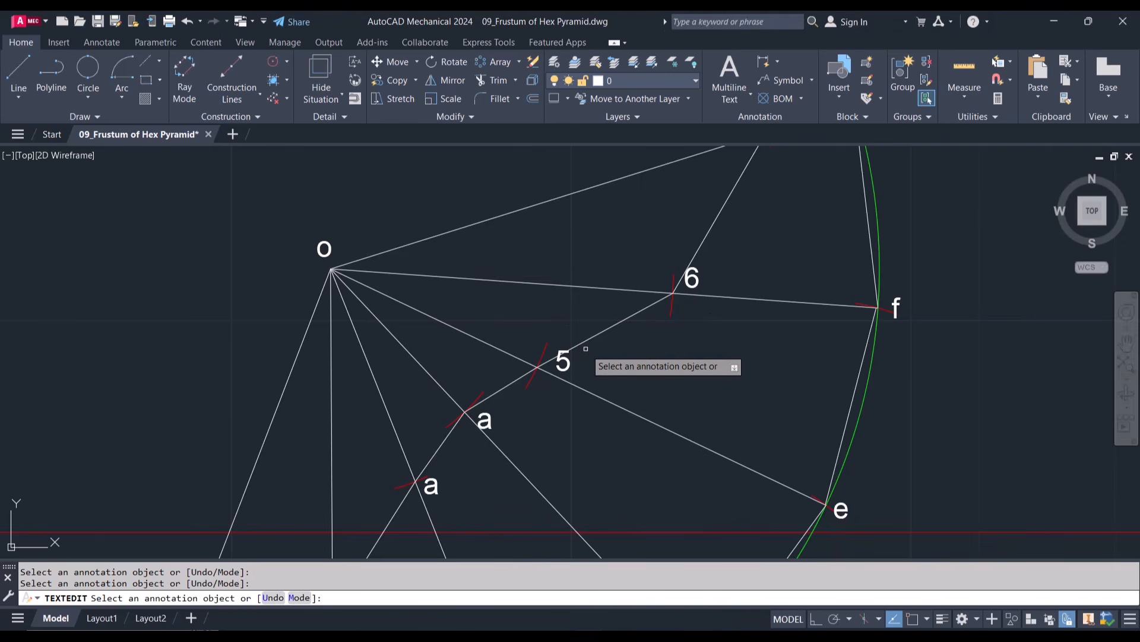
pyautogui.scroll(-6, 584, 350)
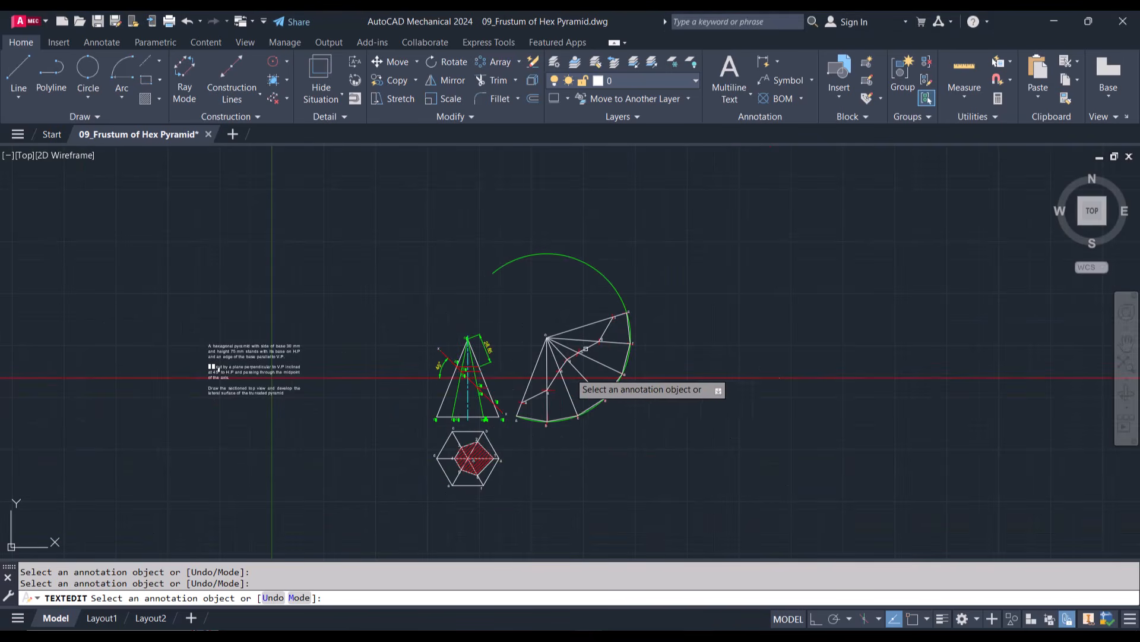
pyautogui.scroll(2, 554, 385)
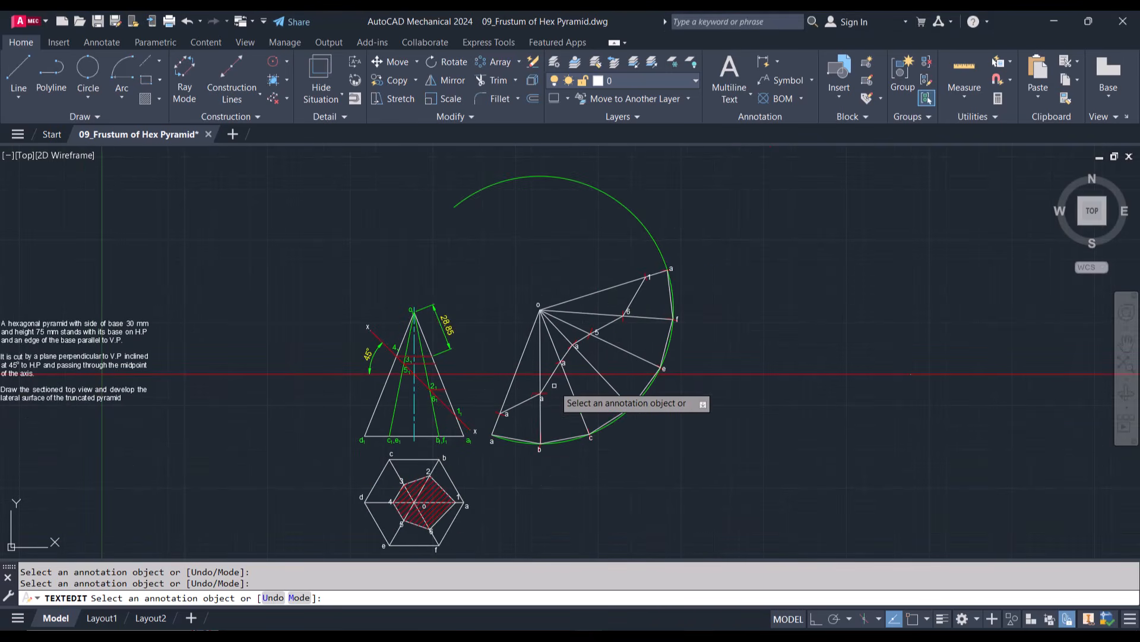
pyautogui.scroll(2, 554, 385)
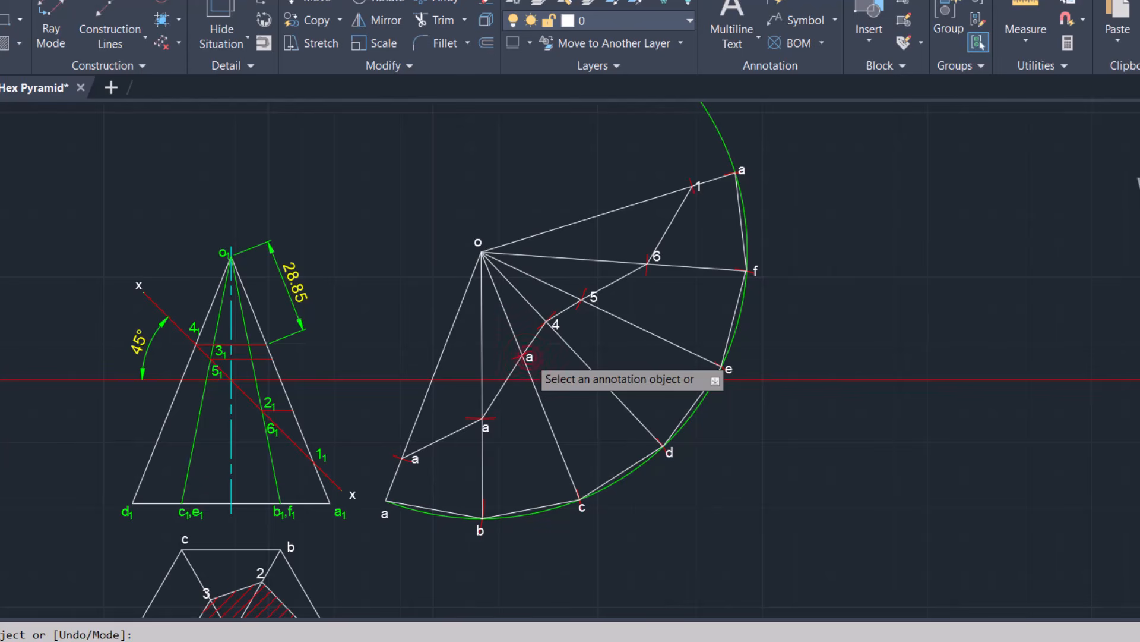
# Step: Change the copied labels on oc, ob and the first edge oa to 3, 2 and 1, and end text editing
pyautogui.click(529, 357)
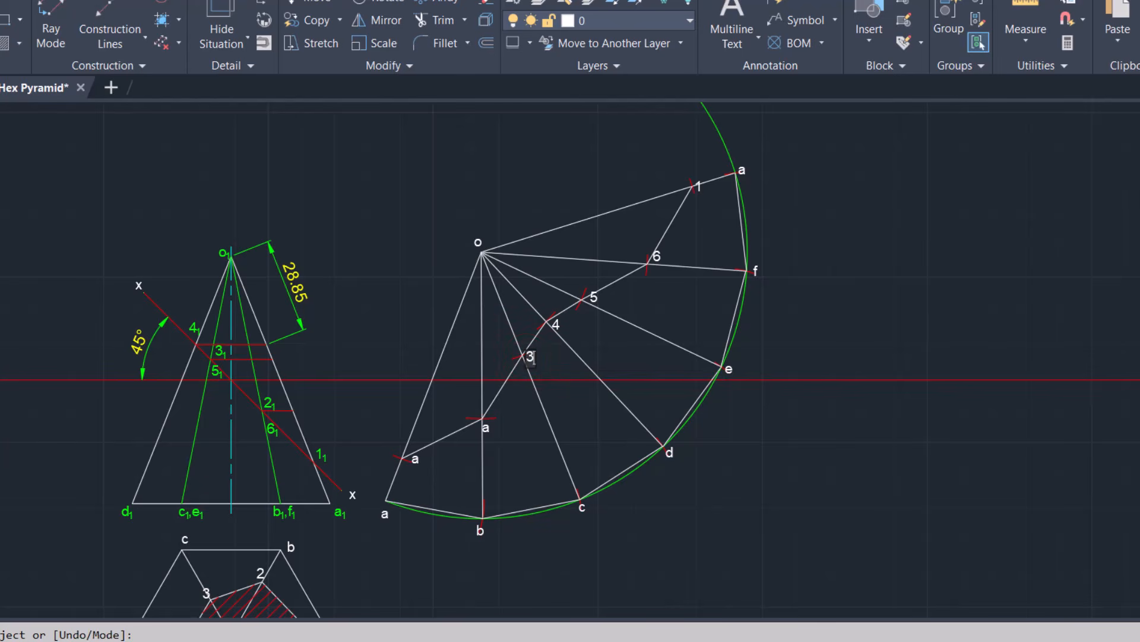
pyautogui.press('Return')
pyautogui.click(483, 427)
pyautogui.press('Return')
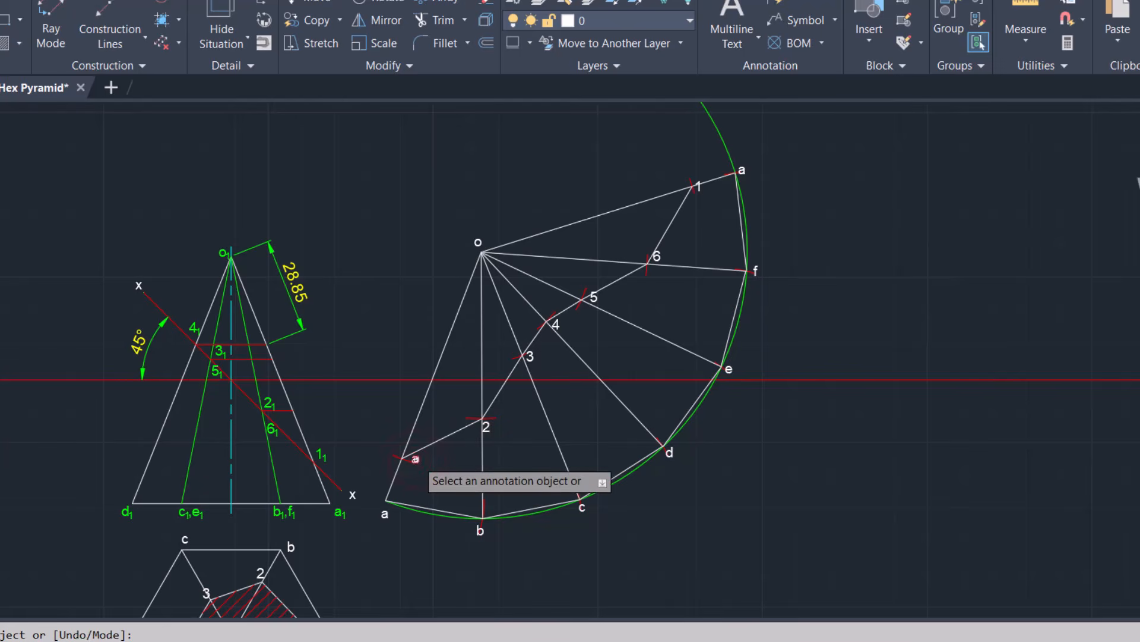
pyautogui.click(414, 459)
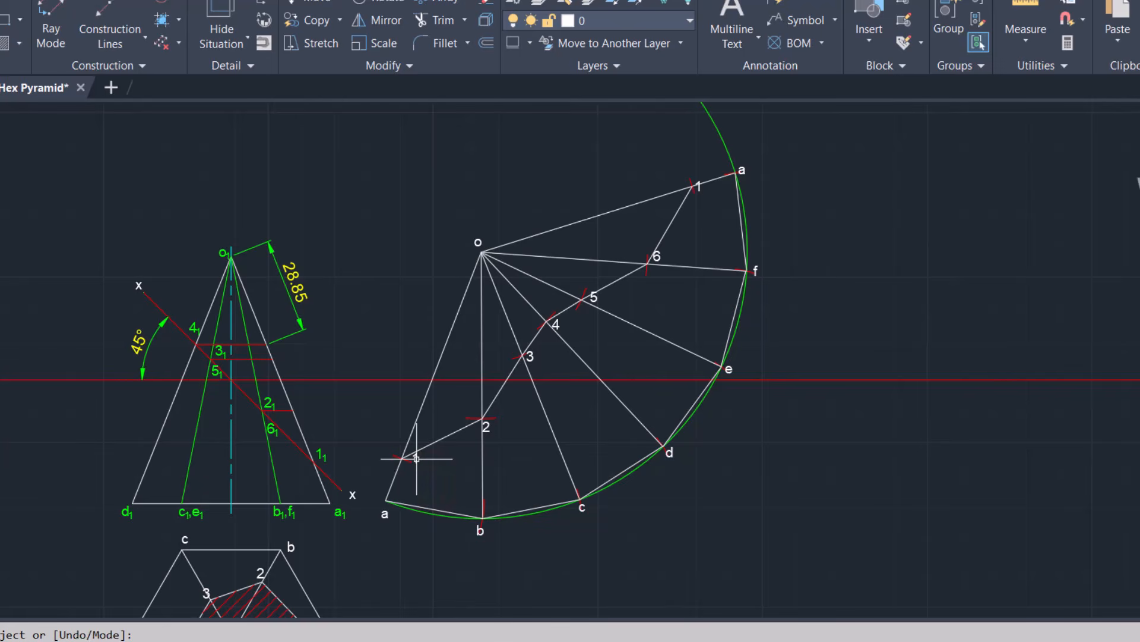
pyautogui.press('Escape')
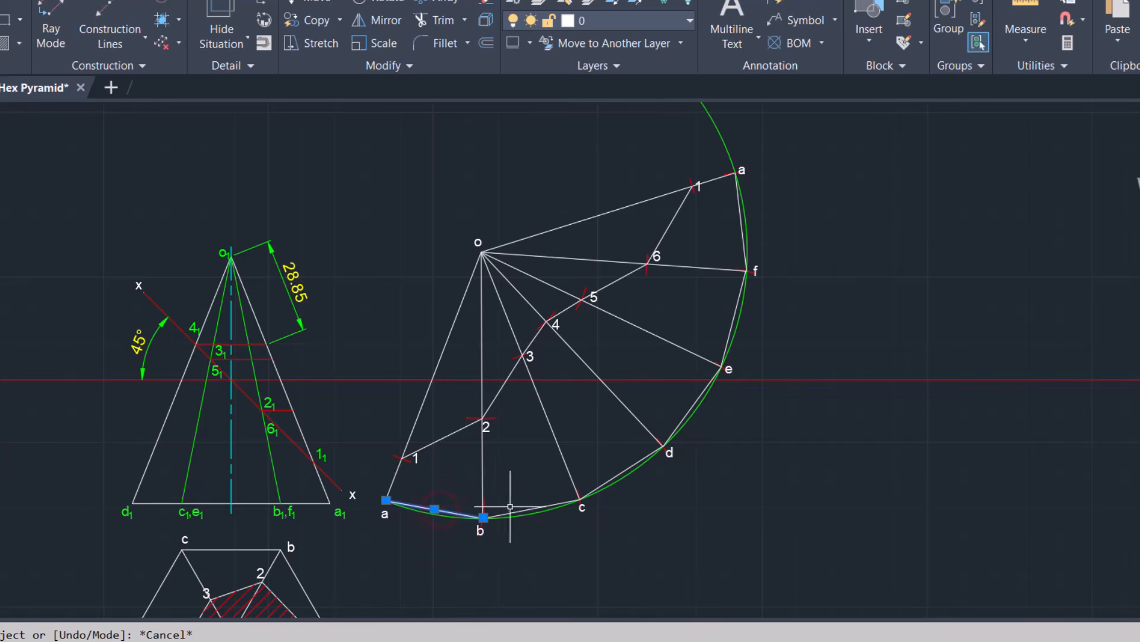
# Step: Set the thickness of the development's base lines from a round to a and cut lines through points 1 to 6 to 0.3
pyautogui.click(520, 510)
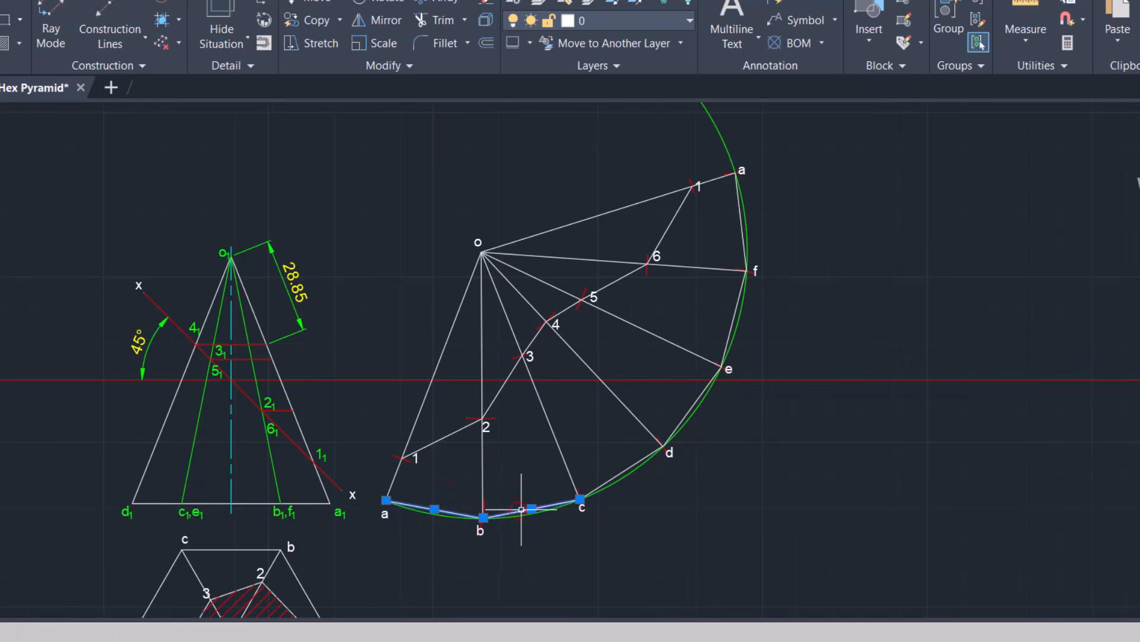
pyautogui.click(618, 473)
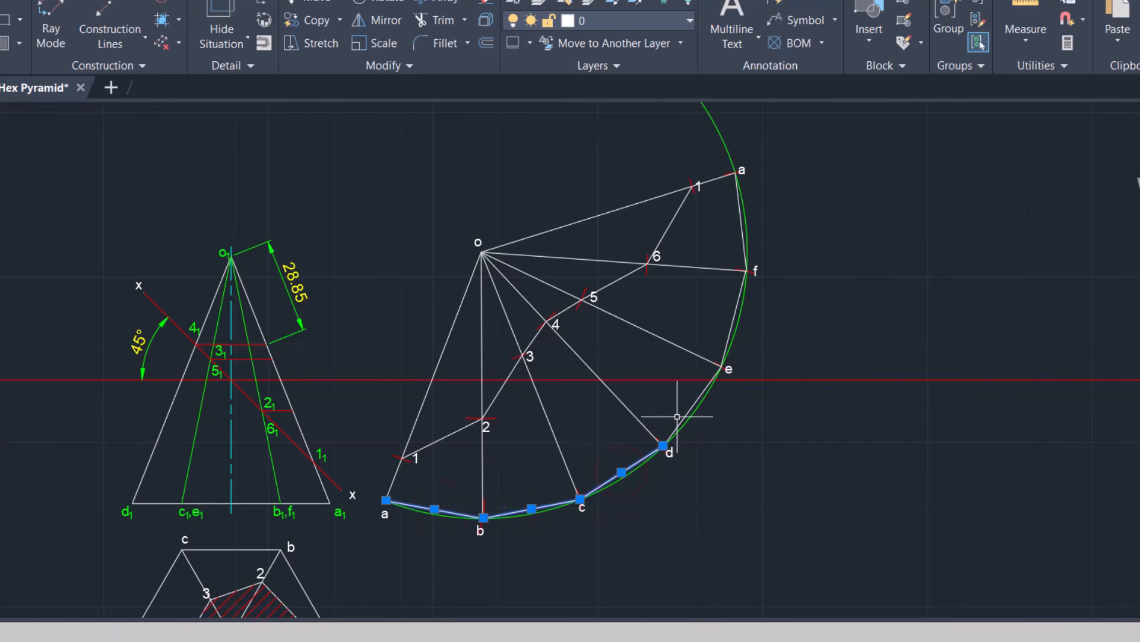
pyautogui.click(685, 409)
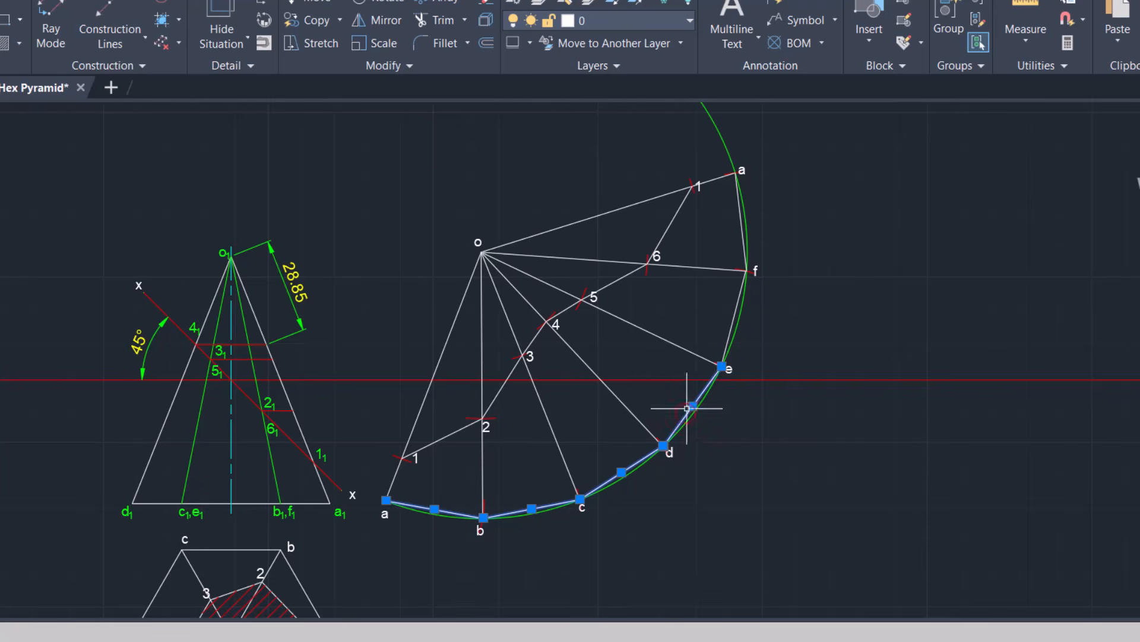
pyautogui.click(731, 318)
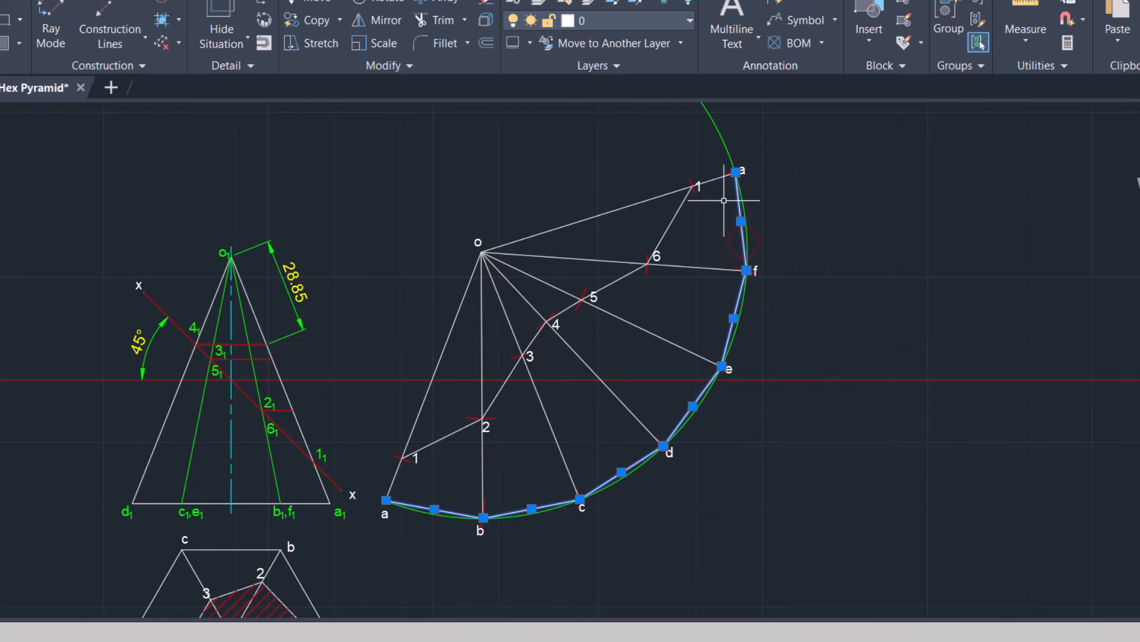
pyautogui.click(676, 213)
pyautogui.click(621, 278)
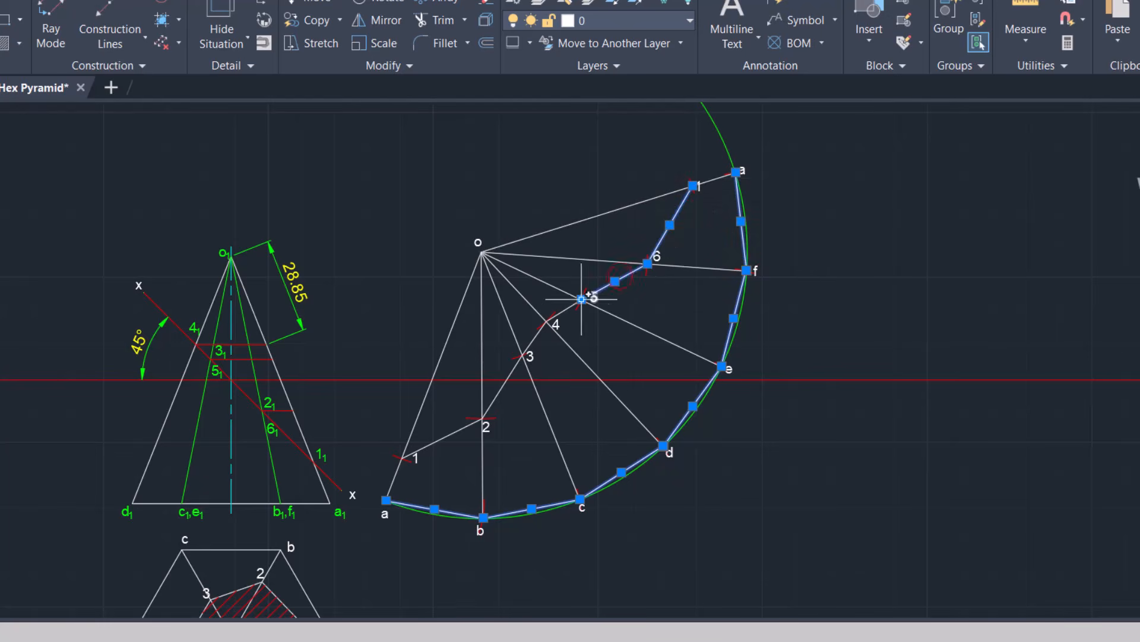
pyautogui.click(565, 310)
pyautogui.click(536, 337)
pyautogui.click(501, 389)
pyautogui.click(455, 435)
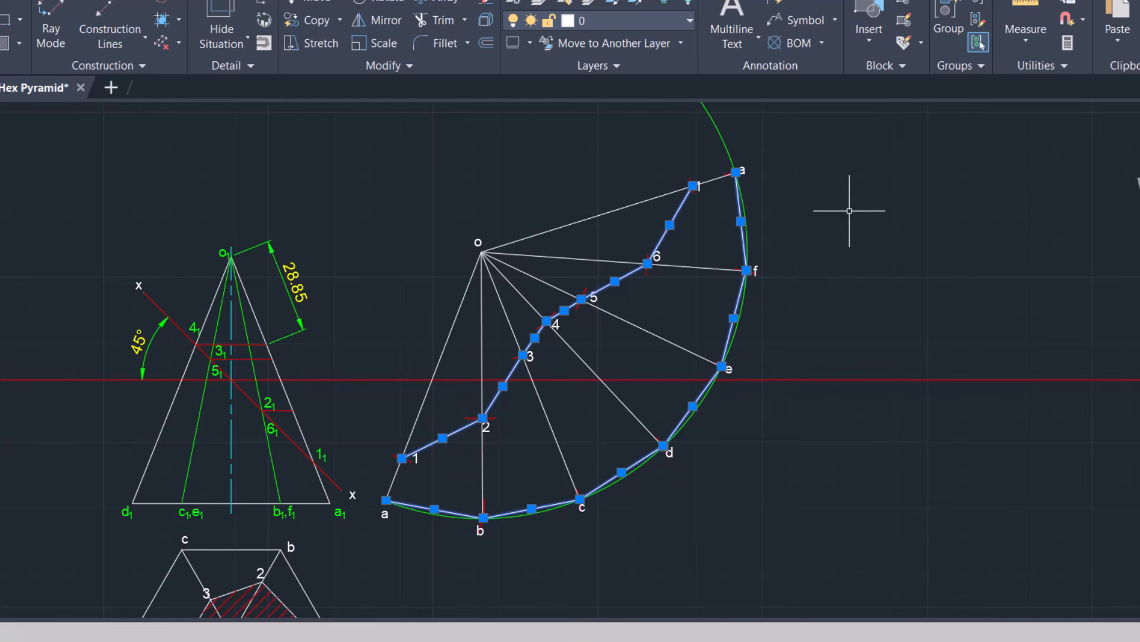
pyautogui.rightClick(846, 207)
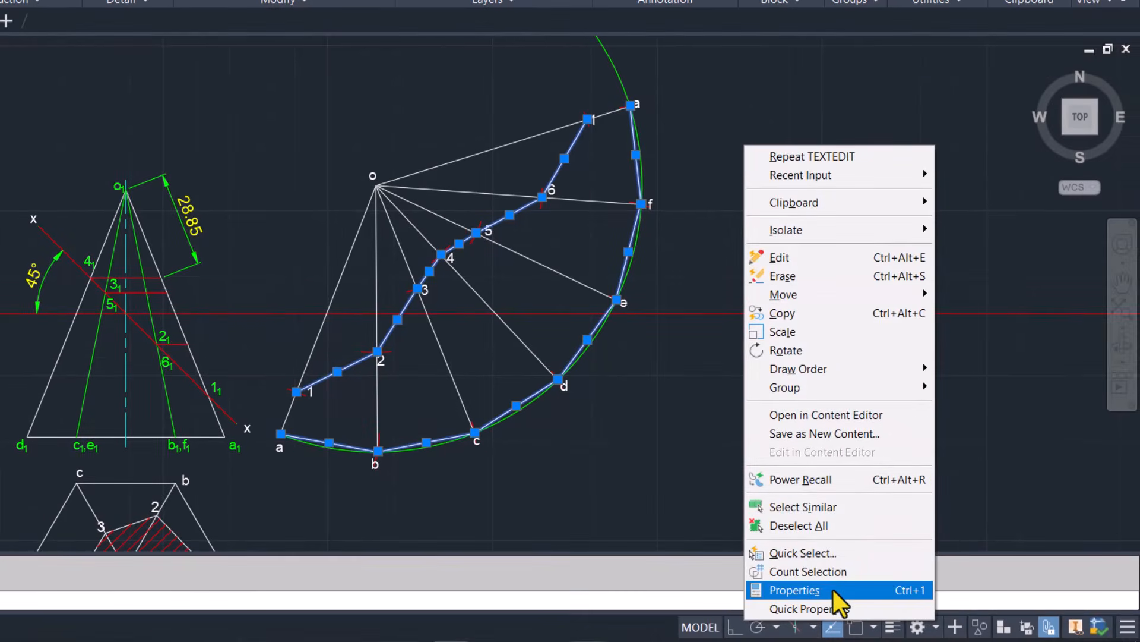
pyautogui.click(874, 618)
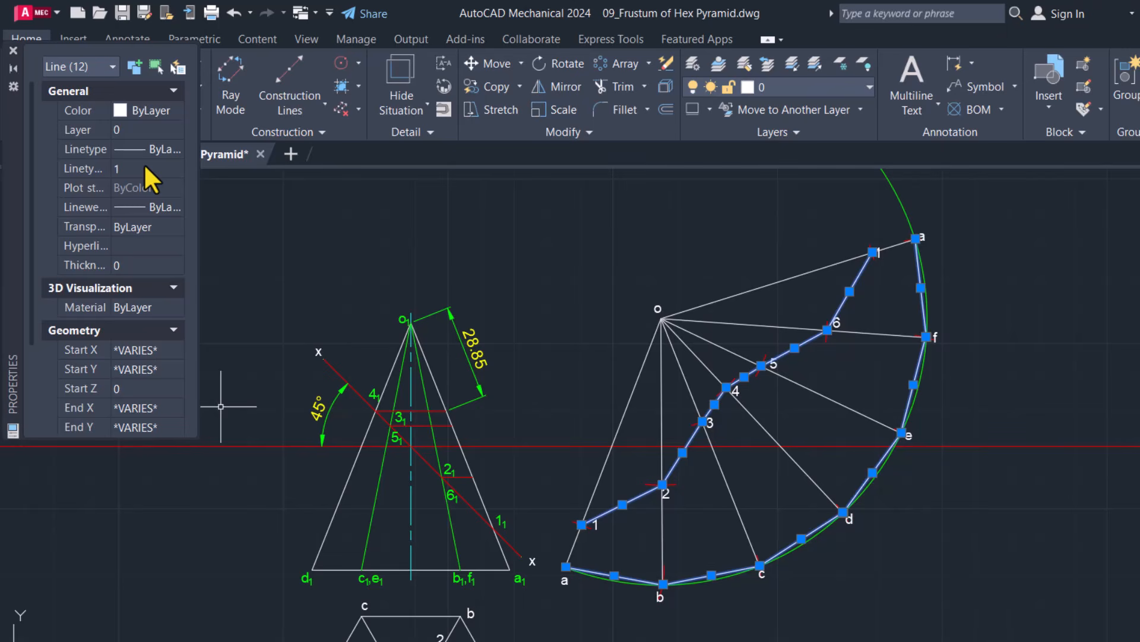
pyautogui.click(159, 207)
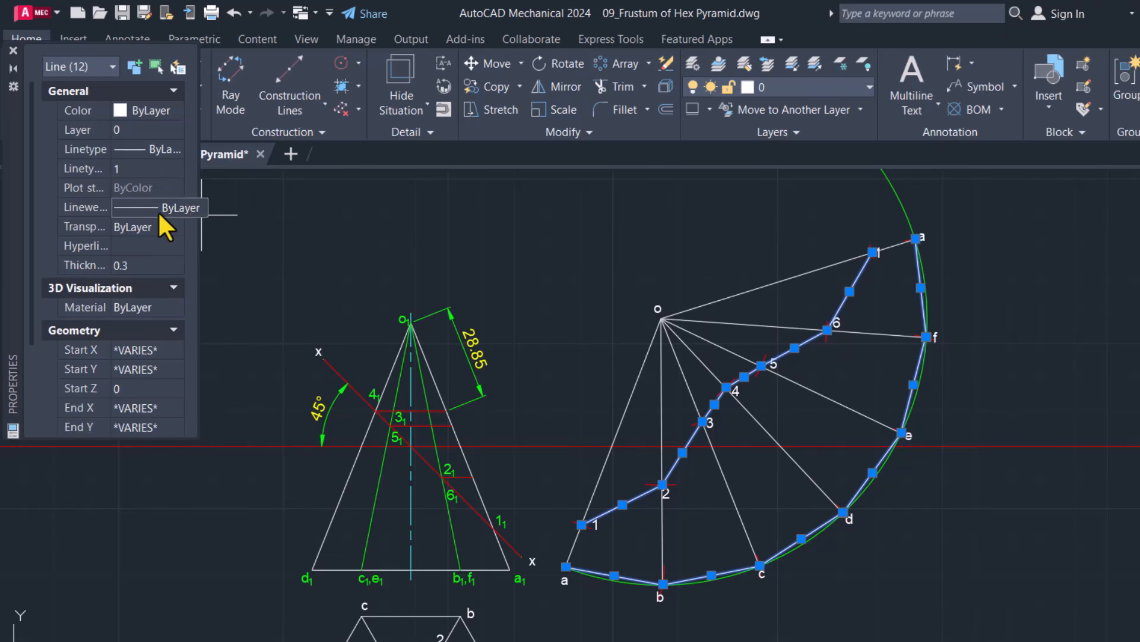
# Step: Set the lineweight of the selected base lines and cut lines to 0.35 and clear the selection
pyautogui.click(172, 208)
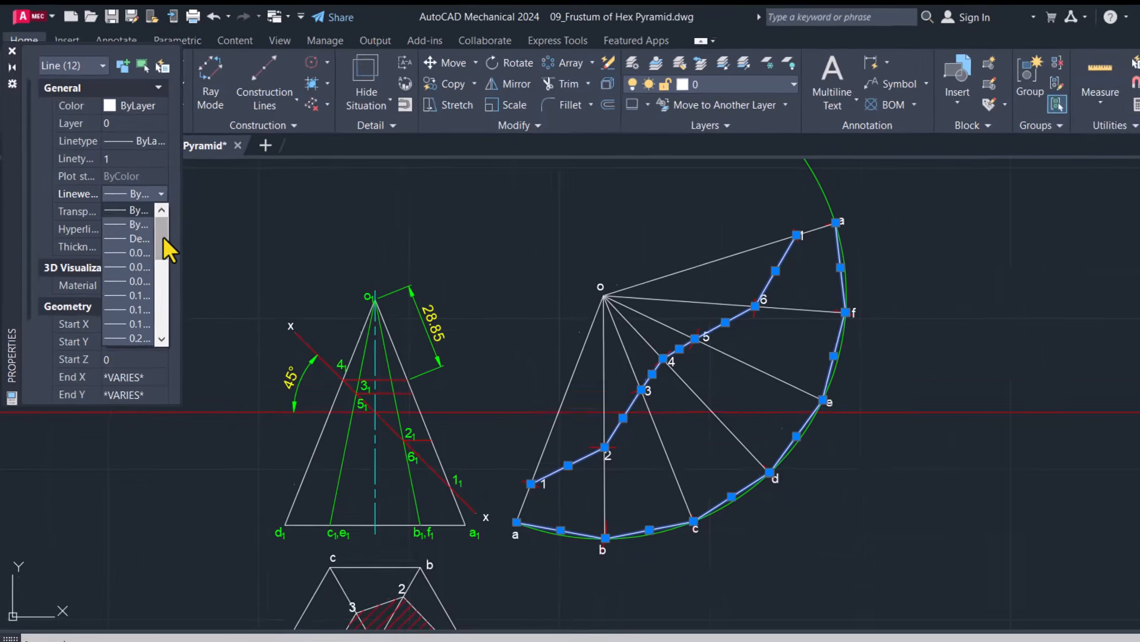
pyautogui.scroll(-2, 163, 241)
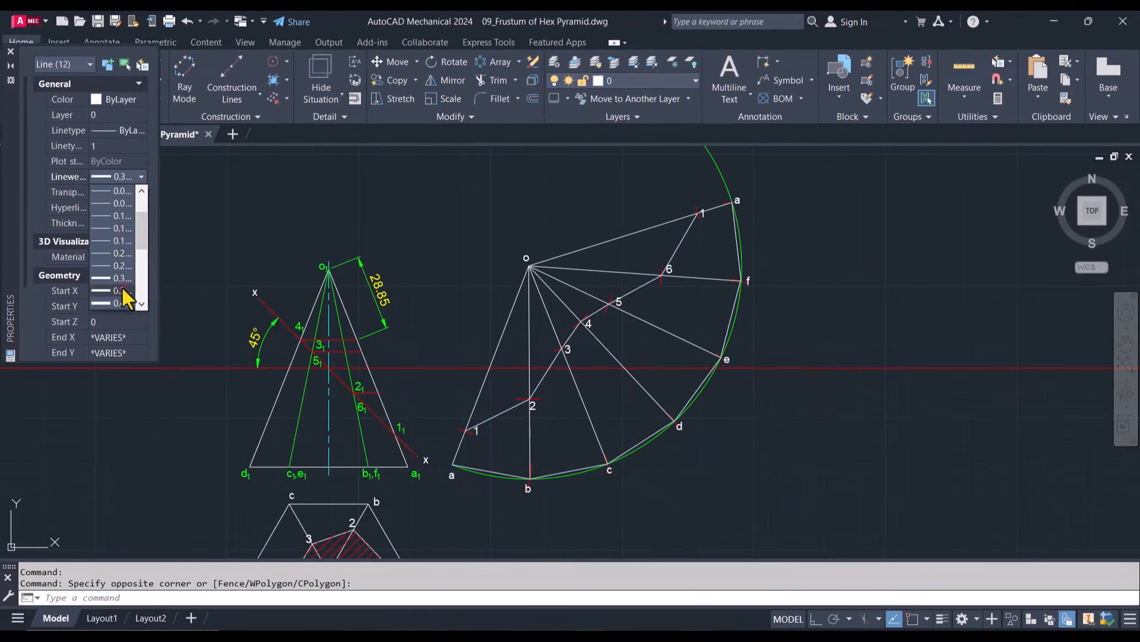
pyautogui.click(126, 291)
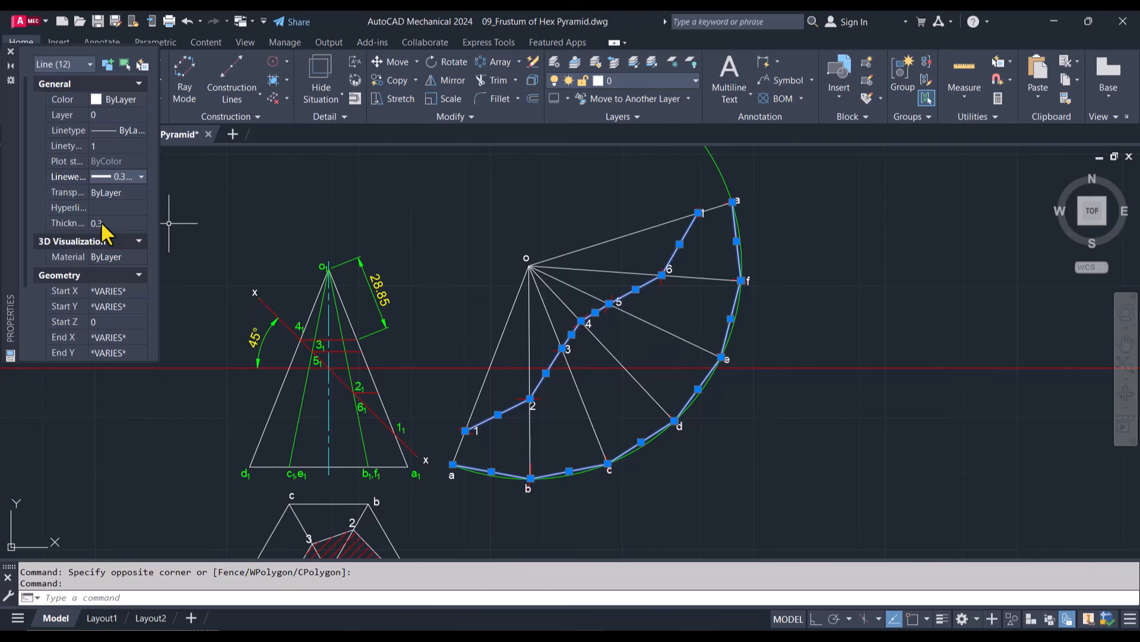
pyautogui.click(256, 203)
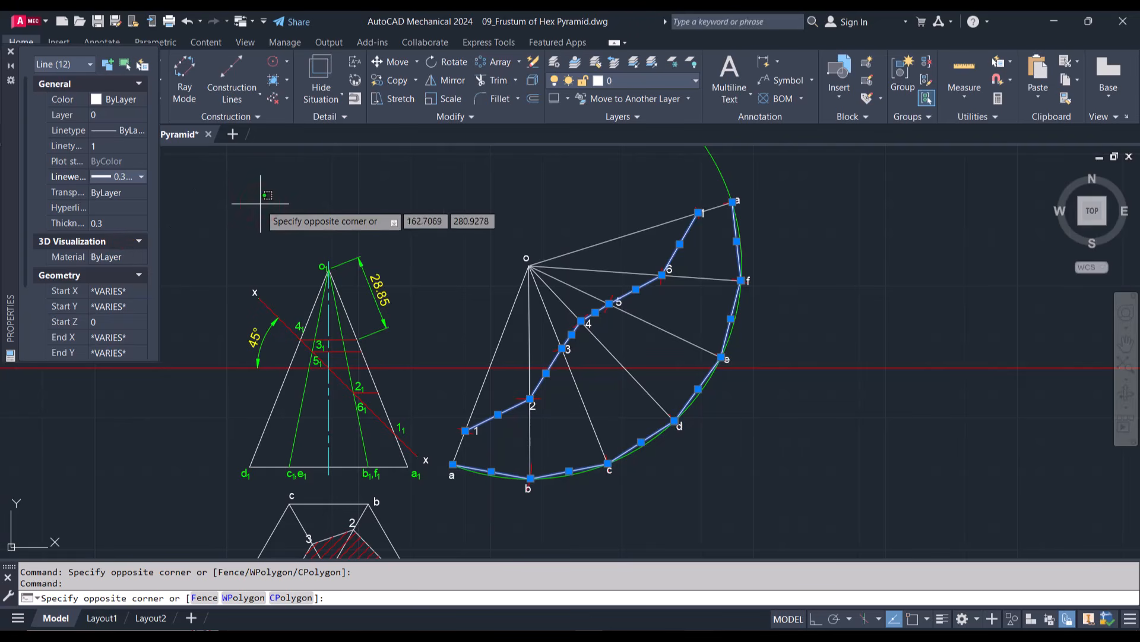
pyautogui.press('Escape')
pyautogui.press('Escape')
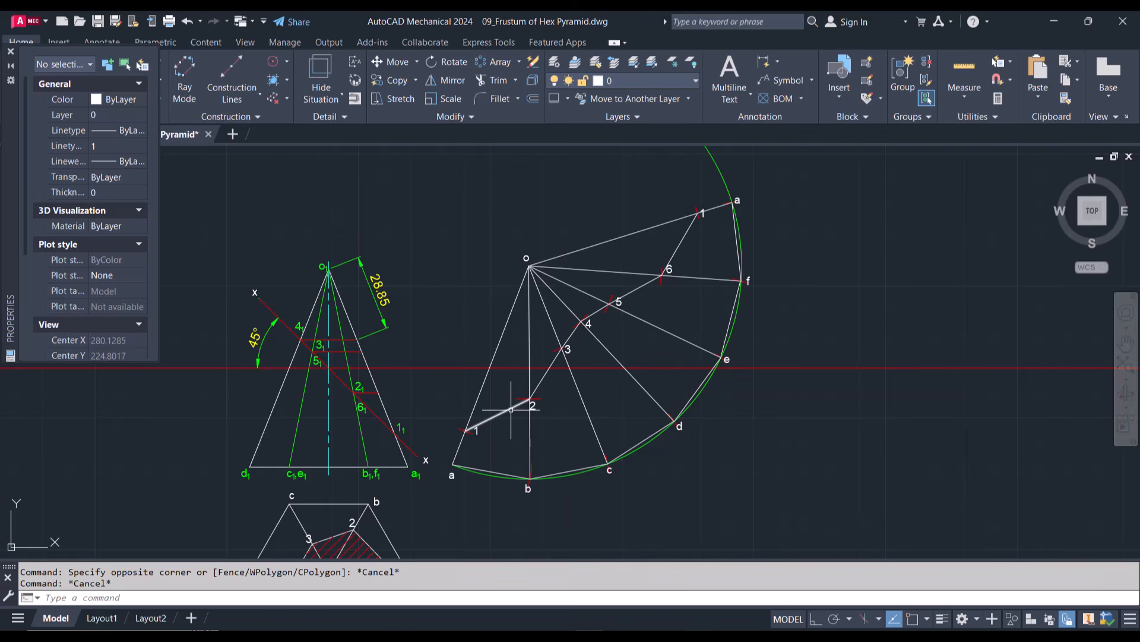
# Step: Check the lineweight and thickness properties of cut lines 1-2 and 2-3 and base line bc
pyautogui.click(510, 407)
pyautogui.click(547, 371)
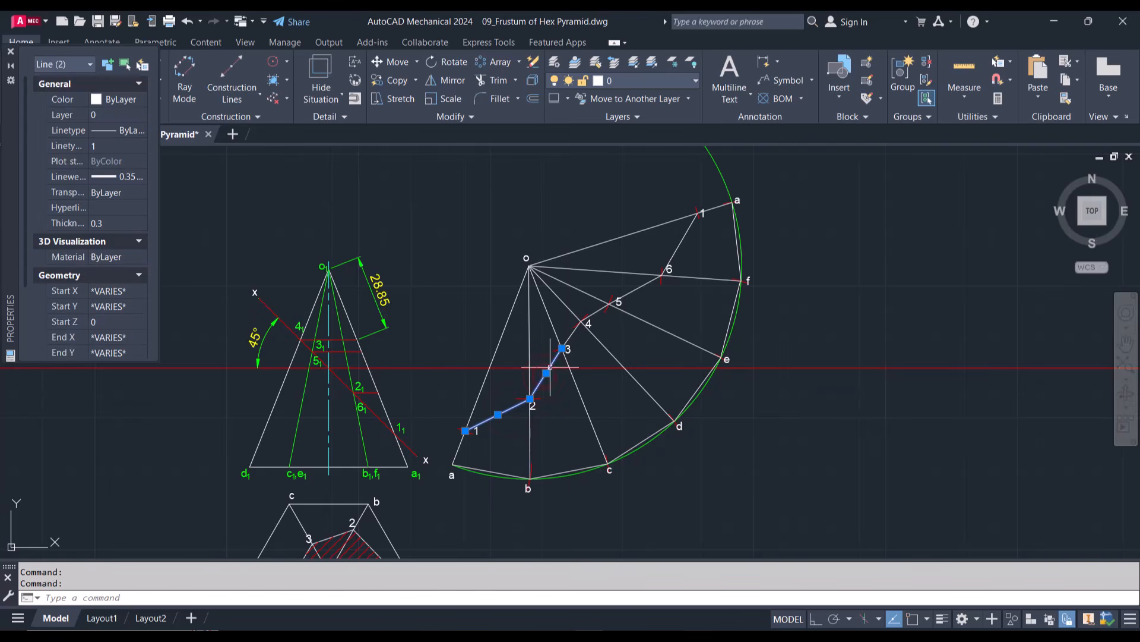
pyautogui.click(581, 468)
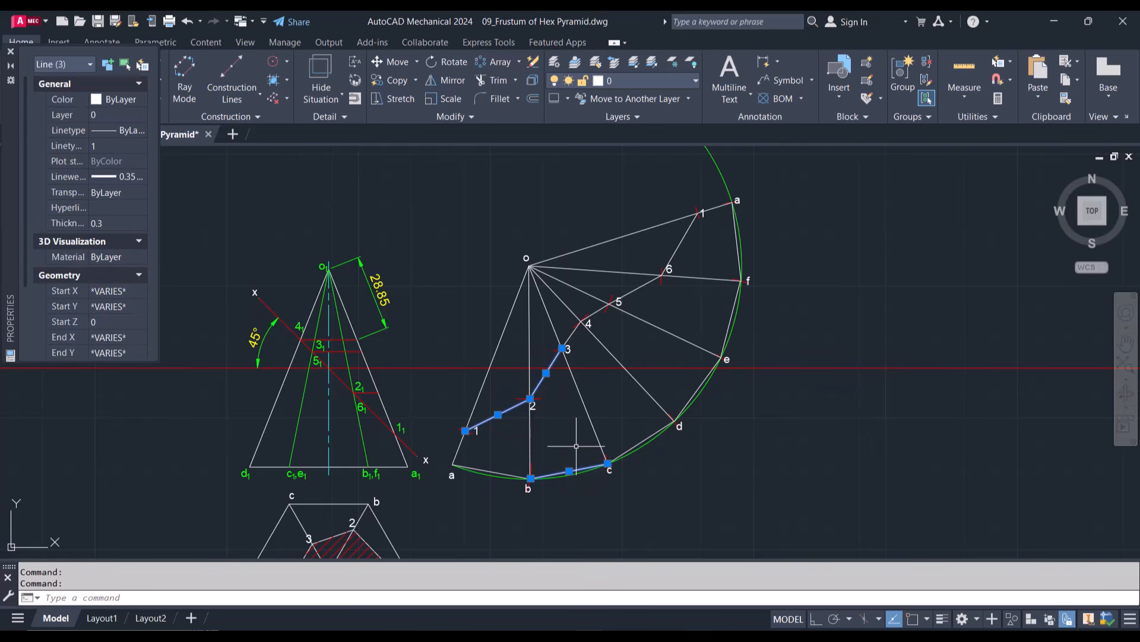
pyautogui.press('Escape')
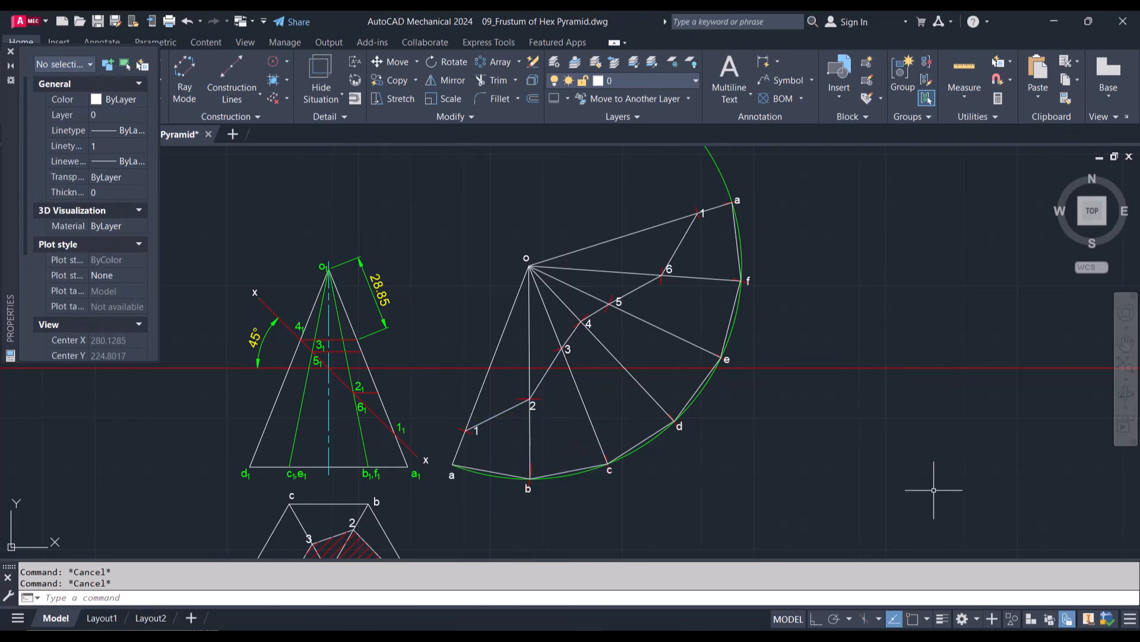
# Step: Turn on lineweight display and close the Properties palette
pyautogui.click(944, 620)
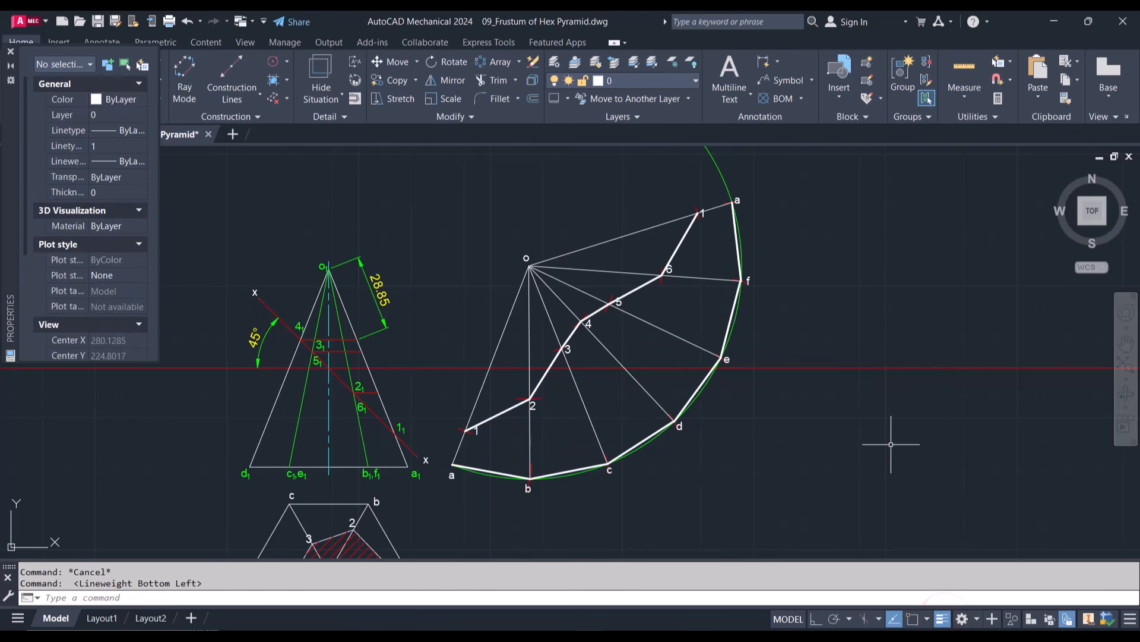
pyautogui.press('Escape')
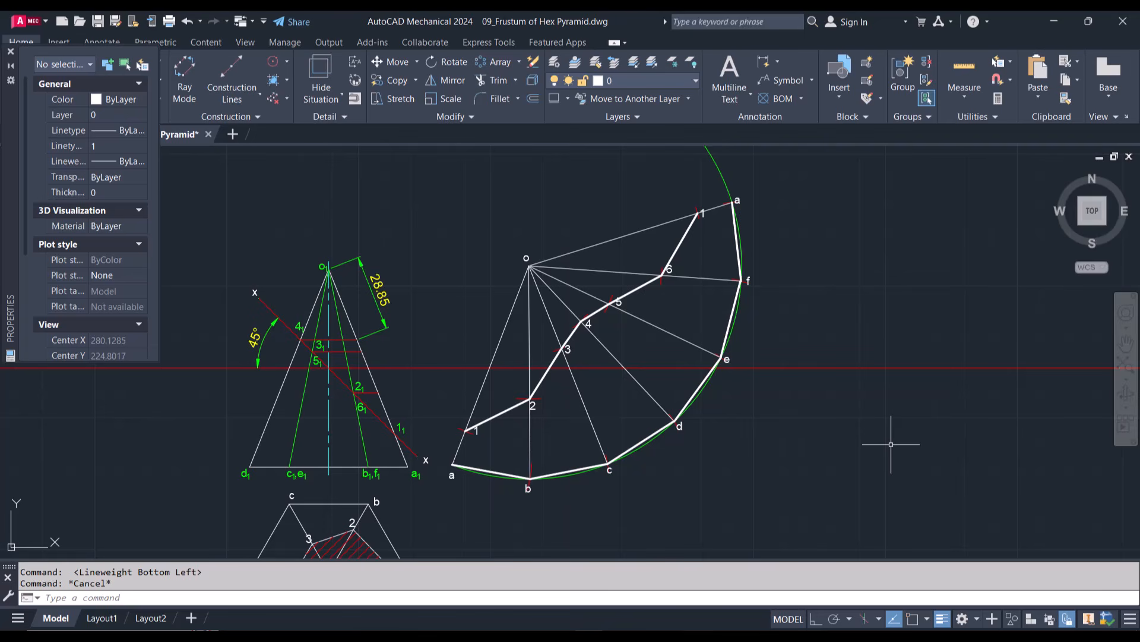
pyautogui.click(10, 51)
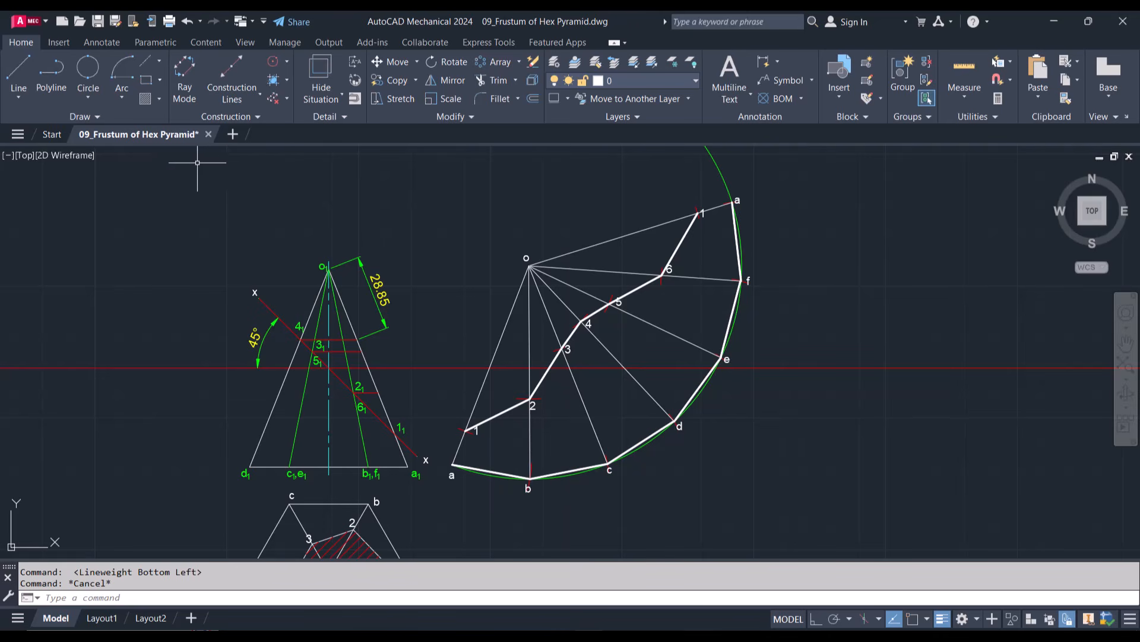
# Step: Break the development's last edge oa at cut point 1 using Break at Point with object snap on
pyautogui.click(473, 115)
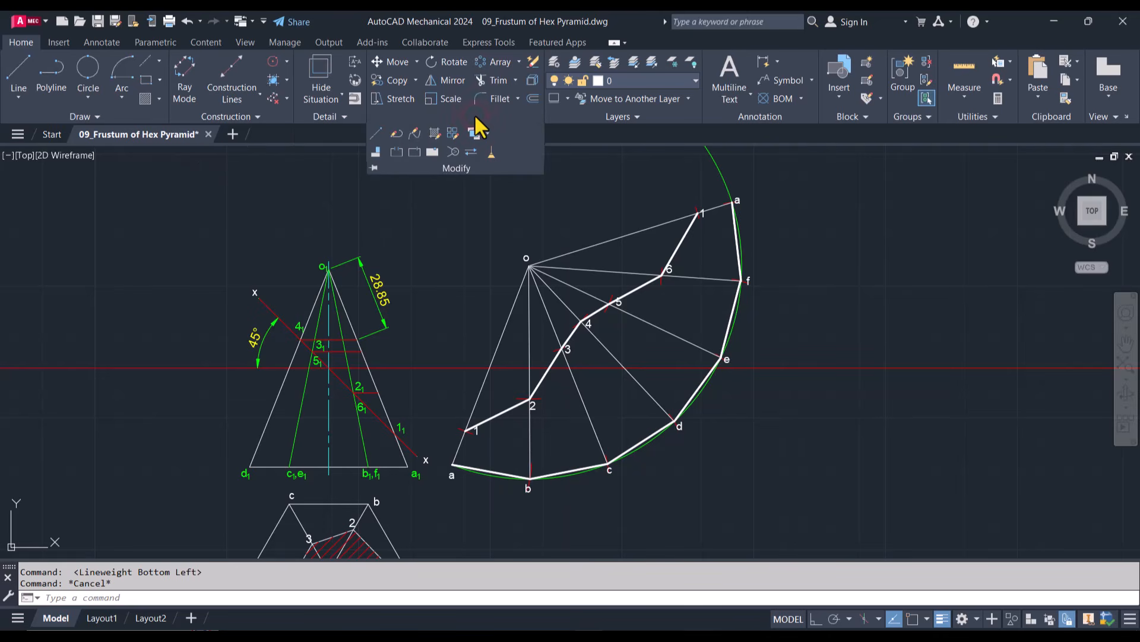
pyautogui.click(414, 153)
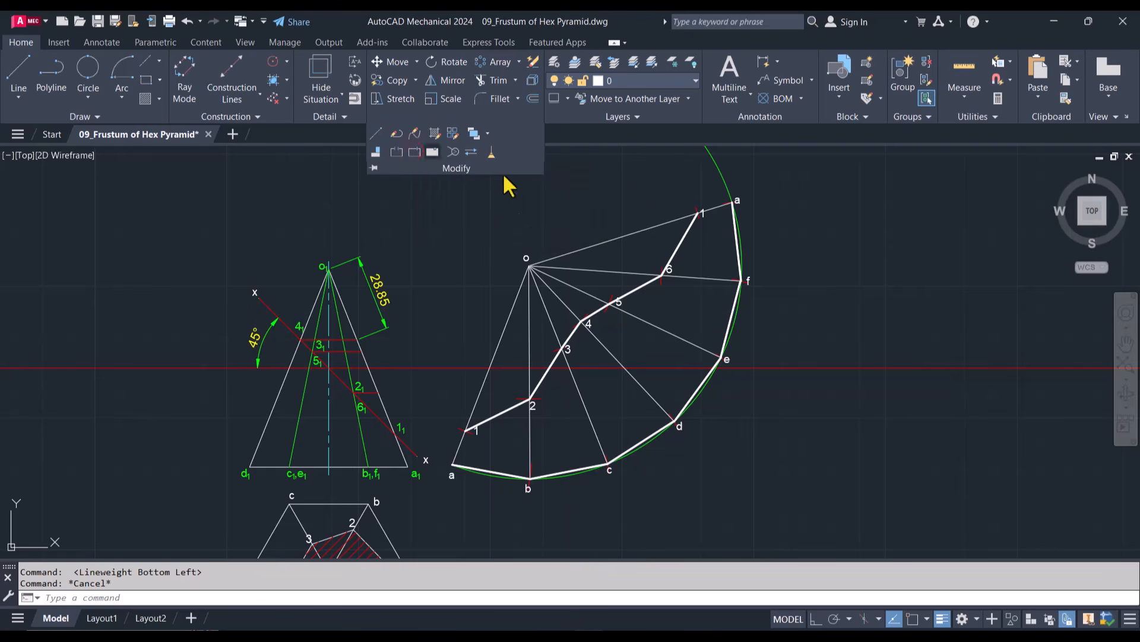
pyautogui.click(689, 216)
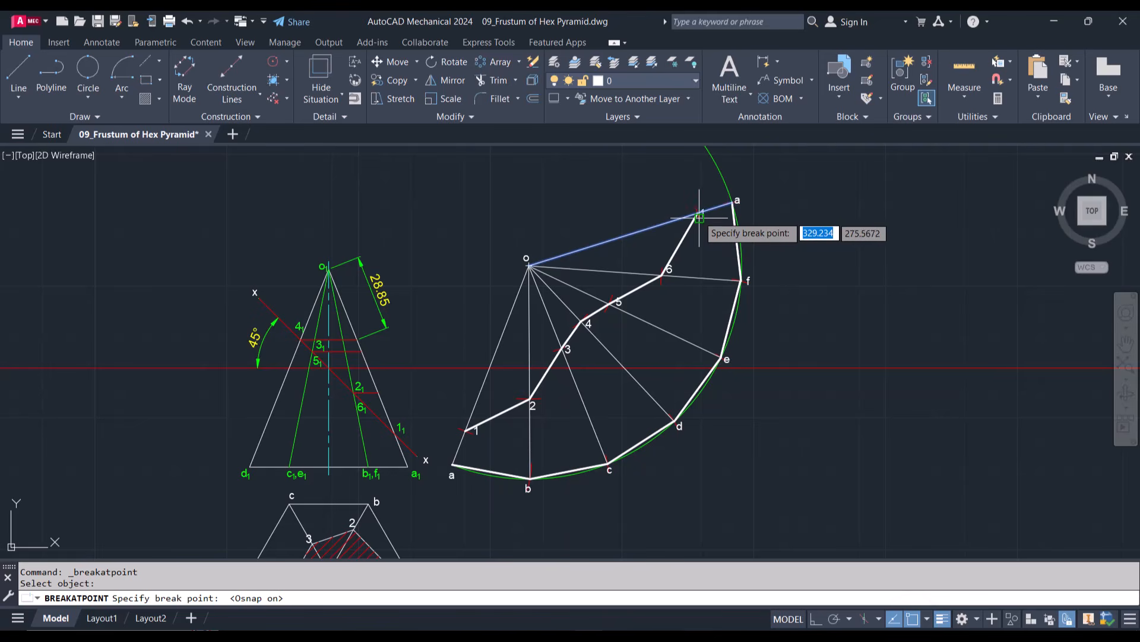
pyautogui.scroll(6, 698, 213)
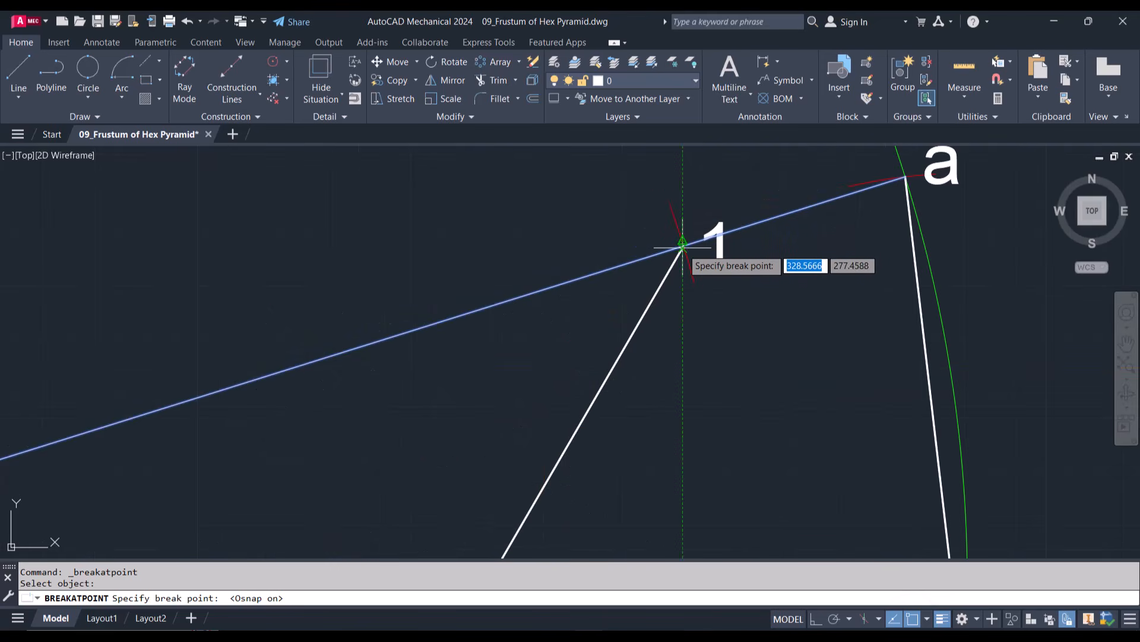
pyautogui.scroll(8, 680, 249)
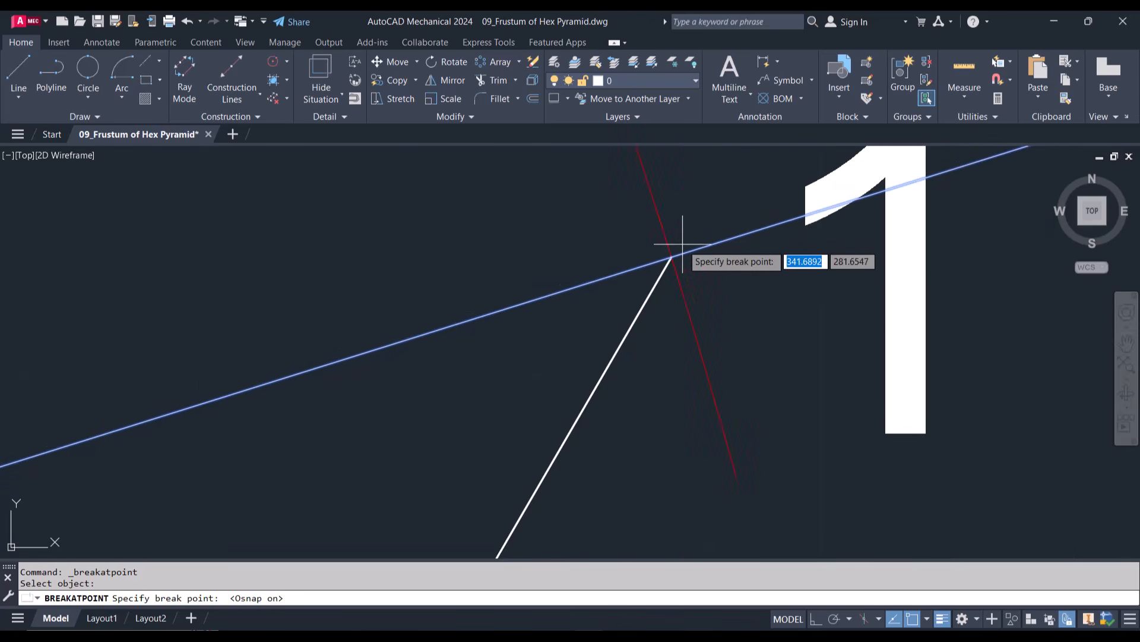
pyautogui.click(671, 256)
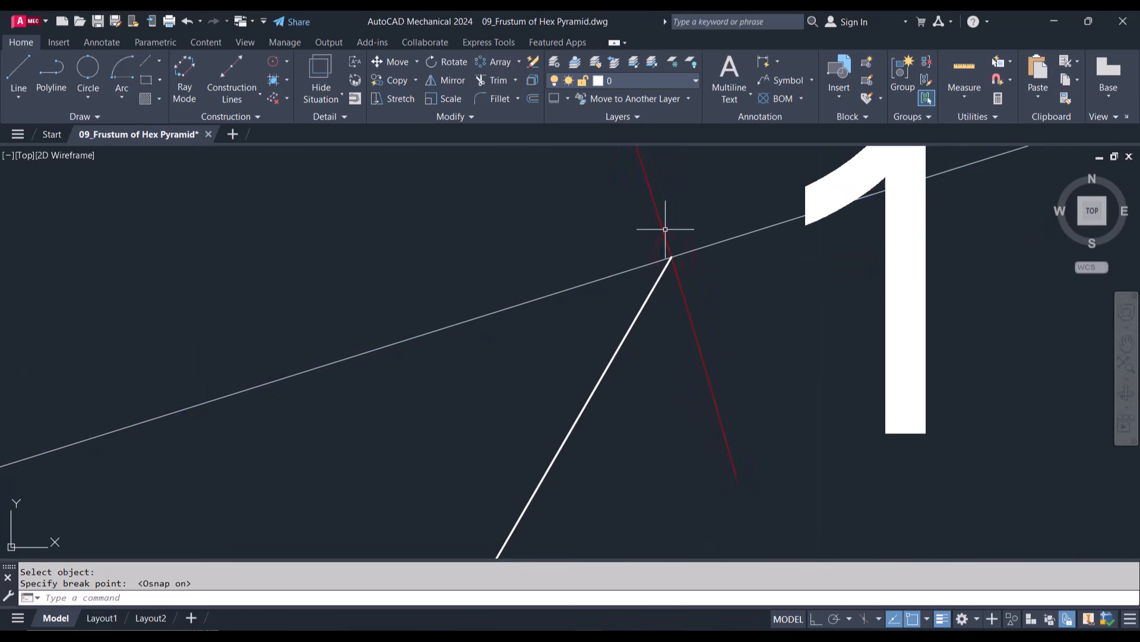
# Step: Break the development's first edge oa at its cut point 1
pyautogui.scroll(-8, 667, 234)
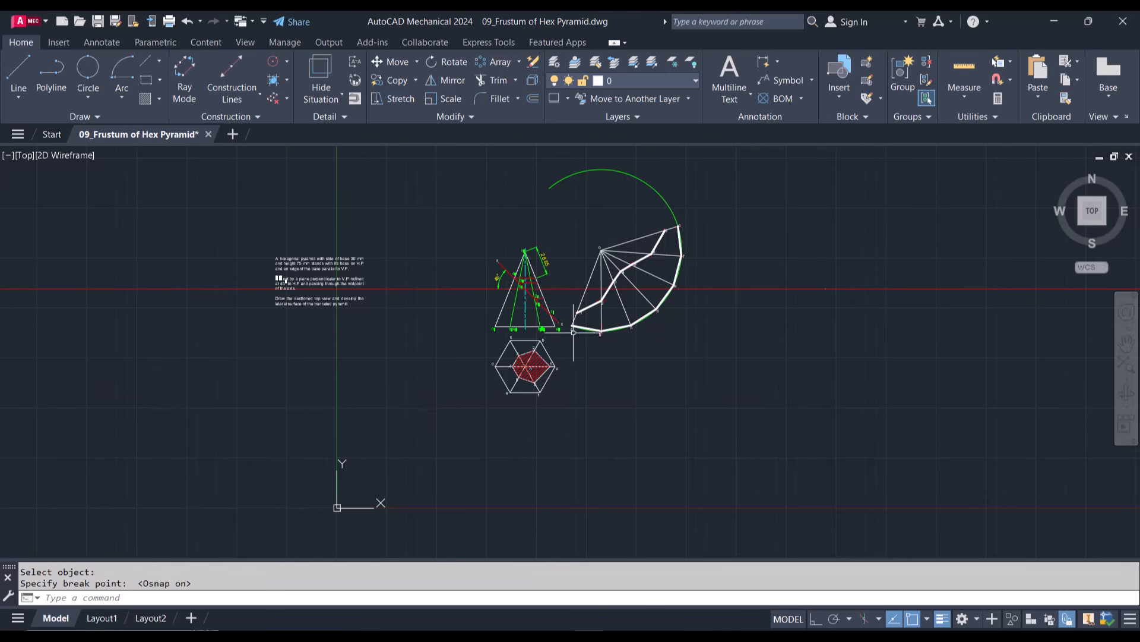
pyautogui.scroll(10, 573, 327)
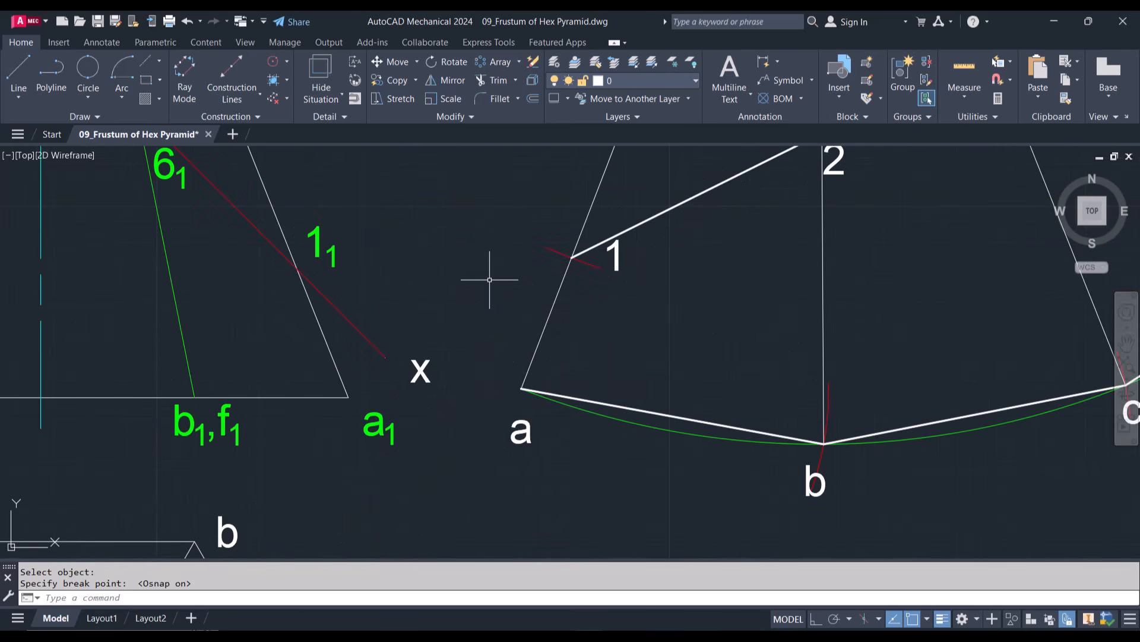
pyautogui.press('Return')
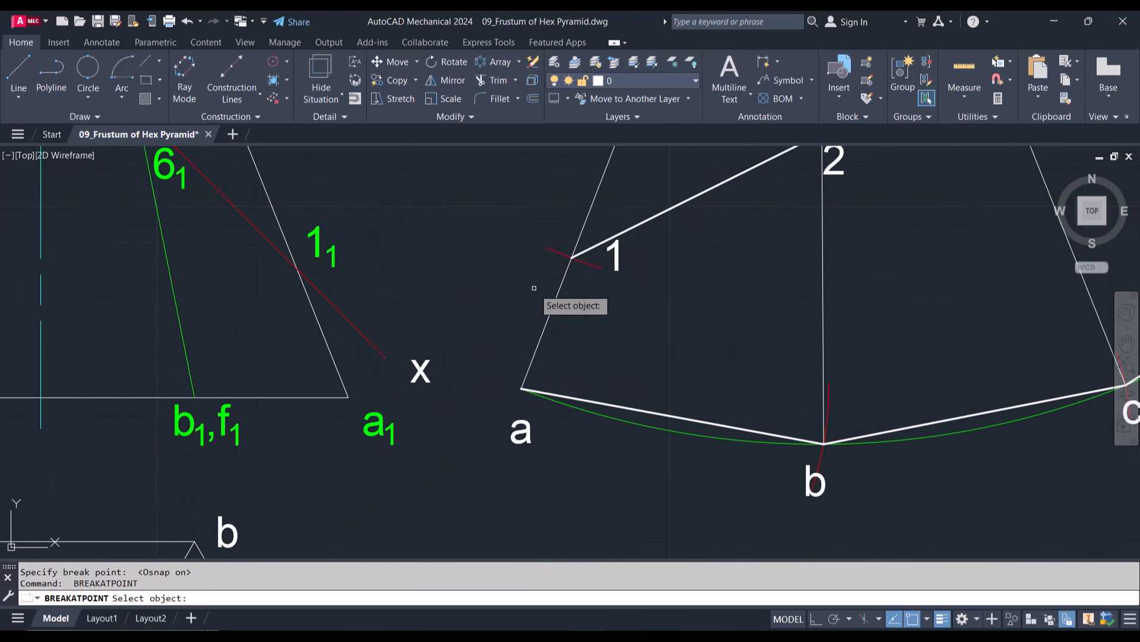
pyautogui.click(555, 299)
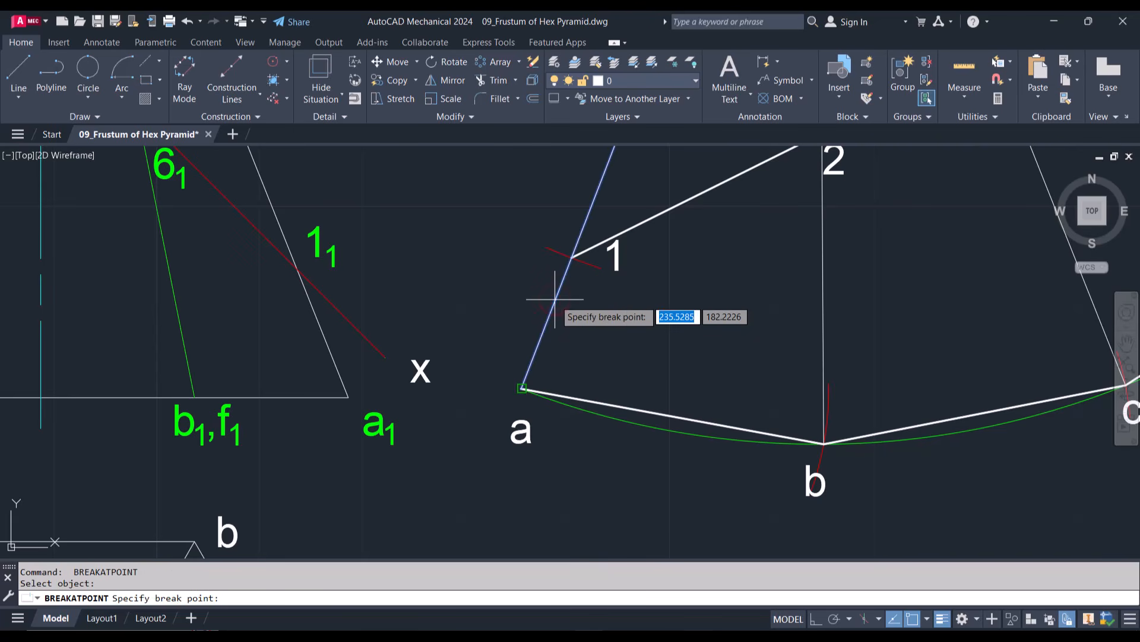
pyautogui.scroll(5, 569, 259)
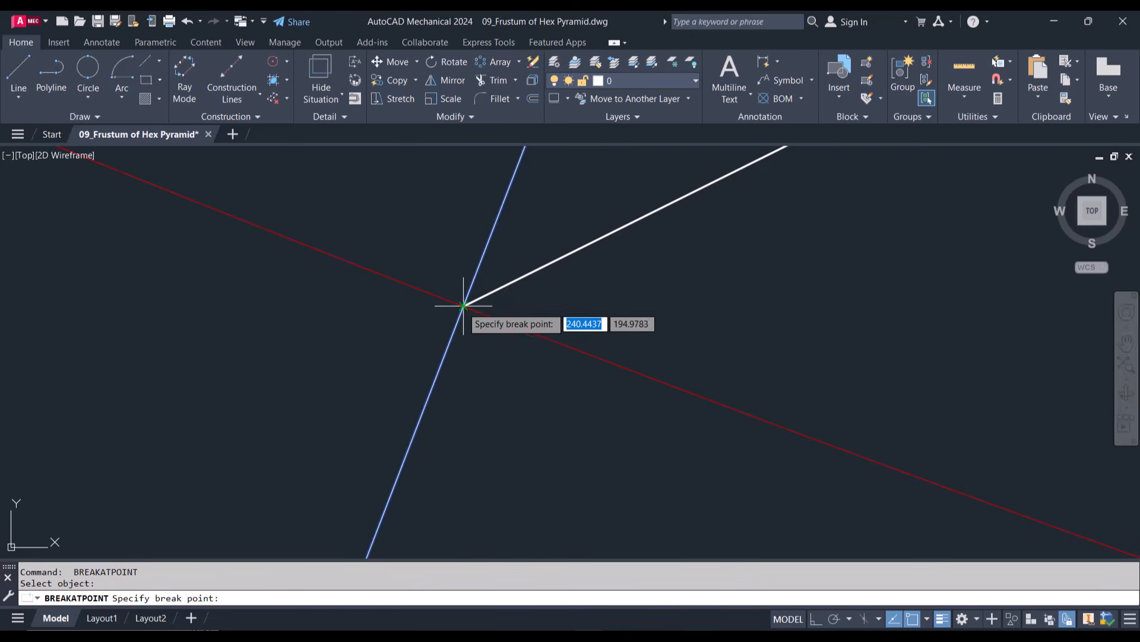
pyautogui.click(463, 306)
# Step: Set the lineweight of the development's two end segments 1a to the heavier 0.3 mm range through their properties
pyautogui.scroll(-5, 484, 331)
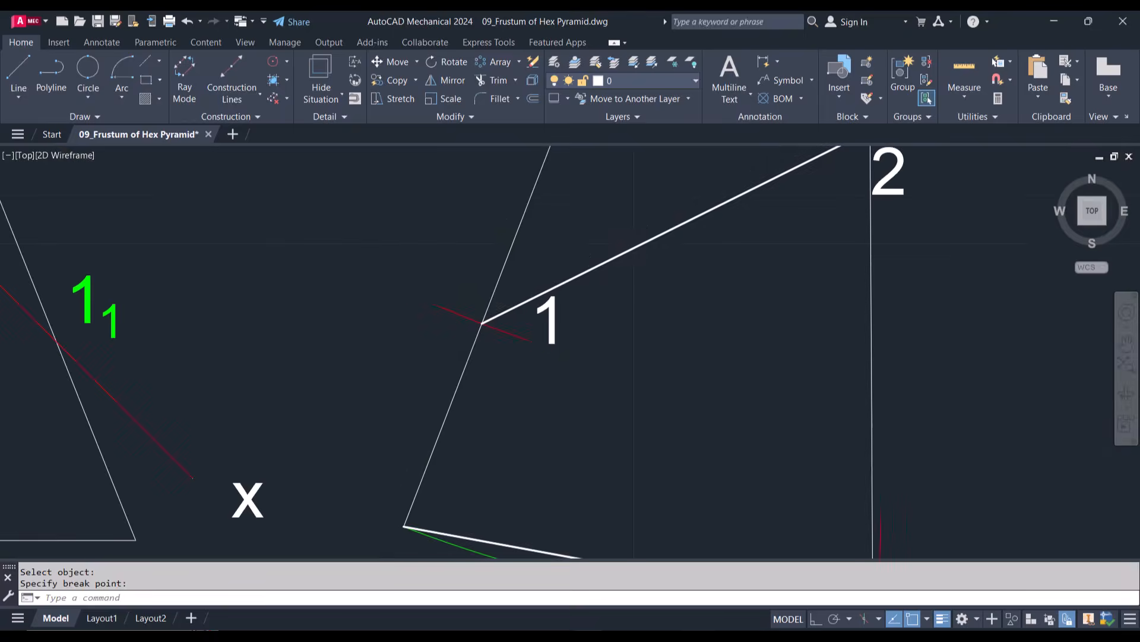
pyautogui.click(471, 350)
pyautogui.scroll(-8, 471, 349)
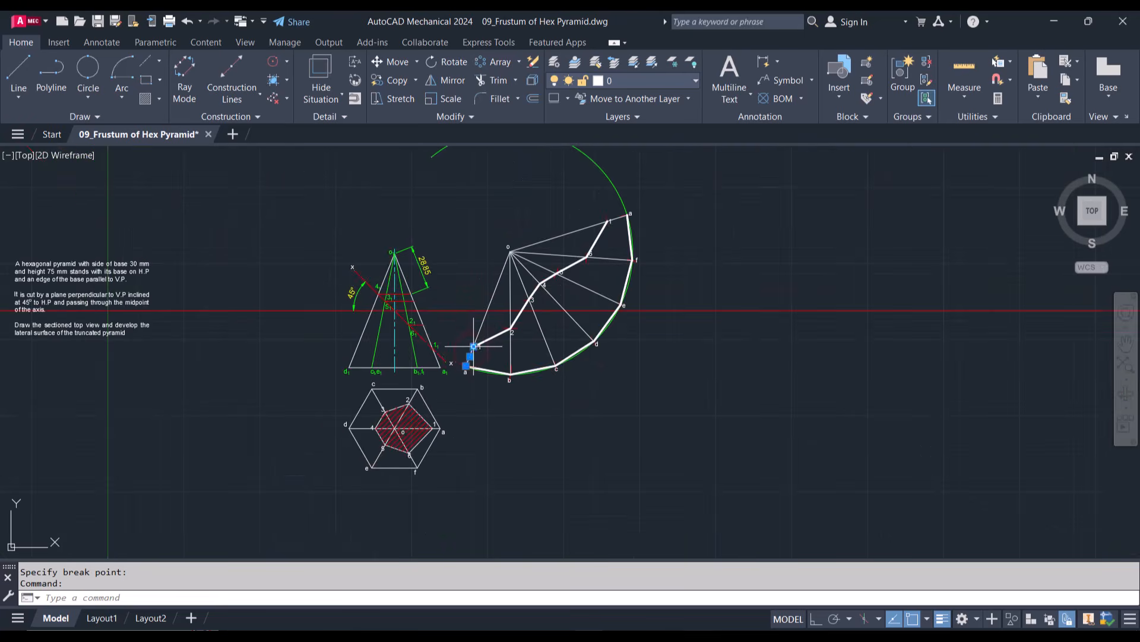
pyautogui.scroll(6, 618, 214)
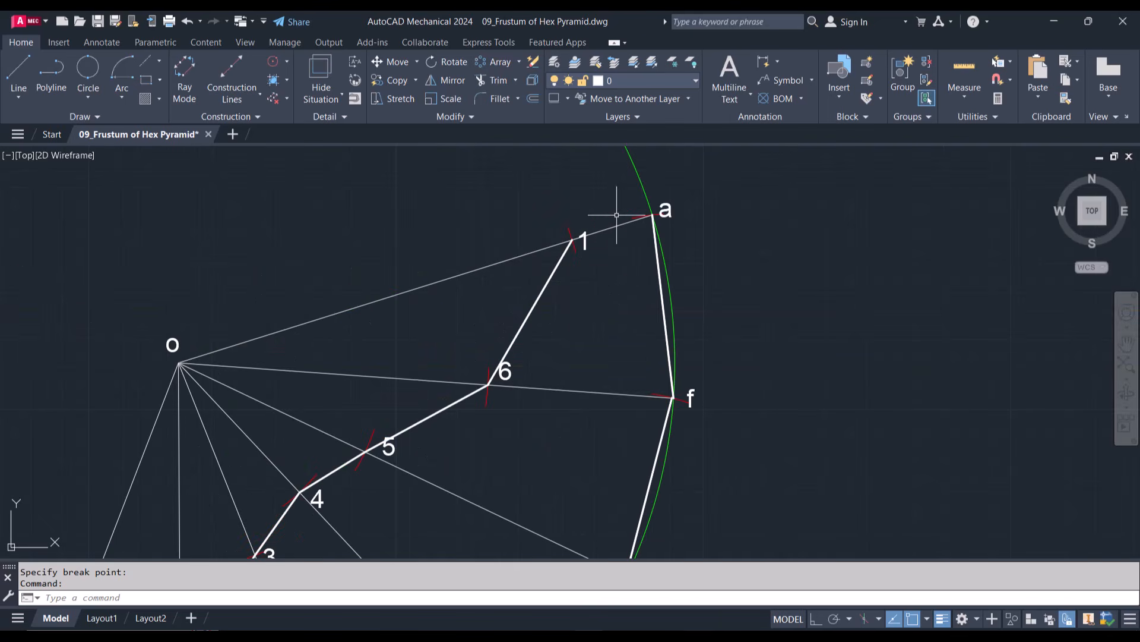
pyautogui.click(613, 226)
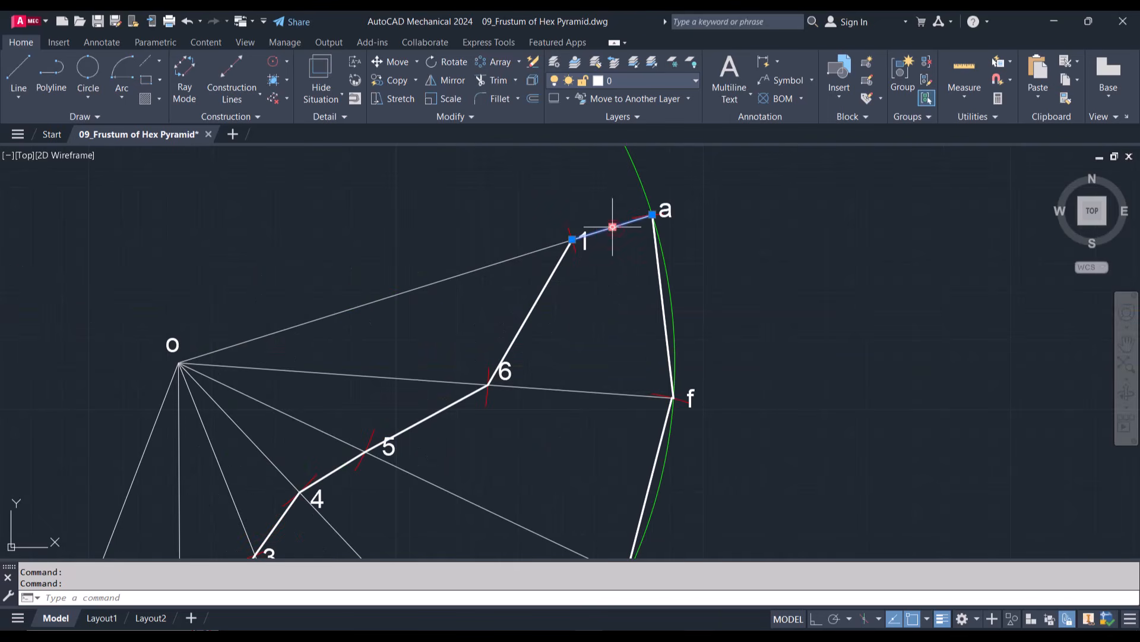
pyautogui.rightClick(575, 195)
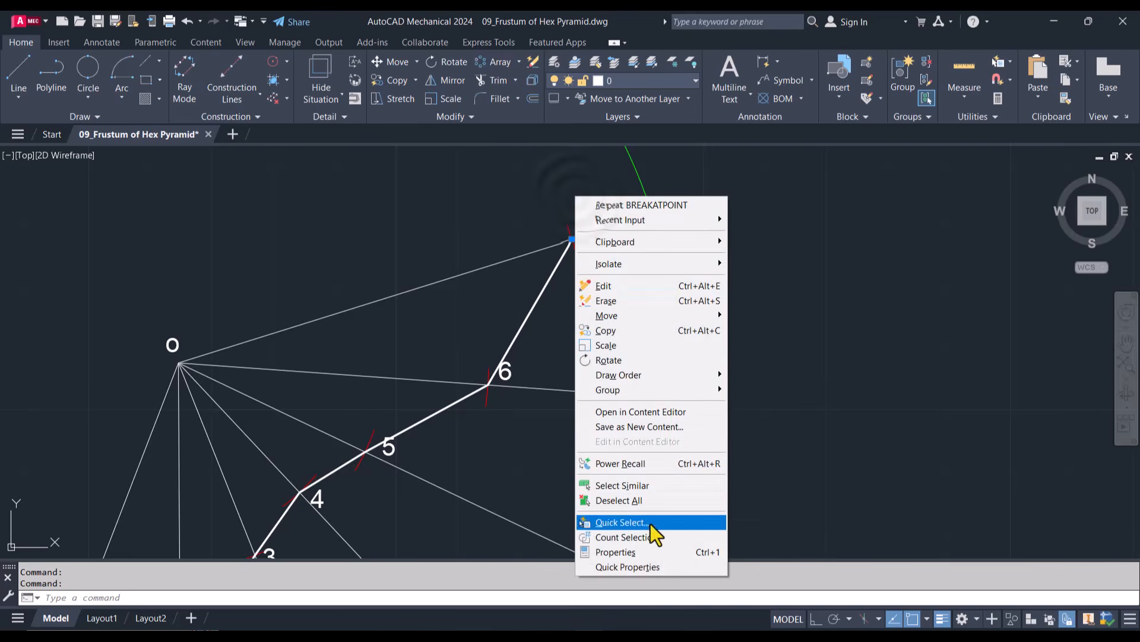
pyautogui.click(653, 552)
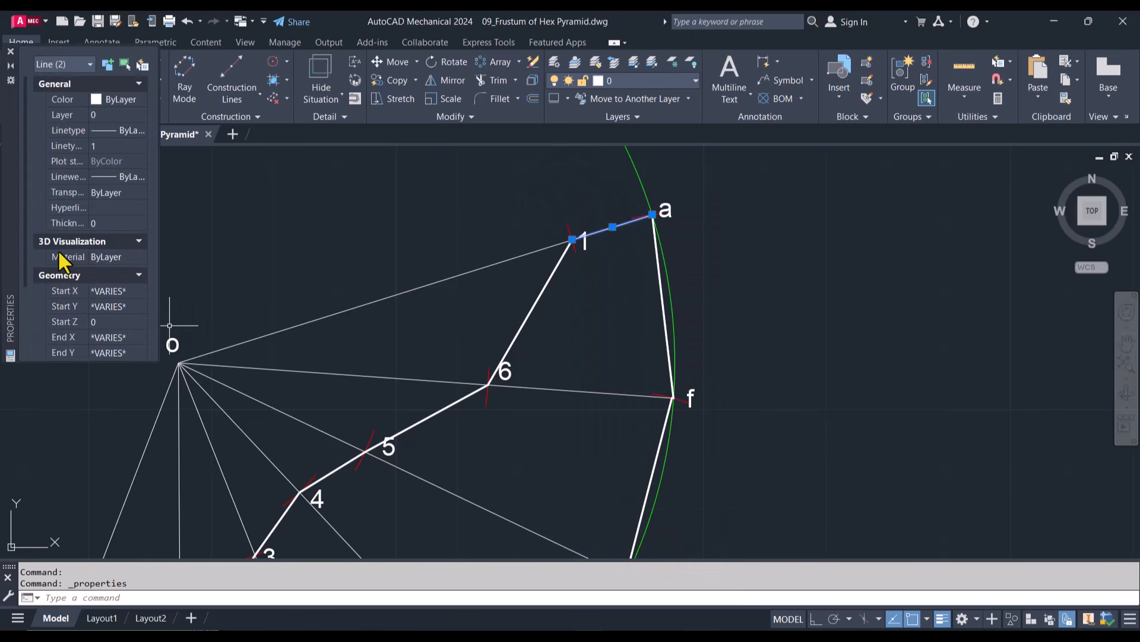
pyautogui.click(140, 176)
pyautogui.click(138, 302)
pyautogui.click(139, 302)
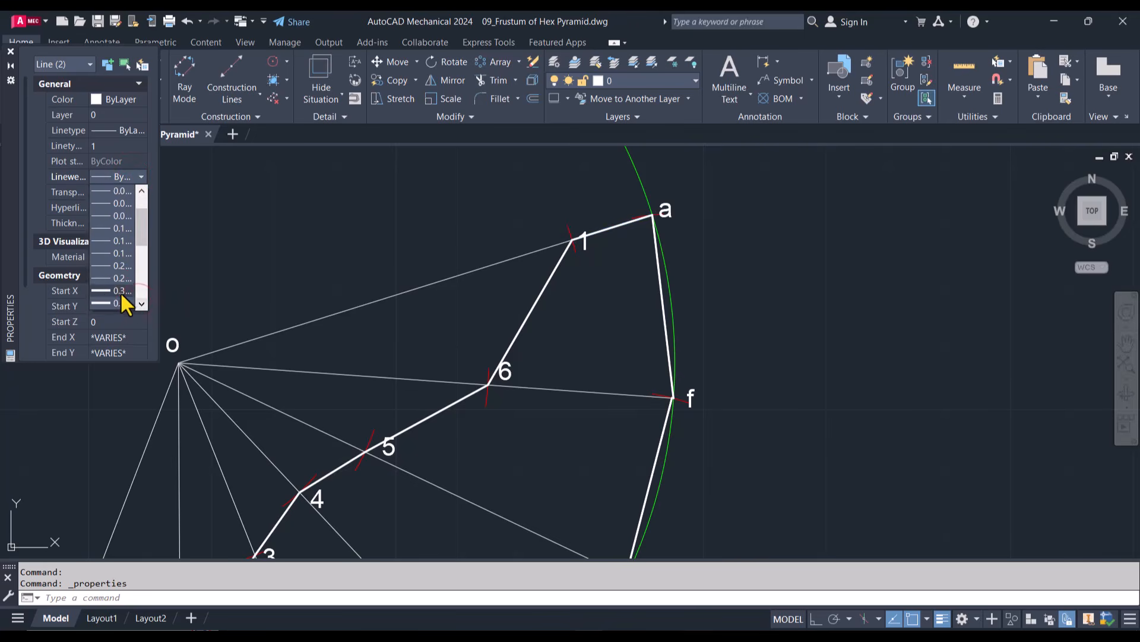
pyautogui.click(122, 300)
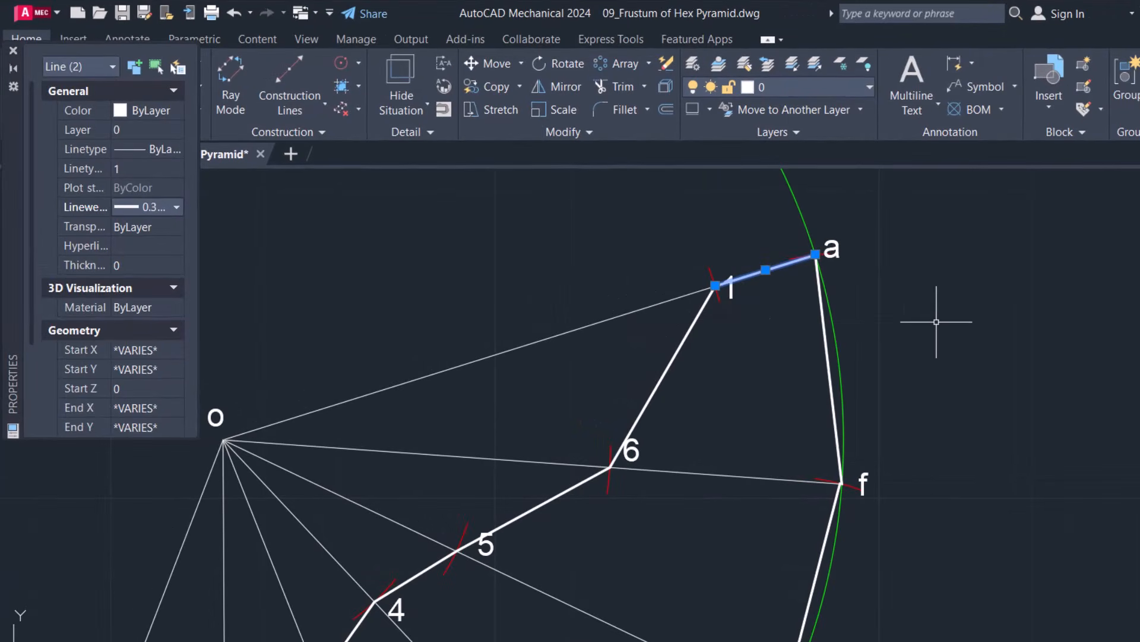
pyautogui.press('Escape')
pyautogui.scroll(-5, 956, 323)
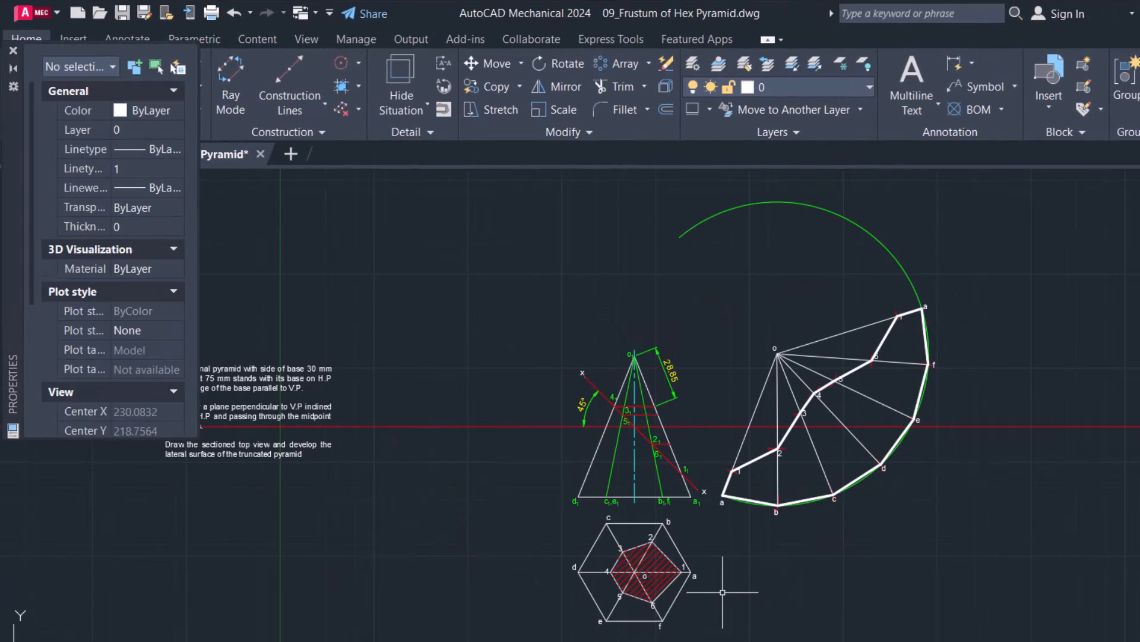
# Step: Trim the horizontal red construction line on both sides of the front view and delete the ray remaining across the development
pyautogui.scroll(2, 723, 593)
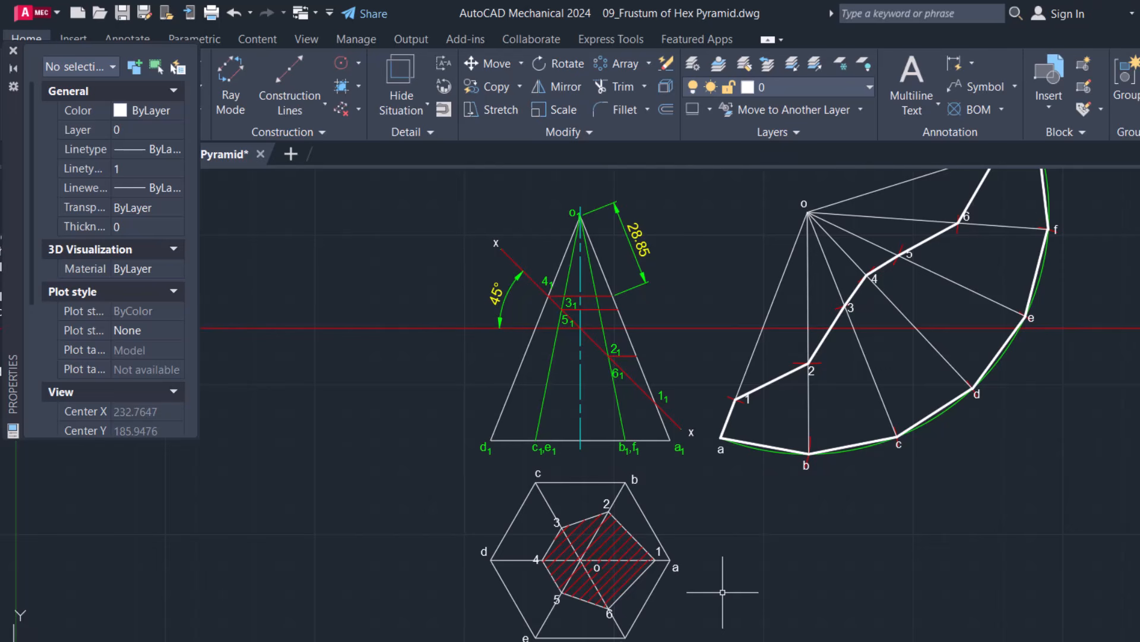
pyautogui.write('tr')
pyautogui.press('Return')
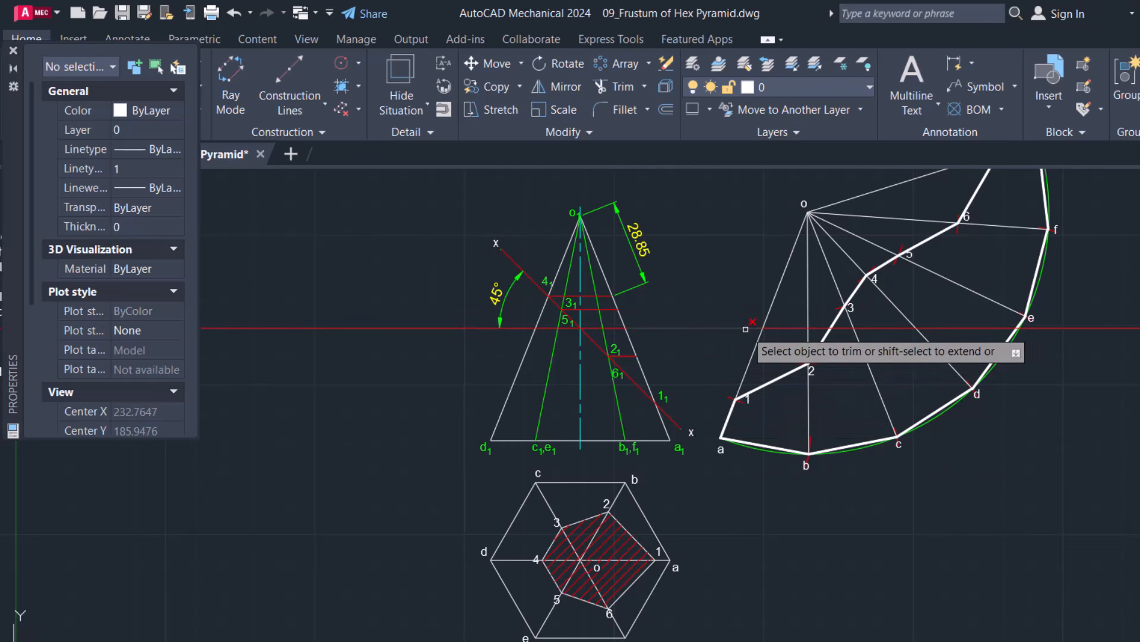
pyautogui.click(747, 328)
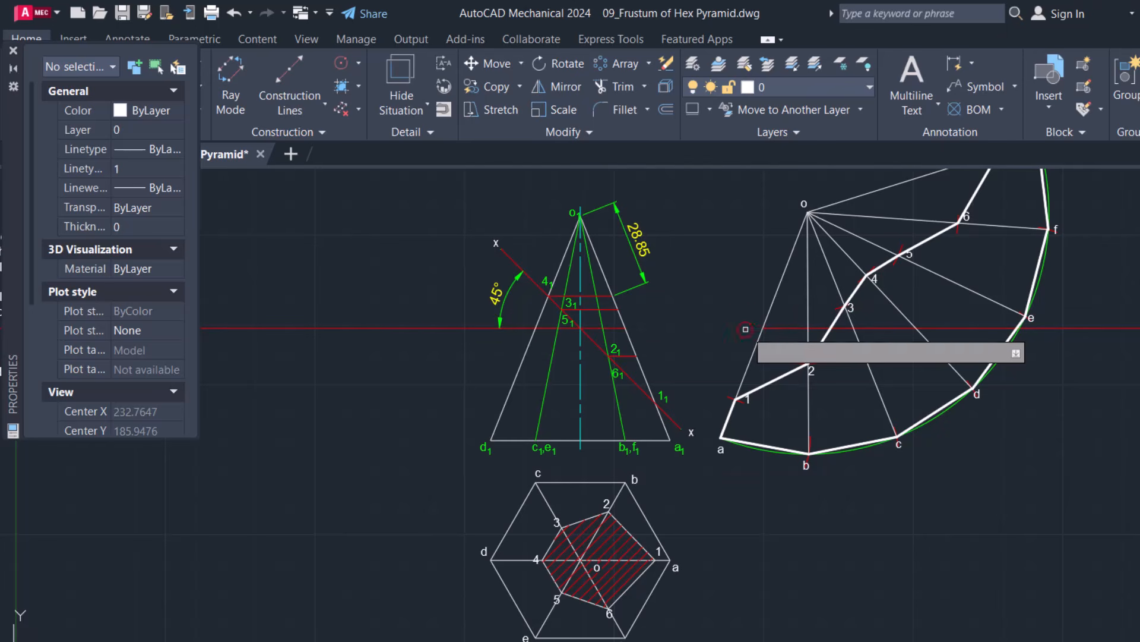
pyautogui.click(436, 327)
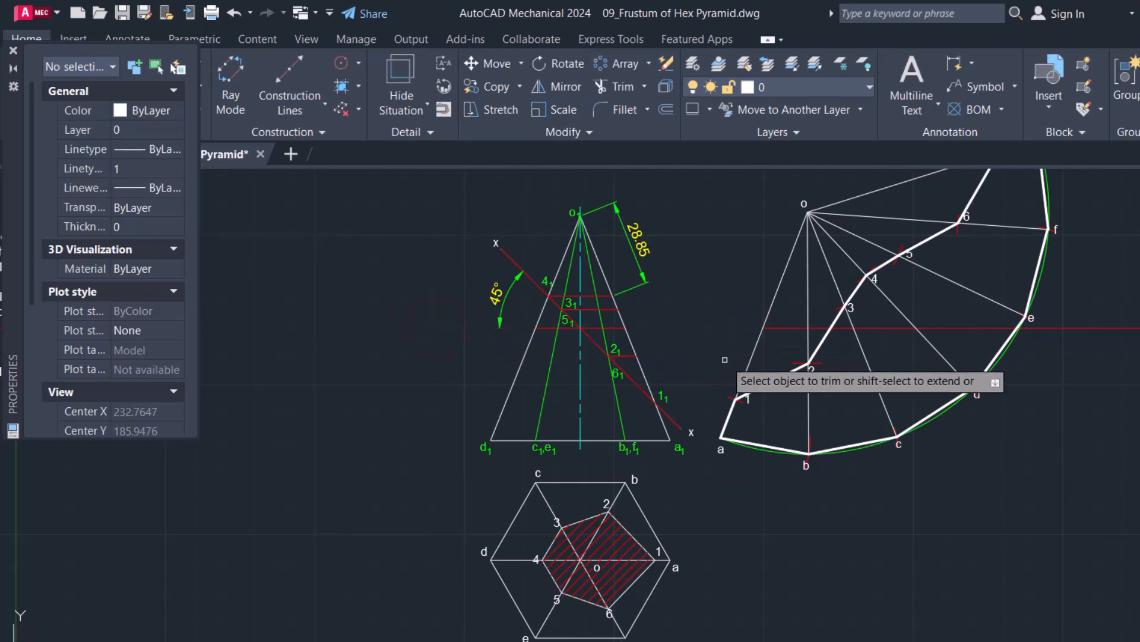
pyautogui.click(891, 327)
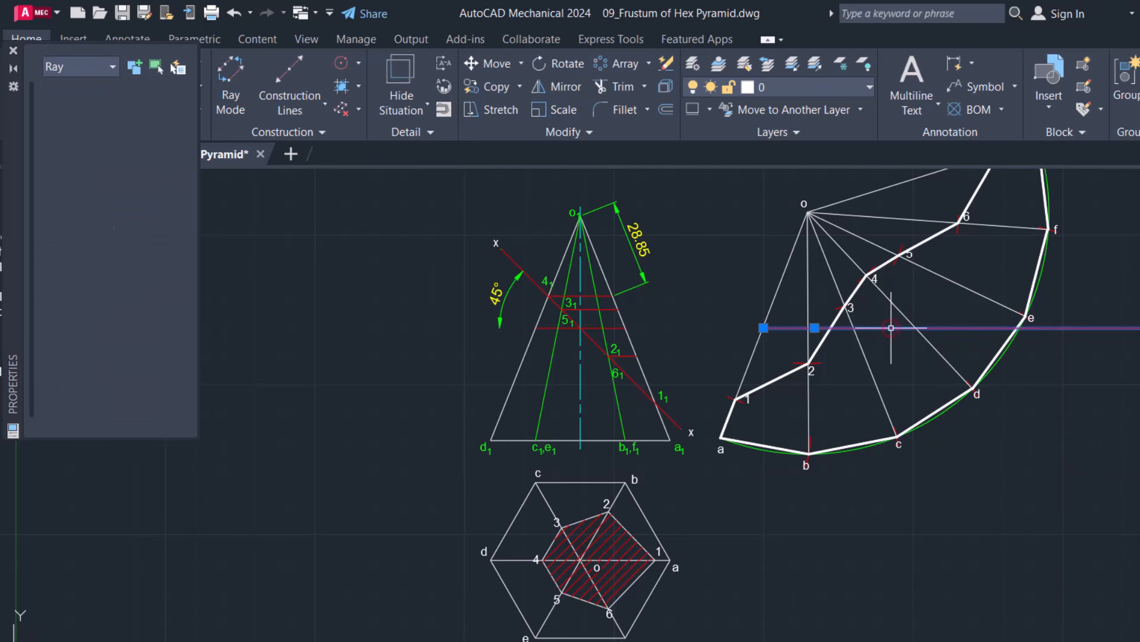
pyautogui.press('Delete')
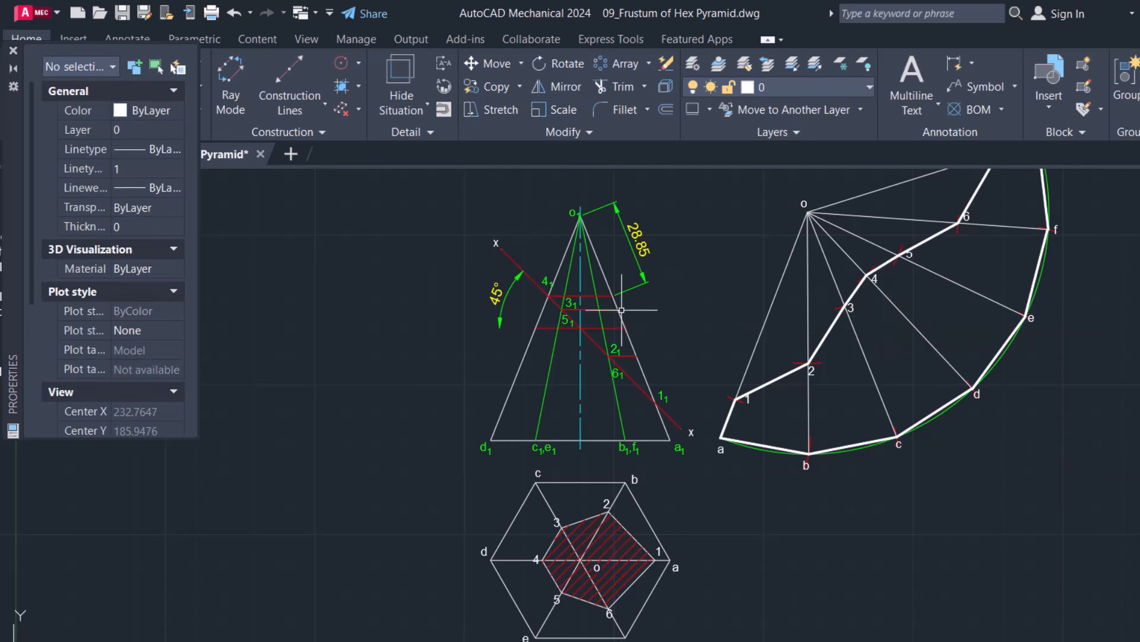
# Step: Stretch the horizontal red line through the axis midpoint beyond the front view's sloping edge, towards the development
pyautogui.click(615, 327)
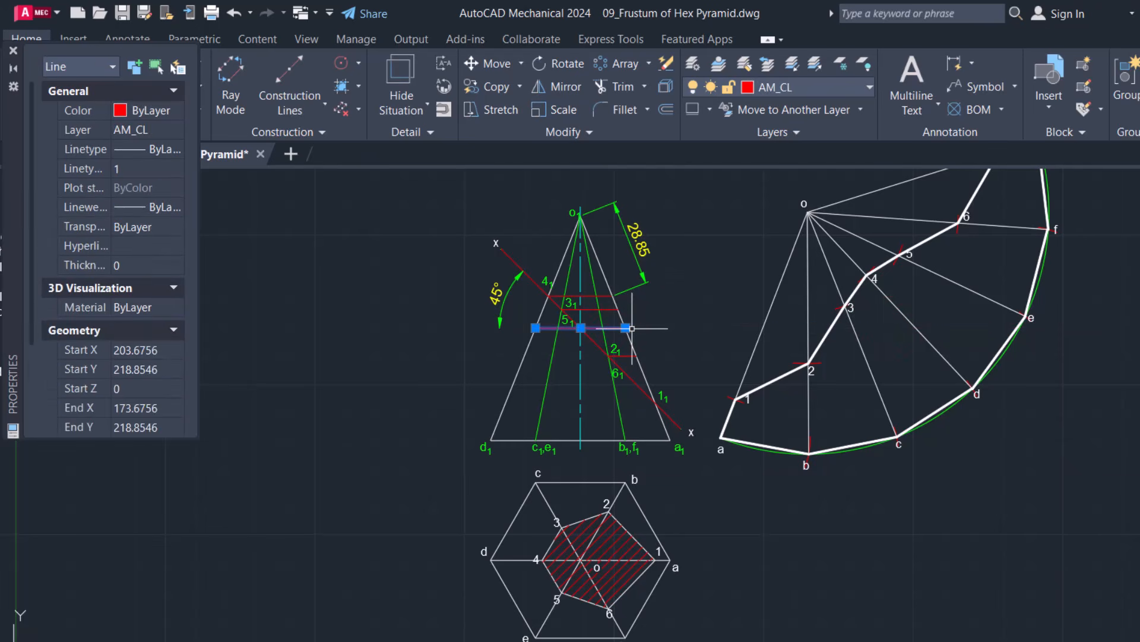
pyautogui.click(626, 327)
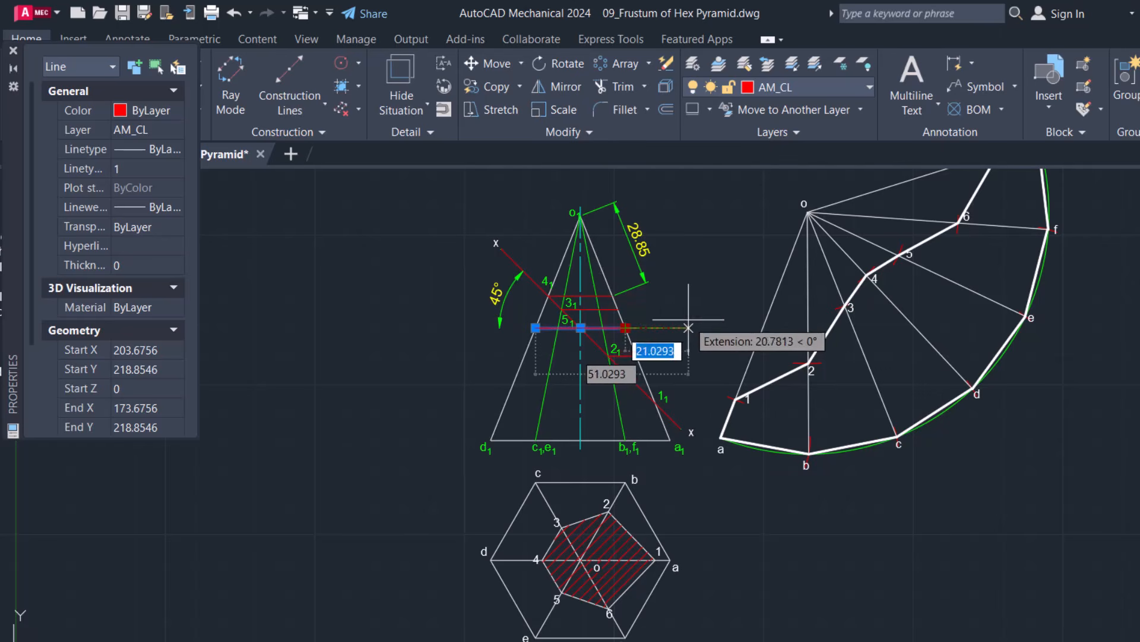
pyautogui.click(700, 327)
pyautogui.press('Escape')
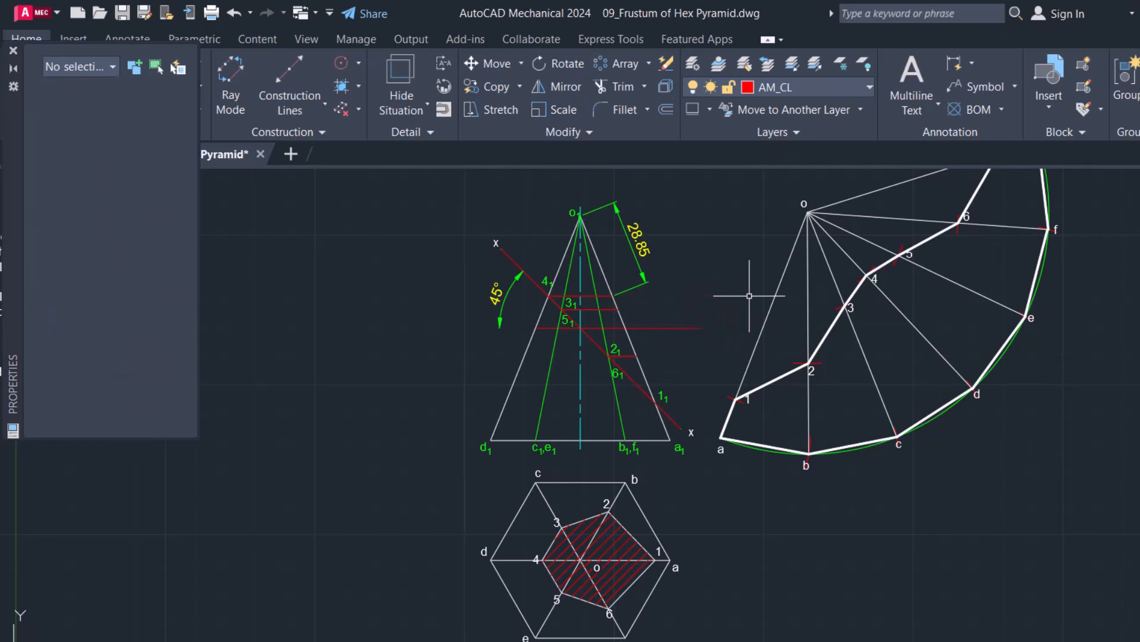
# Step: Delete the 28.85 dimension on the front view's sloping edge and close the Properties palette
pyautogui.click(640, 284)
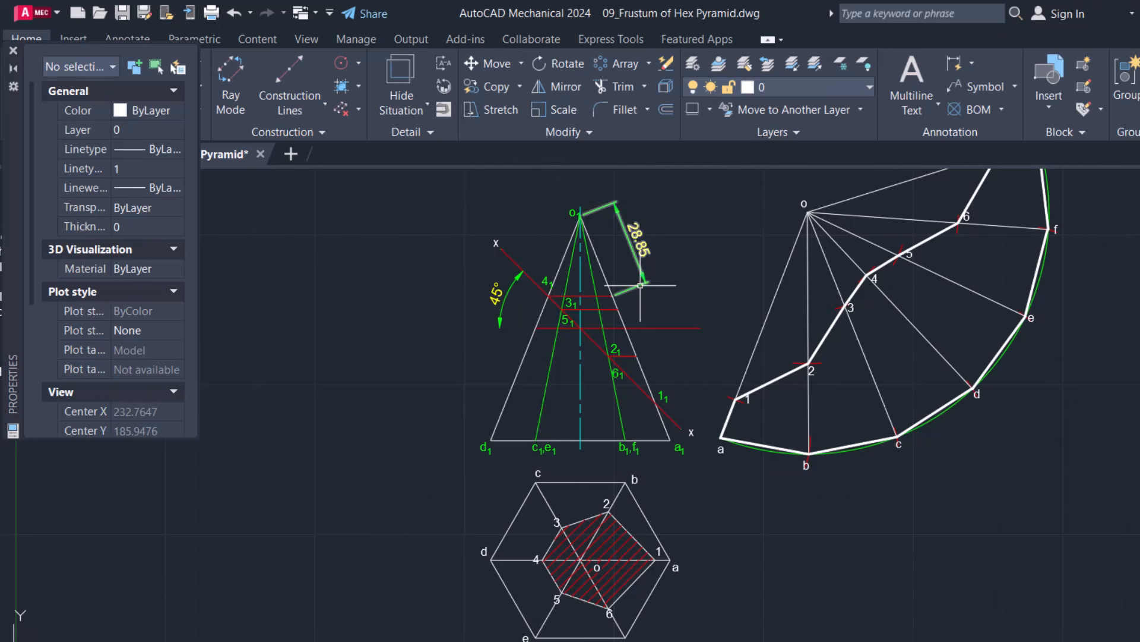
pyautogui.press('Delete')
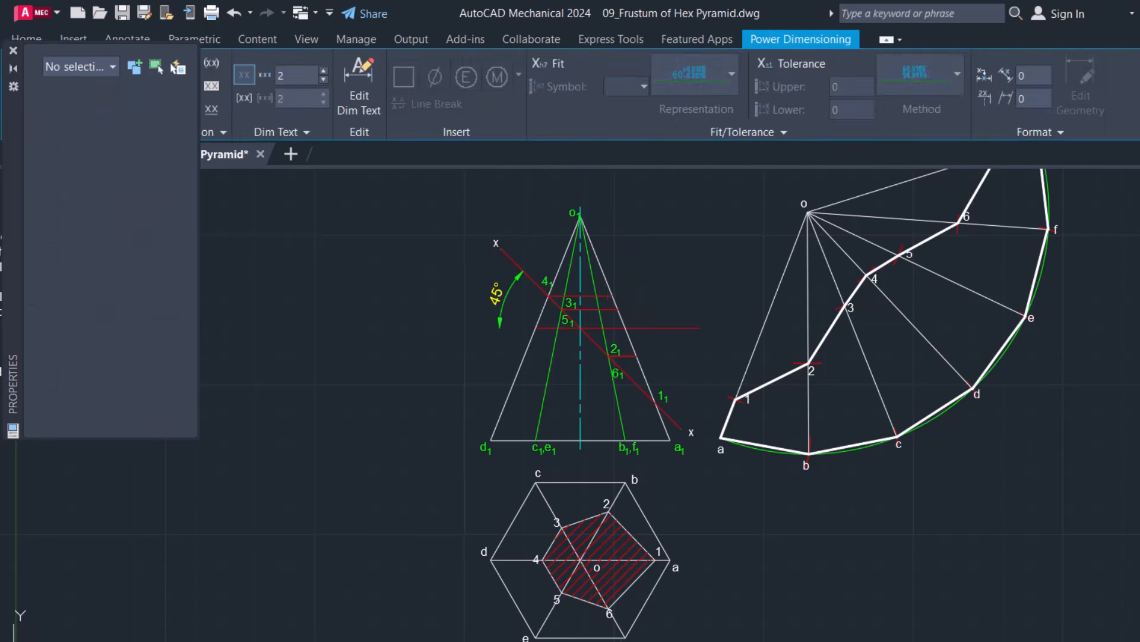
pyautogui.click(13, 51)
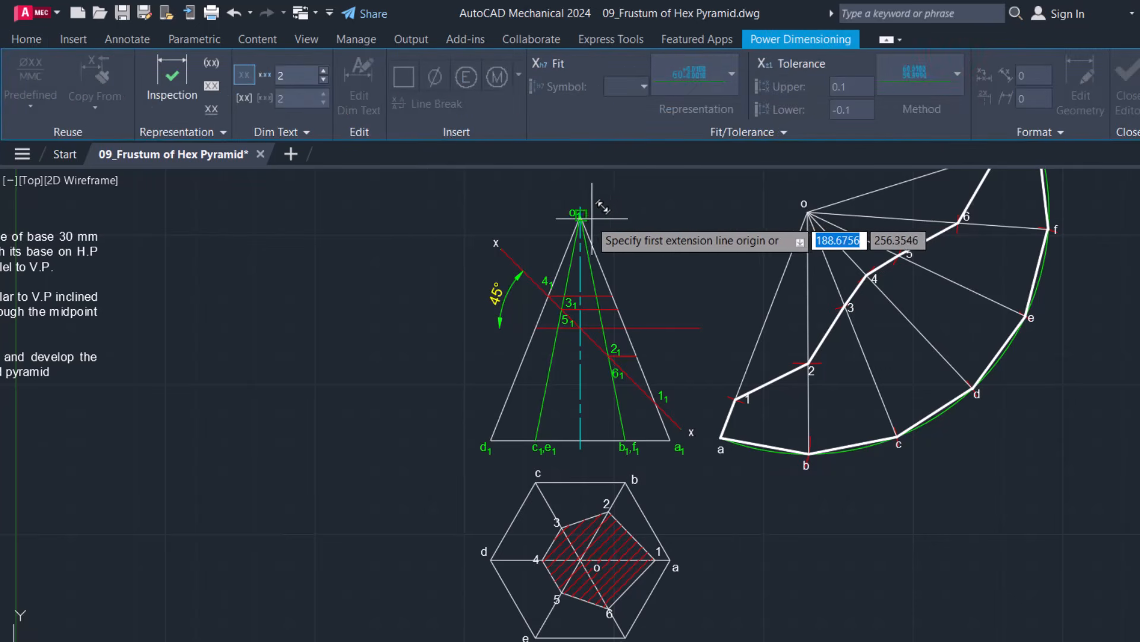
# Step: Dimension the pyramid's height in the front view from apex o1 to the base, placing the vertical dimension beside edge o1d1
pyautogui.scroll(5, 511, 190)
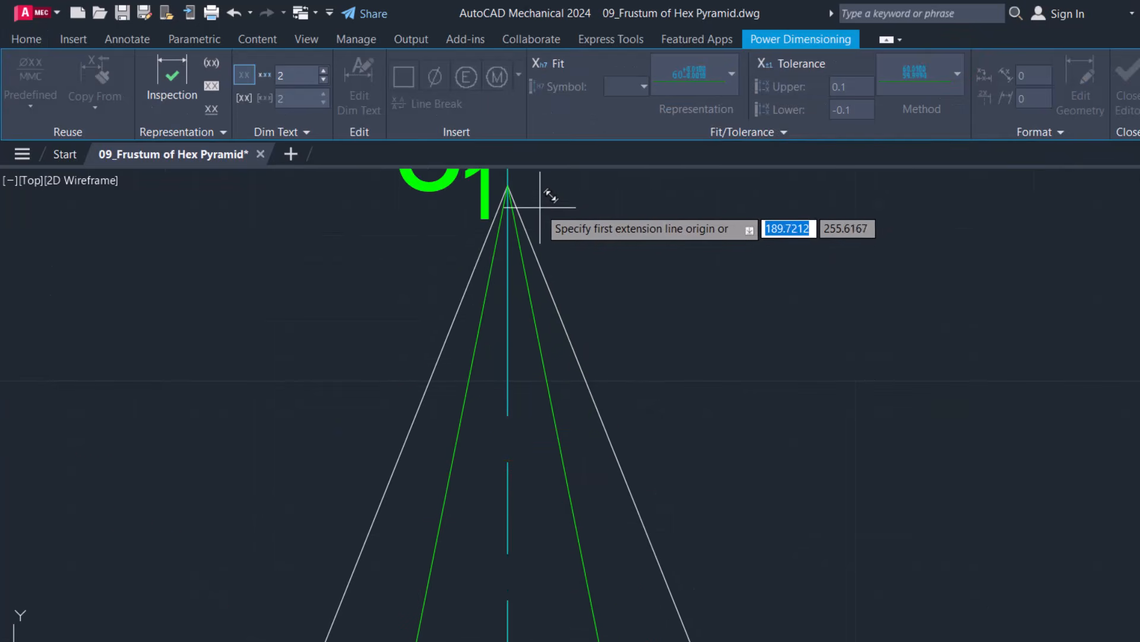
pyautogui.click(508, 188)
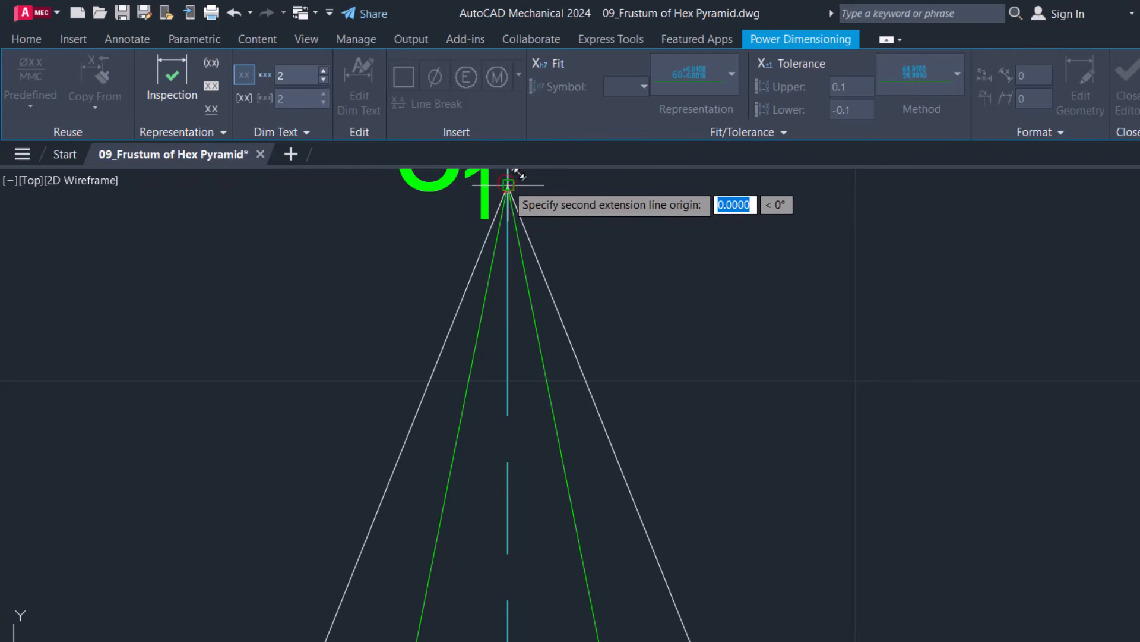
pyautogui.scroll(-5, 508, 188)
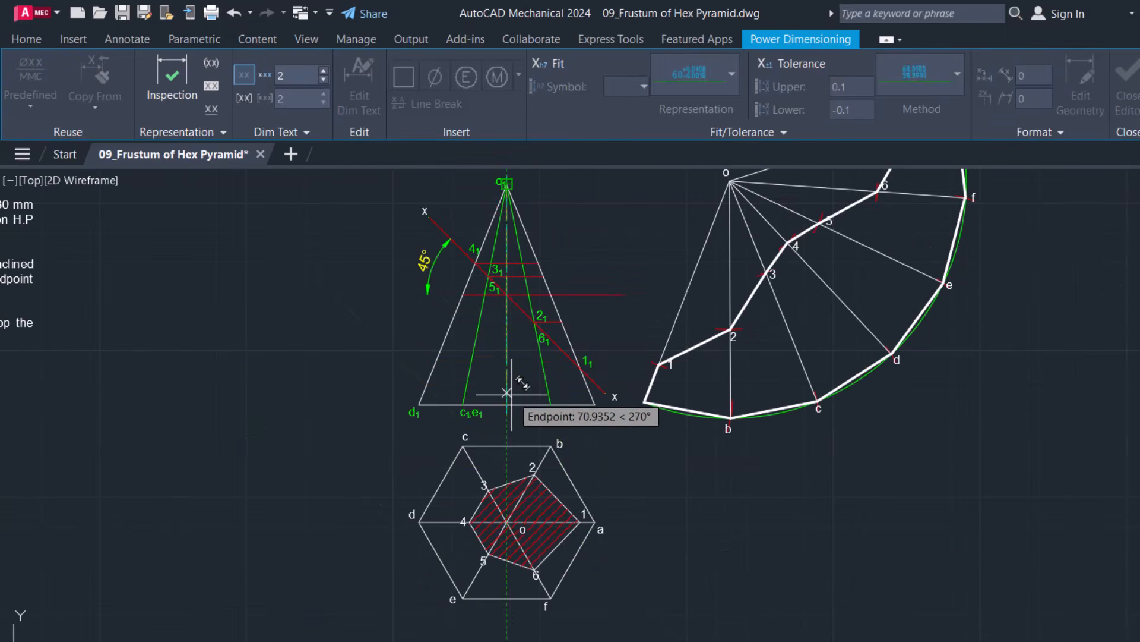
pyautogui.click(507, 404)
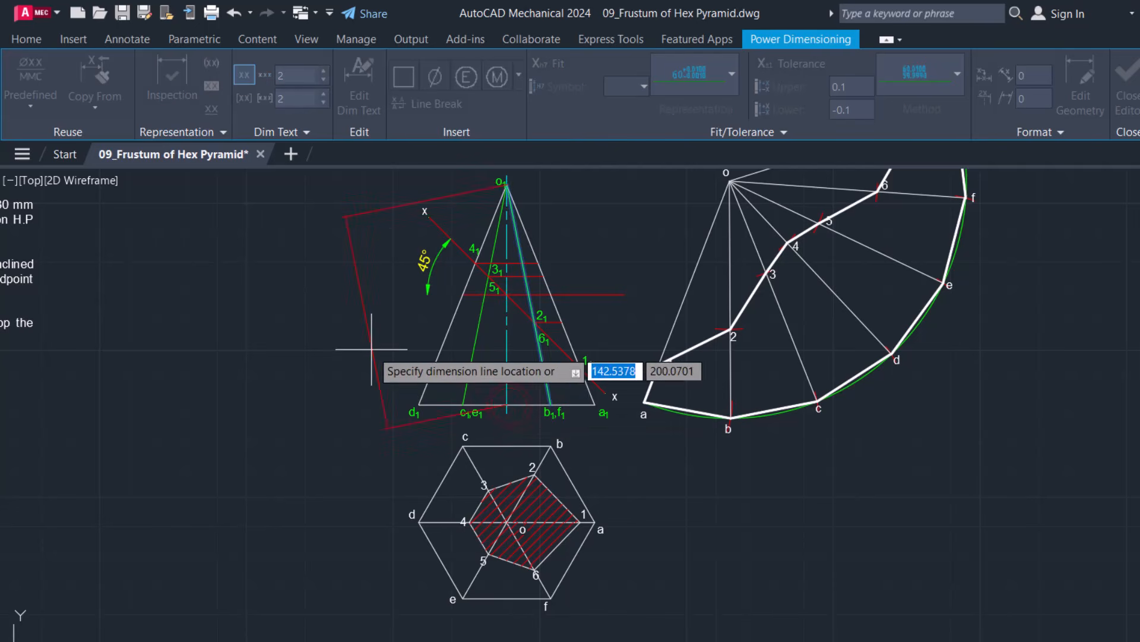
pyautogui.click(384, 294)
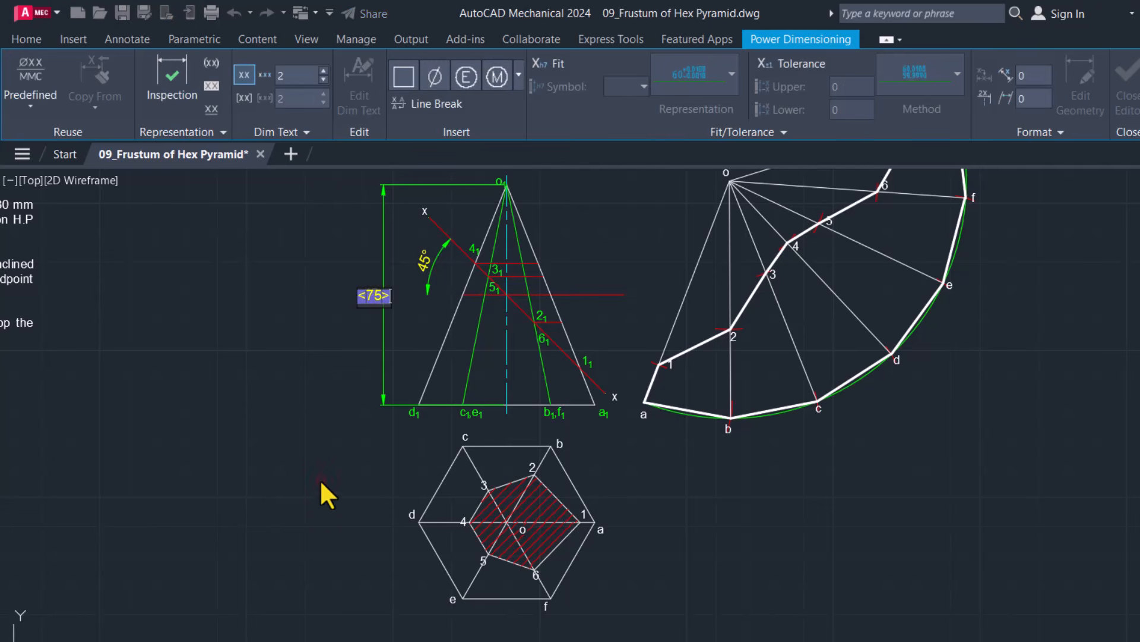
pyautogui.press('Return')
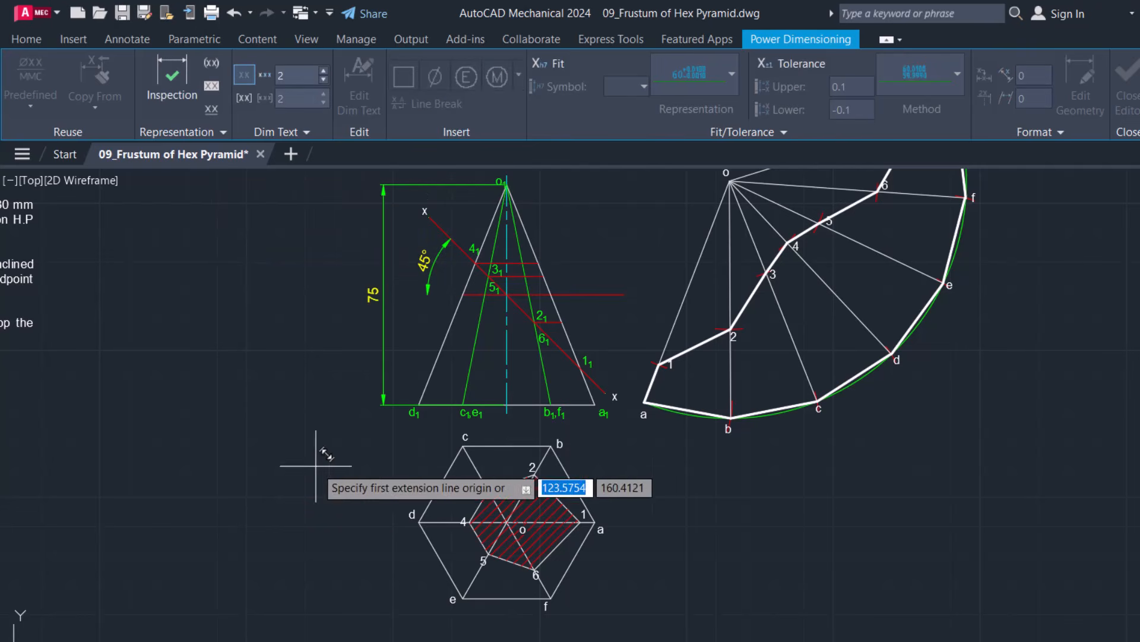
# Step: Dimension base edge ef of the hexagonal top view, placing the dimension below the edge, and end the dimensioning command
pyautogui.click(551, 597)
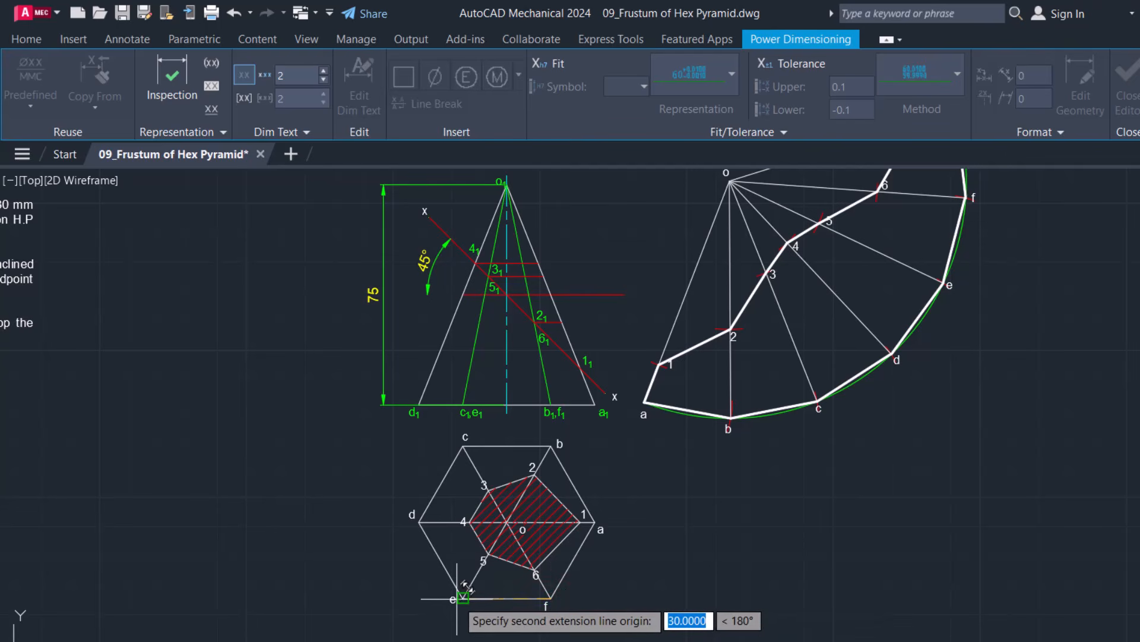
pyautogui.click(462, 597)
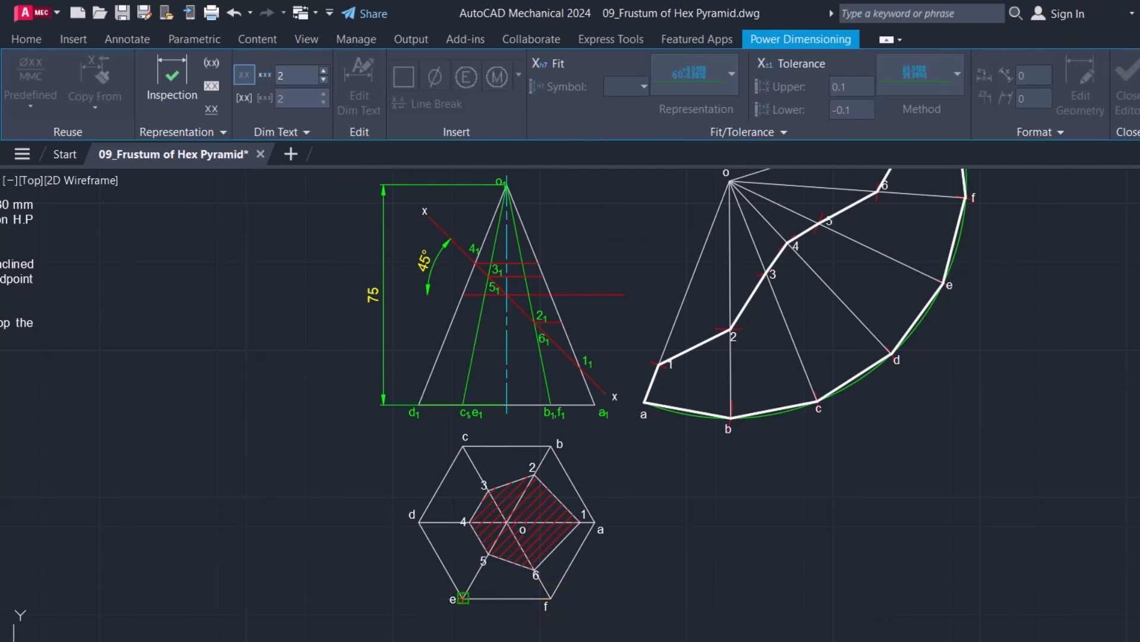
pyautogui.click(500, 633)
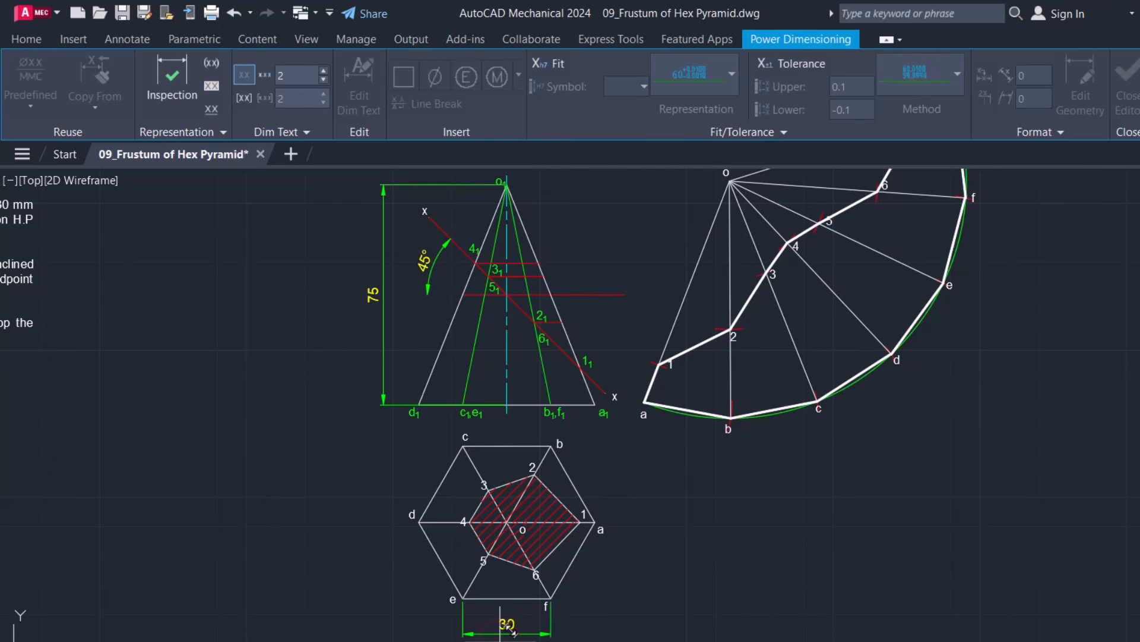
pyautogui.press('Return')
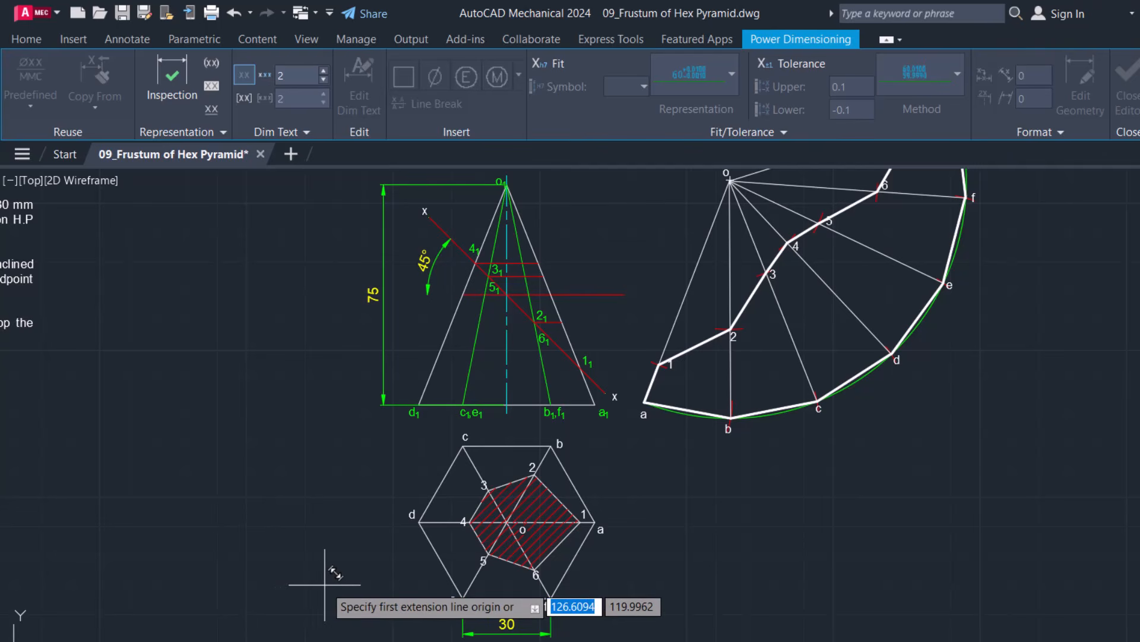
pyautogui.press('Escape')
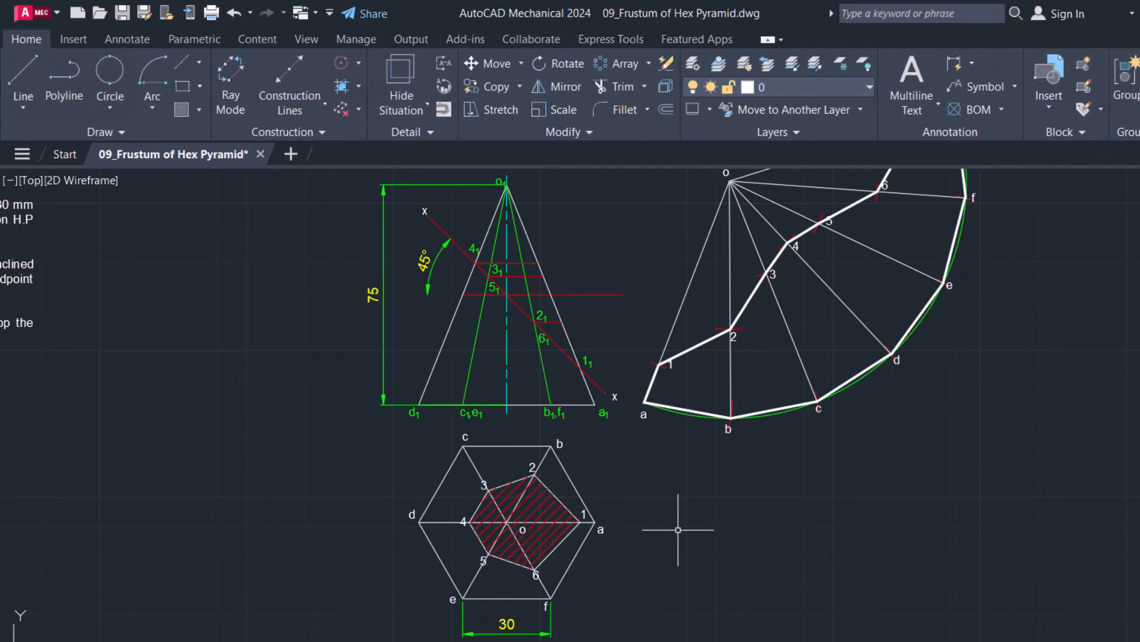
# Step: Zoom to a window framing the front view, sectioned top view and lateral surface development
pyautogui.scroll(-2, 680, 529)
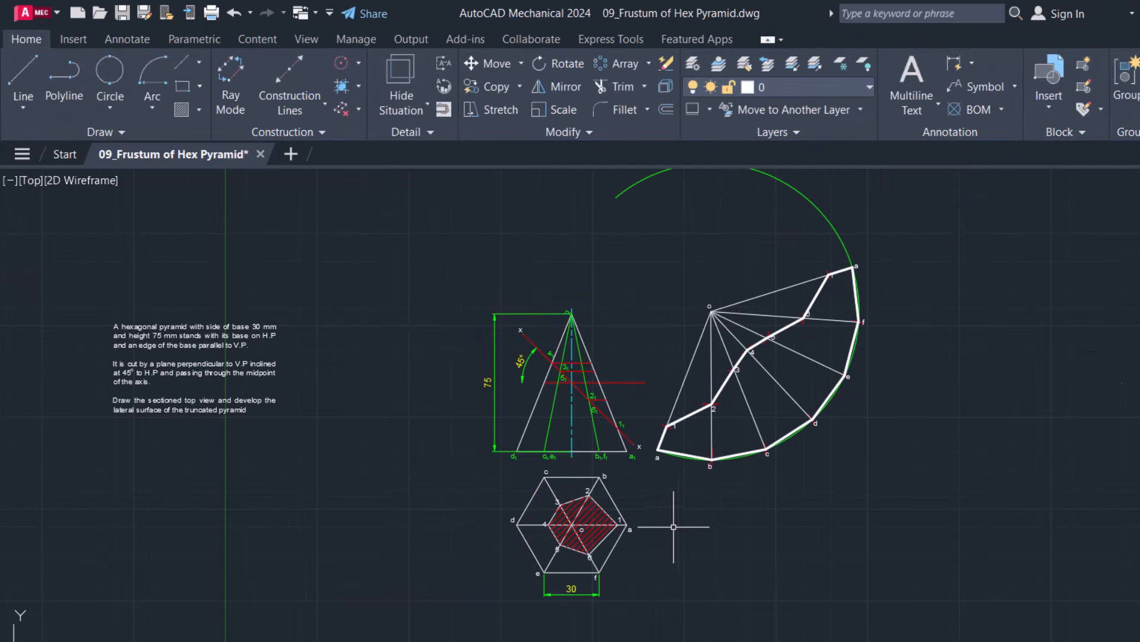
pyautogui.write('z')
pyautogui.press('Return')
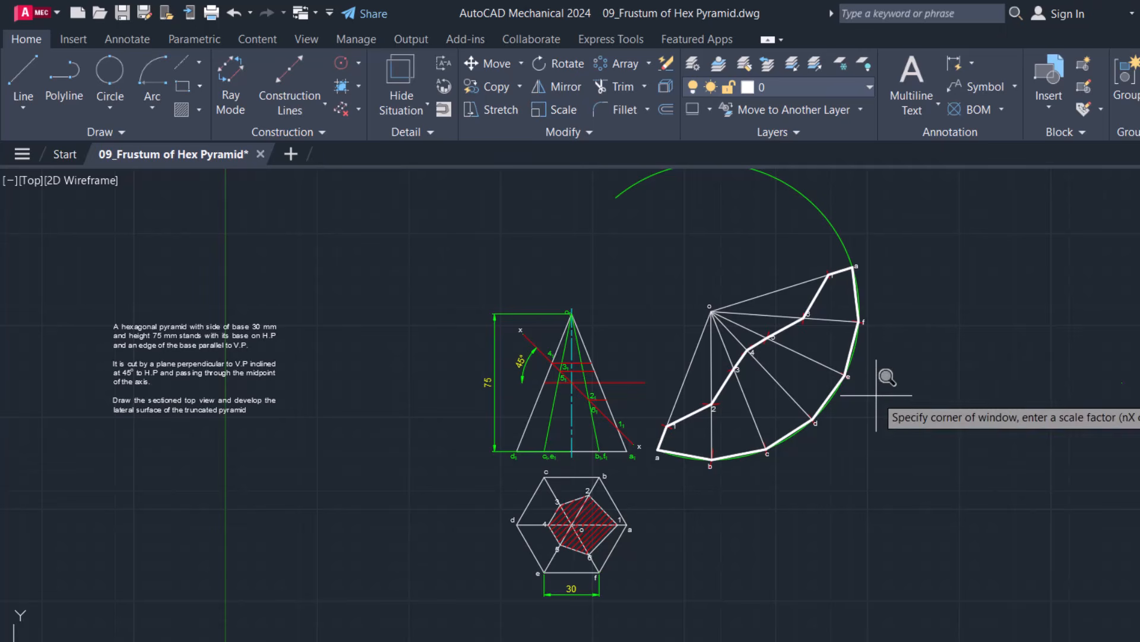
pyautogui.click(901, 248)
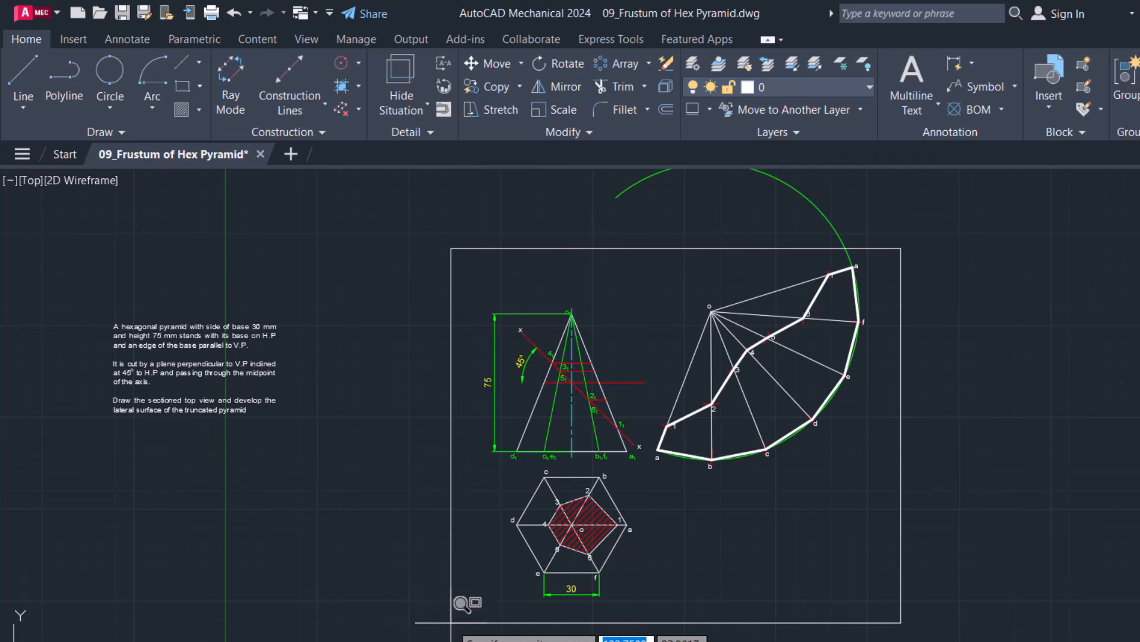
pyautogui.click(451, 611)
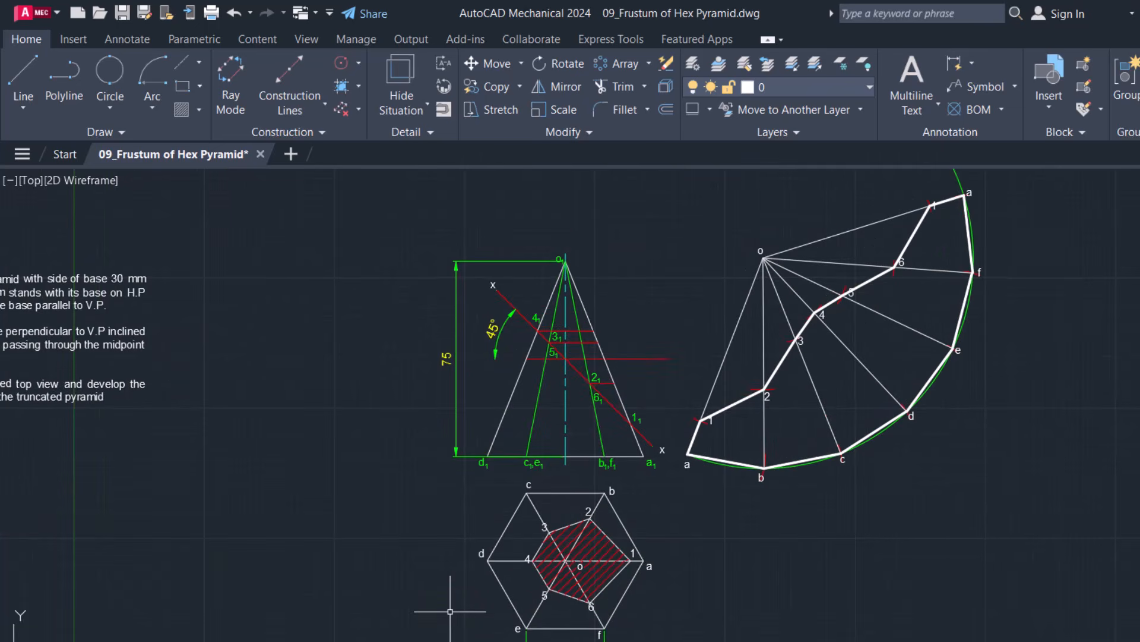